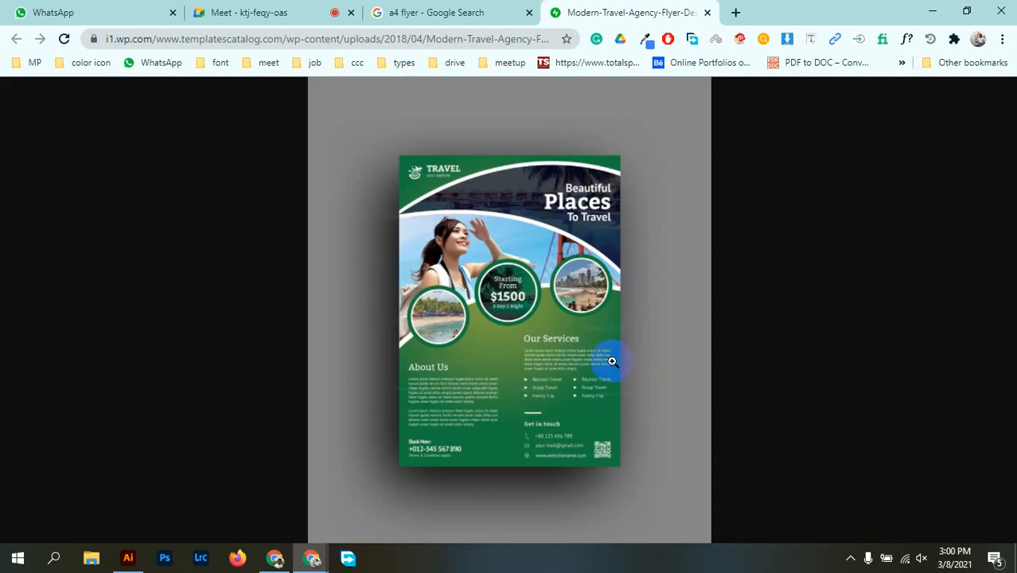
Copy the green travel flyer image from the browser and paste it into the open Illustrator document.
right_click(516, 288)
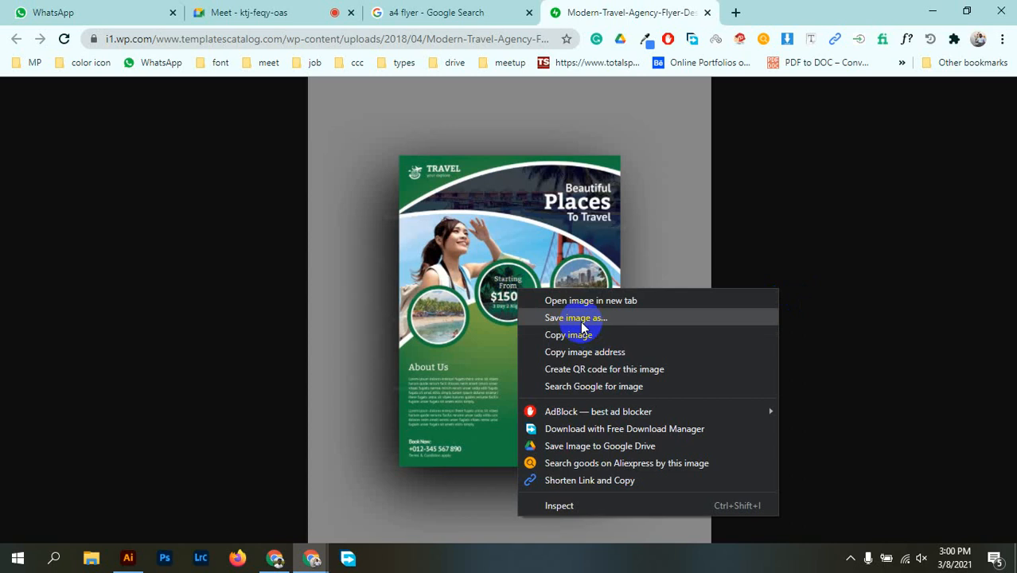
left_click(584, 338)
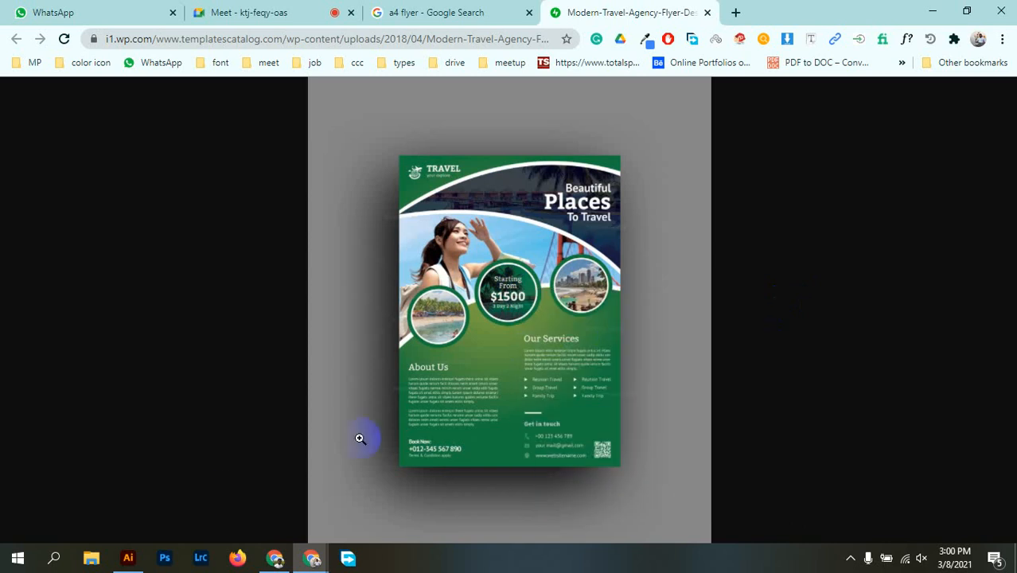
left_click(128, 553)
right_click(772, 197)
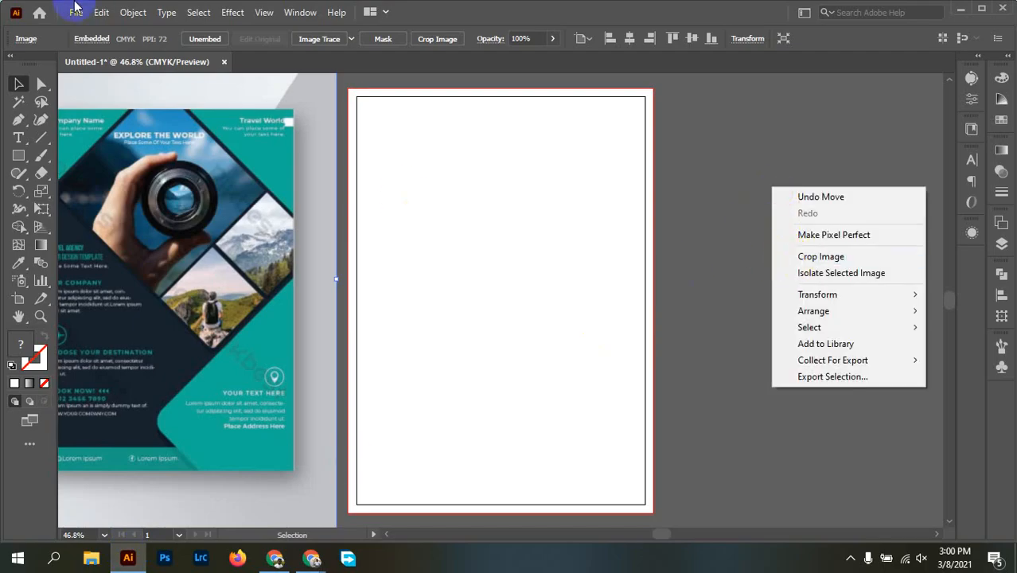
left_click(103, 14)
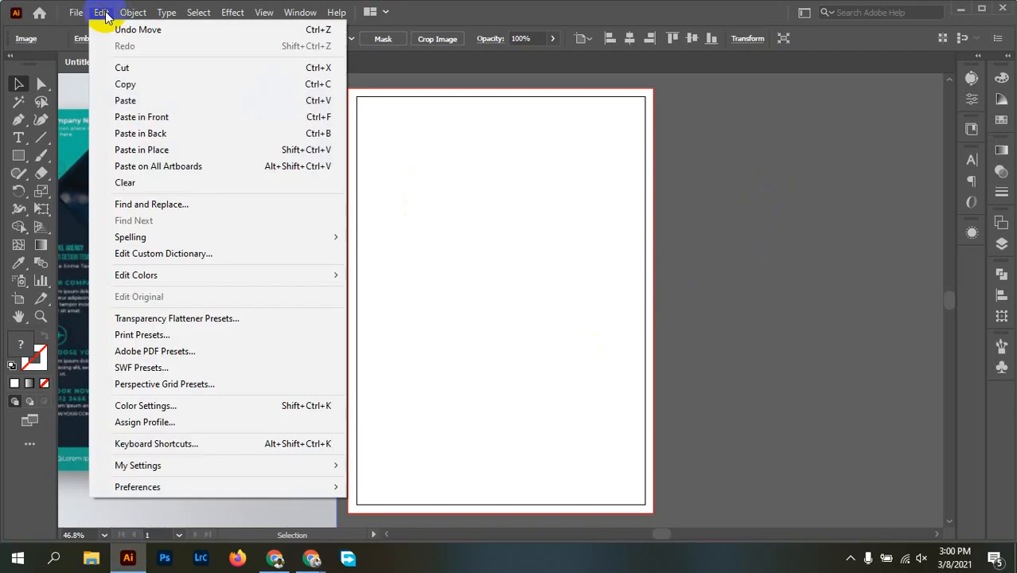
left_click(166, 100)
Scale down the pasted flyer image and place it directly beside the blank artboard, over the earlier reference image.
left_click_drag(459, 222, 623, 222)
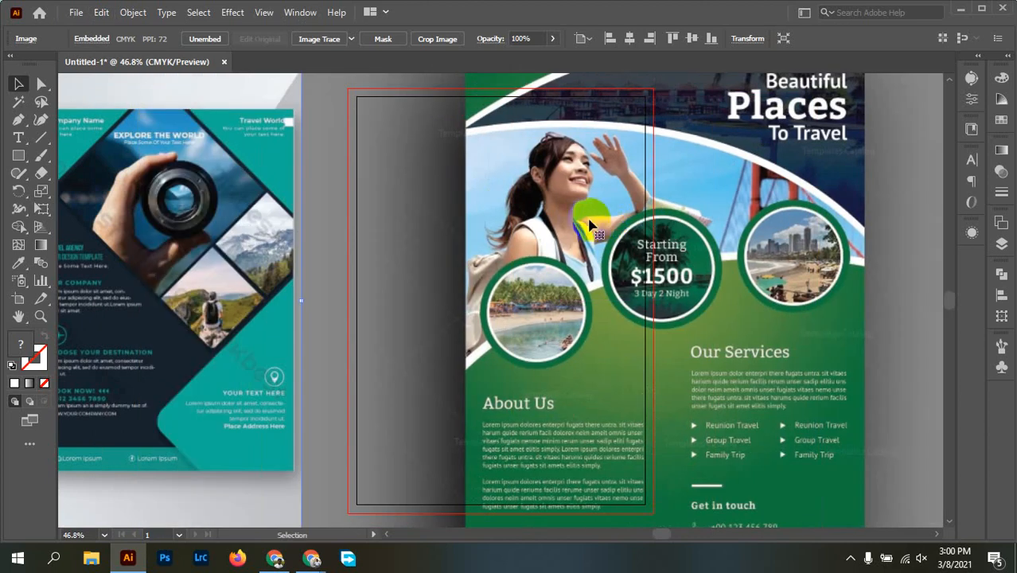
scroll(546, 214, "down", 3)
key("space")
left_click_drag(516, 246, 268, 254)
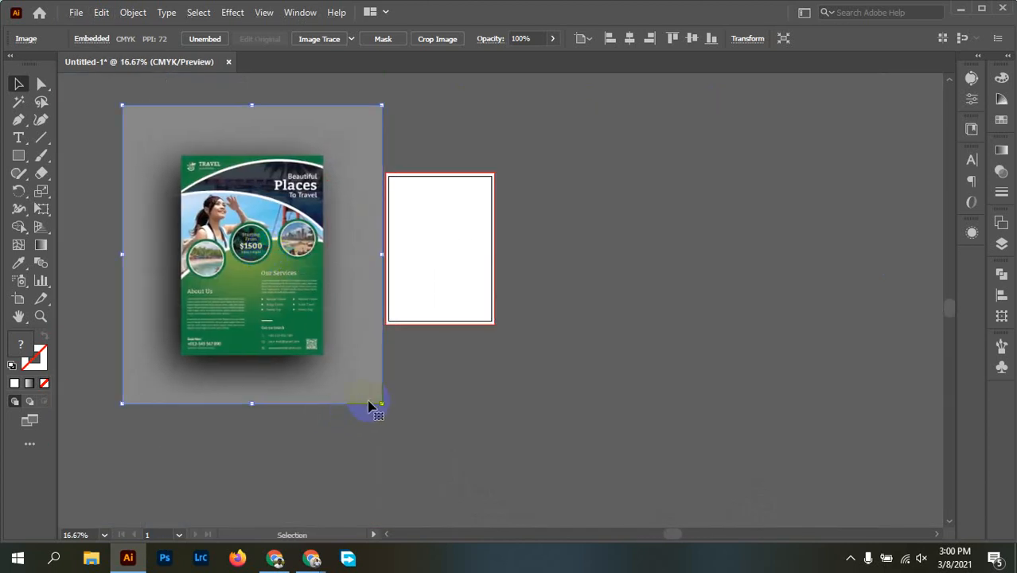
left_click_drag(381, 406, 348, 367)
left_click_drag(246, 296, 284, 289)
left_click_drag(392, 358, 361, 344)
left_click_drag(295, 295, 314, 288)
Lock both reference images beside the artboard.
key("ctrl+equal")
key("ctrl+equal")
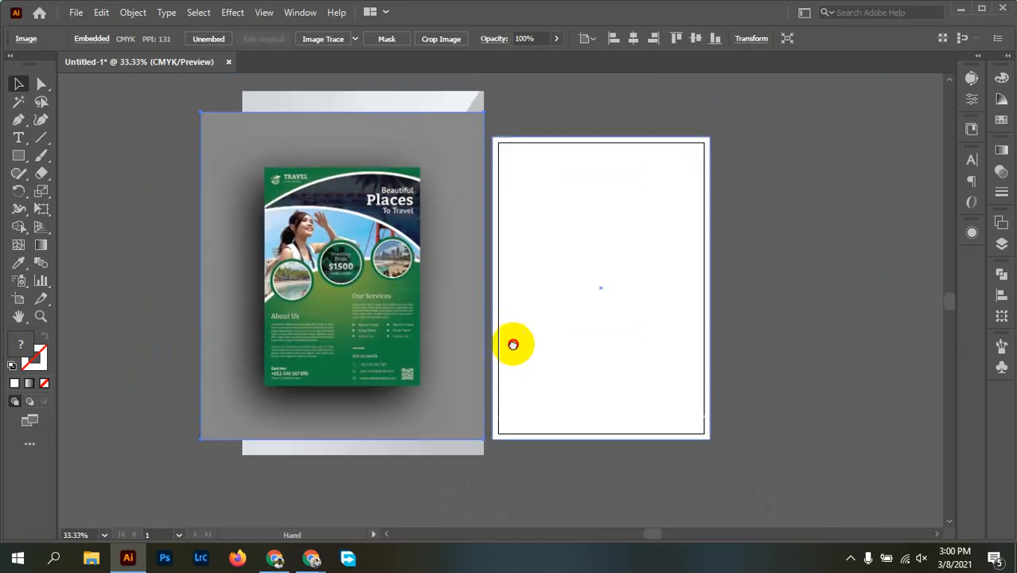
left_click(350, 448, "shift")
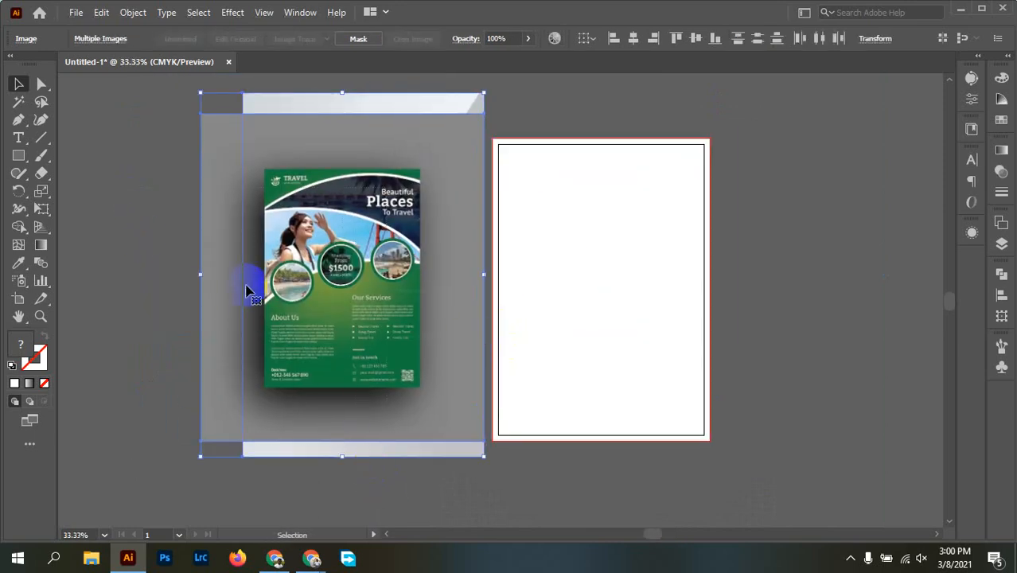
left_click(132, 11)
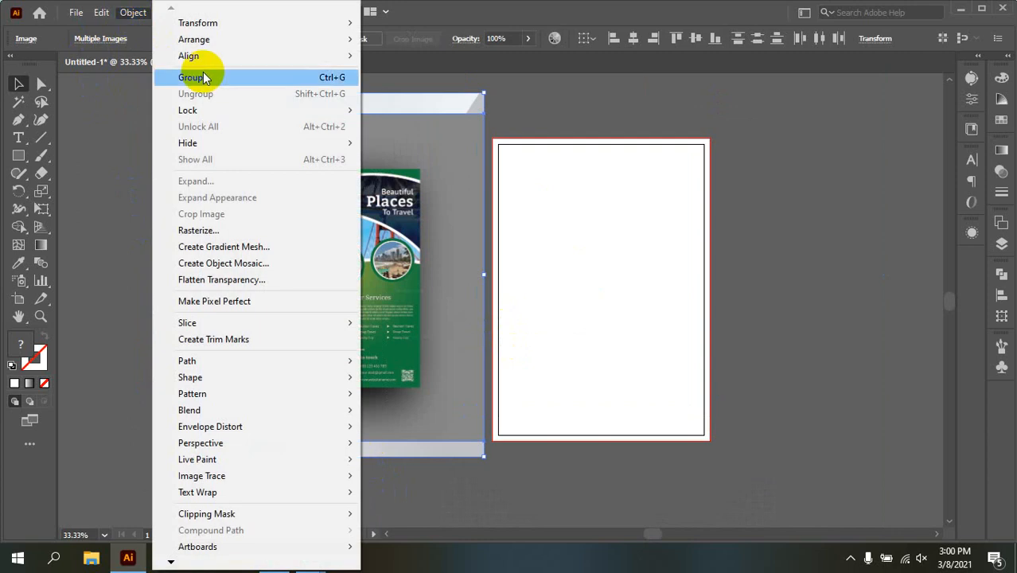
mouse_move(222, 115)
left_click(390, 109)
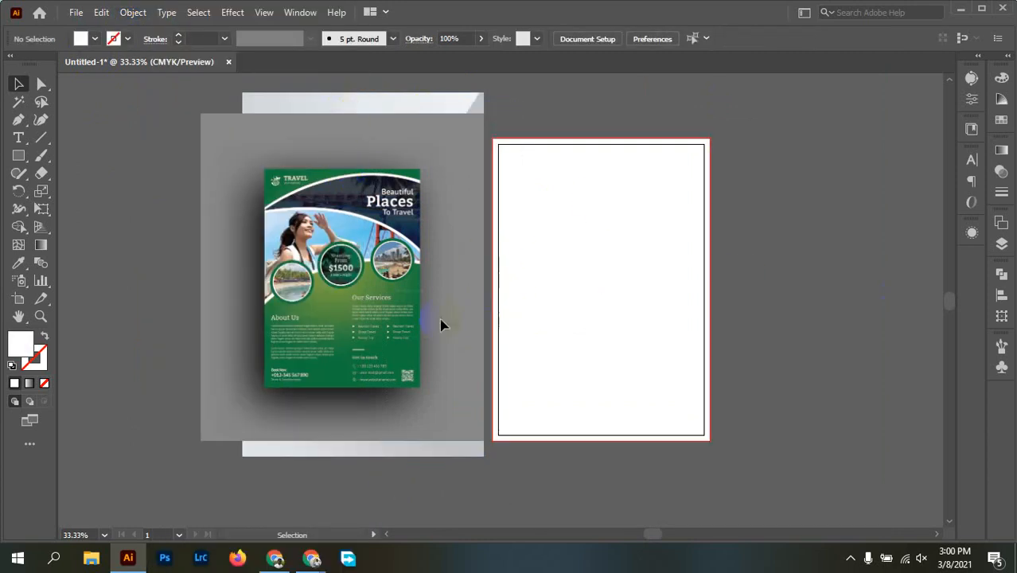
Examine the green travel flyer's layout up close, including its photo circles and text sections.
scroll(375, 320, "up", 2)
scroll(376, 321, "up", 5)
scroll(532, 318, "down", 4)
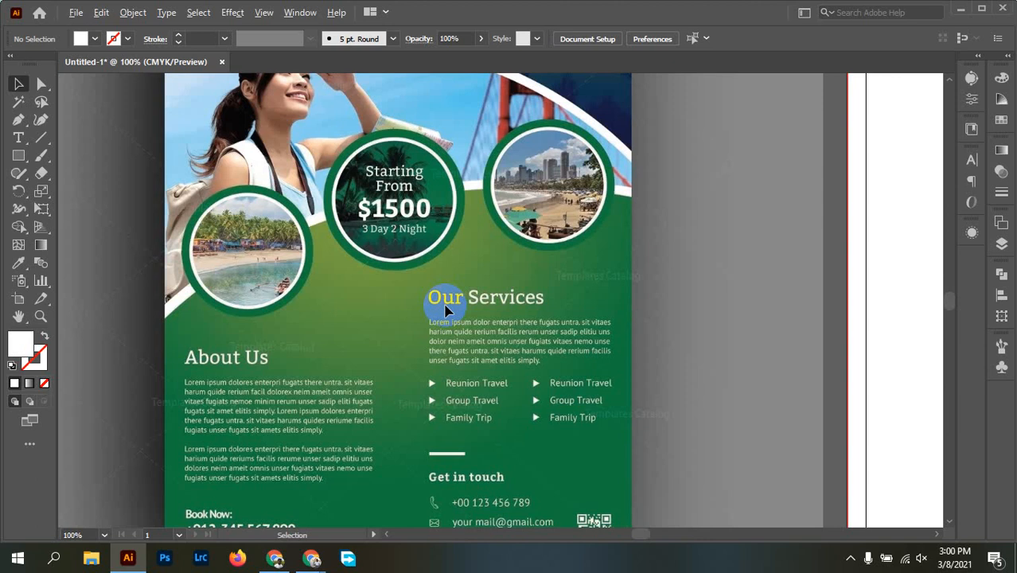
scroll(445, 298, "down", 2)
left_click_drag(667, 362, 431, 371)
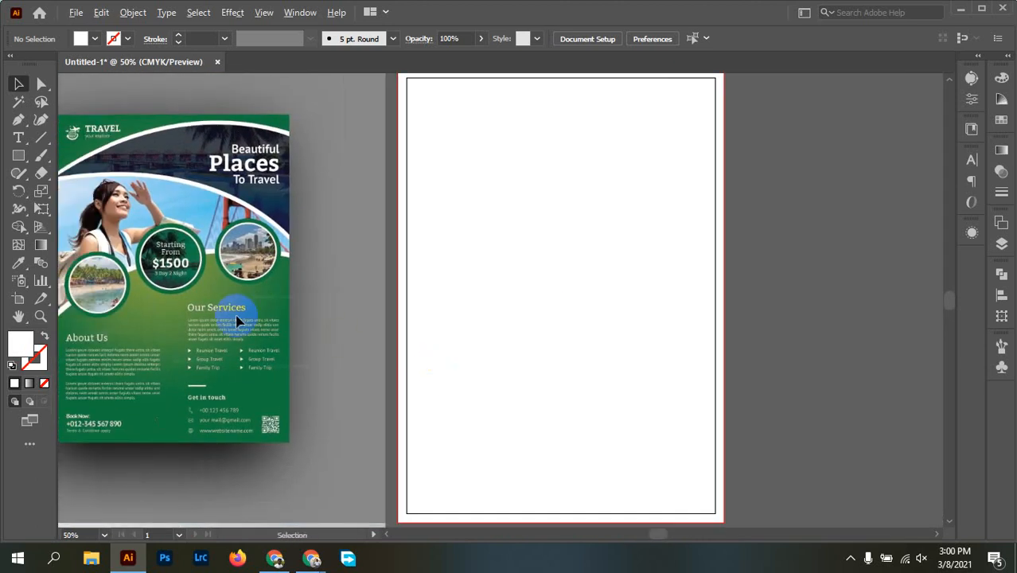
scroll(316, 326, "down", 1)
left_click_drag(316, 325, 369, 310)
Fill the rectangle covering the artboard with a linear gradient at a -90° angle.
left_click(453, 278)
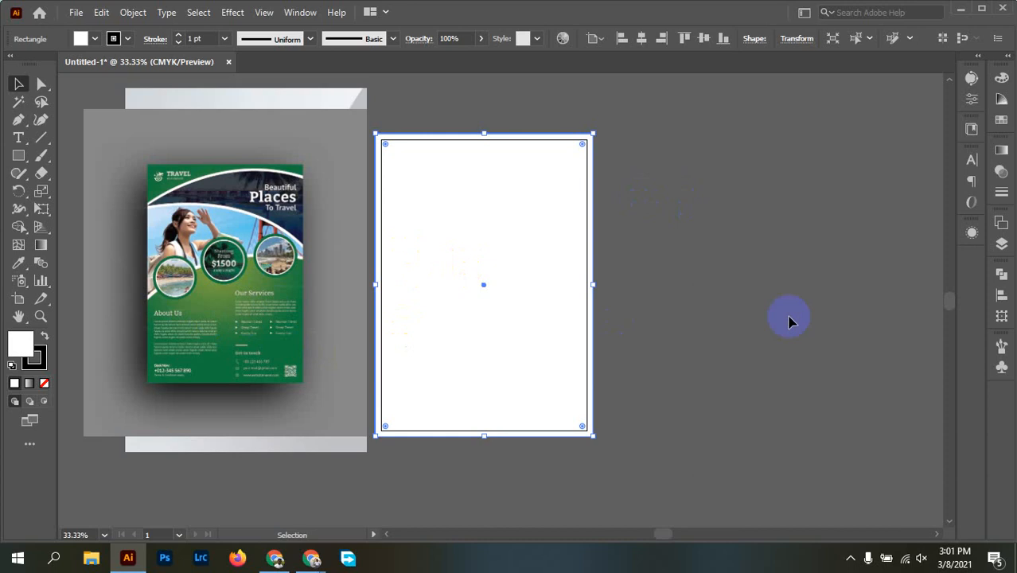
left_click(1001, 151)
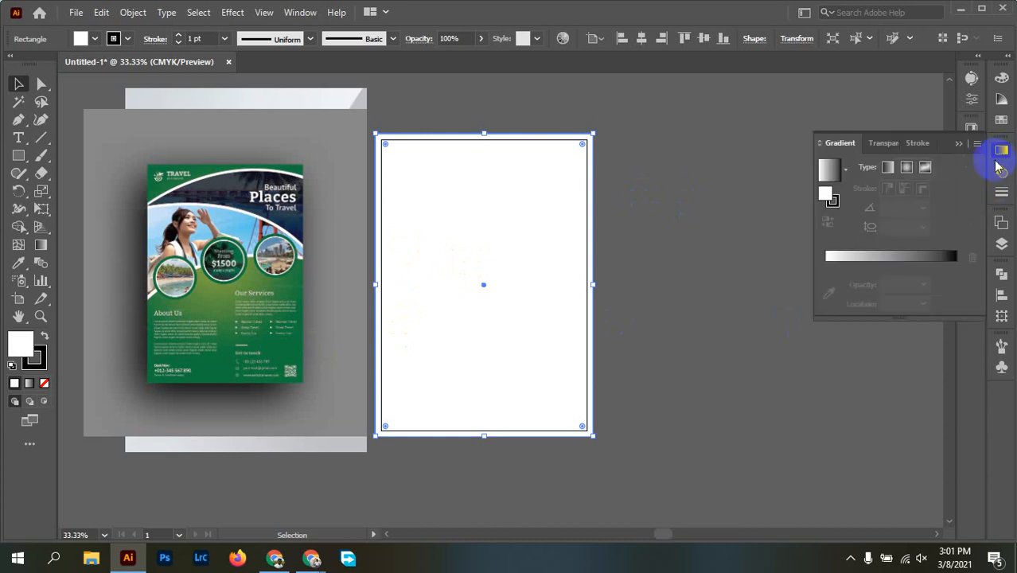
left_click(895, 256)
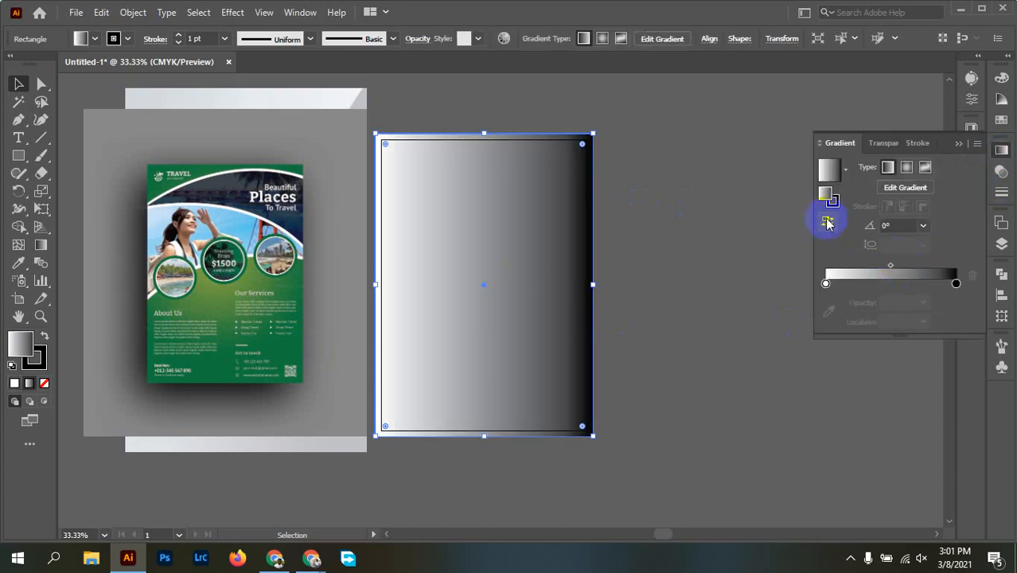
left_click(923, 225)
left_click(947, 307)
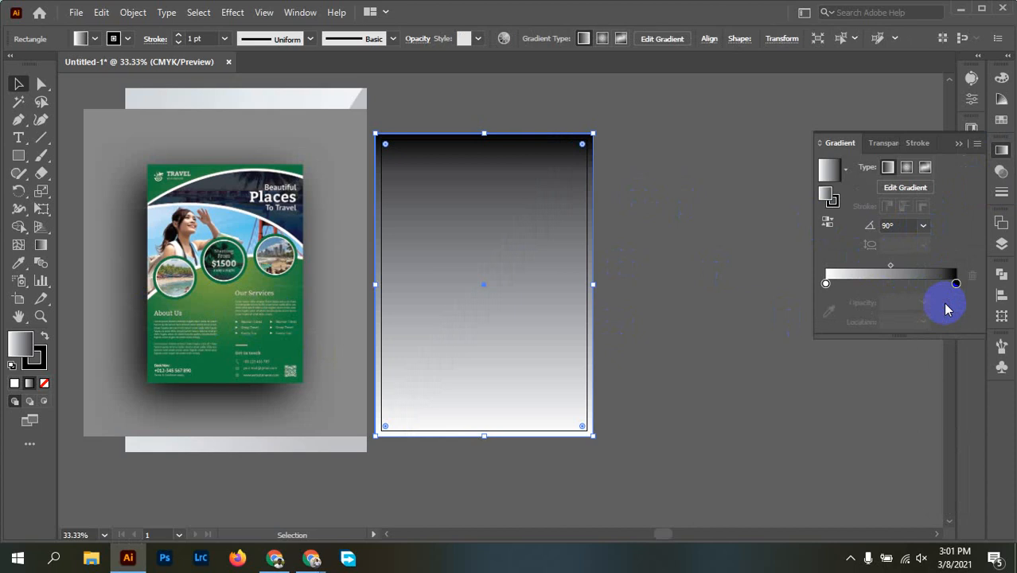
left_click(924, 228)
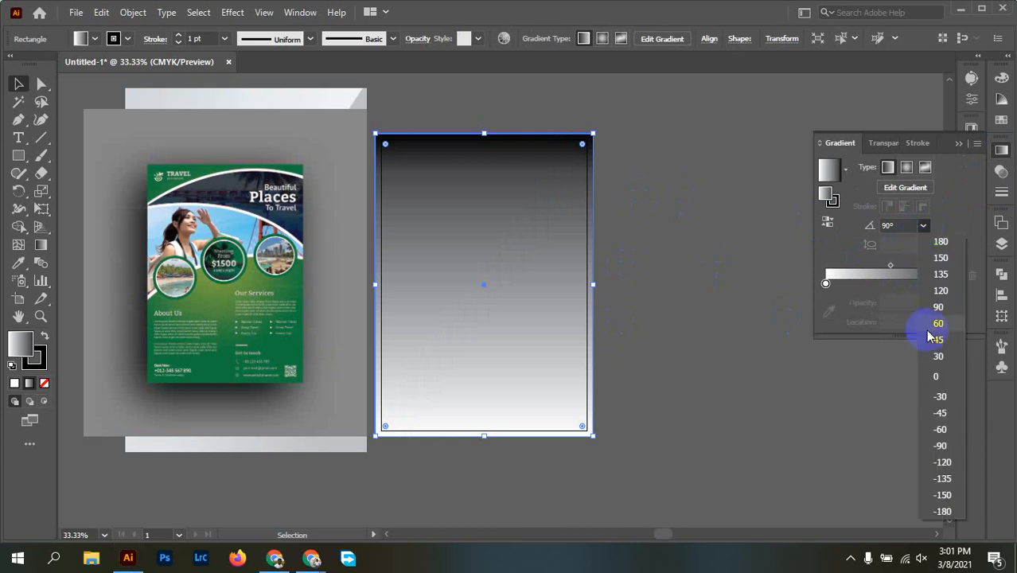
left_click(948, 451)
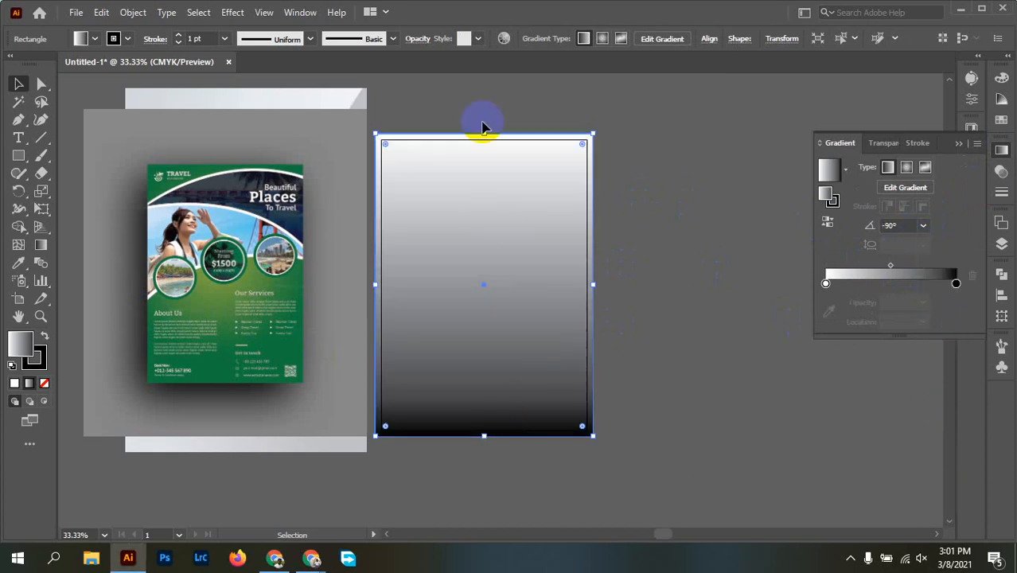
Set the gradient's starting color stop to CMYK Red.
left_click(825, 284)
double_click(826, 285)
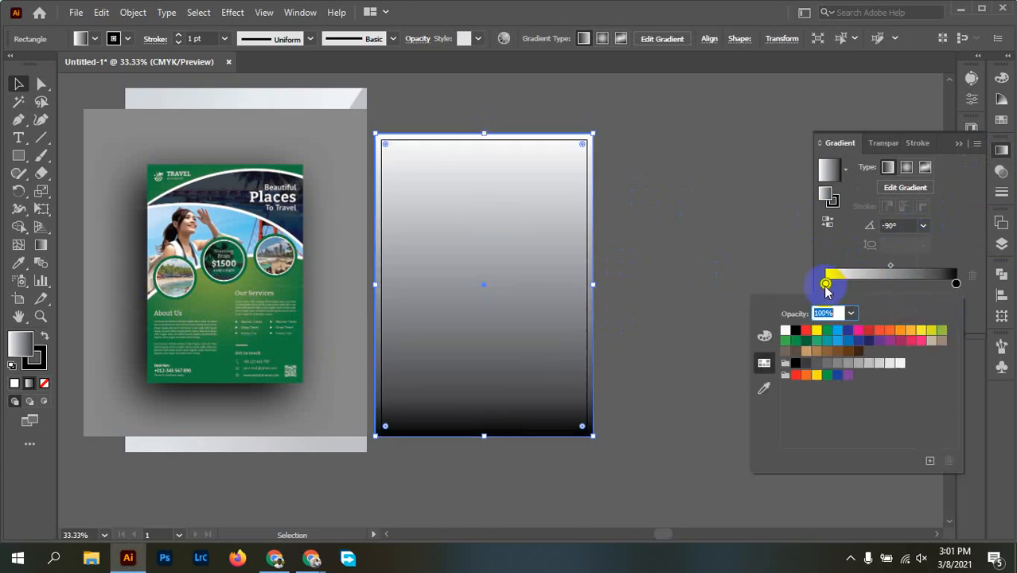
left_click(806, 330)
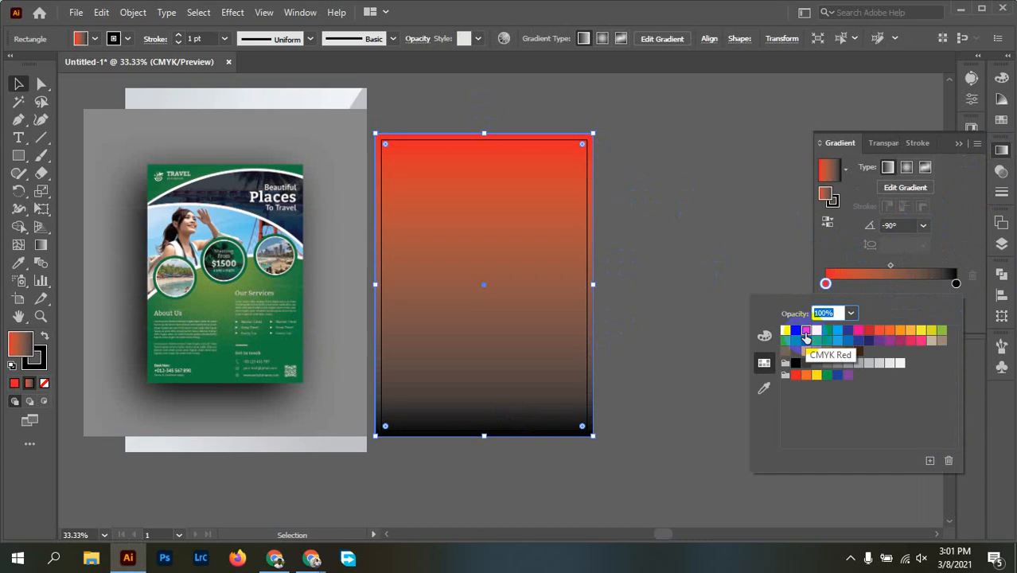
Set the gradient's end color stop to a dark red of C 15, M 100, Y 90, K 48.
left_click(957, 285)
double_click(957, 285)
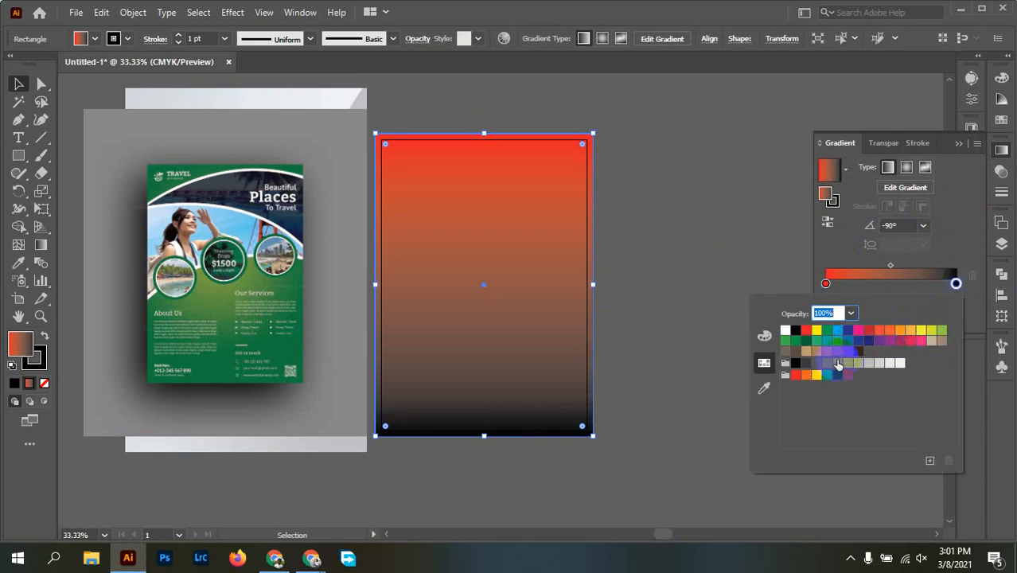
left_click(869, 331)
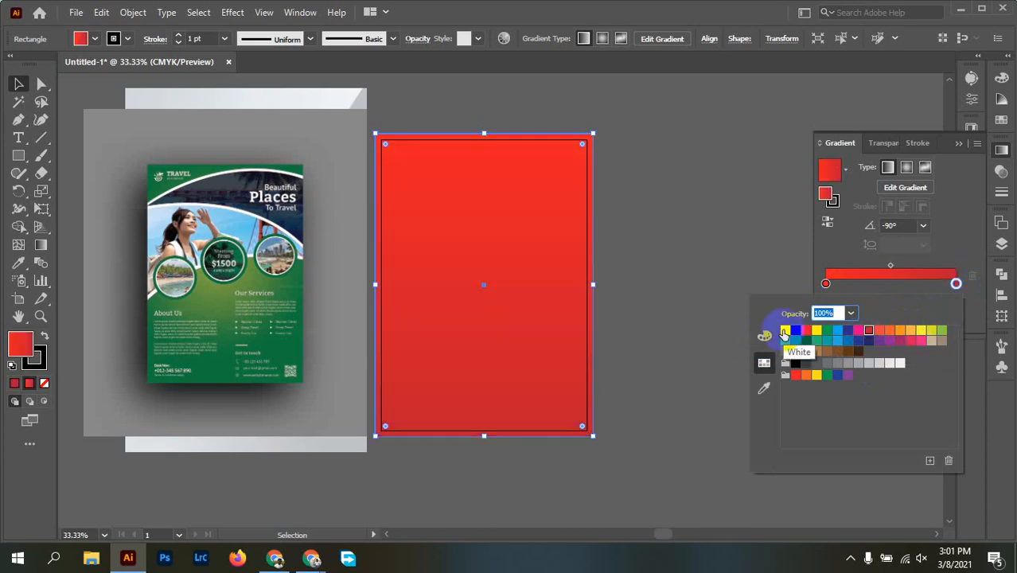
left_click(762, 337)
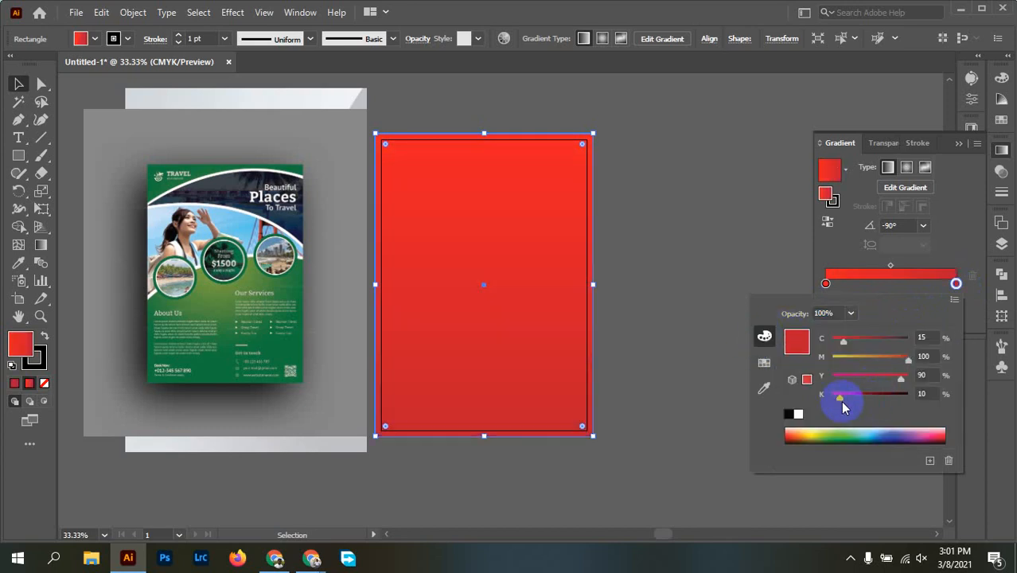
left_click_drag(849, 400, 876, 402)
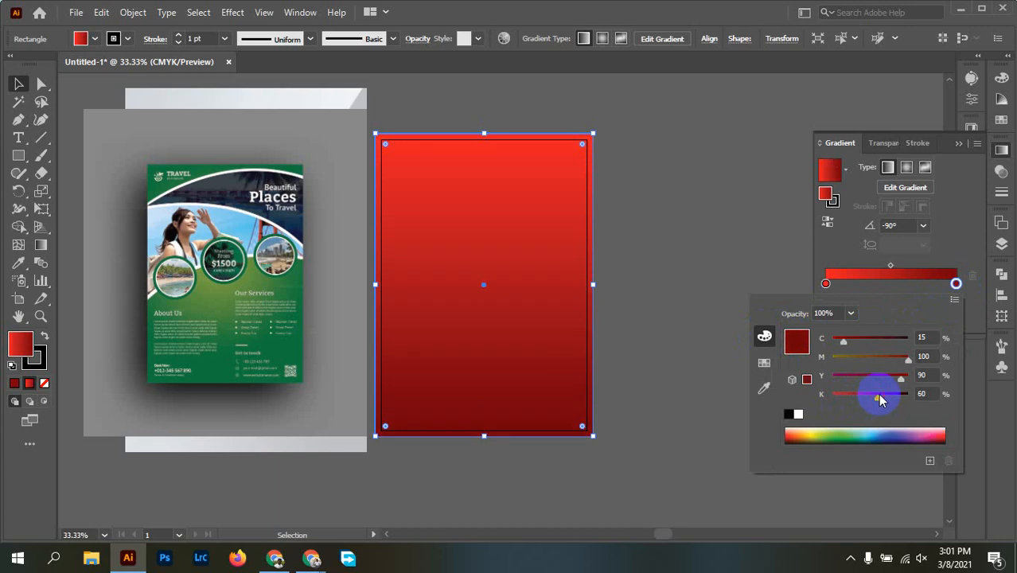
left_click_drag(873, 399, 868, 394)
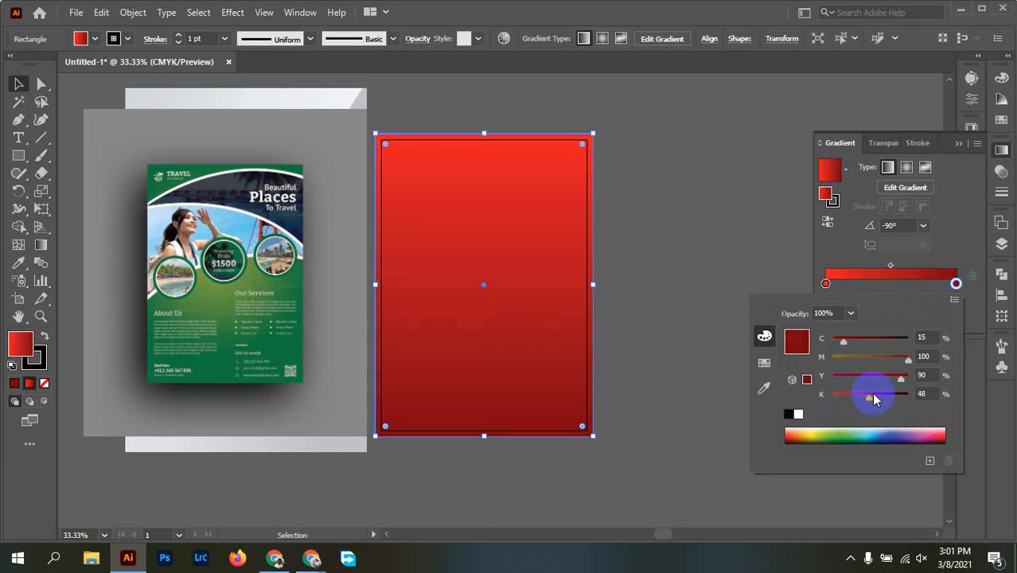
Shift the gradient midpoint to about 56.7% and set the end stop's black value to 66%.
left_click(891, 269)
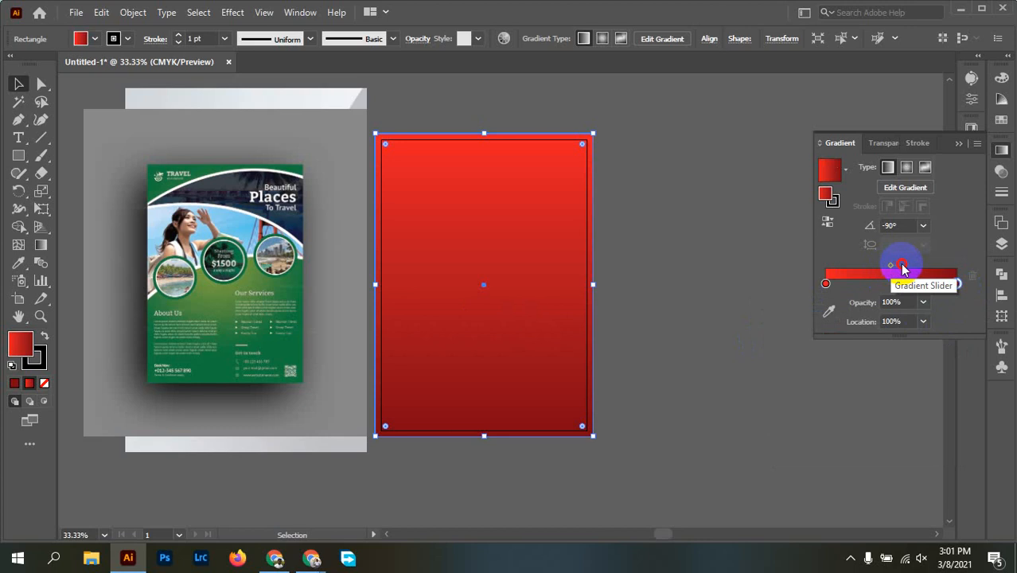
left_click_drag(900, 269, 913, 269)
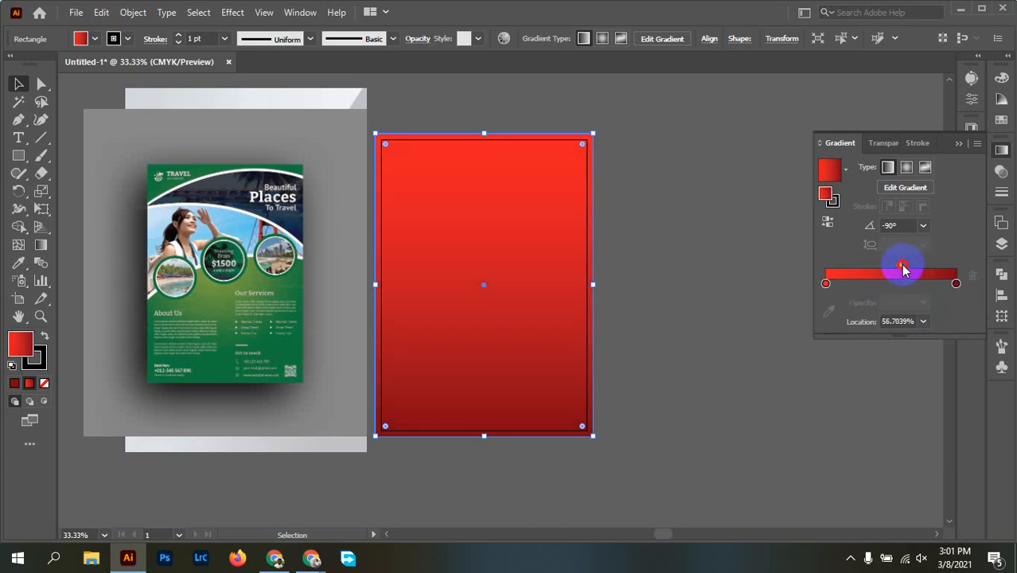
double_click(955, 284)
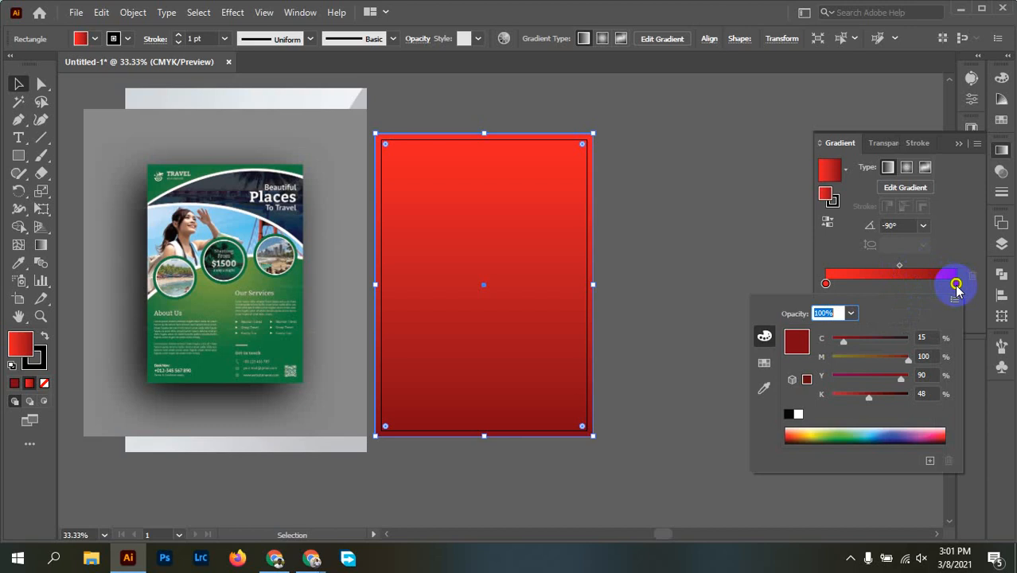
left_click(869, 402)
left_click_drag(876, 402, 883, 402)
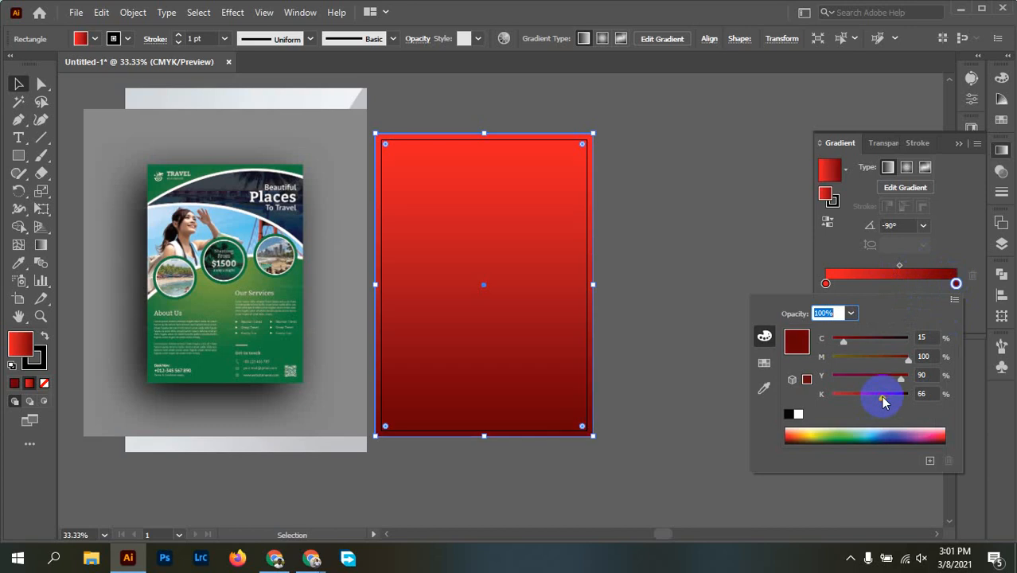
left_click(710, 219)
left_click(695, 224)
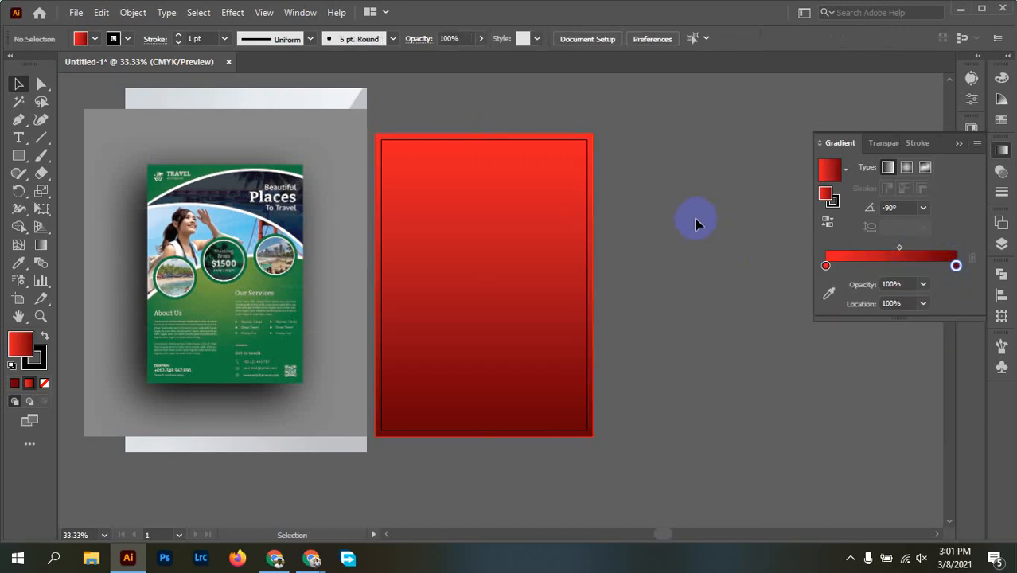
left_click(468, 293)
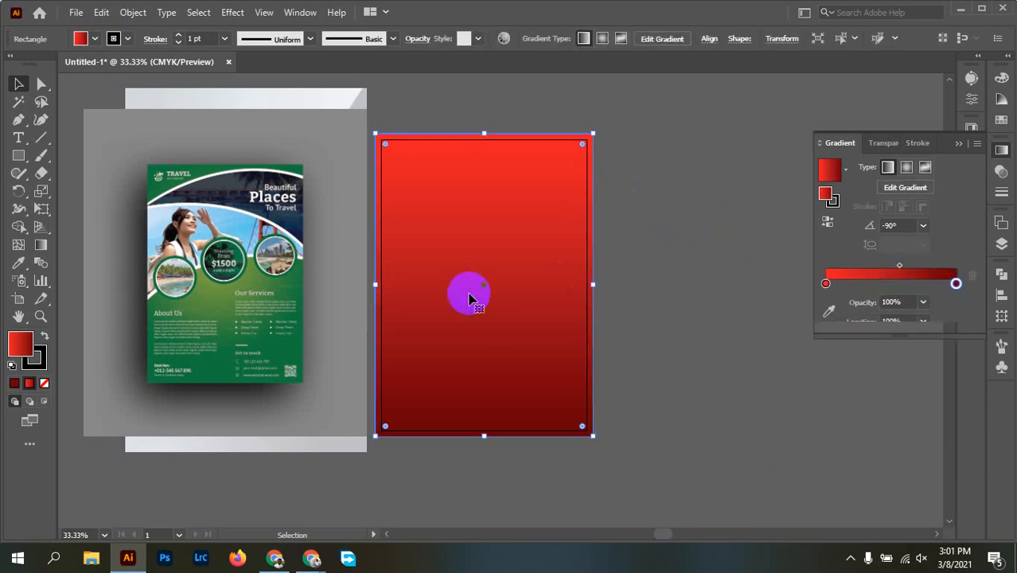
left_click(643, 271)
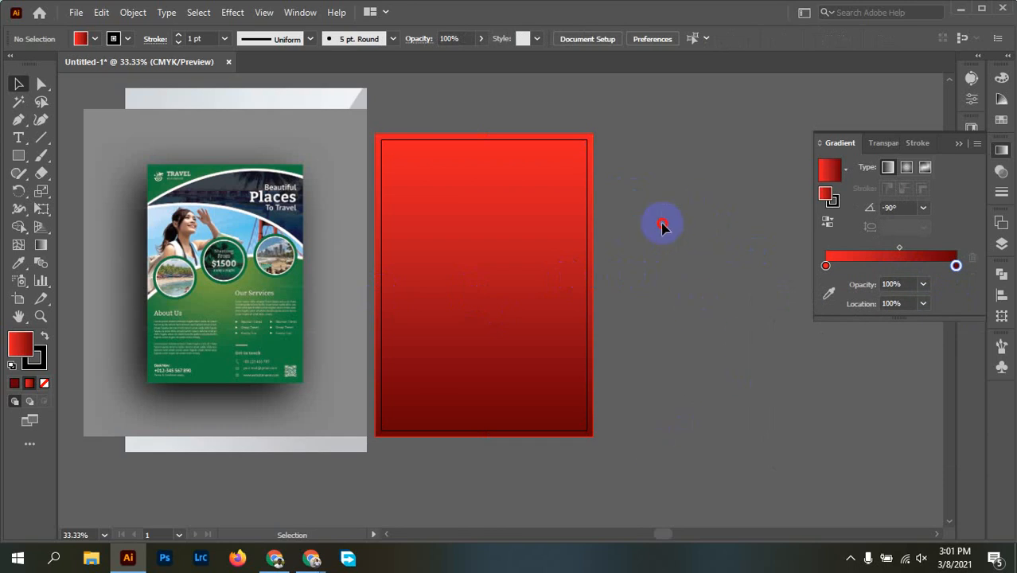
left_click(557, 391)
left_click(808, 287)
left_click(1002, 150)
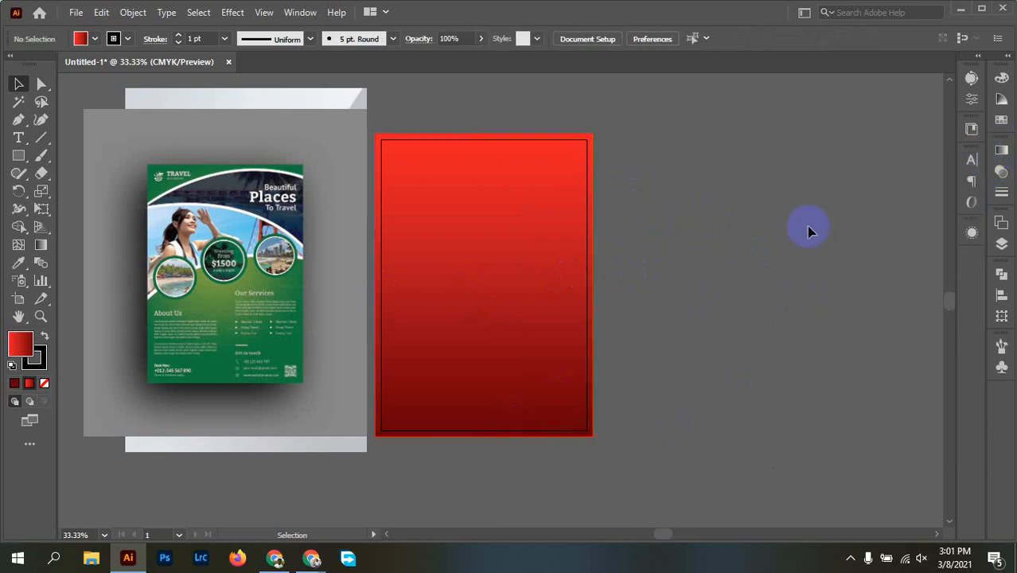
Duplicate the red gradient rectangle to the right of the artboard and show the copy's gradient settings.
left_click(538, 308)
left_click_drag(535, 306, 789, 301)
left_click_drag(867, 320, 733, 304)
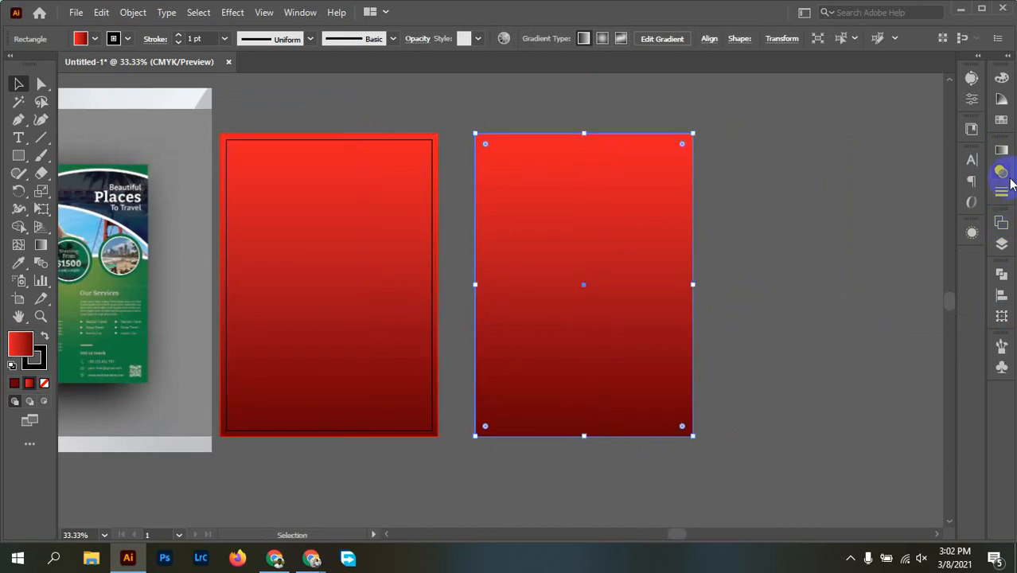
left_click(1003, 152)
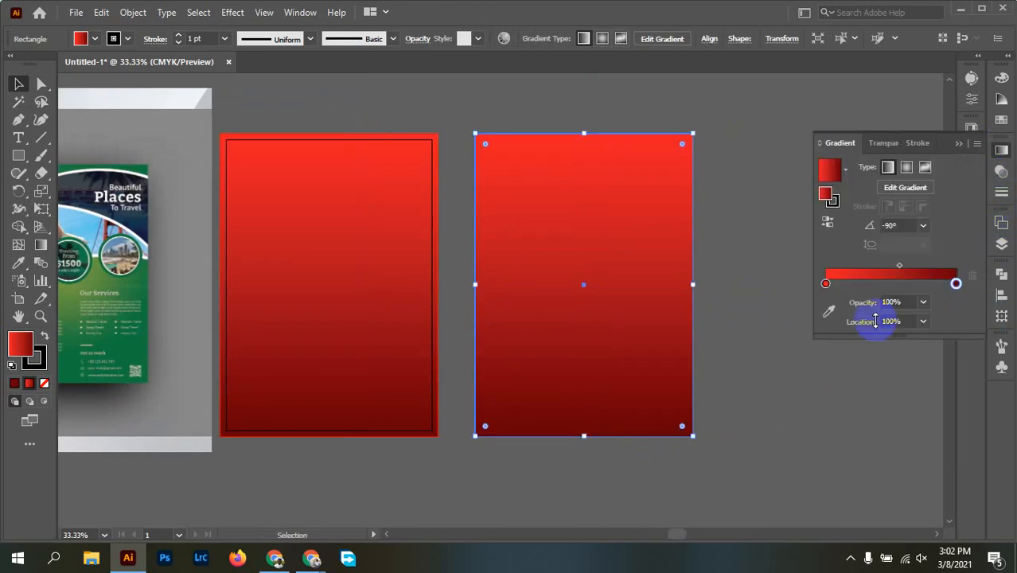
Set the starting color stop of the copied rectangle's gradient to the light green swatch C=50 M=0 Y=100 K=0.
double_click(826, 283)
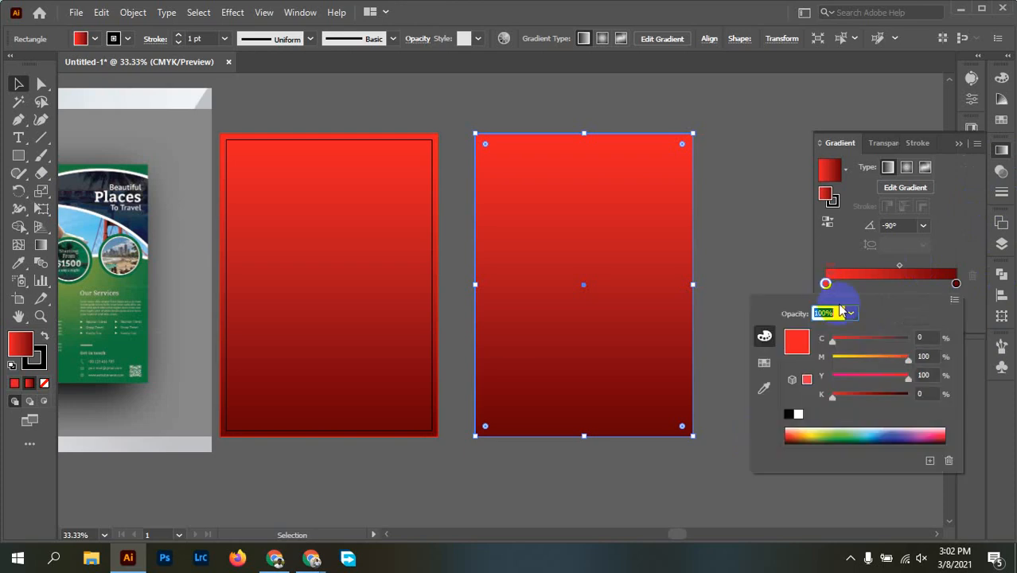
left_click(764, 362)
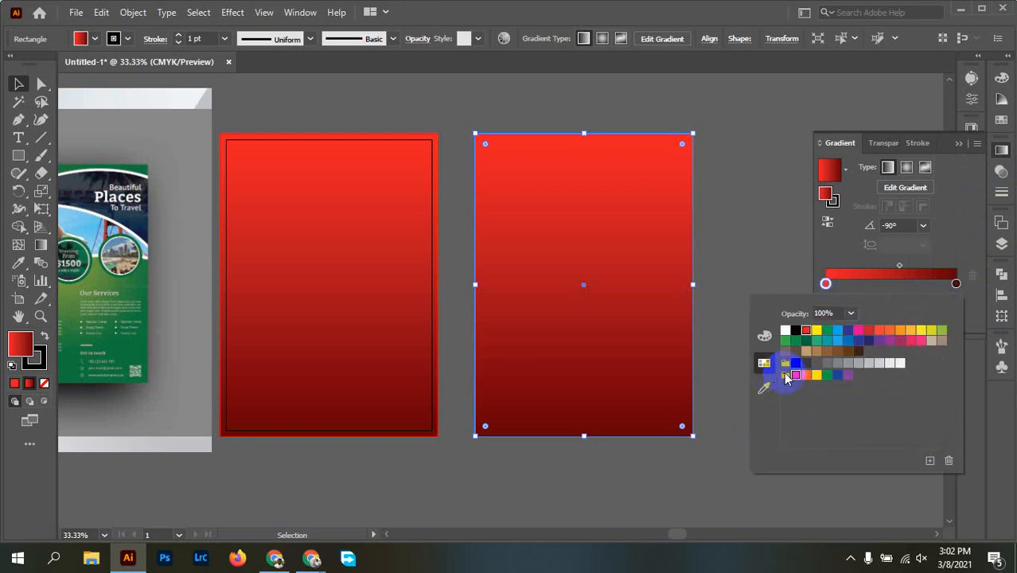
left_click(944, 330)
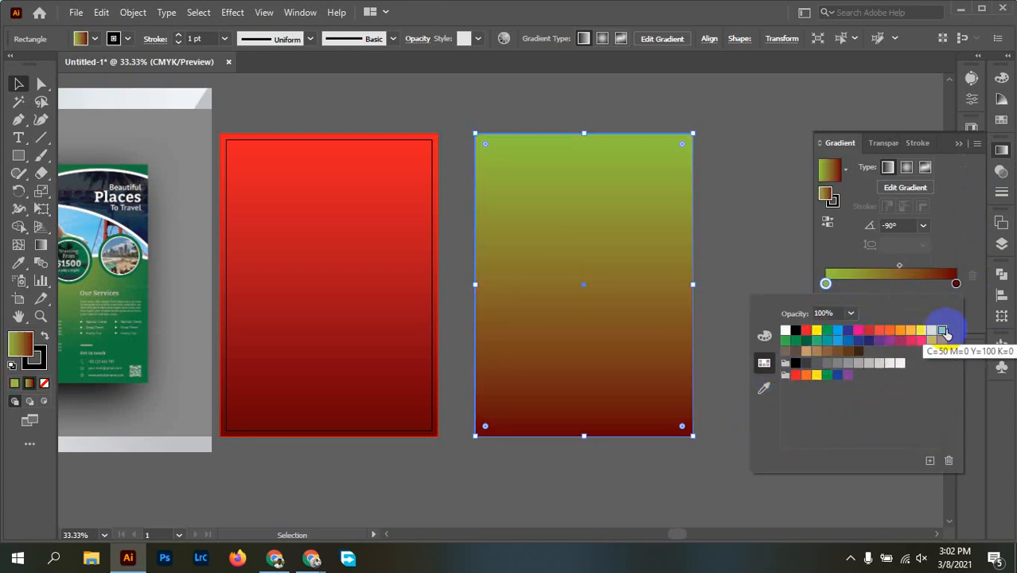
Try several green and teal swatches on the gradient's end stop and settle on C=75 M=0 Y=75 K=0.
double_click(956, 283)
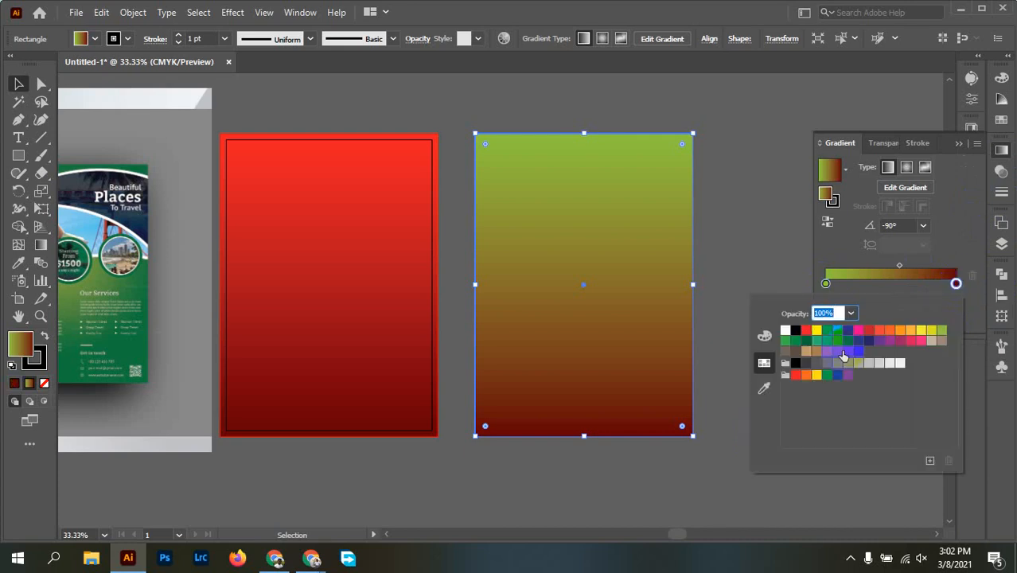
left_click(807, 348)
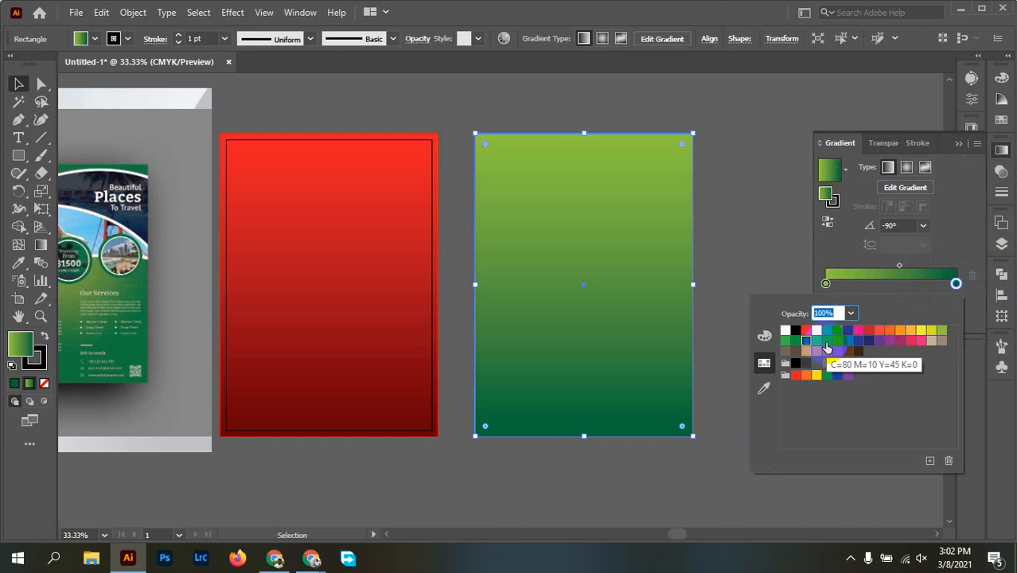
left_click(828, 342)
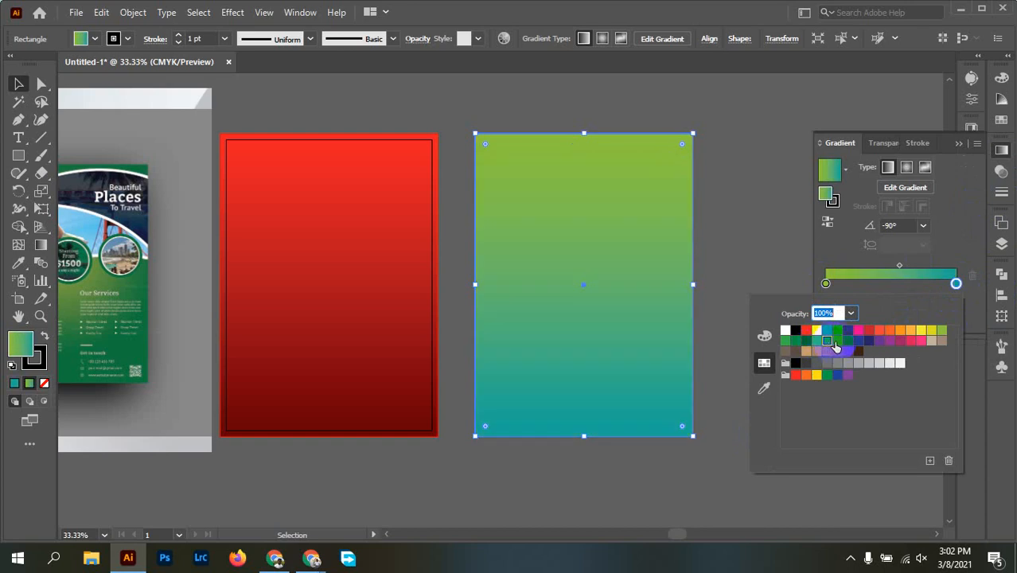
left_click(836, 343)
left_click(827, 342)
left_click(817, 341)
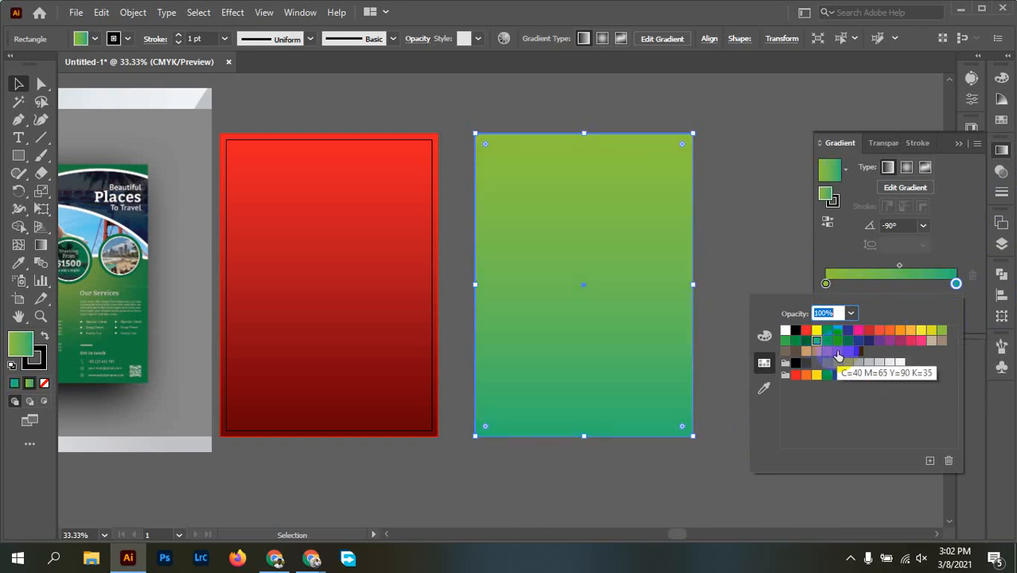
Adjust the gradient's end stop to 42% yellow and 60% black for a dark teal.
left_click(764, 335)
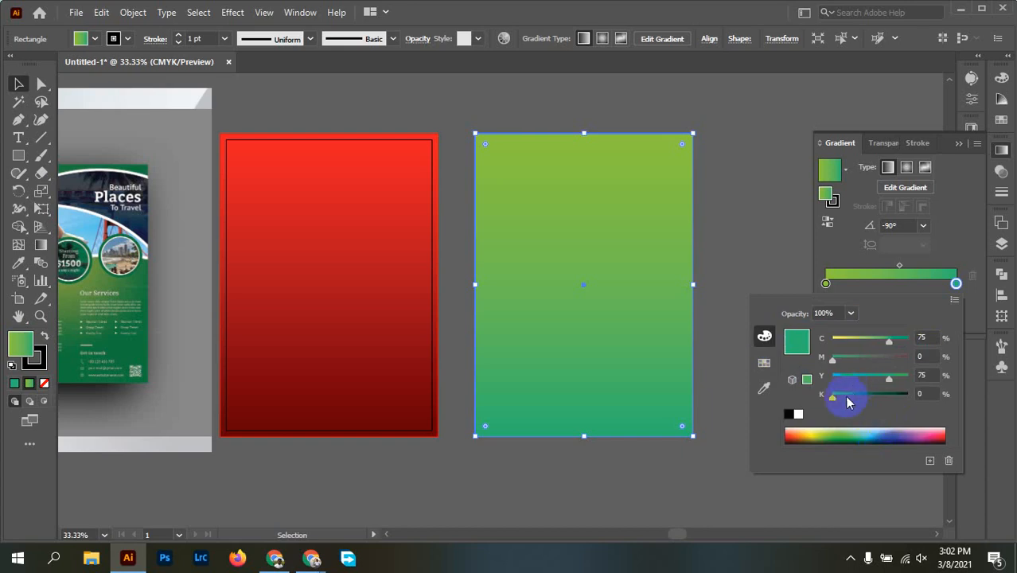
mouse_move(885, 377)
left_mouse_down()
mouse_move(904, 380)
mouse_move(888, 382)
left_mouse_up()
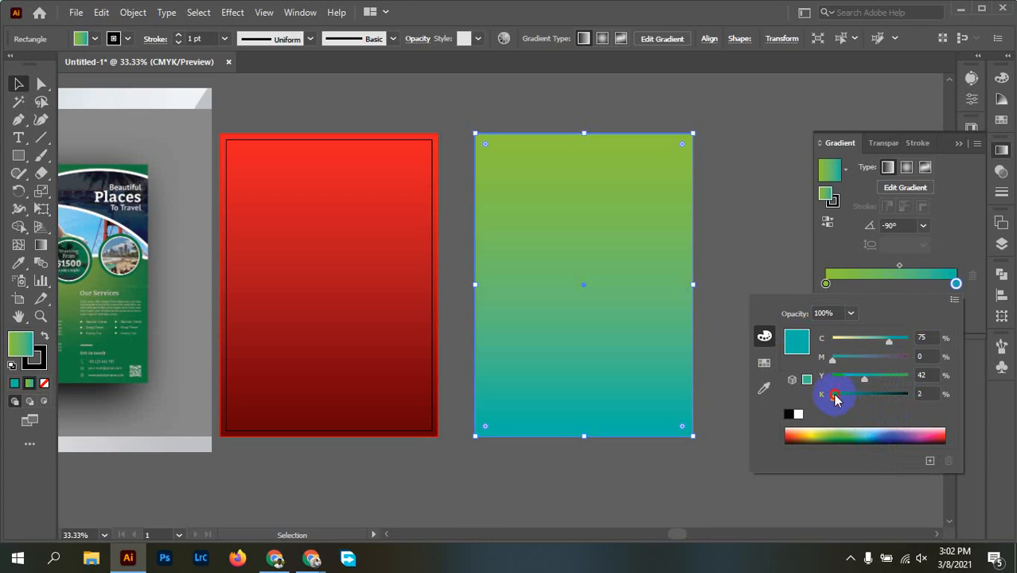
left_click_drag(835, 400, 884, 404)
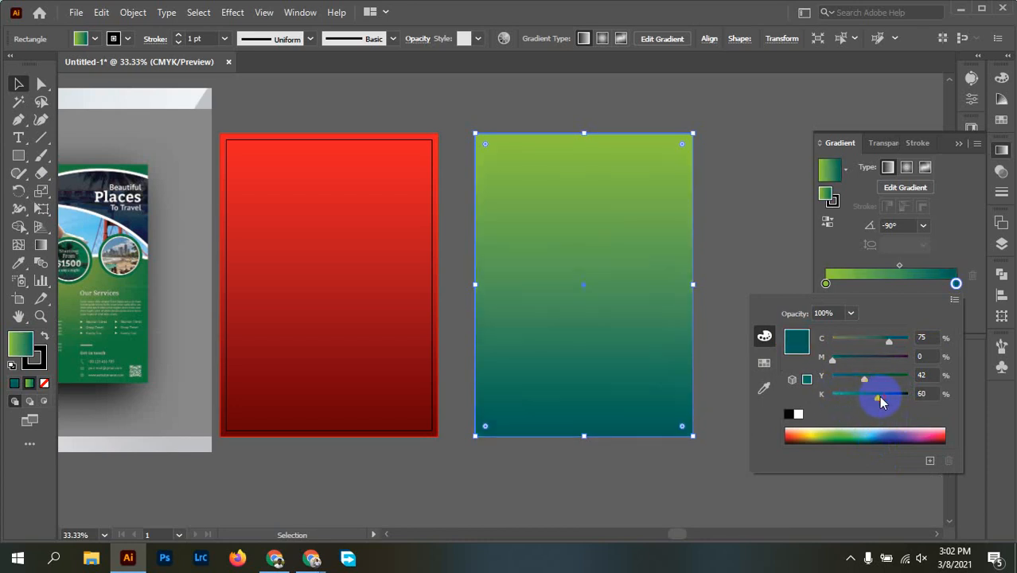
Lower the starting stop's yellow to 29% and shift the gradient midpoint to about 51.1%.
double_click(826, 284)
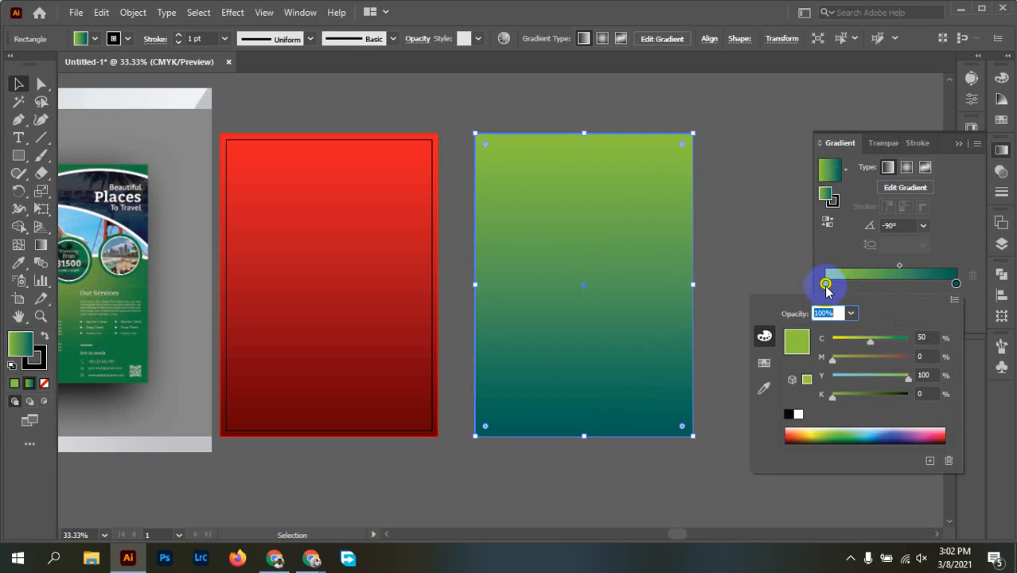
left_click(857, 382)
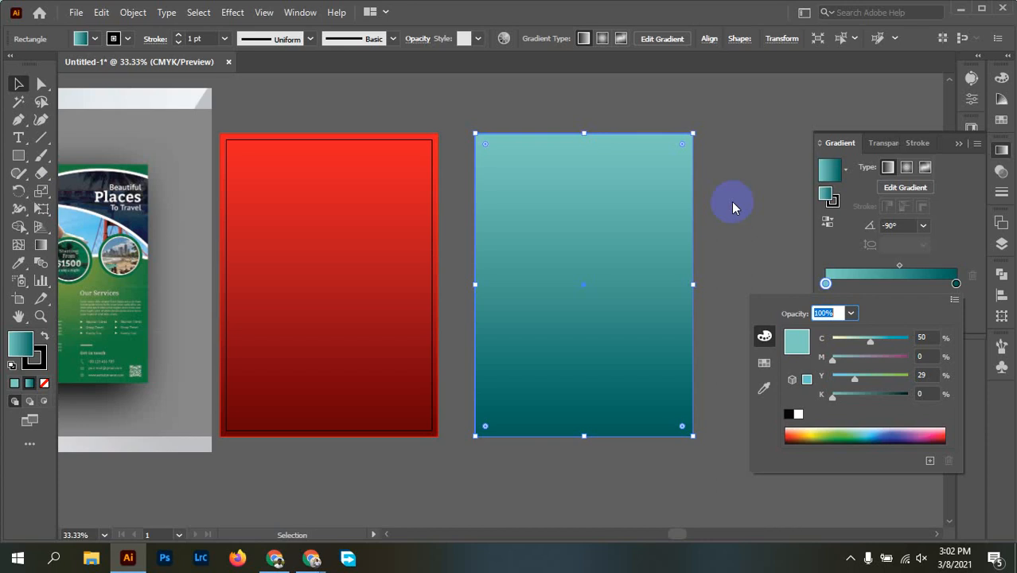
left_click(900, 268)
left_click_drag(901, 268, 892, 267)
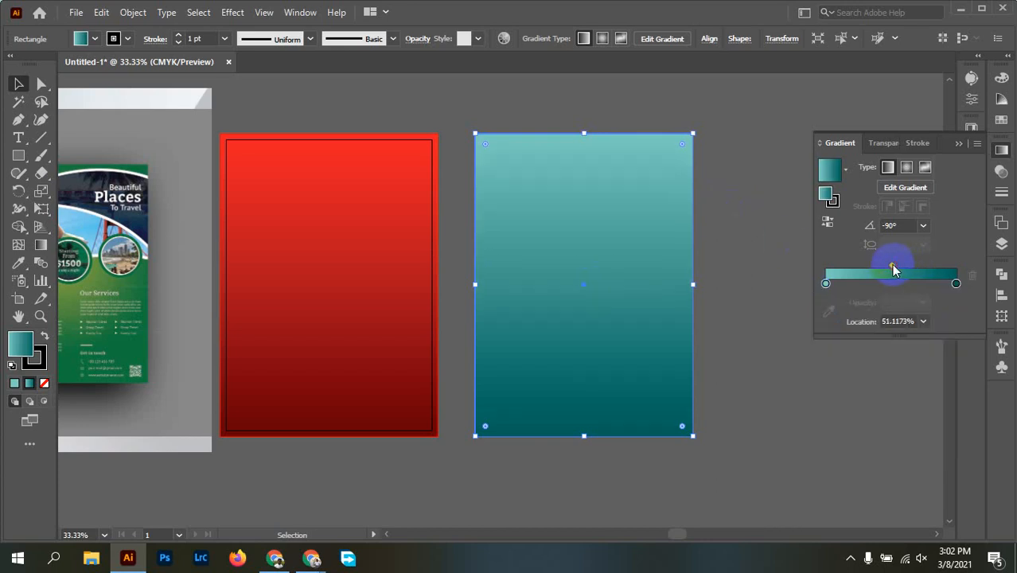
left_click(734, 260)
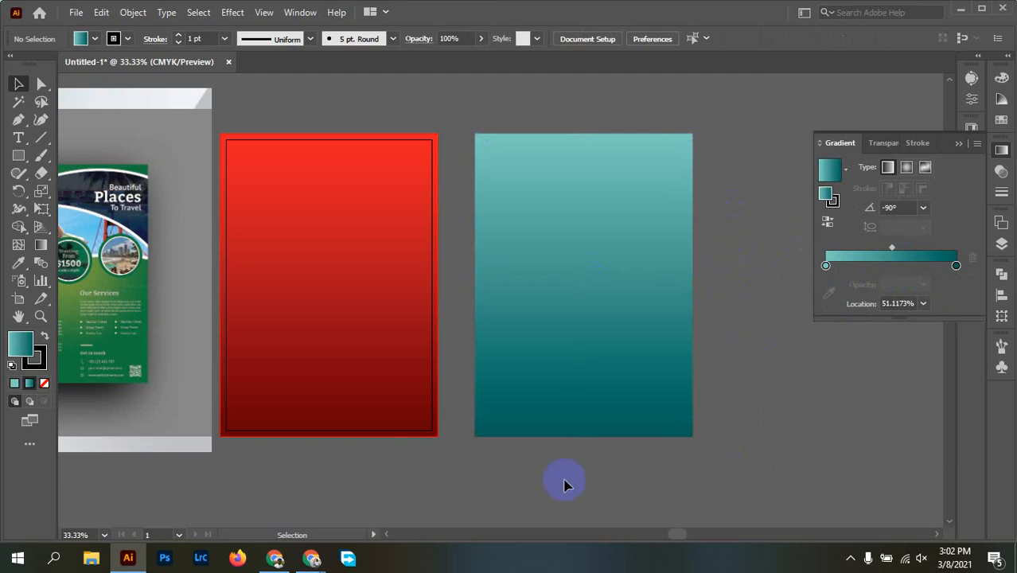
left_click_drag(375, 365, 465, 375)
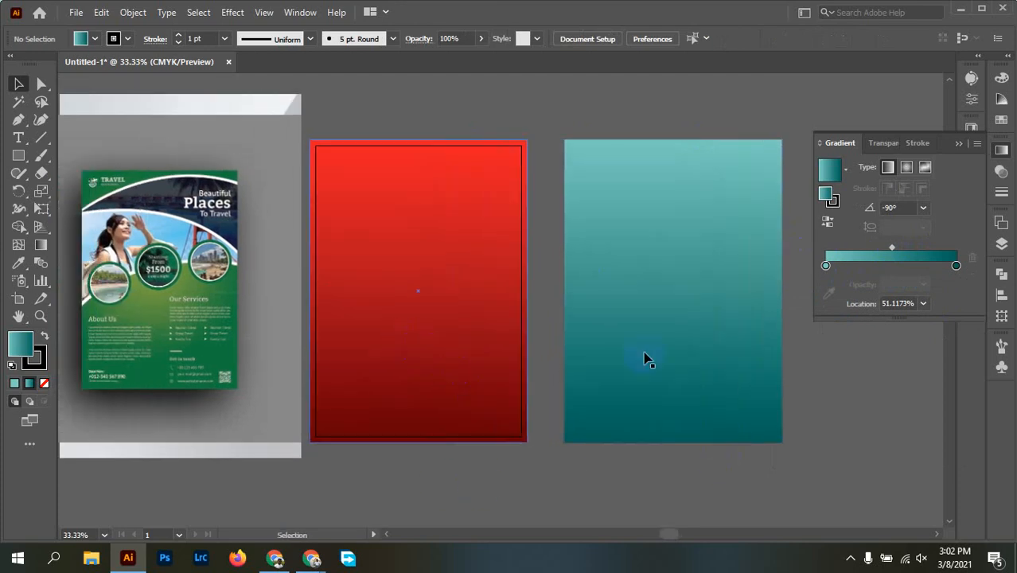
left_click(461, 307)
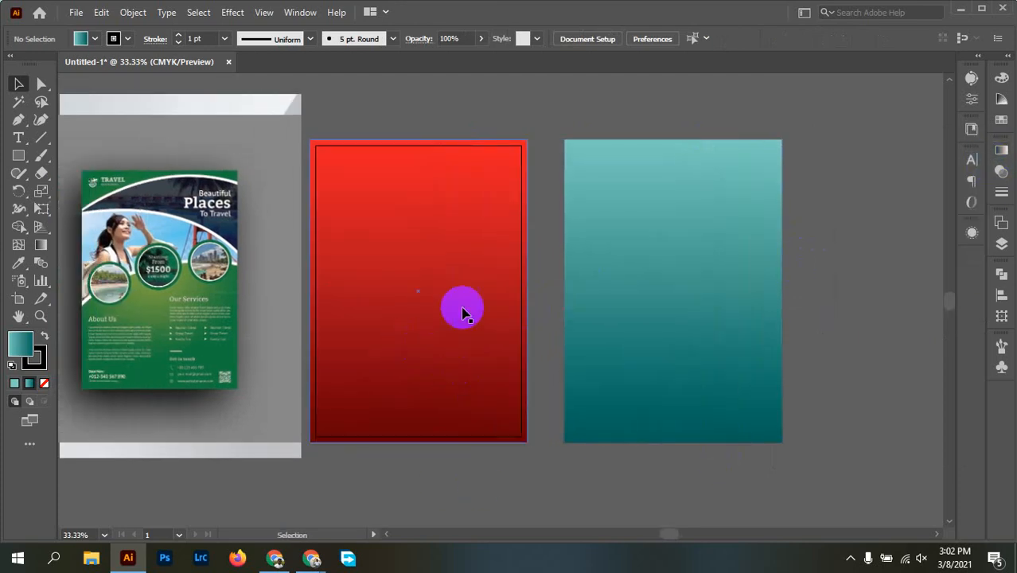
left_click(723, 320)
left_click(835, 264)
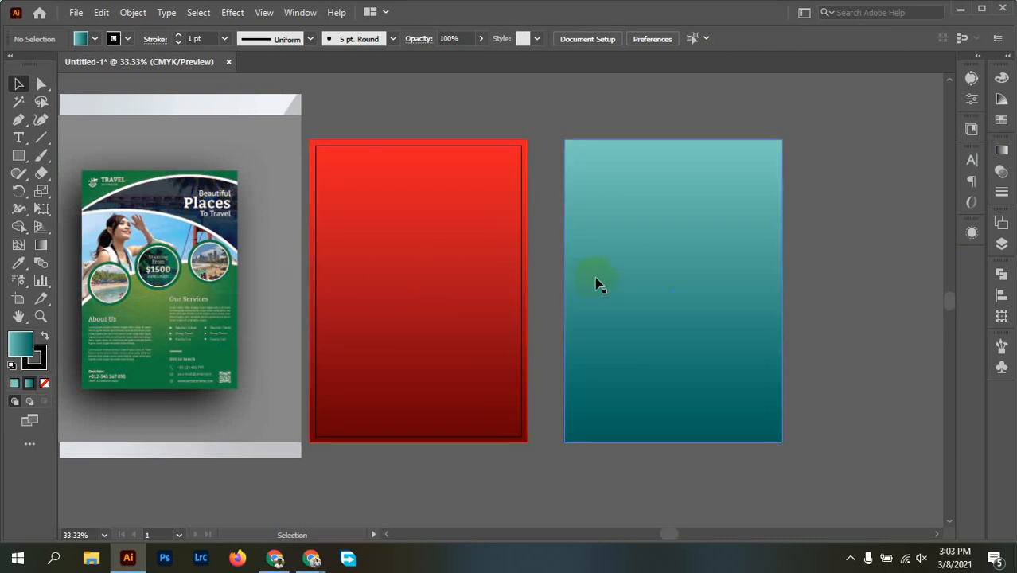
left_click_drag(823, 163, 444, 403)
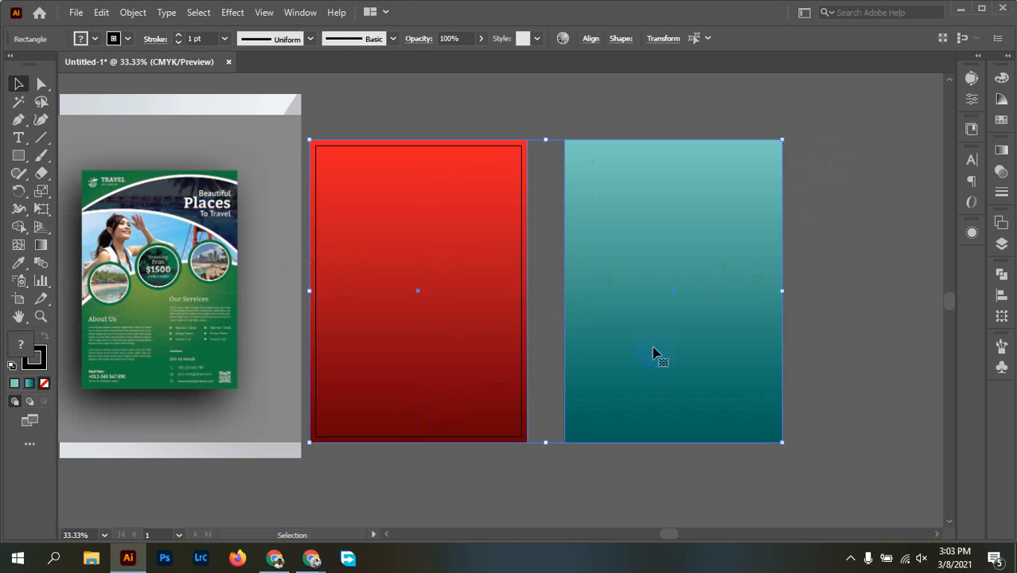
left_click(824, 253)
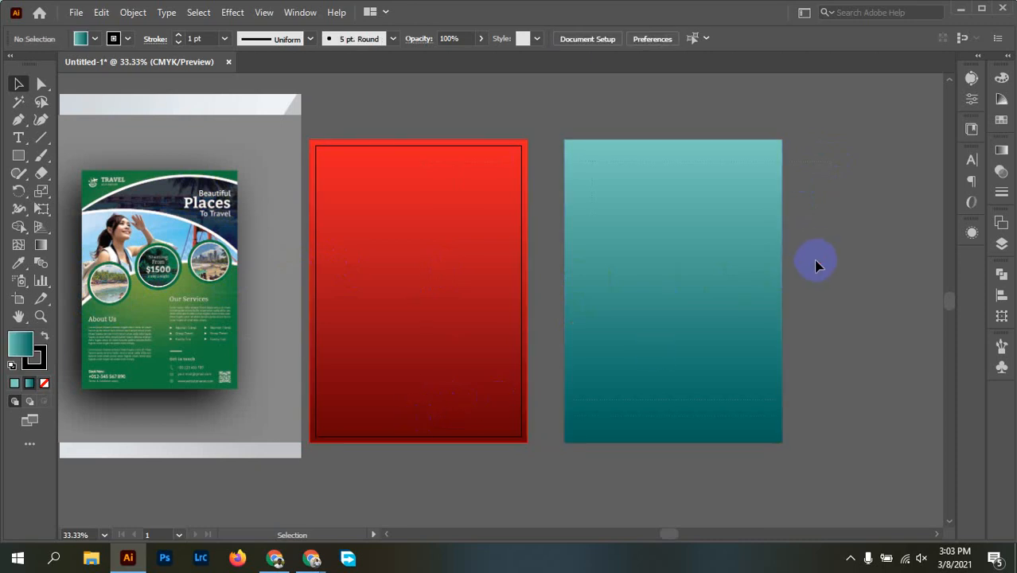
left_click(850, 557)
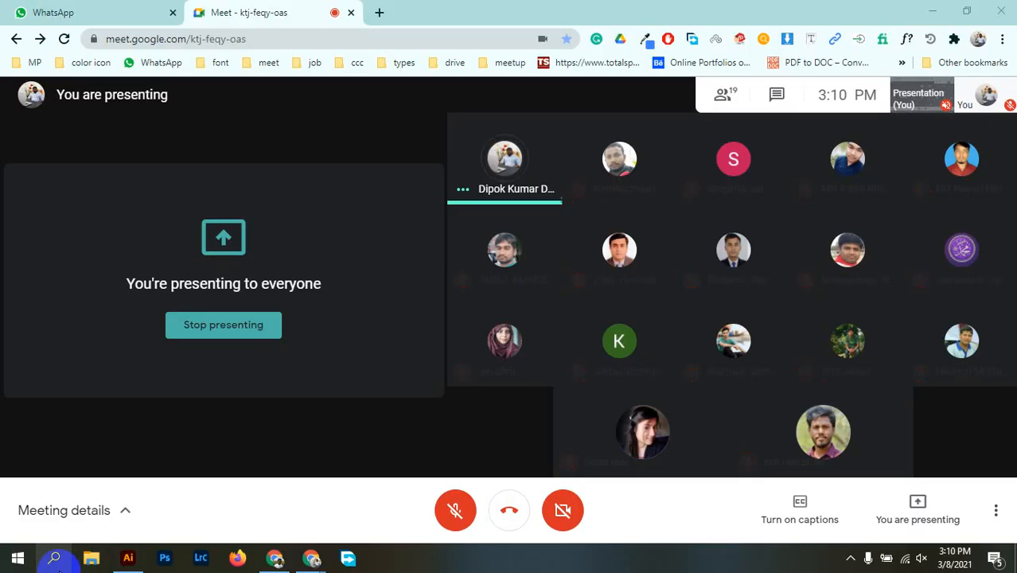
left_click(125, 561)
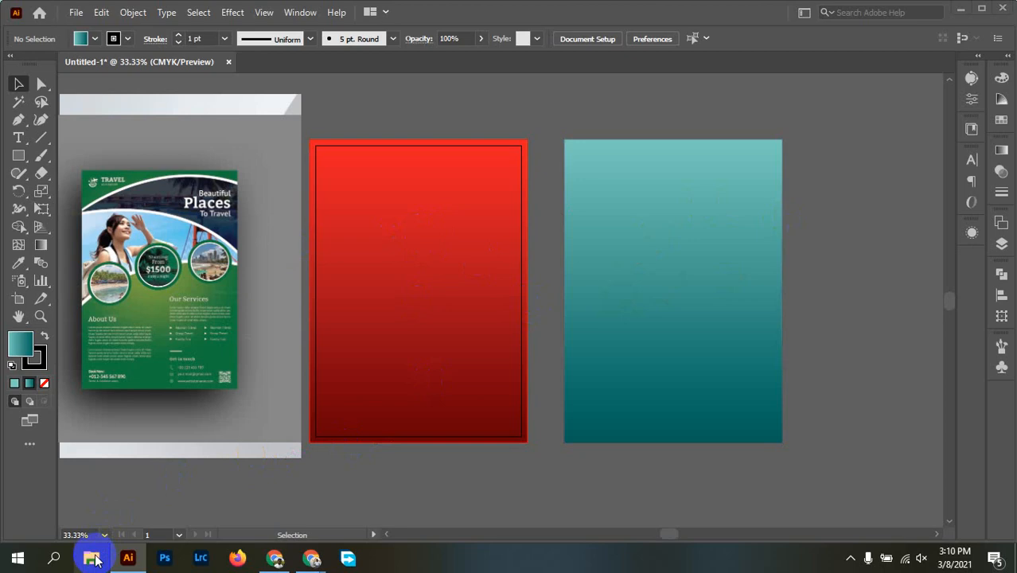
Switch to File Explorer and place all the Desktop photos into the Illustrator document, leaving out Screenshot_1 and New Text Document.
left_click(91, 559)
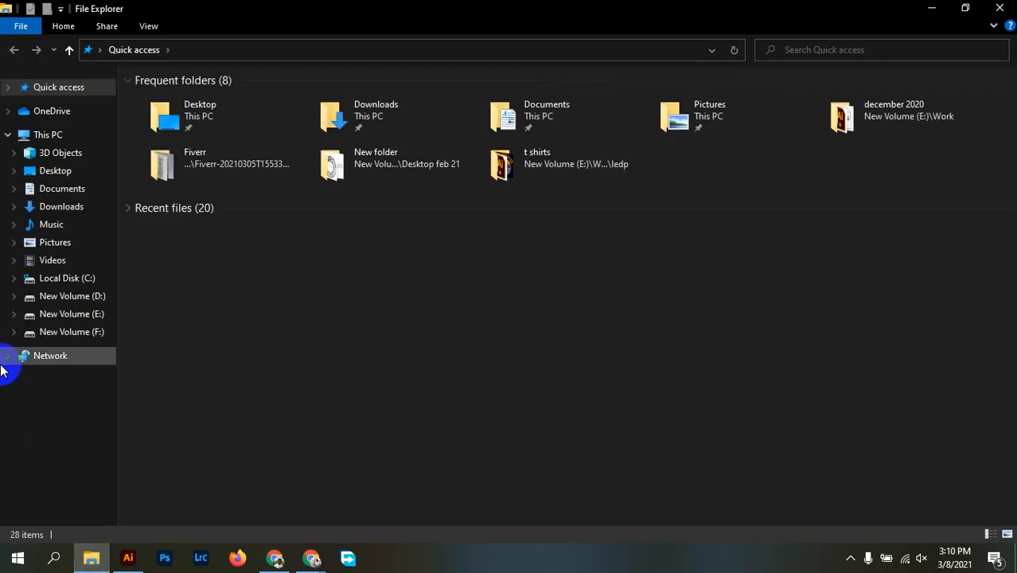
left_click(56, 169)
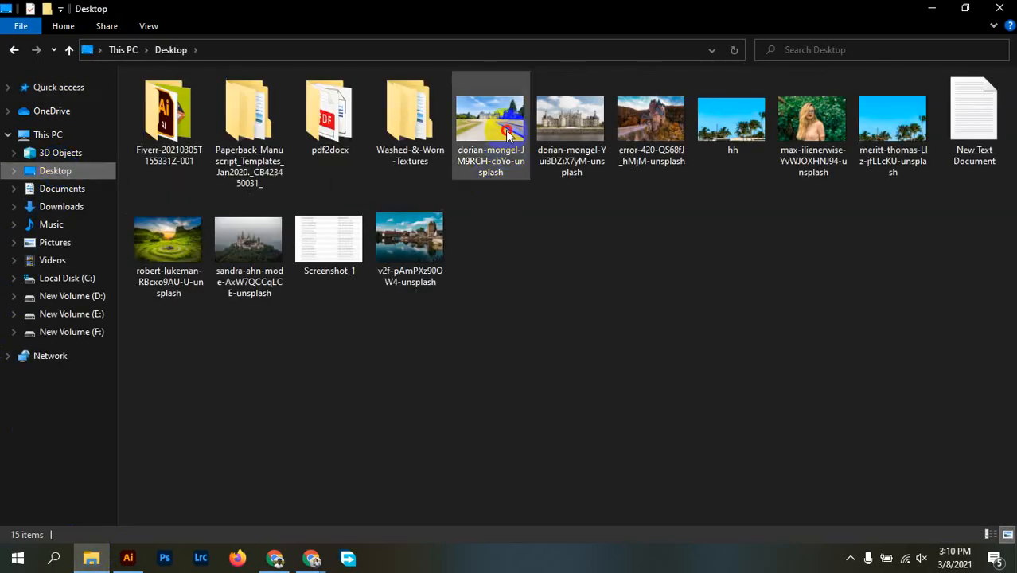
left_click(490, 143)
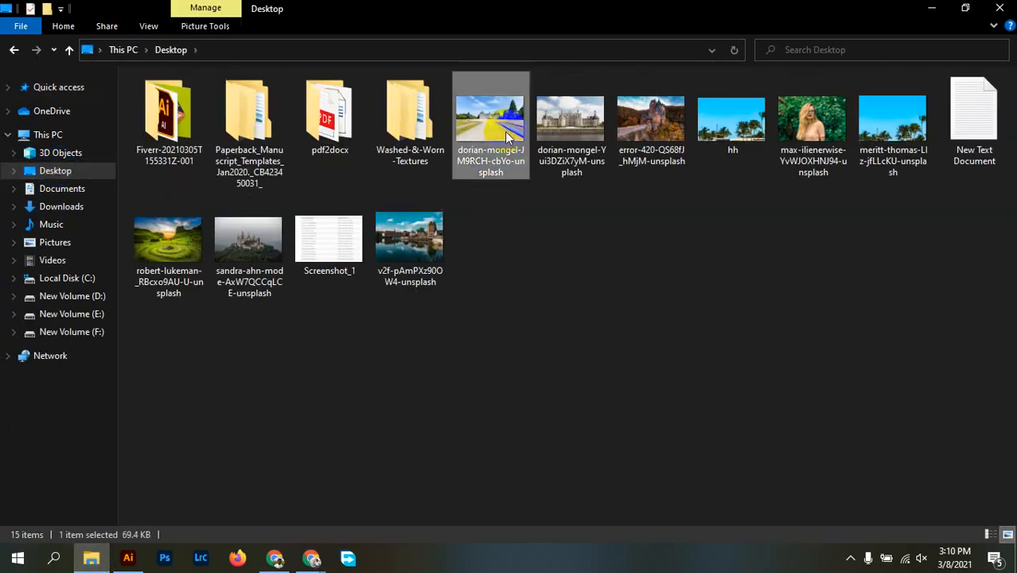
left_click(407, 270, "shift")
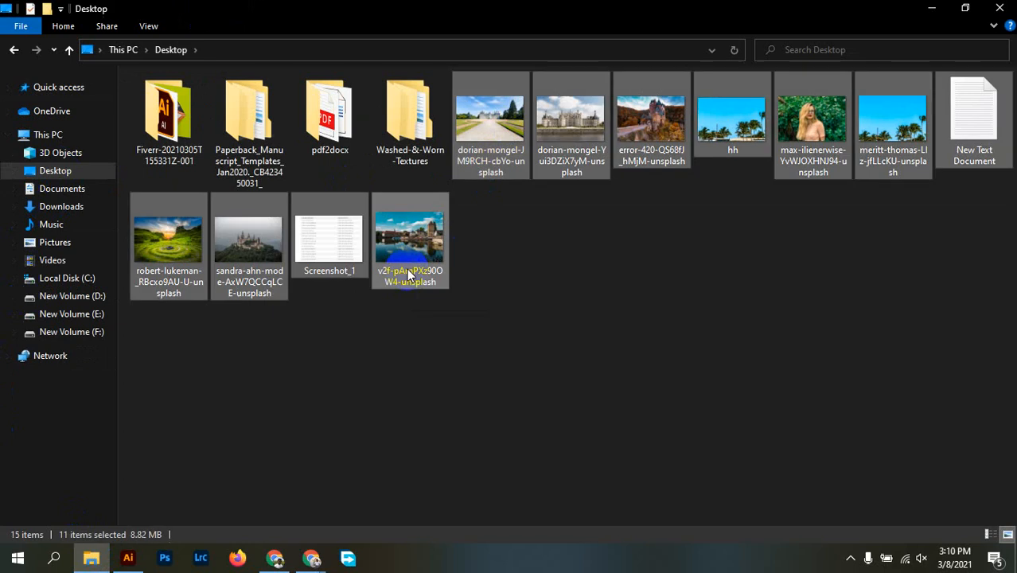
left_click(984, 136, "ctrl")
left_click(330, 238, "ctrl")
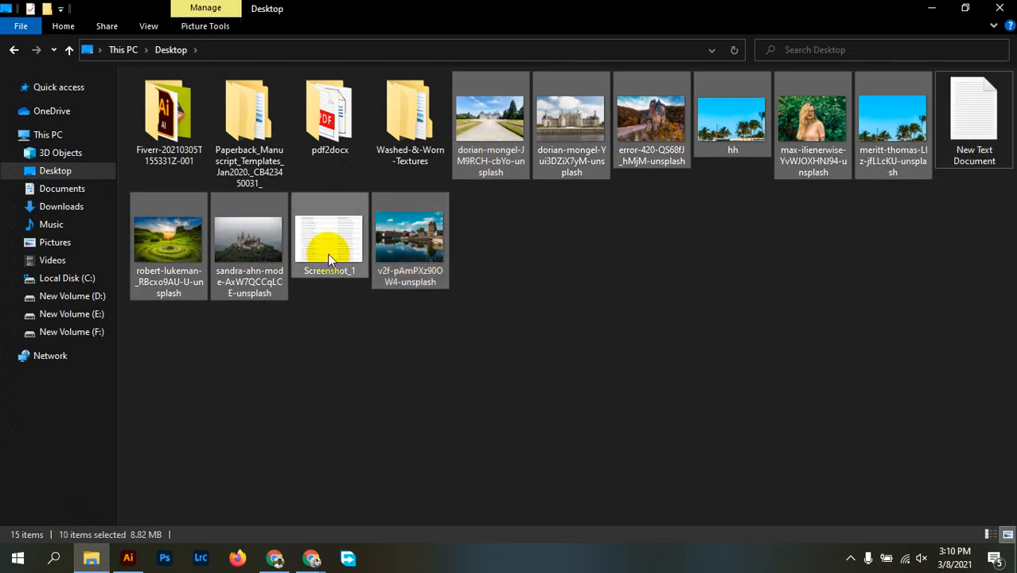
left_click_drag(420, 278, 405, 484)
Move the placed photos clear of the gradient rectangles, scale them down together, and embed them.
scroll(481, 387, "down", 5)
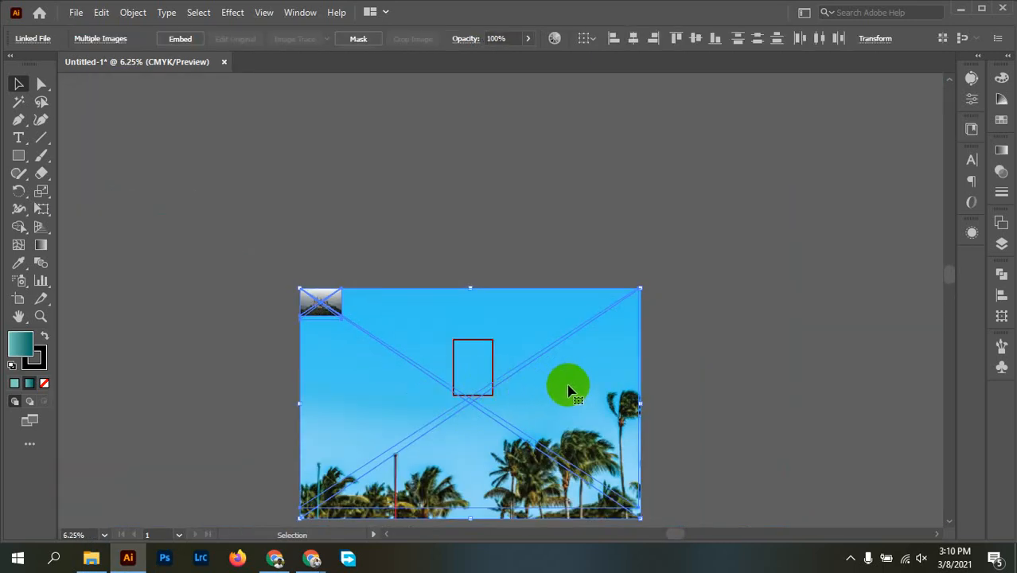
left_click_drag(570, 390, 836, 216)
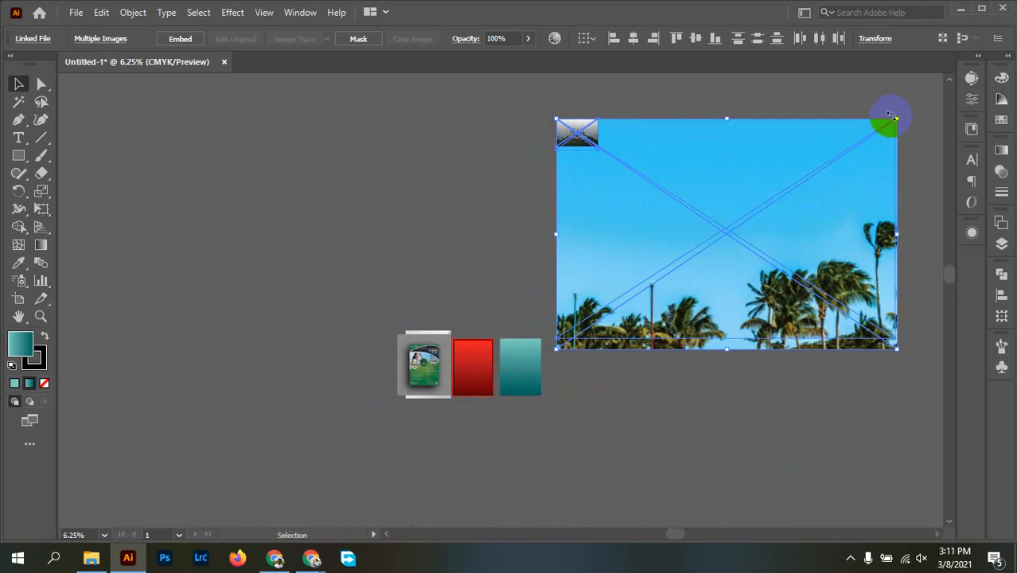
left_click_drag(894, 117, 851, 151)
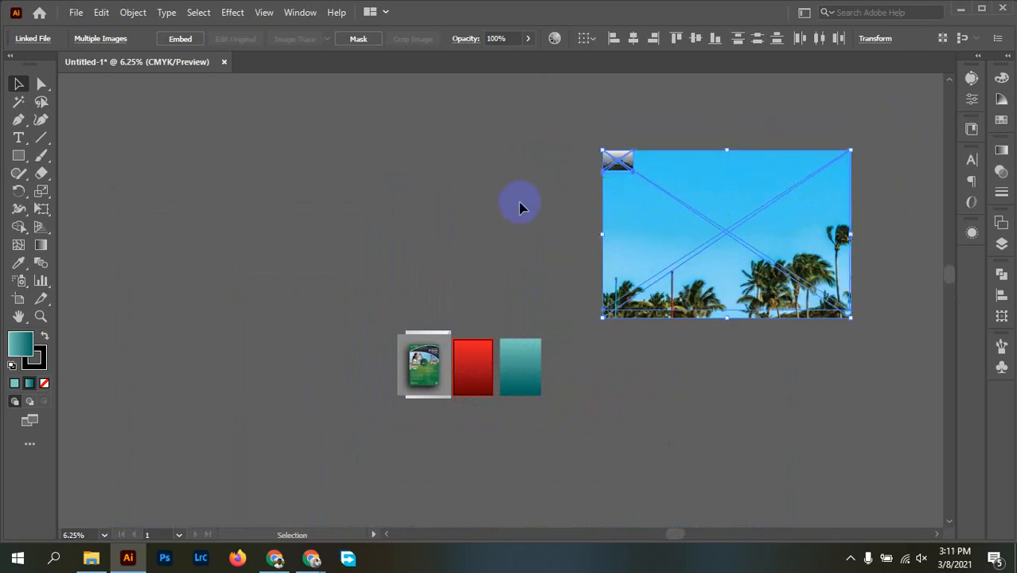
left_click(182, 39)
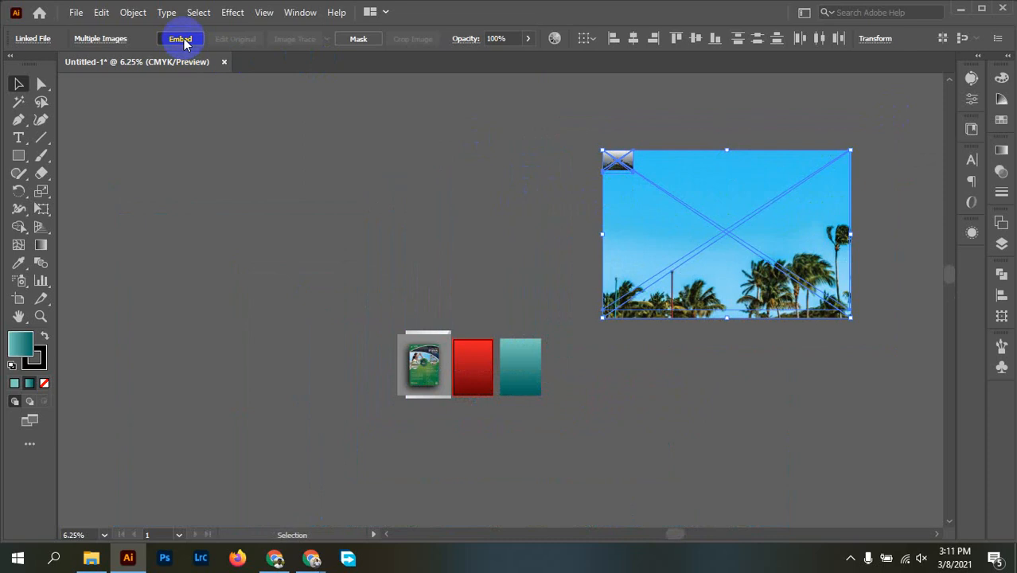
left_click(440, 159)
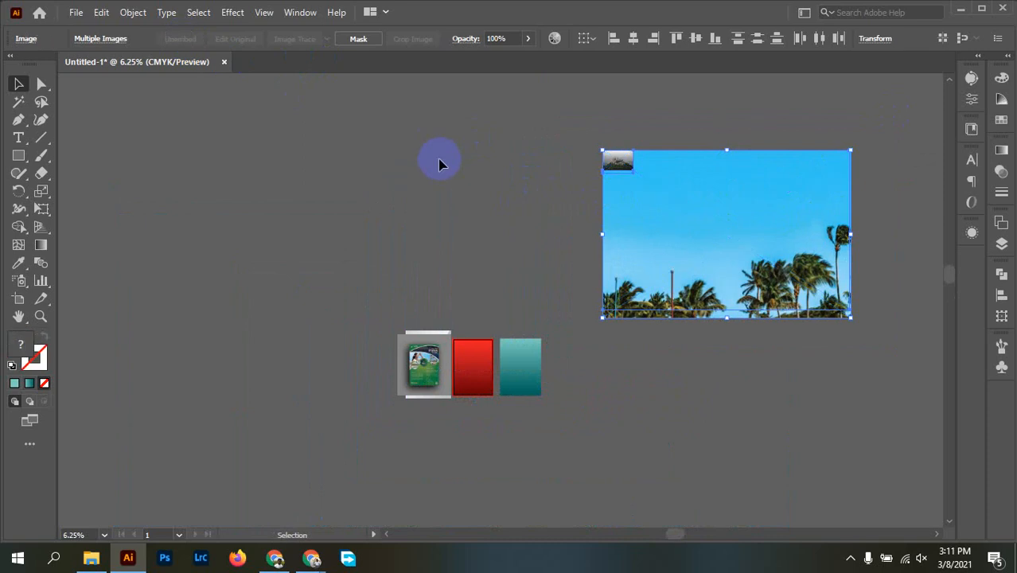
Pull the two stacked palm beach photos apart and delete the near-duplicate, keeping hh.jpg.
left_click_drag(649, 218, 692, 398)
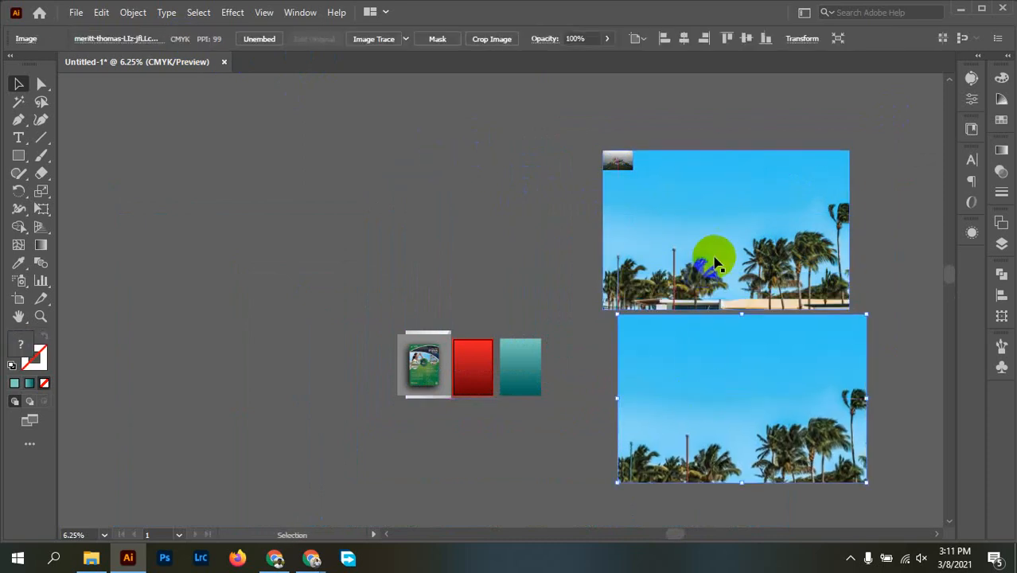
left_click_drag(749, 345, 240, 232)
left_click_drag(647, 227, 672, 351)
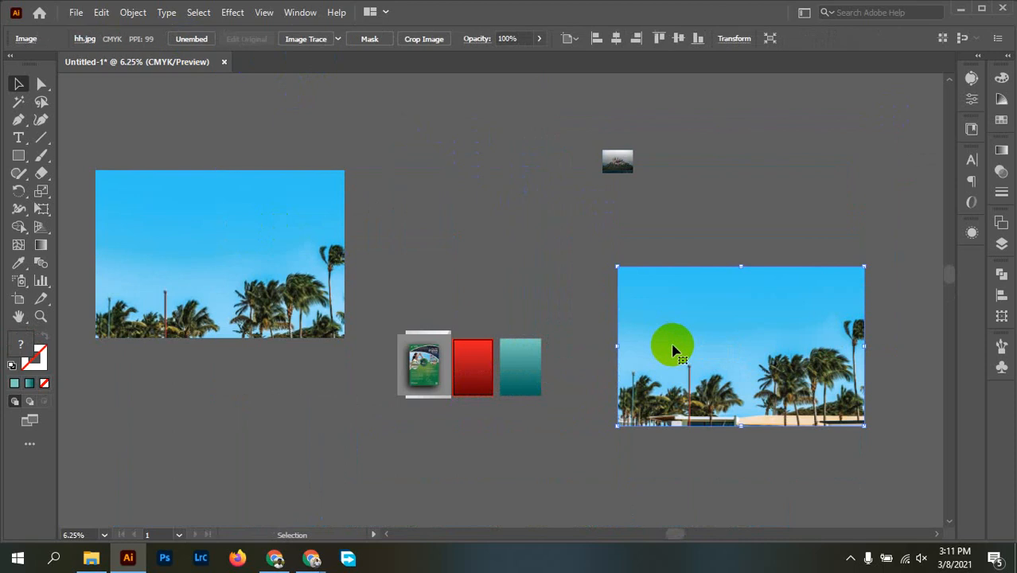
left_click(204, 291)
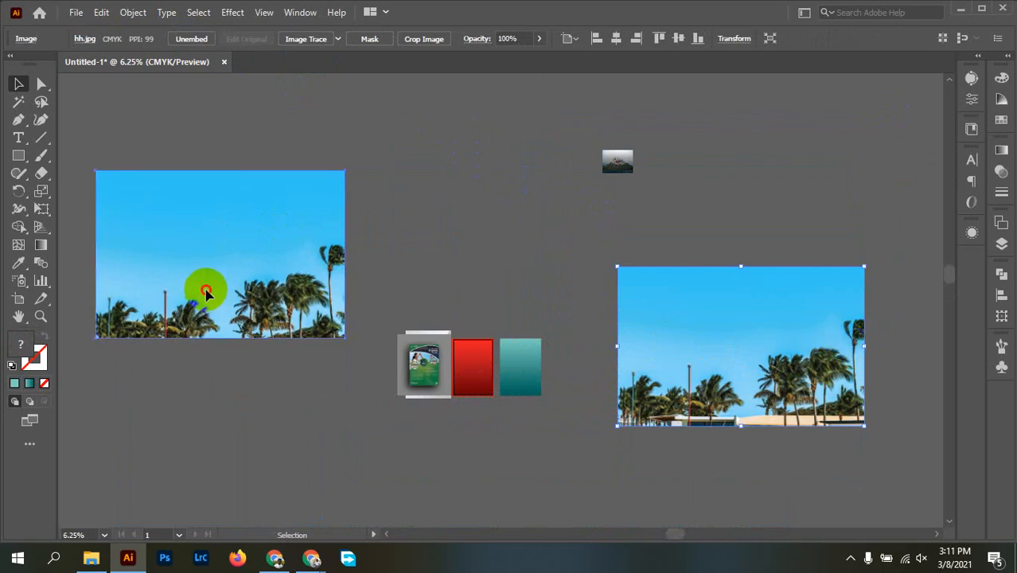
key("Delete")
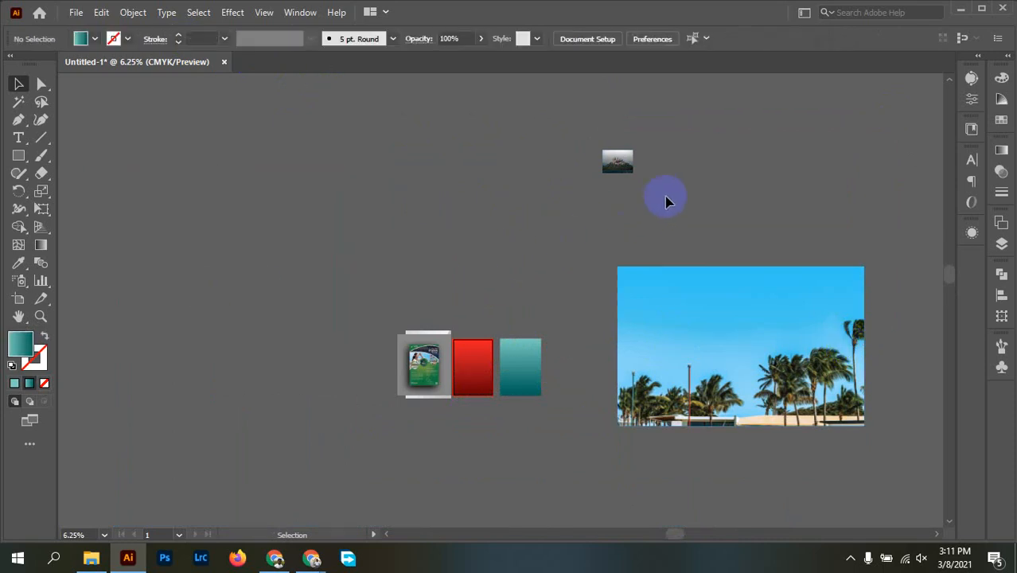
Move the stacked castle photos to just above the gradient rectangles, and scale hh.jpg down and bring it close beside them.
left_click_drag(659, 151, 599, 198)
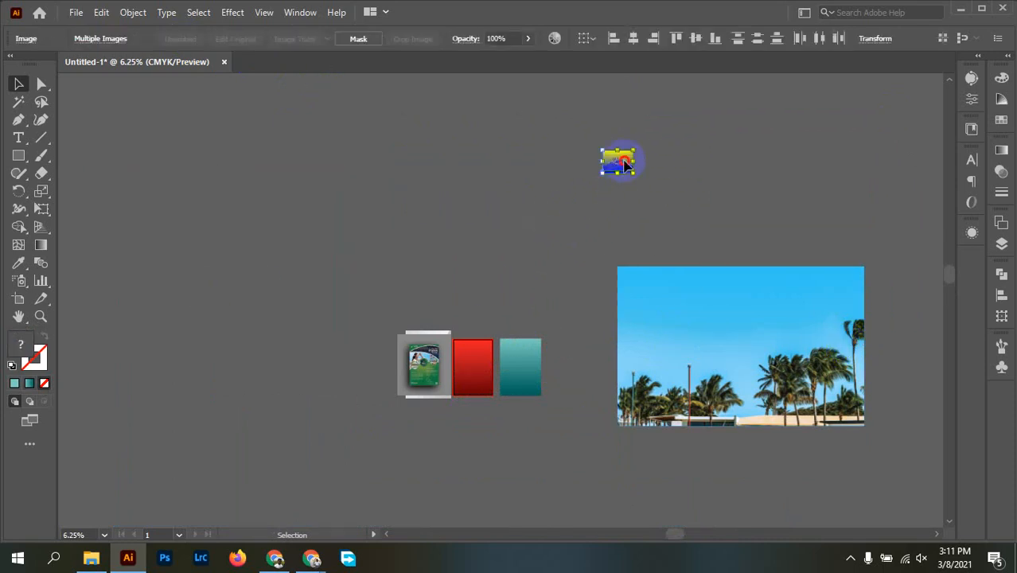
left_click_drag(627, 162, 517, 315)
left_click_drag(727, 325, 749, 275)
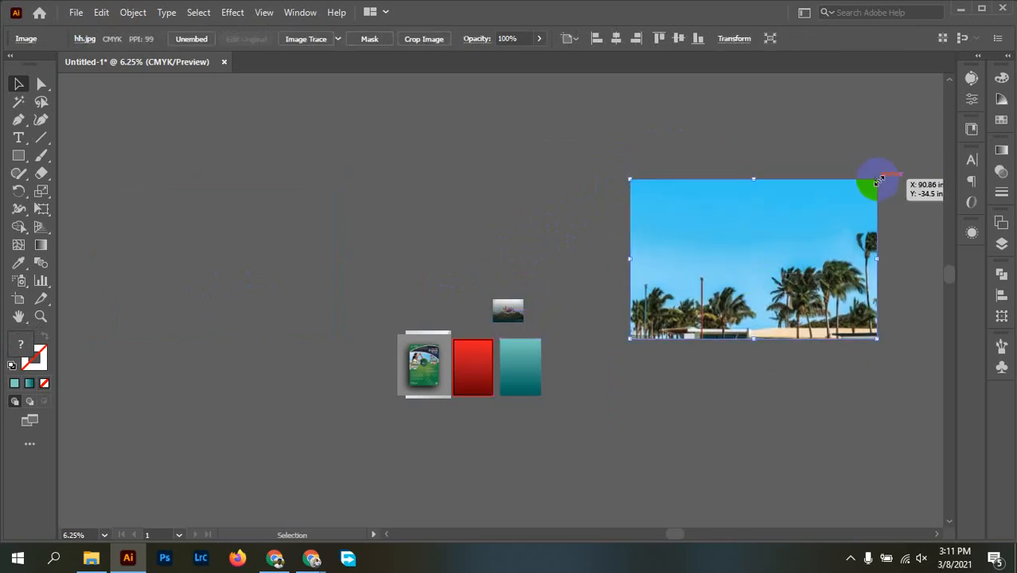
left_click_drag(876, 181, 749, 295)
left_click_drag(663, 333, 593, 318)
scroll(484, 367, "up", 5)
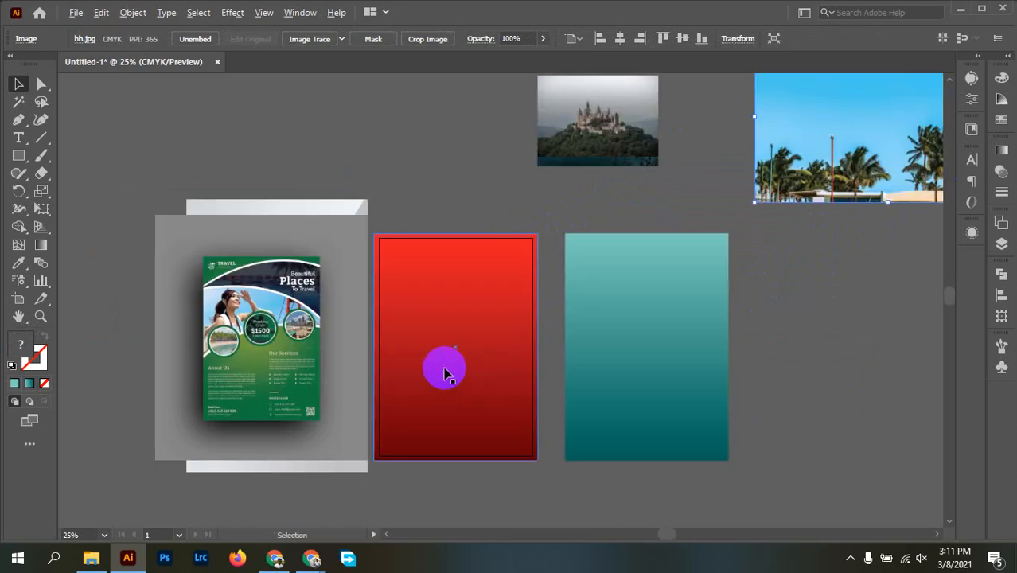
left_click_drag(722, 277, 589, 311)
scroll(579, 277, "down", 2)
scroll(452, 294, "up", 1)
left_click_drag(371, 291, 322, 332)
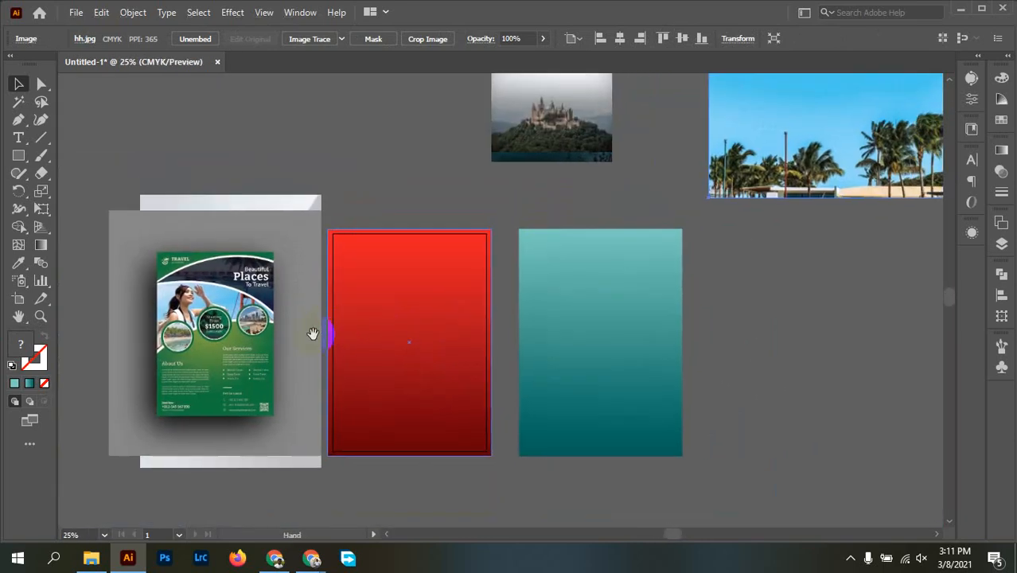
left_click_drag(508, 252, 473, 313)
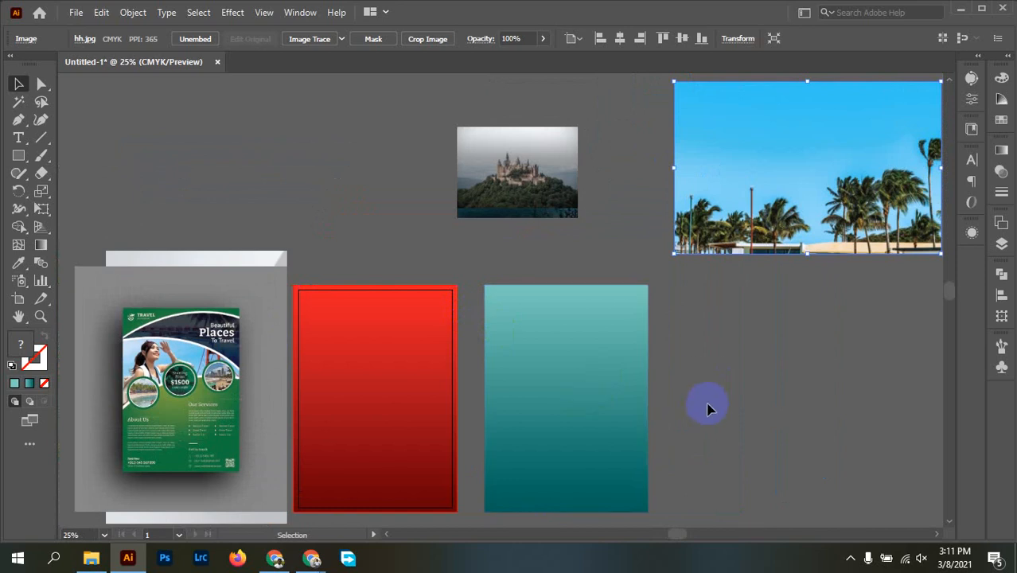
scroll(717, 398, "down", 2)
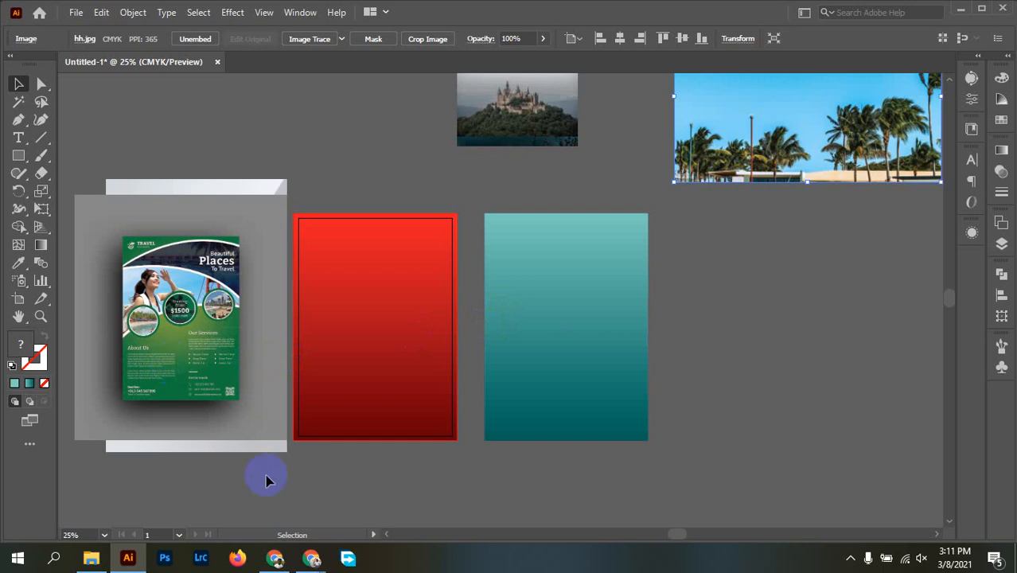
left_click(180, 354)
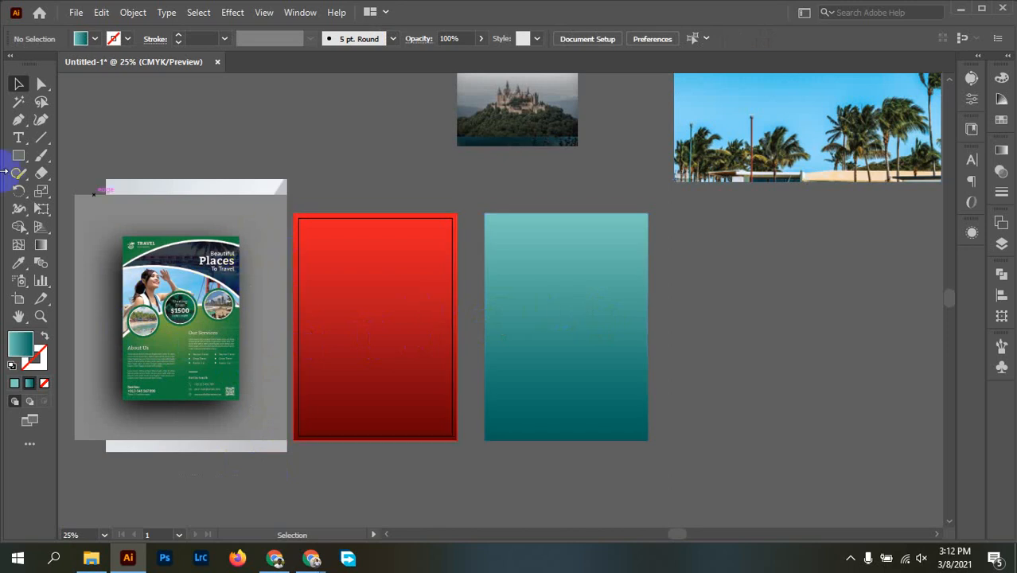
left_click(19, 119)
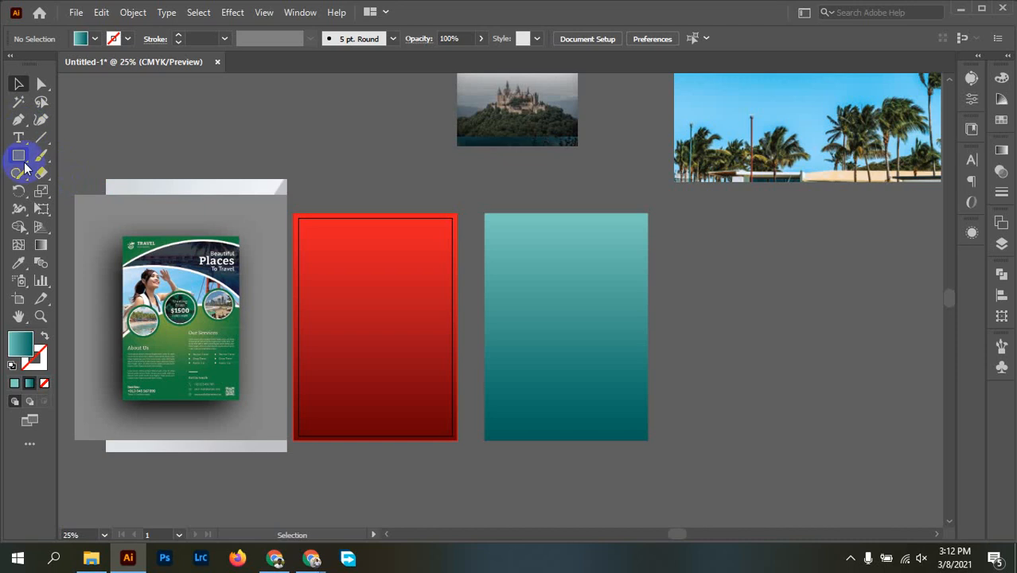
left_click(17, 123)
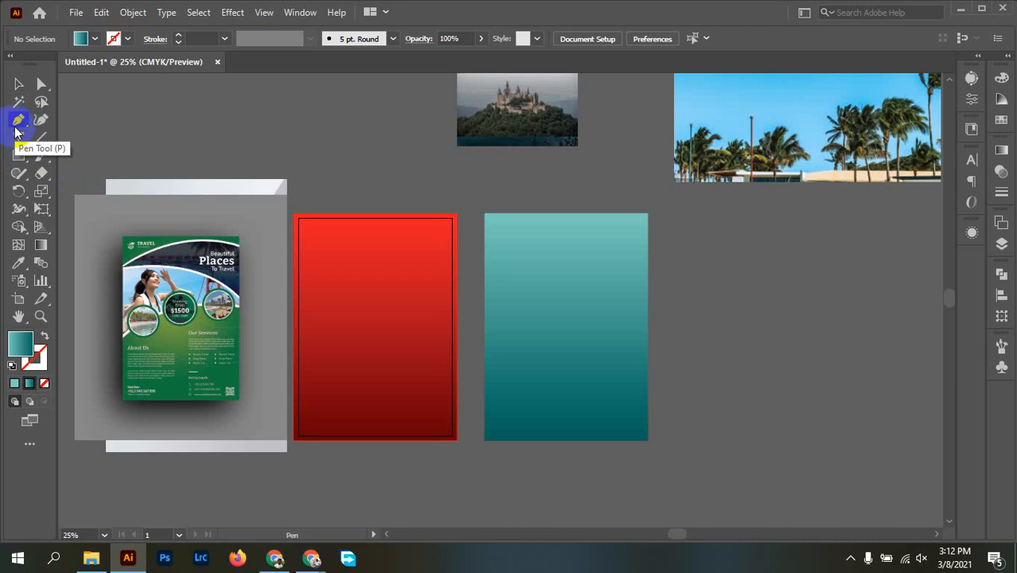
left_click(18, 84)
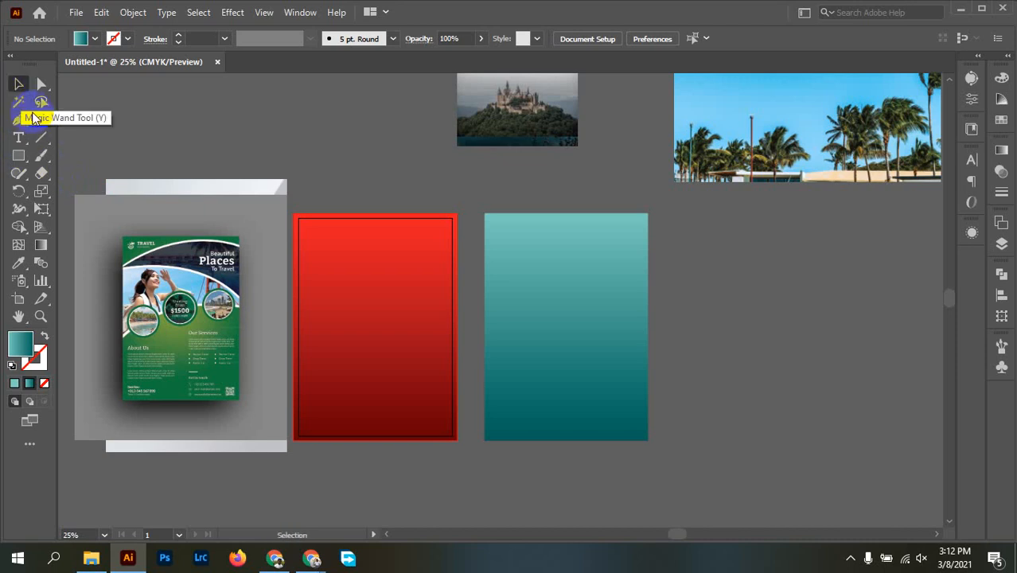
left_click(20, 156)
left_click_drag(675, 240, 832, 335)
key("ctrl+z")
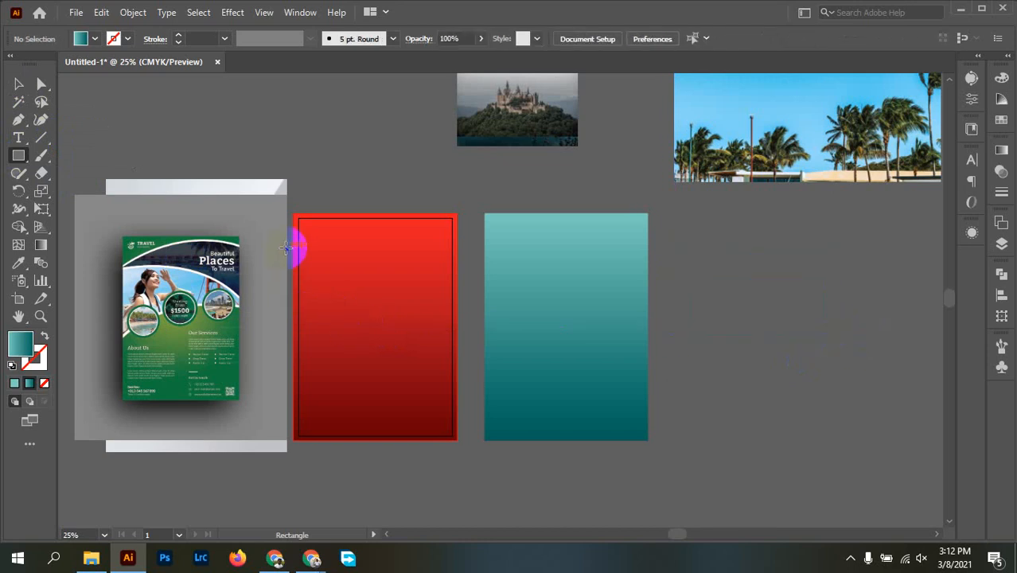
Draw a teal gradient rectangle across the full width of the red rectangle, in its upper half.
left_click_drag(294, 246, 454, 337)
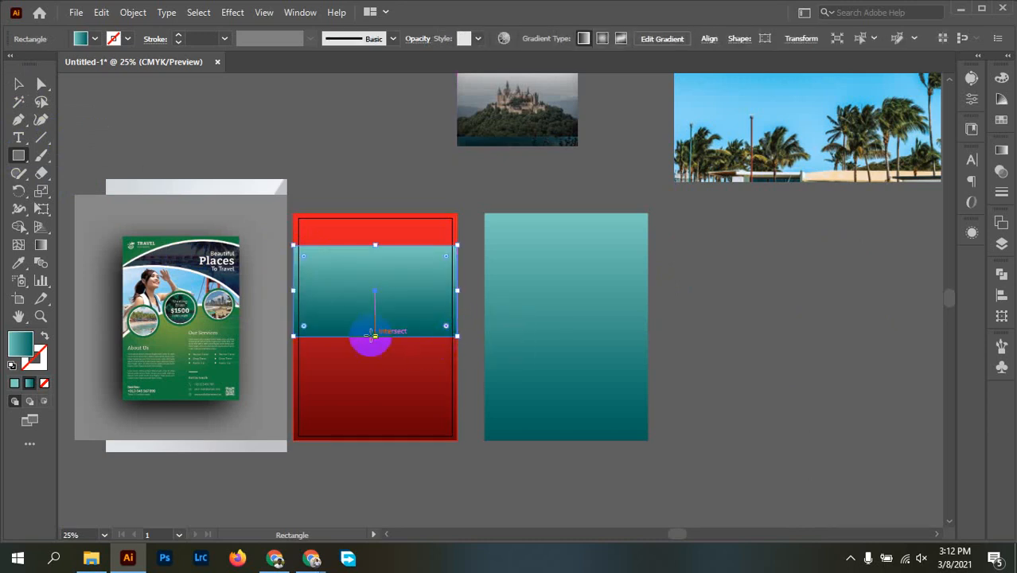
scroll(370, 341, "up", 2)
scroll(388, 290, "up", 1)
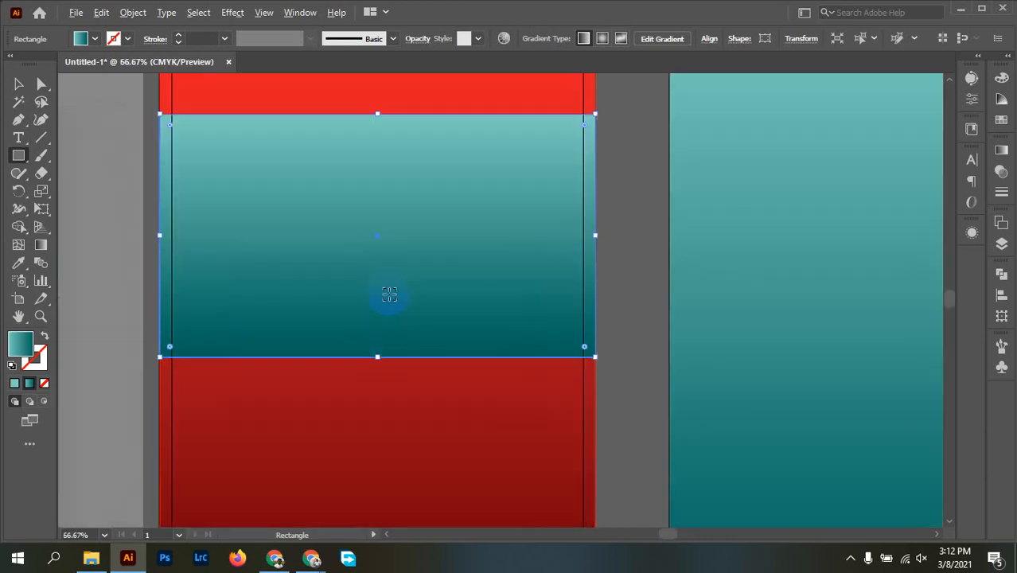
scroll(391, 291, "down", 1)
key("space")
left_click_drag(288, 315, 352, 364)
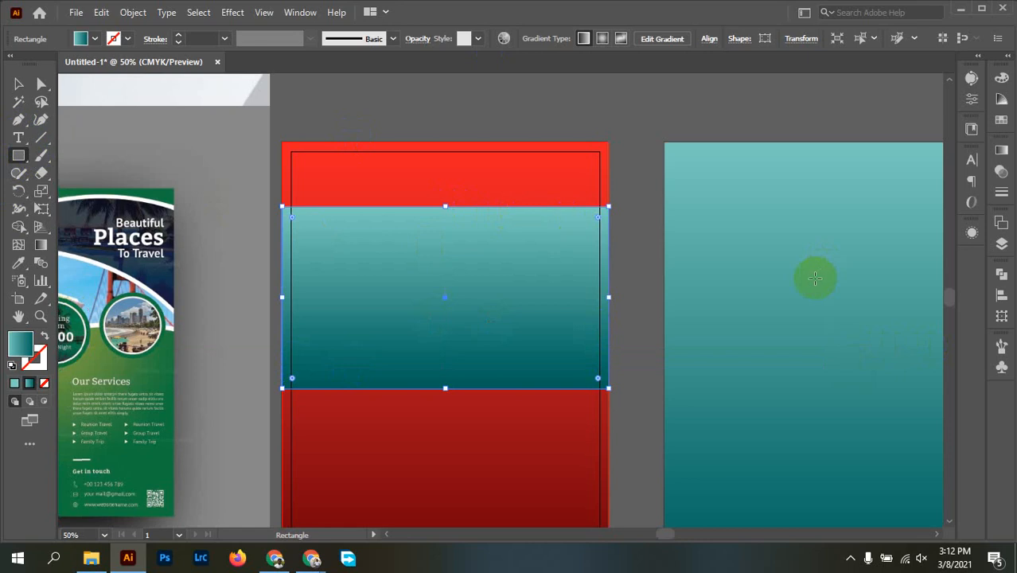
Add an anchor point slightly right of centre on the teal band's top edge and another directly below on its bottom edge.
key("p")
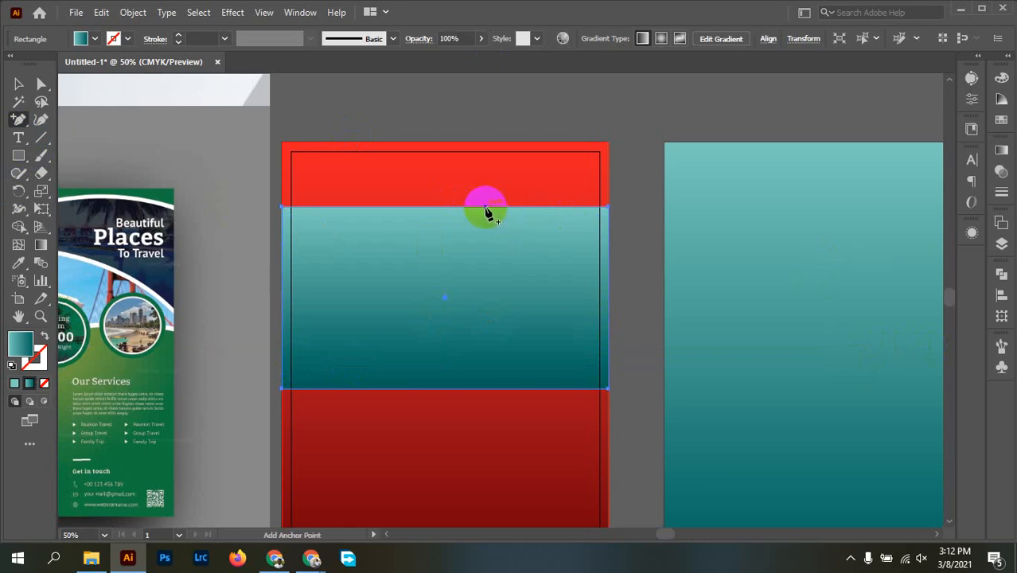
left_click(485, 208)
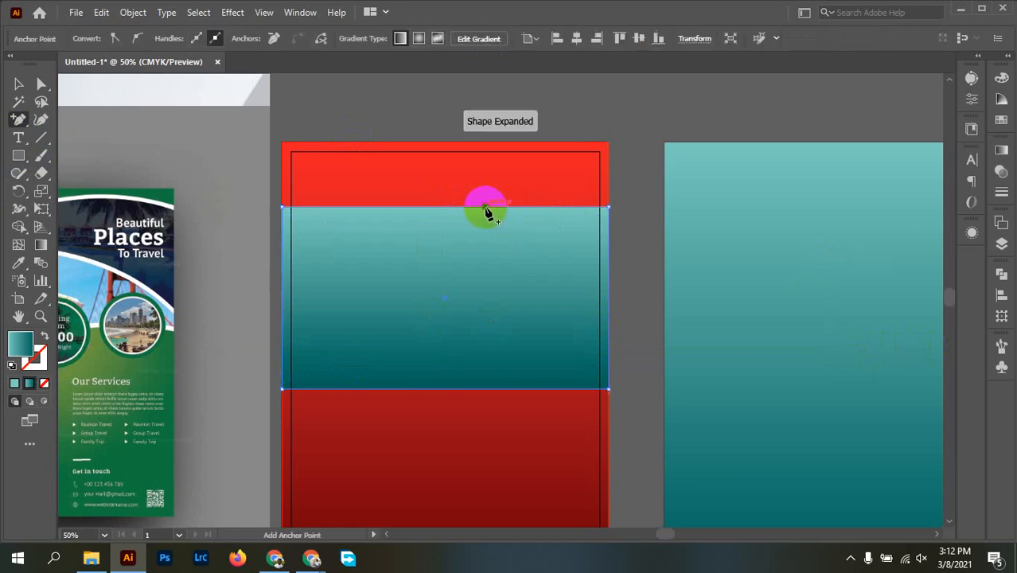
left_click(487, 389)
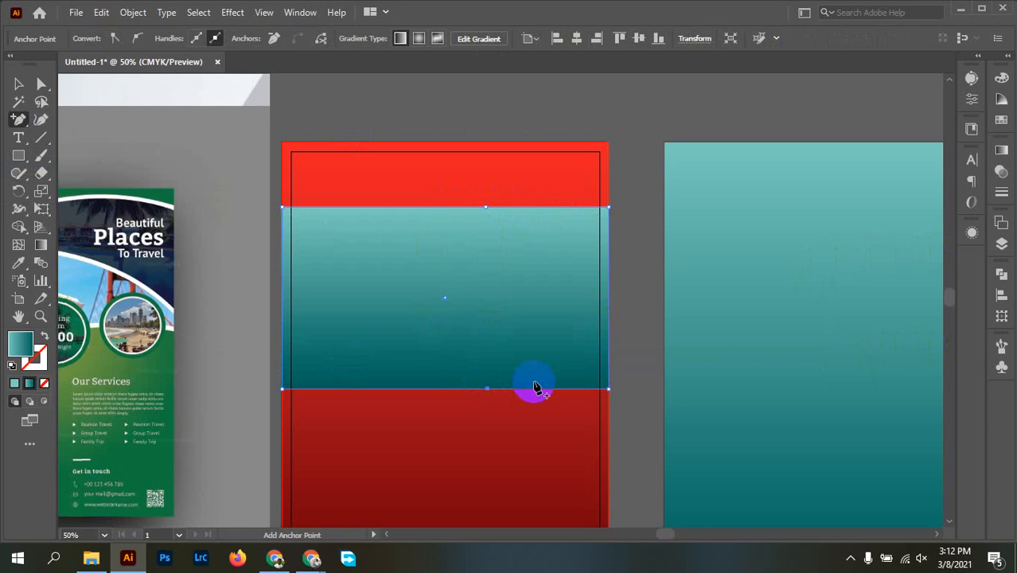
Shift the teal band off the red rectangle's edges and realign it across the full width, slightly lower.
left_click(19, 84)
left_click_drag(420, 278, 458, 280)
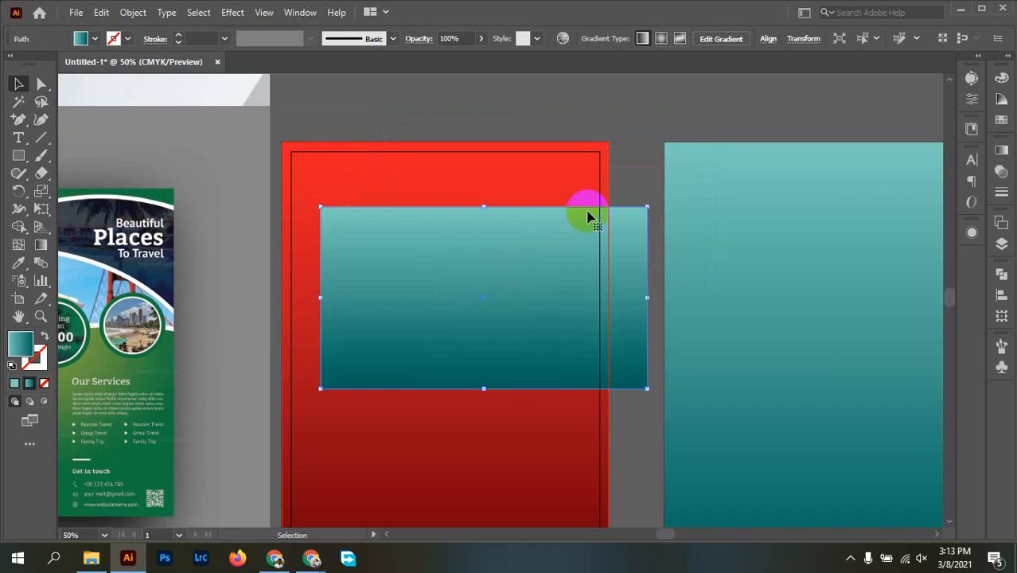
left_click_drag(570, 215, 511, 324)
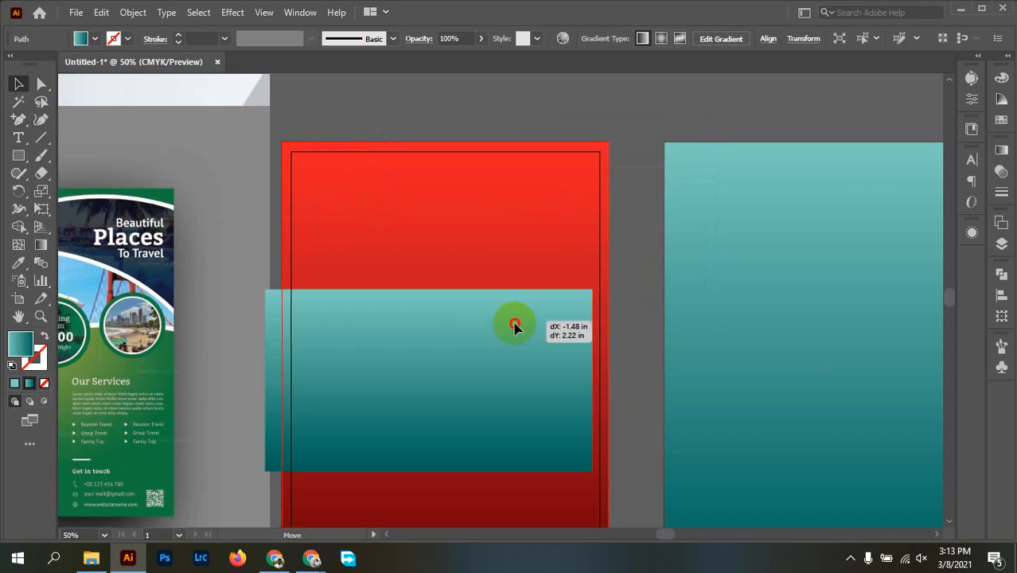
left_click(475, 198)
left_click(639, 141)
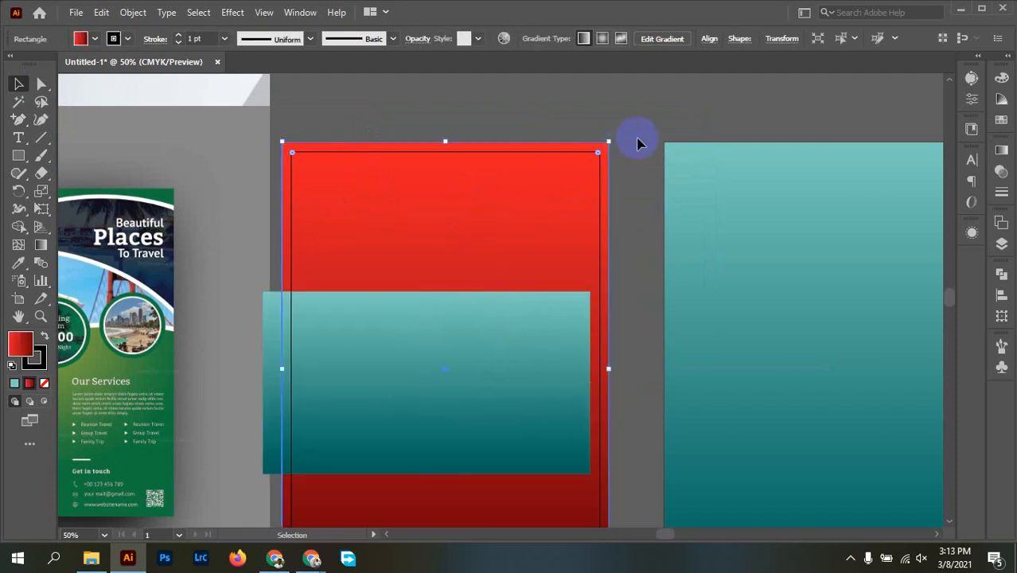
left_click_drag(495, 338, 511, 283)
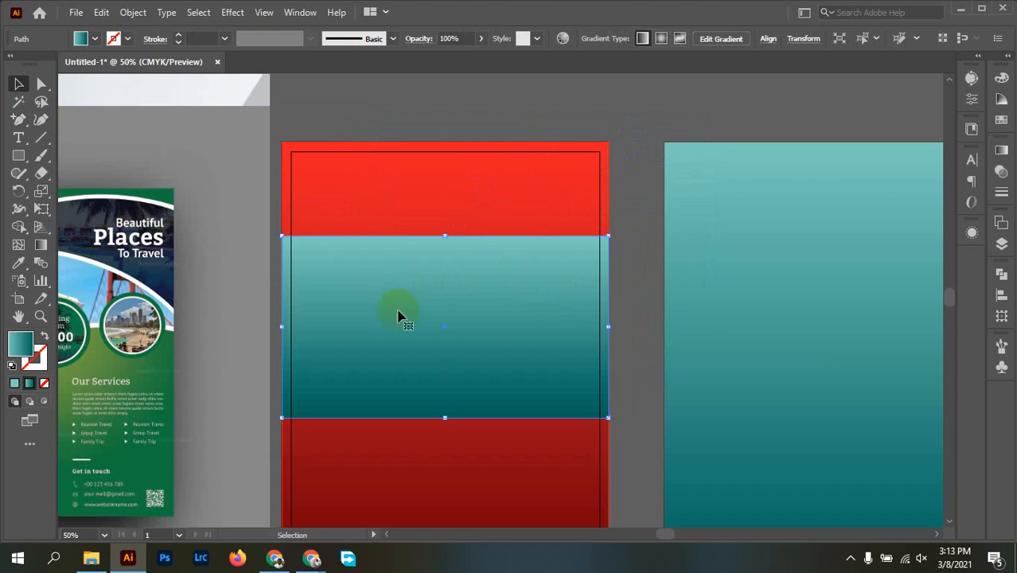
left_click(431, 172)
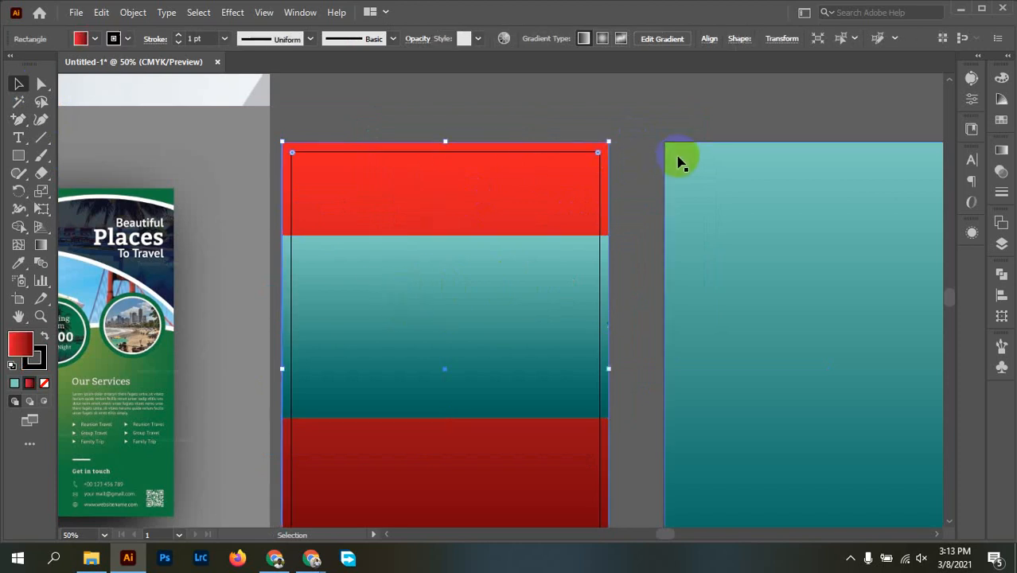
left_click(678, 159)
scroll(573, 170, "down", 1)
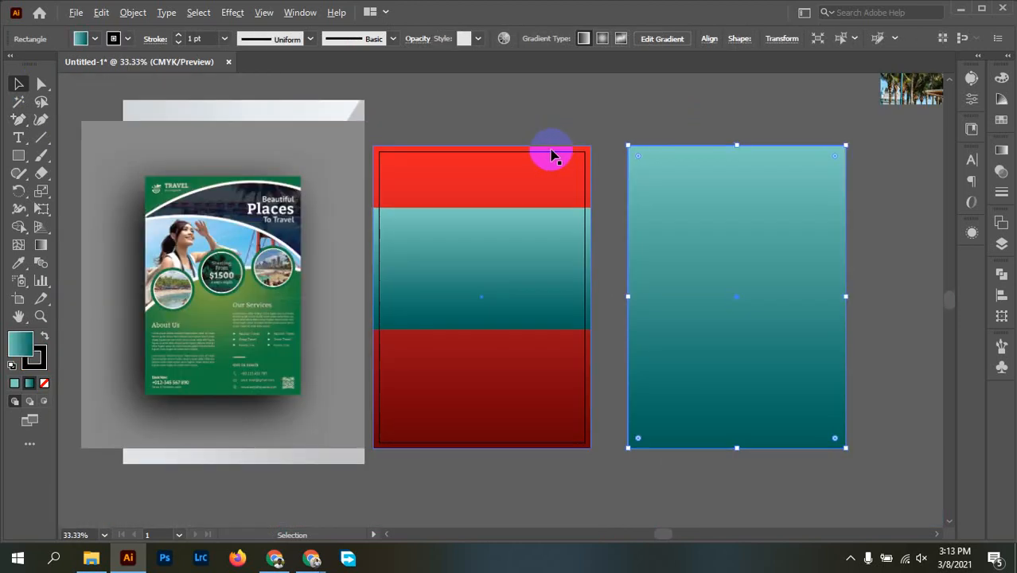
scroll(573, 179, "up", 1)
left_click(482, 199)
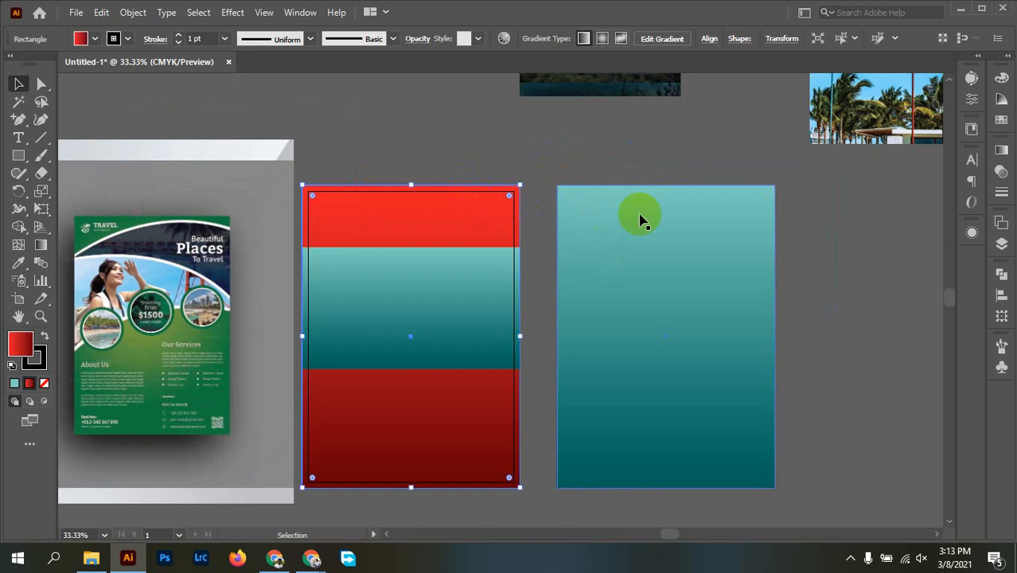
left_click(649, 220)
left_click(430, 211)
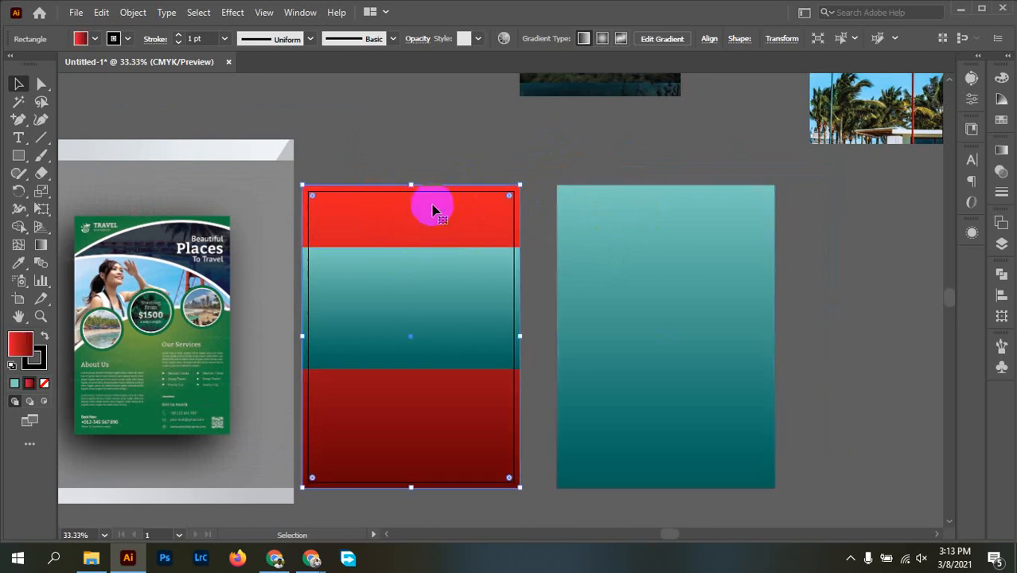
left_click(646, 207)
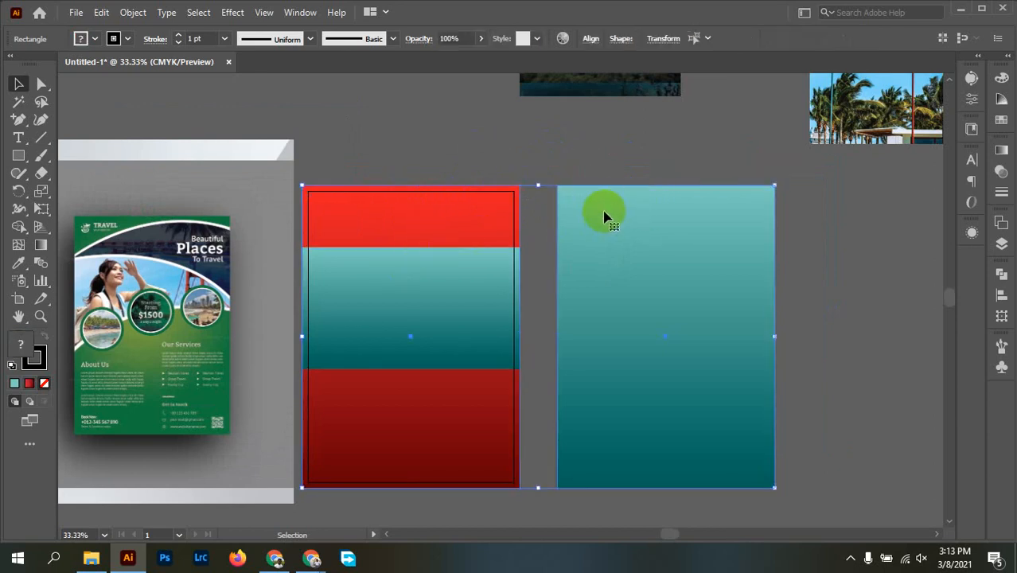
key("ctrl+shift+a")
Reposition the teal band in the red rectangle's upper half, flush with both of its side edges.
left_click_drag(361, 319, 397, 293)
key("ctrl+shift+a")
scroll(442, 252, "up", 2)
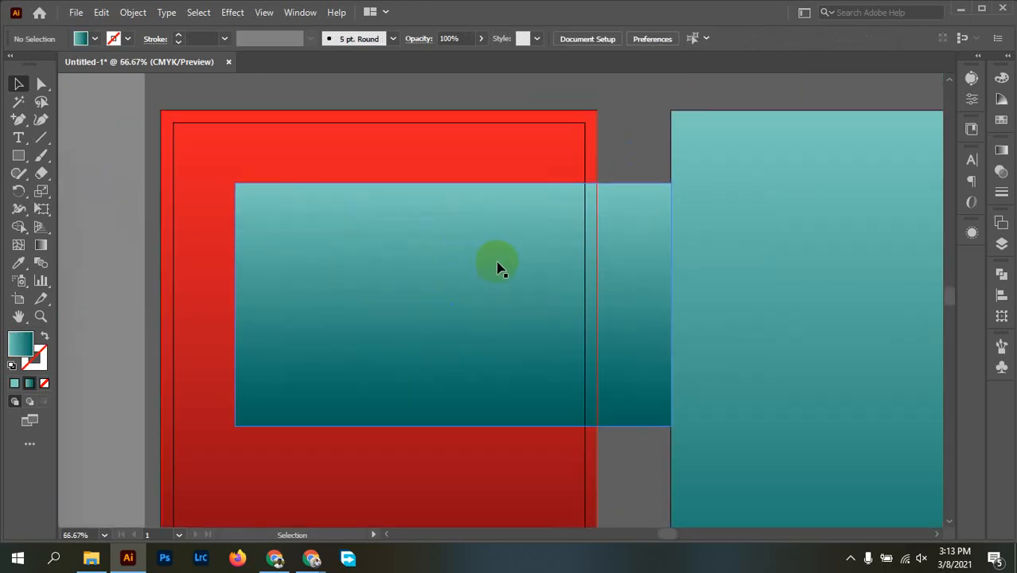
left_click_drag(497, 266, 427, 291)
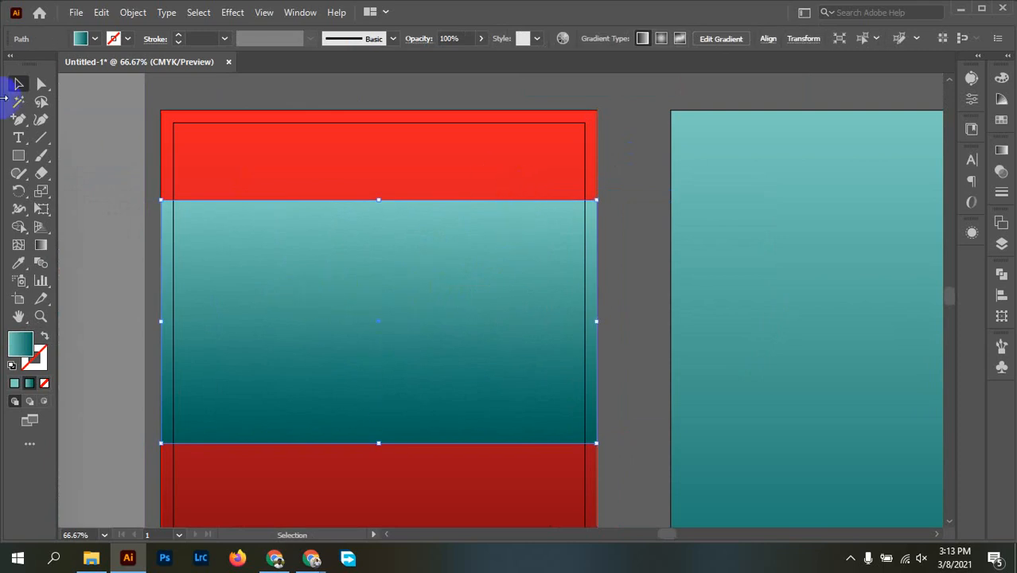
Try raising the teal band's two added anchor points together to give its top and bottom edges an off-centre peak.
left_click(38, 87)
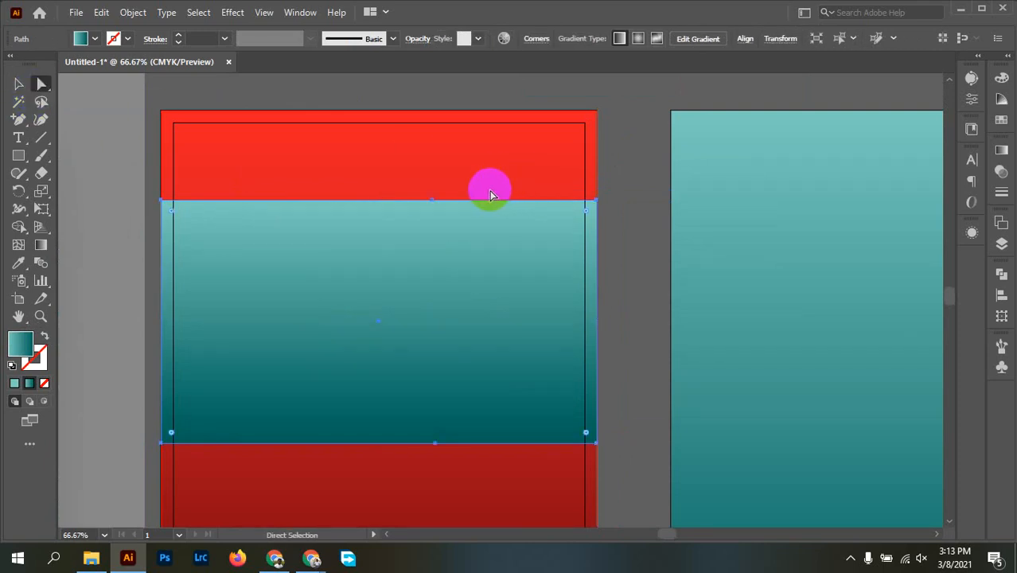
left_click_drag(429, 204, 432, 205)
left_click(448, 201)
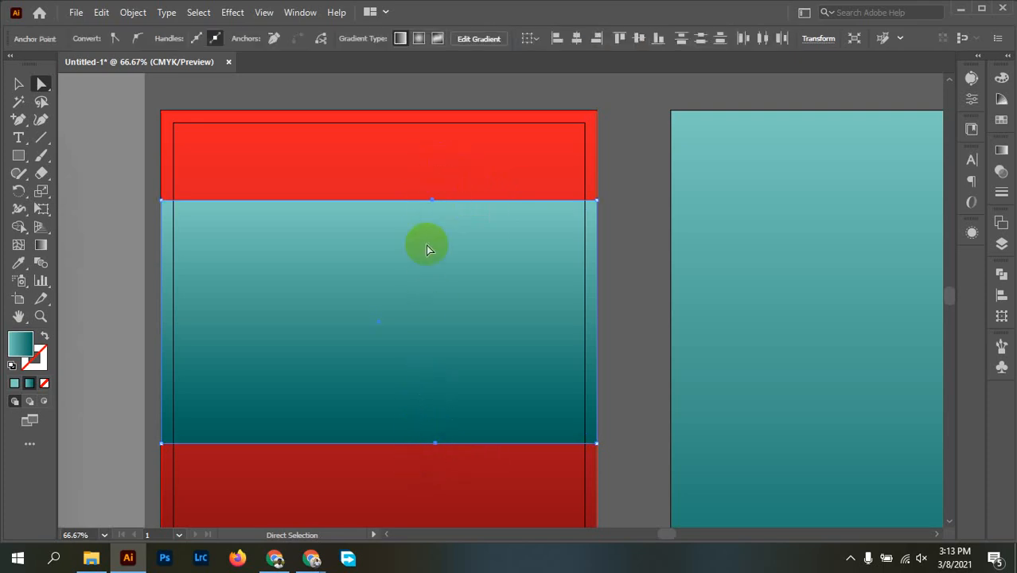
left_click(432, 205)
left_click_drag(432, 207, 436, 150)
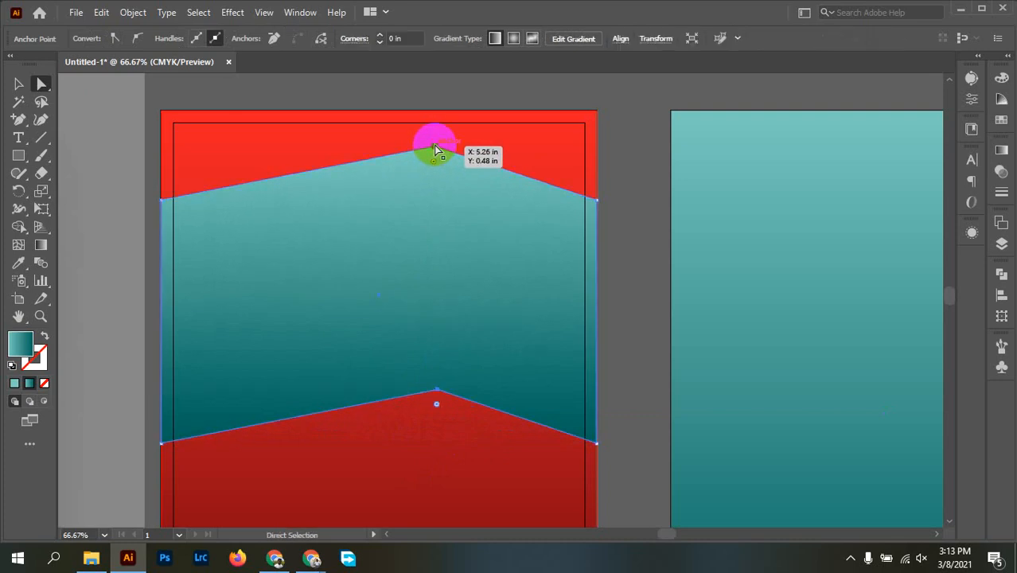
scroll(436, 151, "down", 1)
scroll(334, 231, "left", 3)
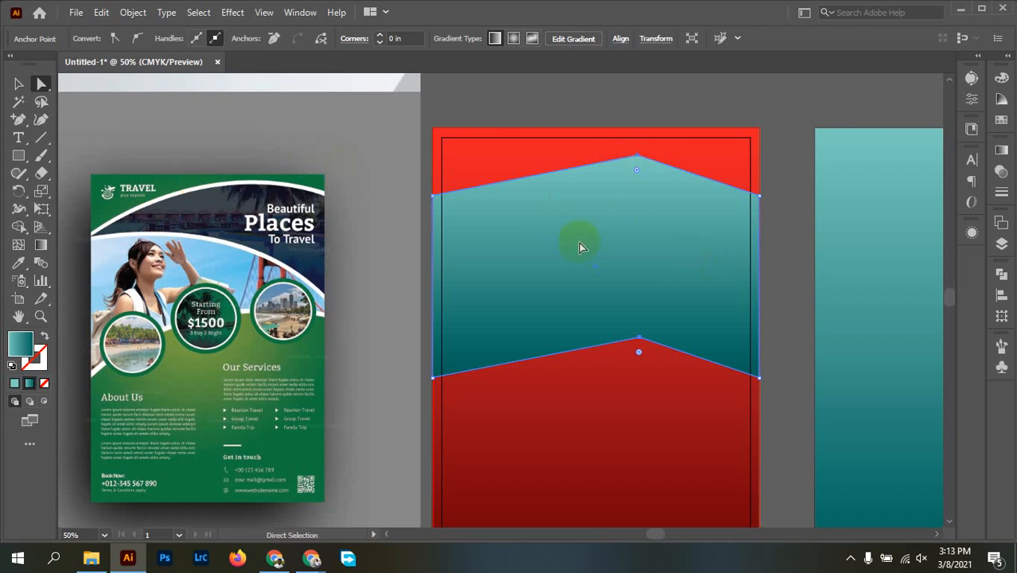
left_click(620, 147)
key("ctrl+z")
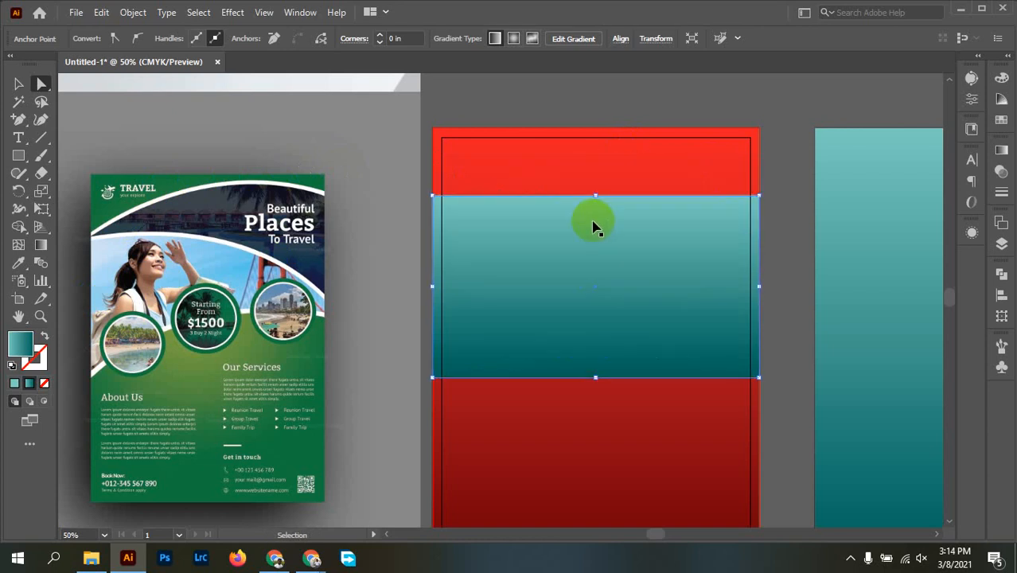
Delete the off-centre anchor points from the teal band's top and bottom edges.
left_click(599, 268)
key("v")
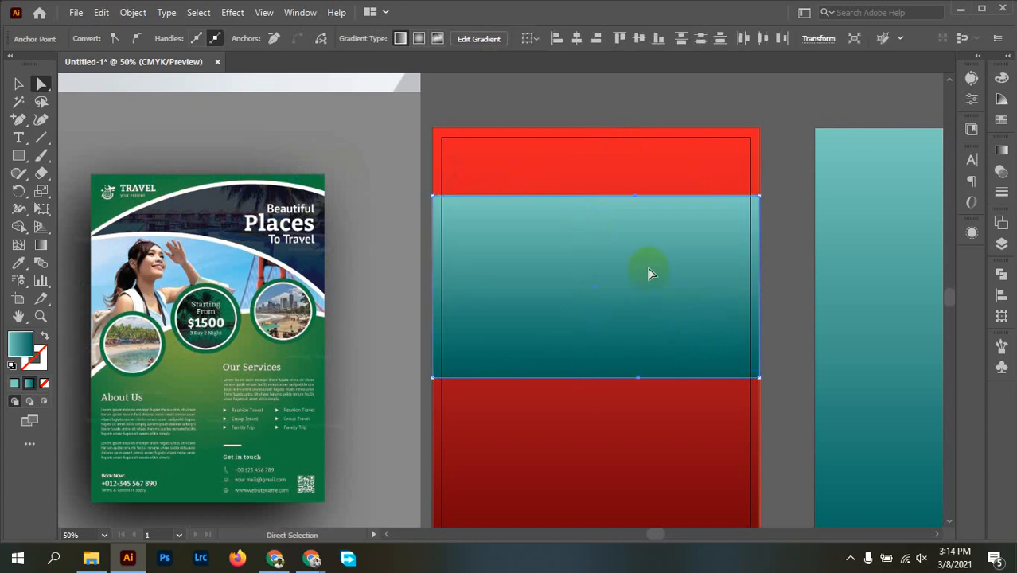
scroll(648, 254, "up", 2)
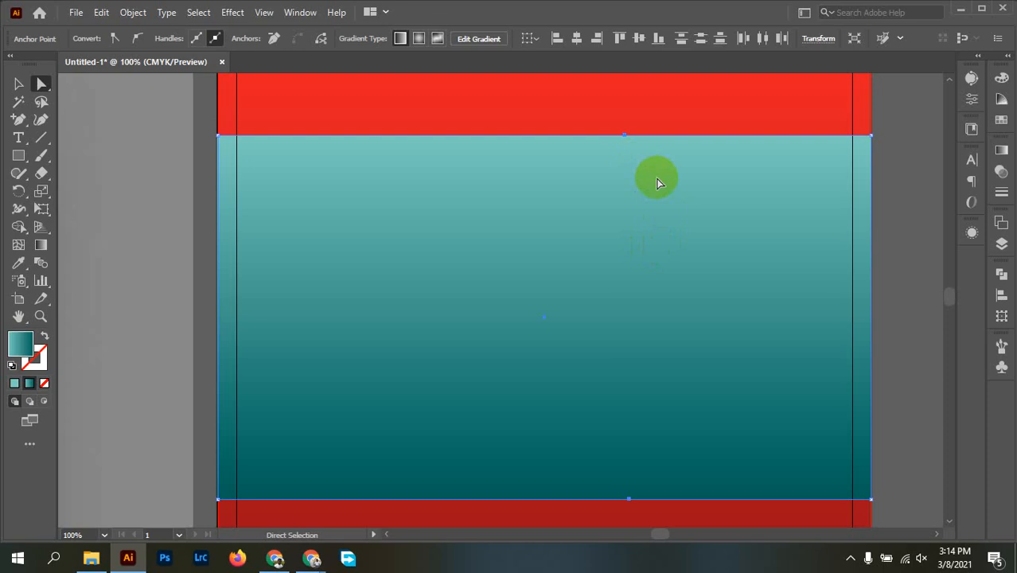
left_click(625, 135)
key("p")
scroll(648, 369, "down", 3)
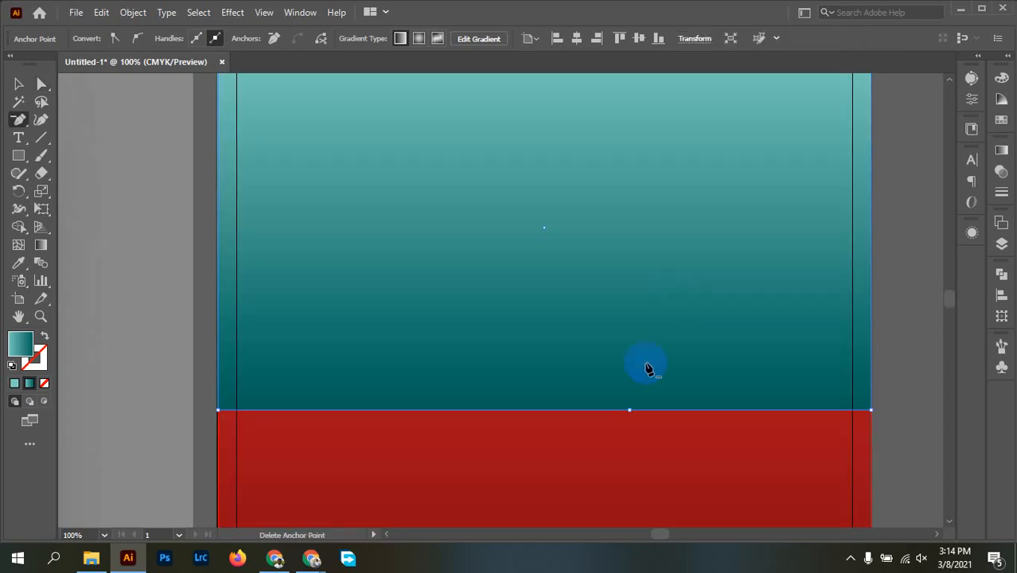
left_click(629, 410)
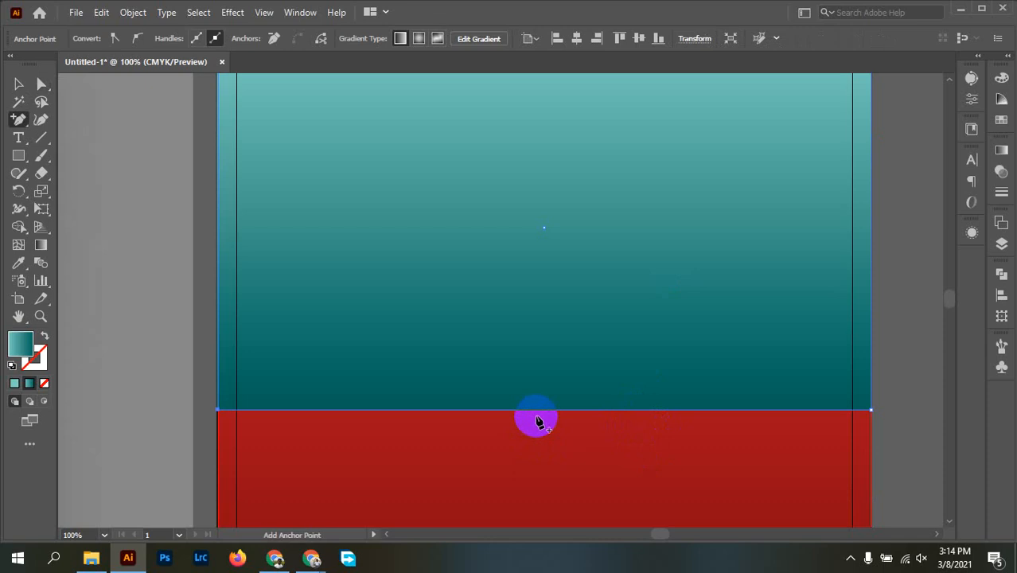
Add an anchor point at the exact horizontal centre of the teal band's bottom edge and another on its top edge.
left_click(19, 120)
left_click(106, 140)
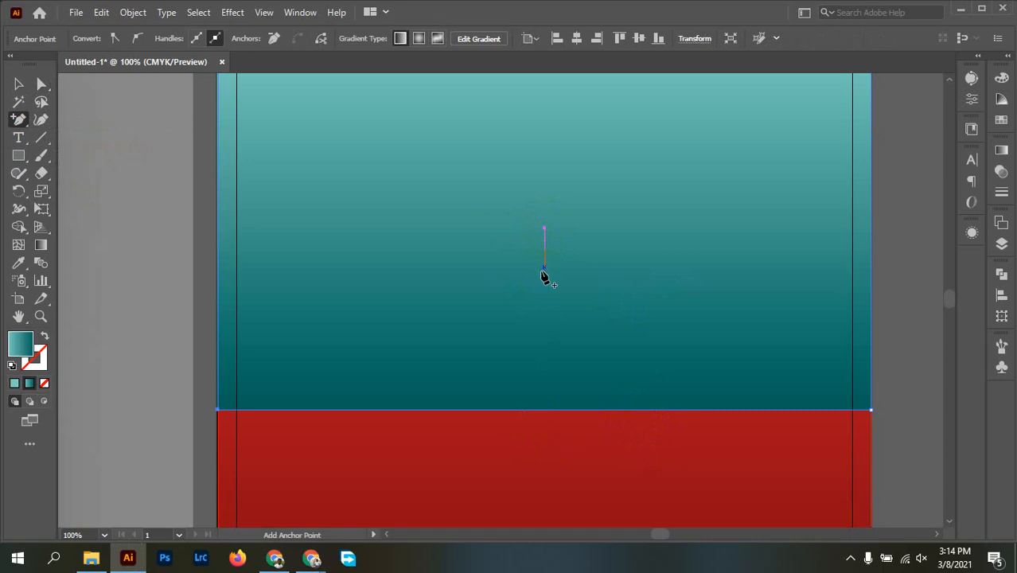
left_click_drag(544, 277, 546, 415)
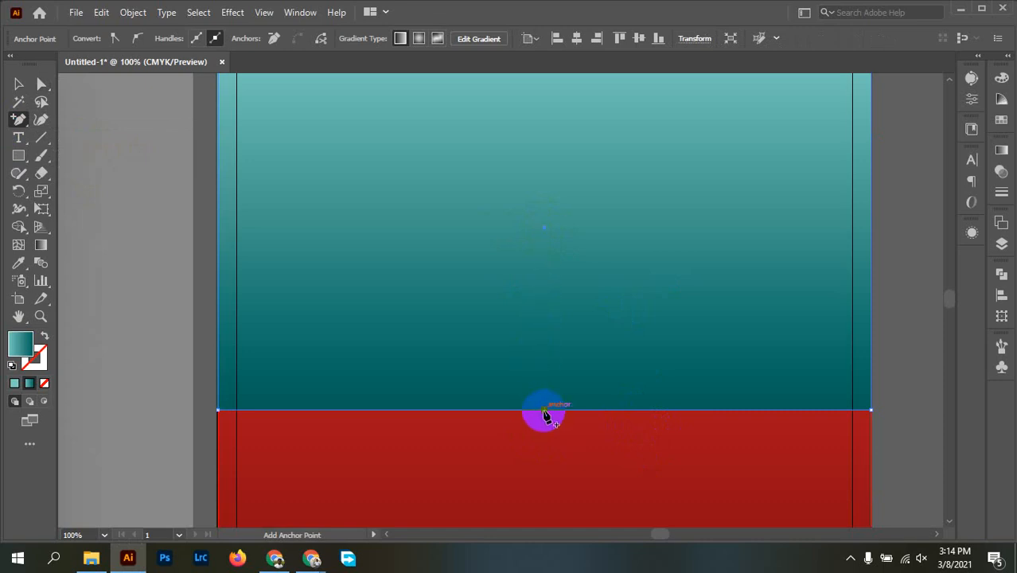
scroll(593, 411, "up", 3)
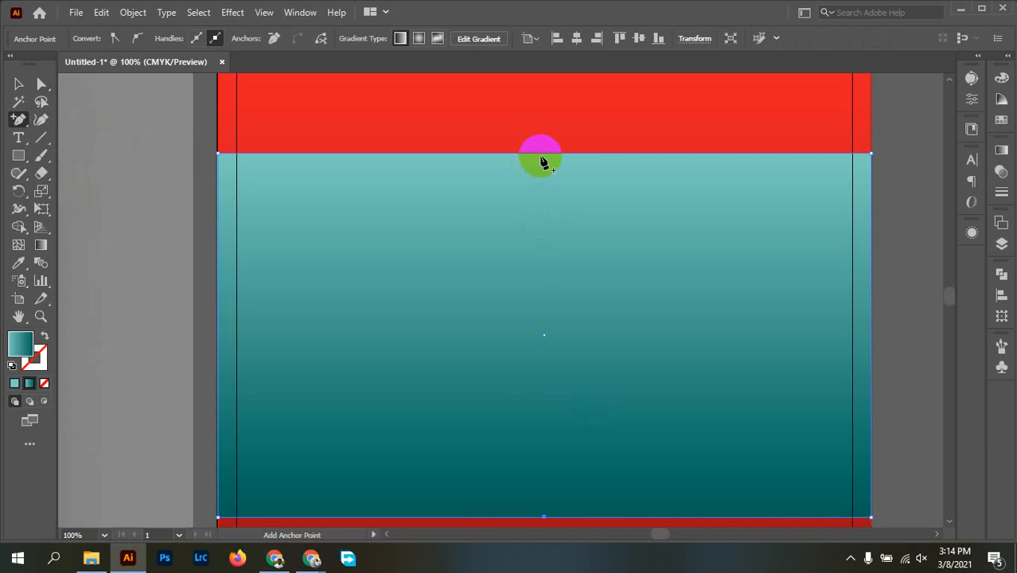
left_click(543, 153)
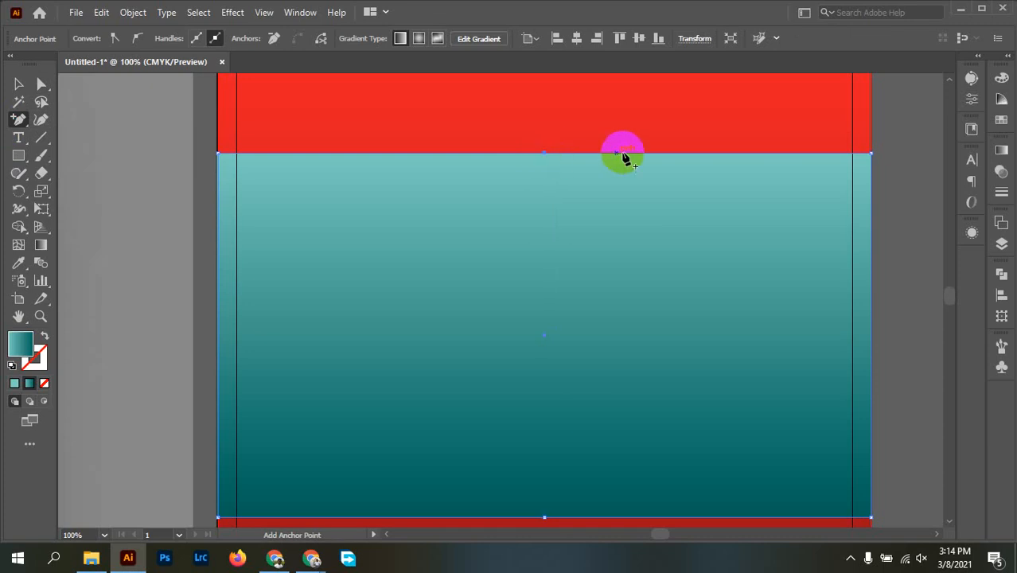
scroll(658, 157, "down", 1)
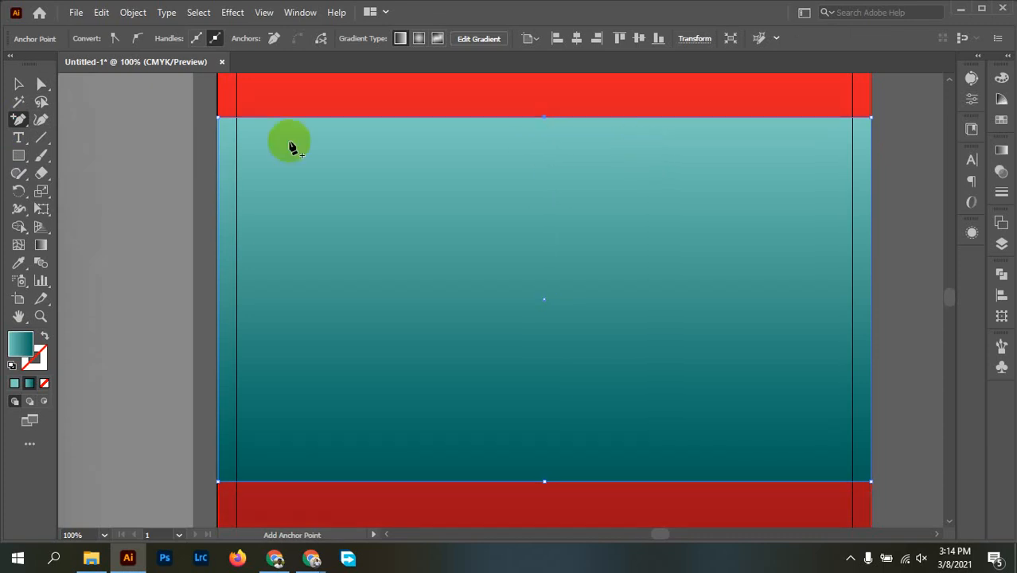
Raise the teal band's two centre anchor points together so the upper peak reaches the inner margin line.
left_click(42, 83)
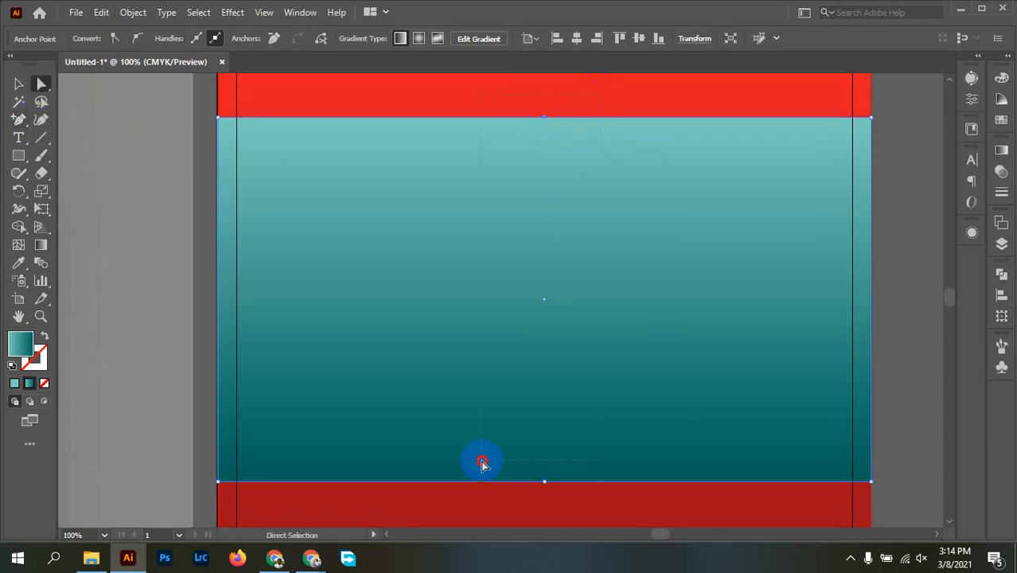
scroll(471, 521, "down", 3)
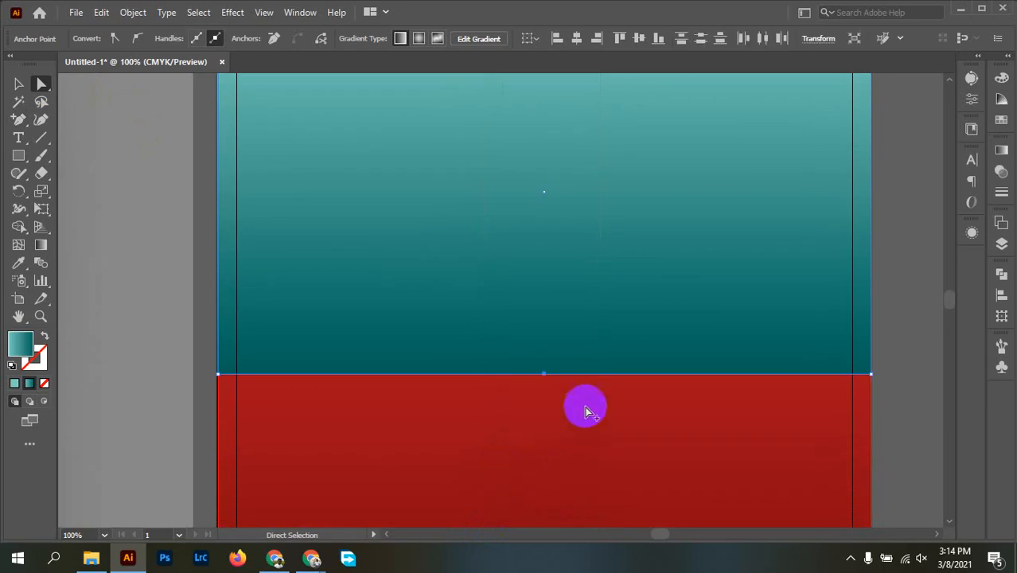
scroll(585, 406, "down", 2)
left_click_drag(562, 208, 564, 170)
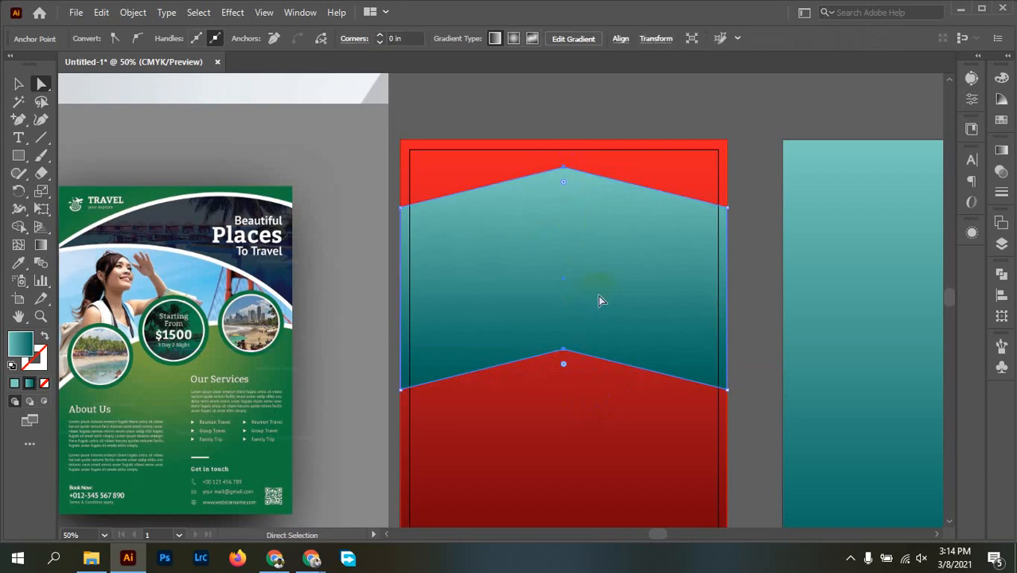
left_click(564, 168)
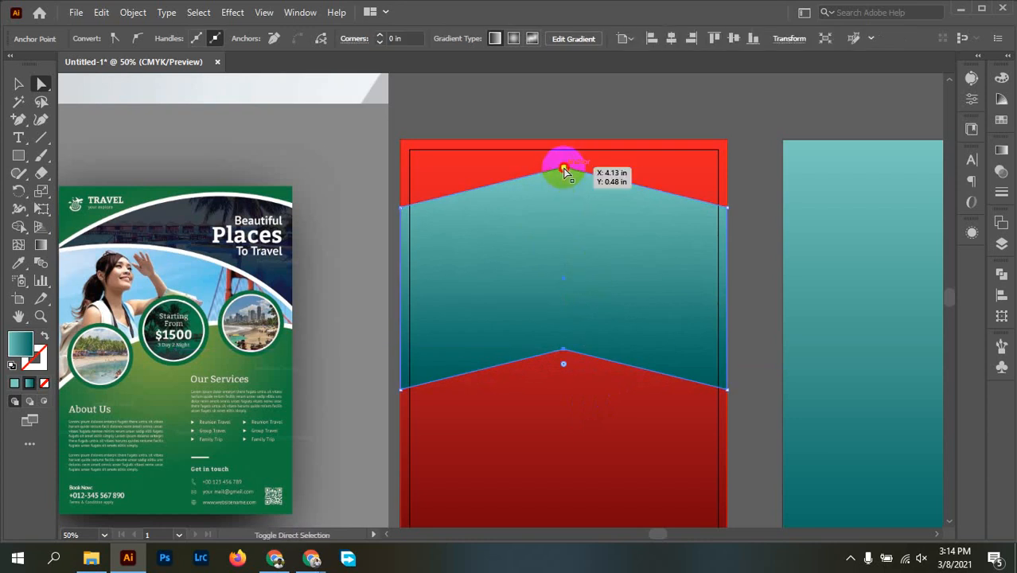
left_click_drag(563, 165, 565, 152)
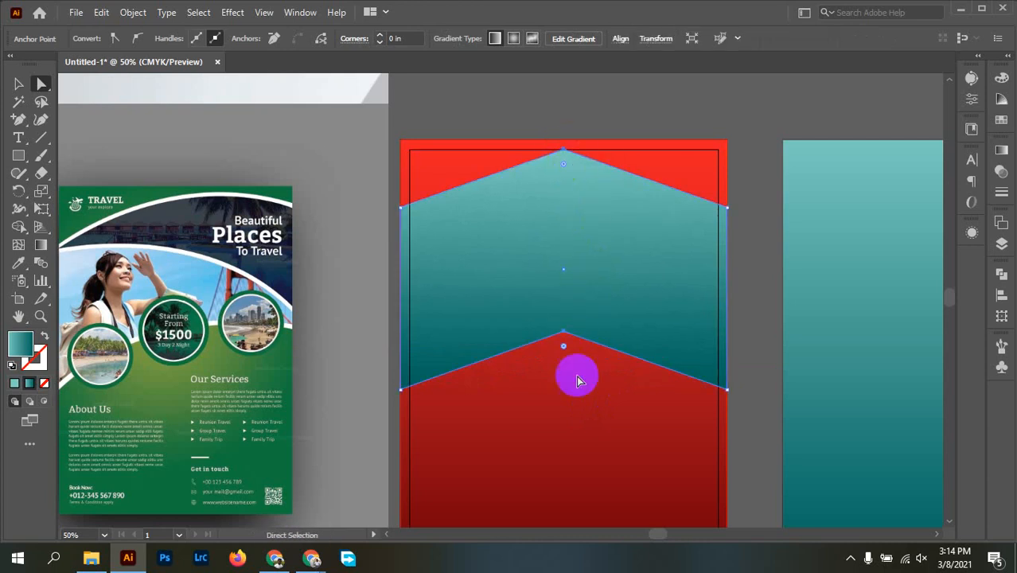
Round both peaks of the teal band into smooth arcs with a corner radius of about 7.17 in.
left_click_drag(564, 351, 618, 549)
key("v")
key("ctrl+z")
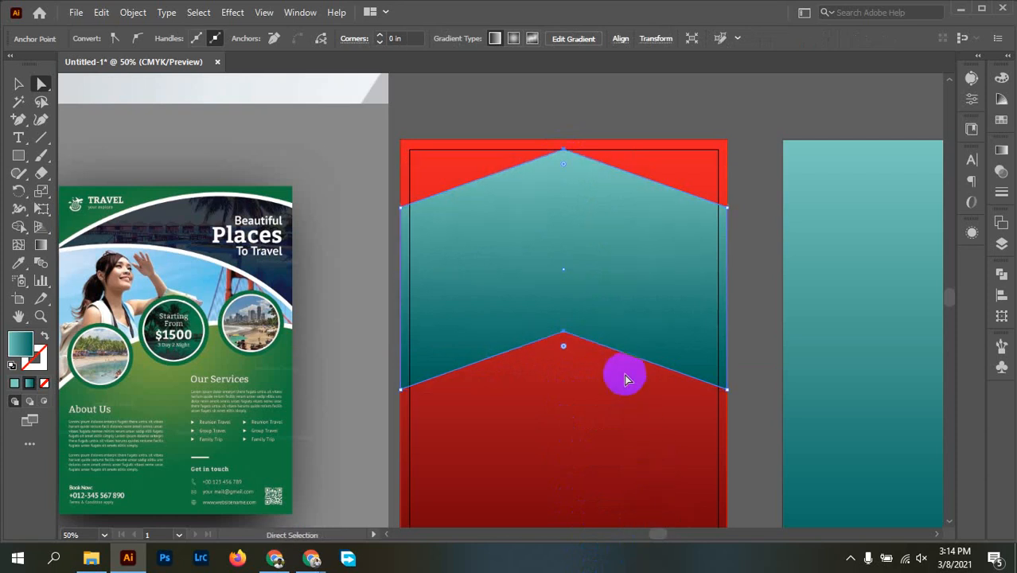
left_click_drag(563, 346, 622, 566)
scroll(626, 374, "down", 1)
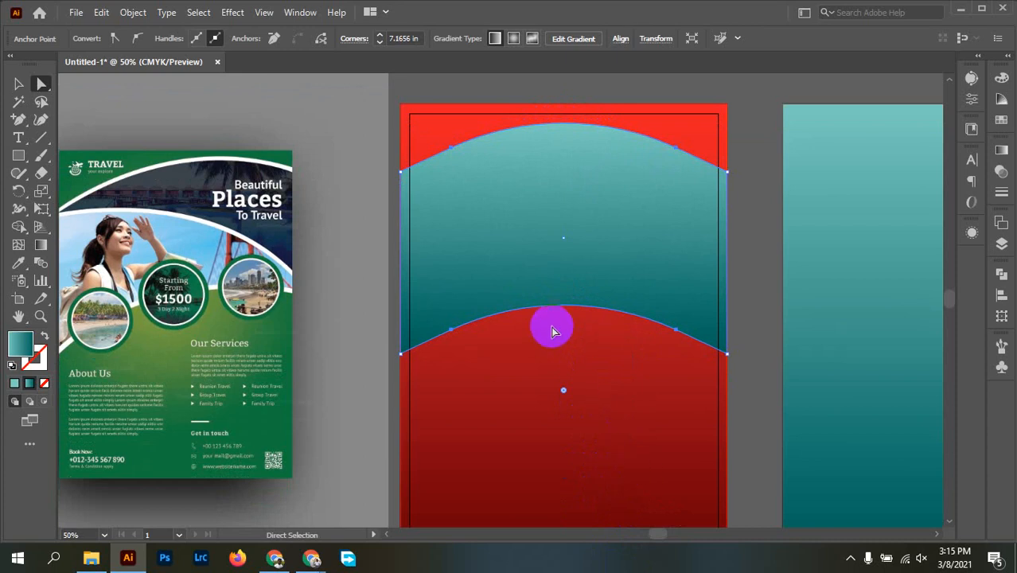
Widen the curved teal band so its right end extends past the red rectangle's right edge.
key("v")
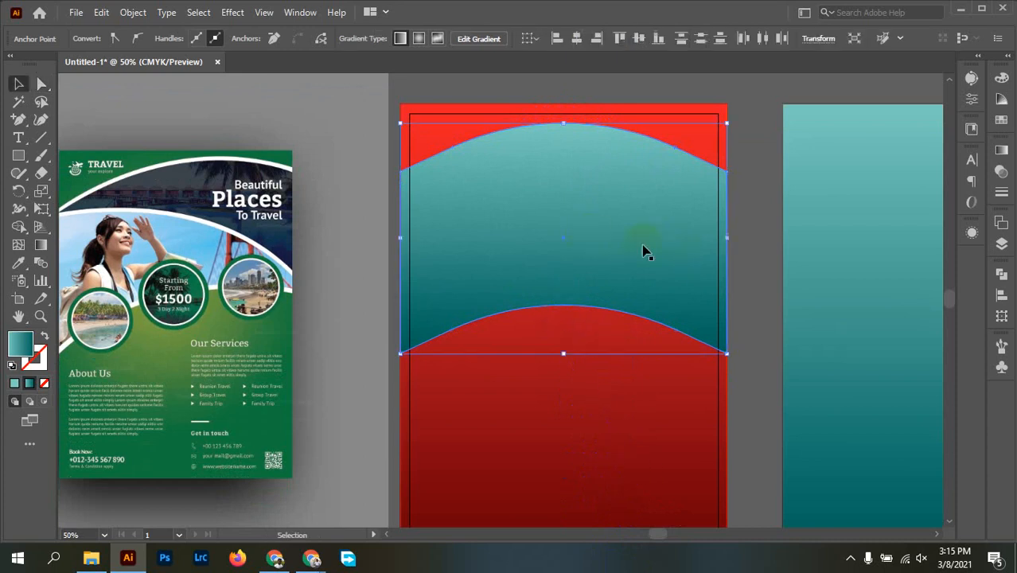
left_click(746, 244)
left_click(677, 242)
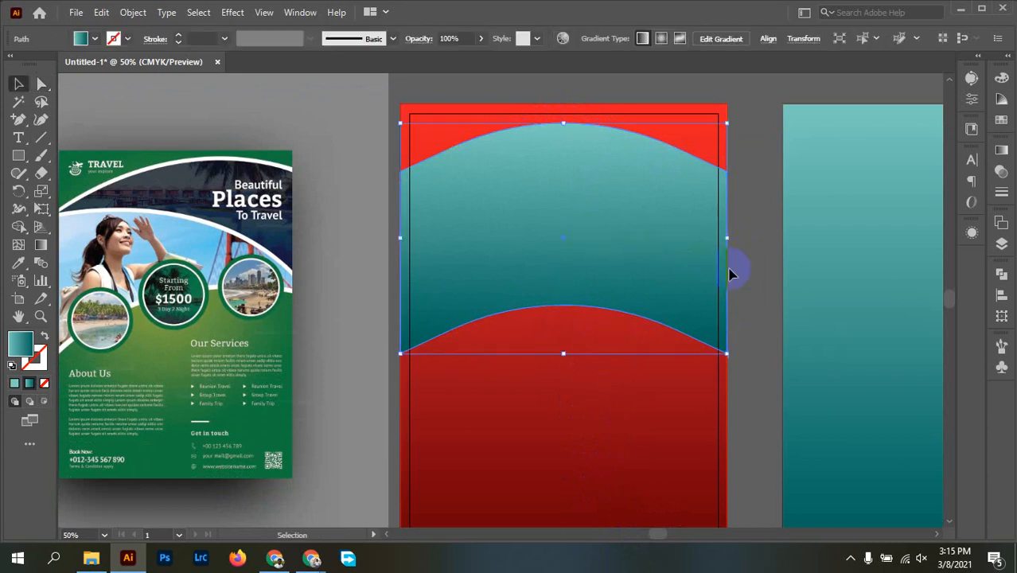
left_click_drag(730, 239, 767, 238)
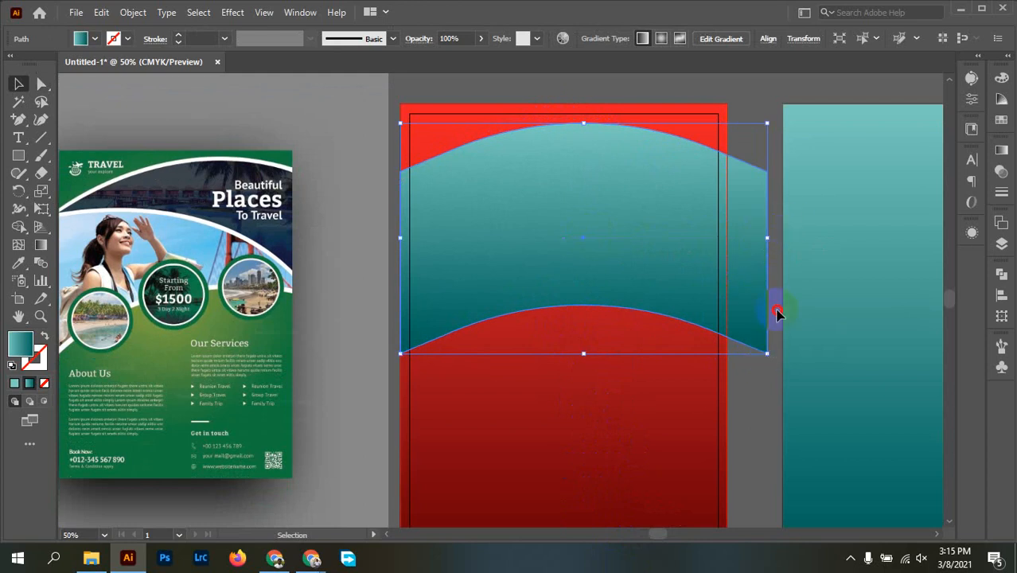
Try rotating the teal band steeply clockwise across the red rectangle.
left_click(772, 364)
left_click(668, 317)
left_click_drag(776, 360, 681, 425)
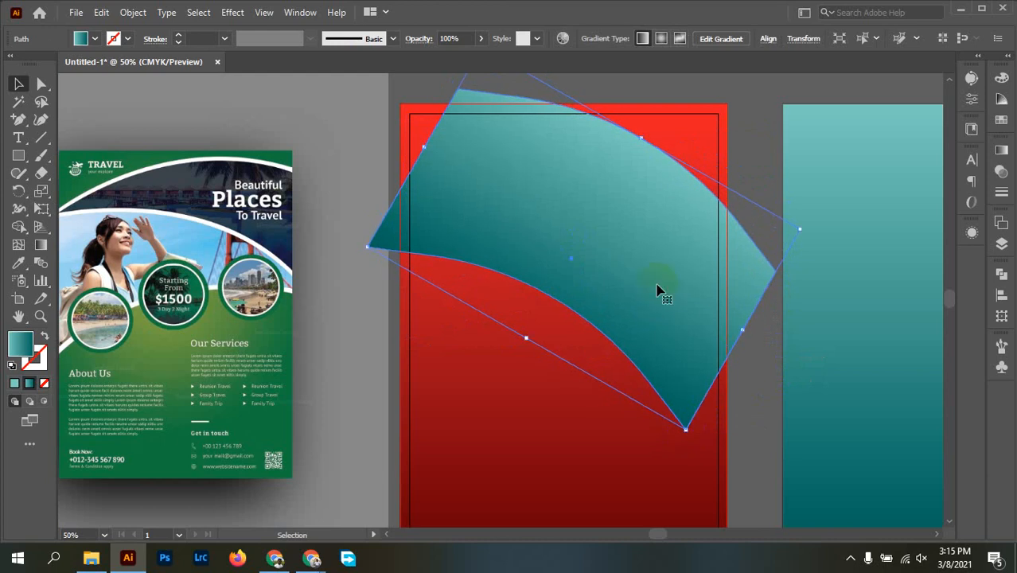
left_click_drag(660, 289, 613, 285)
left_click_drag(755, 271, 768, 276)
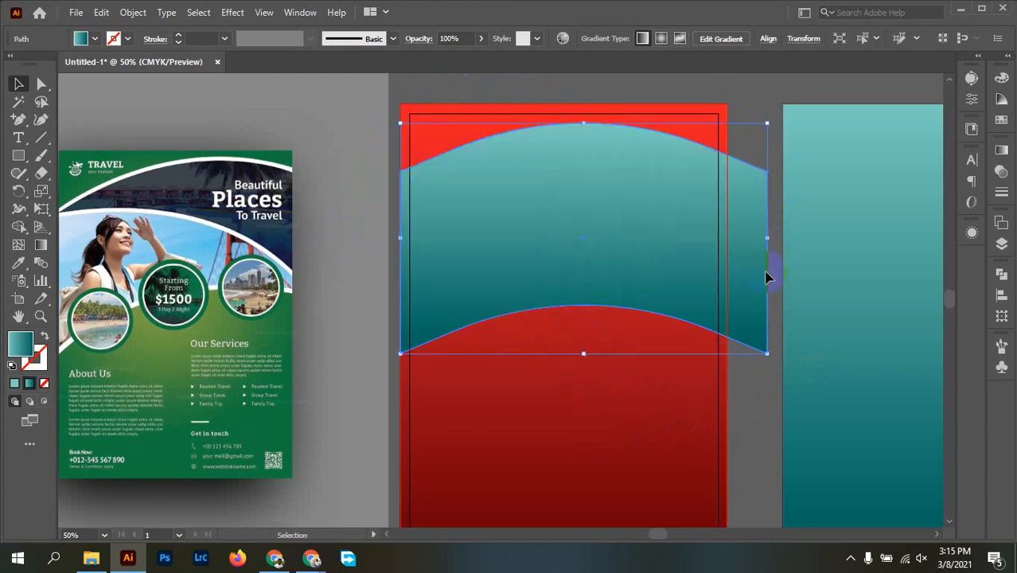
Tilt the teal band slightly clockwise and shift and stretch it so both ends overhang the red rectangle's sides.
left_click_drag(771, 356, 756, 382)
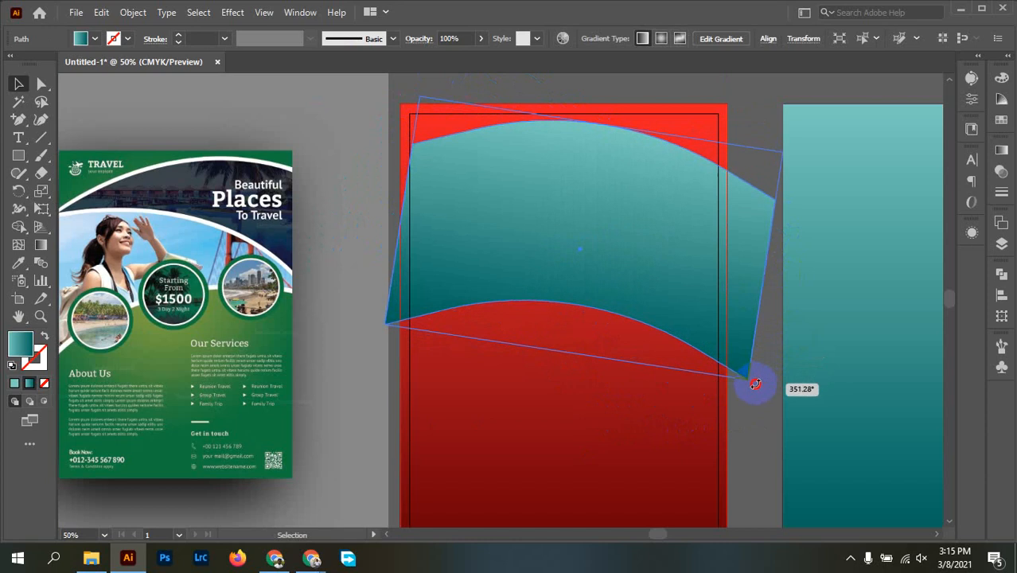
left_click_drag(690, 262, 669, 257)
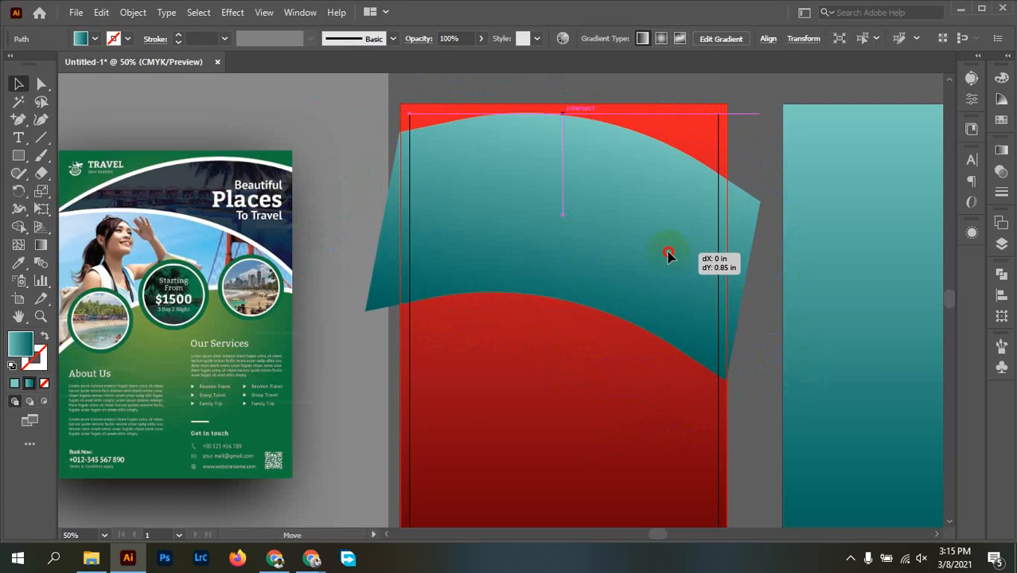
left_click_drag(669, 254, 669, 257)
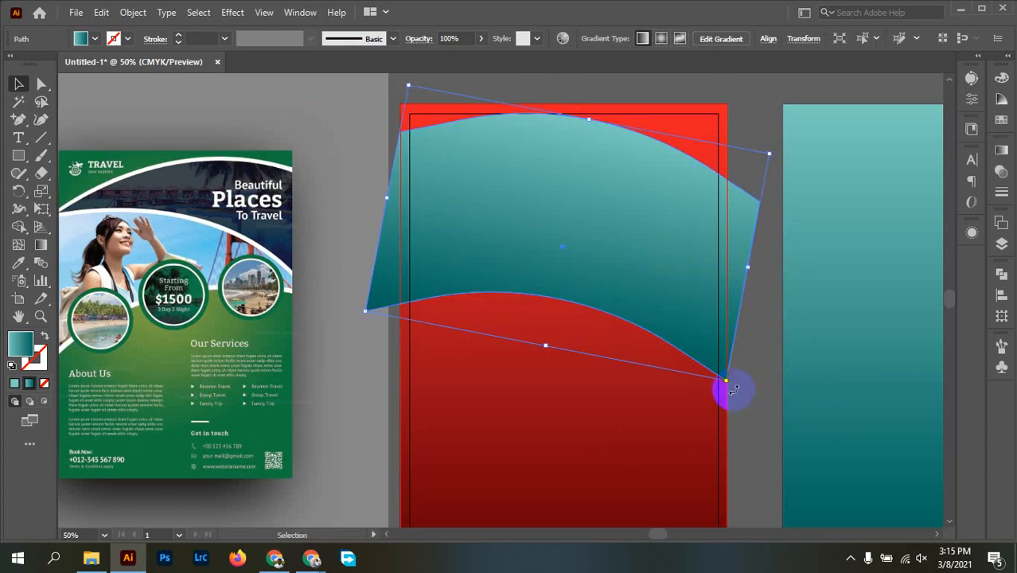
mouse_move(733, 388)
left_mouse_down()
mouse_move(720, 392)
mouse_move(733, 399)
left_mouse_up()
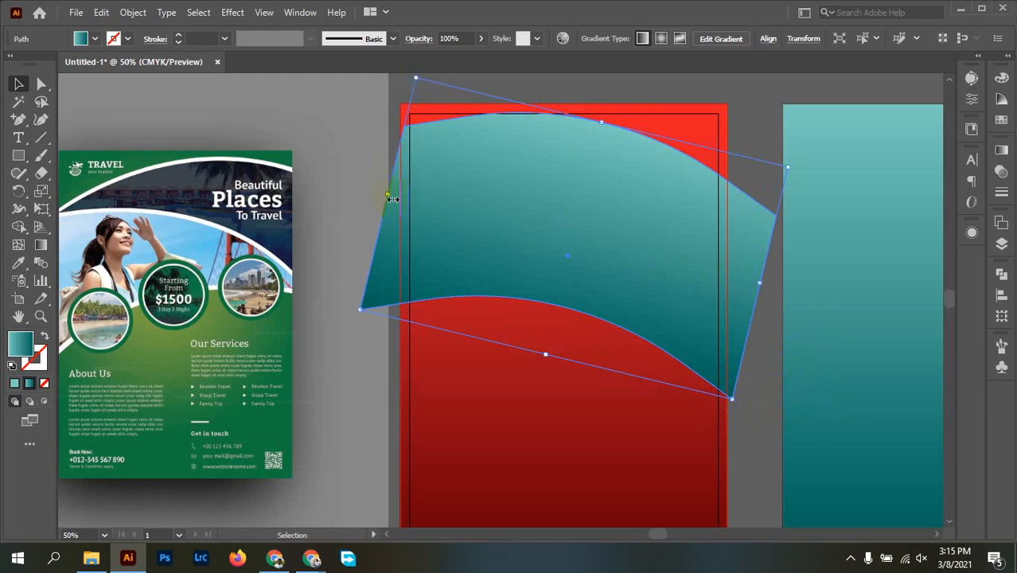
left_click_drag(390, 197, 381, 192)
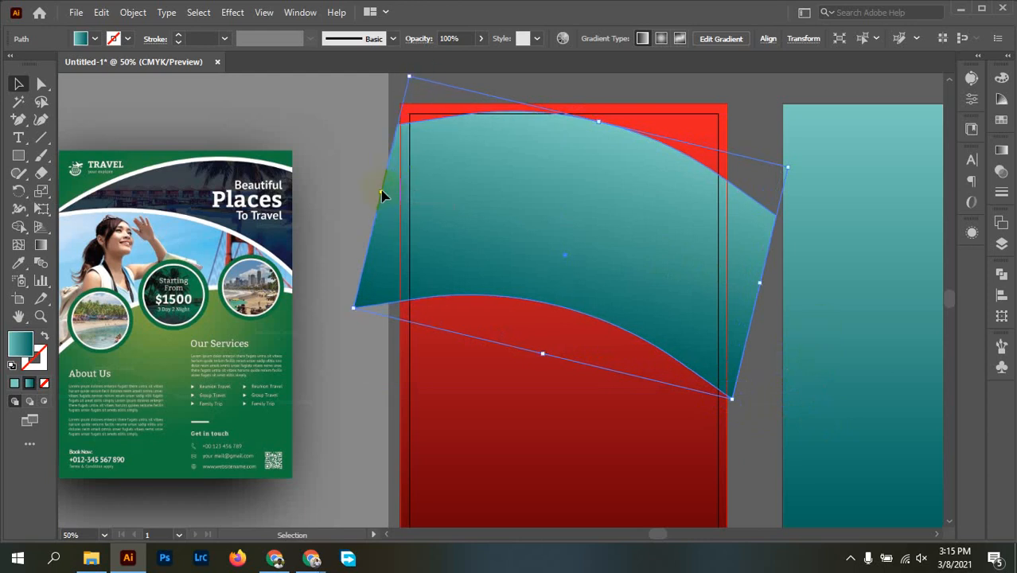
left_click(761, 105)
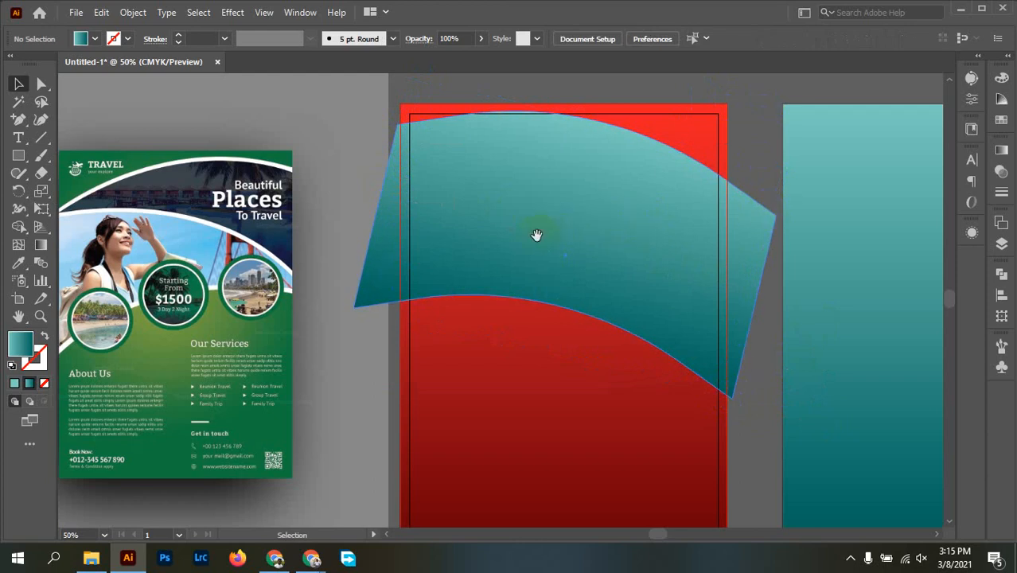
Set the Pen tool's fill to CMYK Blue, ready for drawing on the plain teal gradient rectangle.
left_click_drag(537, 234, 622, 215)
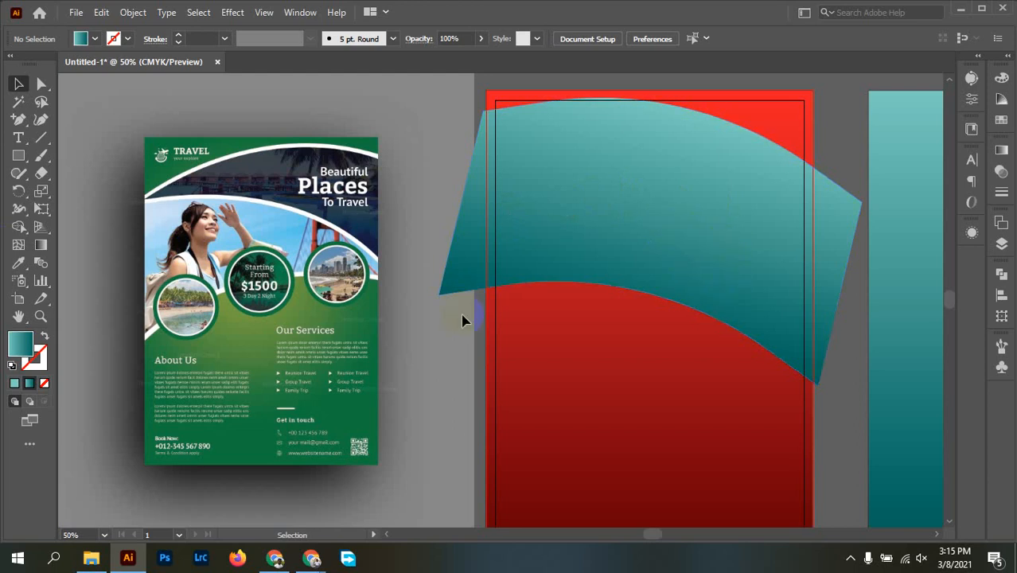
left_click_drag(829, 211, 583, 227)
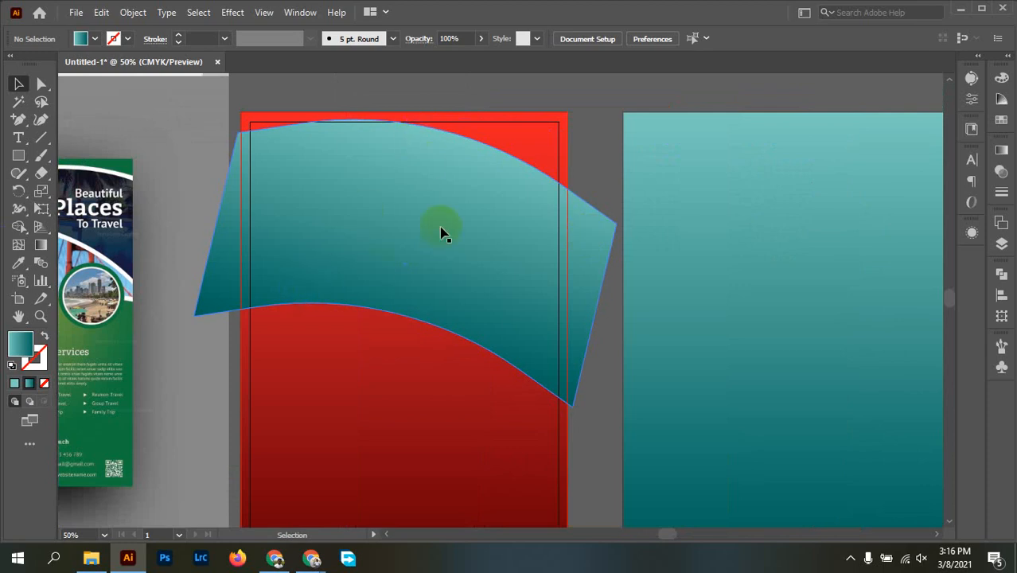
left_click_drag(706, 251, 430, 293)
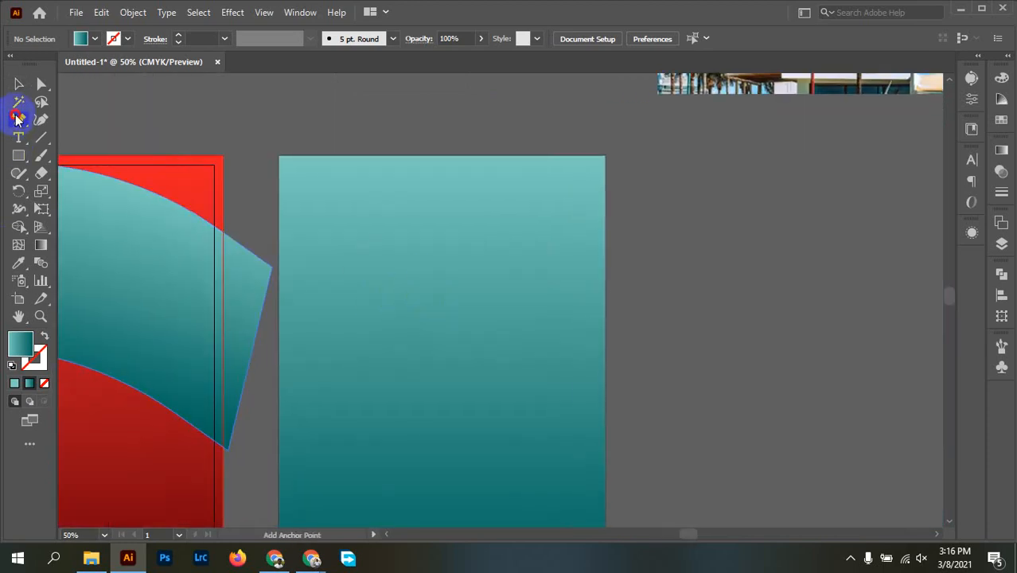
left_click_drag(18, 119, 69, 118)
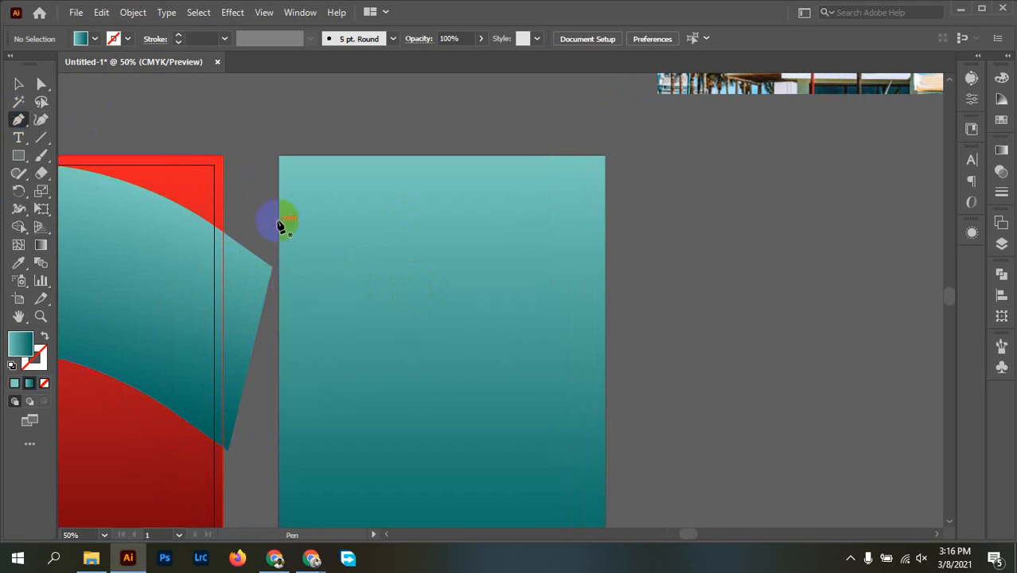
left_click(280, 188)
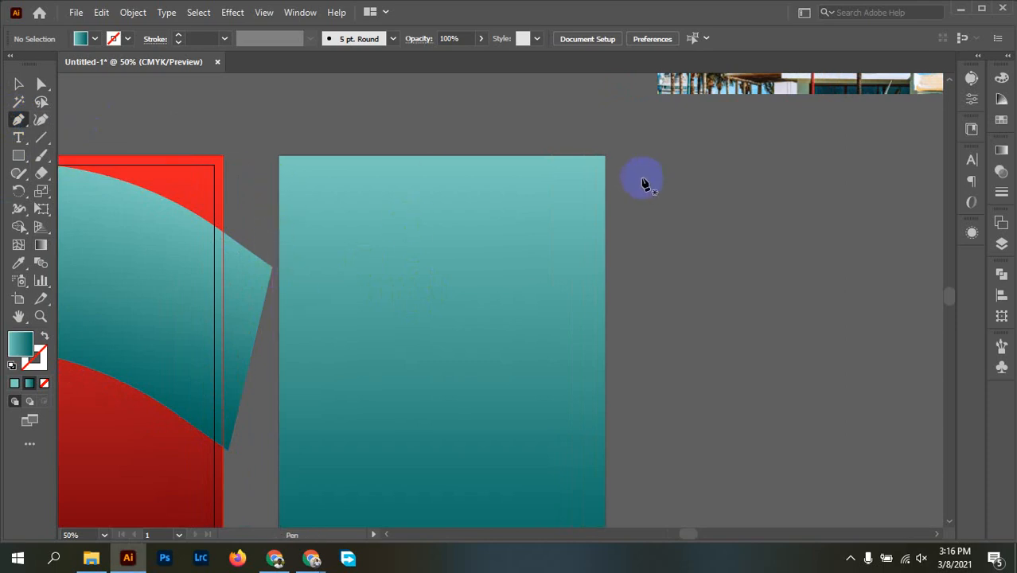
left_click(291, 163)
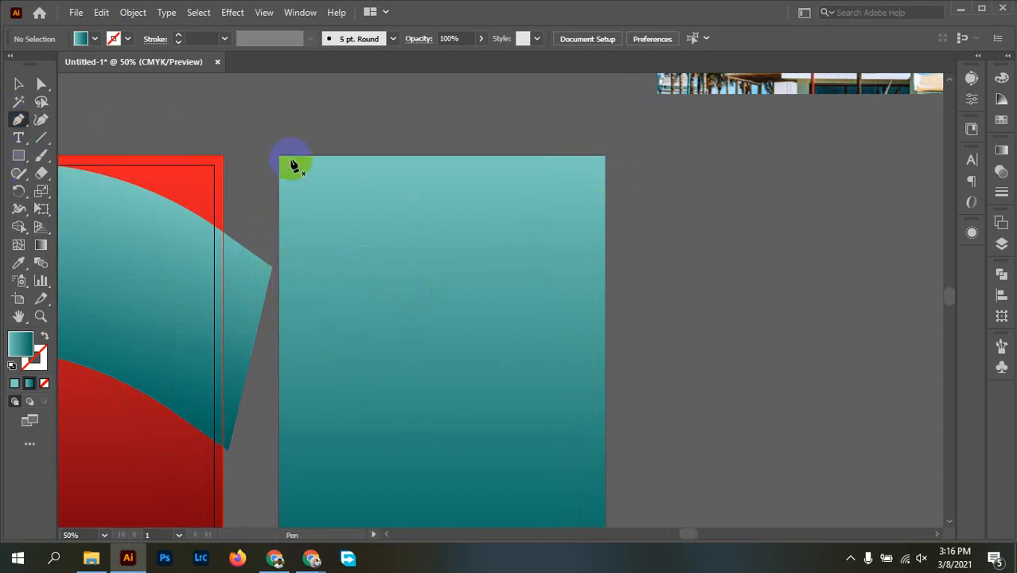
left_click(80, 38)
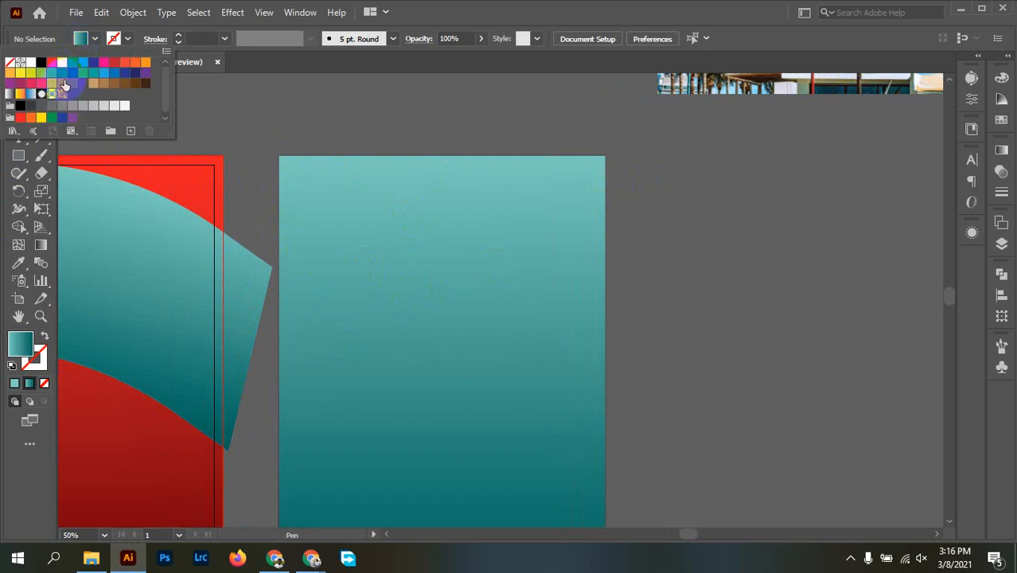
left_click(93, 62)
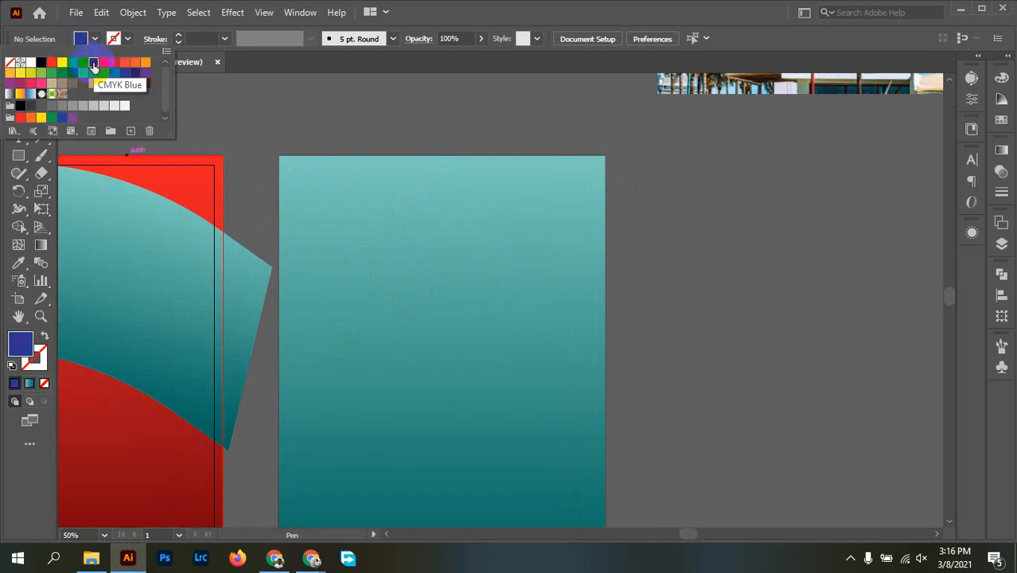
left_click(611, 224)
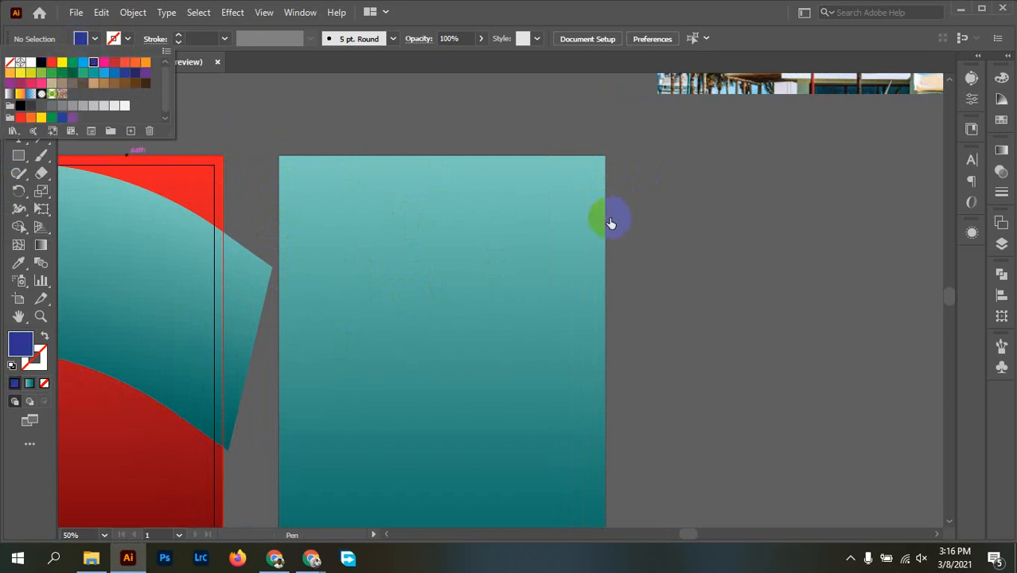
Draw an arched upper edge across the teal gradient rectangle, from partway down its left side to near its upper-right corner.
left_click(279, 250)
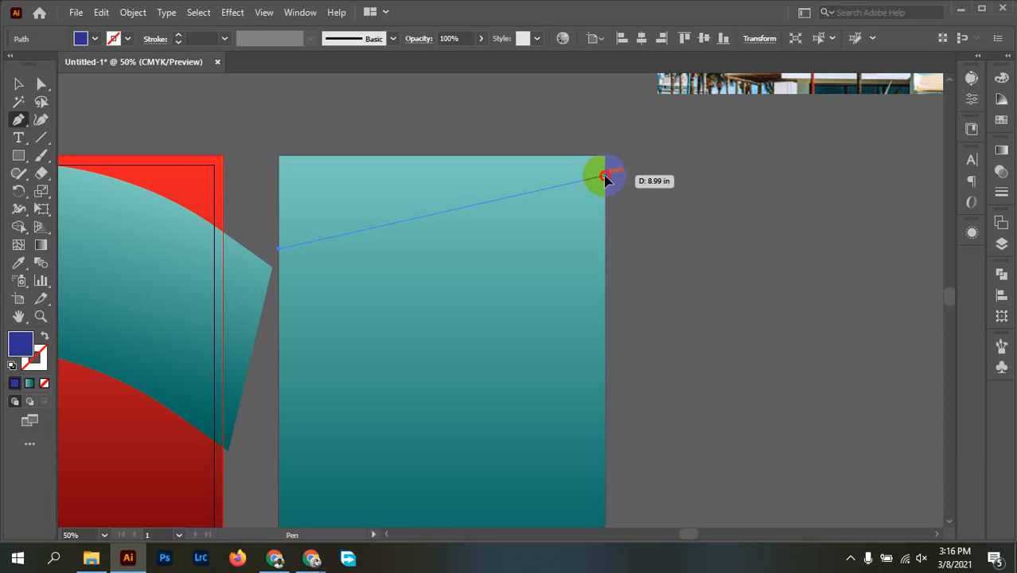
left_click_drag(605, 176, 812, 207)
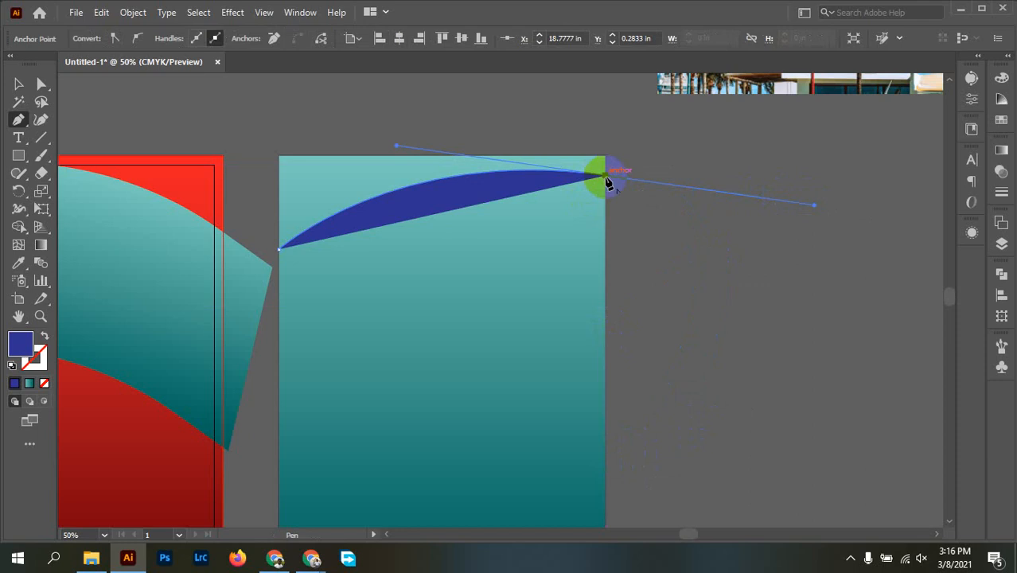
left_click(605, 176)
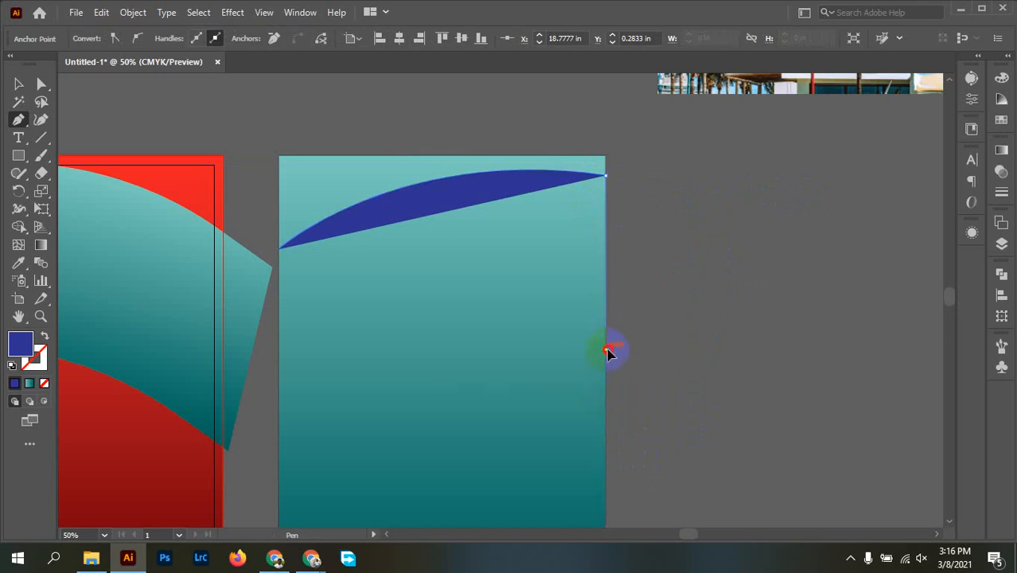
Close the blue shape into a curved band with straight sides along the teal rectangle's edges and an arched lower edge.
left_click(605, 347)
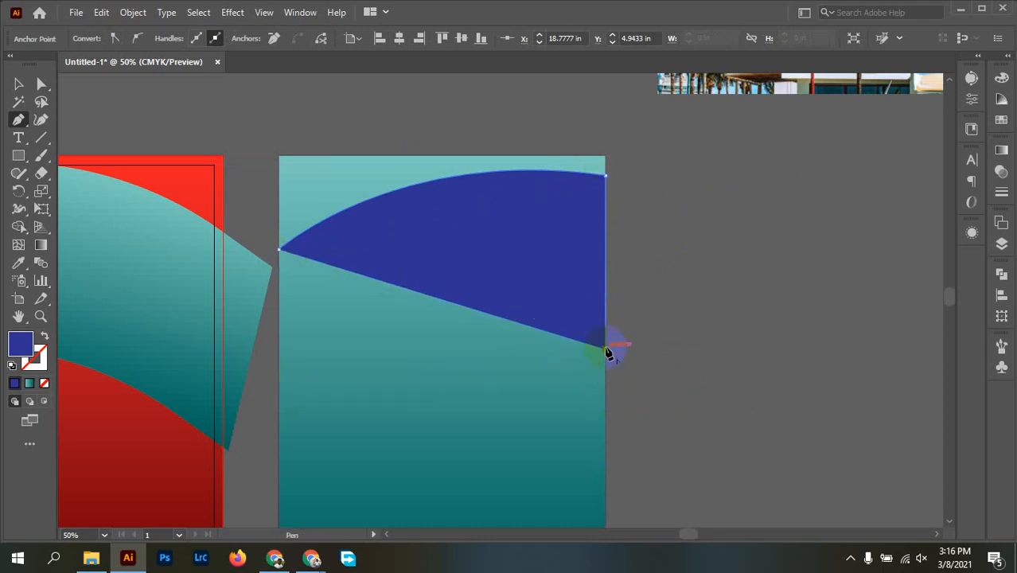
left_click(279, 420)
left_click_drag(275, 434, 146, 371)
scroll(223, 272, "up", 5)
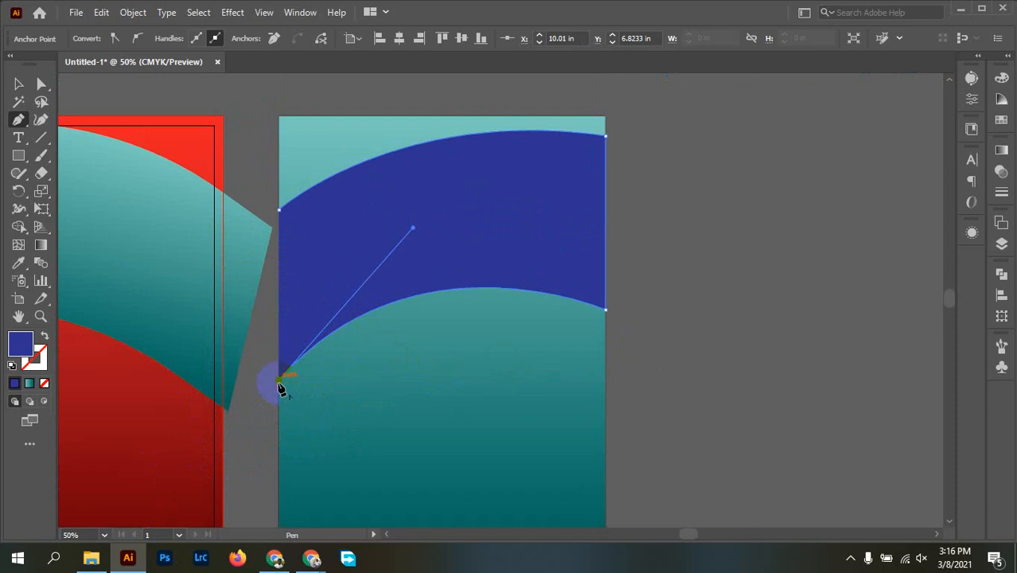
left_click(278, 212)
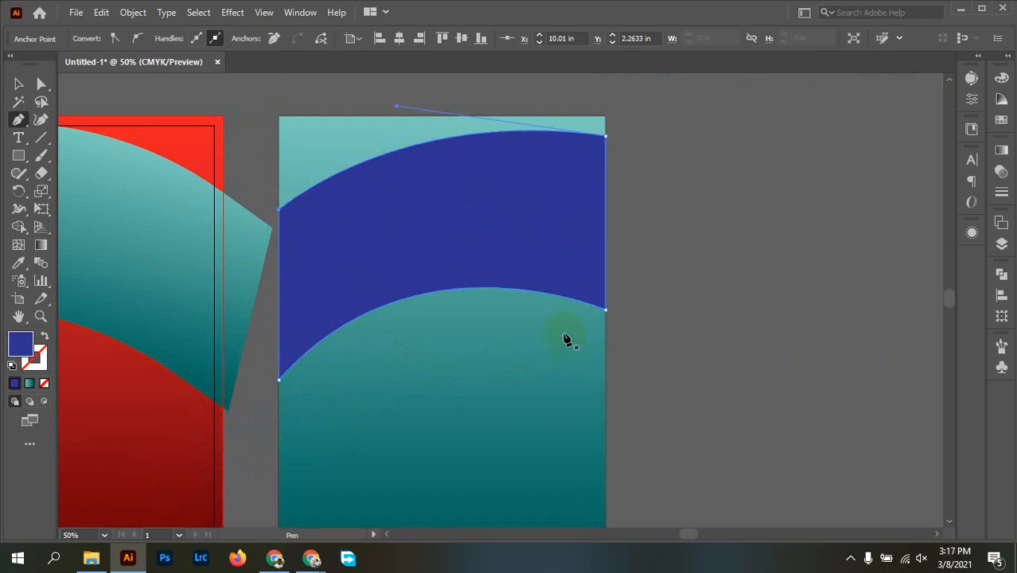
scroll(564, 340, "up", 2)
left_click(482, 188)
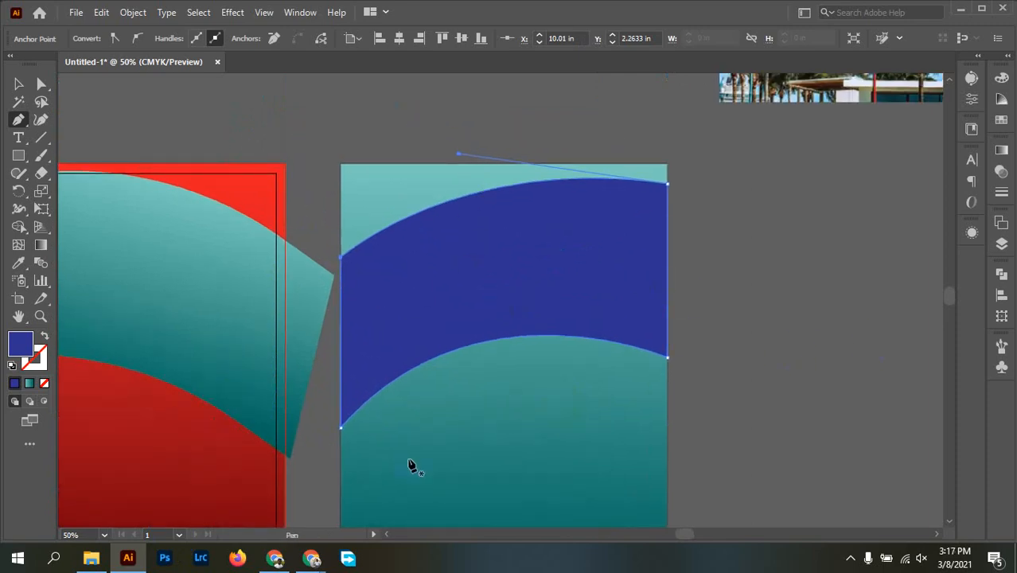
left_click(342, 429)
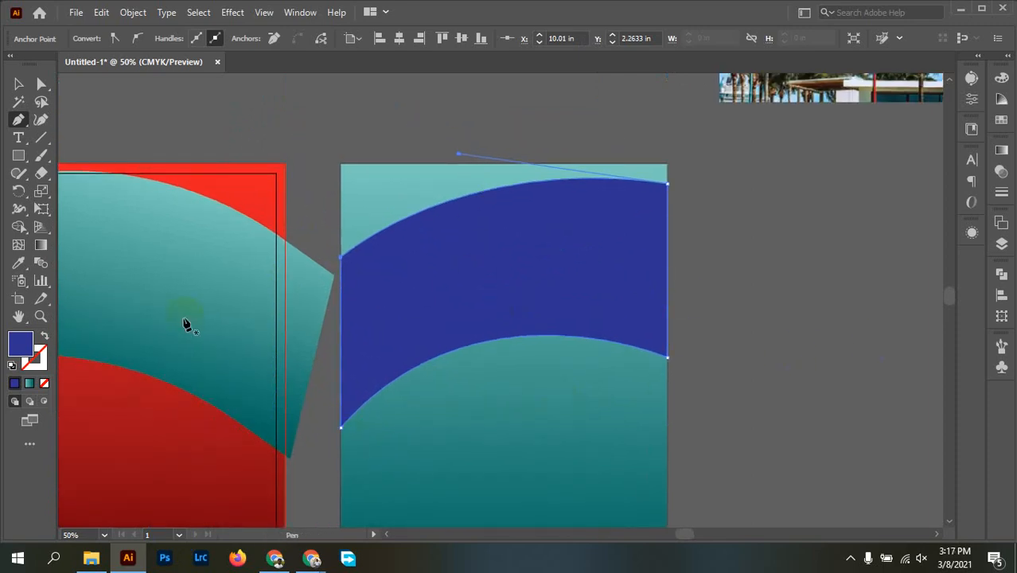
Flatten the blue band's lower arc by adjusting the lower-left corner's curve handle and raising the lower-right corner.
left_click(41, 84)
left_click_drag(321, 413, 447, 393)
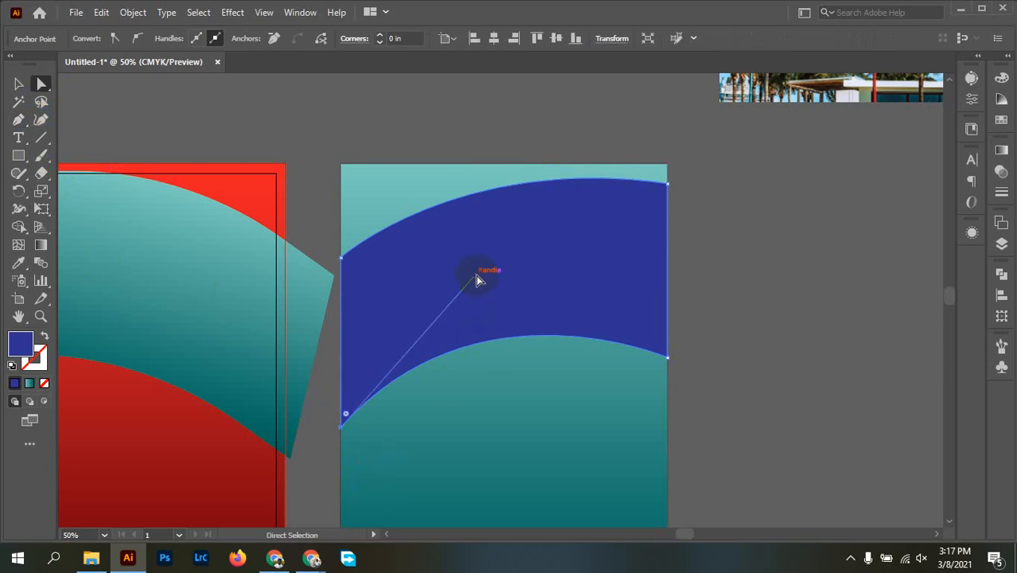
mouse_move(478, 280)
left_mouse_down()
mouse_move(504, 352)
mouse_move(513, 311)
mouse_move(544, 308)
mouse_move(456, 320)
mouse_move(443, 309)
mouse_move(429, 319)
left_mouse_up()
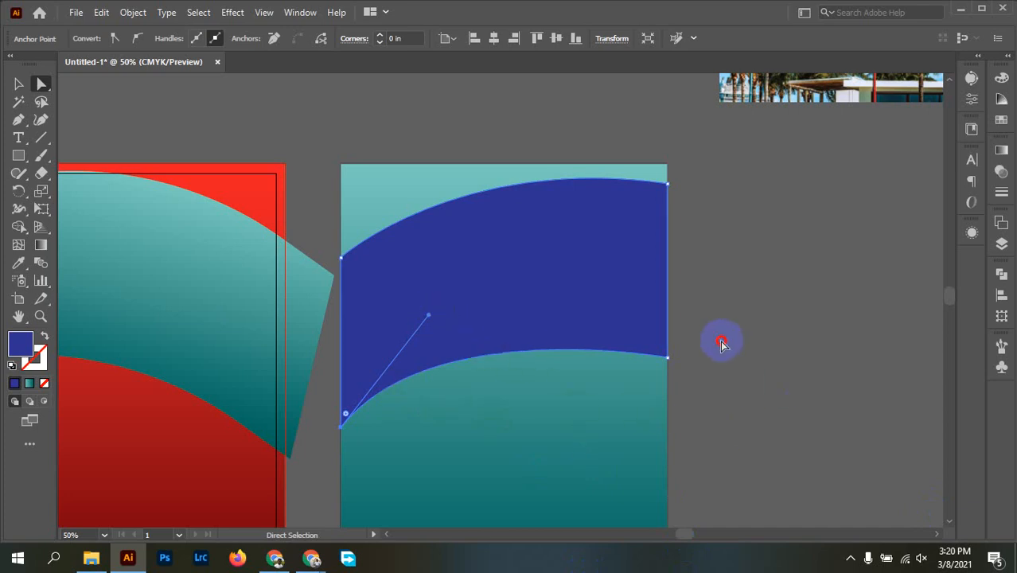
left_click_drag(667, 360, 668, 341)
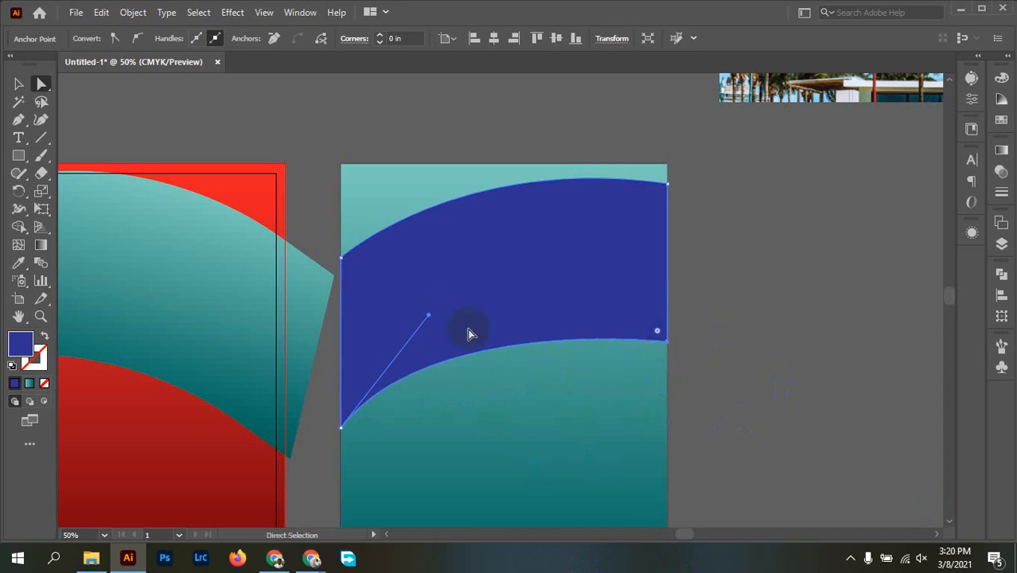
left_click_drag(431, 317, 469, 332)
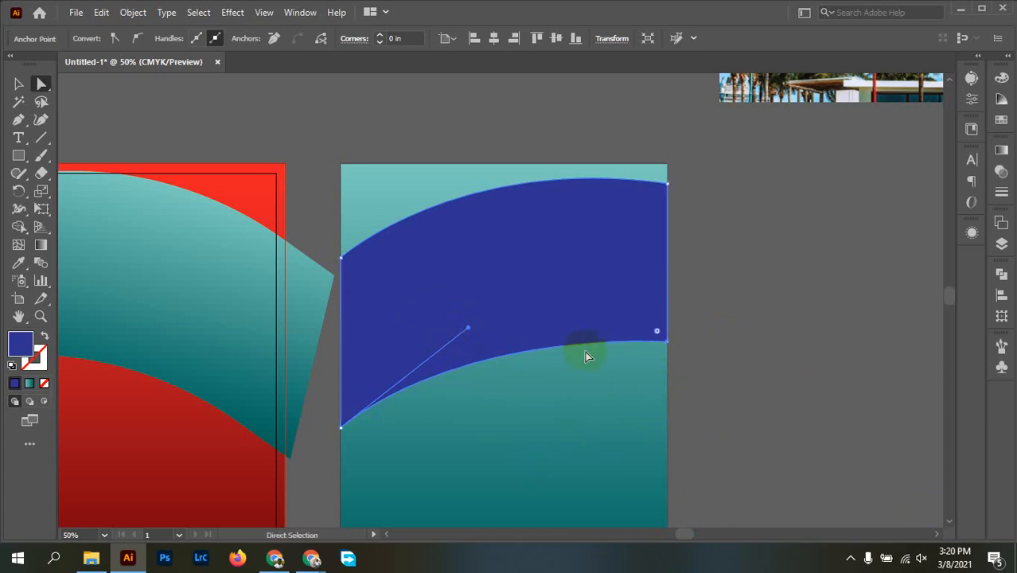
Try raising the blue band's lower-right corner further, undo it, and lift the lower-left curve handle to arch the lower edge more.
left_click_drag(669, 348, 668, 326)
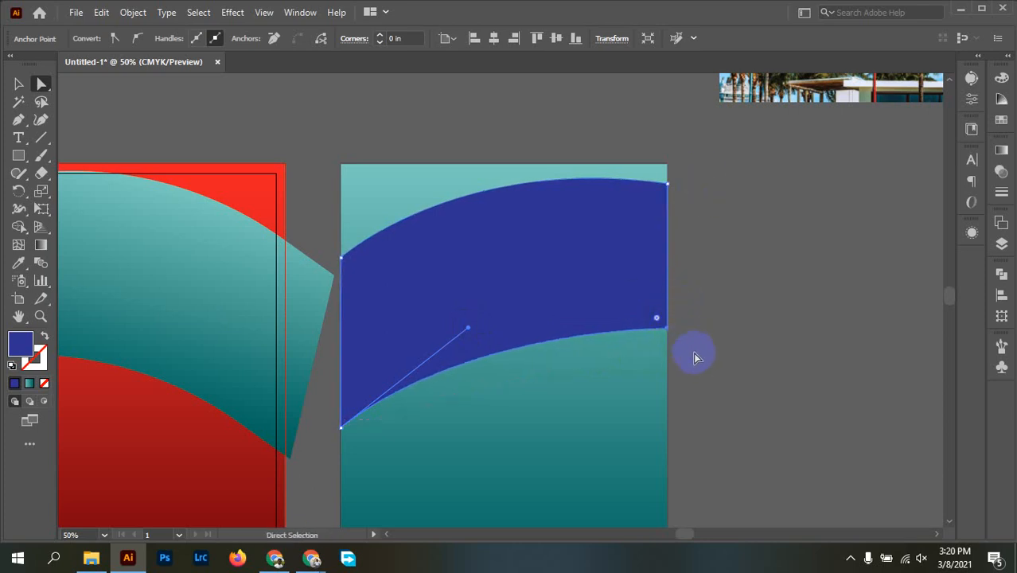
key("ctrl+z")
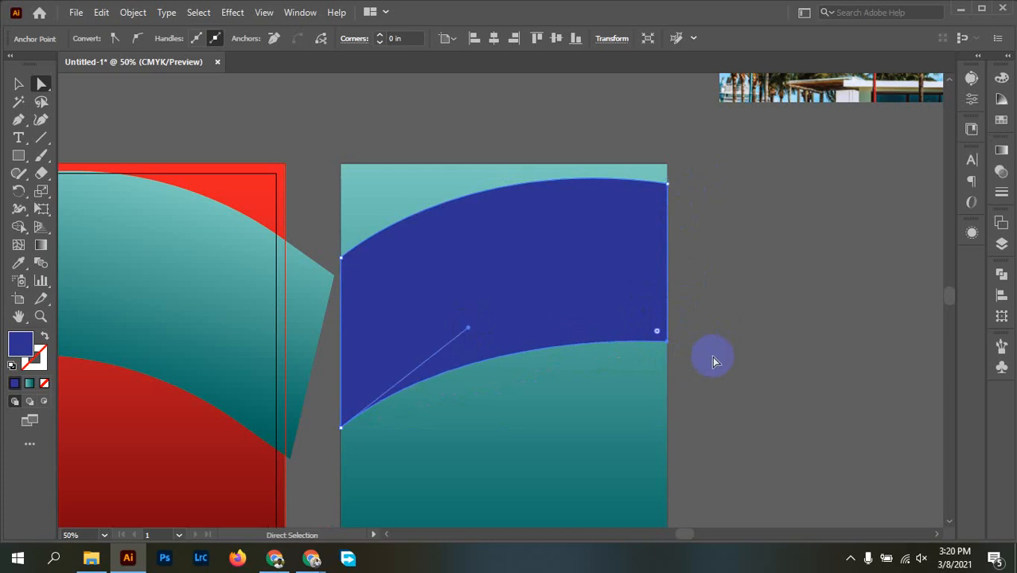
left_click_drag(470, 331, 480, 307)
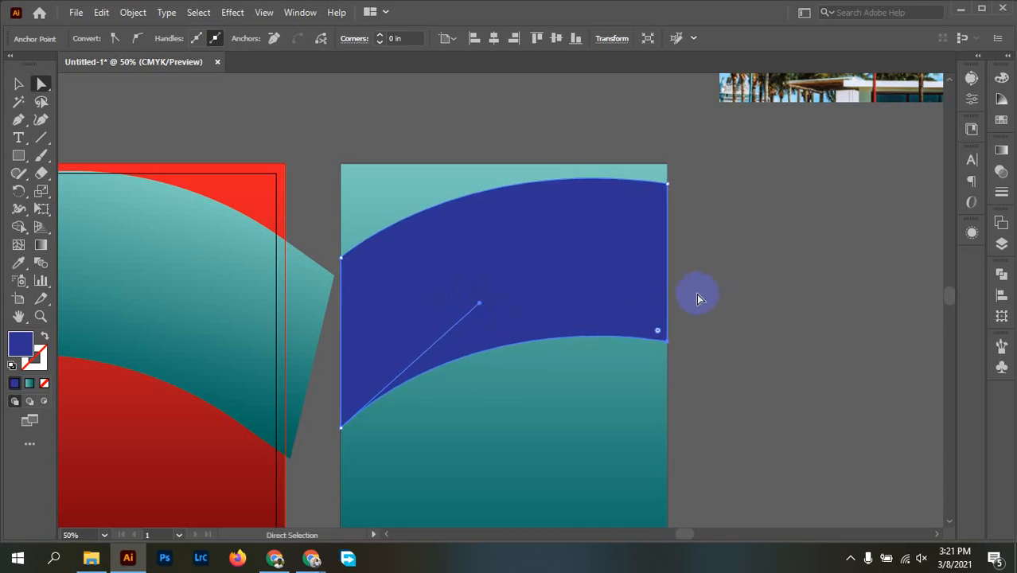
left_click(708, 222)
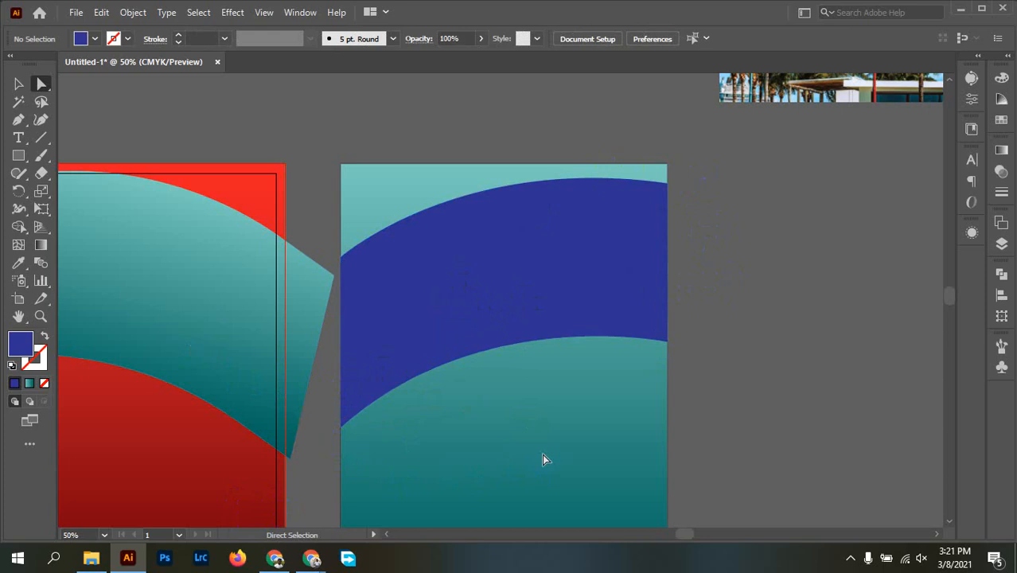
Delete the tilted curved teal band from the red rectangle.
left_click_drag(440, 338, 714, 344)
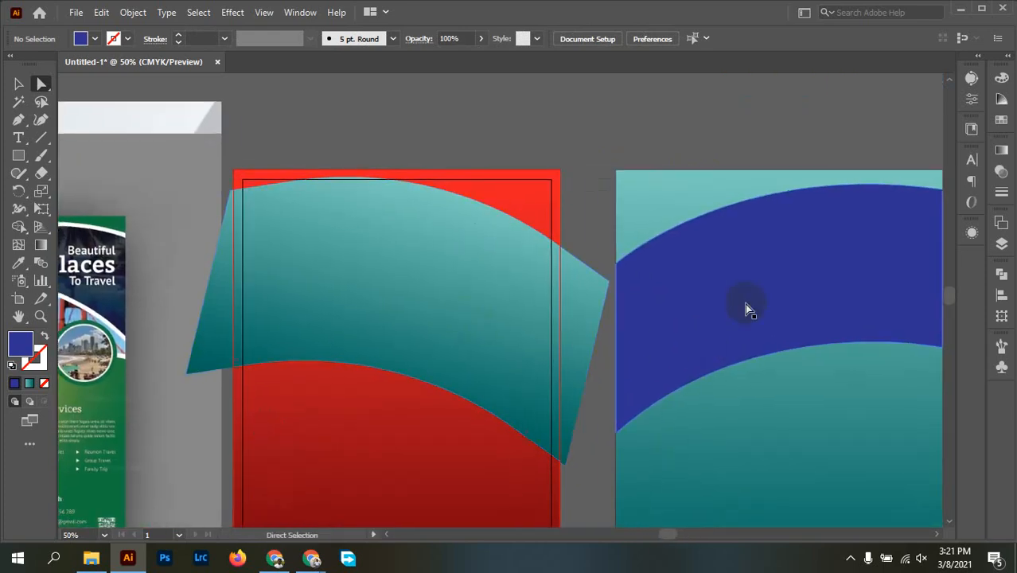
left_click_drag(834, 367, 726, 365)
left_click(486, 352)
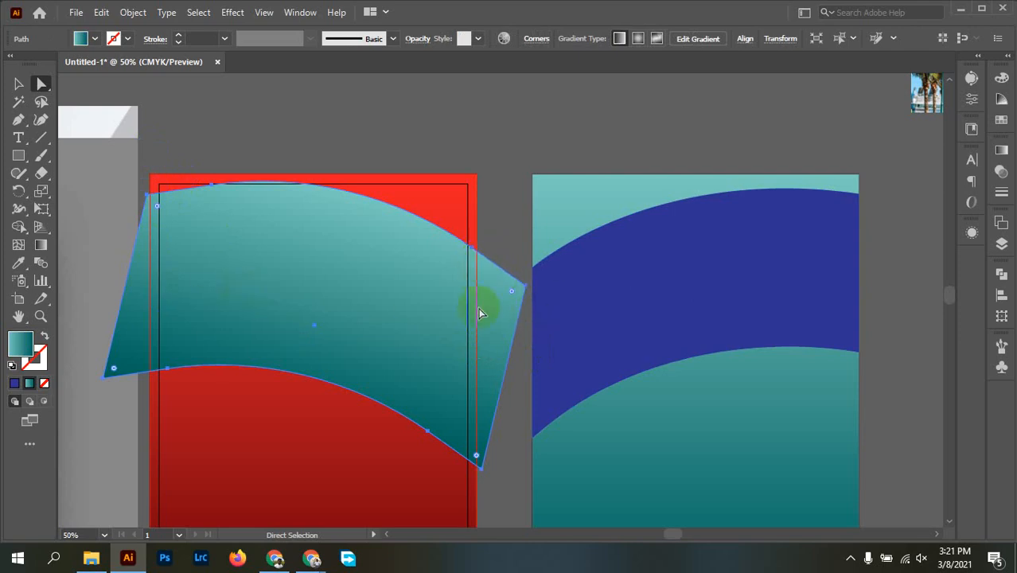
left_click_drag(487, 468, 479, 468)
key("ctrl+z")
key("ctrl+shift+z")
key("Delete")
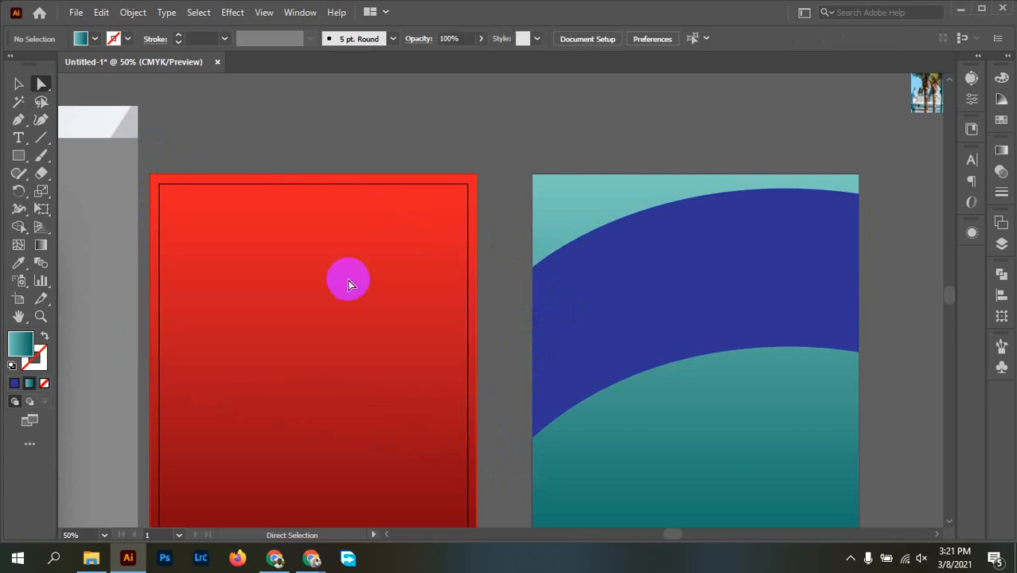
left_click(18, 155)
left_click_drag(143, 242, 303, 363)
key("Delete")
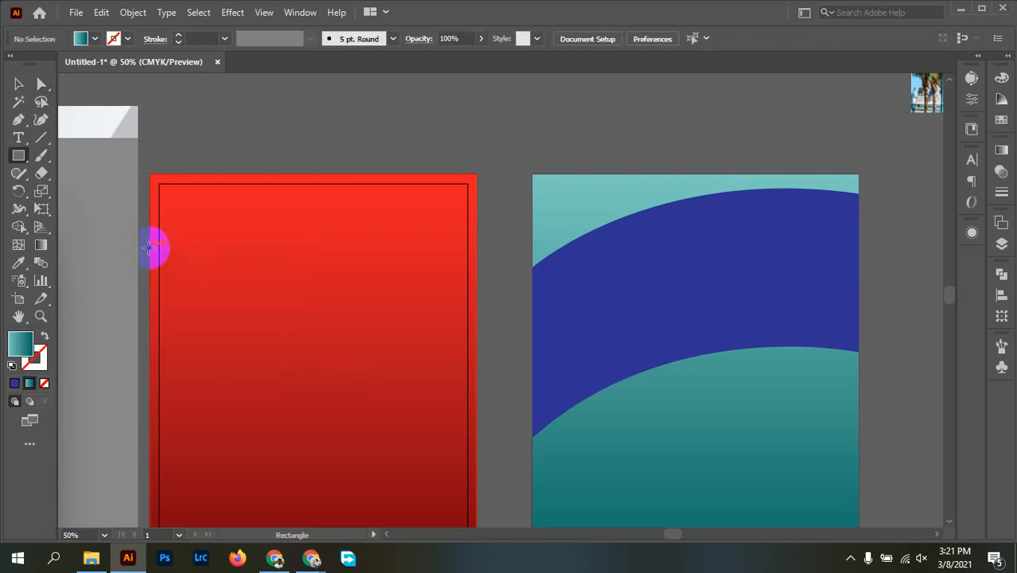
Draw a teal gradient rectangle across the red rectangle's full width in its upper half and shorten it slightly from below.
left_click_drag(149, 246, 476, 428)
left_click_drag(362, 353, 411, 258)
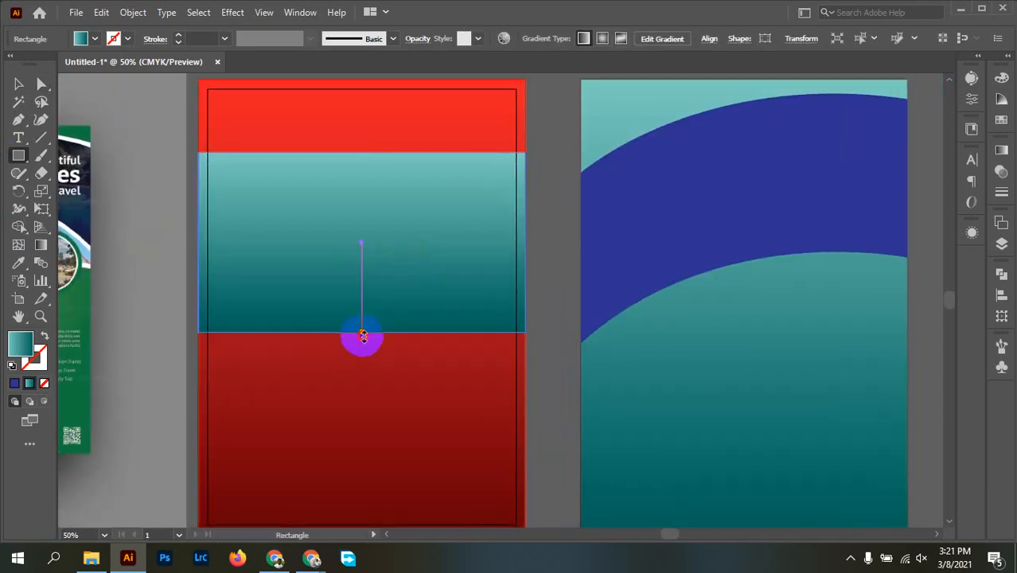
left_click_drag(363, 336, 363, 317)
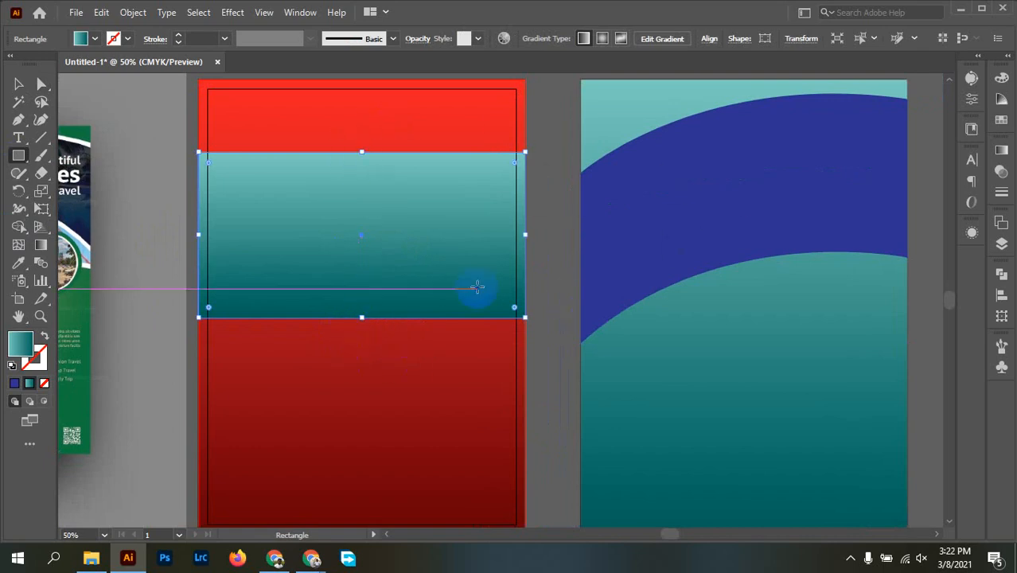
Add anchor points at the midpoints of the teal rectangle's upper and lower edges and select both points.
key("plus")
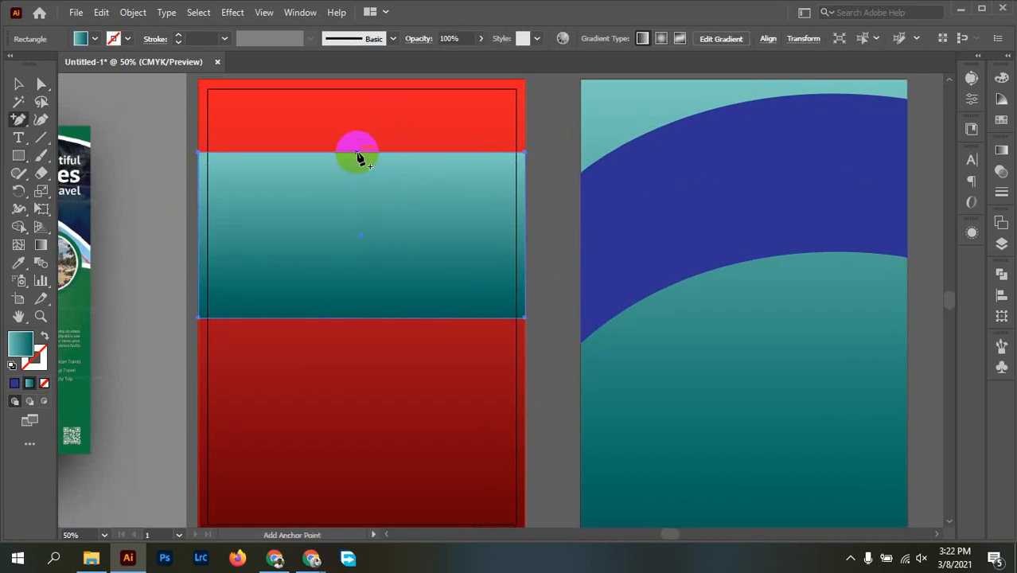
left_click(358, 155)
left_click(359, 317)
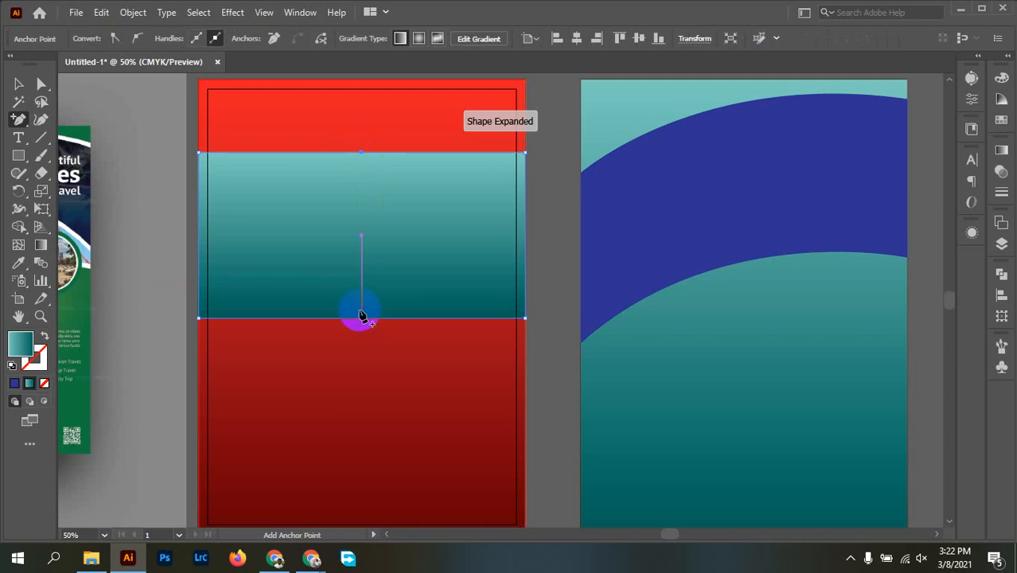
key("a")
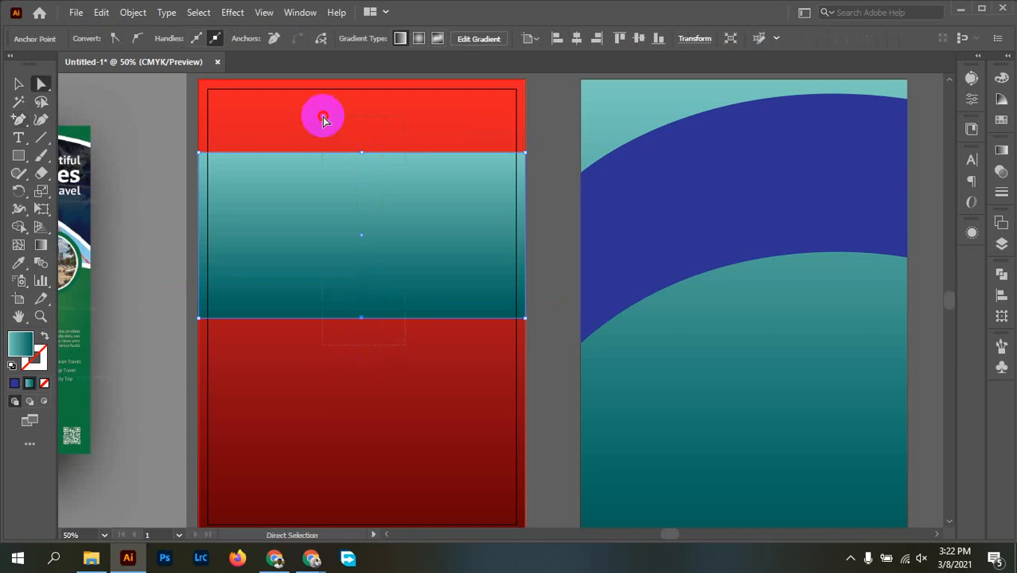
left_click(364, 153, "shift")
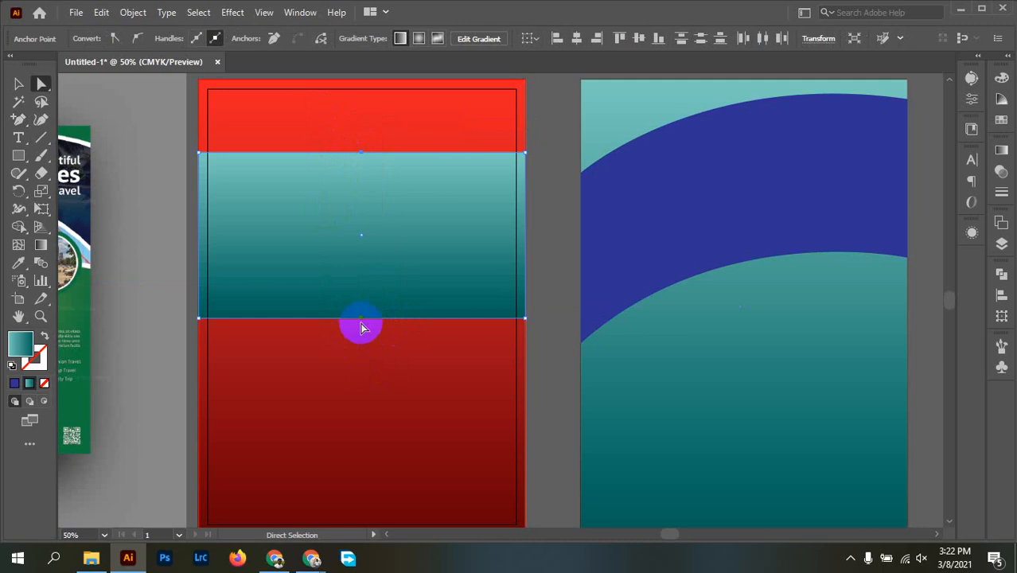
Raise the teal rectangle's two midpoints and round their corners to about 8.01 in, forming an upward-arched band across the red rectangle.
left_click_drag(362, 326, 418, 553)
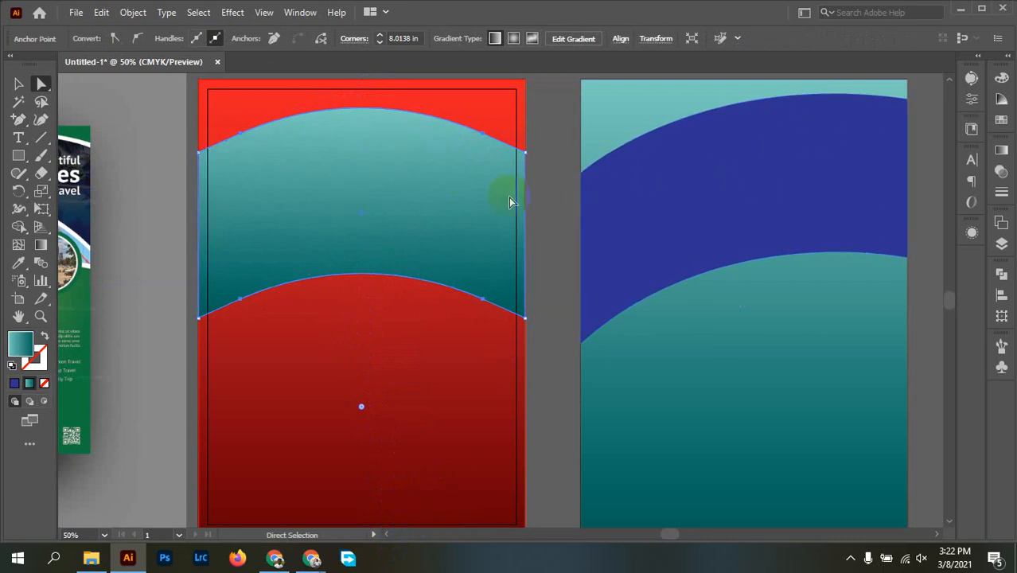
left_click(19, 83)
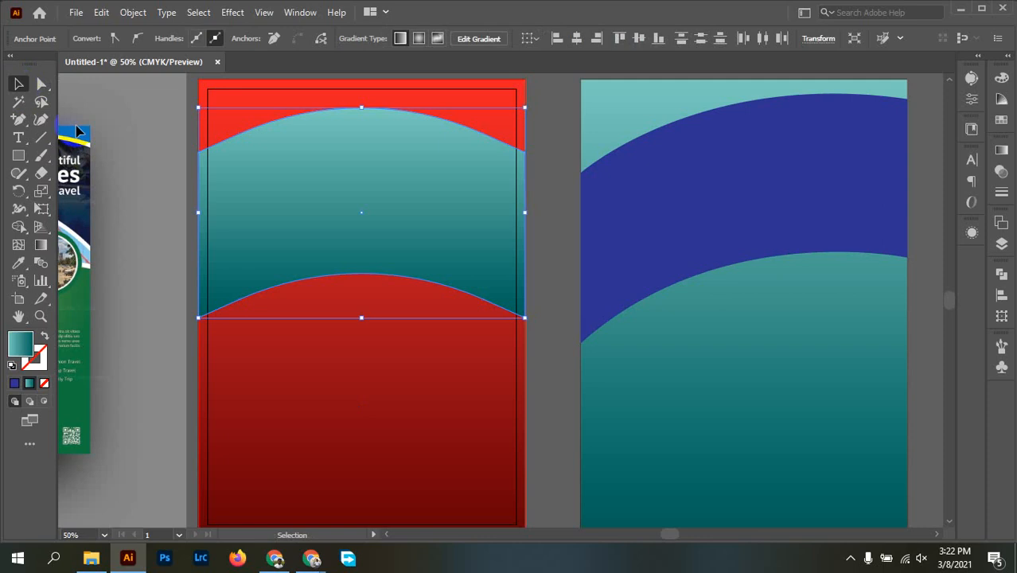
left_click(539, 144)
left_click_drag(536, 213, 566, 228)
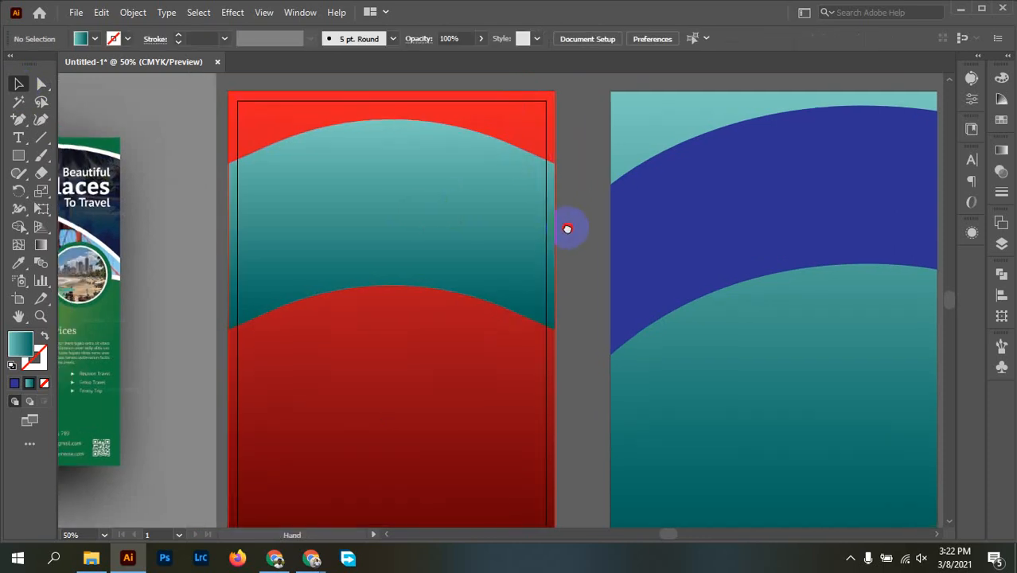
scroll(590, 260, "up", 5)
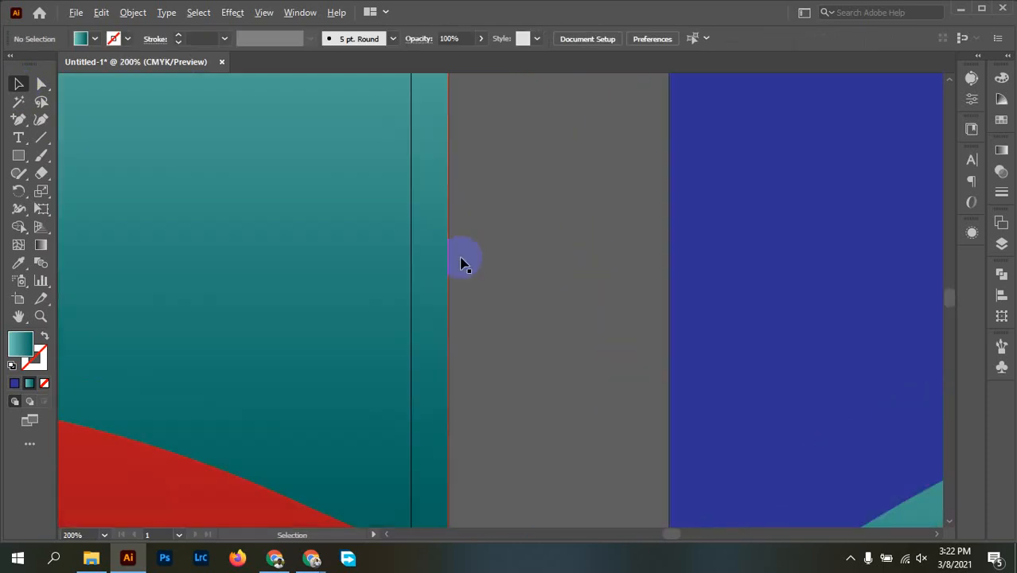
scroll(554, 277, "down", 3)
scroll(540, 272, "down", 2)
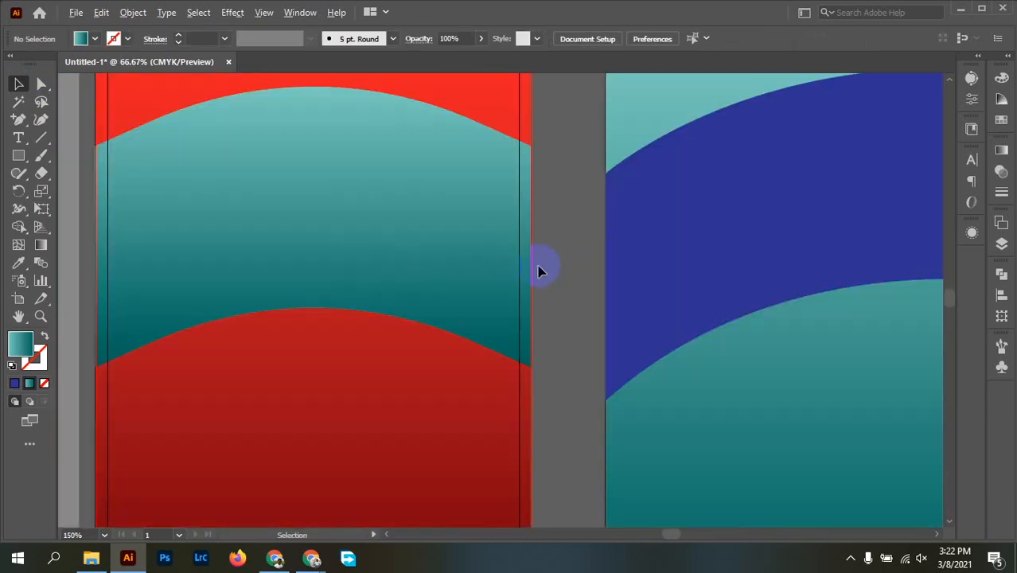
left_click_drag(545, 264, 587, 273)
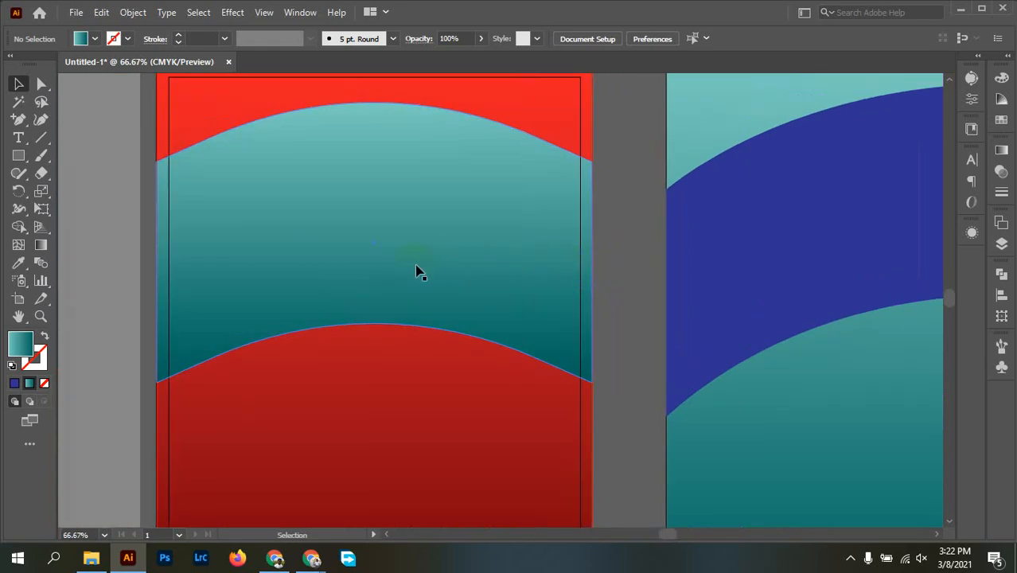
Draw a wide teal gradient rectangle on the empty canvas below the red and teal backgrounds.
scroll(409, 265, "down", 1)
left_click_drag(452, 294, 513, 210)
left_click_drag(495, 325, 489, 218)
scroll(556, 377, "down", 4)
scroll(556, 377, "right", 2)
left_click(18, 155)
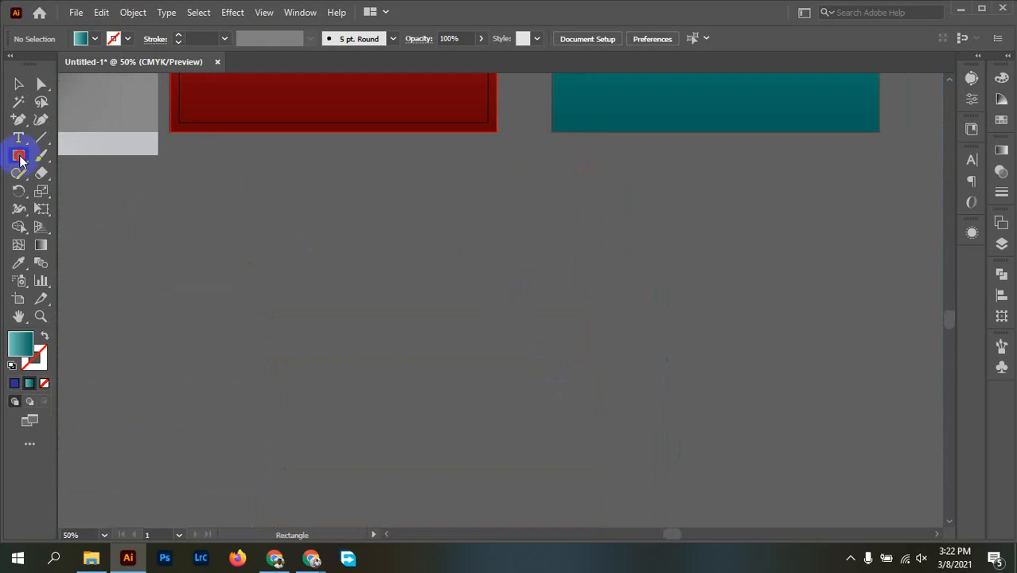
left_click_drag(243, 247, 792, 424)
Add anchor points at the midpoints of the wide rectangle's upper and lower edges and select both points.
left_click(18, 120)
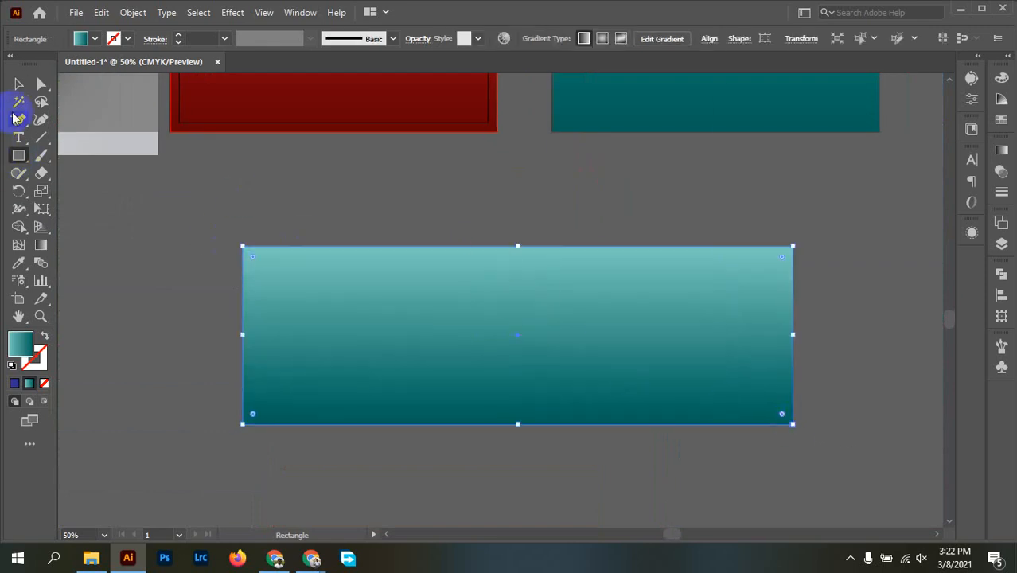
left_click(519, 247)
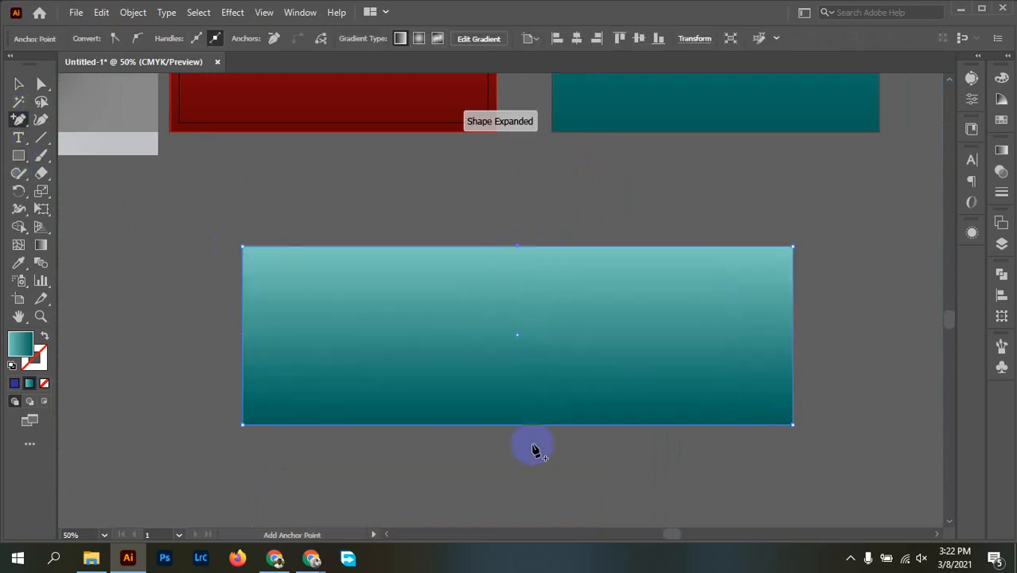
left_click(42, 84)
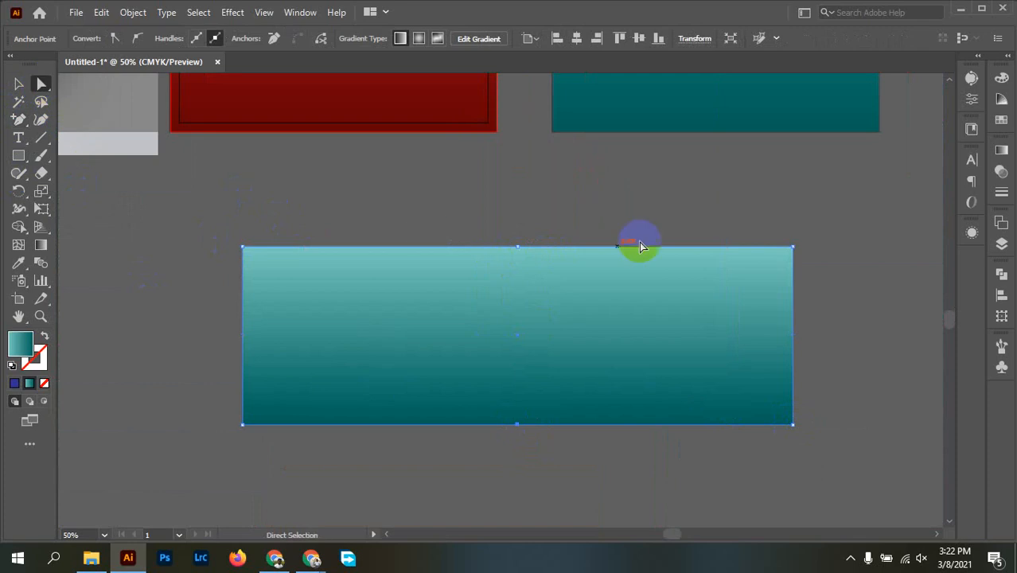
scroll(526, 388, "down", 3)
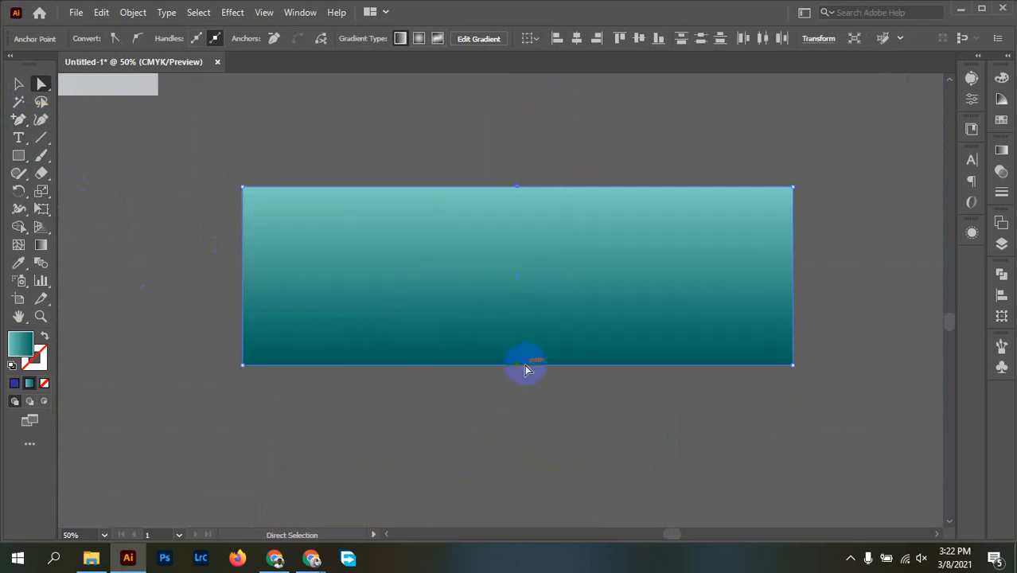
Pull both midpoints of the wide rectangle down and round their corners to about 12.69 in, forming a downward-curved band.
left_click_drag(520, 367, 518, 518)
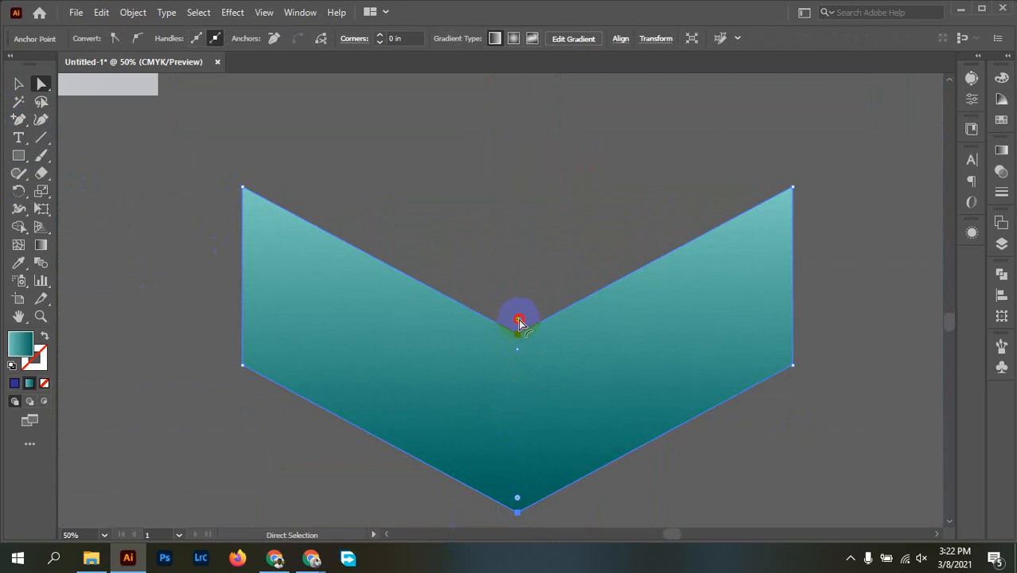
left_click_drag(518, 320, 541, 63)
left_click_drag(538, 335, 538, 158)
scroll(543, 274, "down", 3)
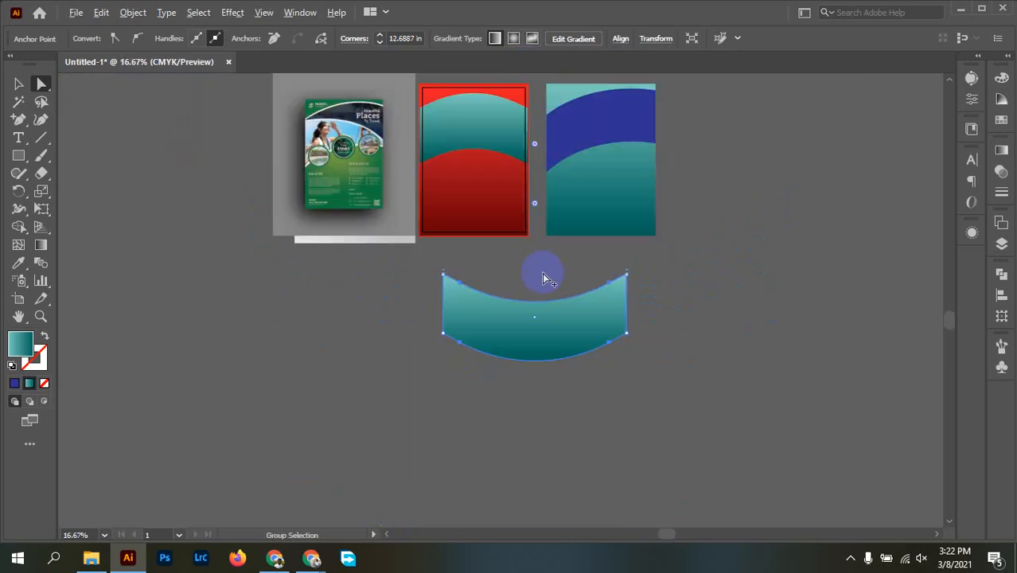
Move the downward-curved teal band out to the empty canvas right of the teal background.
left_click(681, 357)
key("v")
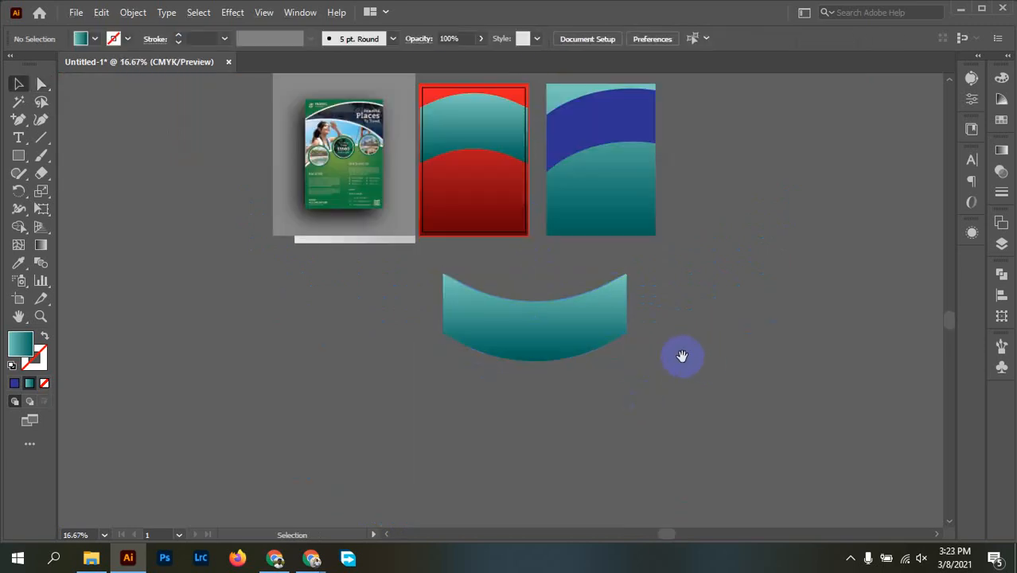
scroll(672, 434, "up", 3)
left_click_drag(564, 480, 886, 347)
scroll(613, 432, "left", 3)
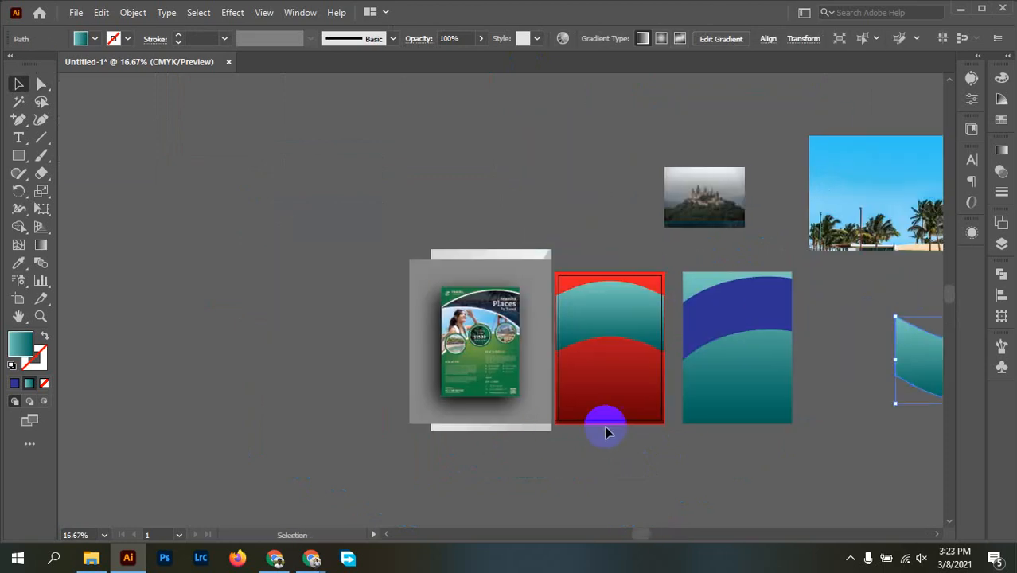
Copy the blue curved band on the teal background and paste the duplicate directly behind it.
scroll(637, 350, "up", 2)
scroll(517, 378, "right", 3)
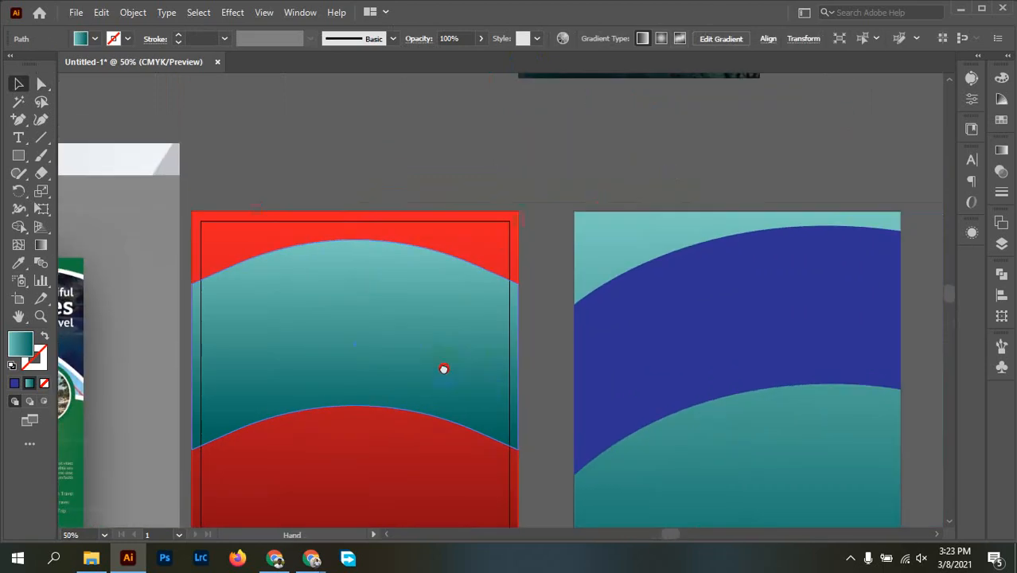
scroll(471, 368, "down", 1)
left_click_drag(521, 406, 658, 375)
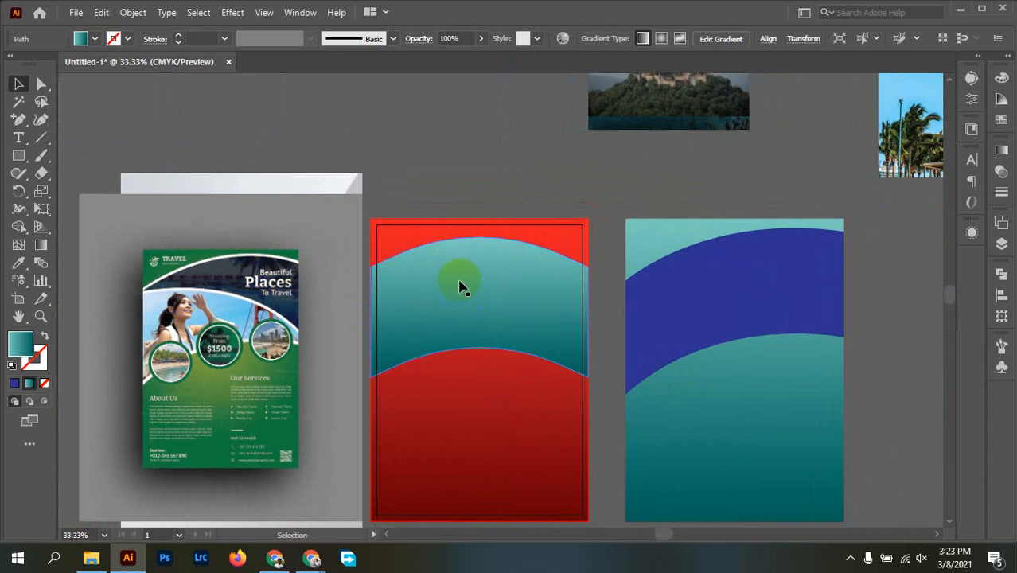
left_click(470, 294)
left_click_drag(524, 386, 489, 392)
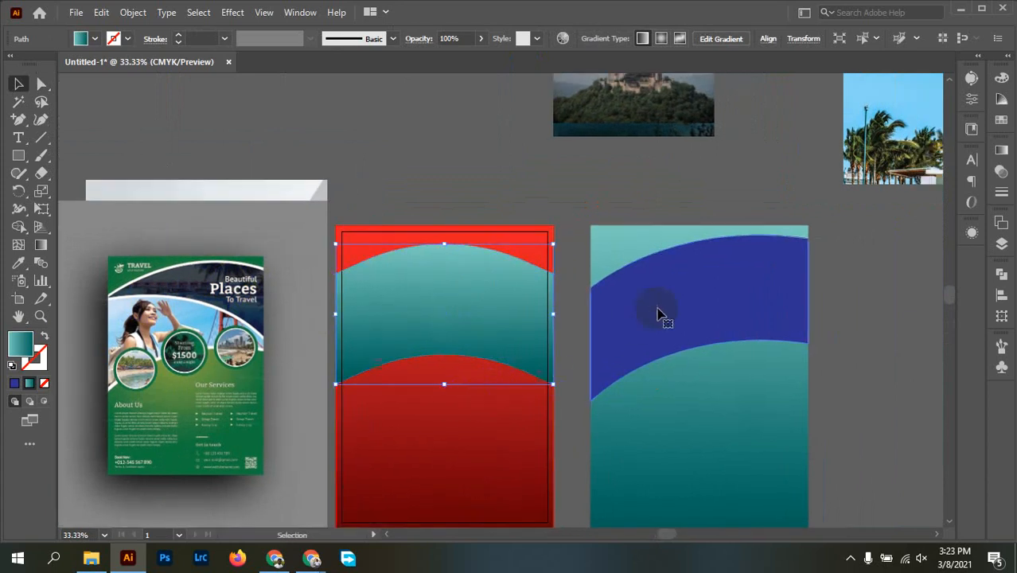
left_click(657, 313)
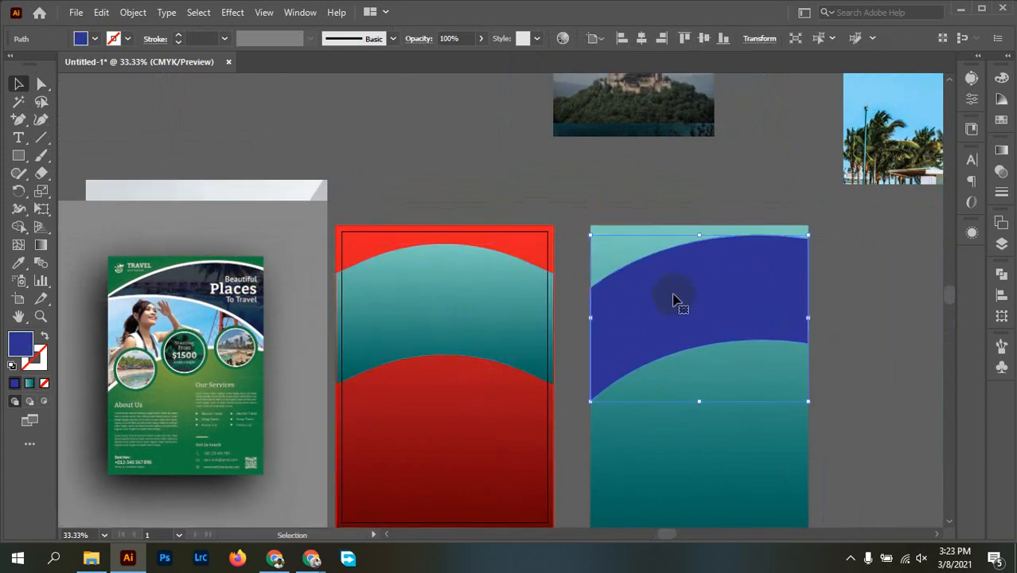
left_click(101, 12)
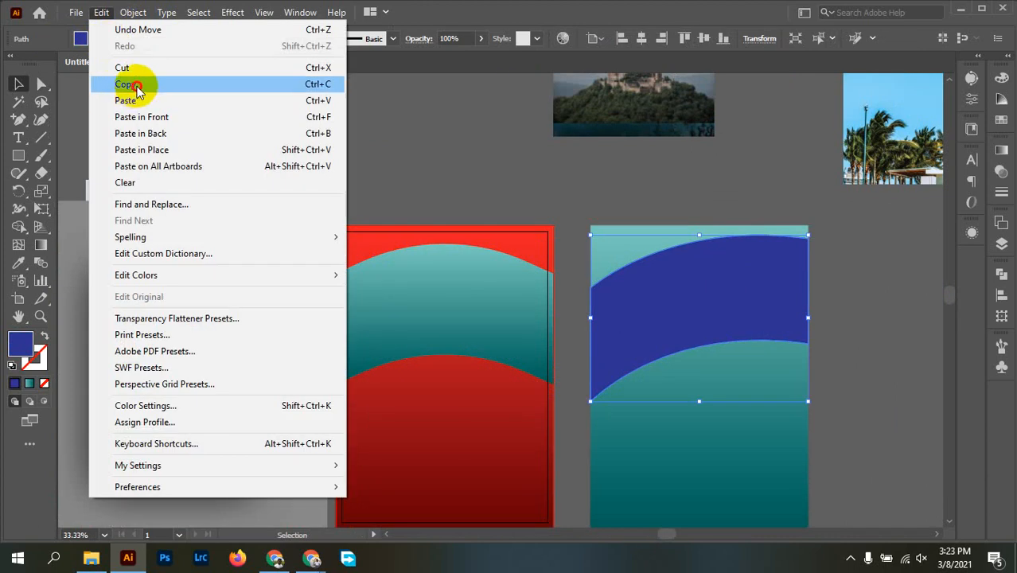
left_click(125, 85)
left_click(100, 12)
left_click(143, 134)
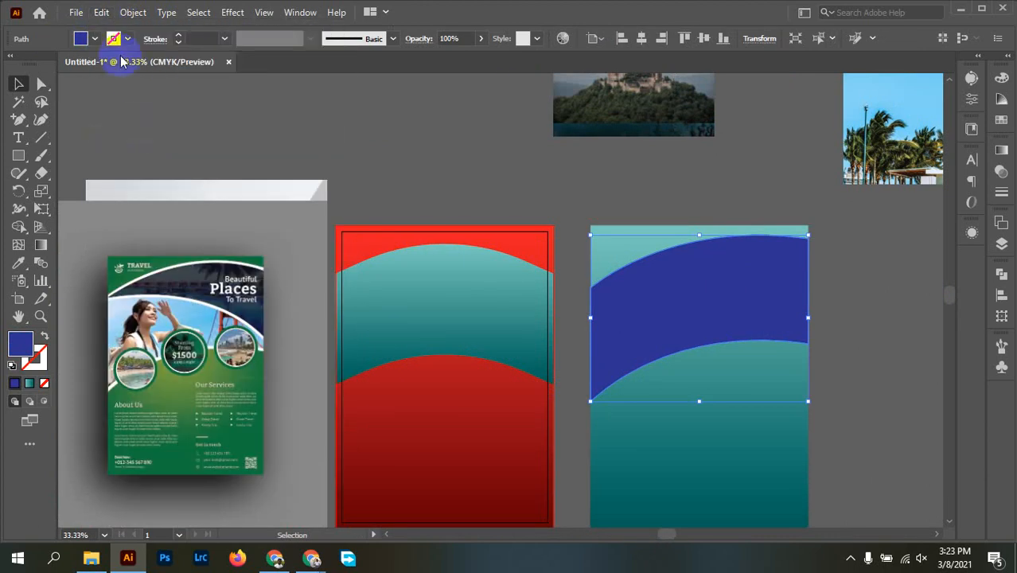
Fill the pasted copy behind the blue band with light gray.
left_click(80, 38)
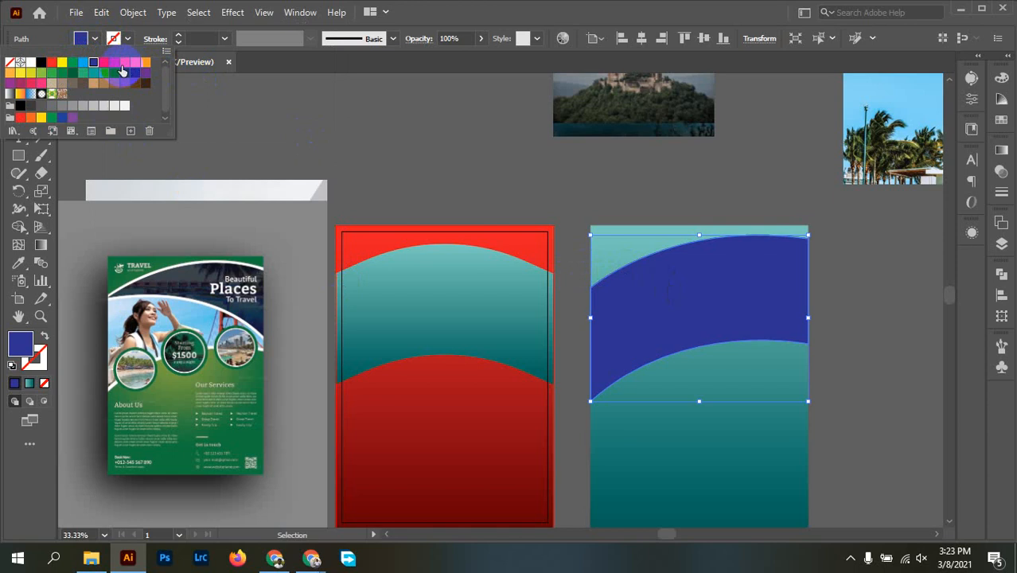
left_click(112, 106)
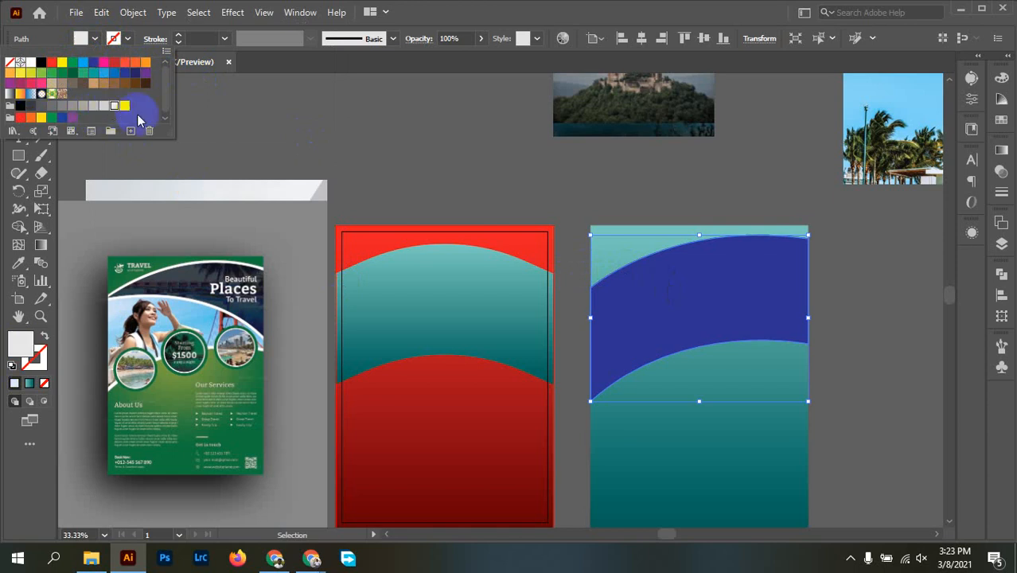
left_click(854, 280)
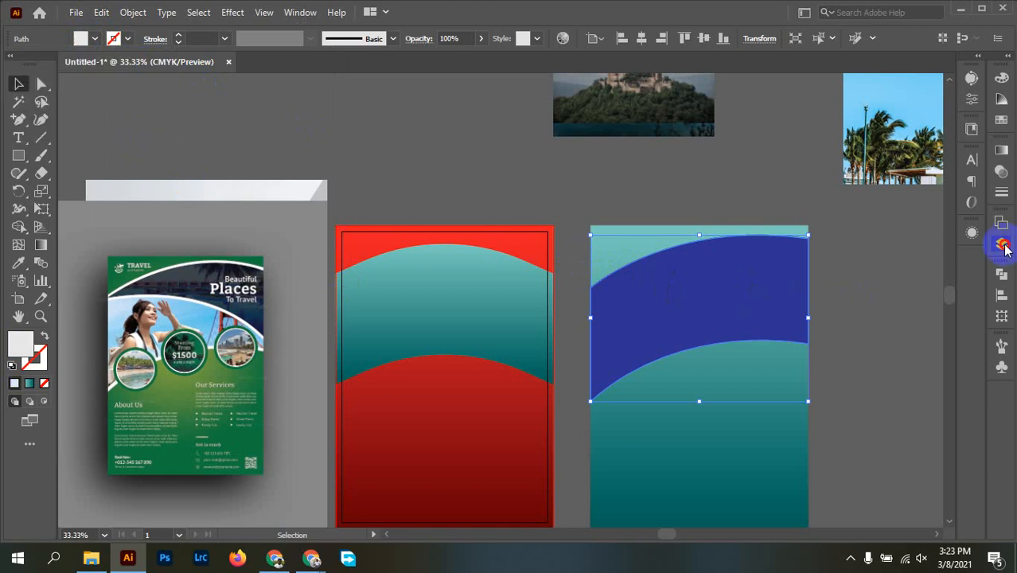
Expand Layer 1's object list, lock and unlock the light gray band copy, and select that copy.
left_click(1003, 246)
left_click(852, 240)
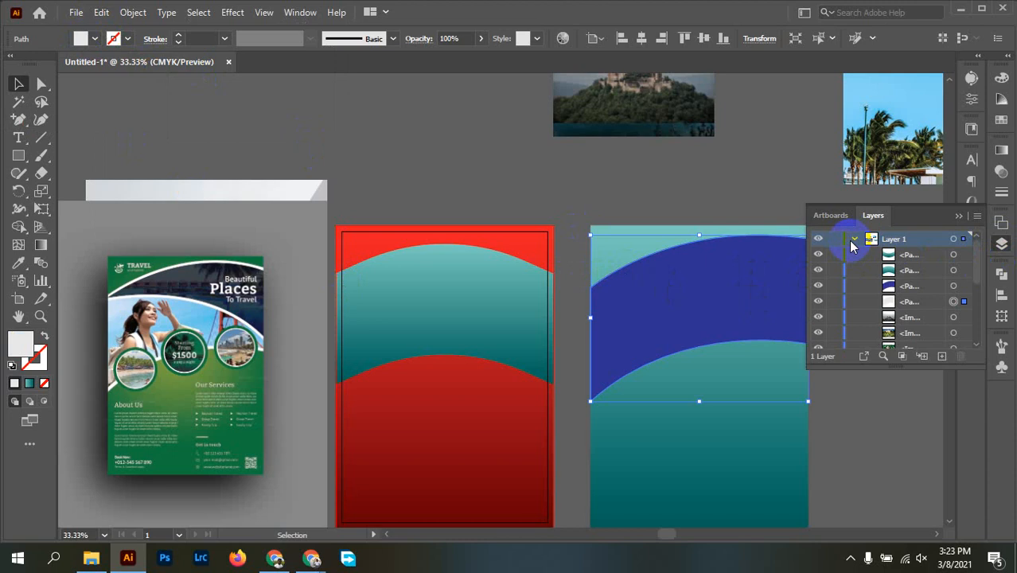
left_click(817, 309)
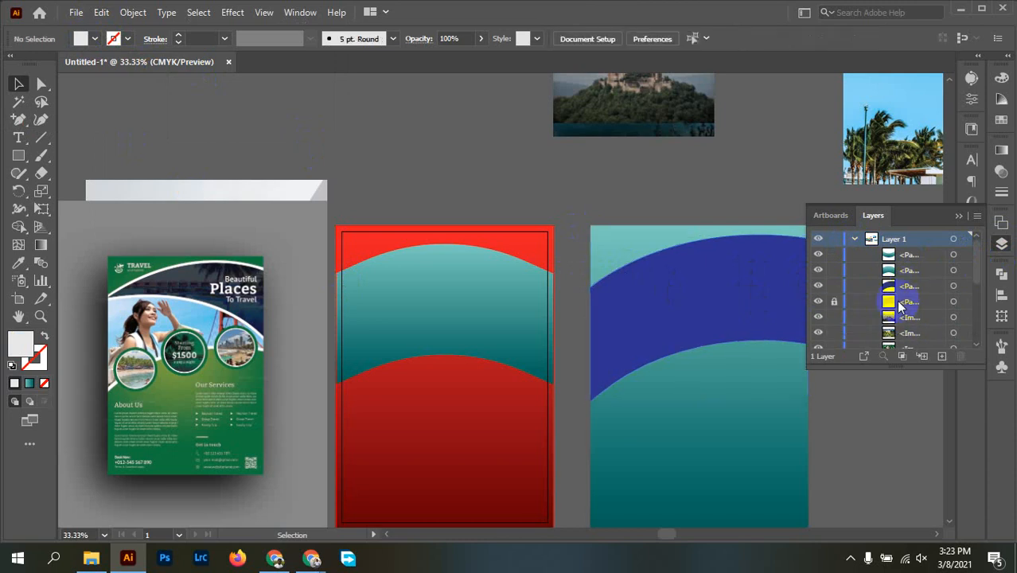
left_click(835, 301)
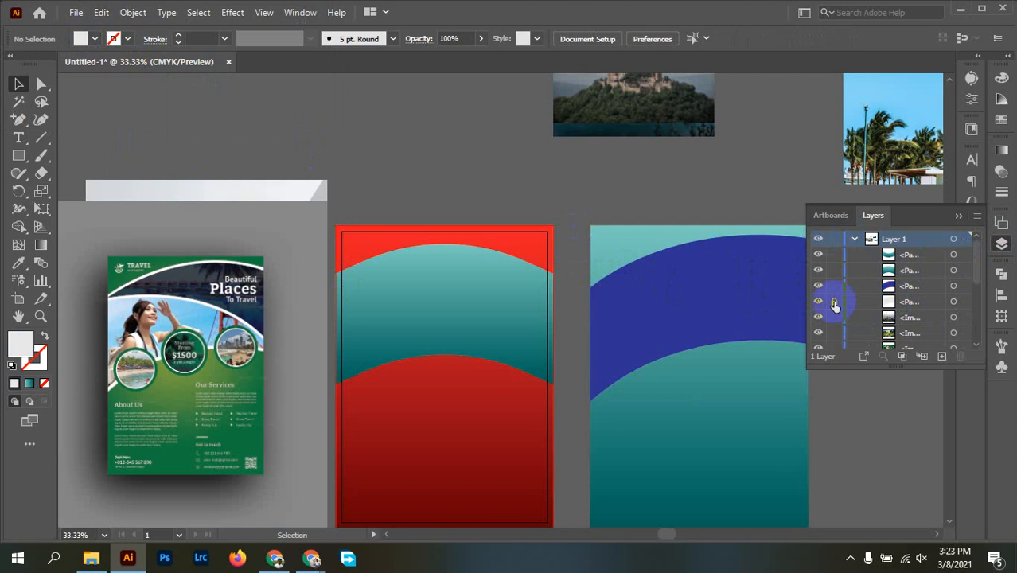
left_click(954, 301)
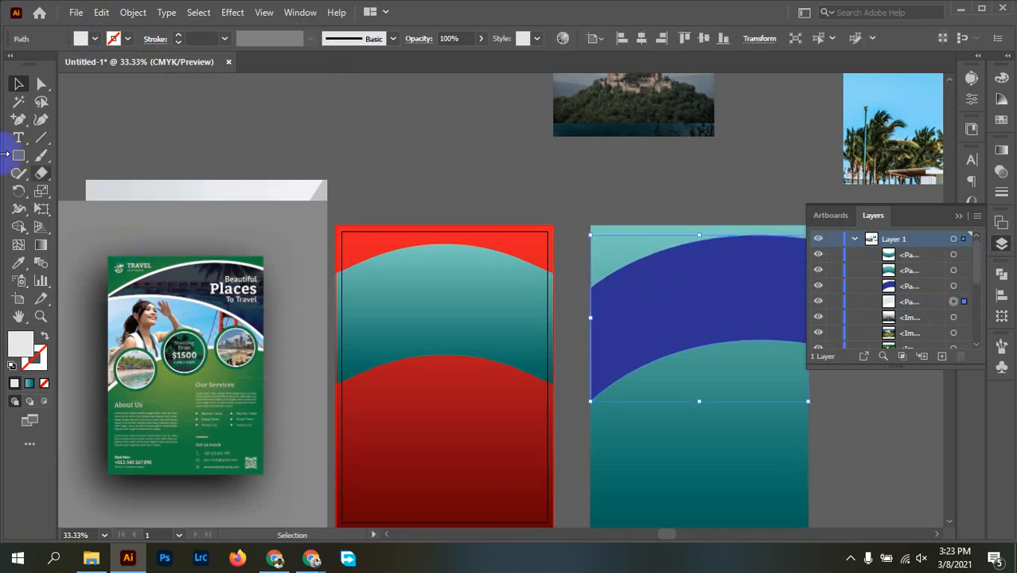
Try light blue and red fills on the copy behind the blue band and settle on orange.
left_click(94, 39)
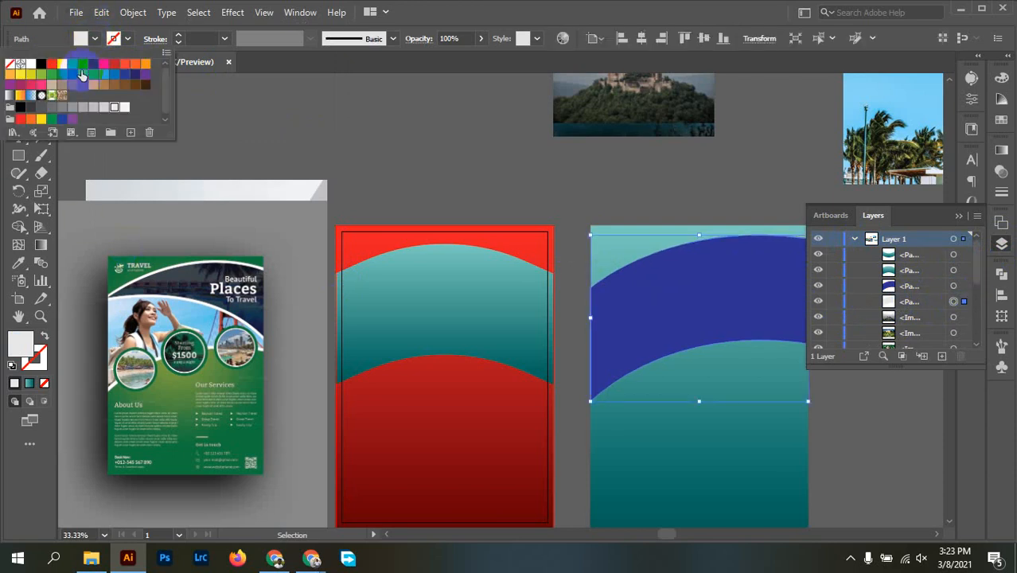
left_click(83, 65)
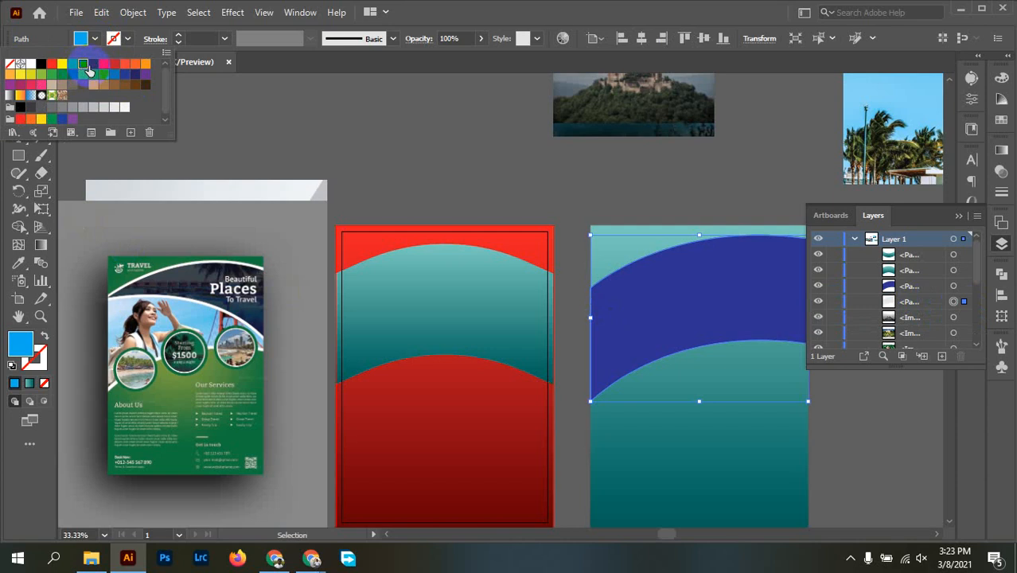
left_click(112, 68)
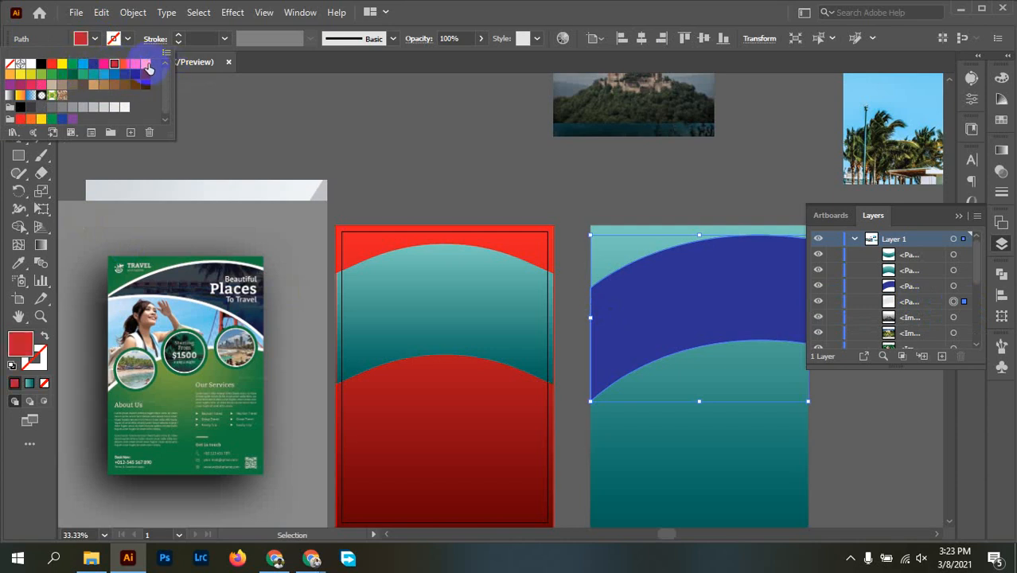
left_click(144, 64)
left_click(462, 199)
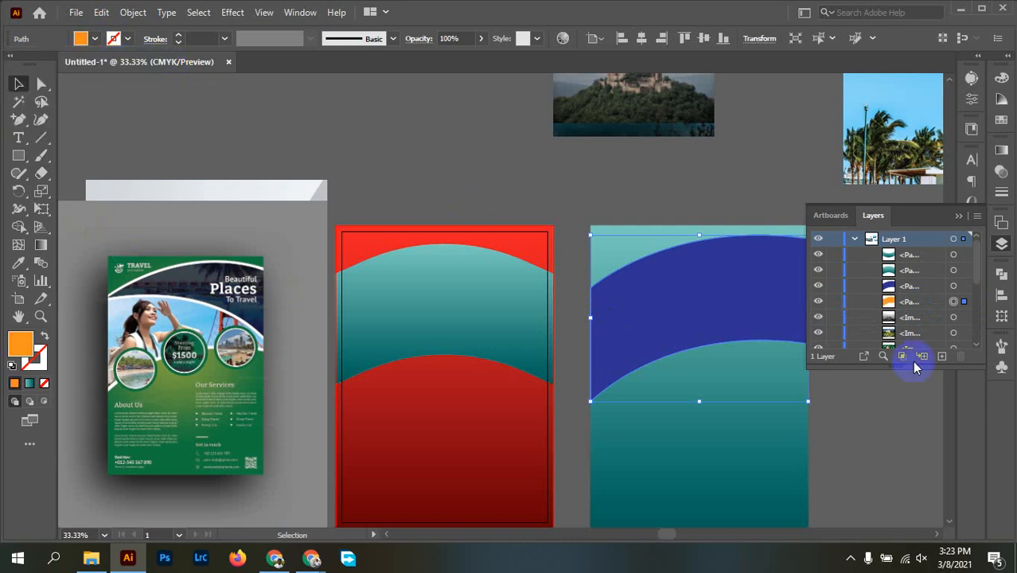
Lock and hide the orange band copy in Layer 1 and select the arched teal band on the red rectangle.
left_click(838, 304)
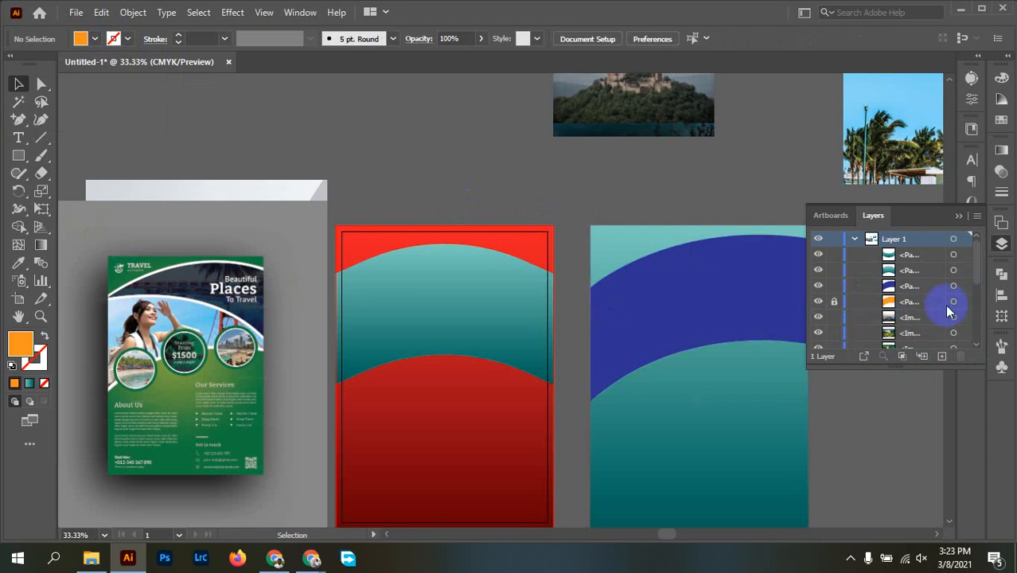
left_click(819, 303)
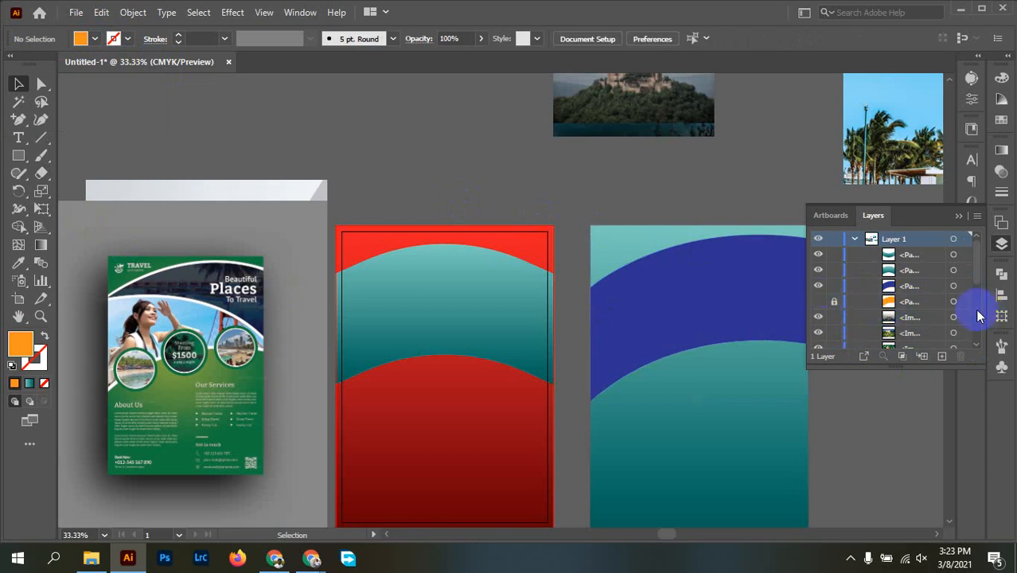
left_click(440, 282)
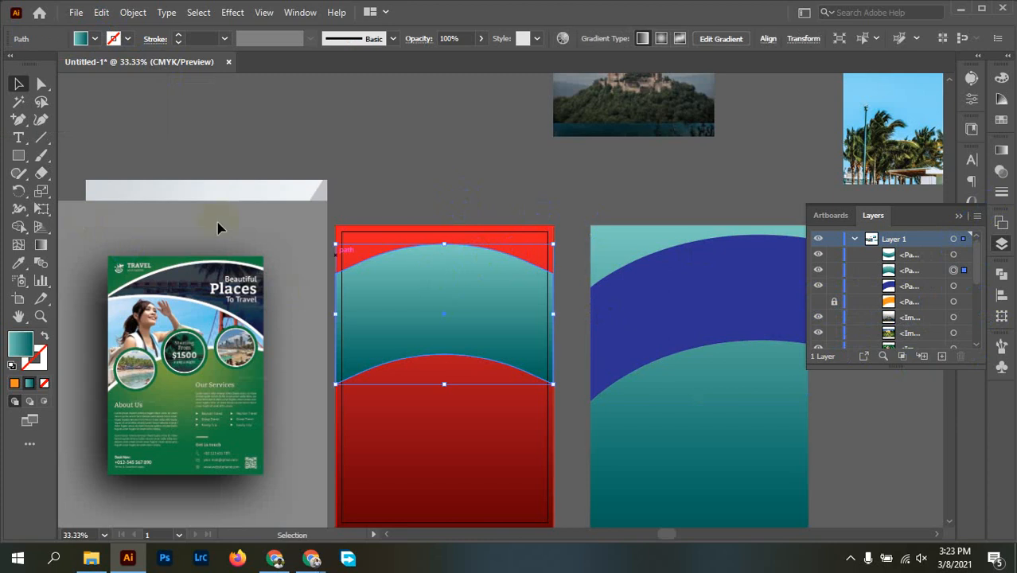
Paste a copy of the arched teal band behind the original and fill the copy with dark green.
left_click(101, 12)
left_click(128, 84)
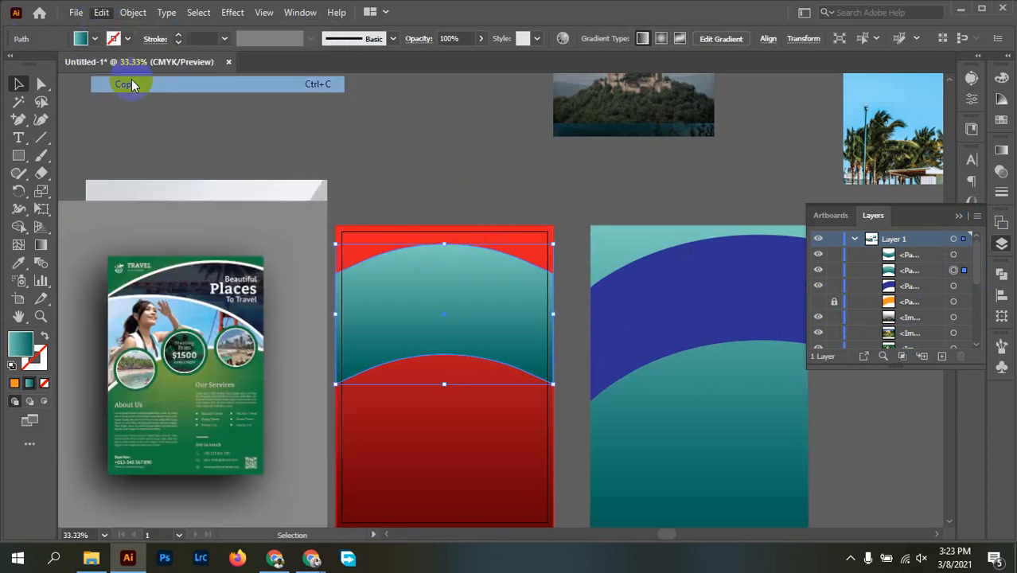
left_click(101, 11)
left_click(154, 135)
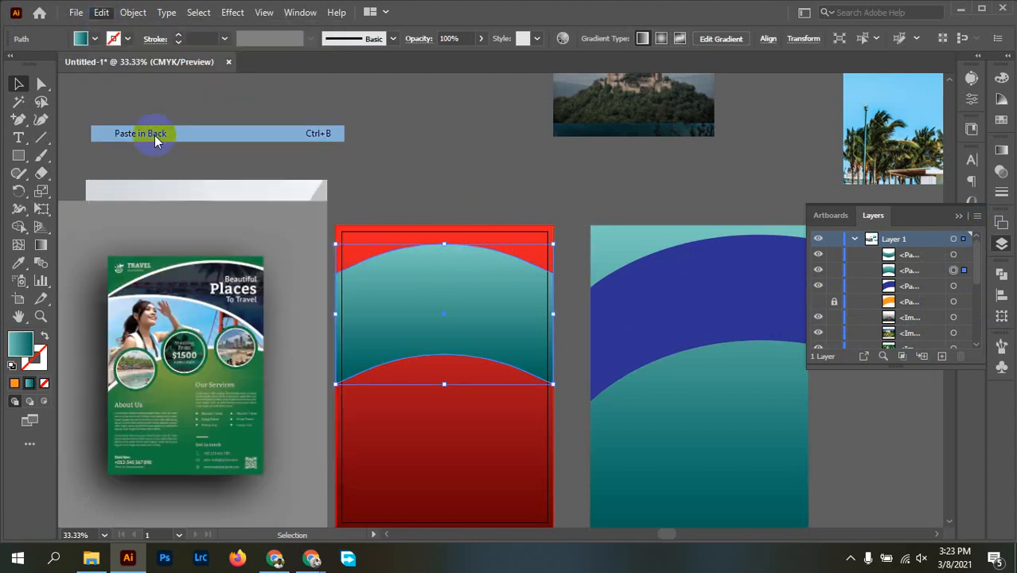
left_click(80, 38)
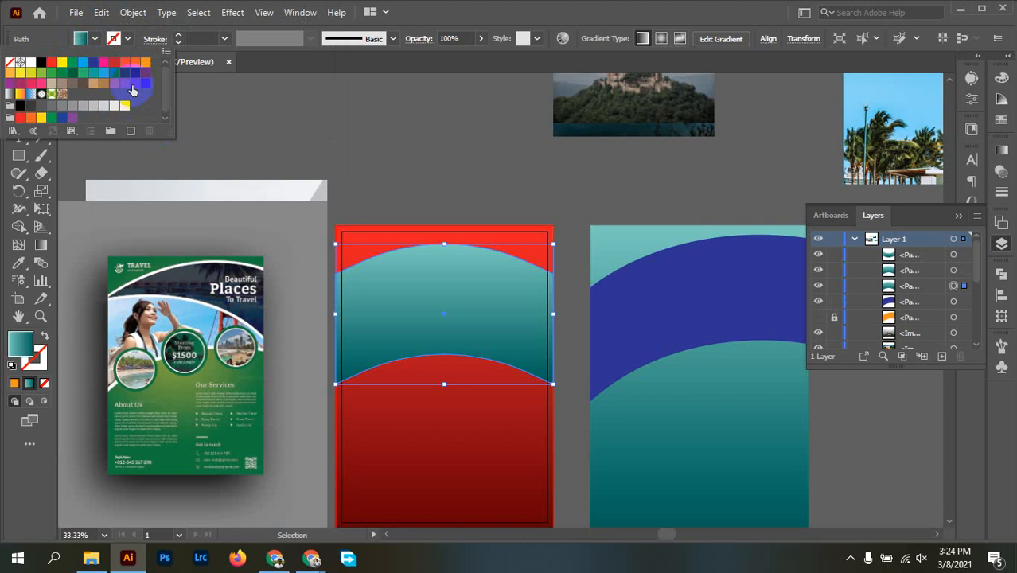
left_click(73, 76)
left_click(73, 75)
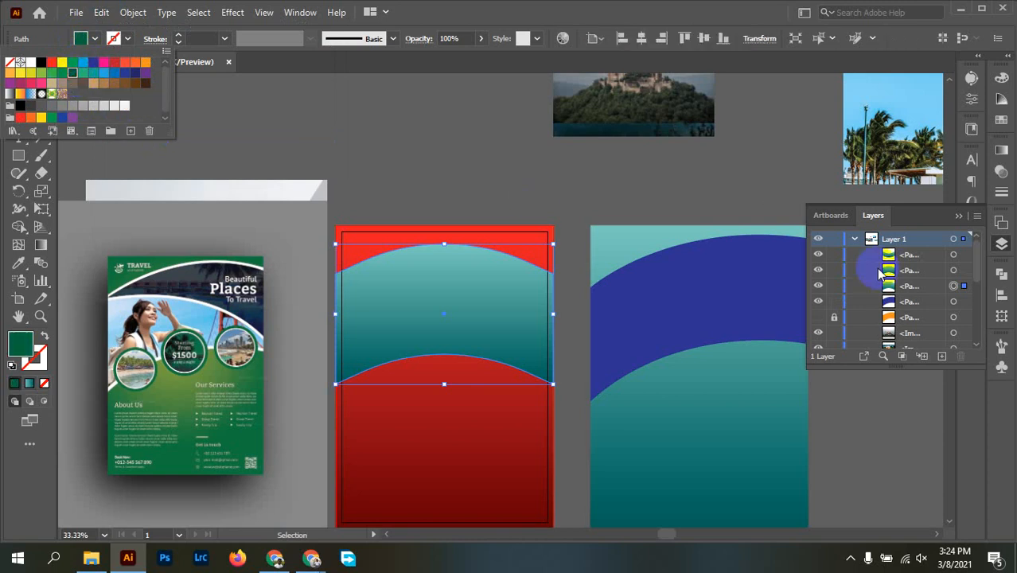
Lock and hide the dark green band copy in Layer 1.
left_click(318, 125)
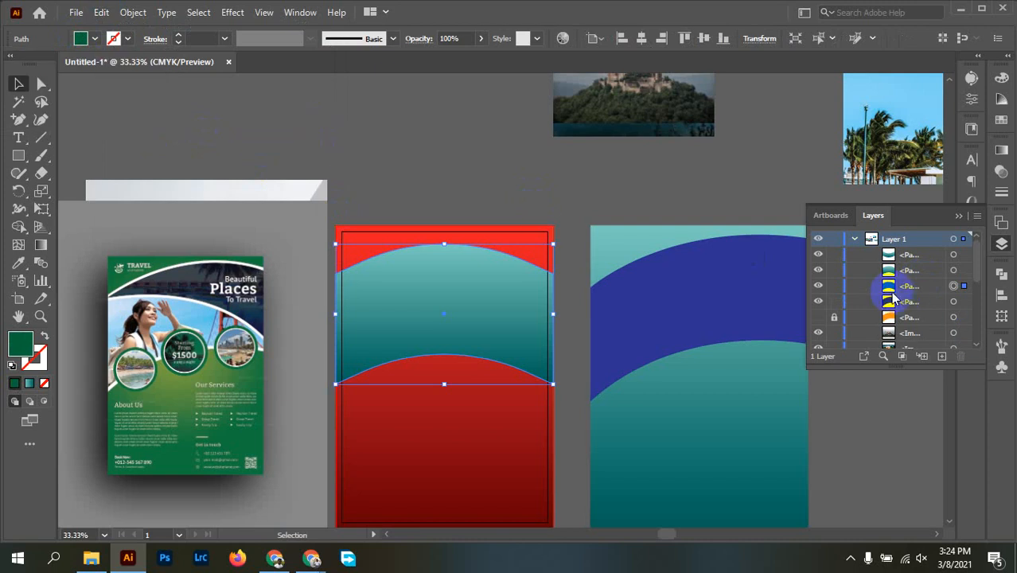
left_click(819, 286)
left_click(833, 286)
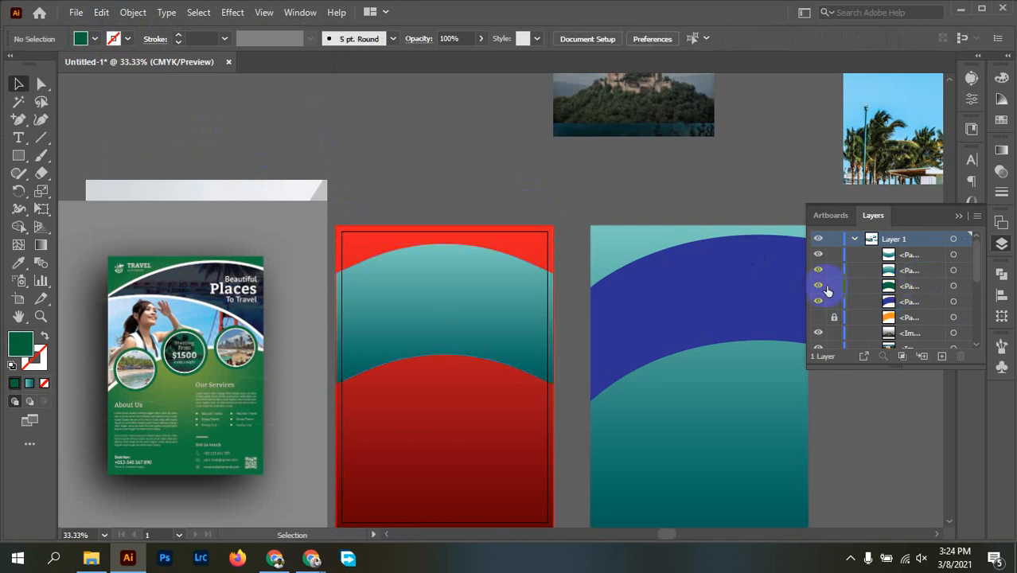
left_click(818, 285)
Start a Pen tool path at the upper-left corner of the arched teal band.
left_click_drag(535, 218, 611, 227)
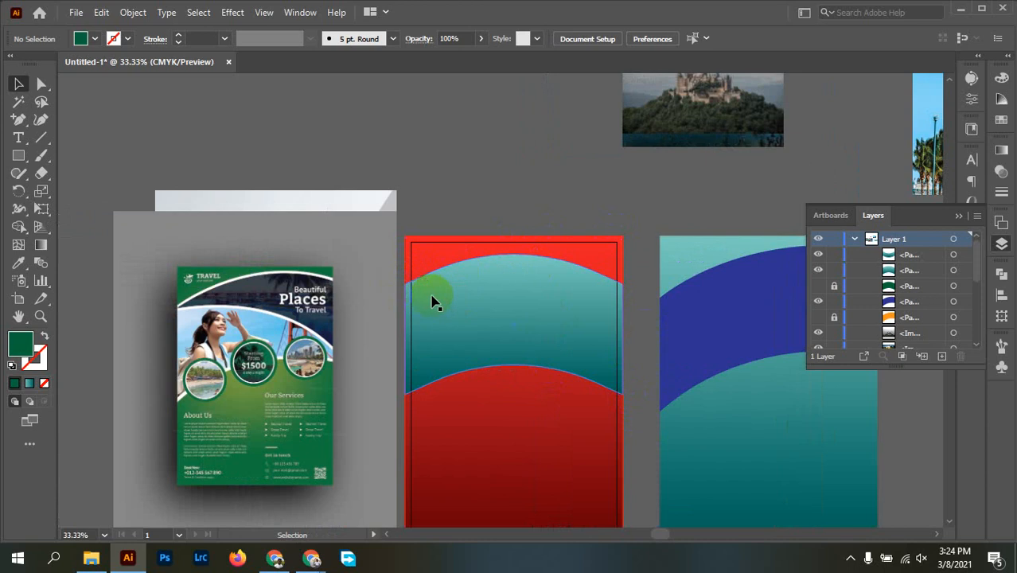
scroll(431, 295, "up", 2)
left_click_drag(679, 372, 590, 305)
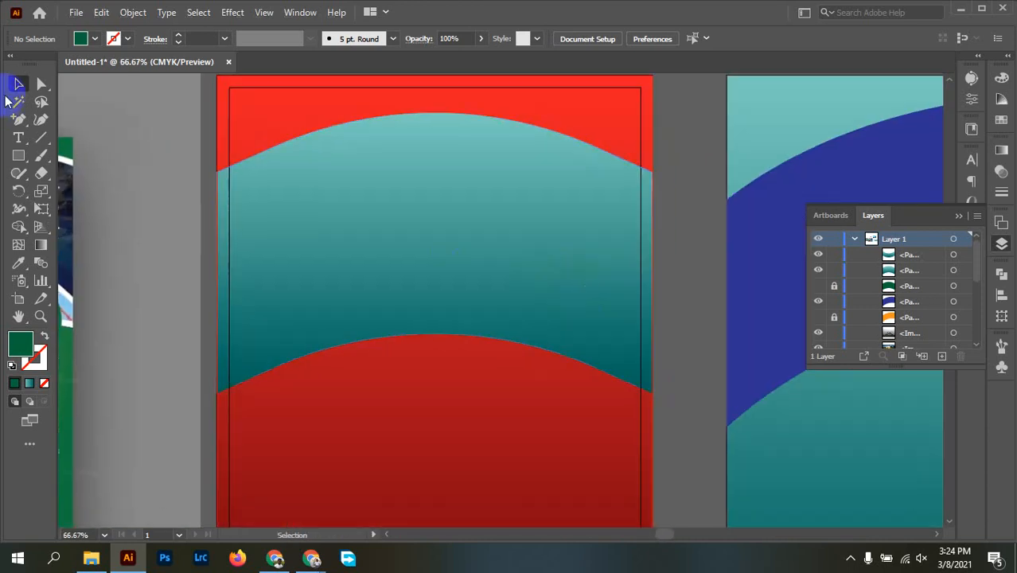
left_click(19, 125)
left_click_drag(18, 131, 83, 120)
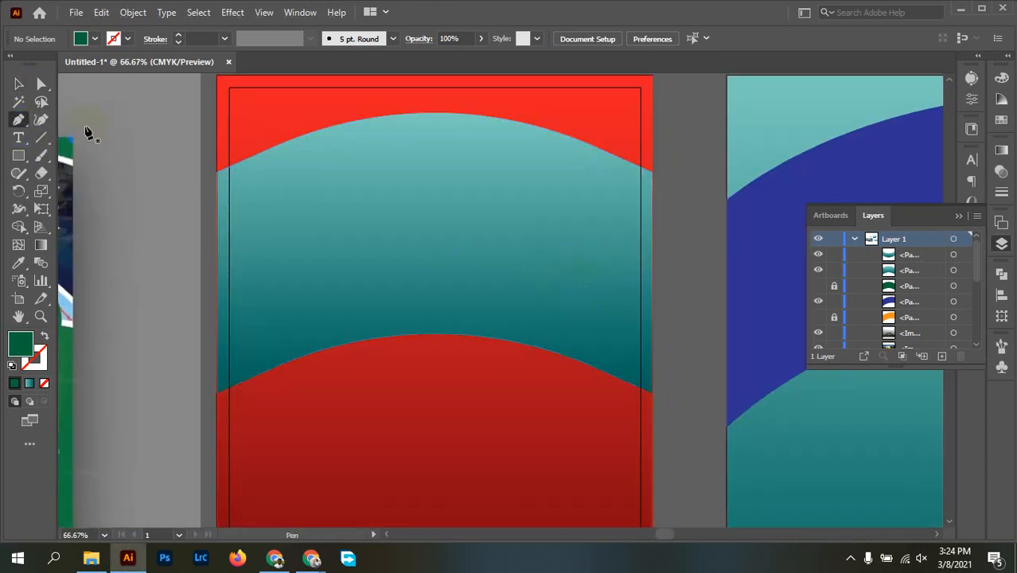
left_click(218, 175)
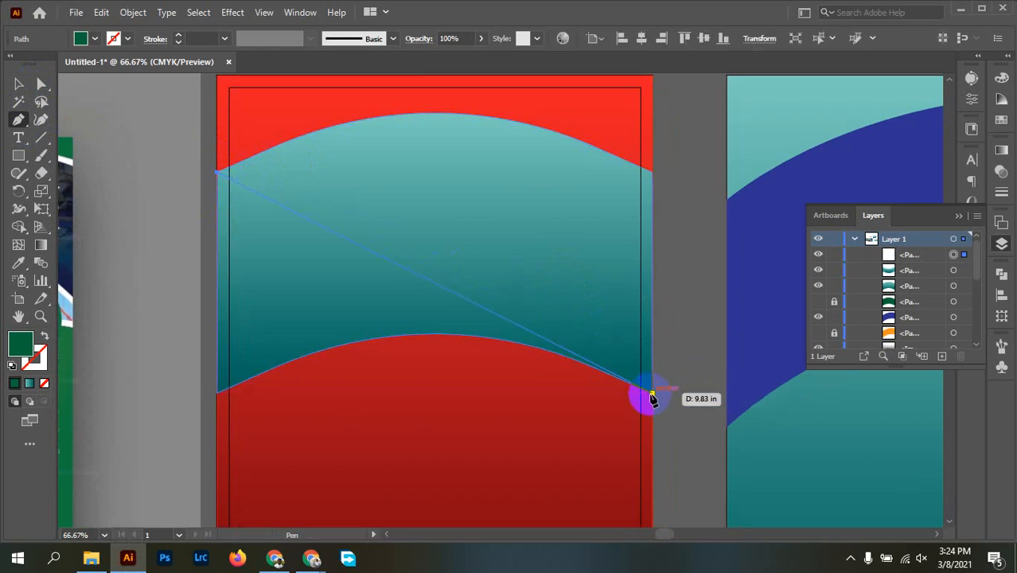
left_click_drag(652, 397, 673, 516)
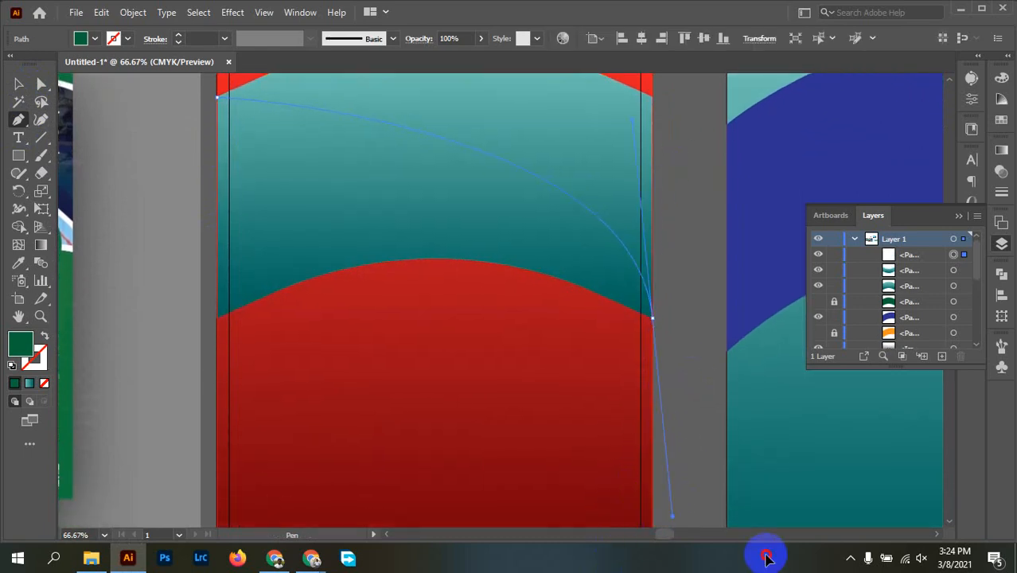
left_click_drag(767, 557, 698, 444)
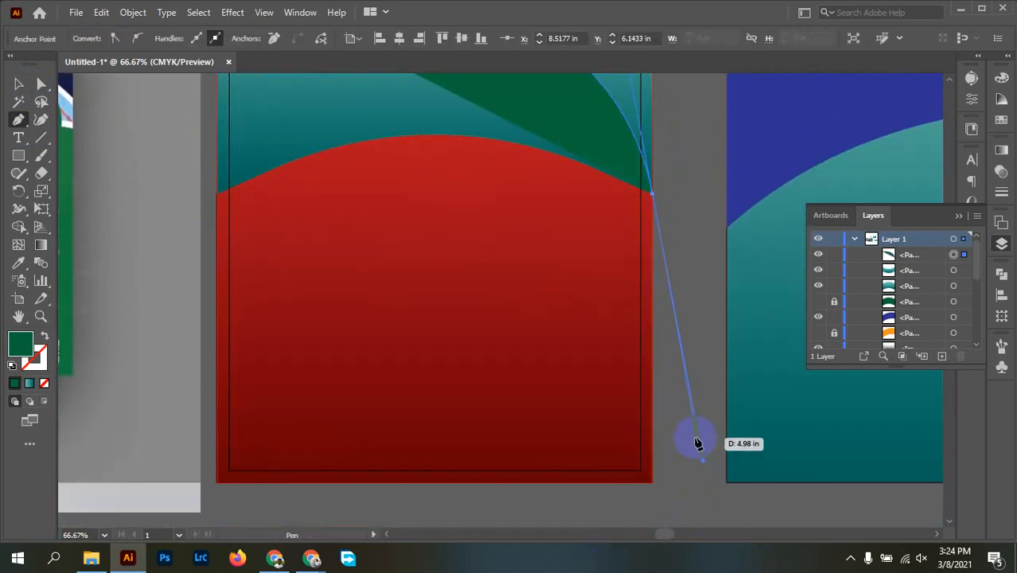
key("ctrl+minus")
key("ctrl+minus")
left_click_drag(572, 277, 579, 418)
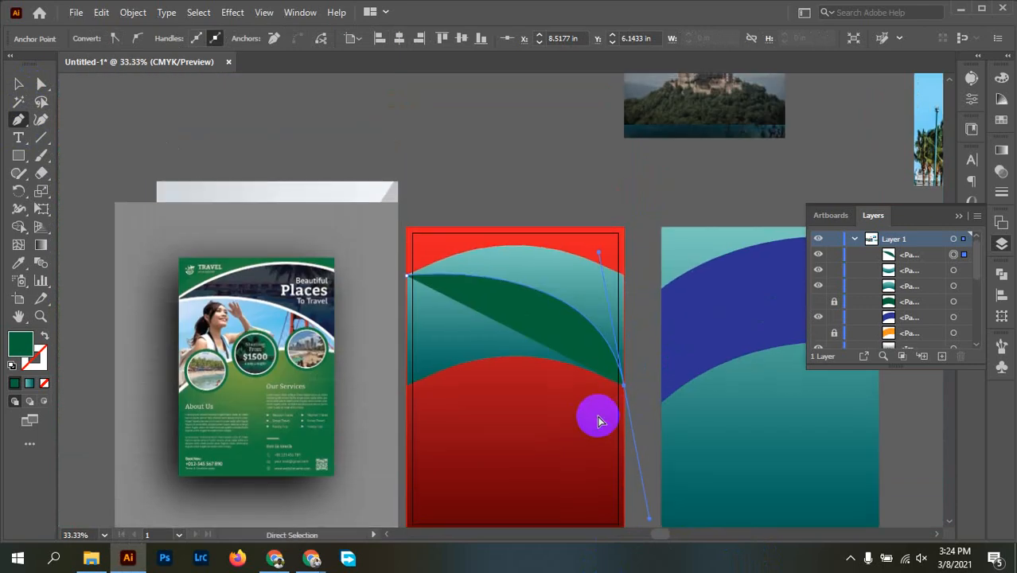
key("ctrl+z")
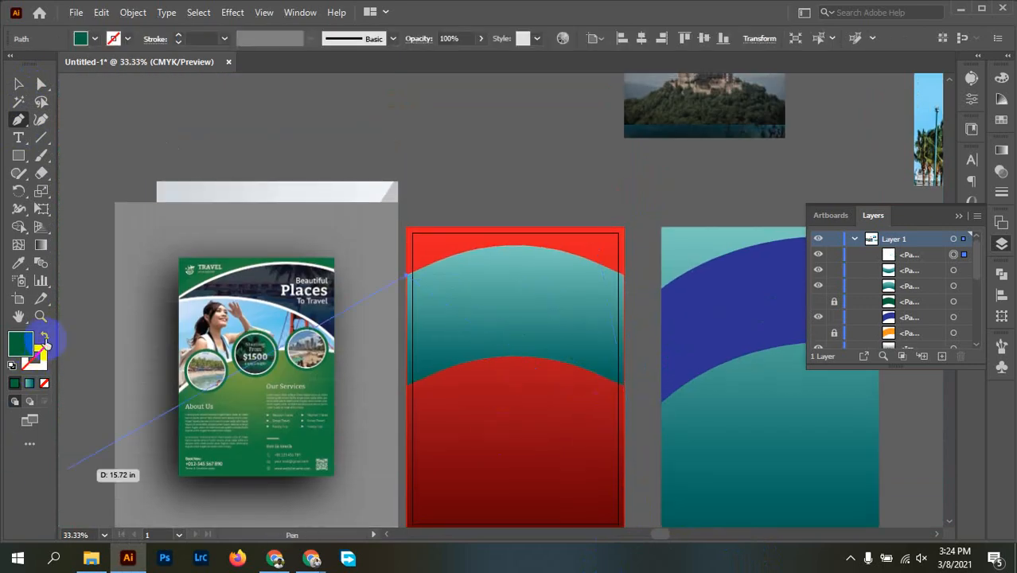
Swap the path's fill and stroke and draw a curved segment to the teal band's lower-right corner.
left_click(45, 340)
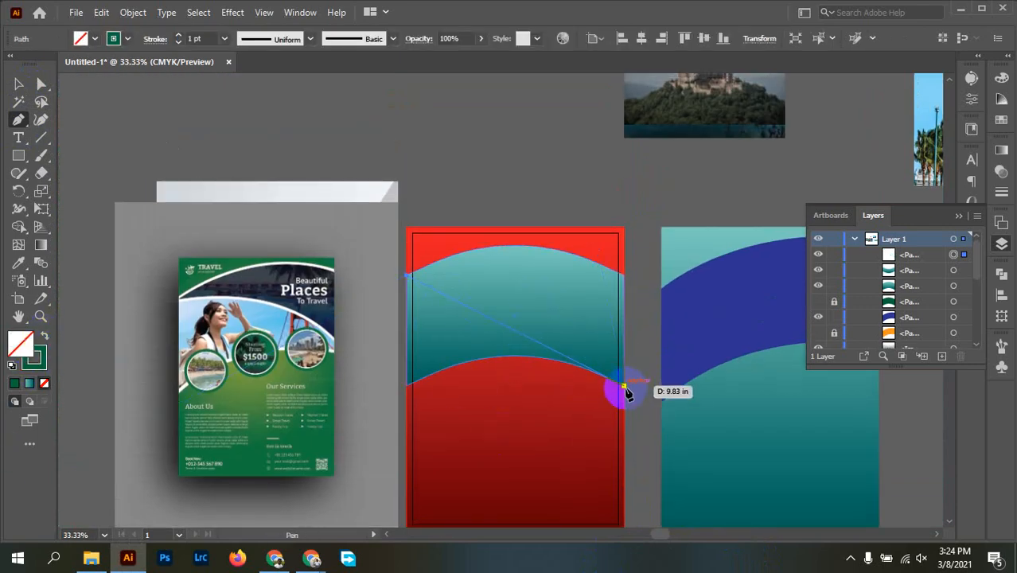
left_click_drag(624, 386, 629, 478)
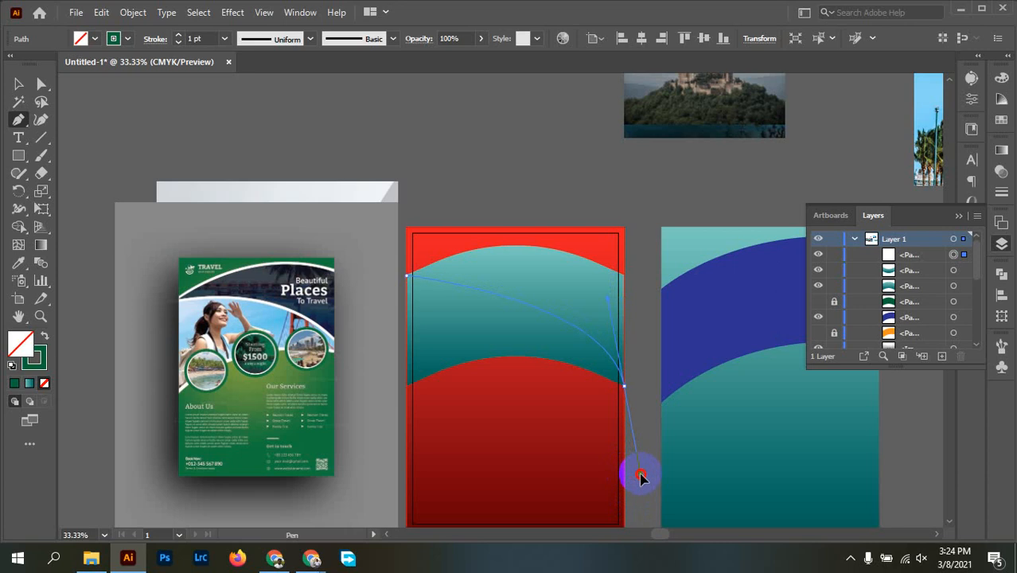
left_click_drag(642, 478, 102, 418)
Try to close the Pen path with a curve along the teal band's upper edge.
scroll(644, 479, "up", 4)
scroll(685, 226, "down", 4)
scroll(677, 238, "up", 3)
scroll(700, 319, "up", 2)
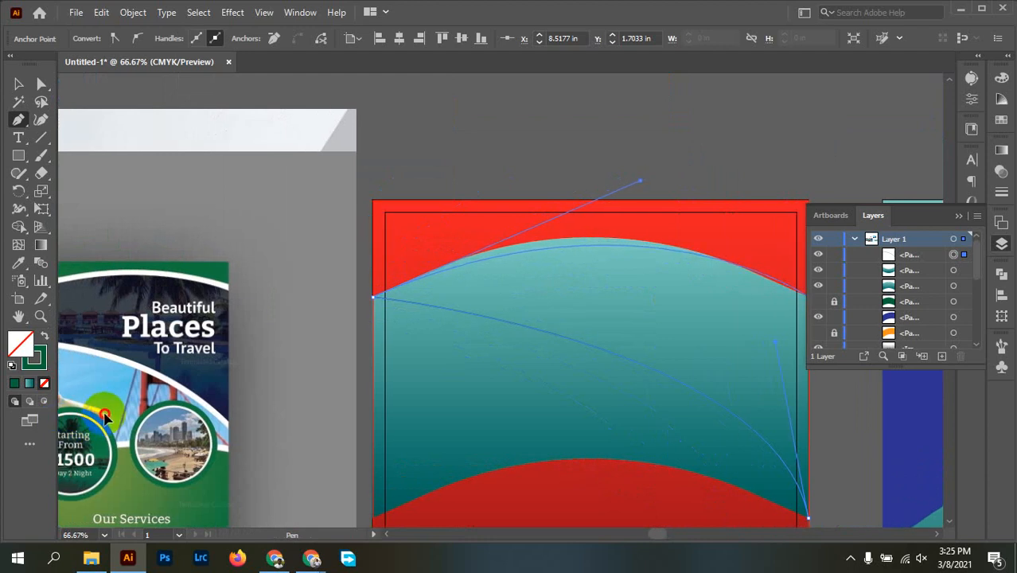
left_click_drag(104, 415, 130, 434)
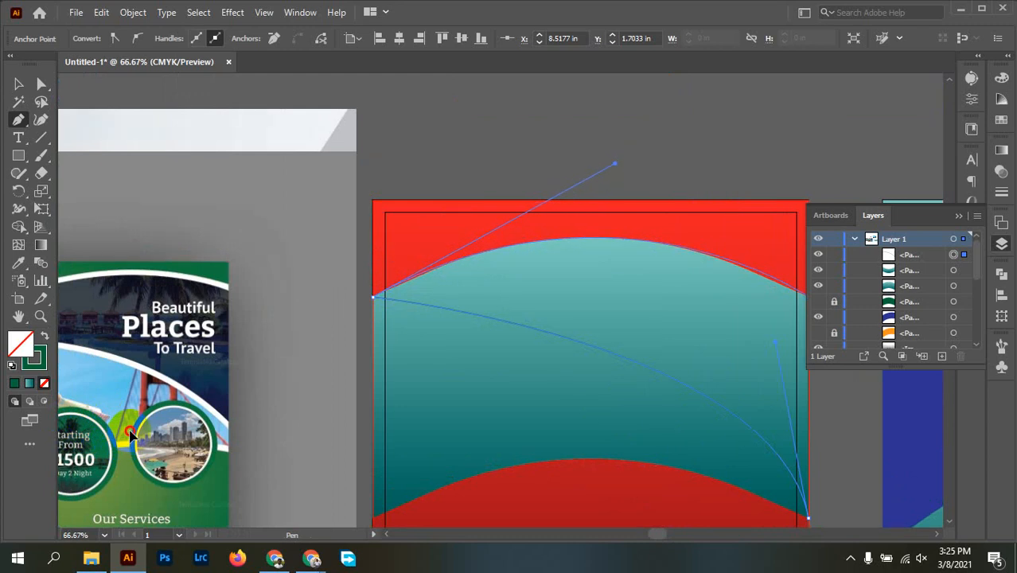
left_click_drag(129, 434, 130, 434)
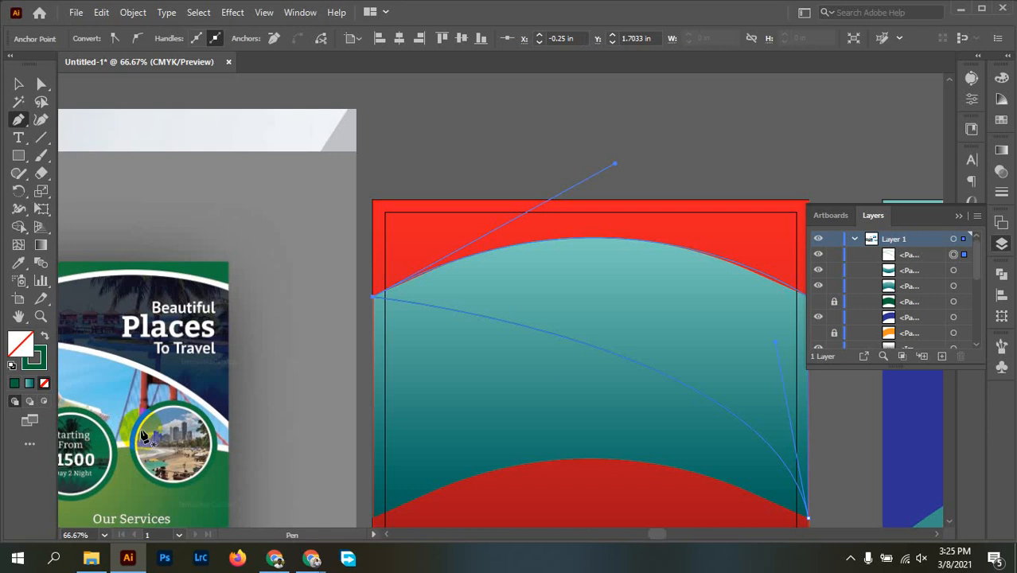
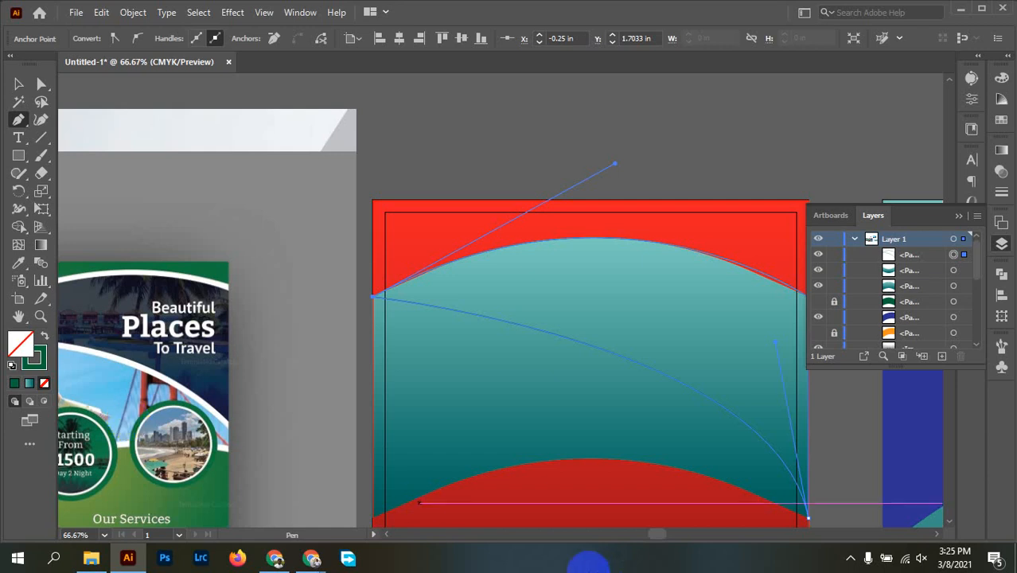
left_click(850, 558)
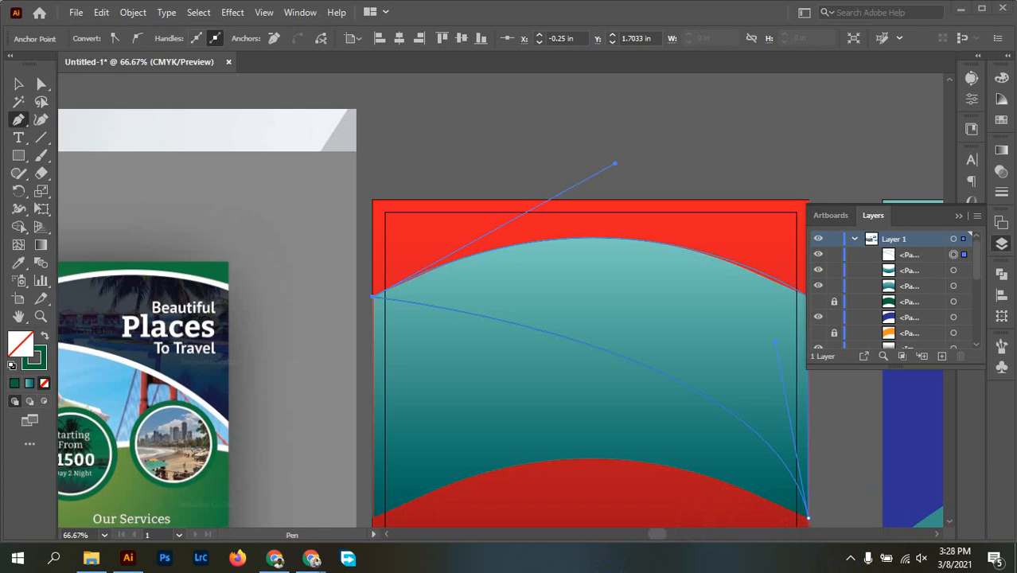
left_click(669, 325, "ctrl")
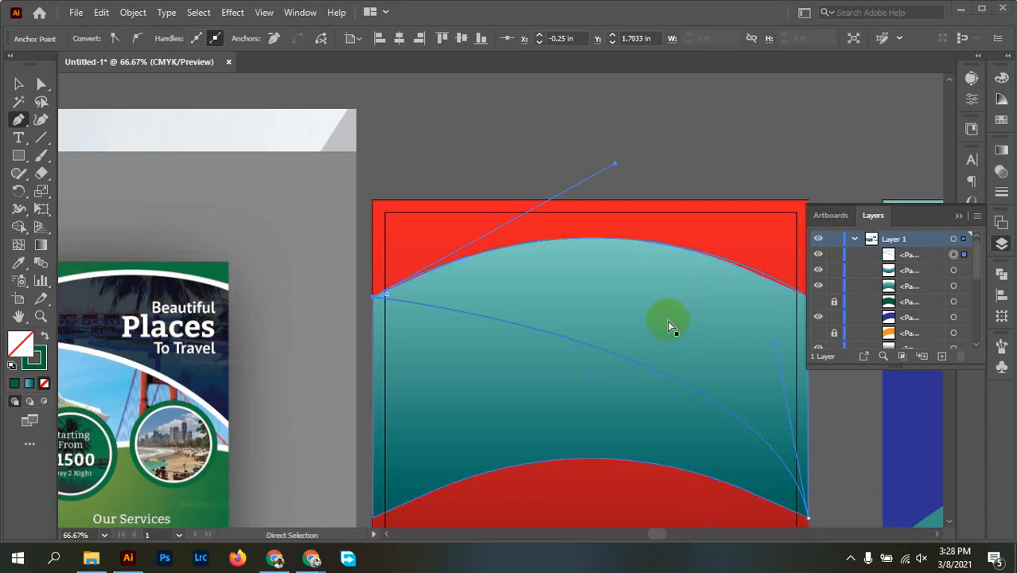
left_click(1001, 244)
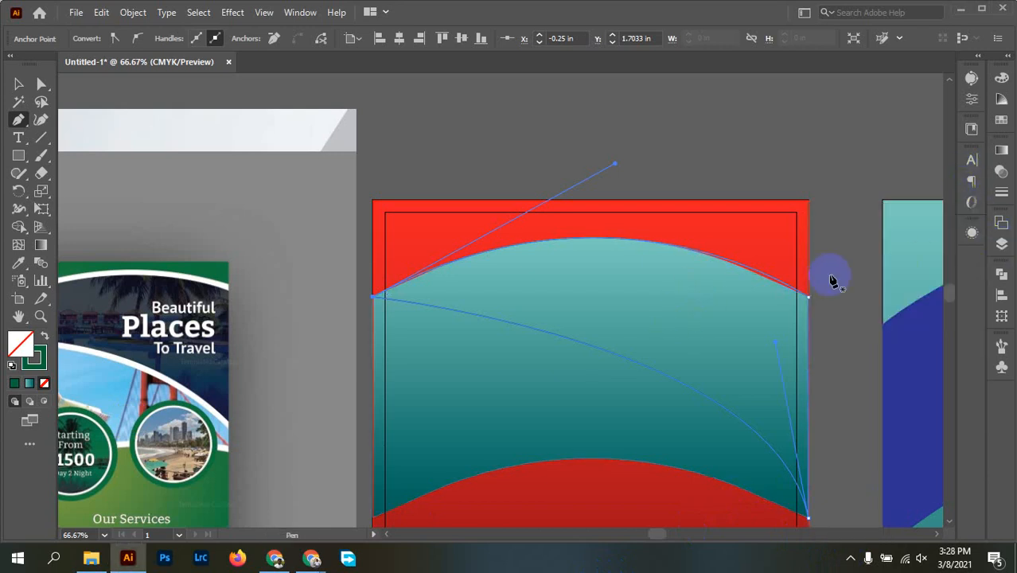
left_click(827, 278)
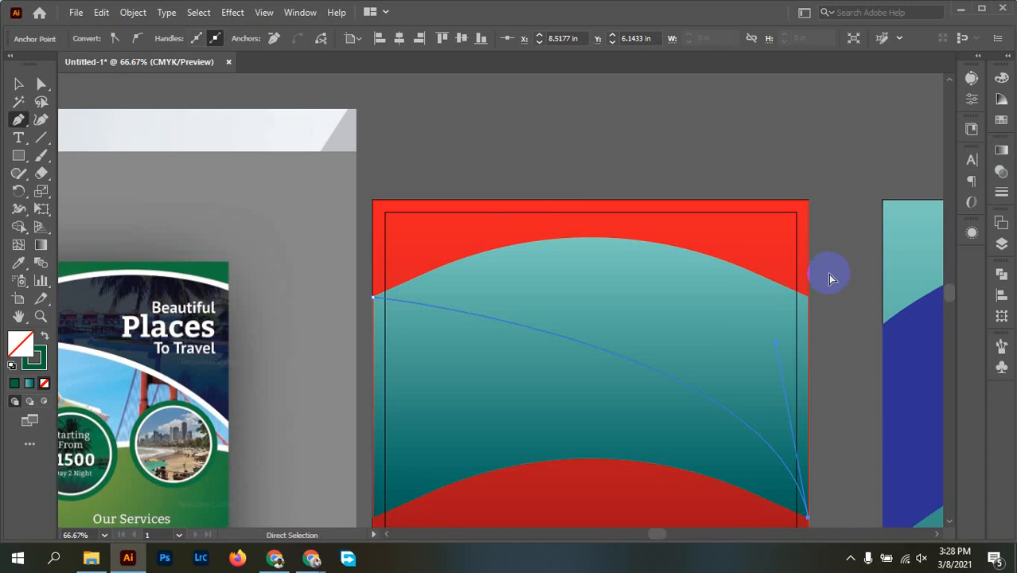
Set the stroke weight of the diagonal curve across the teal band to 0.
left_click(18, 83)
left_click_drag(816, 354, 659, 250)
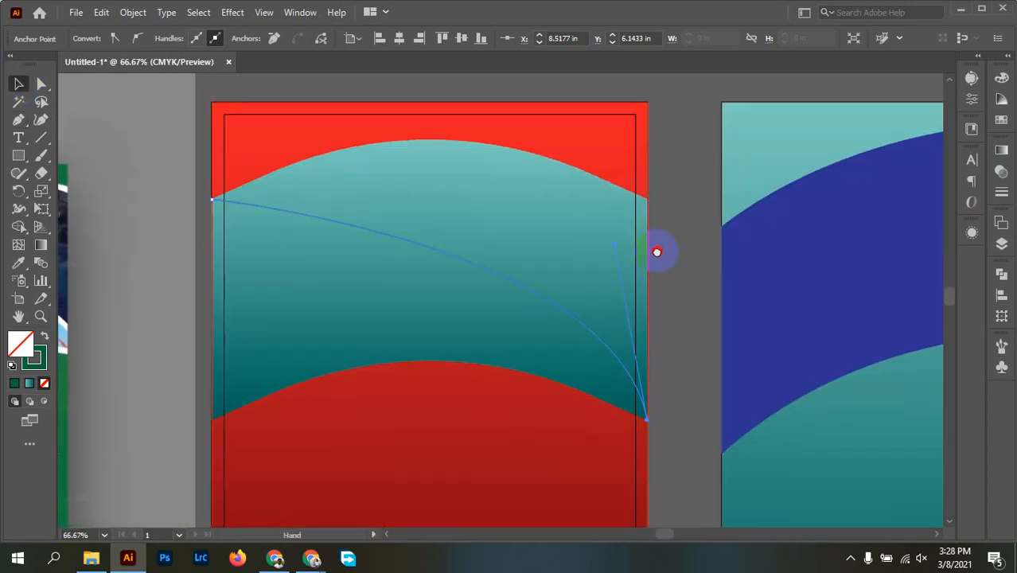
left_click(668, 231)
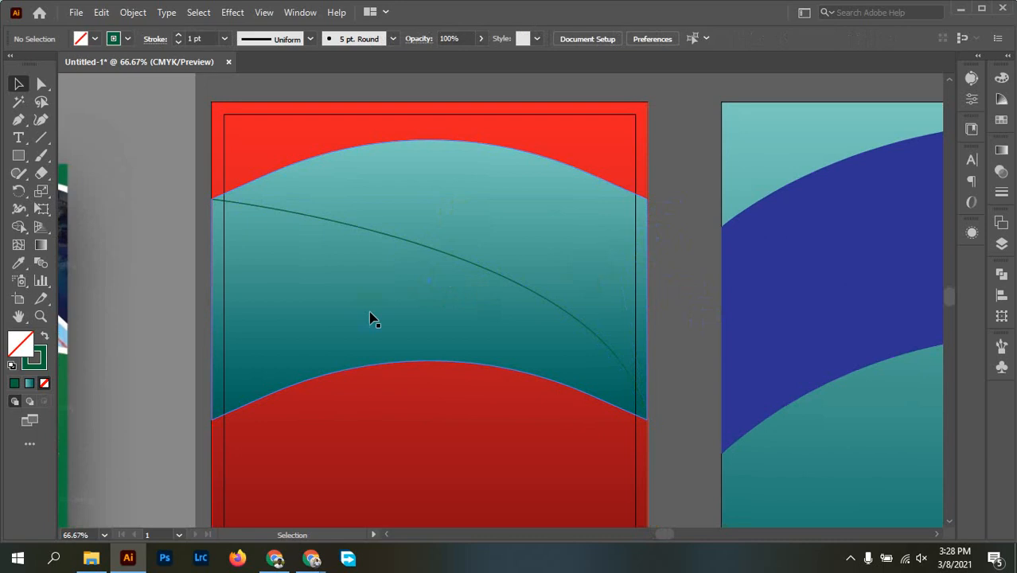
left_click(460, 261)
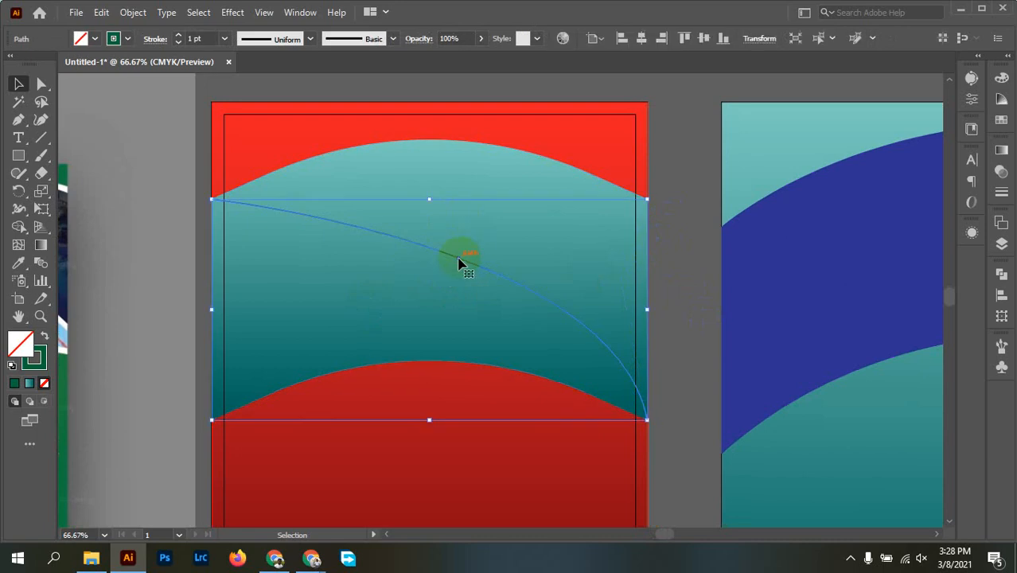
left_click(201, 39)
left_click(224, 38)
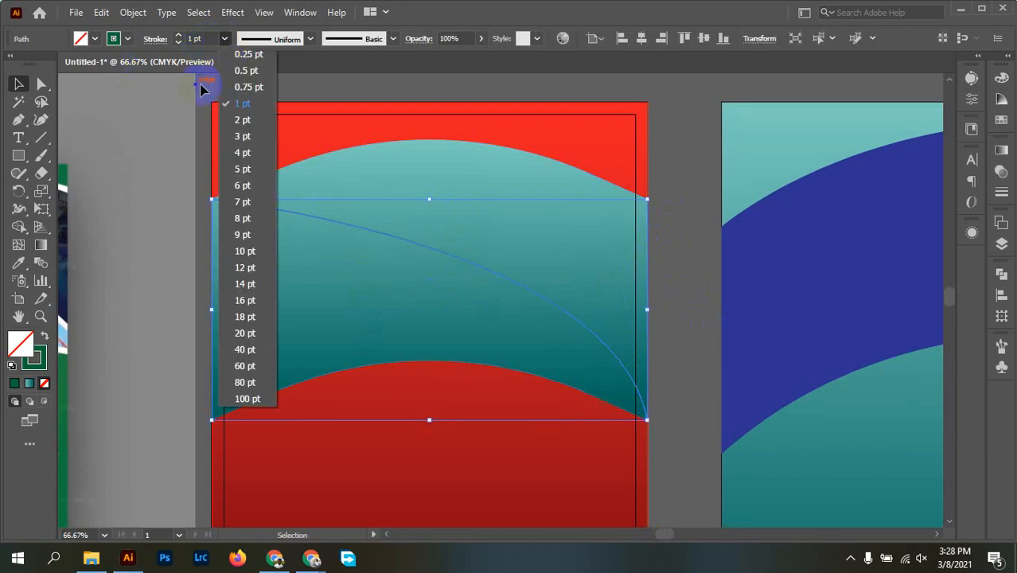
left_click(202, 38)
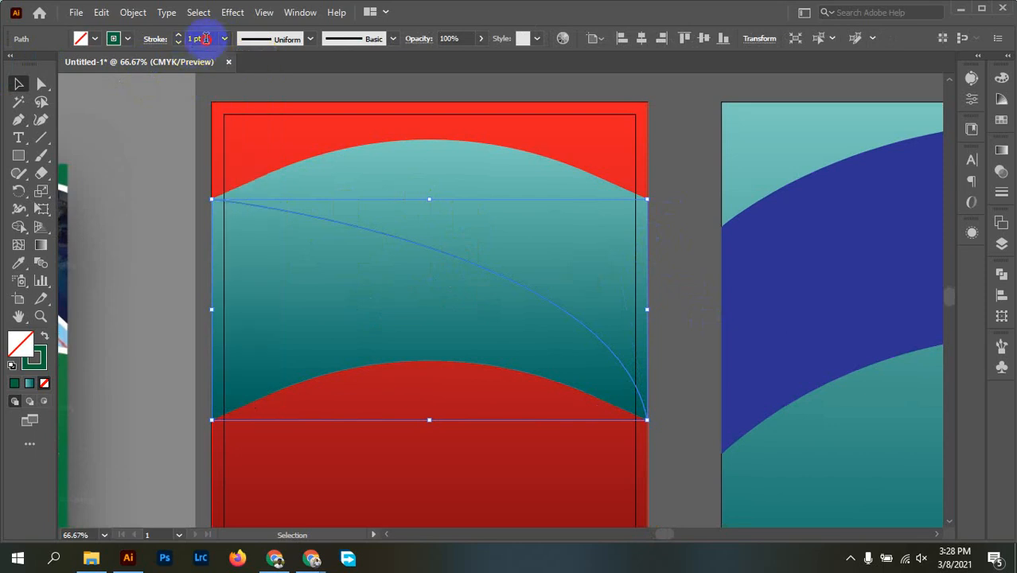
double_click(210, 38)
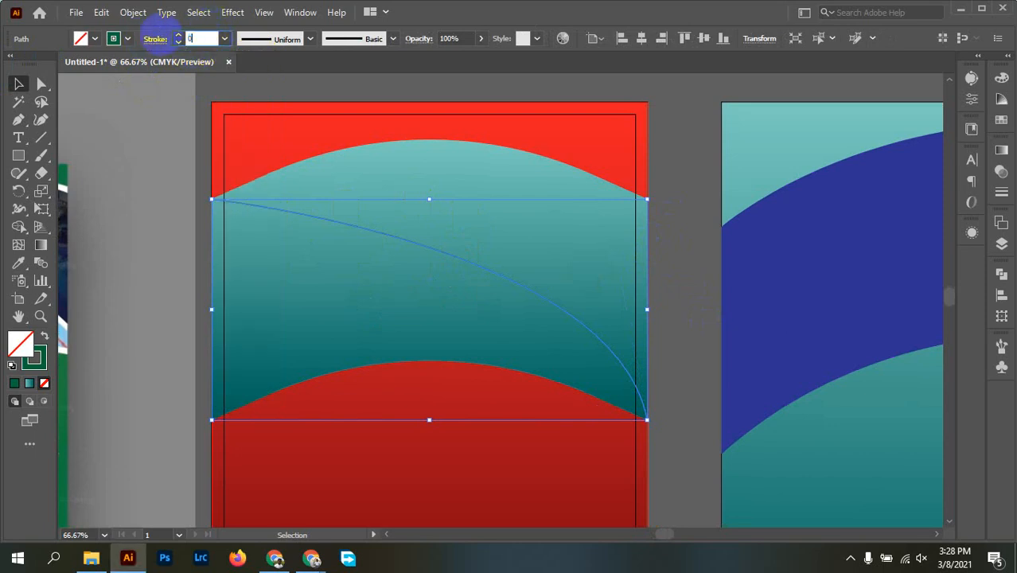
left_click(698, 148)
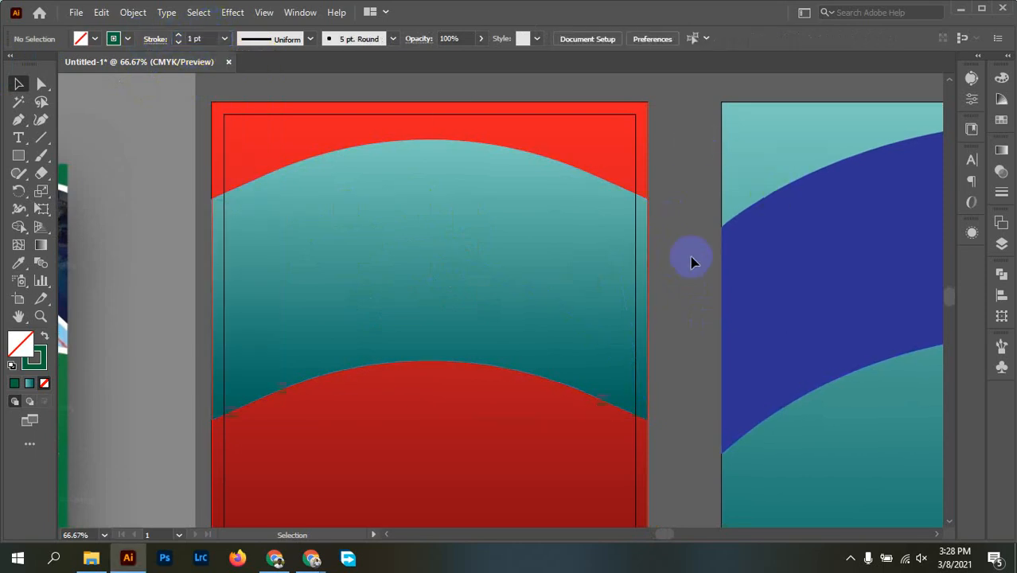
Split the teal band along the diagonal curve with Pathfinder Divide and ungroup the resulting pieces.
left_click(572, 379)
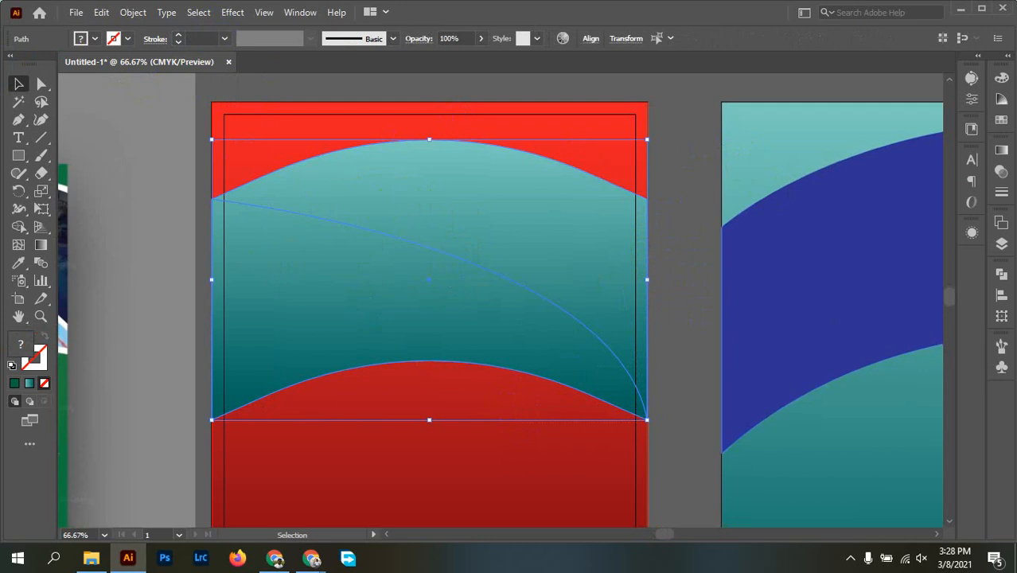
left_click(1002, 273)
left_click(830, 346)
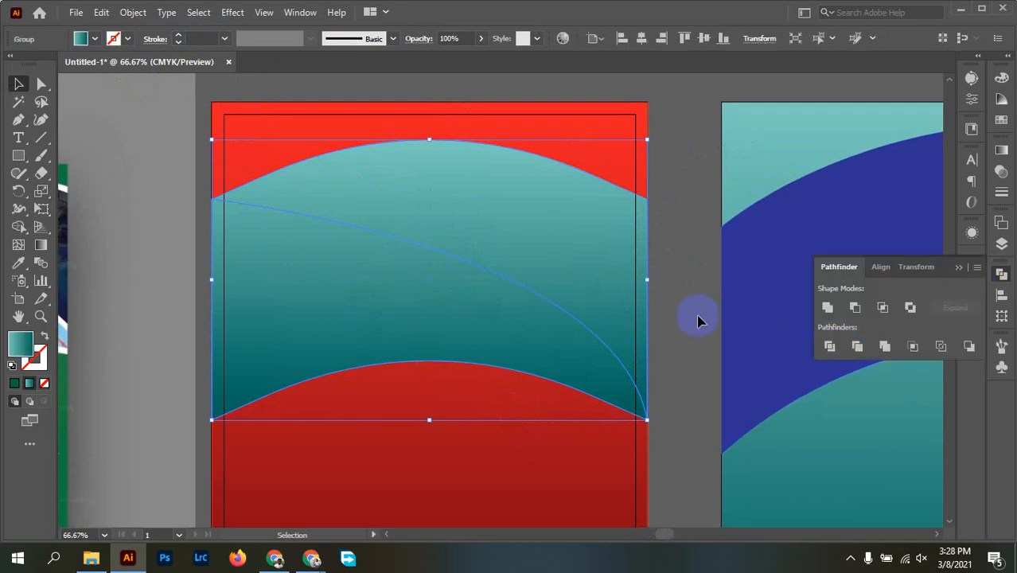
right_click(462, 200)
left_click(495, 343)
Move the upper and lower pieces of the divided teal band apart.
left_click(654, 205)
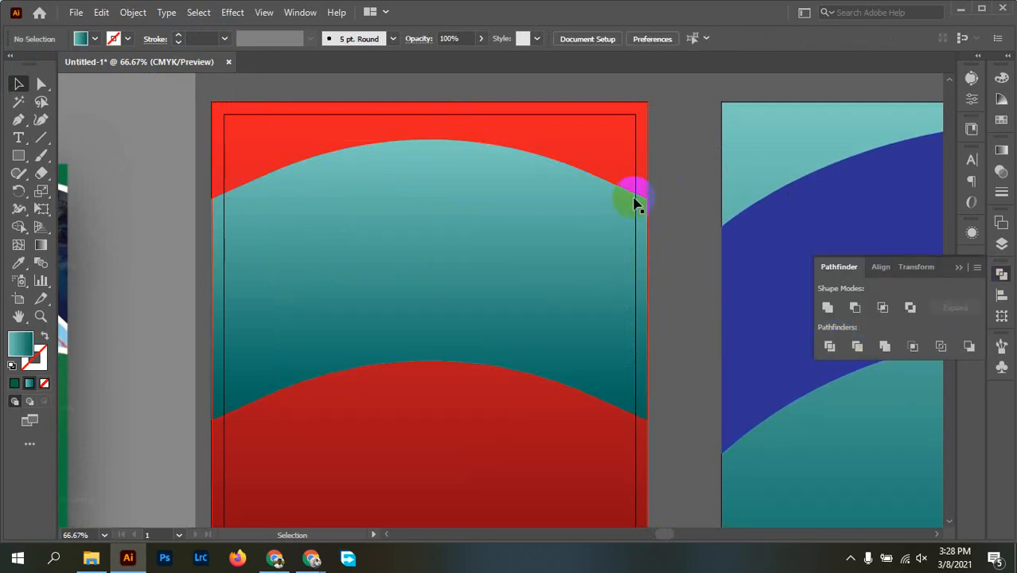
left_click_drag(635, 204, 663, 142)
left_click_drag(333, 352, 267, 424)
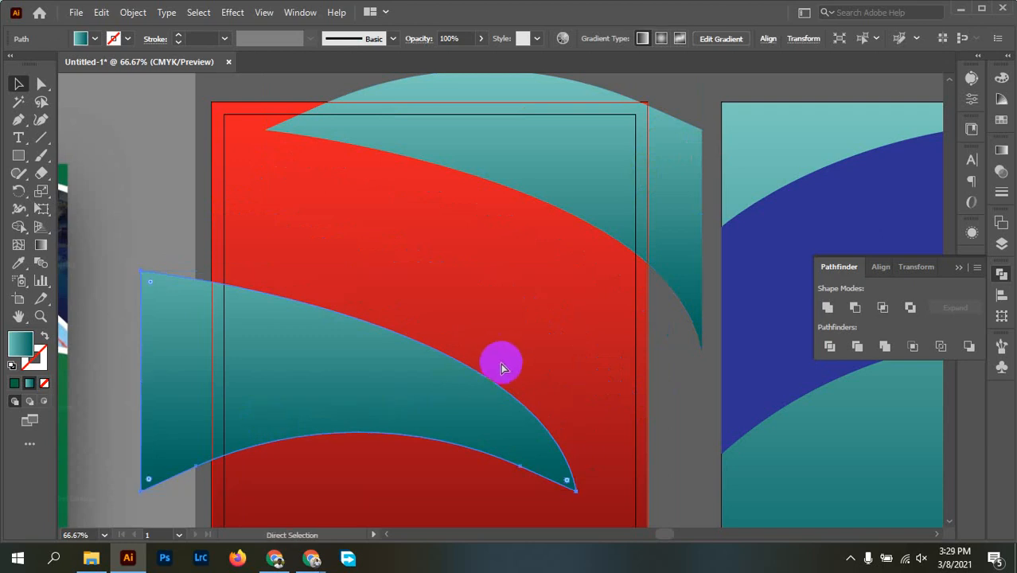
Undo the moves that separated the two teal band pieces, and compare the band with the reference flyer.
key("ctrl+z")
key("ctrl+z")
left_click(656, 302)
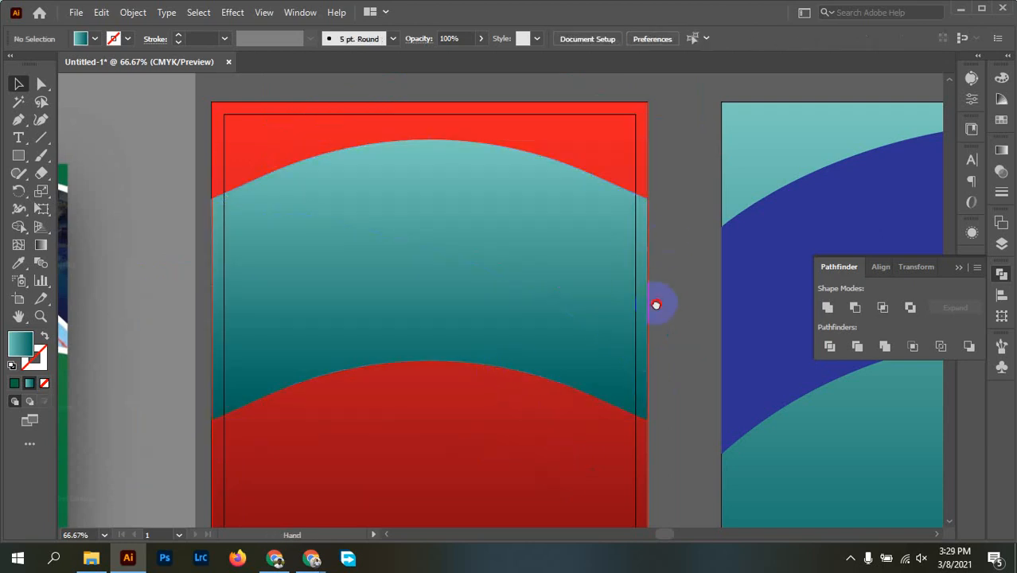
left_click_drag(657, 301, 850, 302)
left_click_drag(260, 336, 523, 318)
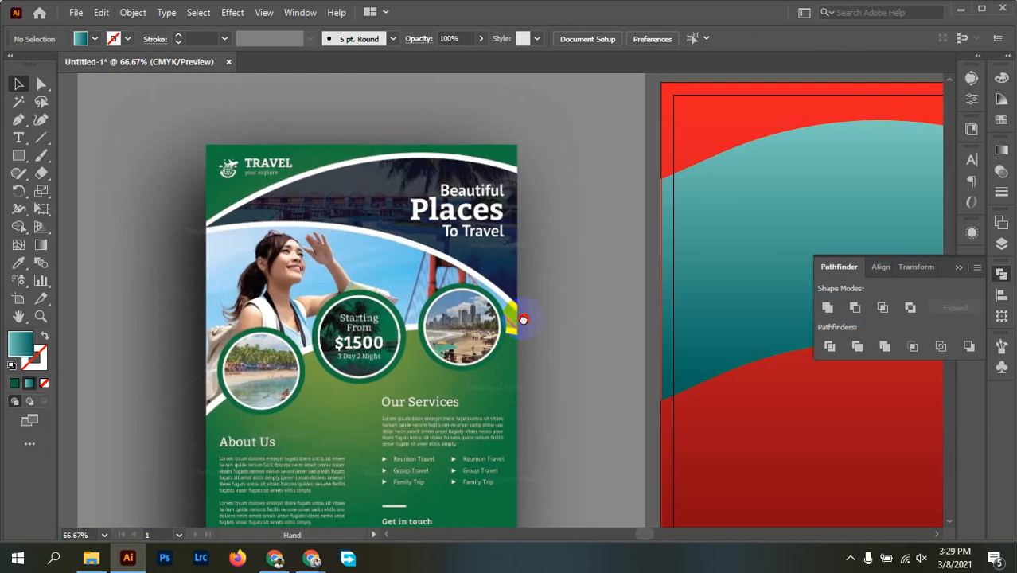
left_click_drag(648, 324, 79, 308)
Try to apply Outline Stroke to the lower piece of the divided teal band.
left_click(206, 118)
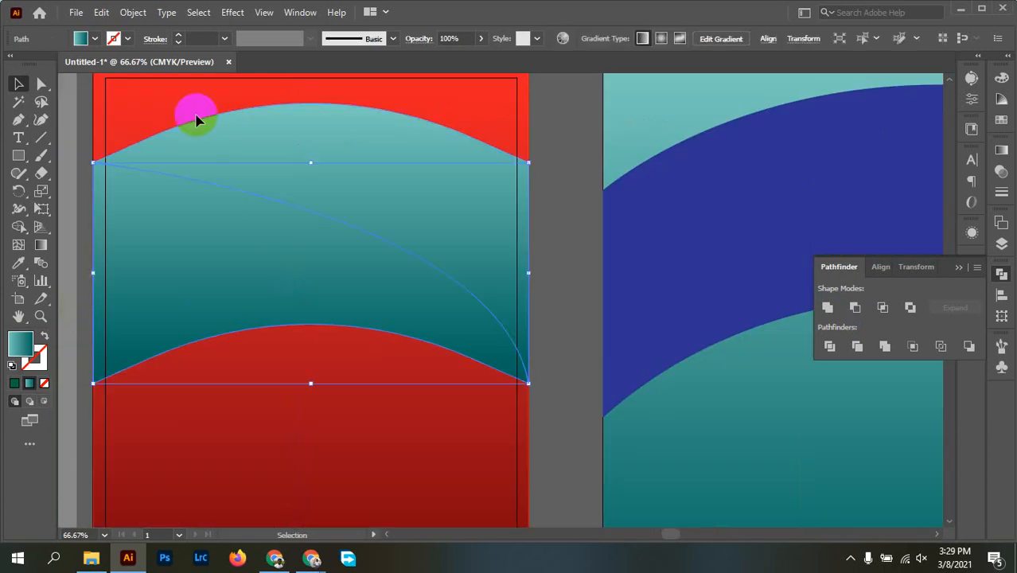
left_click(133, 13)
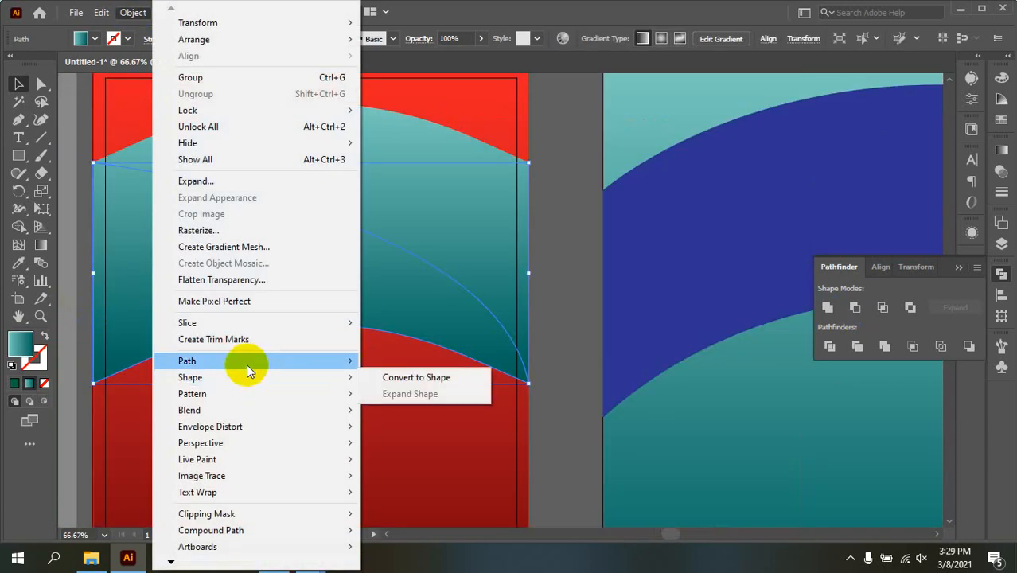
mouse_move(247, 364)
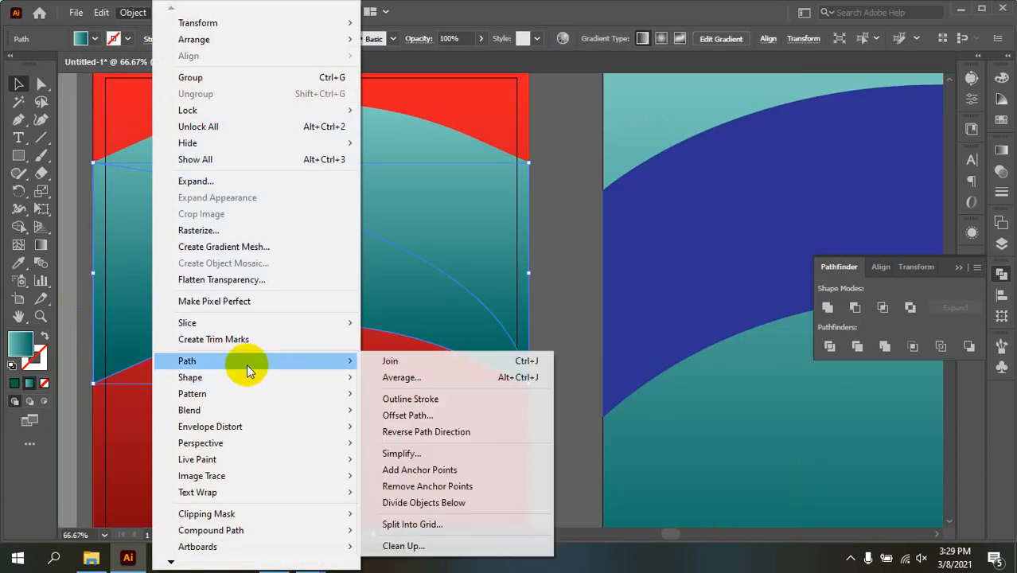
left_click(468, 398)
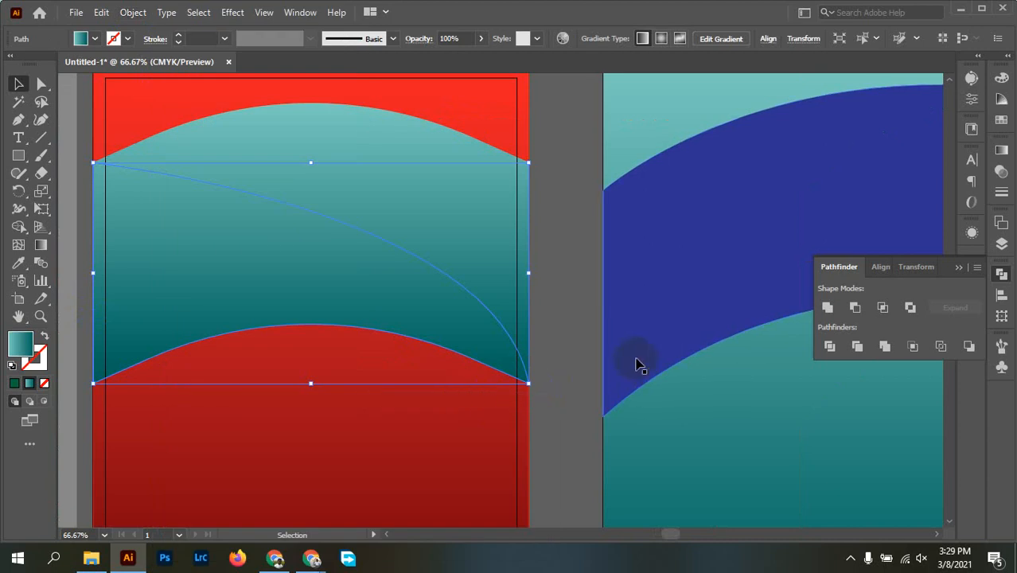
left_click(576, 355)
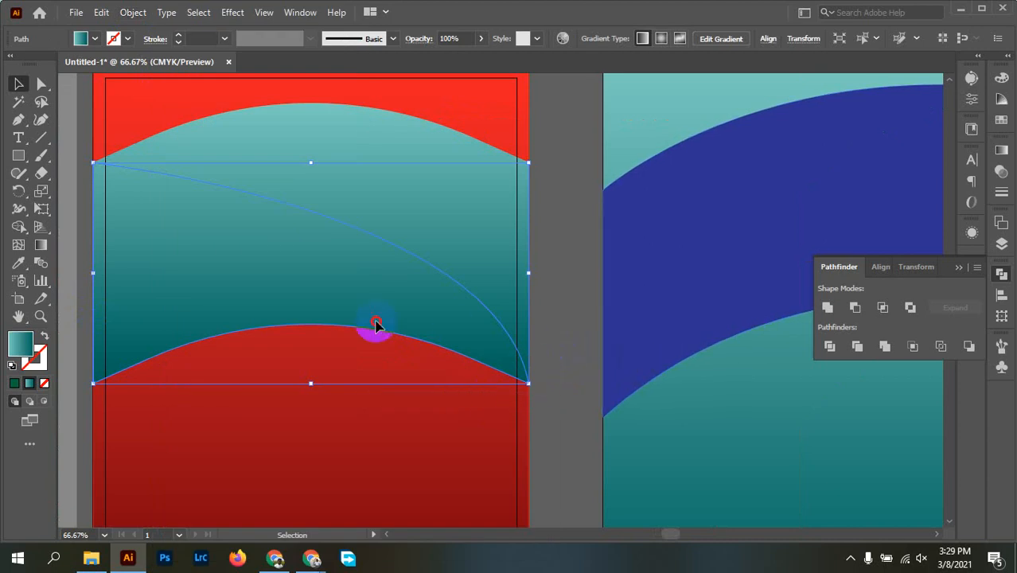
Move the lower teal piece slightly down and set its stroke weight to 10 pt.
left_click_drag(375, 325, 380, 370)
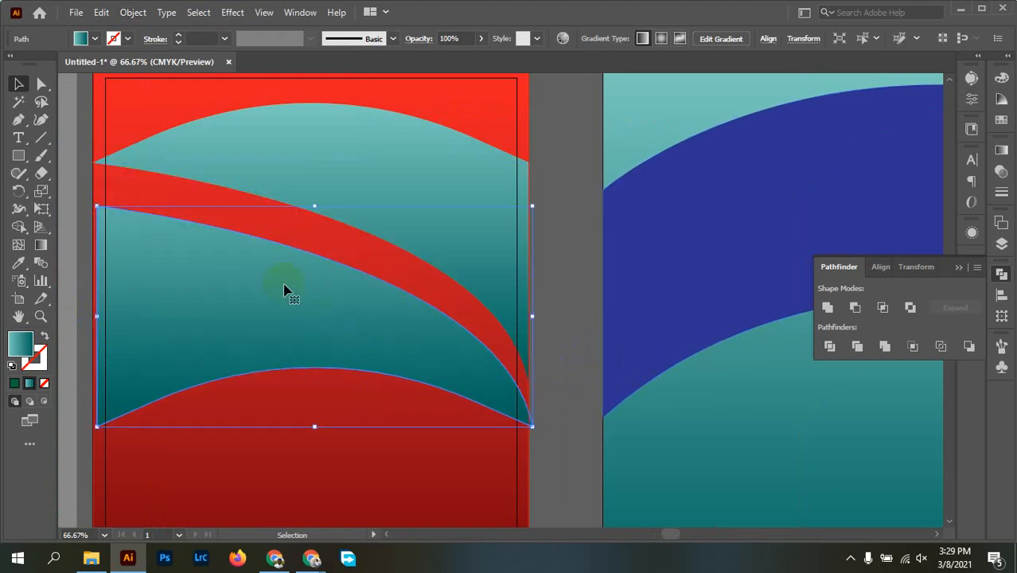
left_click(196, 38)
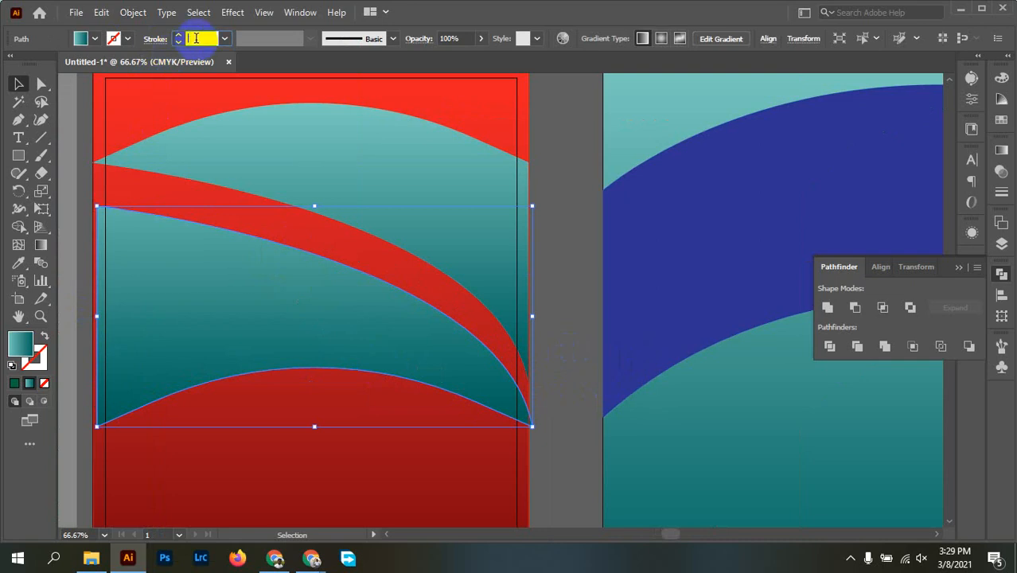
type("10")
key("Return")
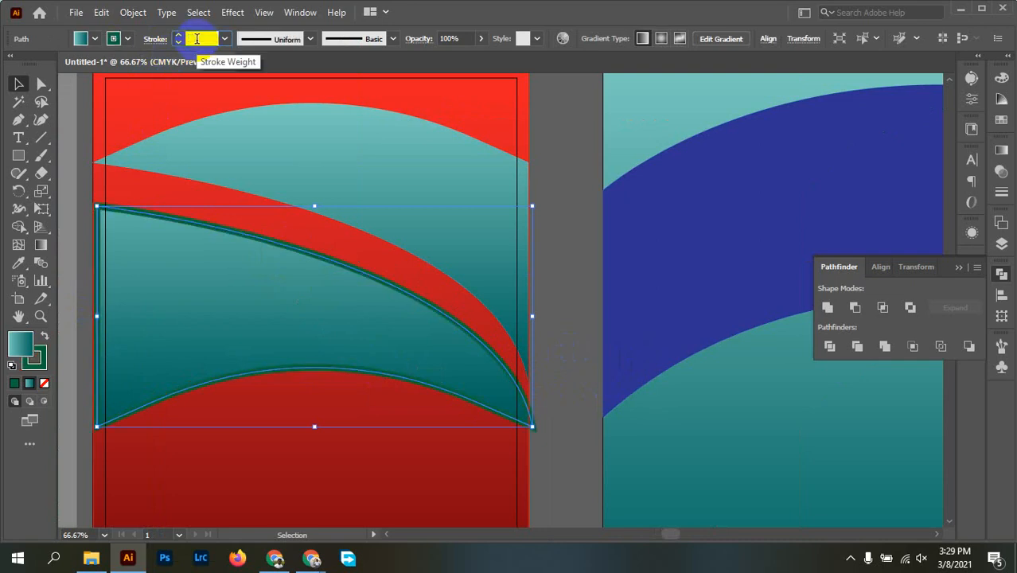
left_click(561, 255)
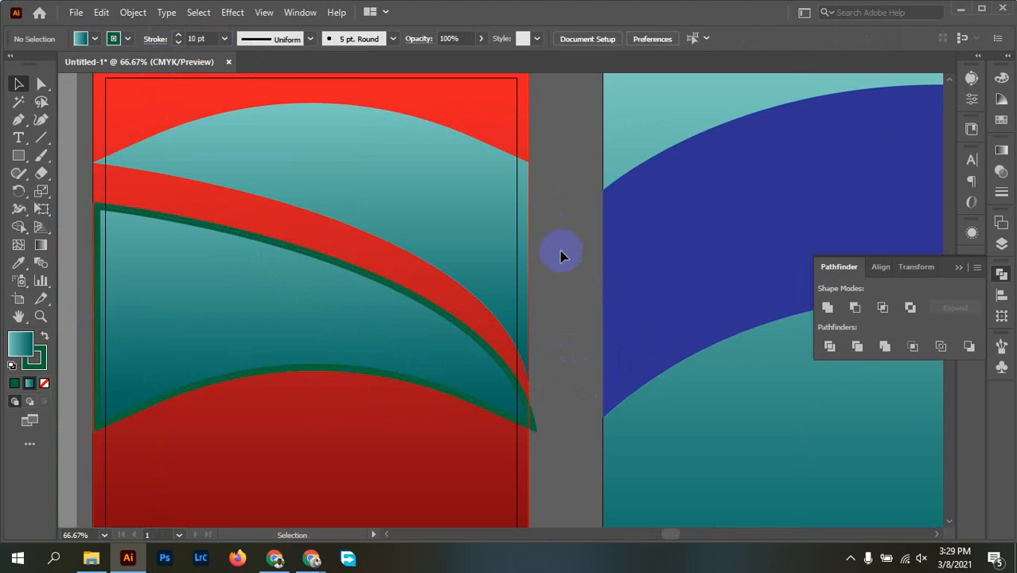
Undo the latest edits back to the undivided teal band with its 1 pt diagonal curve.
key("ctrl+z")
key("ctrl+z")
key("ctrl+z")
key("ctrl+z")
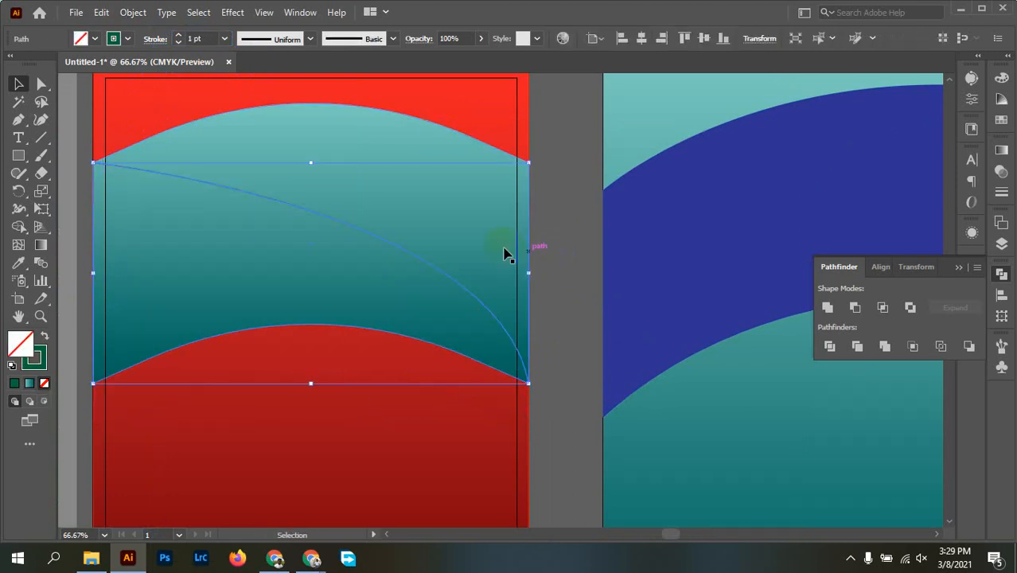
left_click(399, 195)
key("a")
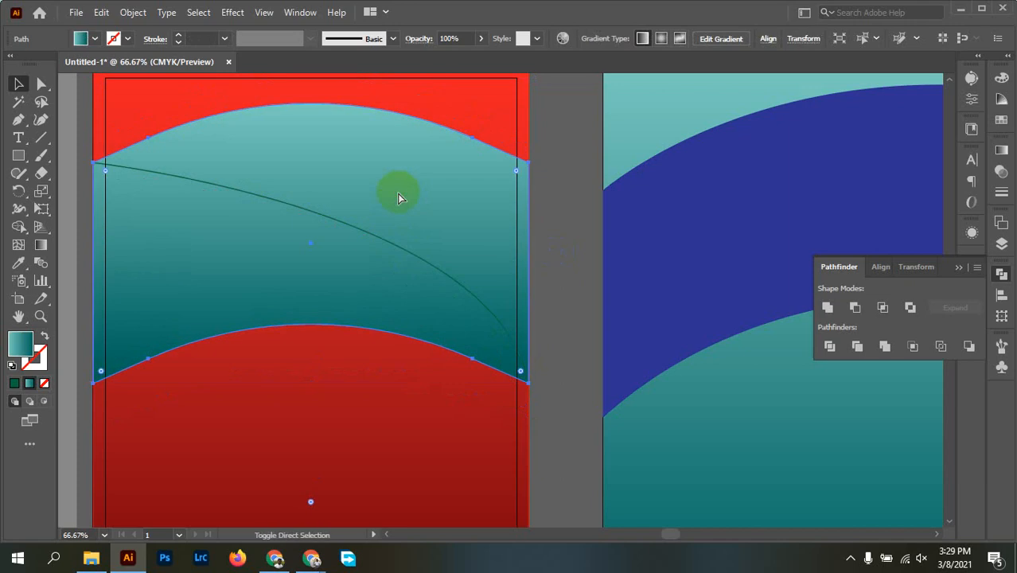
key("ctrl+z")
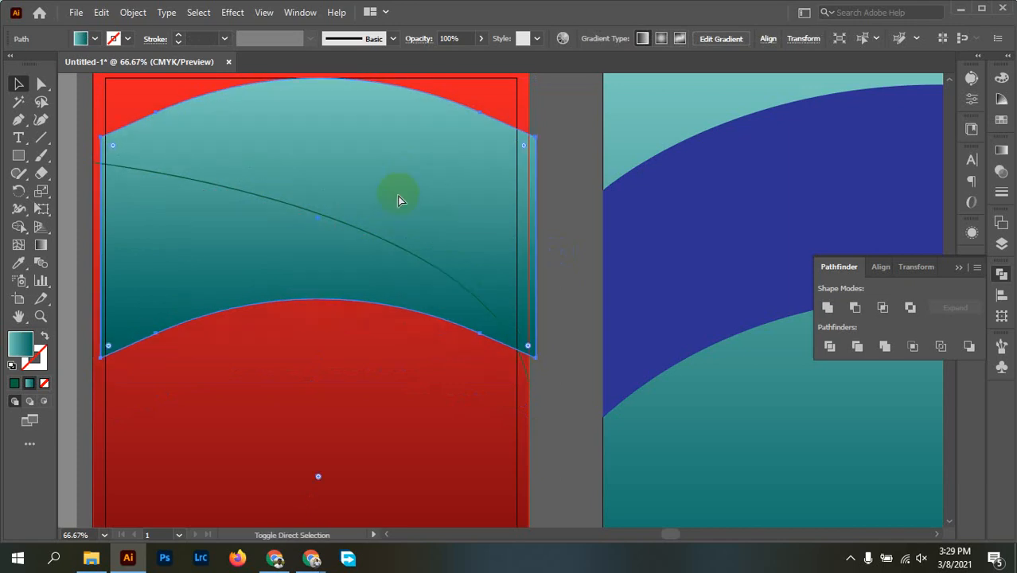
left_click(573, 240)
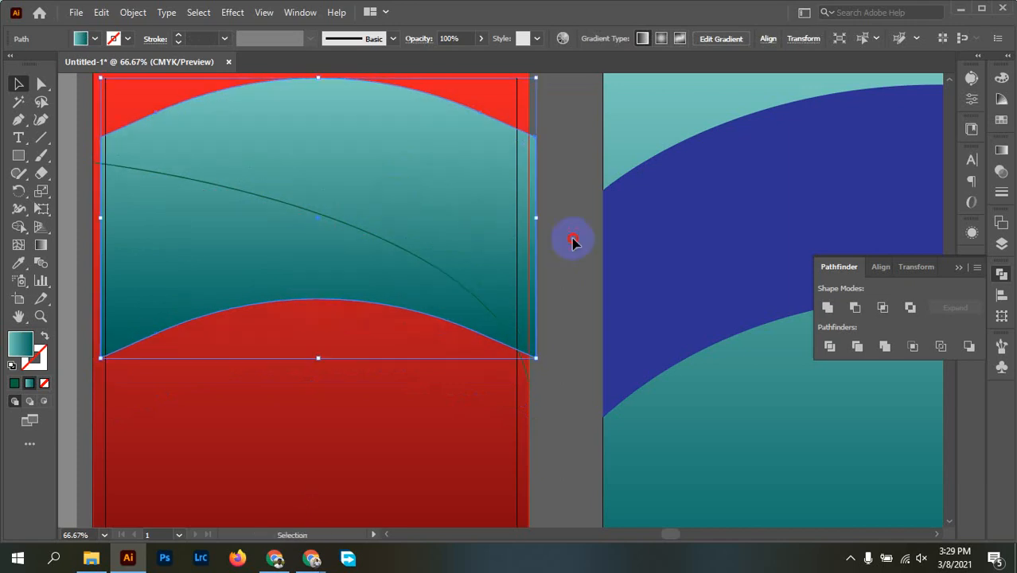
left_click(436, 244)
key("a")
left_click(434, 247)
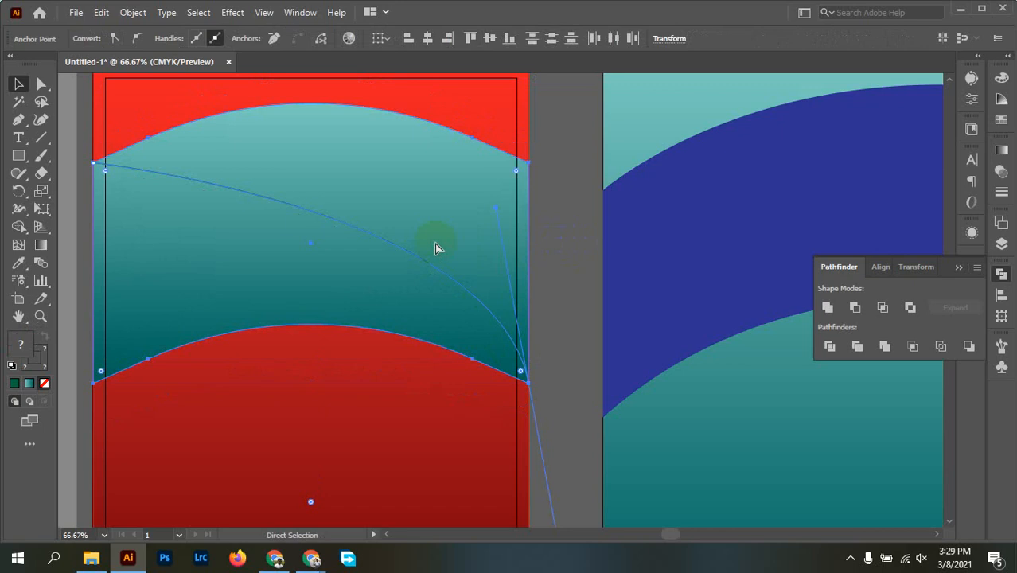
left_click(558, 263)
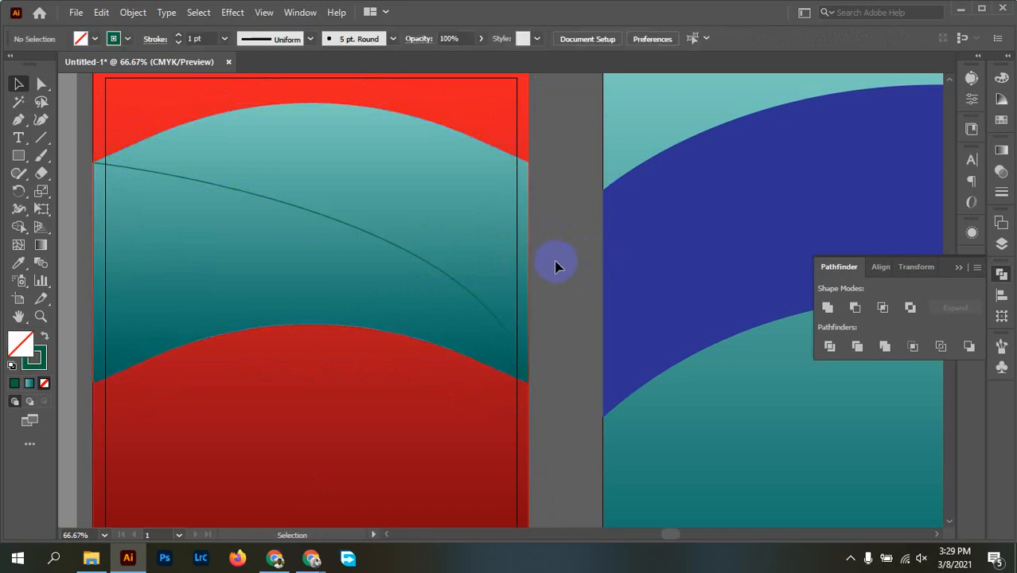
key("shift+x")
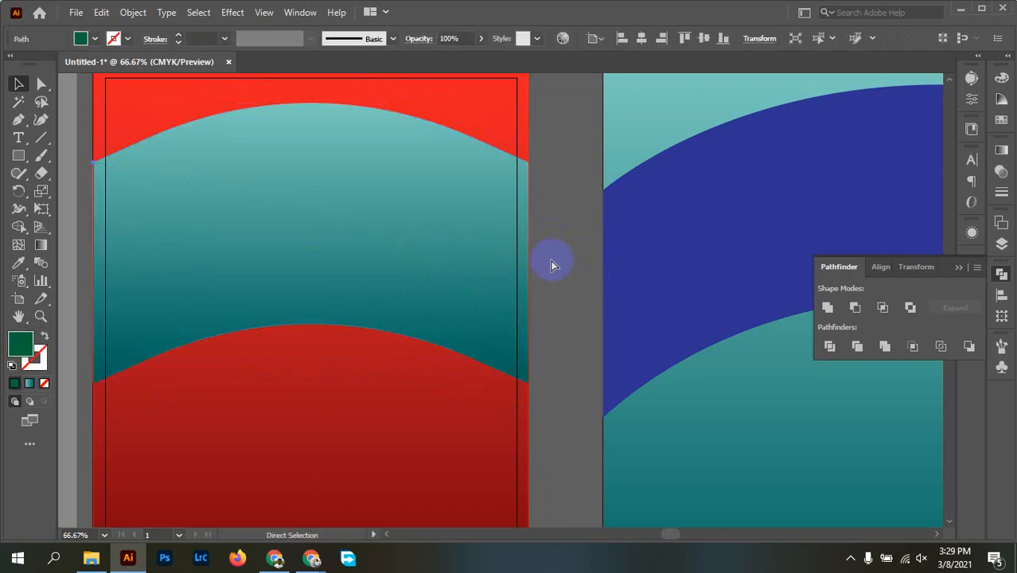
key("shift+x")
left_click(549, 261)
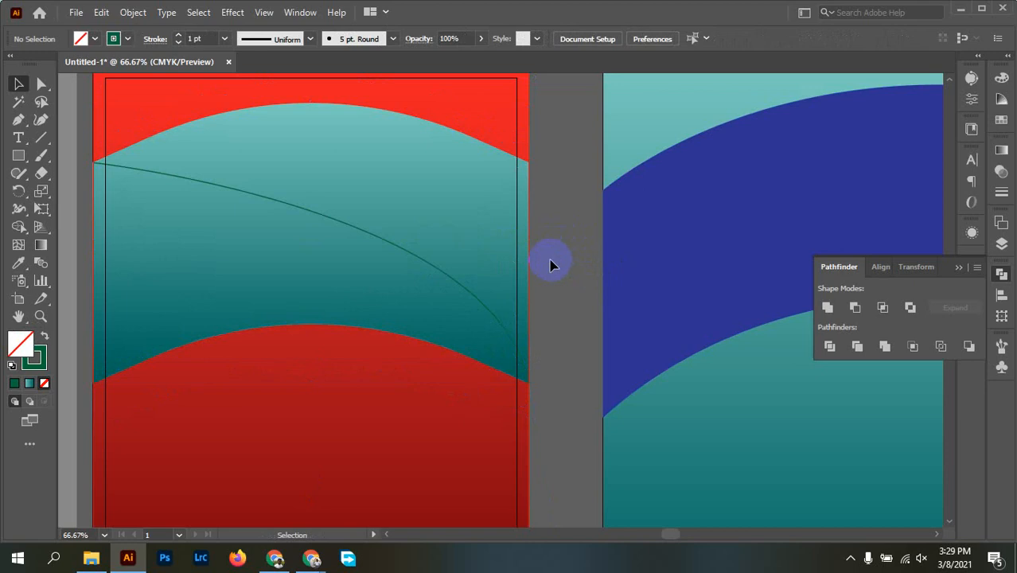
Set the stroke weight of the diagonal curve across the teal band to 0 again.
left_click(445, 273)
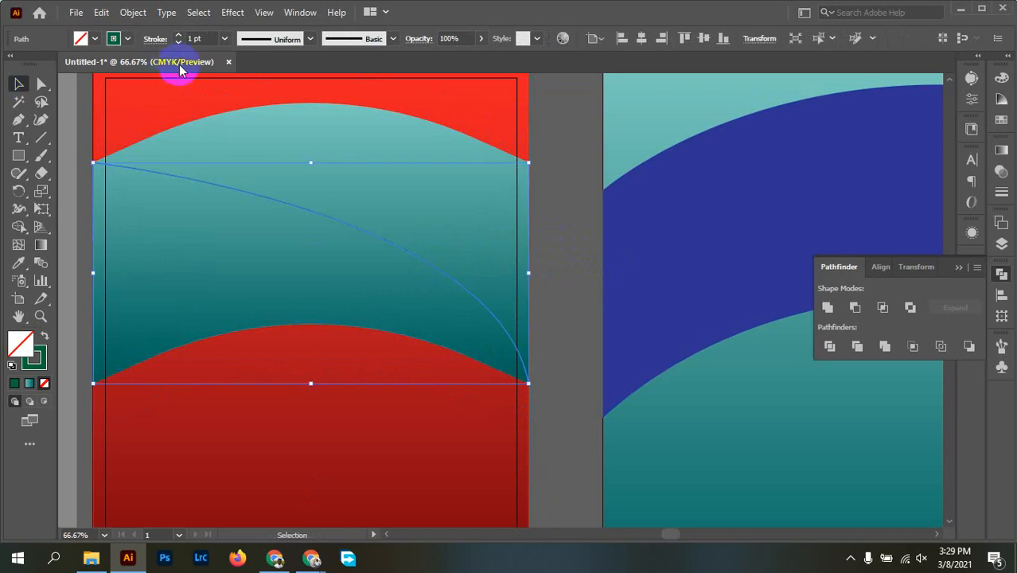
left_click(199, 38)
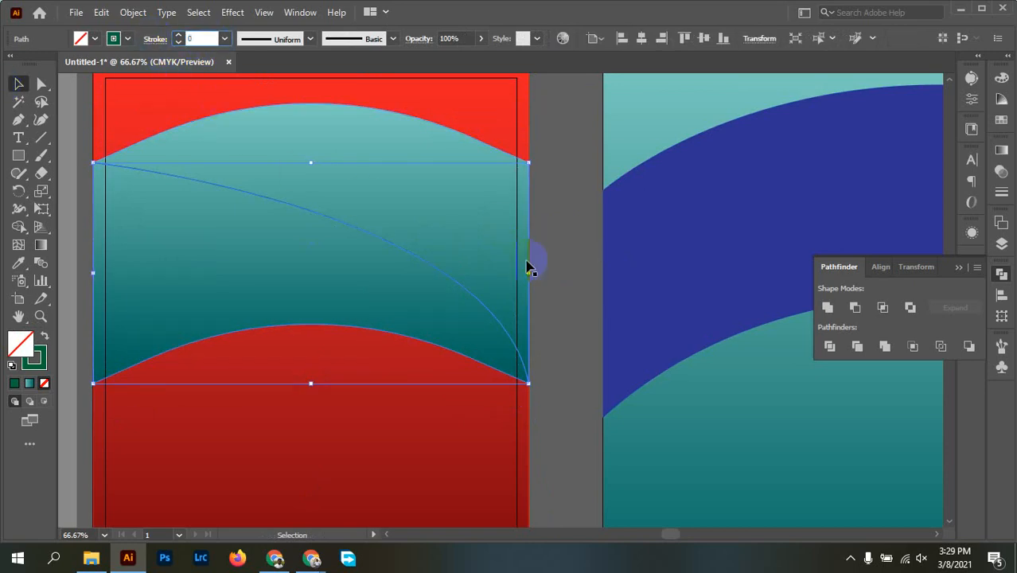
left_click(556, 289)
Divide the teal band along the diagonal curve with Pathfinder Divide and ungroup the resulting pieces.
left_click(503, 368)
left_click(829, 347)
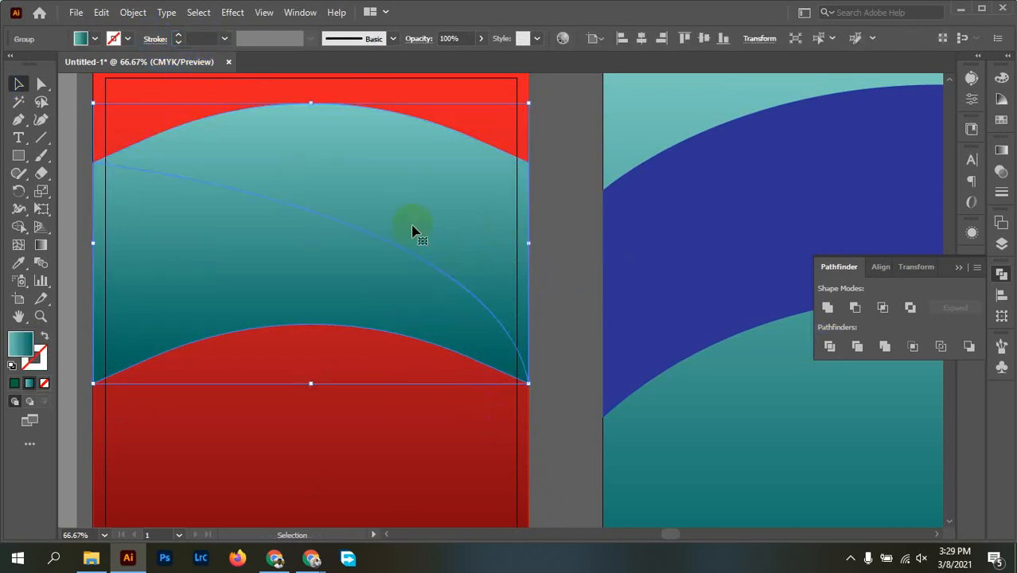
right_click(404, 220)
left_click(459, 367)
left_click(557, 198)
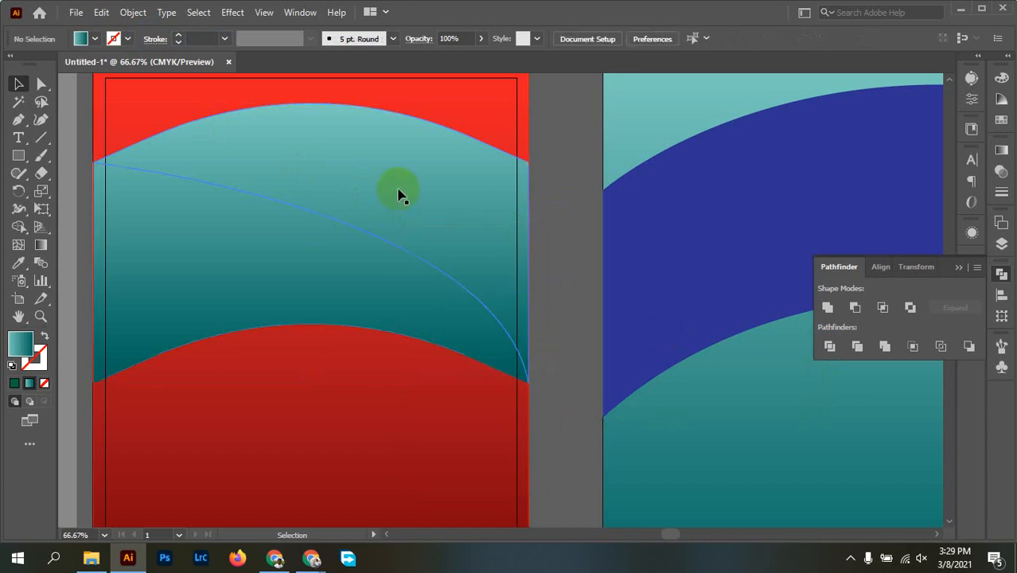
Set the stroke weight of both the upper and lower teal pieces to 5 pt.
left_click(398, 193)
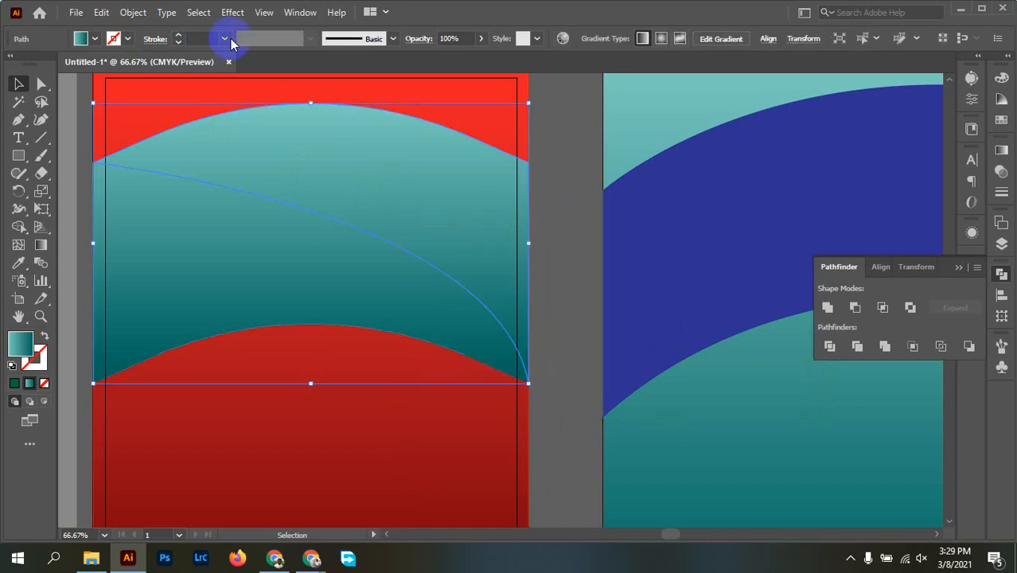
left_click(224, 39)
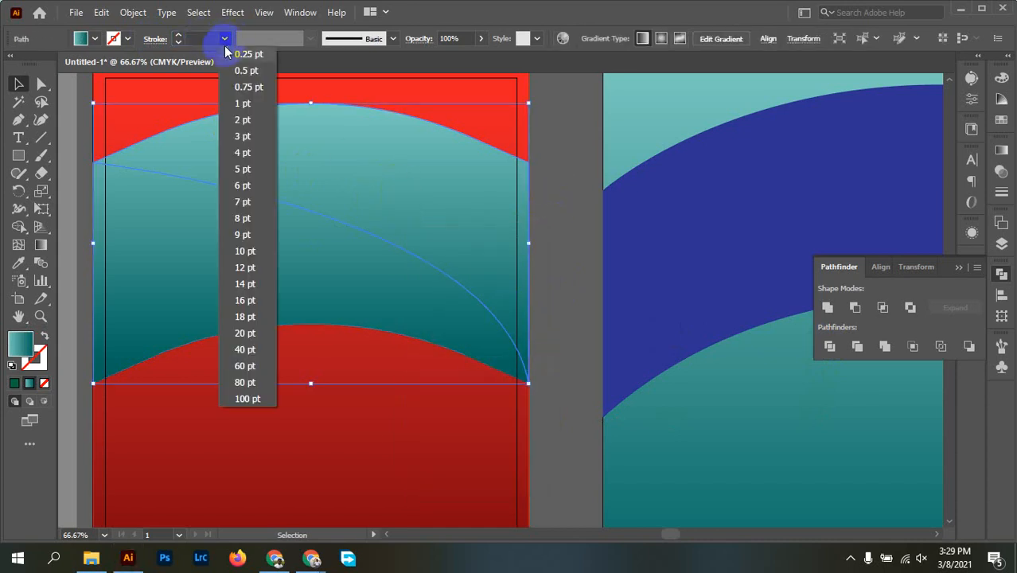
left_click(243, 171)
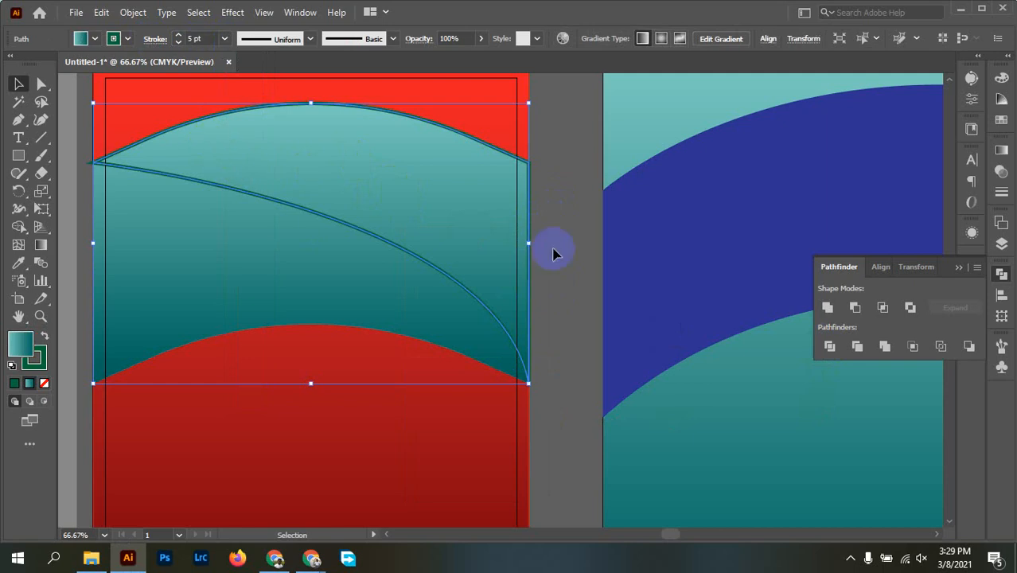
left_click(554, 253)
left_click(131, 284)
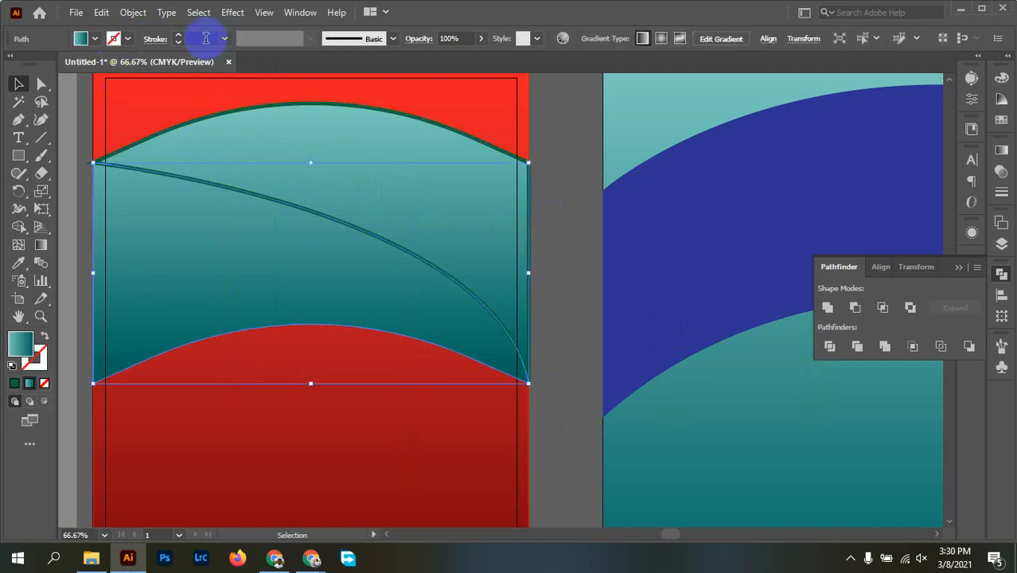
left_click(224, 39)
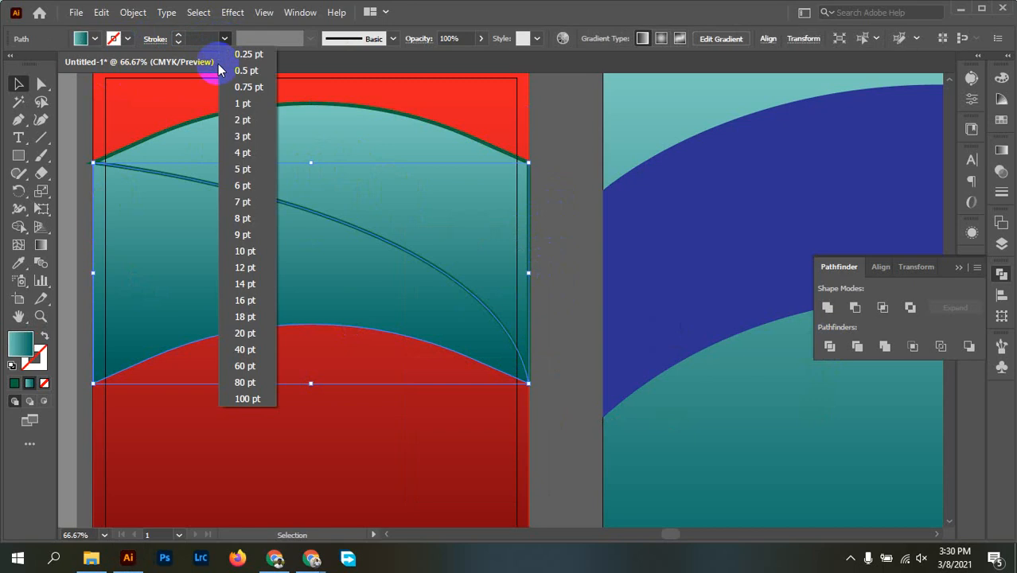
left_click(244, 170)
left_click(570, 268)
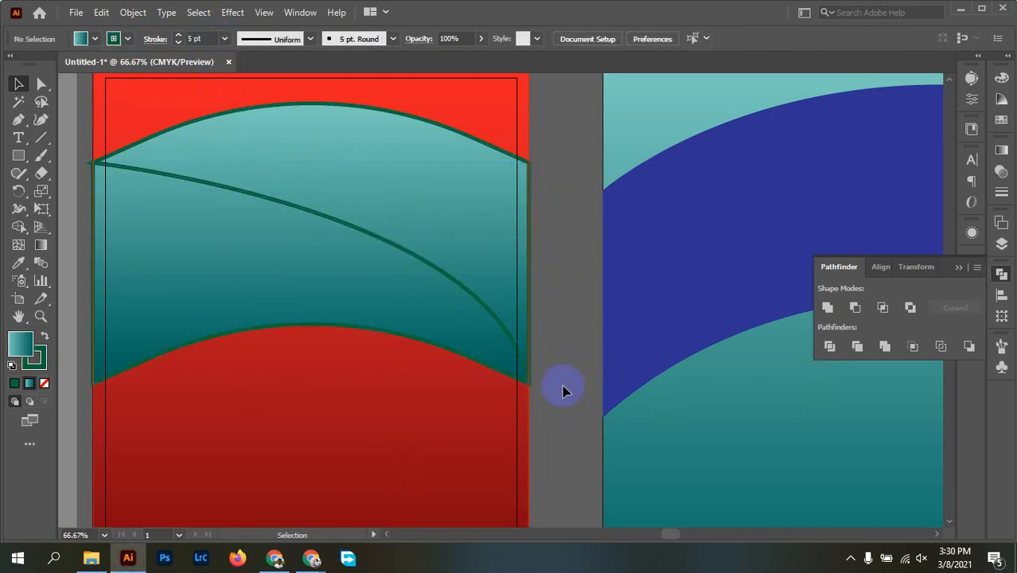
Recolour the stroke of the lower teal piece, trying black, yellow and blue before settling on white.
left_click(201, 264)
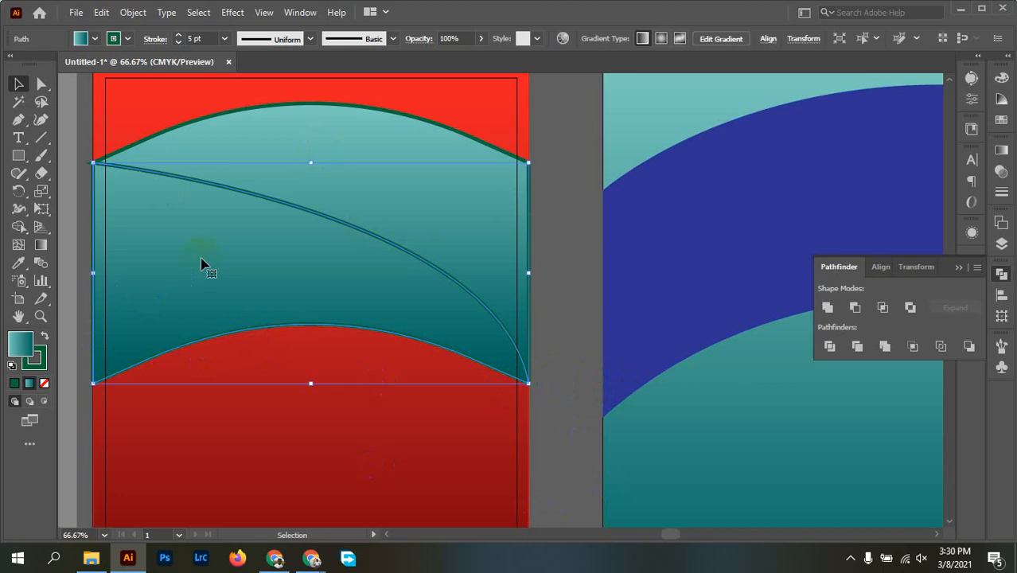
left_click(121, 42)
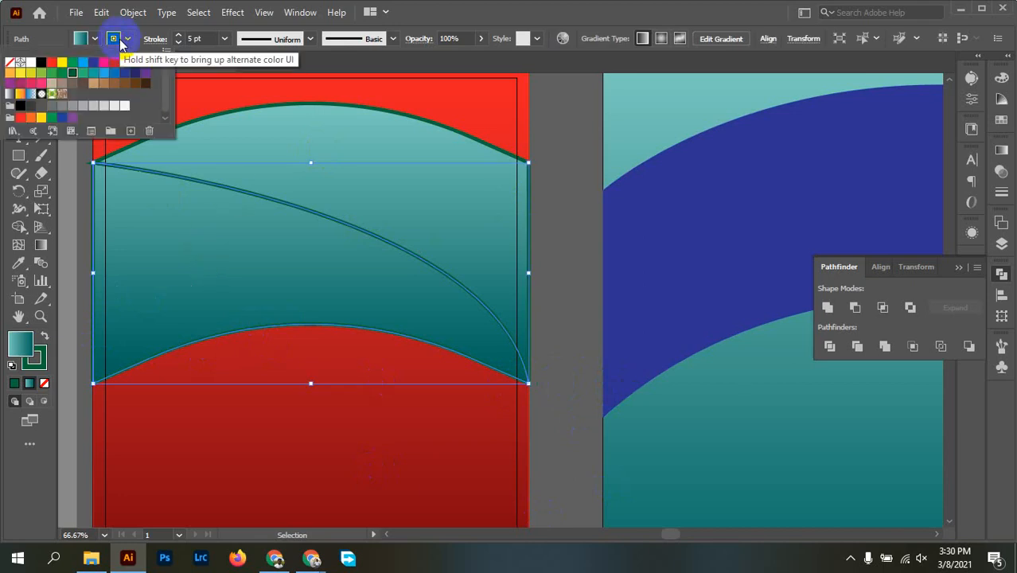
left_click(30, 64)
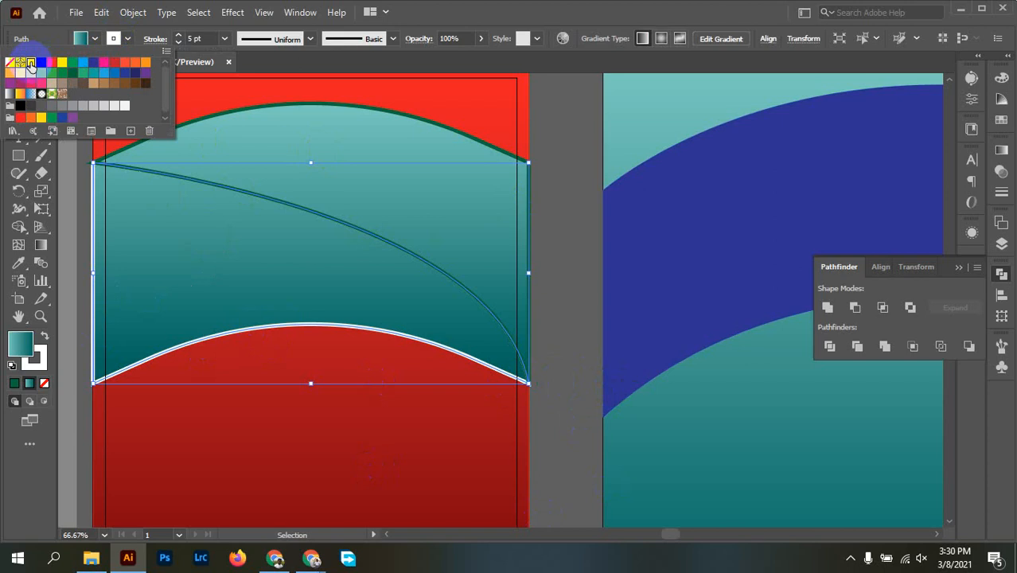
left_click(42, 64)
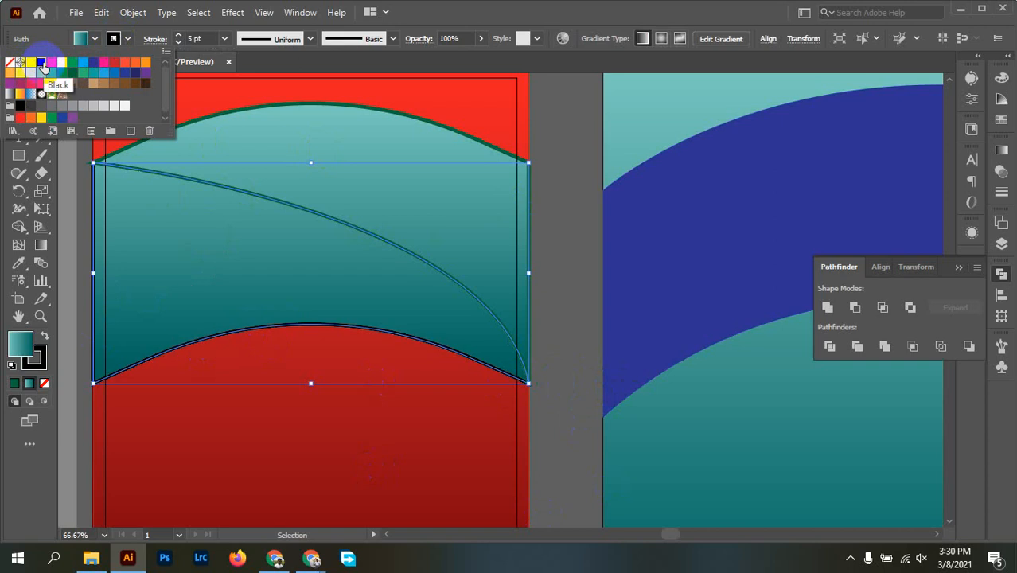
left_click(32, 64)
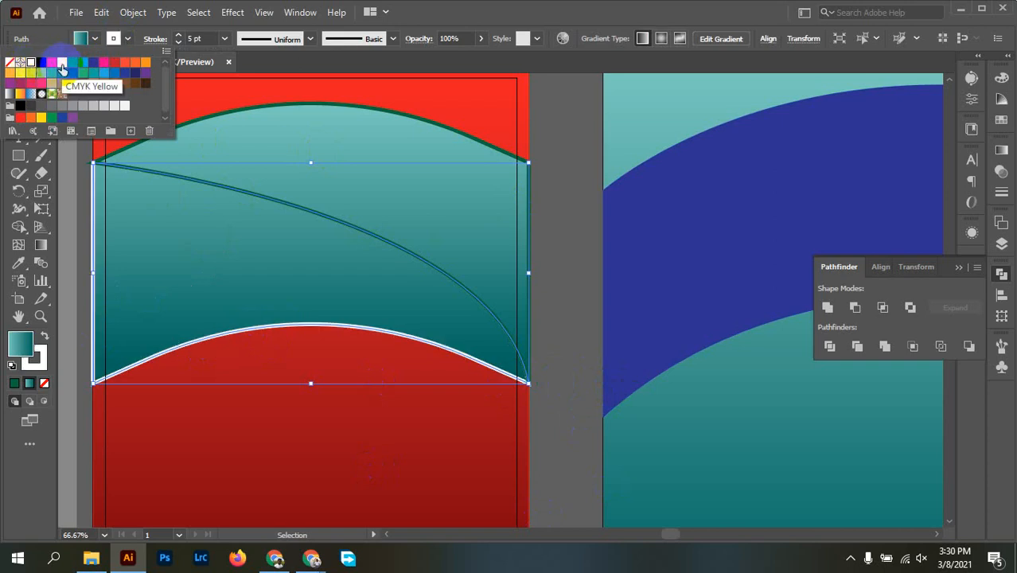
left_click(62, 64)
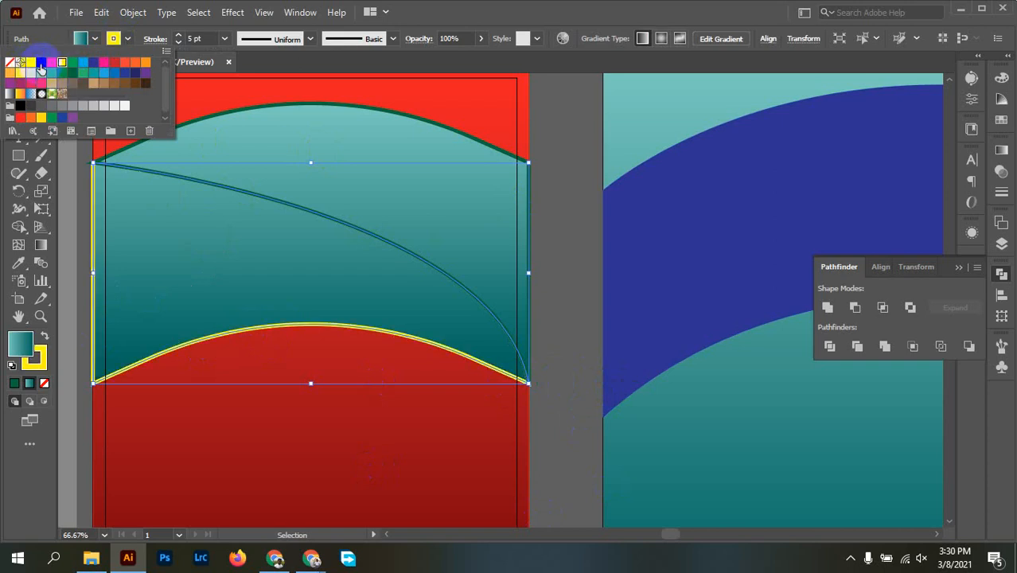
left_click(31, 64)
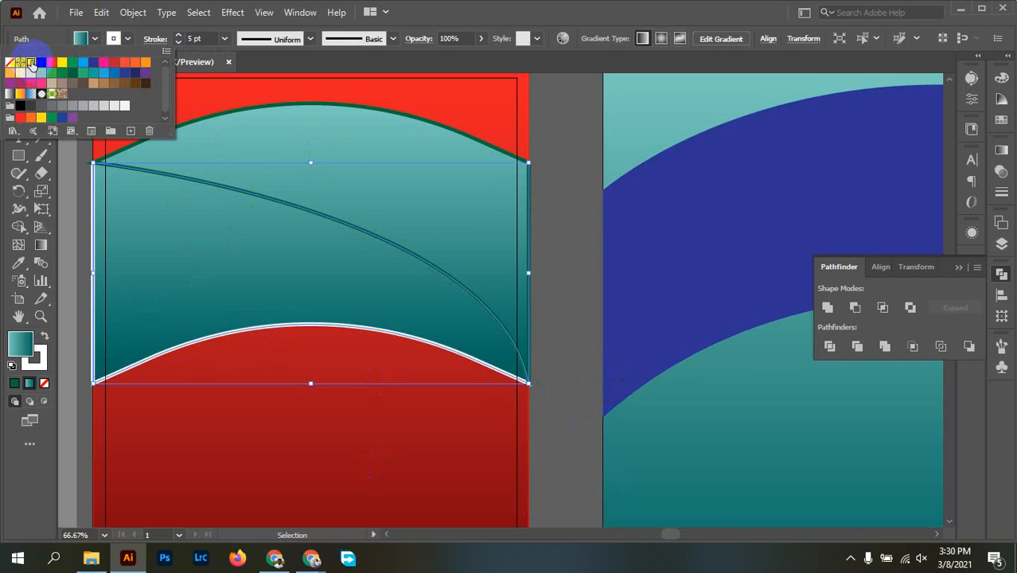
left_click(84, 66)
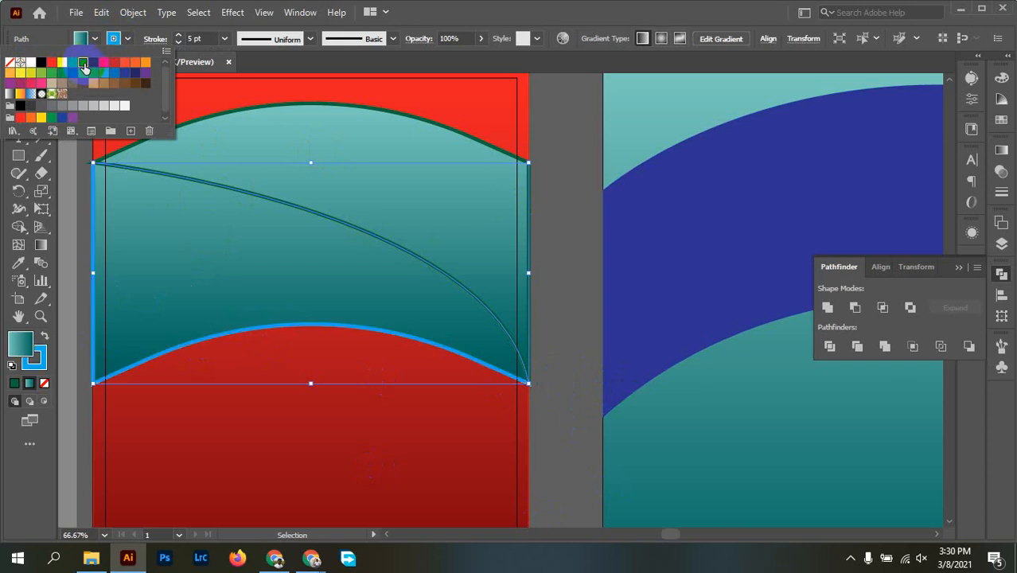
left_click(28, 64)
left_click(540, 268)
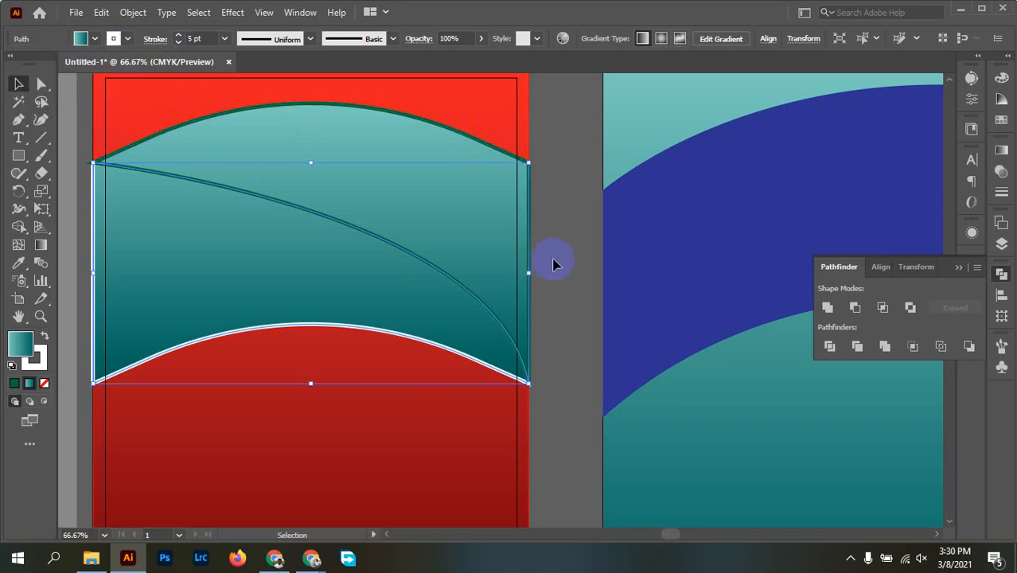
left_click(552, 264)
Set the stroke colour of the upper teal piece to white.
left_click(415, 161)
left_click(127, 38)
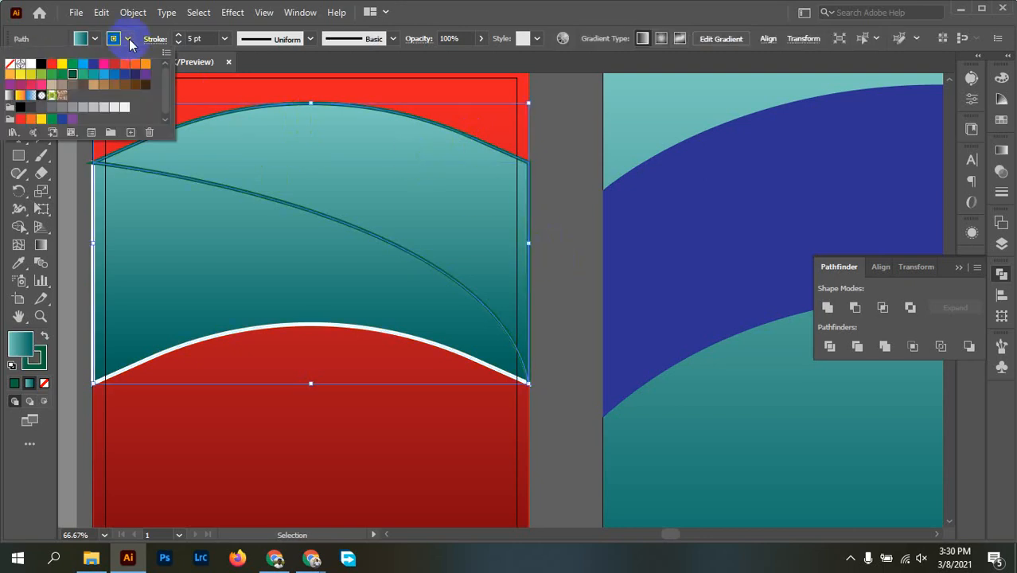
left_click(29, 65)
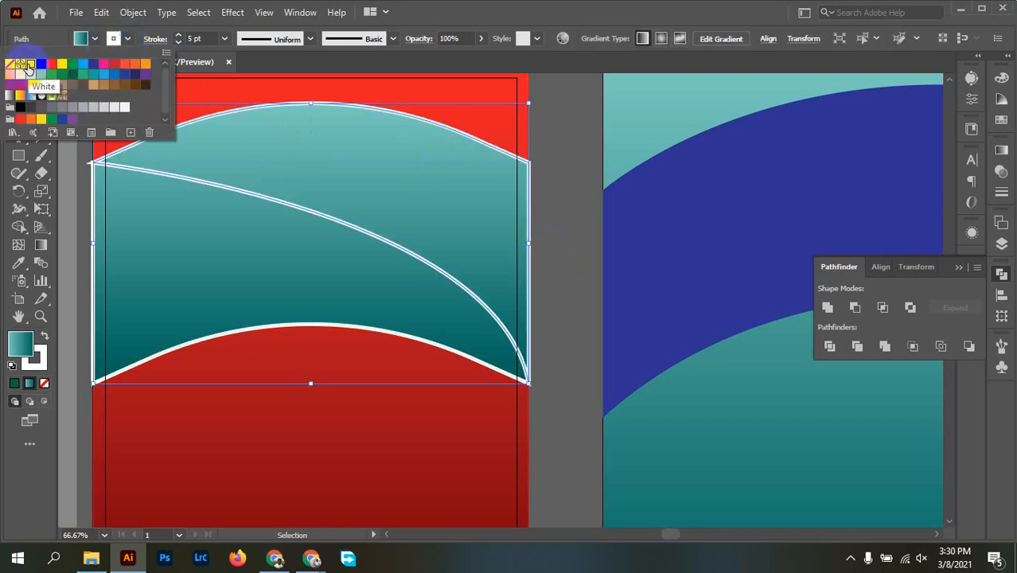
left_click(573, 227)
left_click(554, 215)
Expand the fill and stroke of both teal pieces, specifying 255 gradient objects, and ungroup the expanded result.
key("space")
left_click_drag(554, 216, 702, 223)
left_click(547, 201)
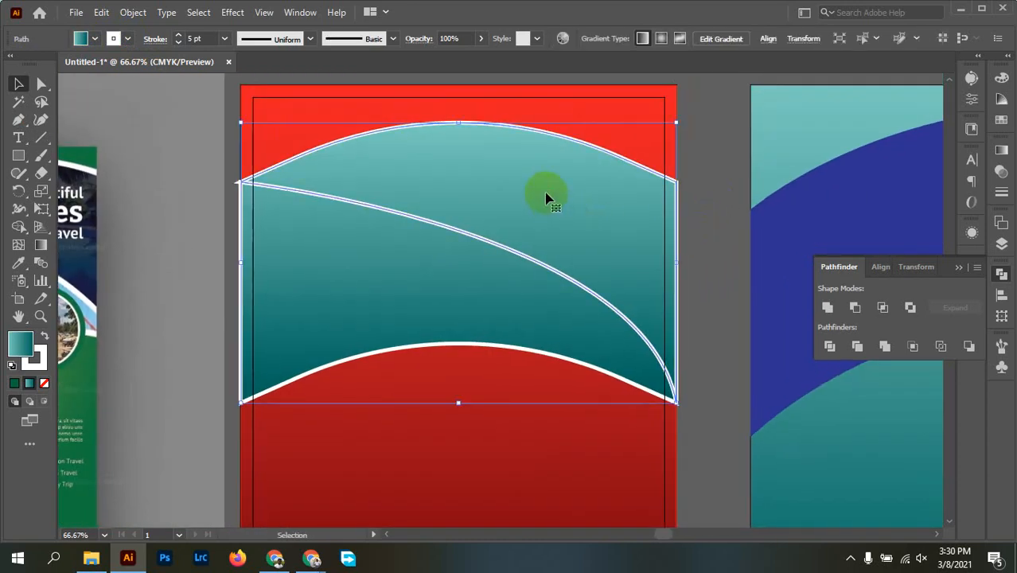
left_click(301, 288)
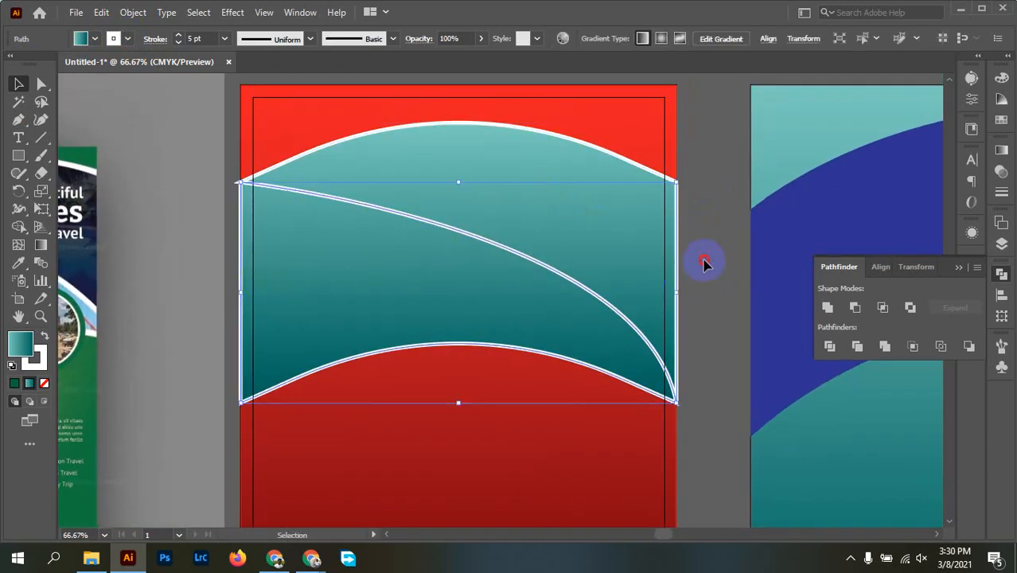
left_click(527, 384, "shift")
left_click(277, 165, "shift")
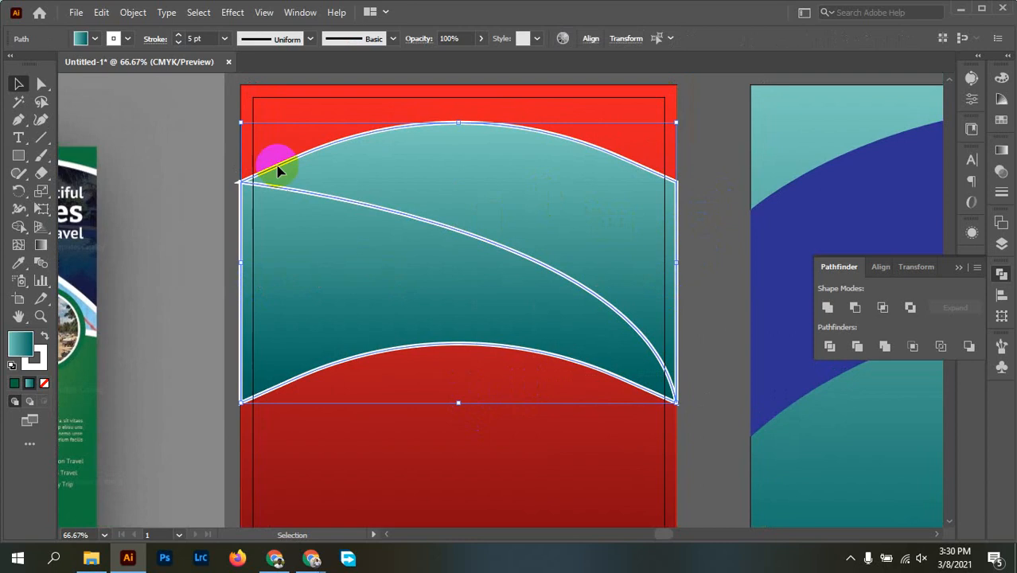
left_click(134, 11)
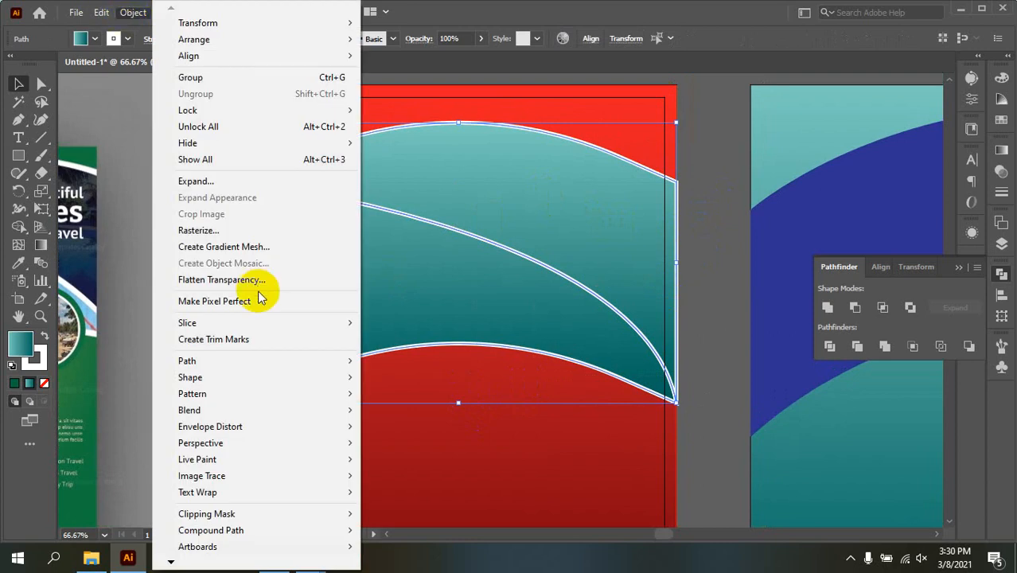
left_click(228, 180)
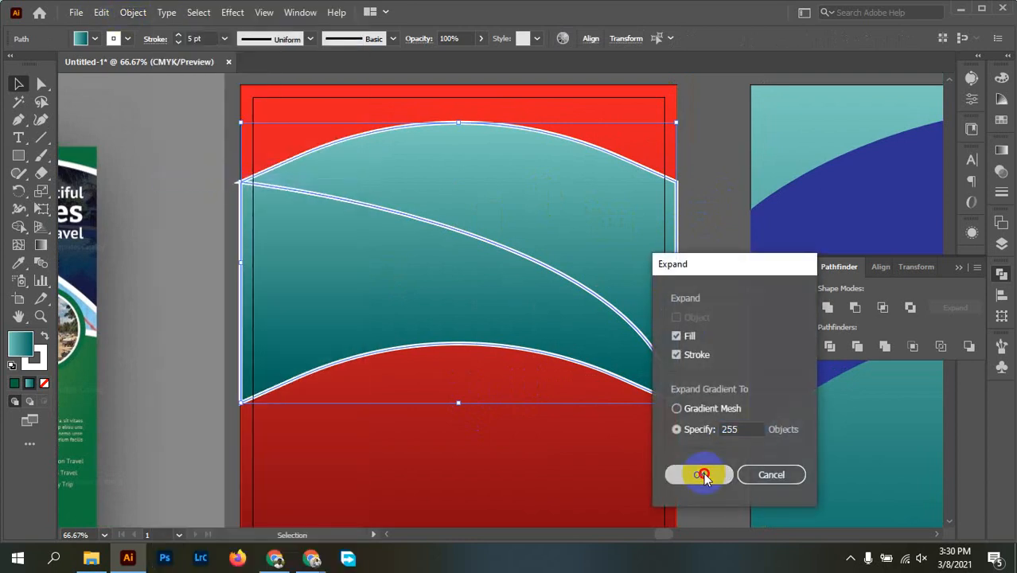
left_click(704, 476)
right_click(477, 170)
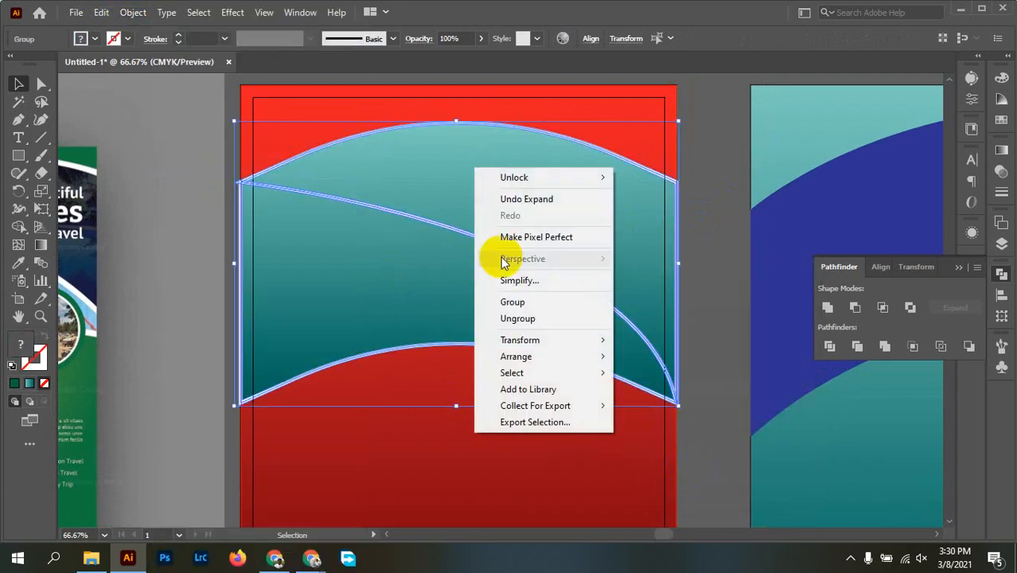
left_click(527, 319)
Try moving the upper teal piece downward as a test and undo the move.
left_click(718, 204)
left_click_drag(582, 208, 625, 345)
key("ctrl+z")
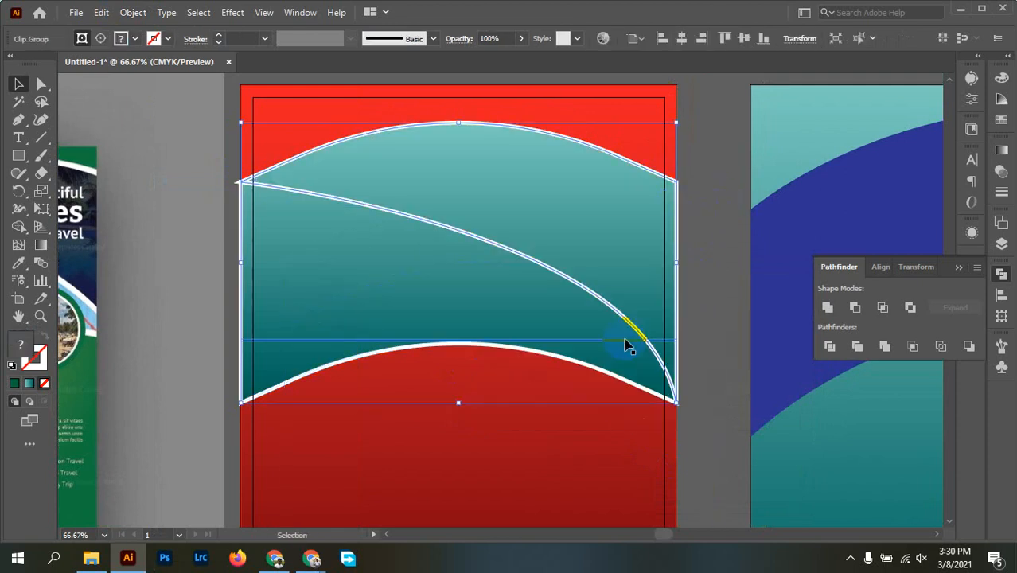
left_click(710, 222)
Draw an unfilled, stroked diagonal curve with the Pen tool across the blue band, from its lower-left corner to its upper-right corner.
left_click_drag(705, 256, 359, 368)
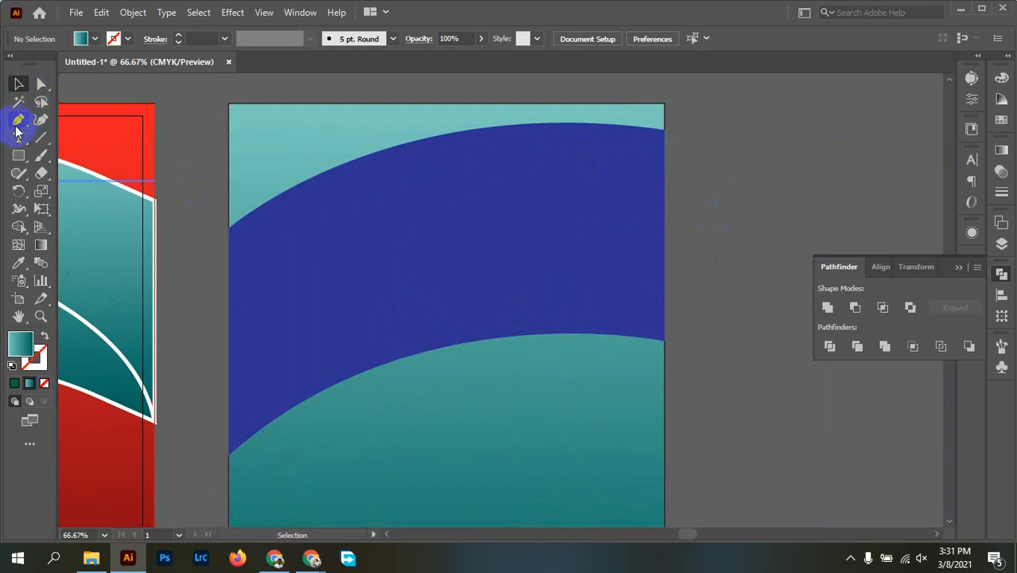
left_click(17, 121)
left_click(229, 457)
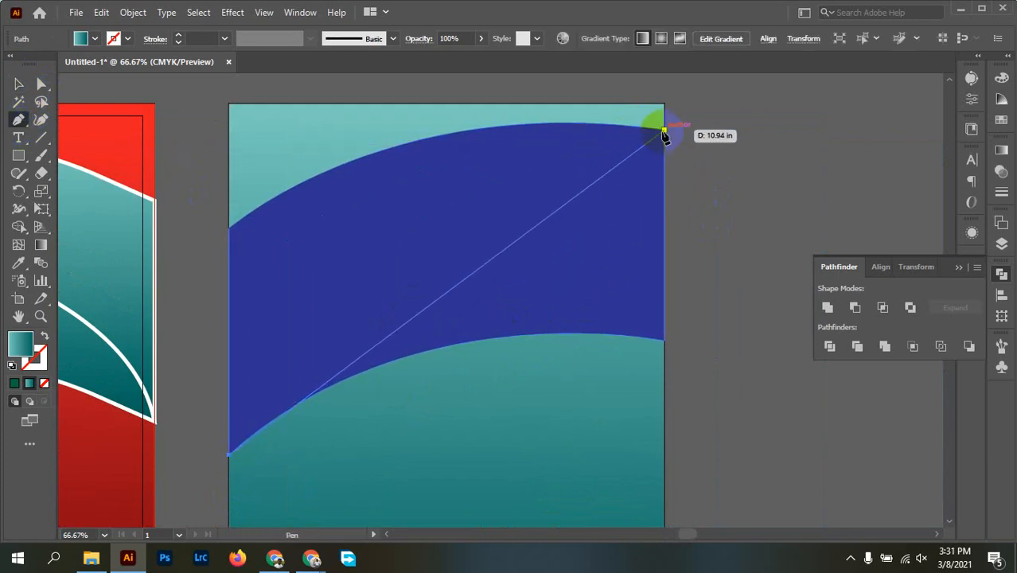
left_click_drag(664, 130, 933, 299)
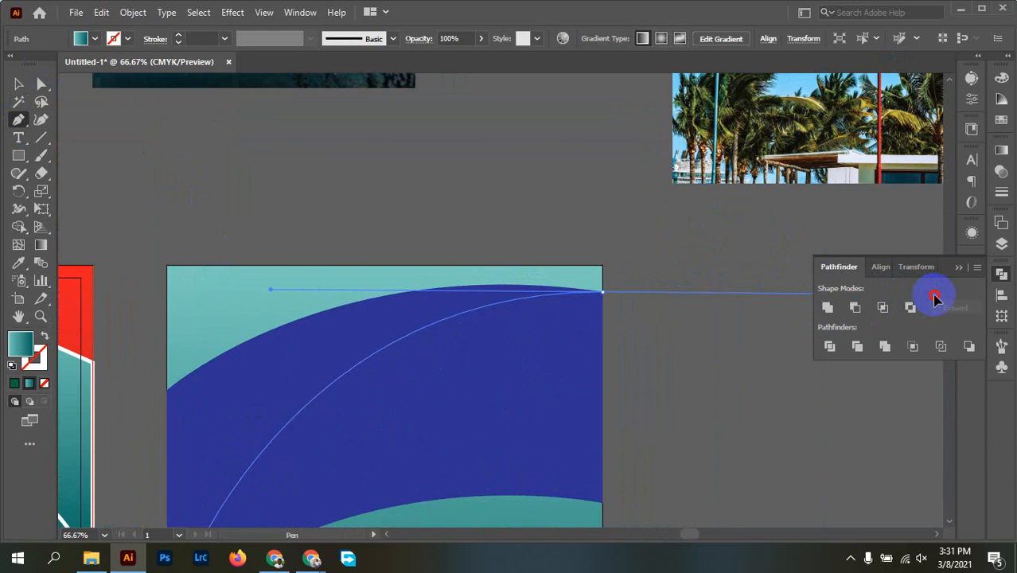
mouse_move(935, 297)
left_mouse_down()
mouse_move(9, 360)
mouse_move(45, 336)
left_mouse_up()
left_click(45, 336)
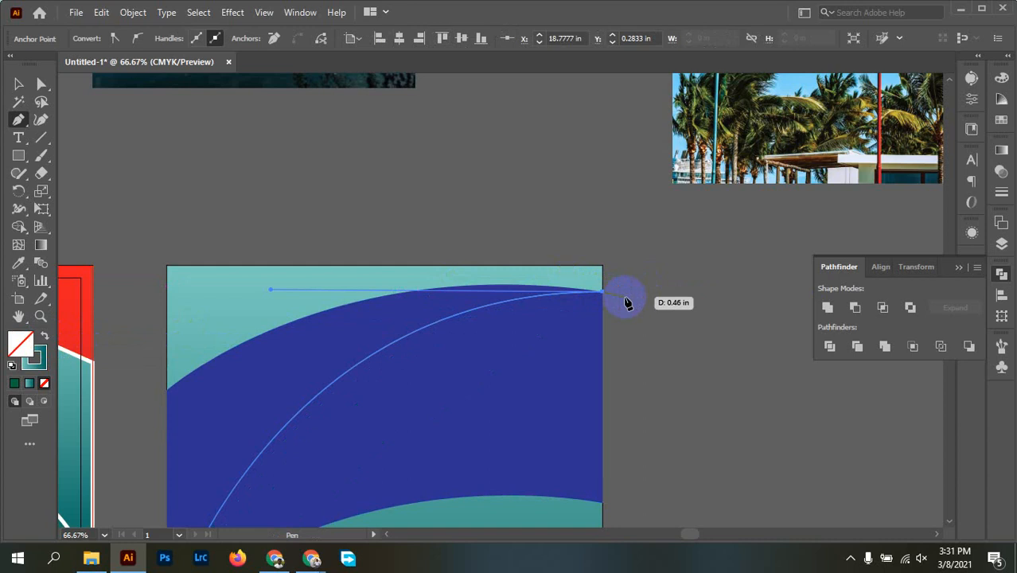
left_click_drag(626, 302, 608, 204)
left_click(645, 241, "ctrl")
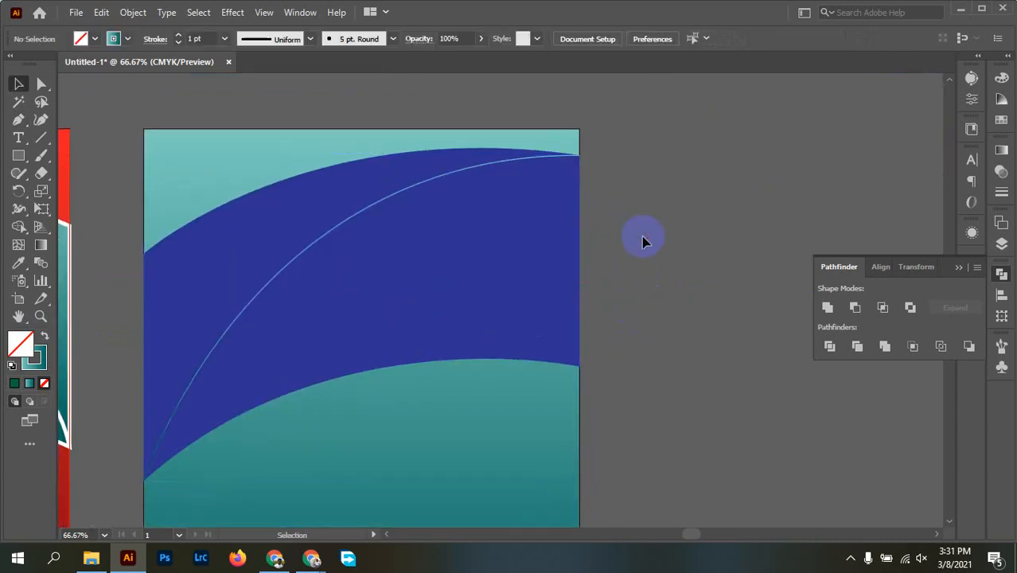
Set the stroke weight of the diagonal curve across the blue band to 0.
left_click_drag(530, 181, 610, 196)
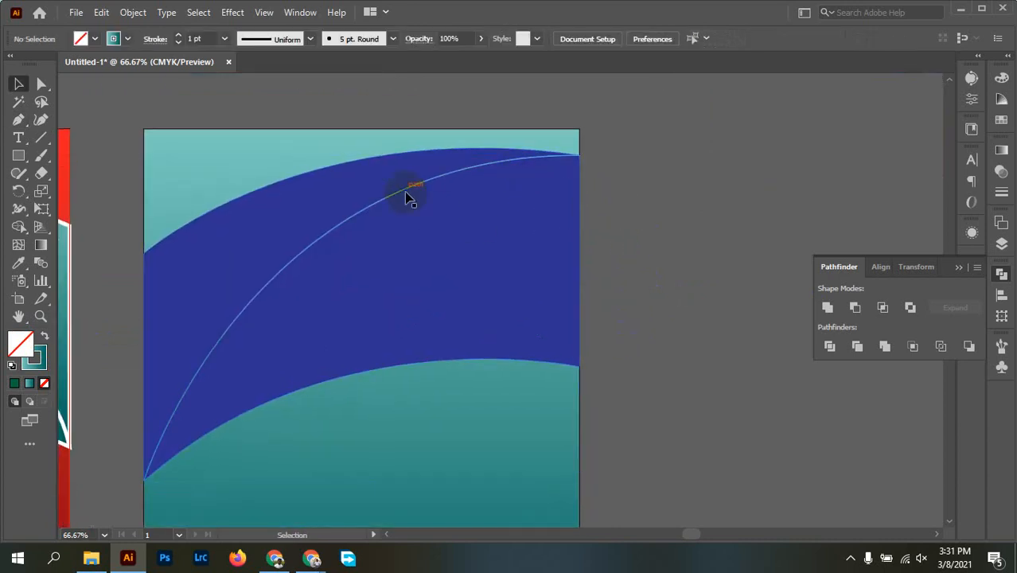
left_click(406, 197)
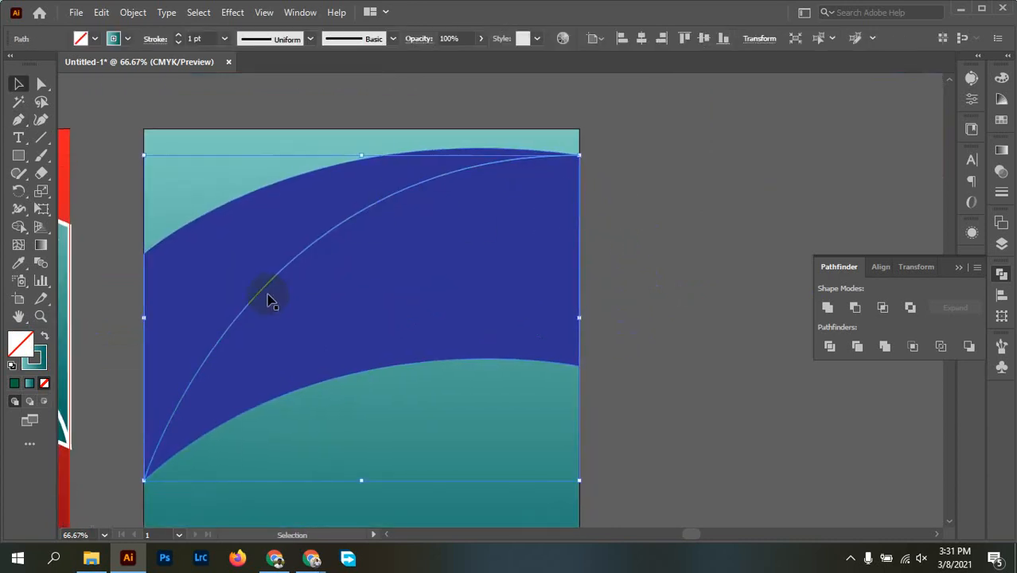
left_click(204, 37)
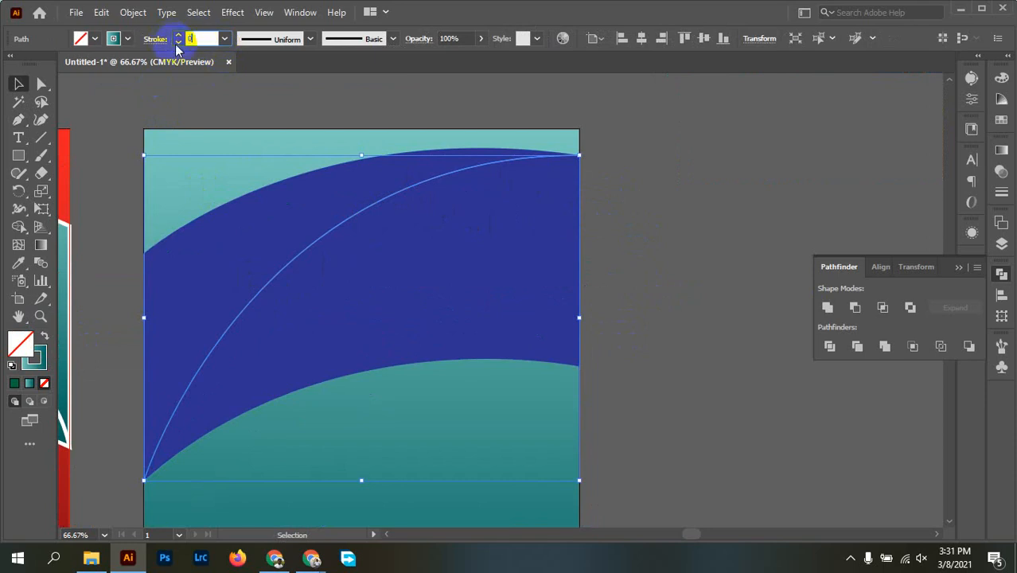
left_click(756, 247)
Divide the blue band along its diagonal curve with Pathfinder Divide and ungroup the resulting pieces.
left_click(426, 255)
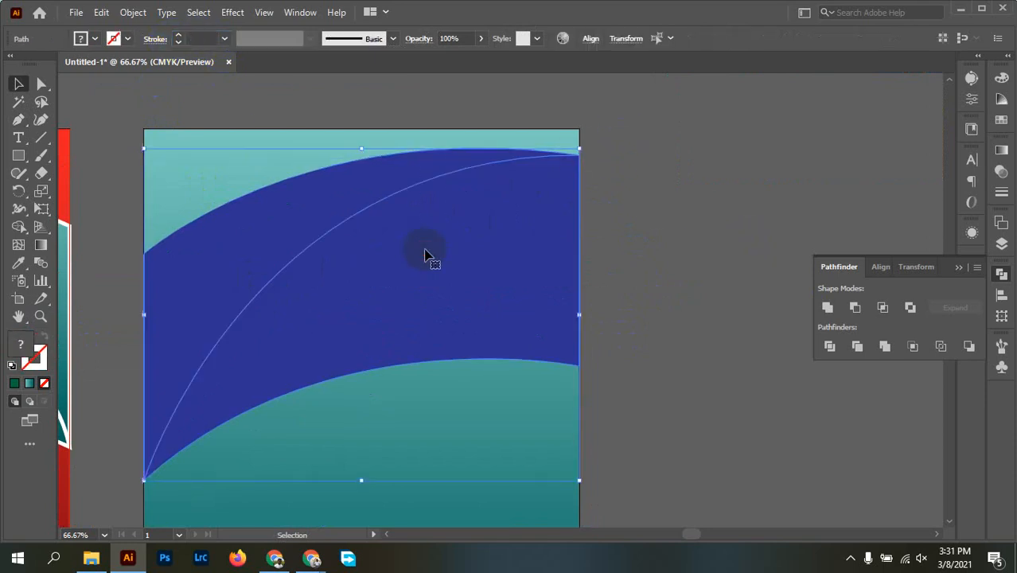
left_click(866, 353)
right_click(455, 267)
left_click(516, 393)
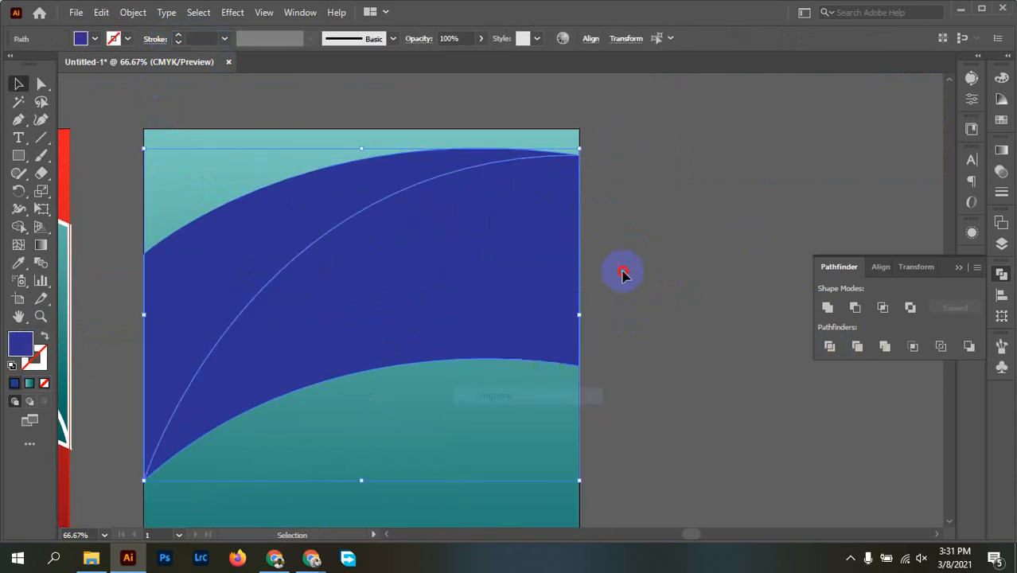
left_click(623, 274)
Give both blue pieces a 5 pt white stroke.
left_click(536, 168)
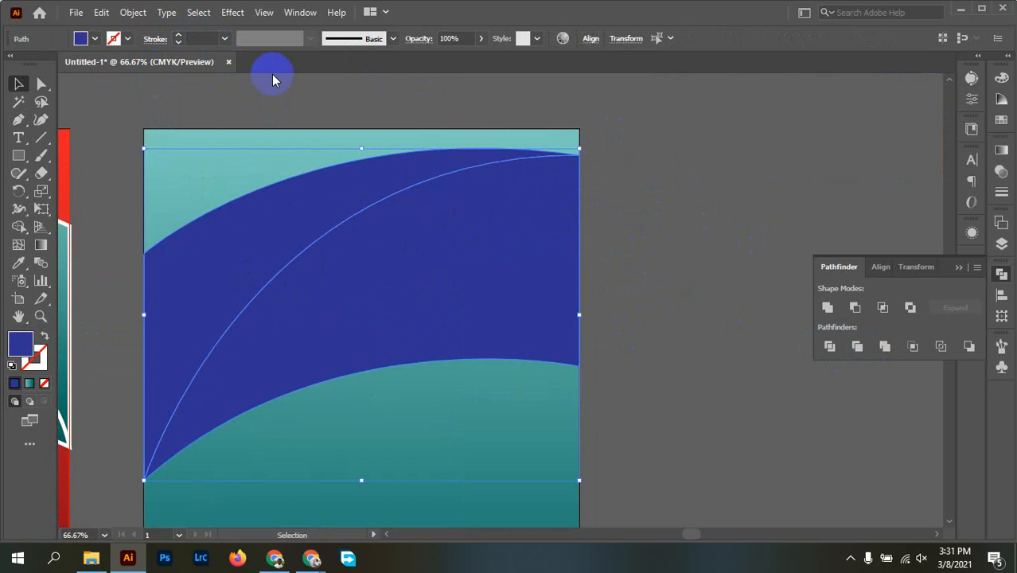
left_click(223, 40)
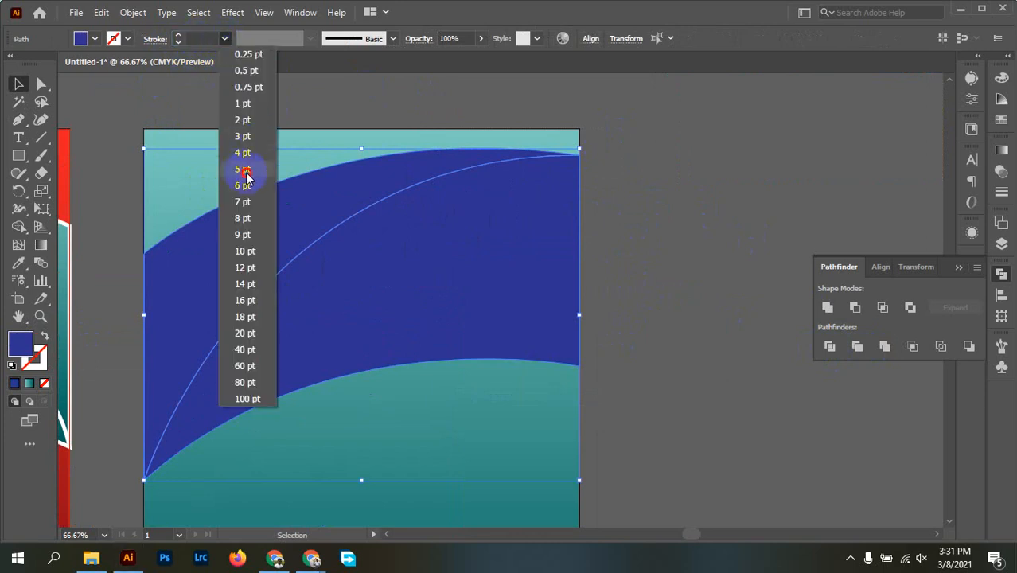
left_click(244, 171)
left_click(111, 42)
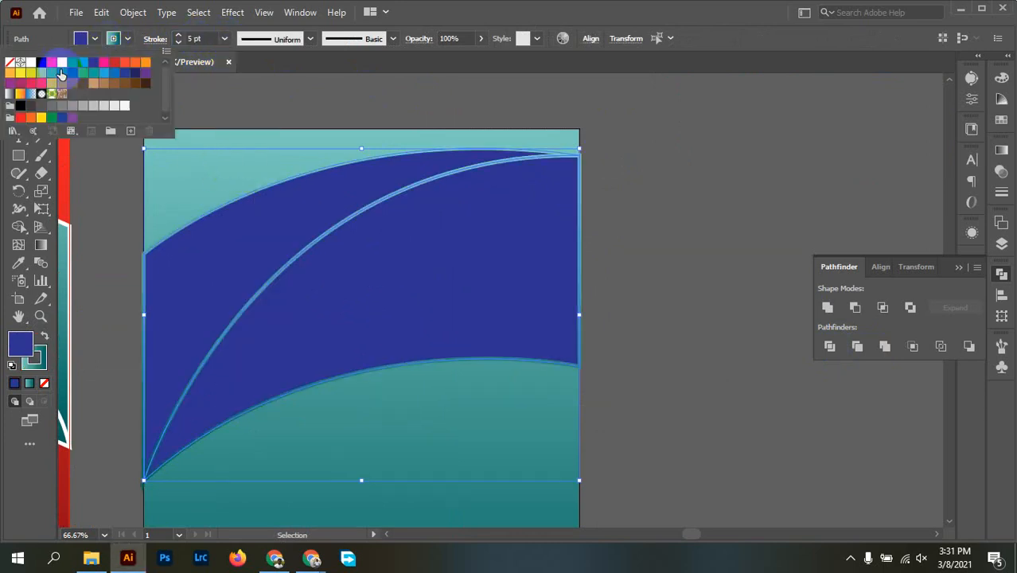
left_click(29, 64)
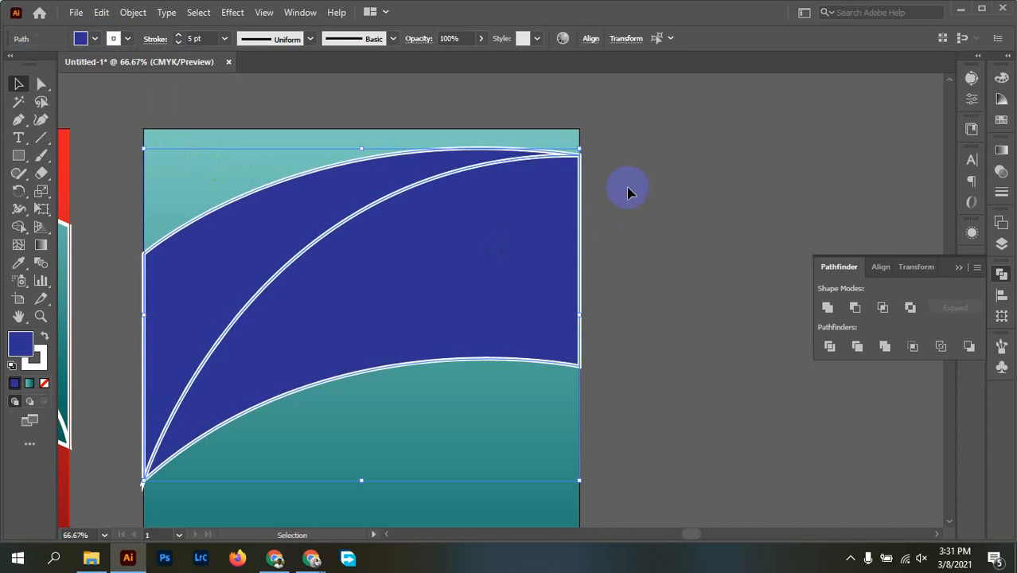
Expand the fill and stroke of both blue pieces and ungroup the expanded result.
left_click(131, 11)
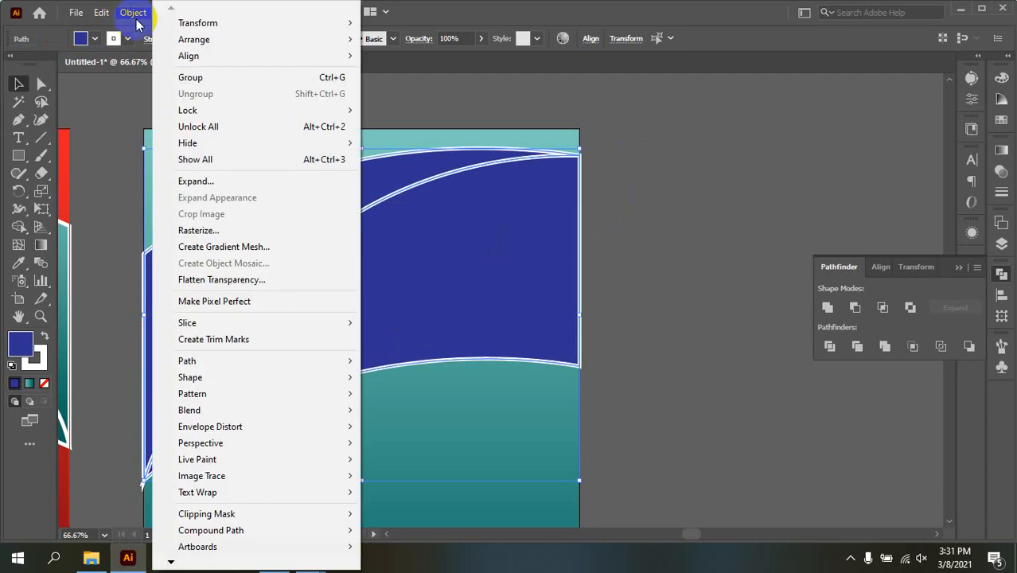
left_click(211, 182)
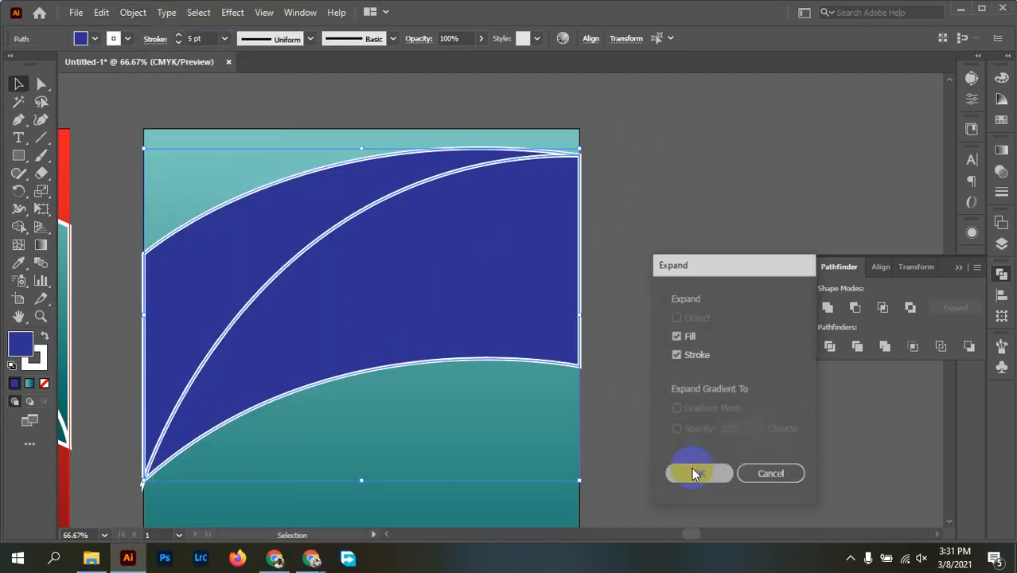
left_click(695, 474)
right_click(430, 244)
left_click(478, 393)
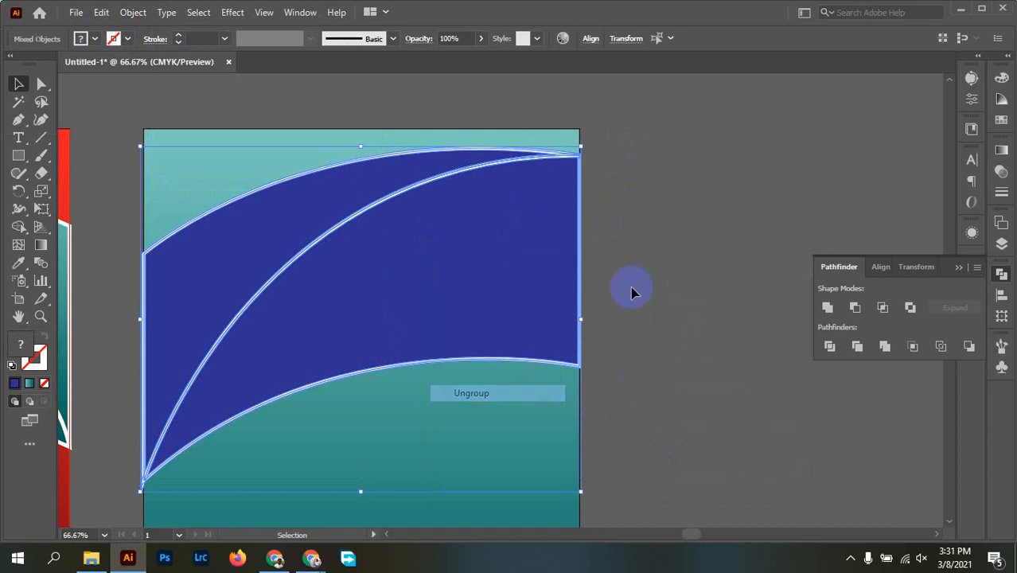
Try moving the blue fills and a white outline off the band to separate them, and undo the moves.
left_click(684, 233)
left_click_drag(480, 261, 620, 405)
left_click_drag(235, 228, 674, 239)
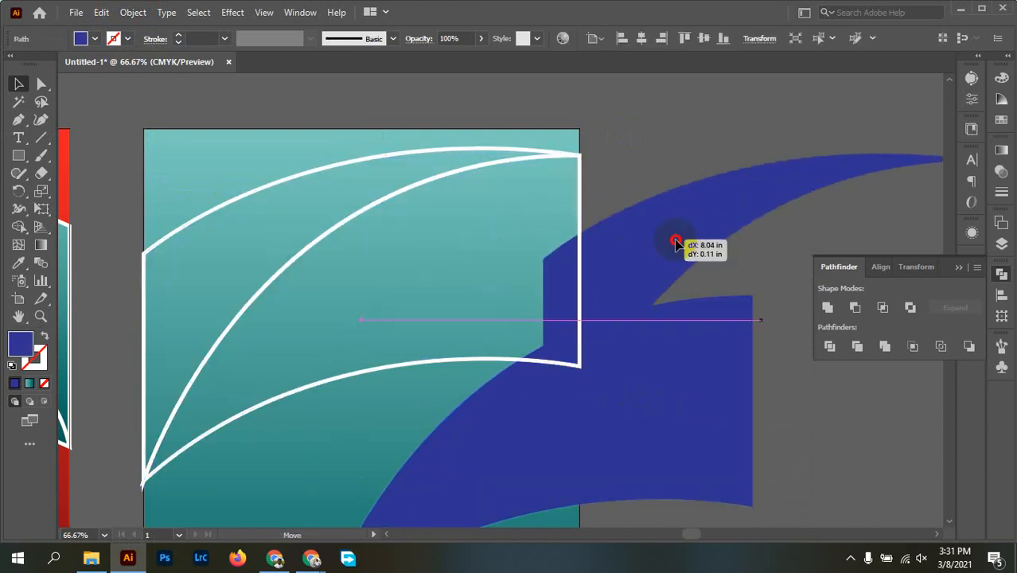
left_click_drag(330, 245, 415, 336)
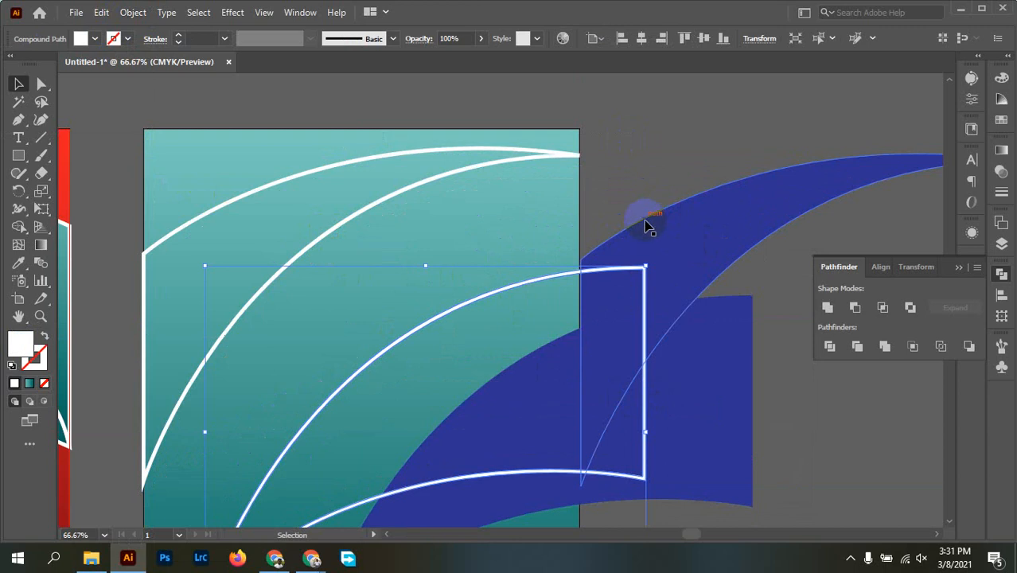
key("ctrl+z")
key("ctrl+z")
key("ctrl+z")
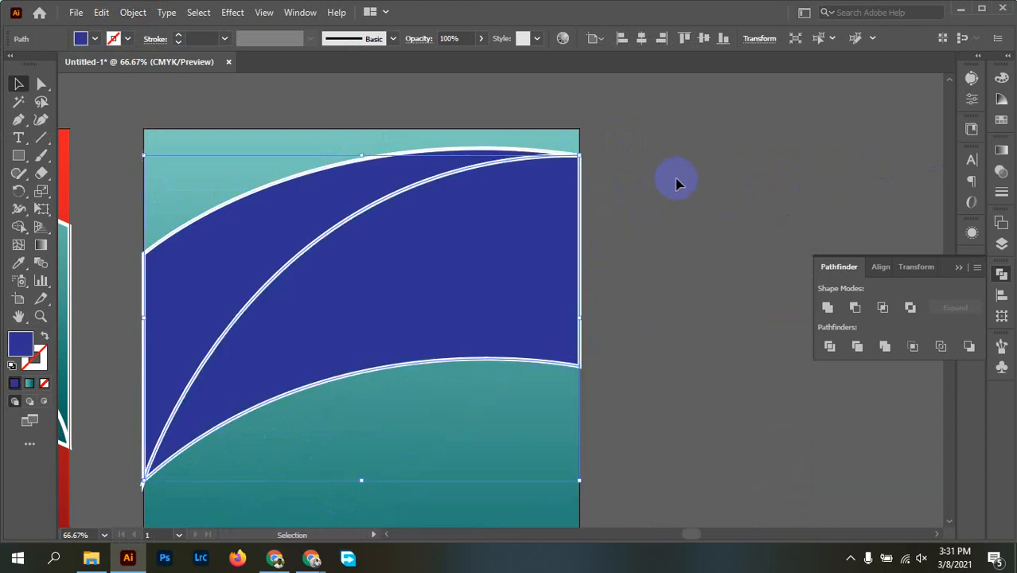
left_click(673, 187)
Pull the misty hilltop castle photo off the photo stack into the empty space left of it.
scroll(666, 193, "down", 2)
left_click_drag(571, 301, 764, 375)
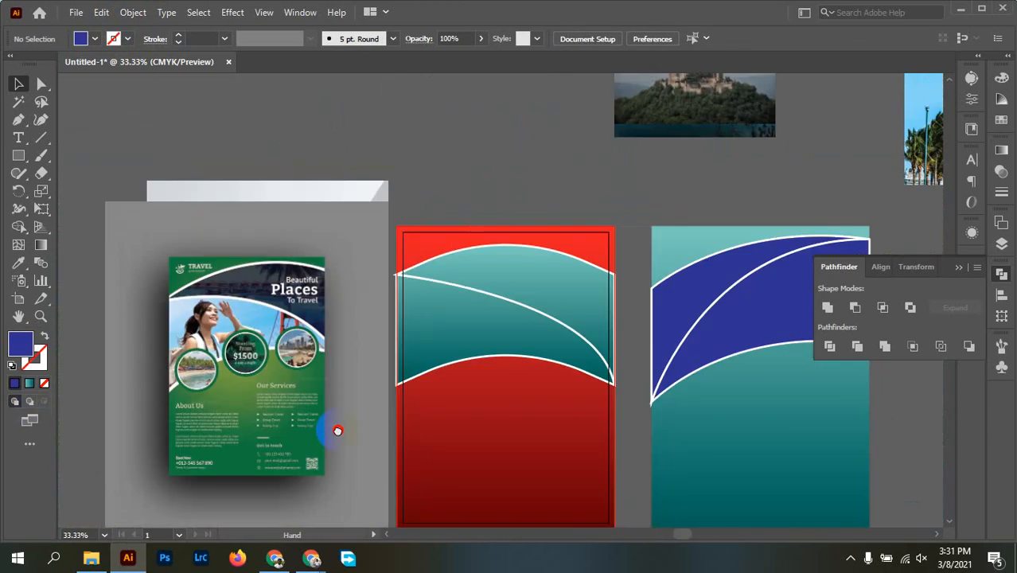
left_click_drag(337, 430, 141, 409)
left_click_drag(430, 280, 538, 286)
left_click_drag(574, 212, 456, 327)
left_click_drag(530, 216, 330, 219)
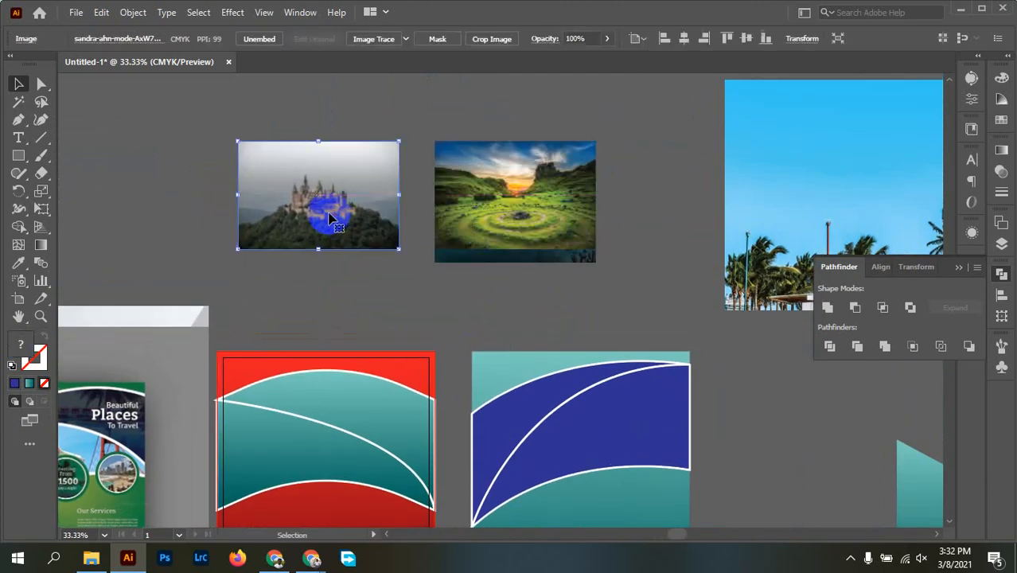
scroll(302, 188, "up", 5)
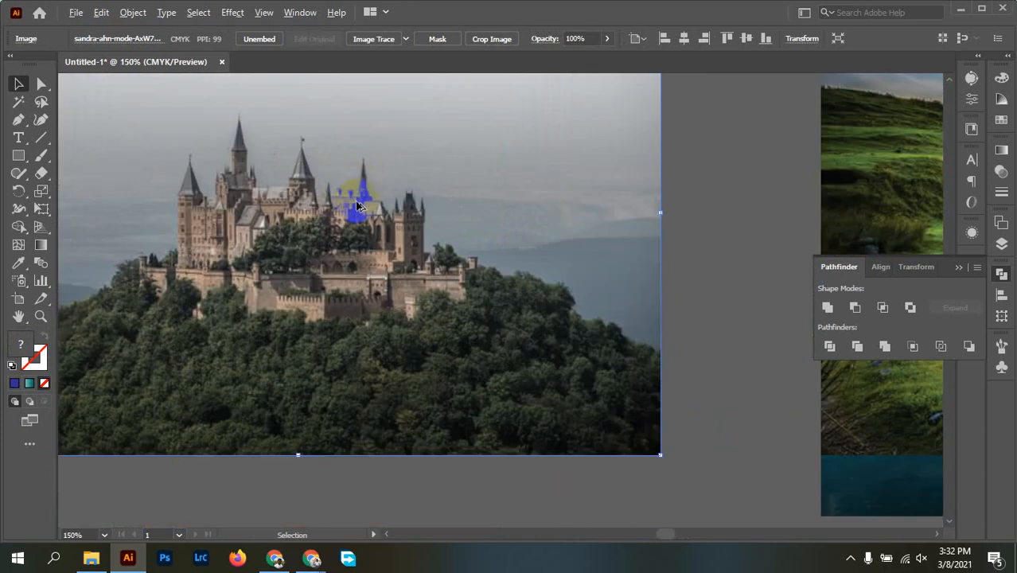
scroll(460, 249, "down", 1)
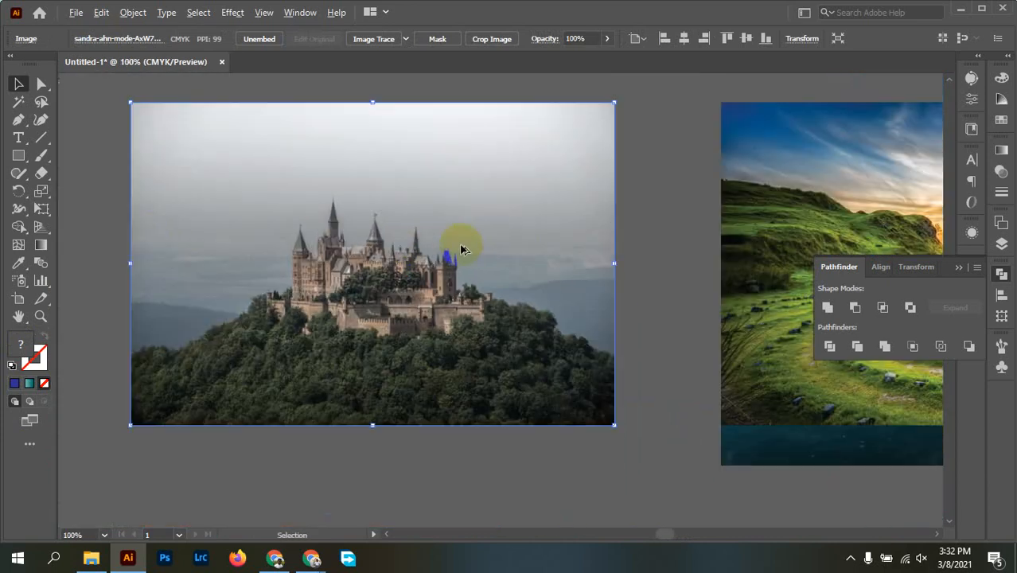
Move the green sunset landscape photo from the stack to the area beside the teal and blue flyer.
left_click_drag(481, 264, 643, 514)
scroll(599, 281, "down", 2)
scroll(562, 298, "right", 3)
left_click_drag(720, 416, 677, 134)
left_click_drag(593, 201, 870, 227)
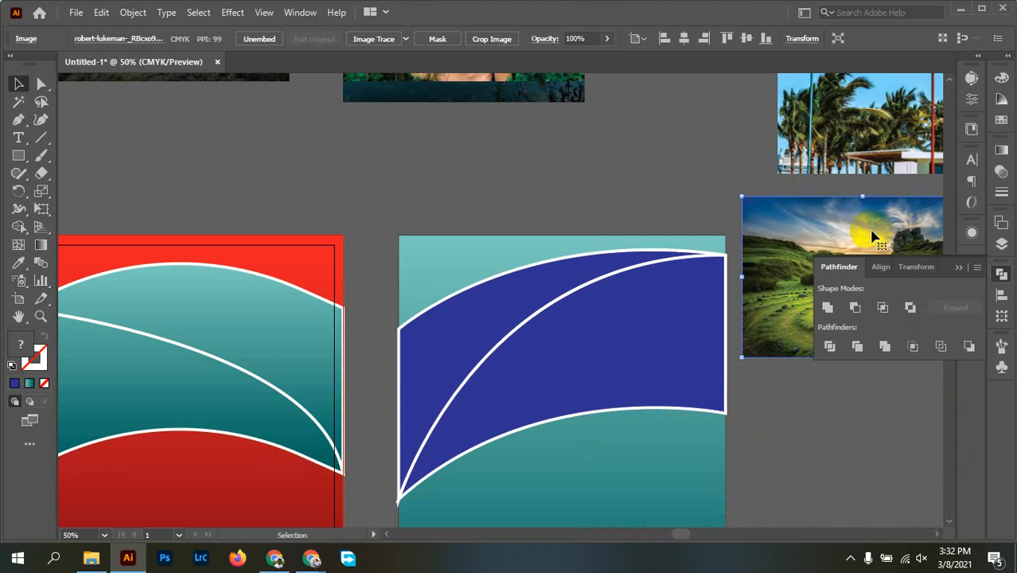
Move the photo of the blonde woman from the stack down onto the lower part of the red flyer.
left_click_drag(478, 231, 550, 358)
left_click_drag(514, 243, 232, 472)
left_click_drag(409, 409, 631, 149)
left_click_drag(524, 163, 522, 477)
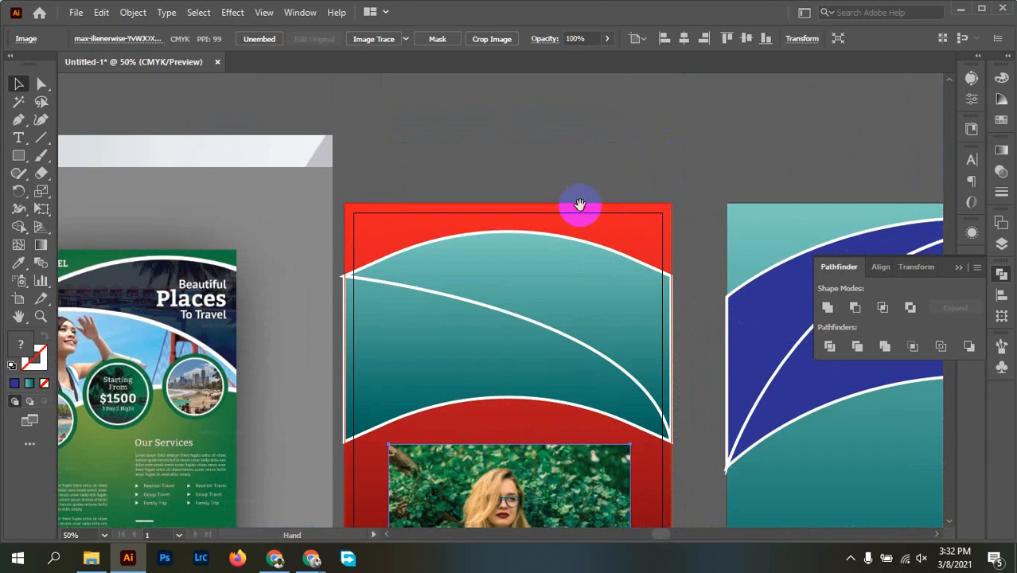
Spread the autumn castle, garden château and white waterside château photos out from the stack above the flyers.
left_click_drag(541, 103, 410, 374)
left_click_drag(647, 296, 96, 298)
left_click_drag(483, 344, 591, 333)
left_click_drag(791, 294, 554, 487)
left_click_drag(716, 293, 766, 346)
scroll(685, 323, "down", 1)
scroll(684, 322, "down", 1)
mouse_move(609, 359)
left_mouse_down()
mouse_move(629, 365)
mouse_move(605, 361)
left_mouse_up()
left_click_drag(749, 407, 574, 387)
Move the white waterside château photo off the red flyer to the empty area above the lake town photo.
left_click(717, 398)
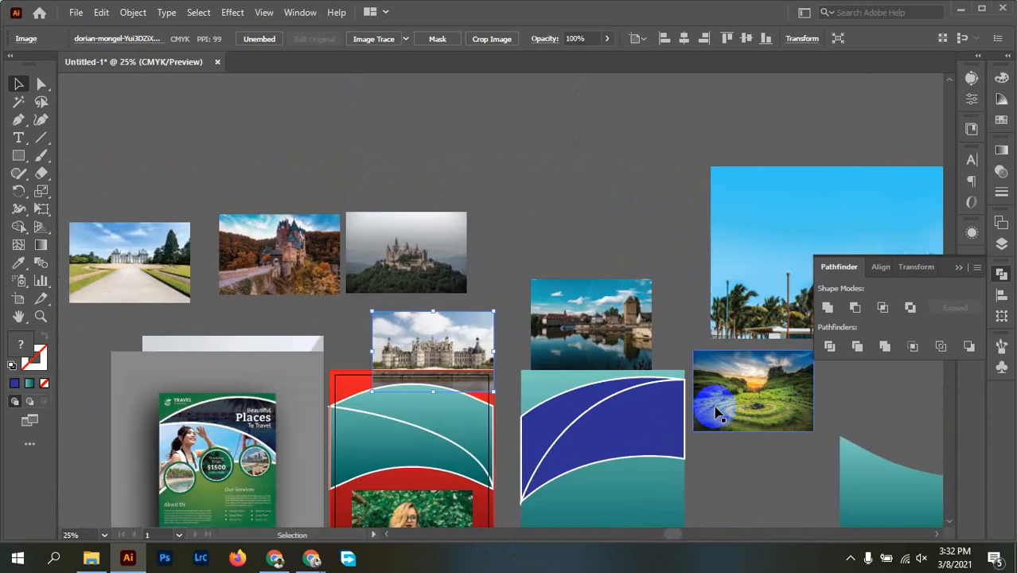
left_click_drag(470, 349, 649, 203)
left_click_drag(597, 233, 613, 217)
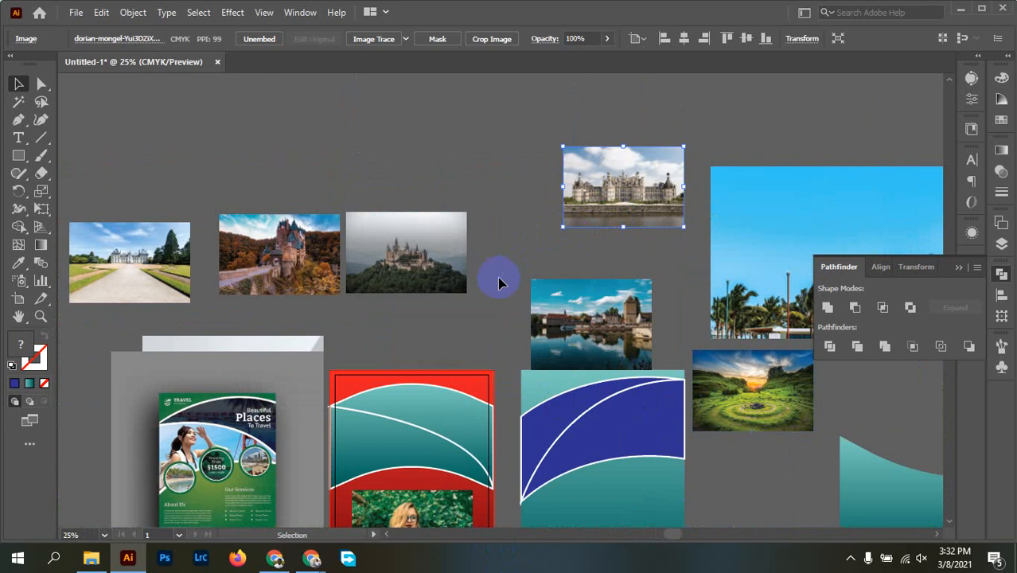
Line up the garden château, autumn castle and misty castle photos in one evenly aligned row above the reference.
left_click_drag(499, 283, 650, 311)
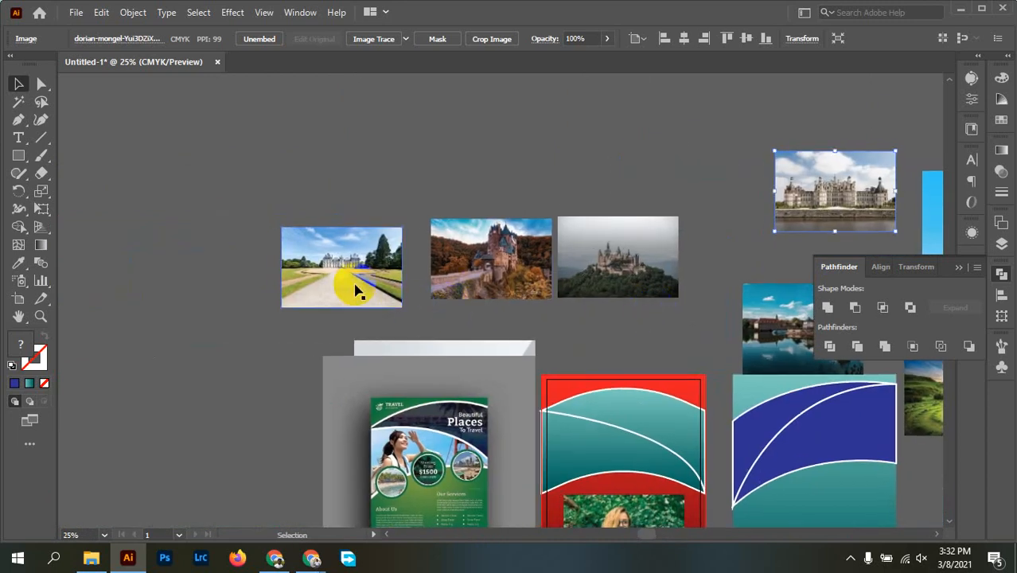
left_click_drag(355, 285, 355, 276)
left_click_drag(489, 280, 479, 281)
left_click_drag(655, 282, 647, 288)
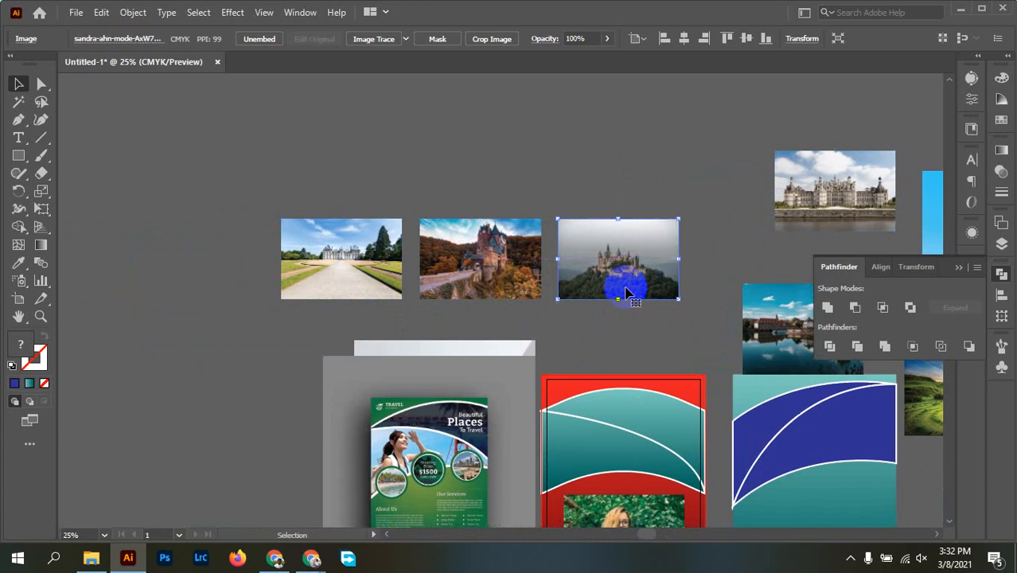
scroll(514, 302, "up", 5)
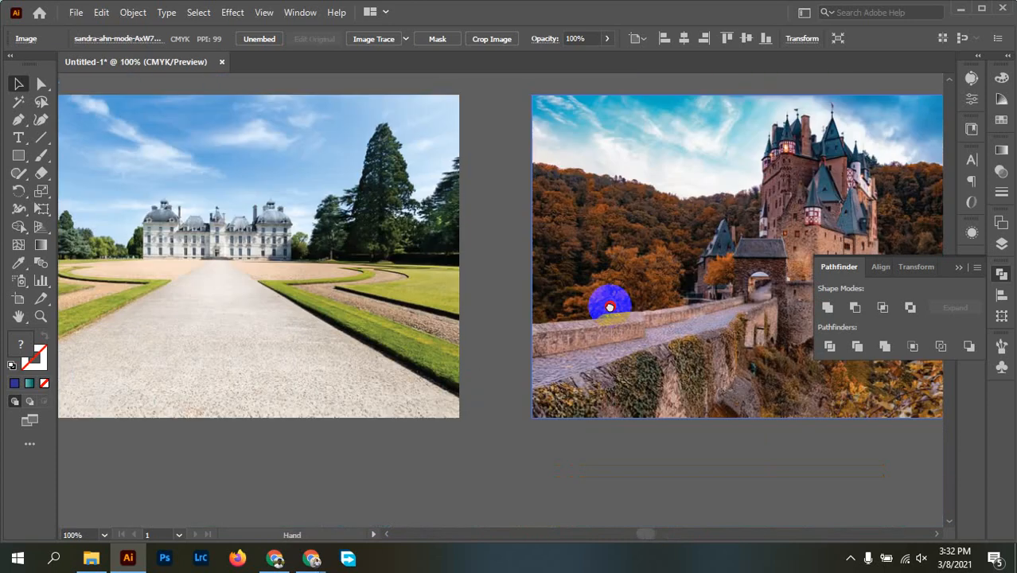
scroll(420, 159, "down", 3)
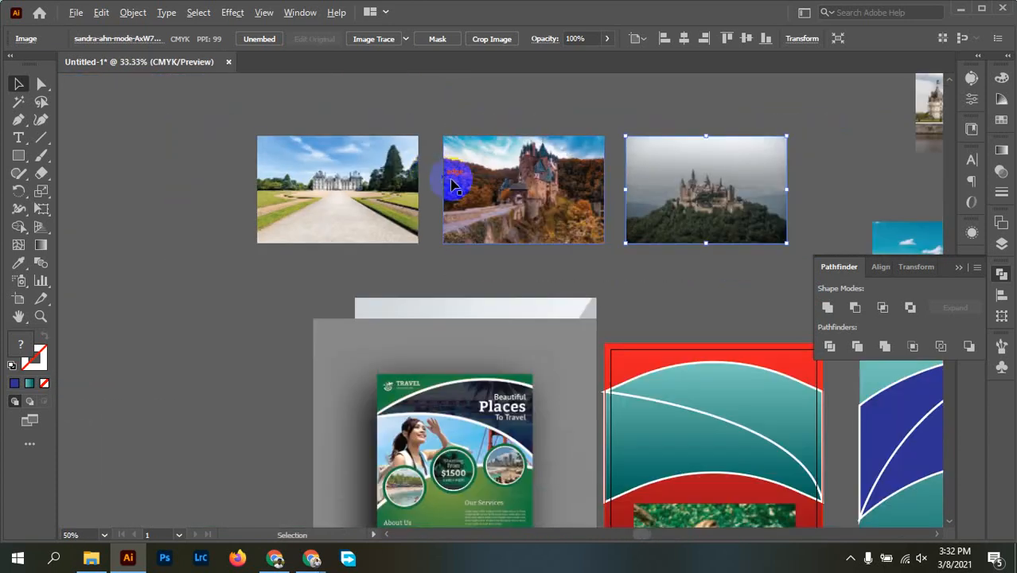
Duplicate the row of three château and castle photos directly above the originals.
left_click(268, 118)
left_click_drag(646, 231, 676, 243)
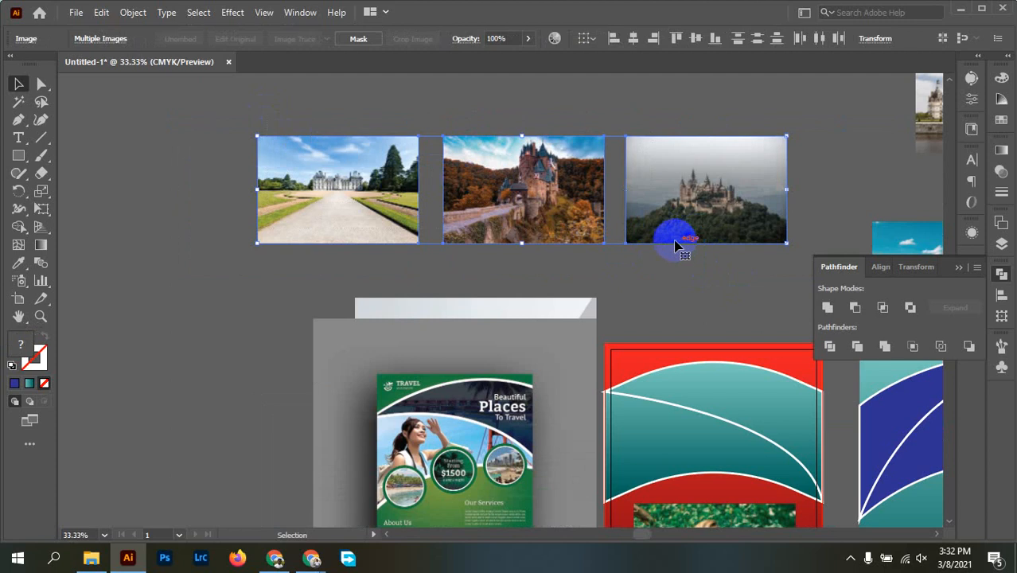
scroll(661, 294, "up", 3)
left_click_drag(678, 320, 705, 169)
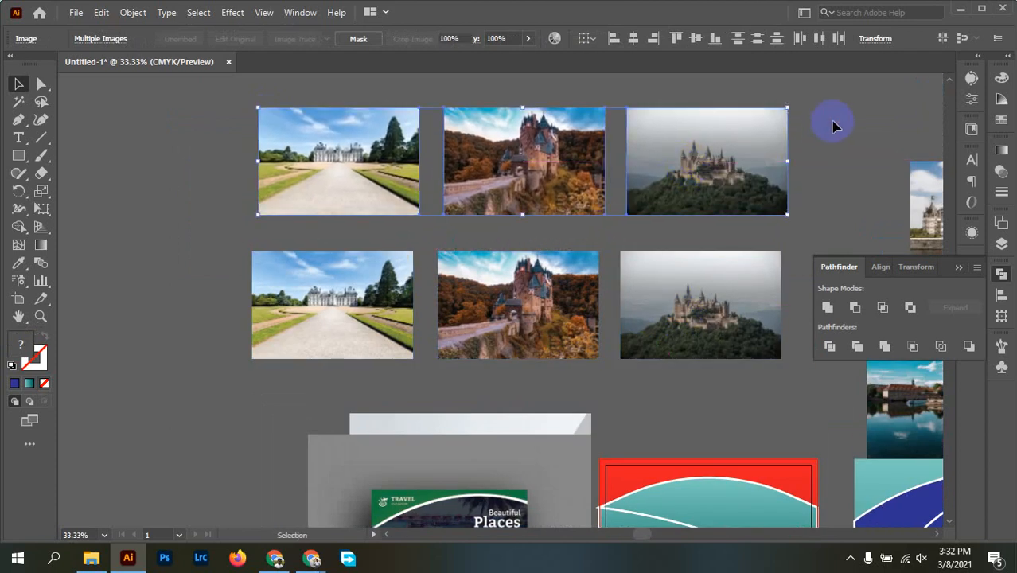
left_click(614, 241)
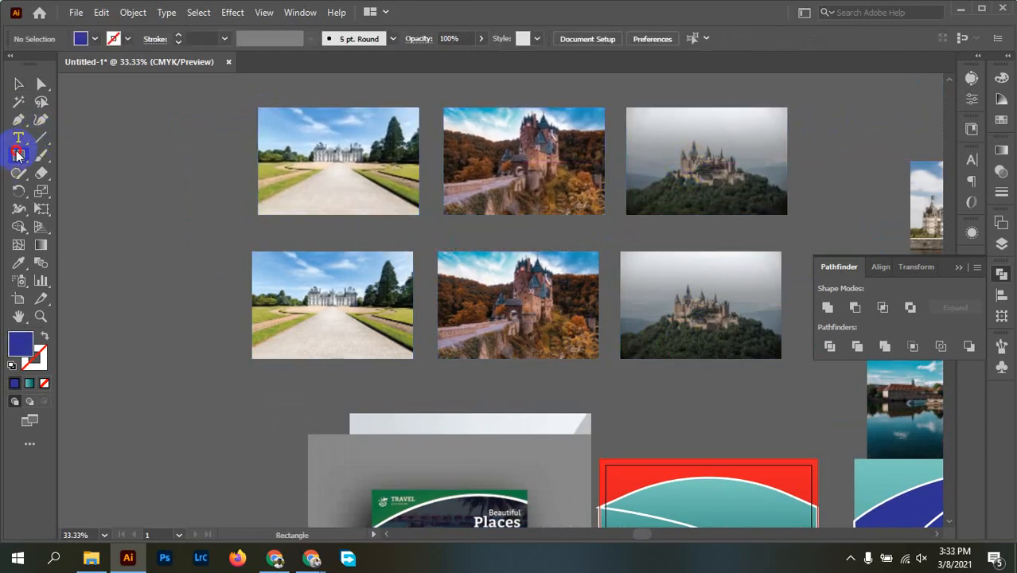
Draw an unfilled circle with a 1 pt blue stroke centred on the château in the upper-row photo.
left_click_drag(17, 155, 56, 194)
scroll(304, 161, "up", 2)
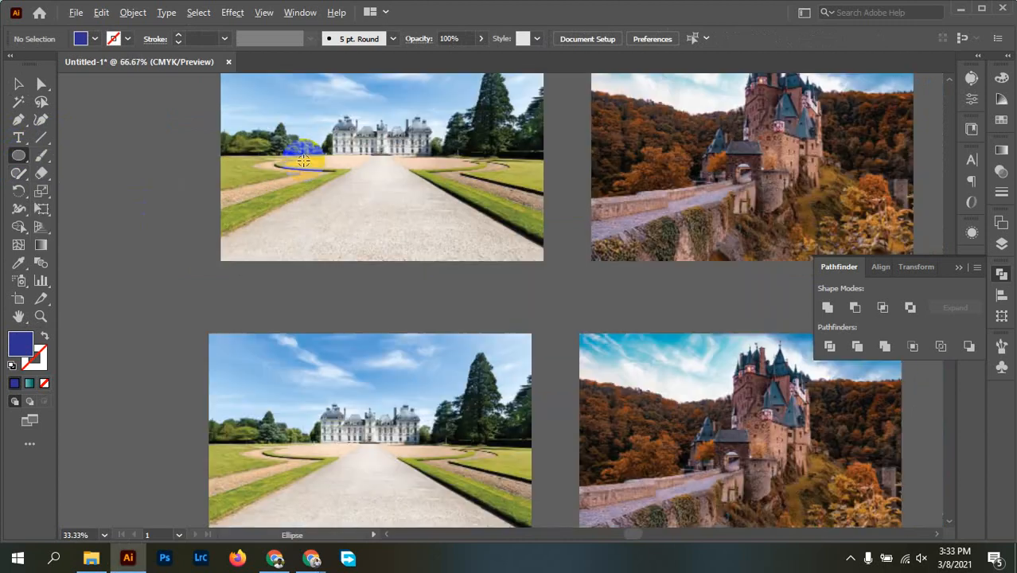
scroll(303, 161, "up", 2)
scroll(336, 125, "up", 3)
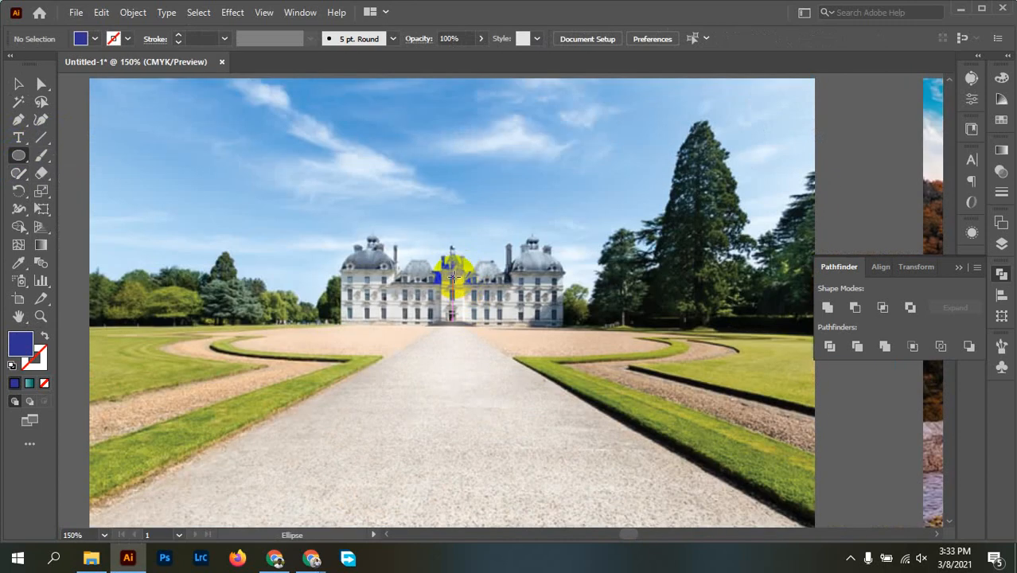
left_click_drag(451, 277, 637, 396)
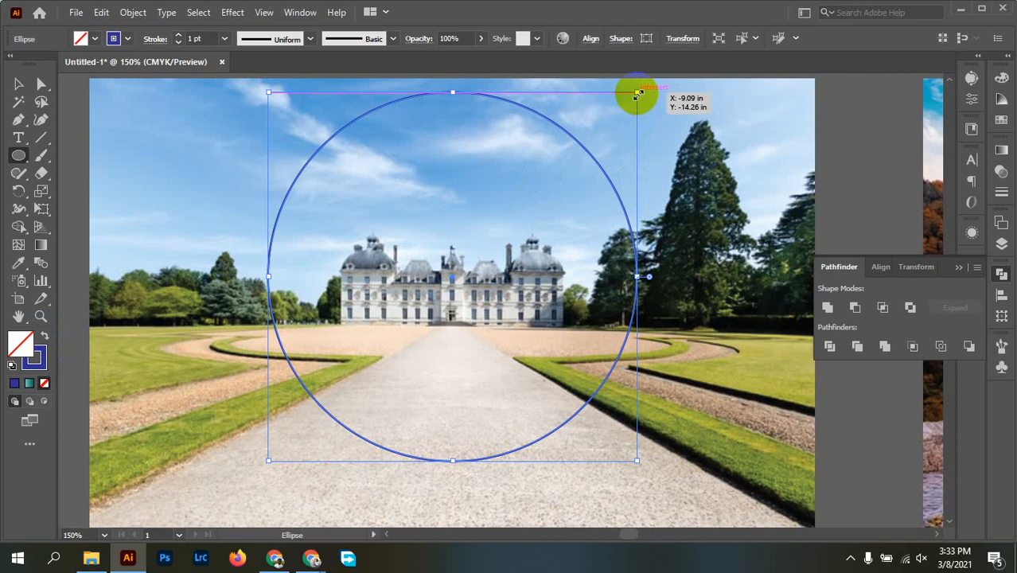
left_click_drag(638, 94, 621, 126)
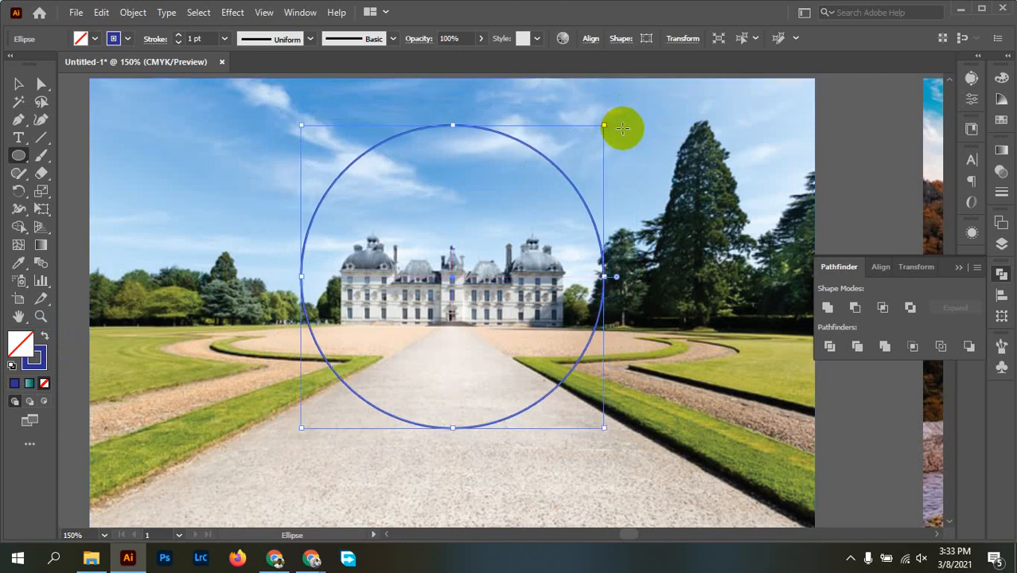
left_click(18, 84)
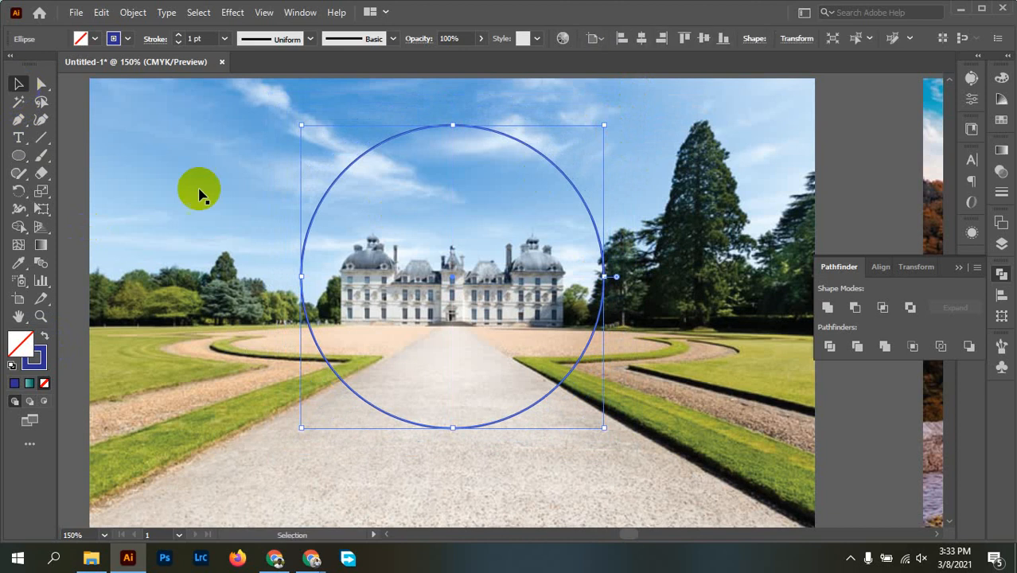
scroll(467, 334, "down", 1)
left_click_drag(654, 352, 324, 336)
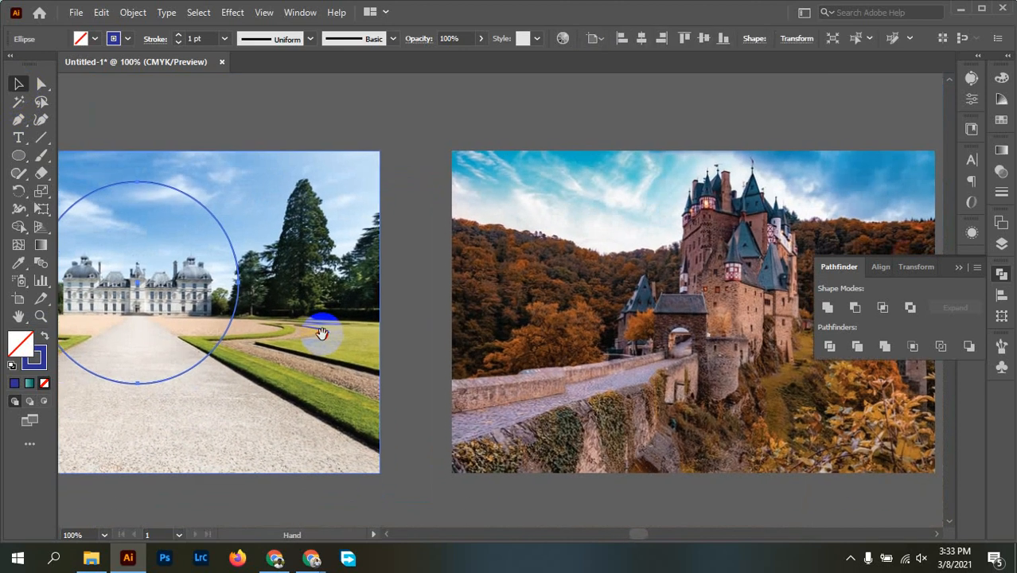
scroll(325, 326, "down", 1)
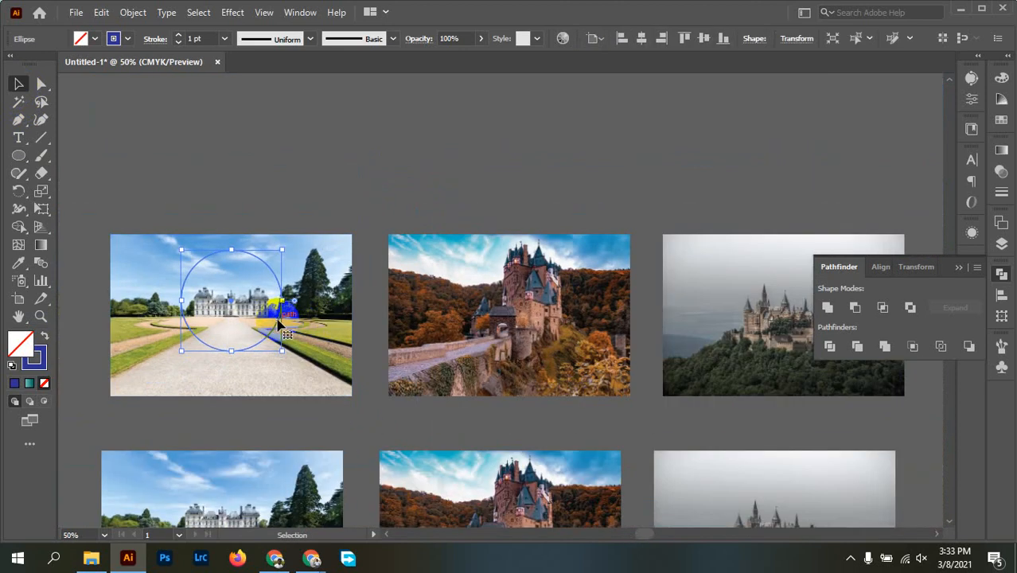
left_click_drag(278, 320, 578, 309)
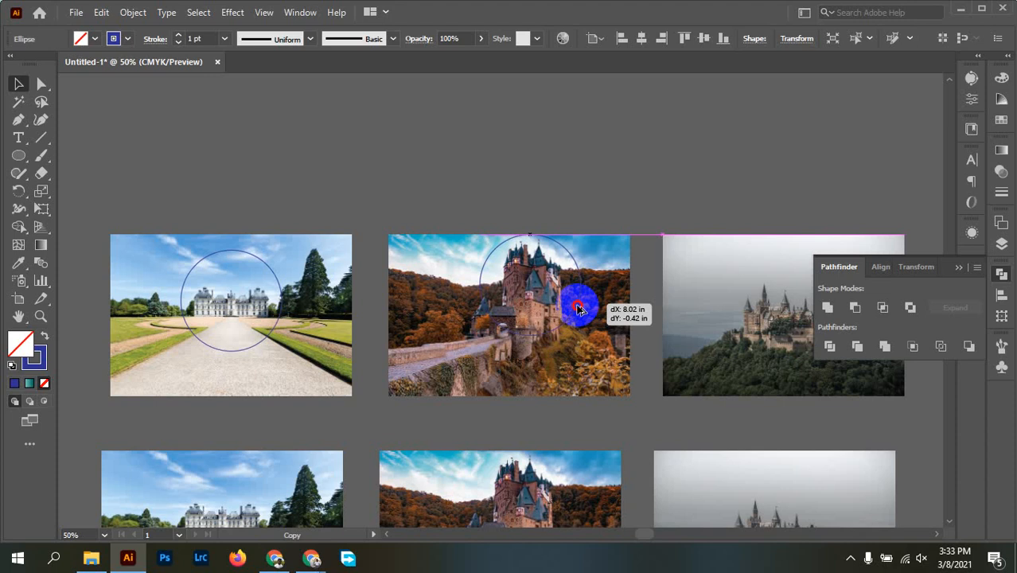
left_click_drag(578, 308, 563, 192)
key("Delete")
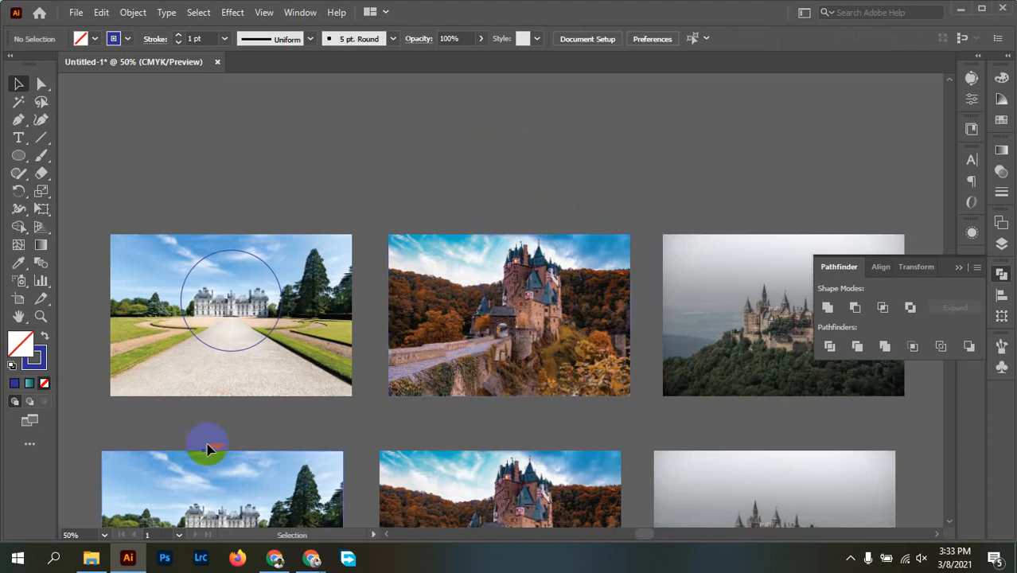
Copy the circle onto the other two upper-row photos and enlarge the three circles to frame the castles.
left_click_drag(276, 322, 566, 317)
scroll(734, 348, "right", 5)
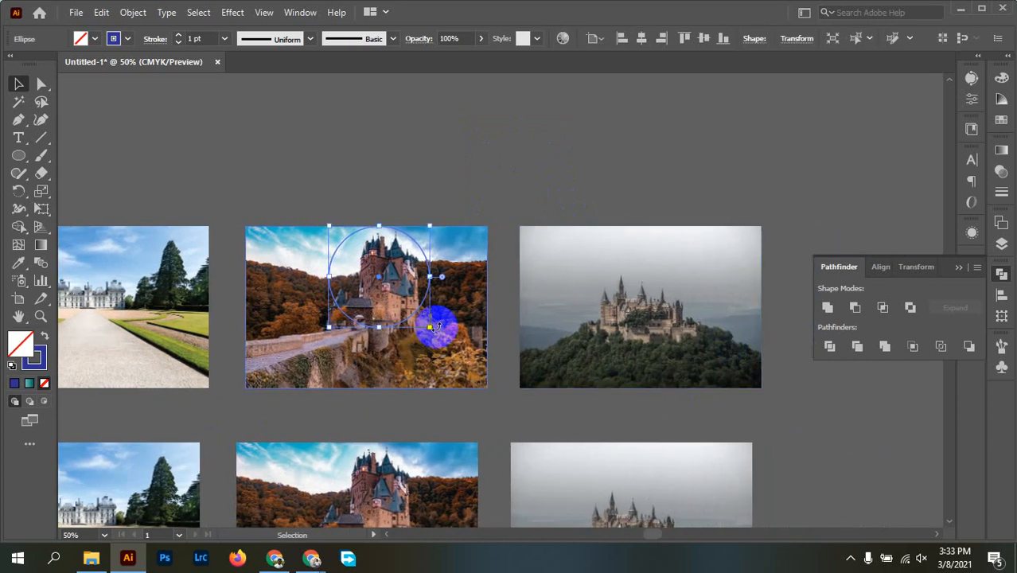
left_click_drag(432, 331, 181, 338)
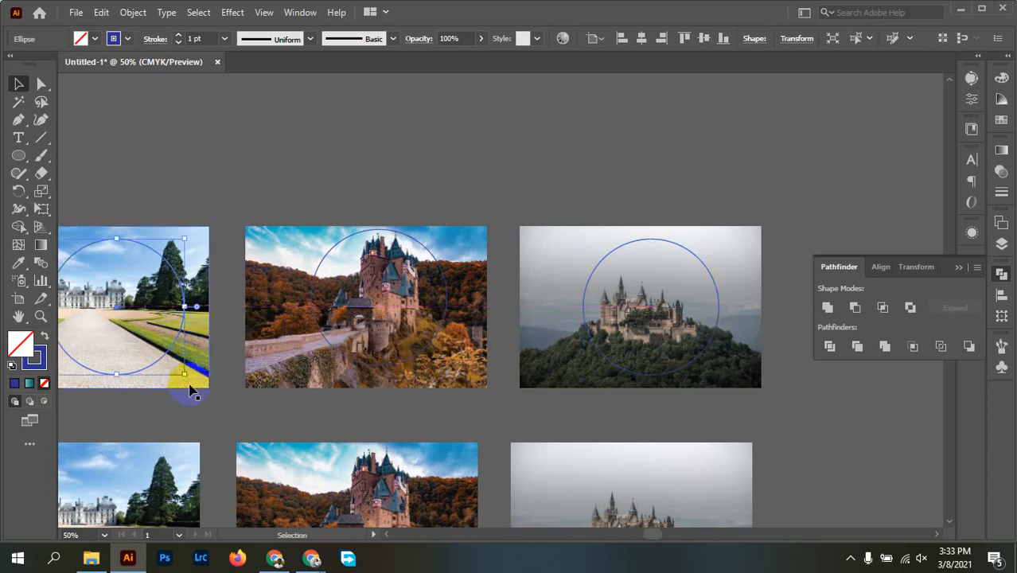
left_click_drag(190, 386, 363, 393)
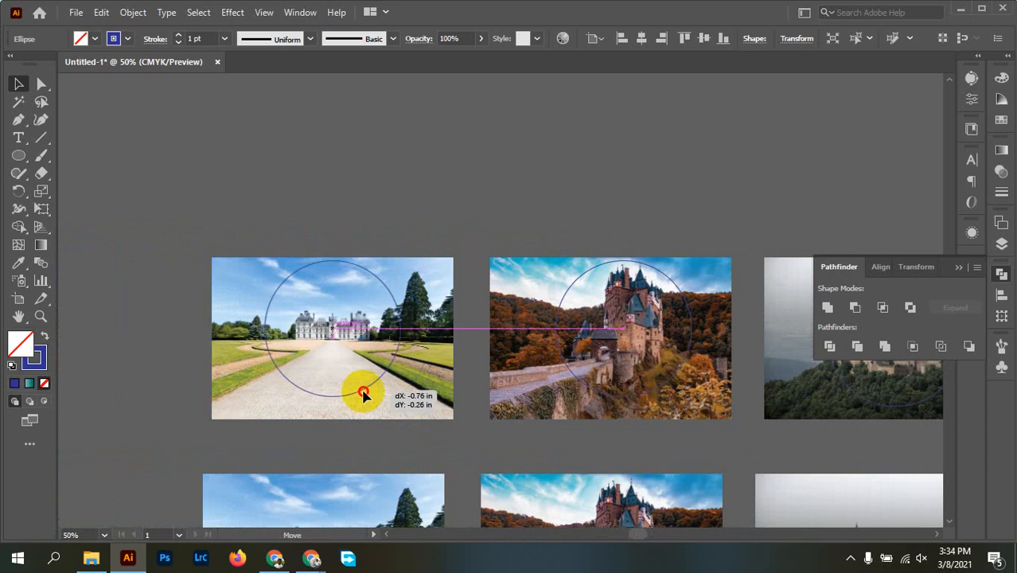
left_click_drag(363, 393, 363, 394)
Enlarge the upper château photo proportionally from its centre and shift it down about 0.28 in behind its circle.
left_click_drag(635, 228, 624, 196)
left_click(407, 254)
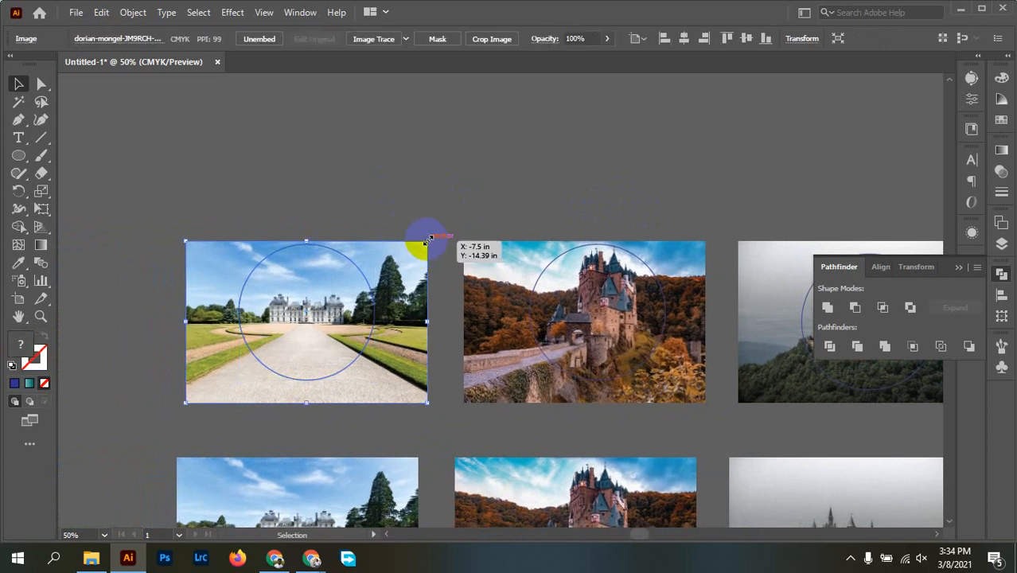
left_click_drag(428, 239, 491, 210)
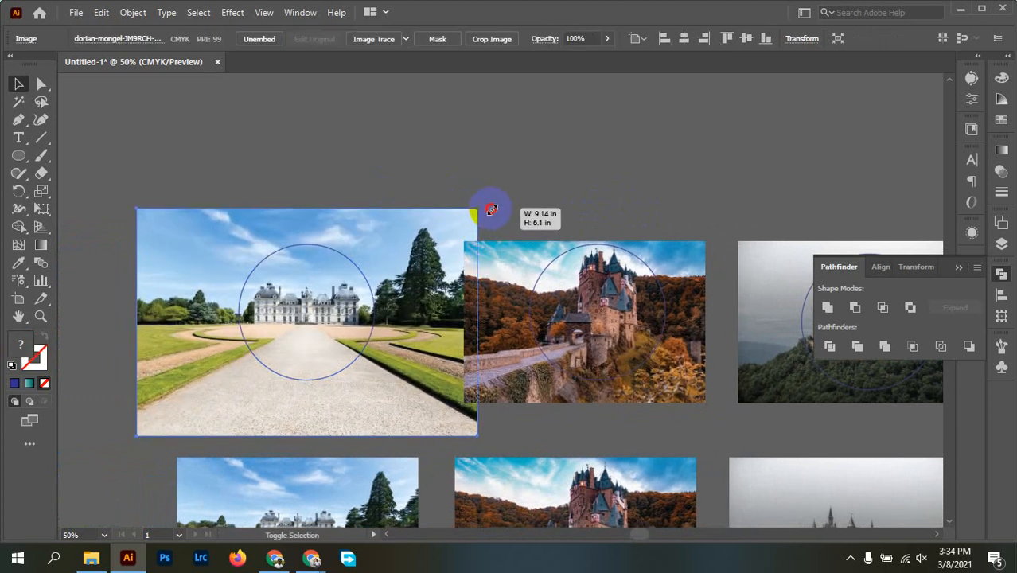
mouse_move(491, 209)
left_mouse_down()
mouse_move(479, 207)
mouse_move(497, 198)
left_mouse_up()
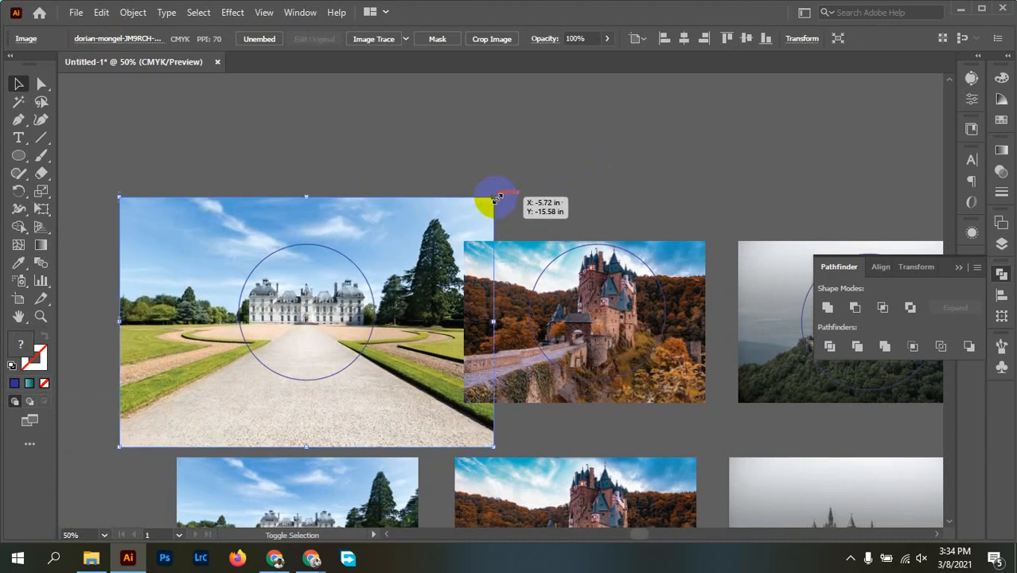
mouse_move(406, 407)
left_mouse_down()
mouse_move(405, 398)
mouse_move(405, 419)
left_mouse_up()
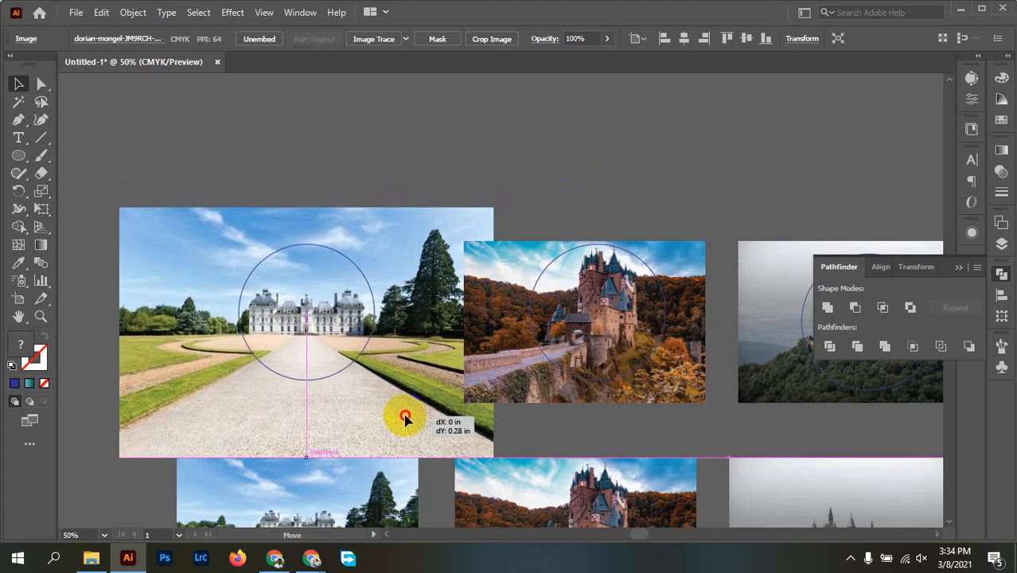
left_click_drag(405, 420, 404, 419)
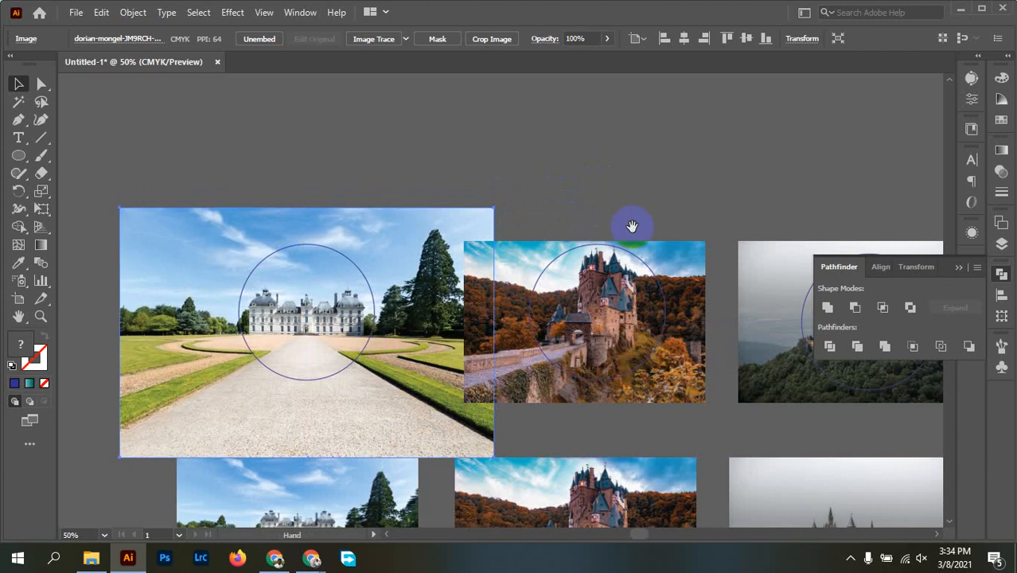
left_click_drag(631, 223, 455, 130)
scroll(647, 370, "down", 5)
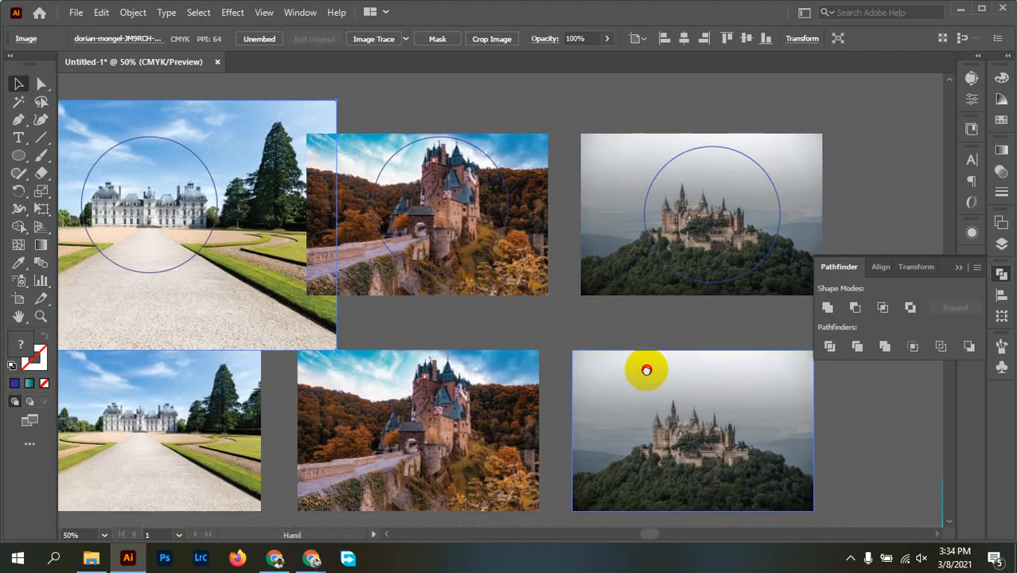
left_click_drag(325, 375, 272, 519)
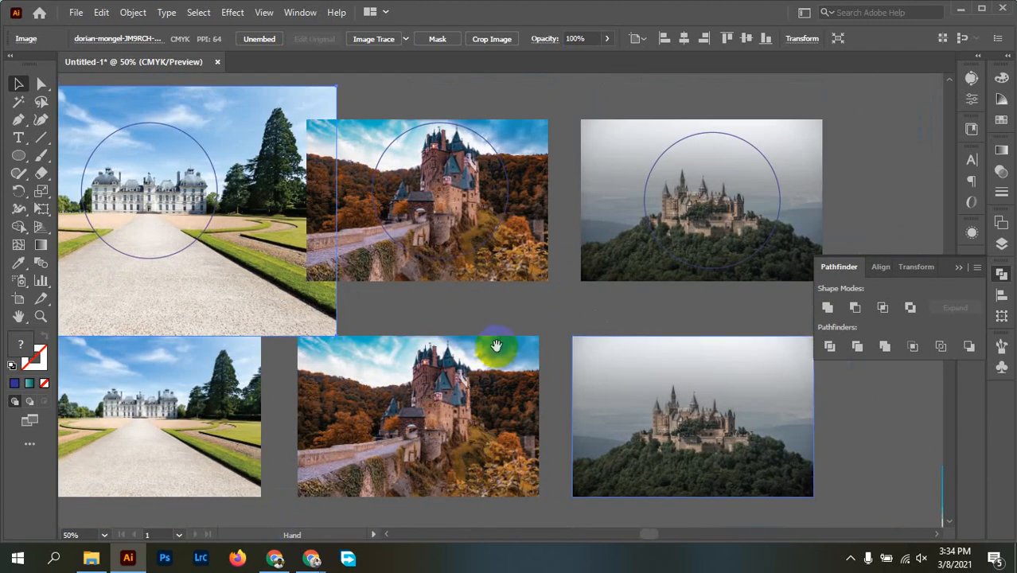
left_click_drag(495, 348, 363, 488)
left_click_drag(741, 168, 635, 256)
right_click(585, 341)
left_click(684, 218)
key("ctrl+z")
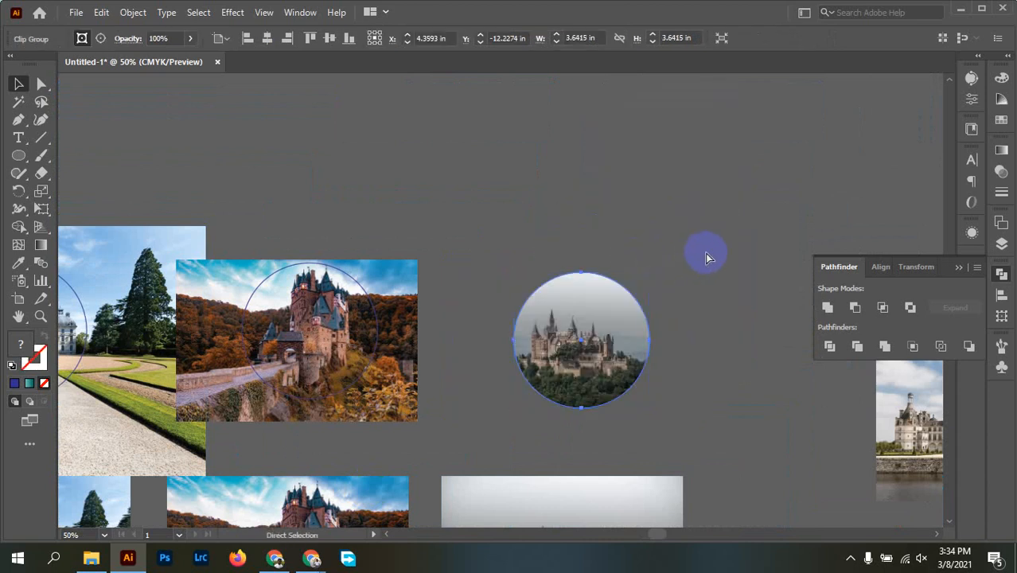
key("ctrl+z")
Duplicate the circle from the foggy castle photo into the empty area above and to the right of it.
left_click(698, 259)
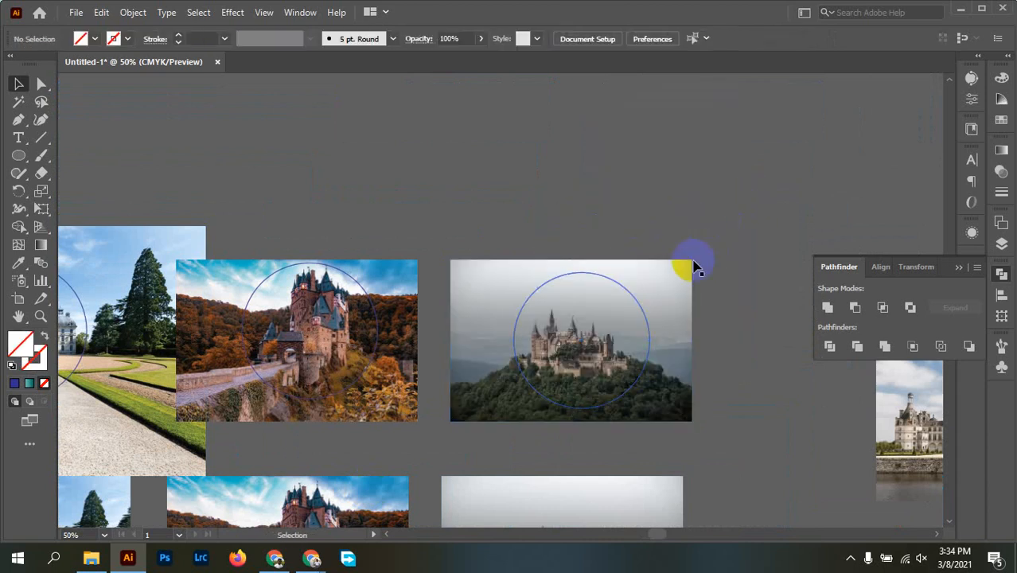
left_click(643, 314)
left_click_drag(643, 314, 788, 126)
Make a clipping mask from the upper foggy castle photo and the circle over it.
left_click(731, 305)
left_click(586, 363)
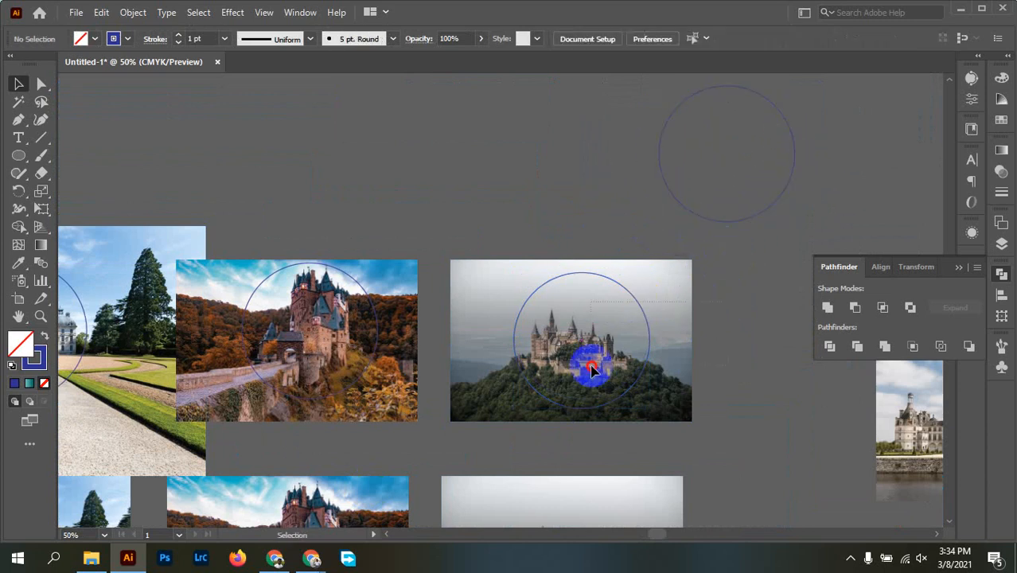
right_click(581, 341)
left_click(675, 225)
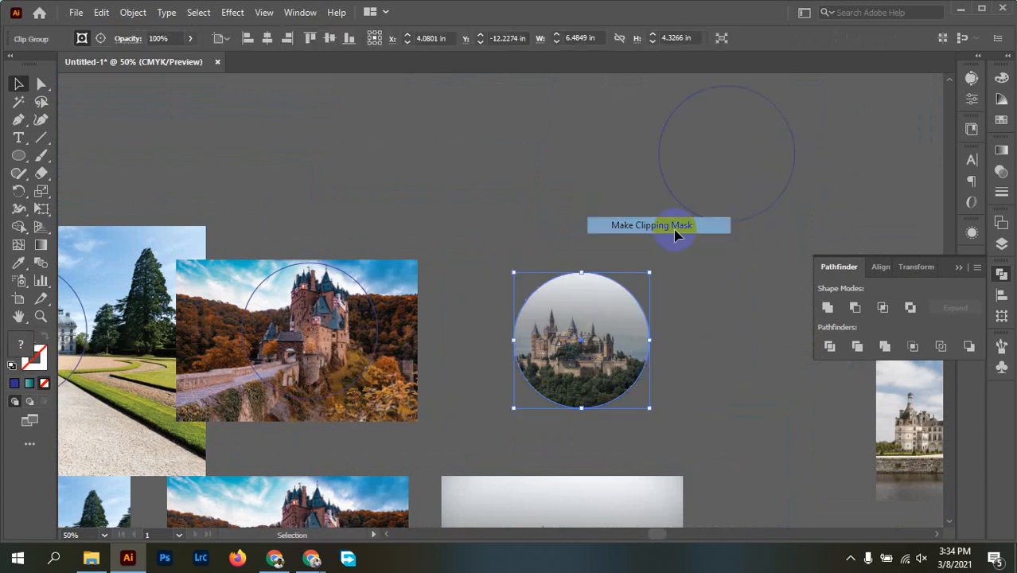
Make a clipping mask from the upper autumn castle photo and its circle.
left_click(466, 227)
left_click(348, 340)
right_click(348, 341)
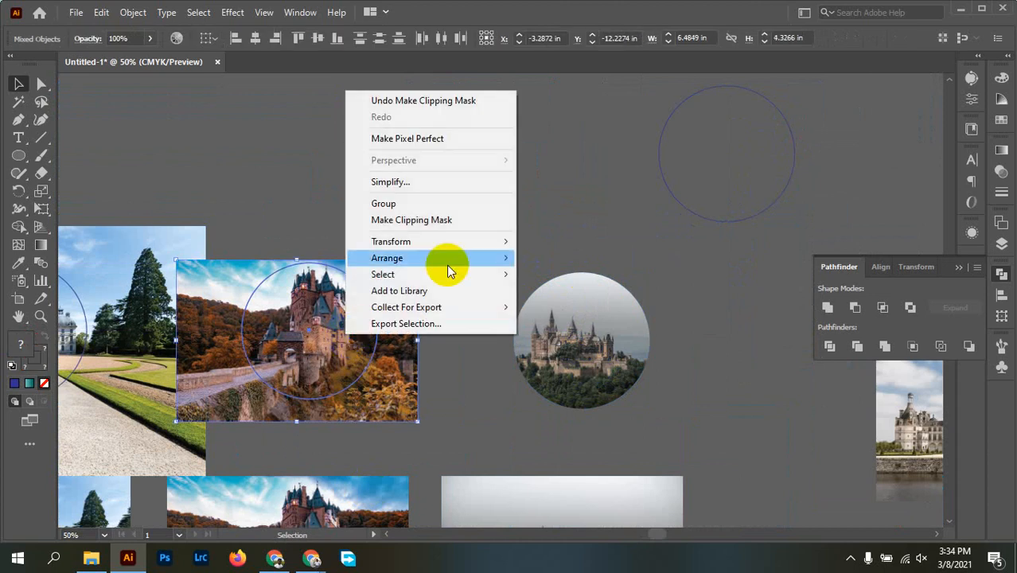
left_click(447, 220)
Make a clipping mask from the enlarged château photo and its circle.
left_click_drag(286, 300, 514, 272)
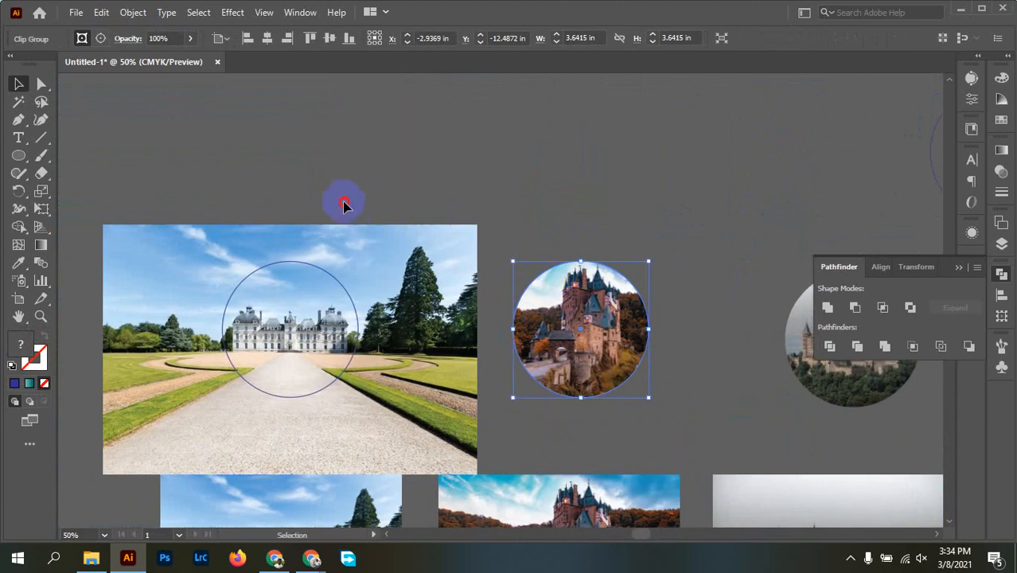
left_click(290, 336)
right_click(291, 335)
left_click(387, 222)
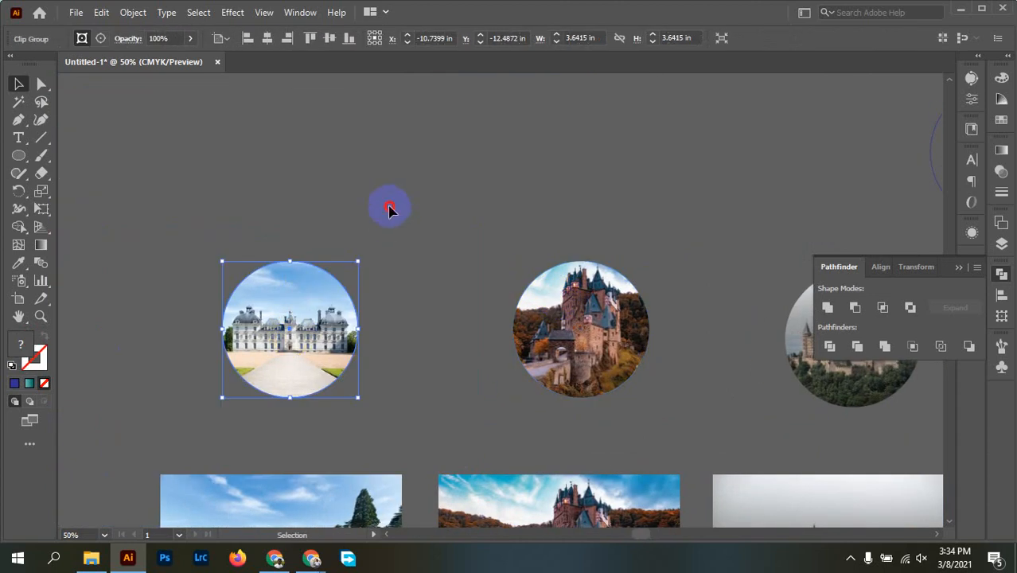
left_click(391, 208)
Move the round foggy castle and round château photos closer to the round autumn castle photo between them.
left_click_drag(623, 289, 455, 249)
left_click_drag(678, 291, 627, 292)
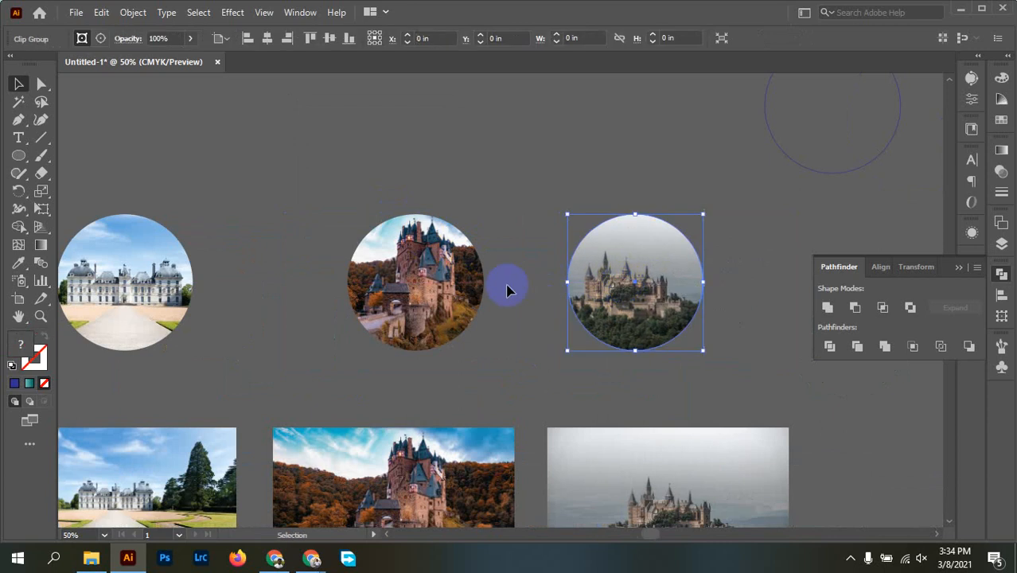
left_click_drag(177, 288, 237, 293)
Make two more copies of the spare circle outline, placed side by side above the round photos.
left_click_drag(679, 175, 500, 235)
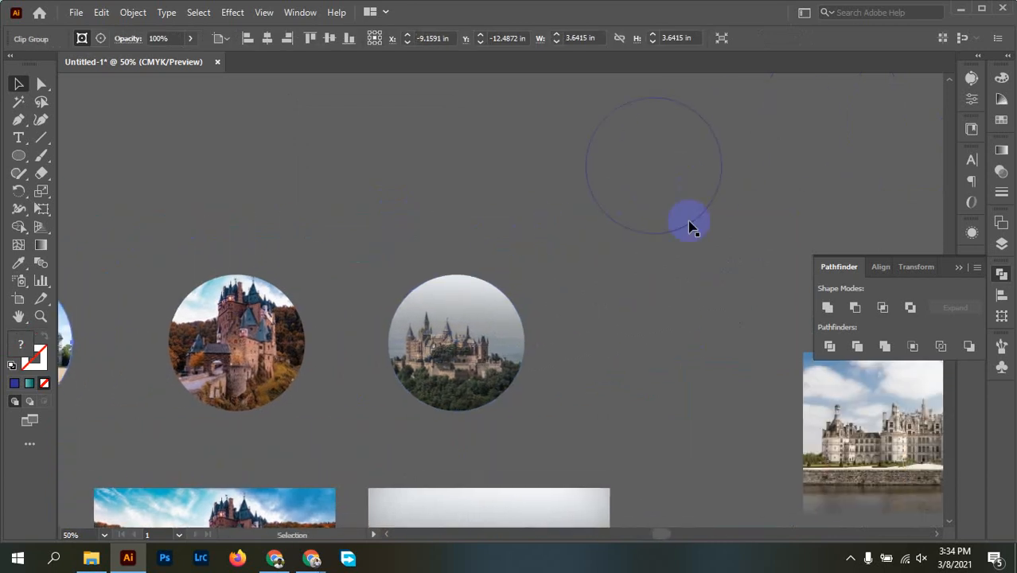
left_click(627, 163)
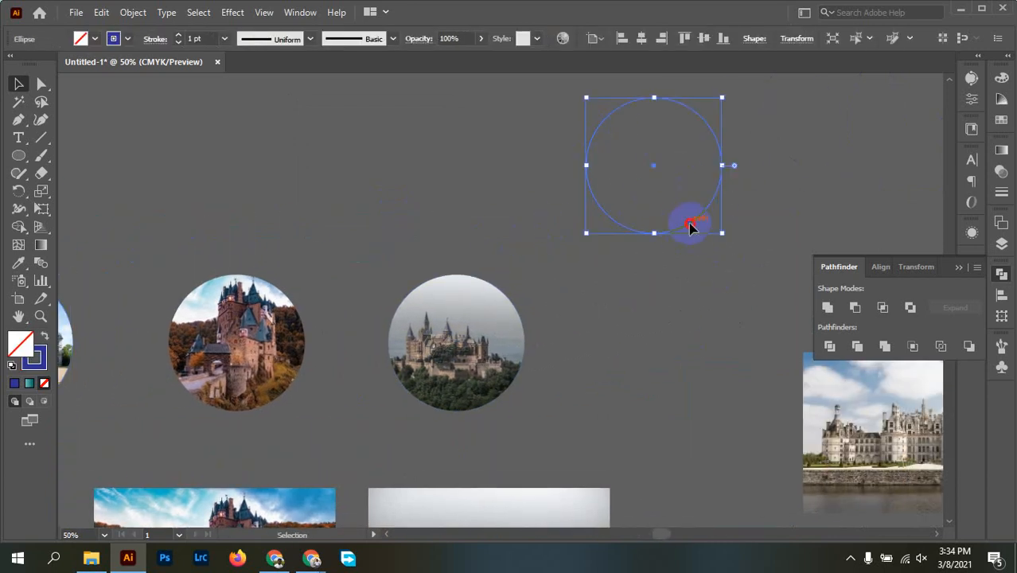
left_click_drag(691, 227, 247, 235)
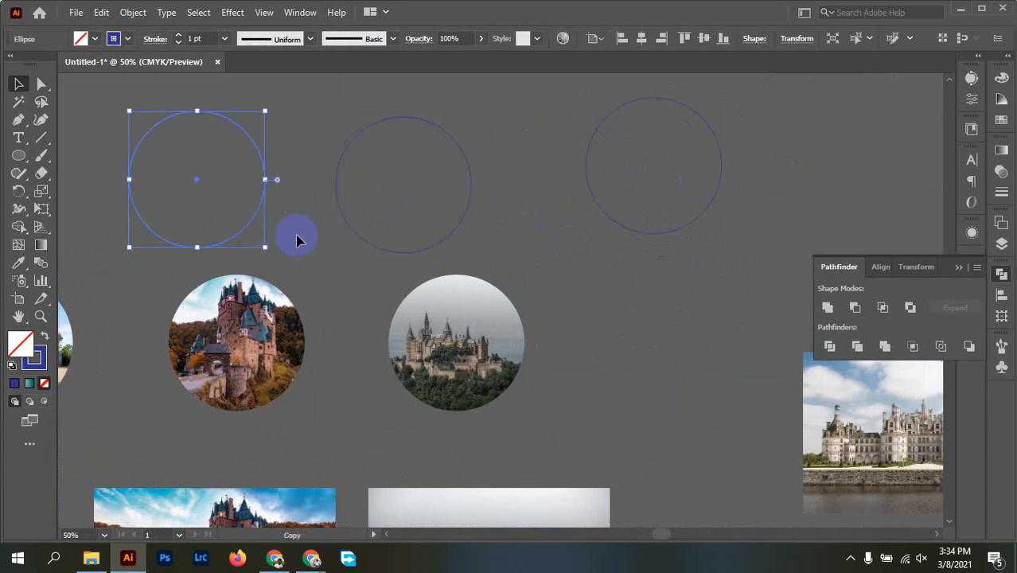
Move the original spare circle onto the round foggy castle photo and align both centres horizontally and vertically.
left_click_drag(657, 239, 491, 392)
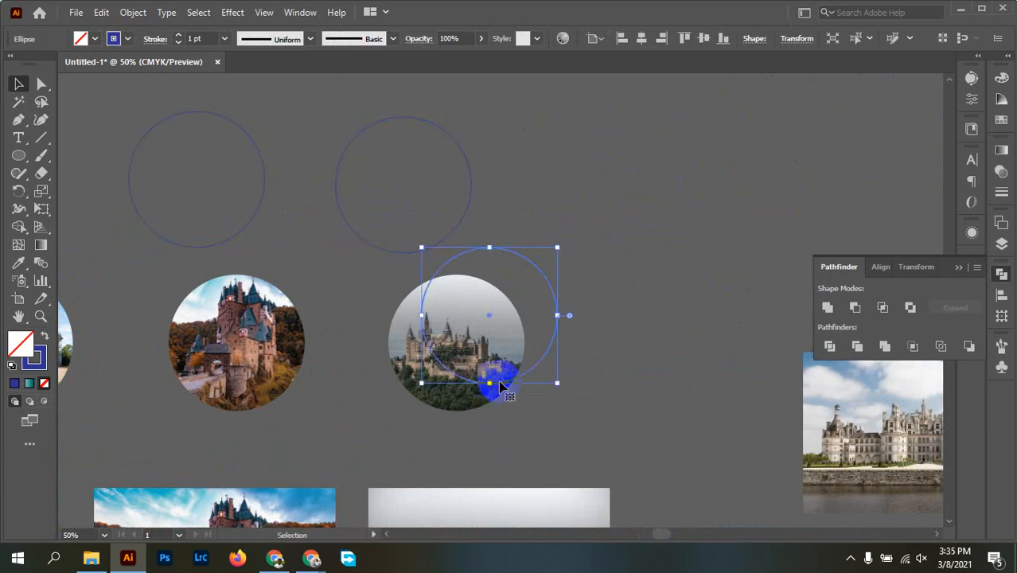
left_click_drag(686, 262, 469, 407)
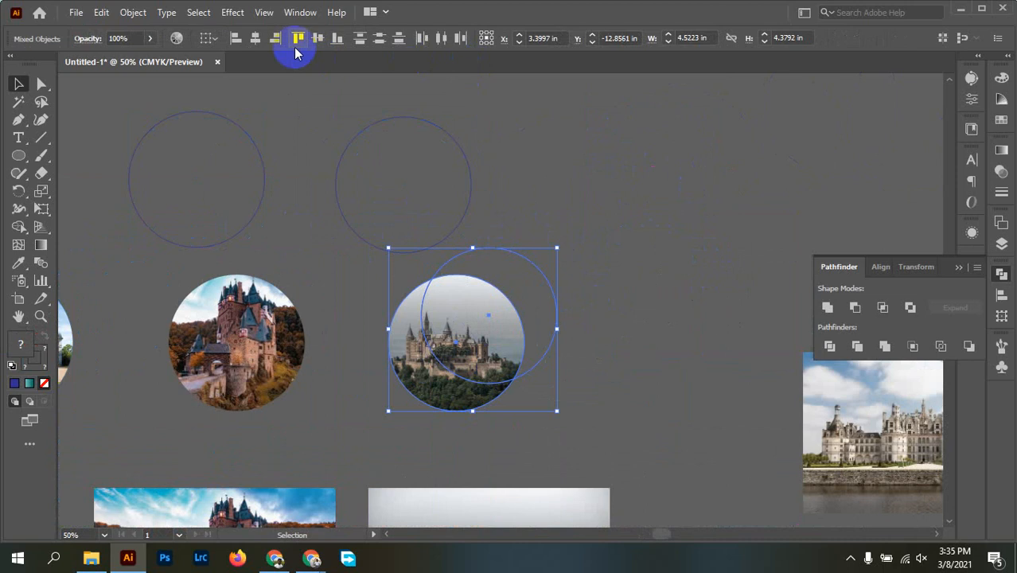
left_click(256, 37)
left_click(317, 41)
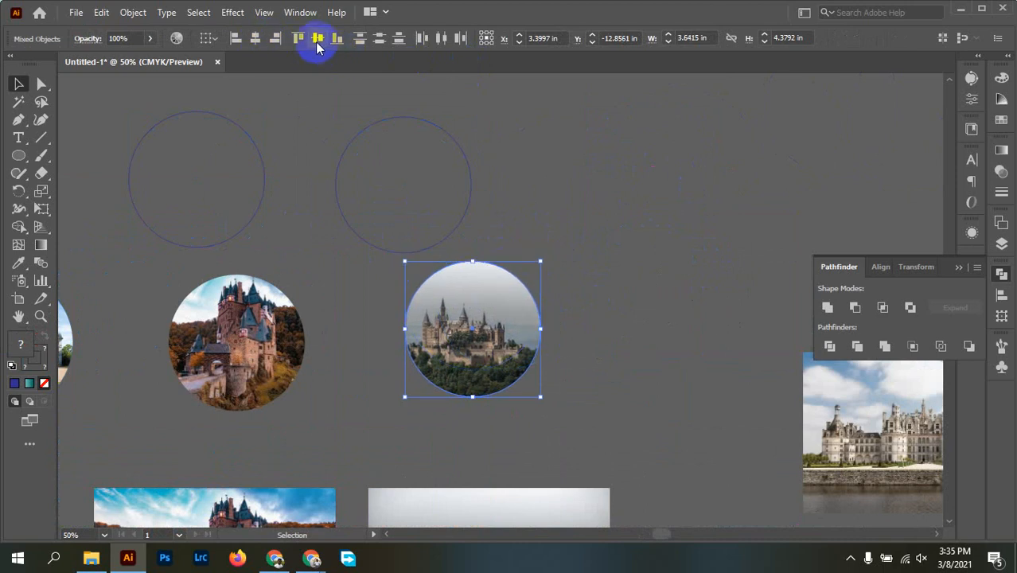
left_click(674, 296)
Examine the blue circle outline along the edge of the round foggy castle photo.
left_click(475, 312)
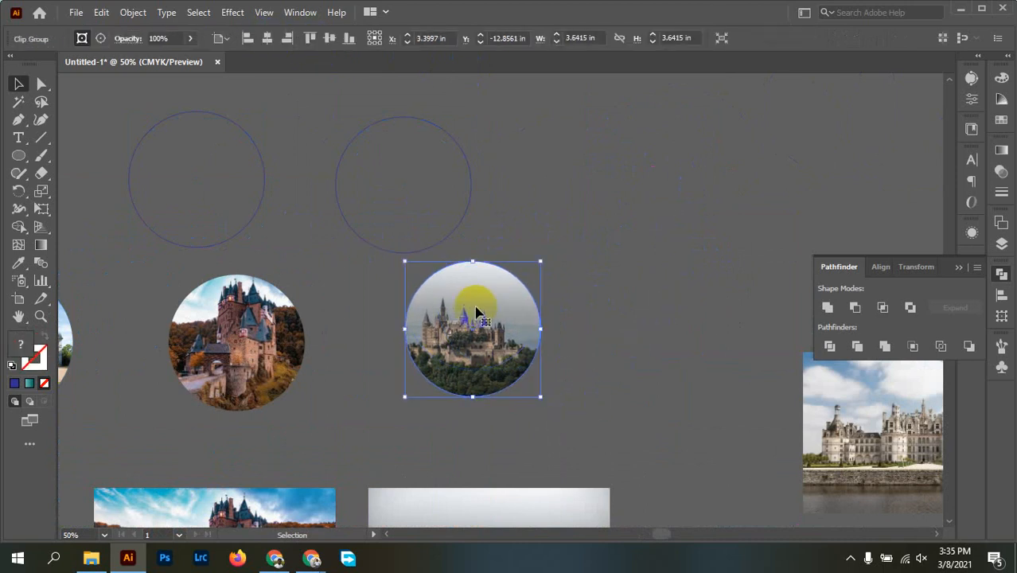
scroll(522, 290, "up", 3)
left_click(770, 267)
scroll(624, 291, "up", 3)
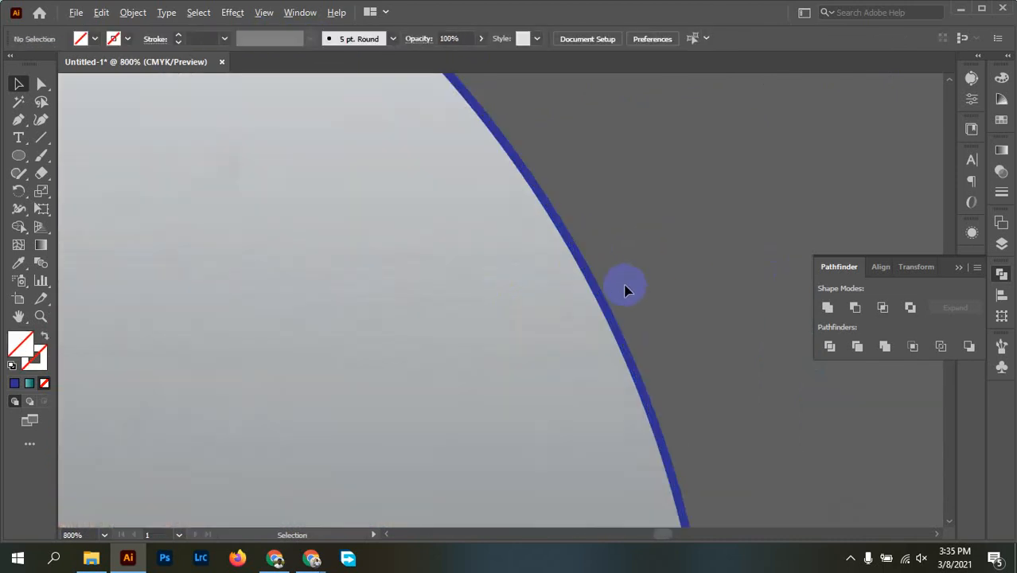
Give the circle outline around the round foggy castle photo a white stroke with a weight of 5 pt.
left_click(607, 315)
scroll(699, 261, "down", 3)
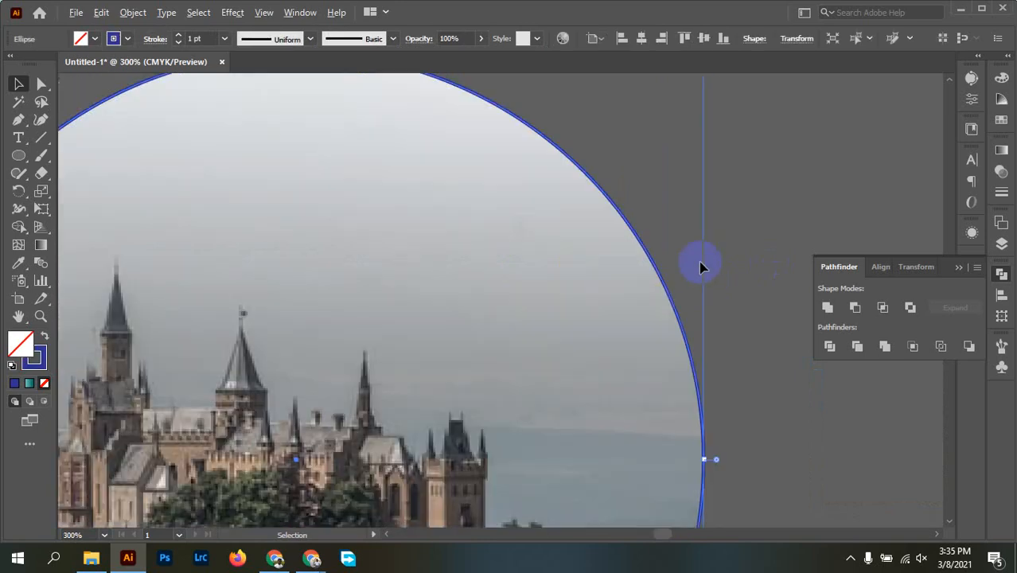
left_click(128, 39)
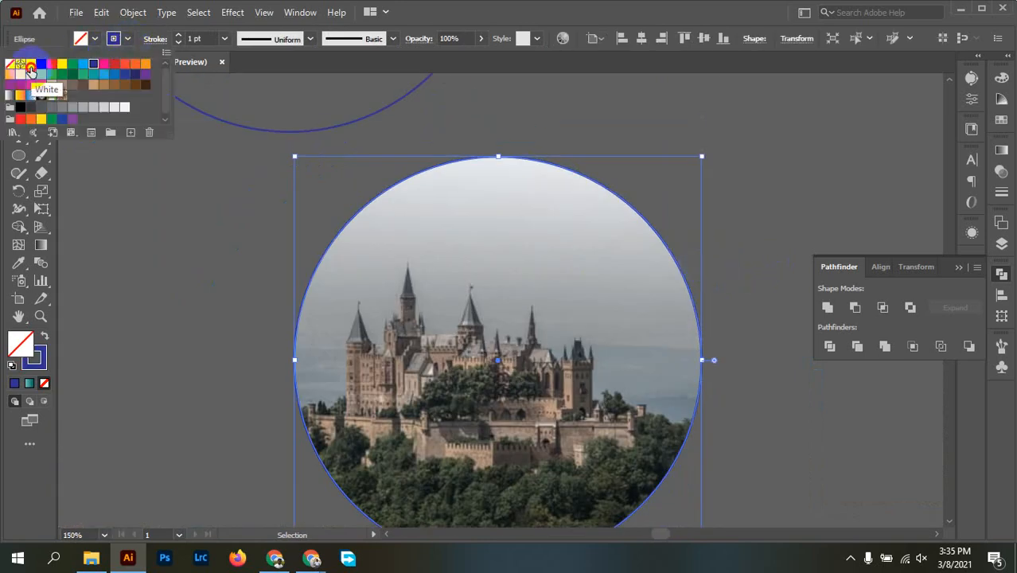
left_click(30, 71)
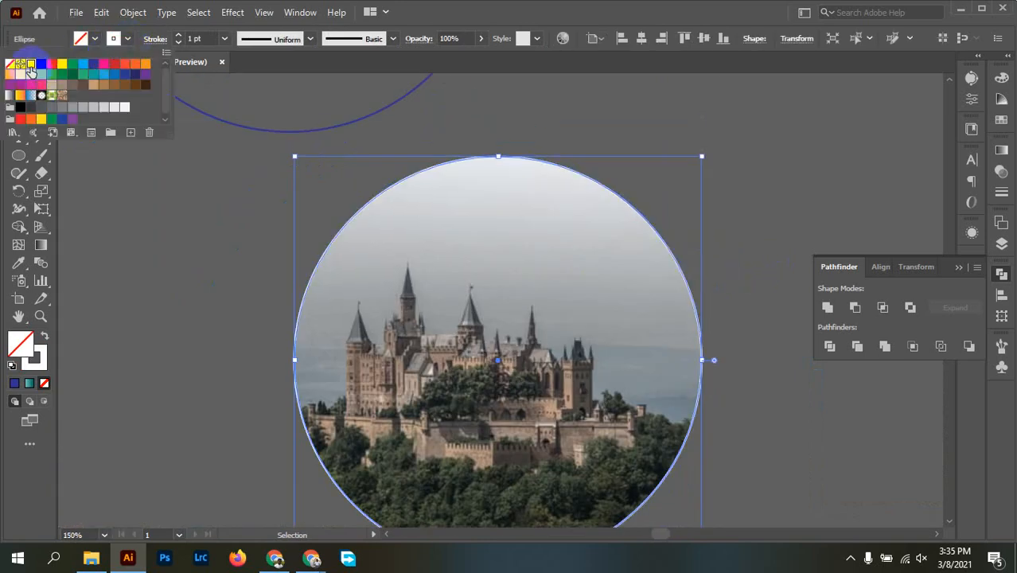
left_click(196, 40)
type("5")
key("Return")
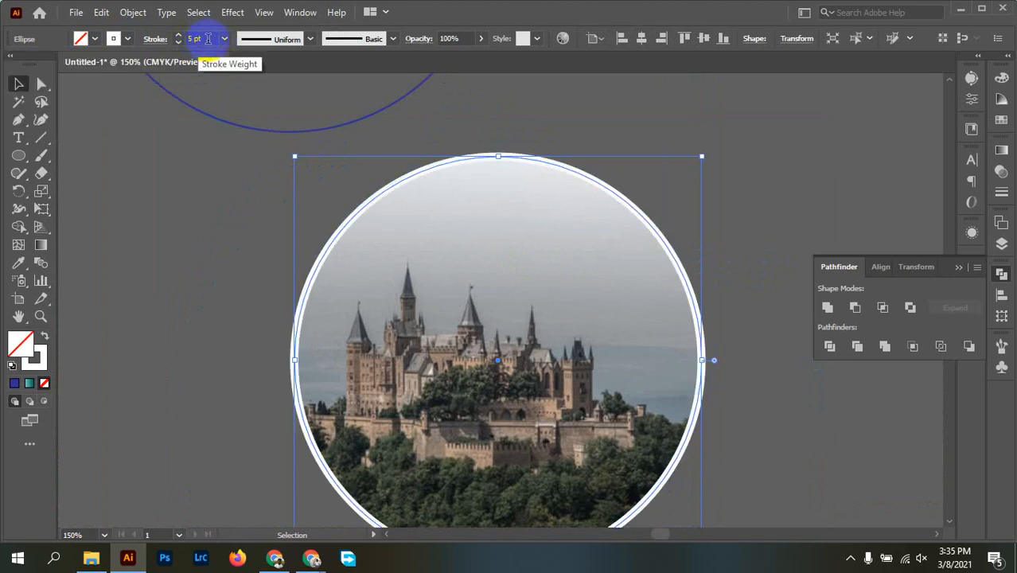
Delete the two spare blue circle outlines above the round photos.
left_click(200, 277)
scroll(201, 269, "down", 3)
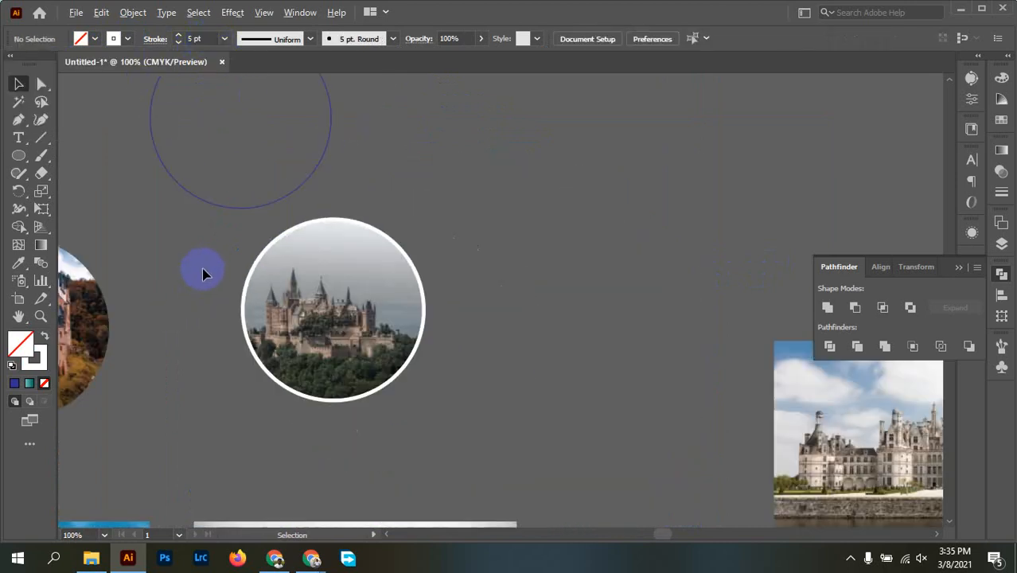
left_click_drag(171, 292, 400, 371)
left_click_drag(234, 155, 509, 239)
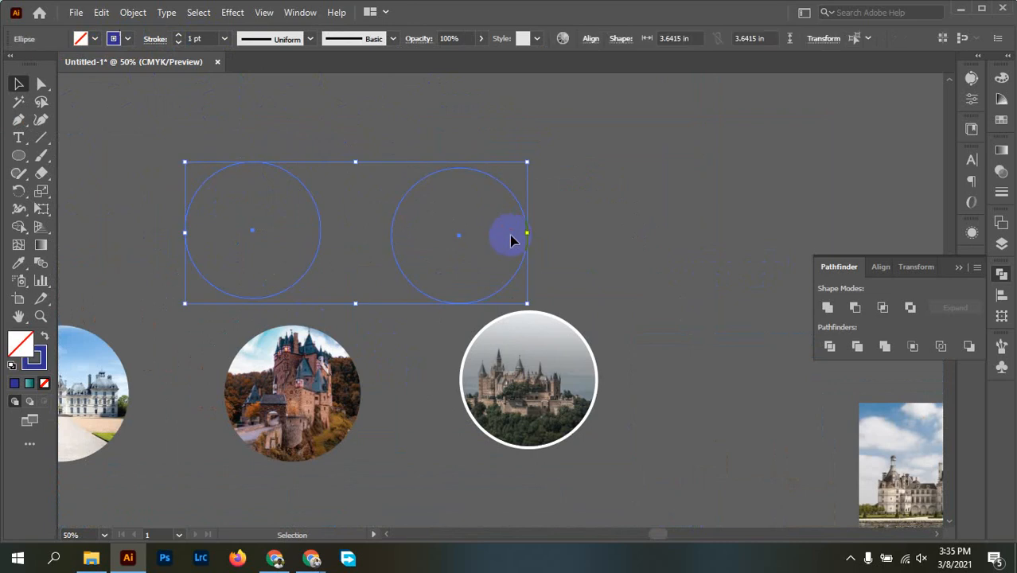
left_click(610, 317)
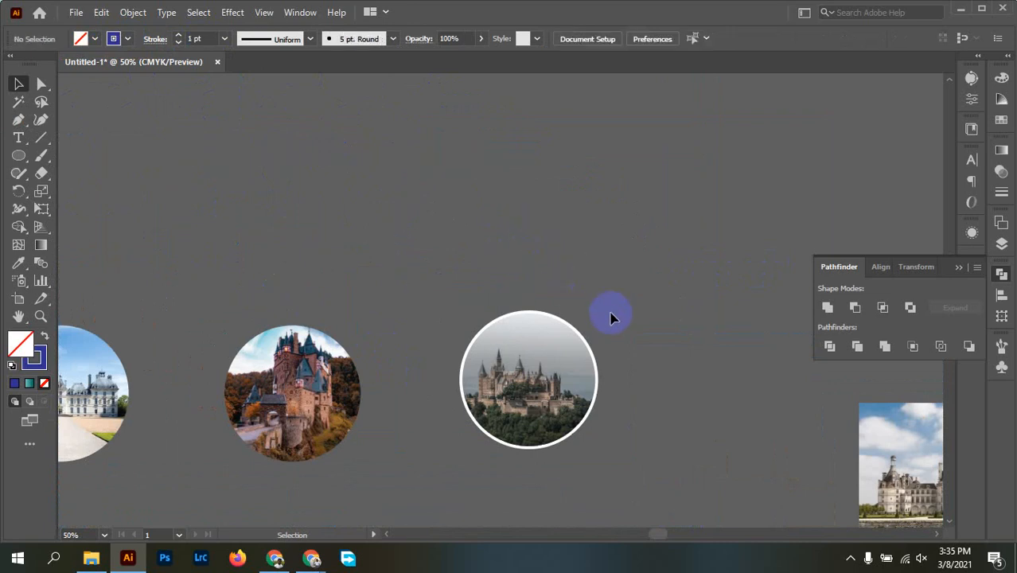
Copy the white outline onto the round autumn castle and château photos, and align the autumn castle photo and its outline on both centres.
left_click(593, 362)
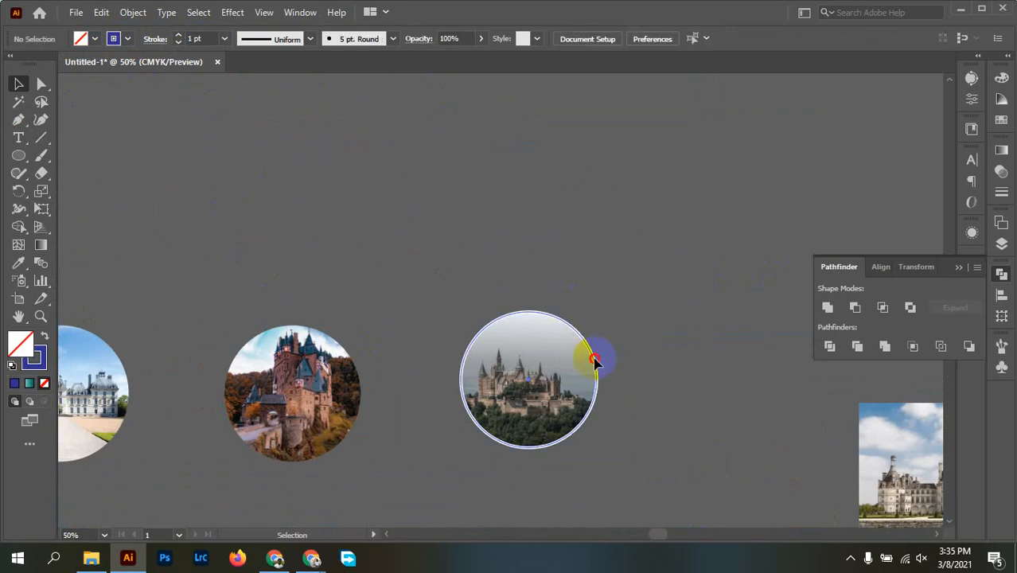
left_click_drag(593, 362, 167, 371)
left_click_drag(268, 294, 296, 353)
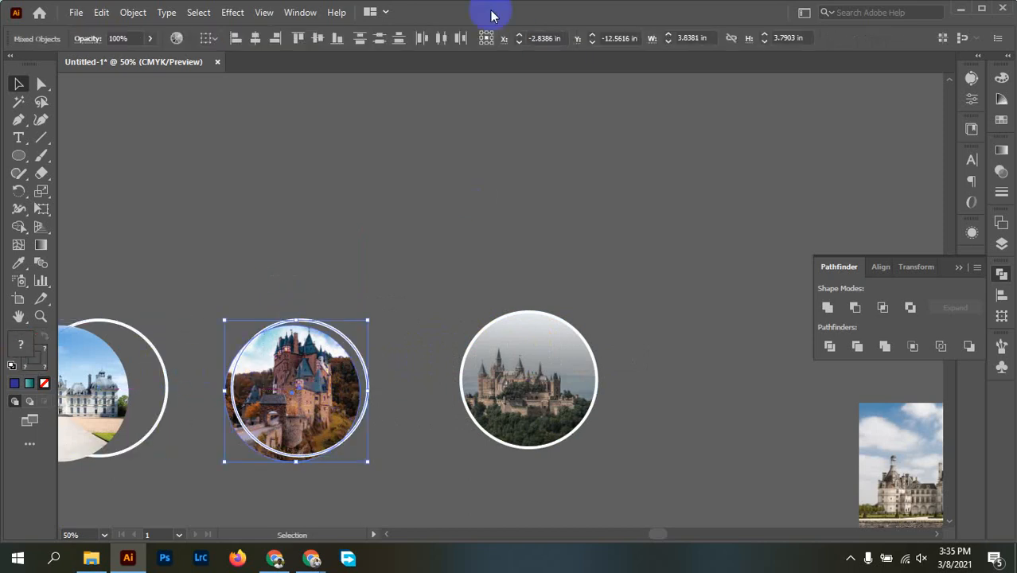
left_click(258, 41)
left_click(322, 42)
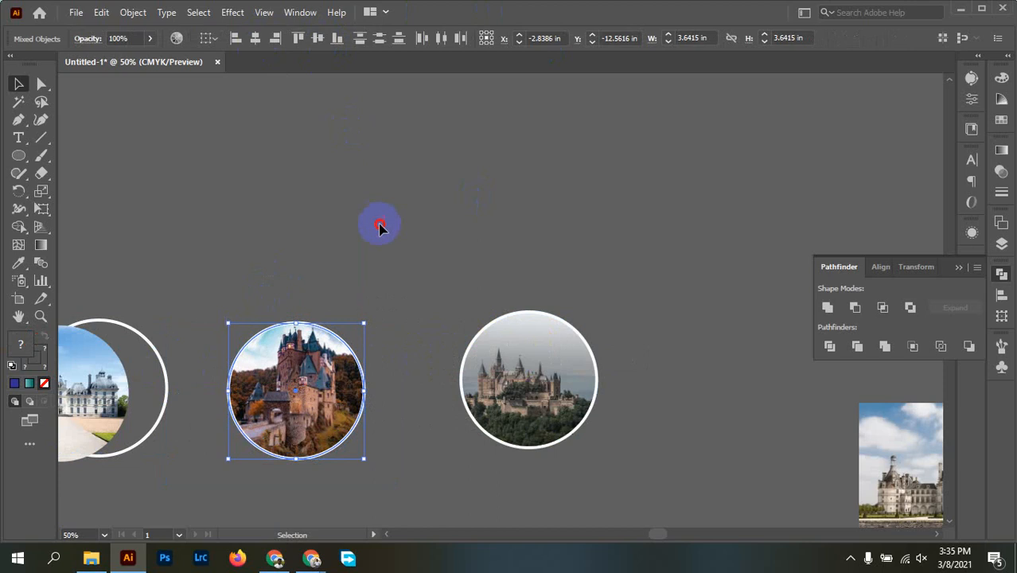
left_click(388, 239)
Align the round château photo and its white outline on their horizontal and vertical centres.
scroll(390, 239, "left", 8)
scroll(390, 239, "down", 2)
left_click(398, 266)
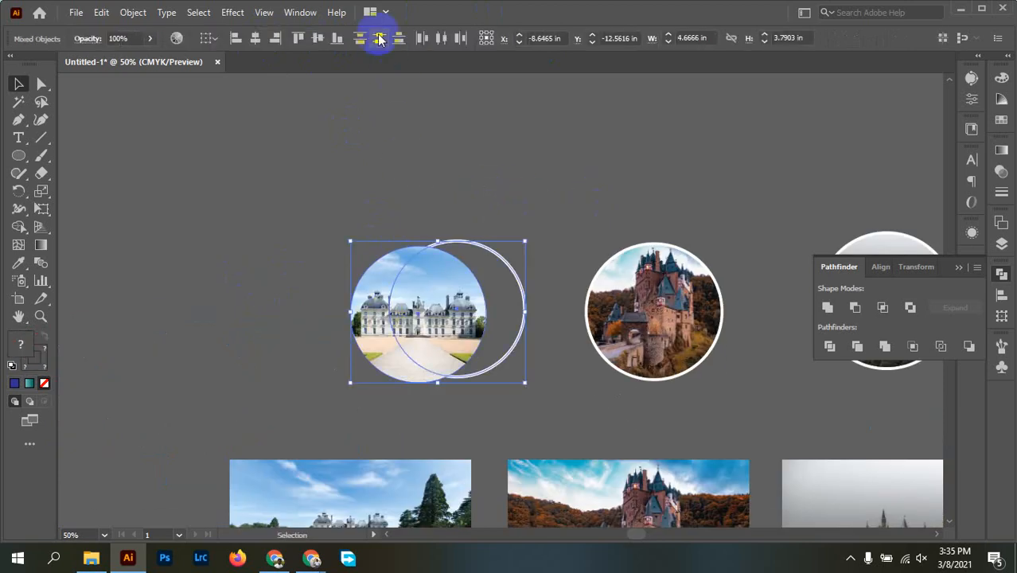
left_click(255, 38)
left_click(318, 38)
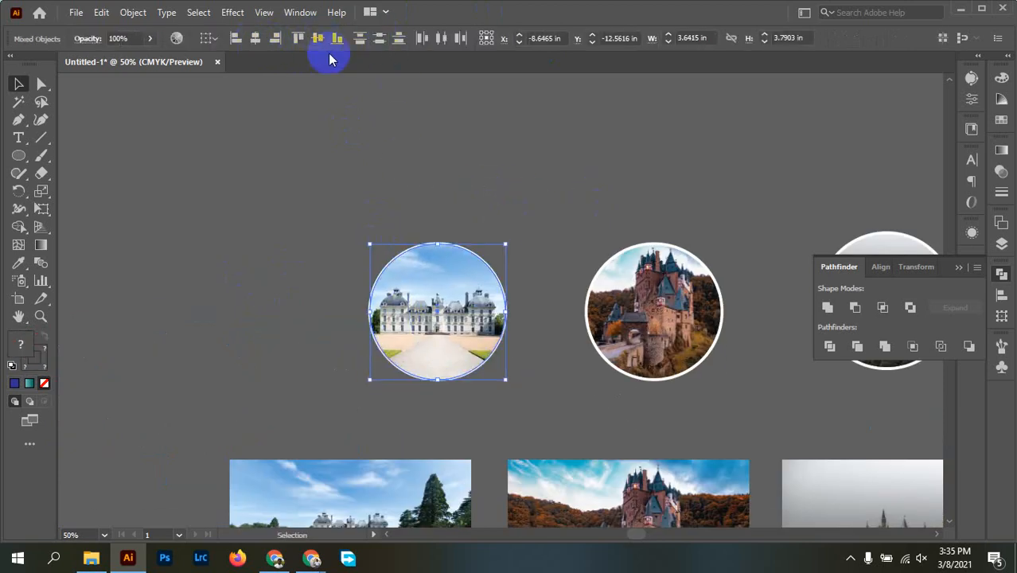
left_click(514, 199)
Examine the white outline at the edge of the round château photo and compare it with the foggy castle photo's outline.
left_click_drag(590, 225, 276, 201)
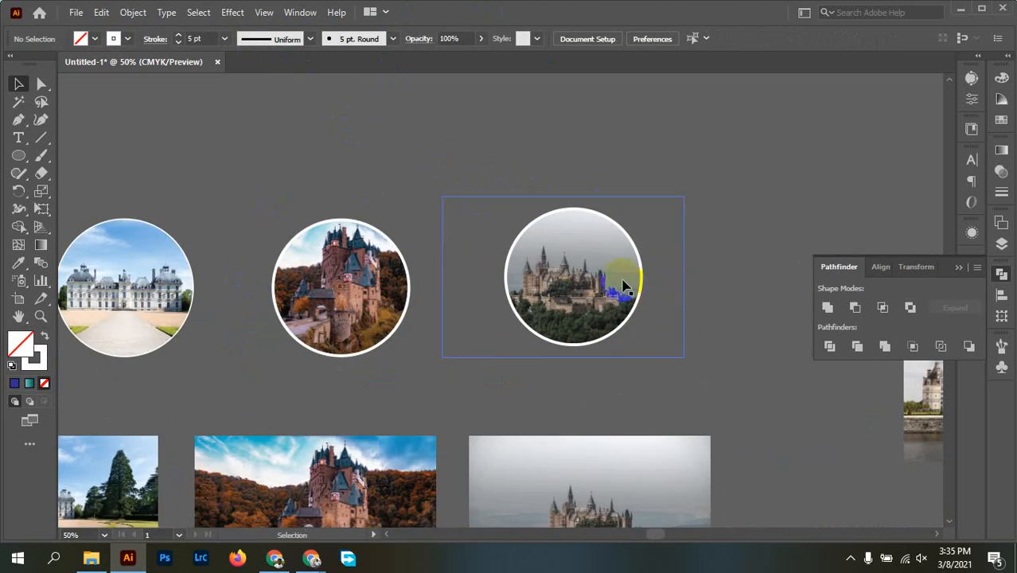
left_click(118, 268)
left_click(667, 290)
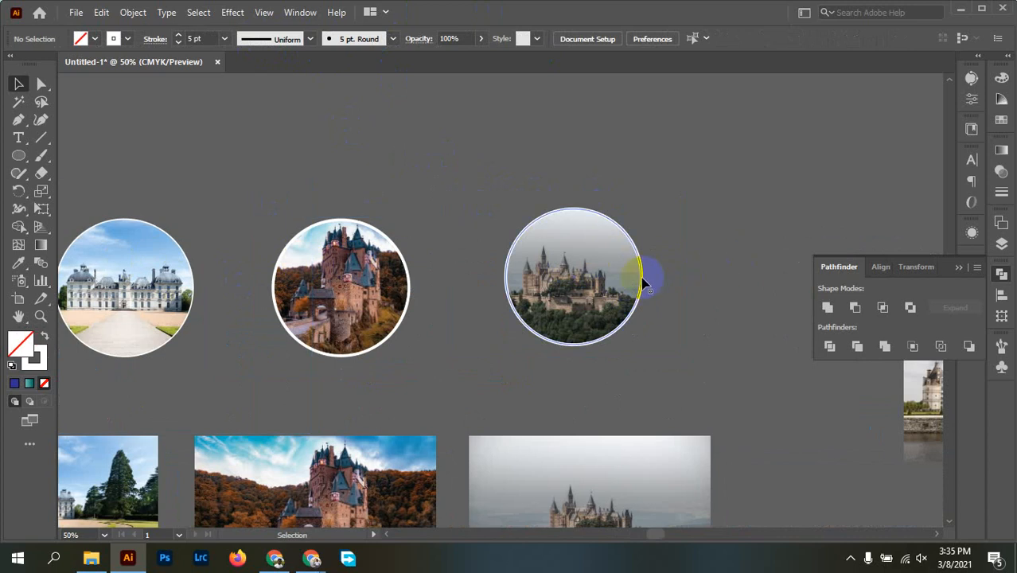
left_click(640, 278)
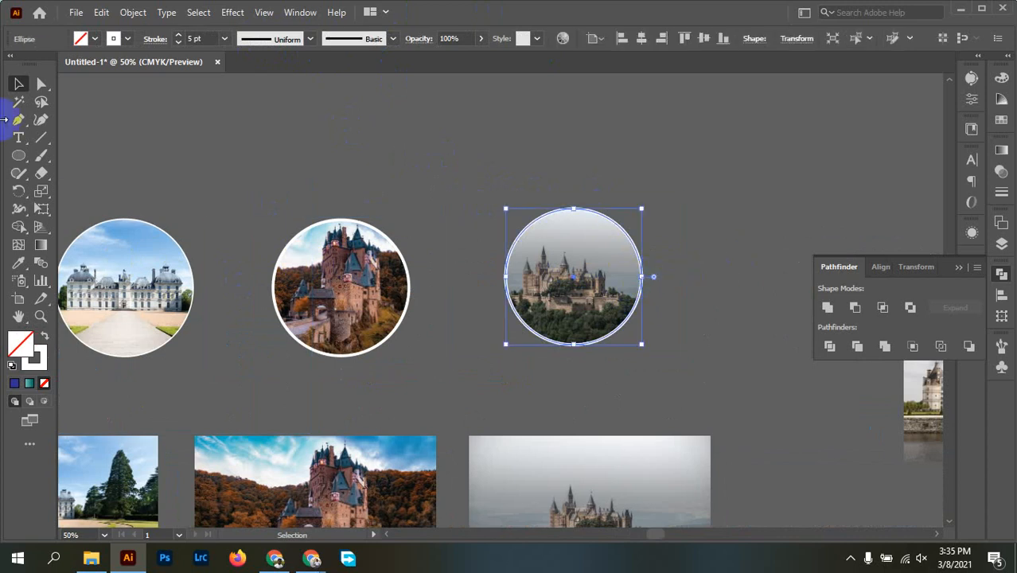
left_click(189, 269)
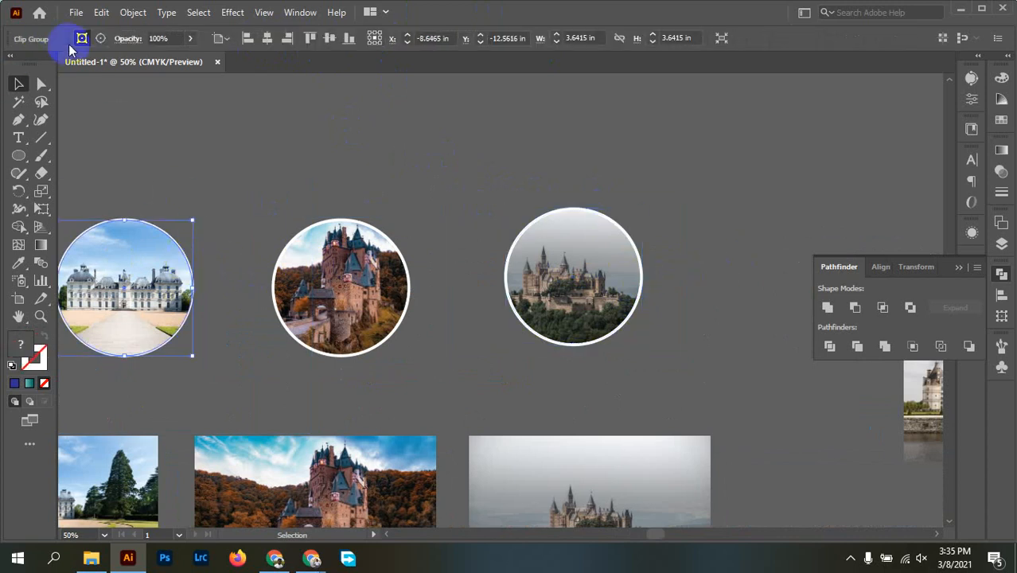
left_click(191, 263)
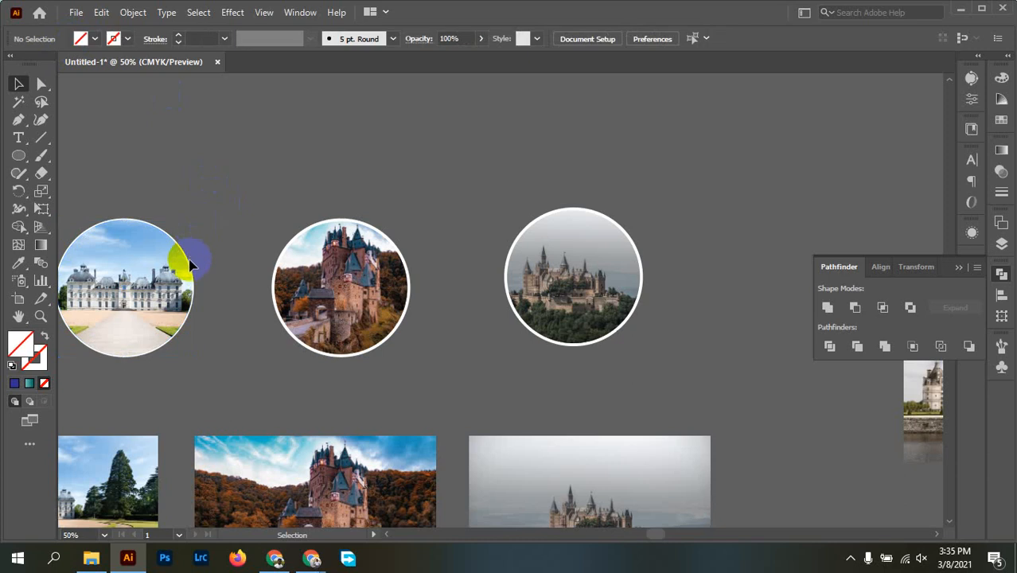
left_click(191, 270)
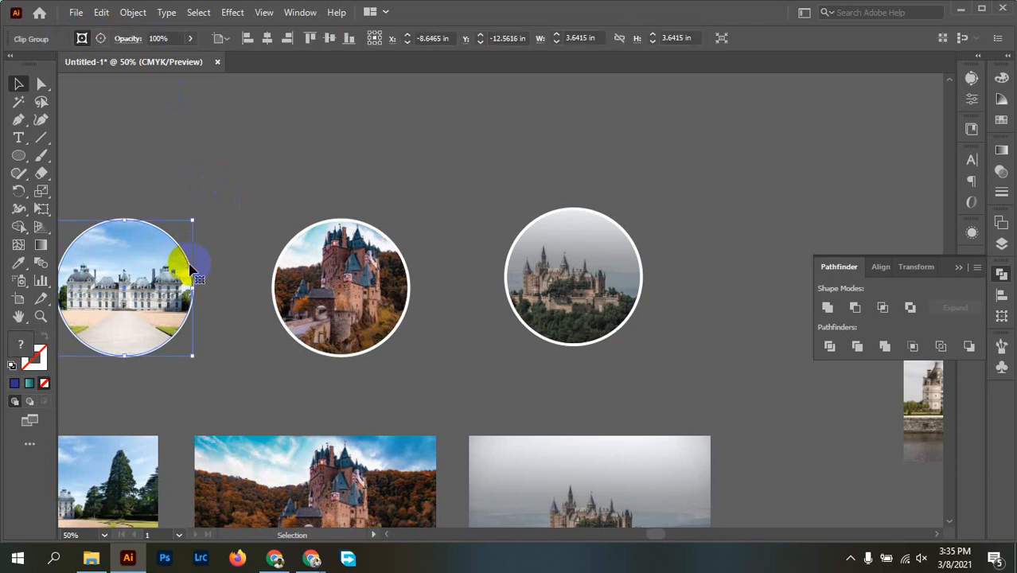
scroll(191, 270, "up", 6)
left_click_drag(226, 298, 575, 209)
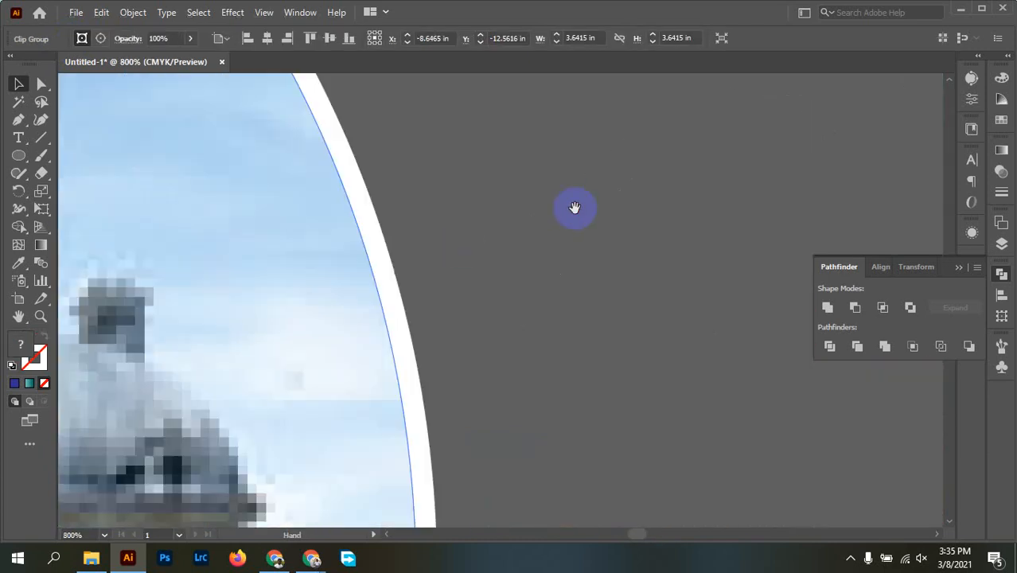
left_click(424, 273)
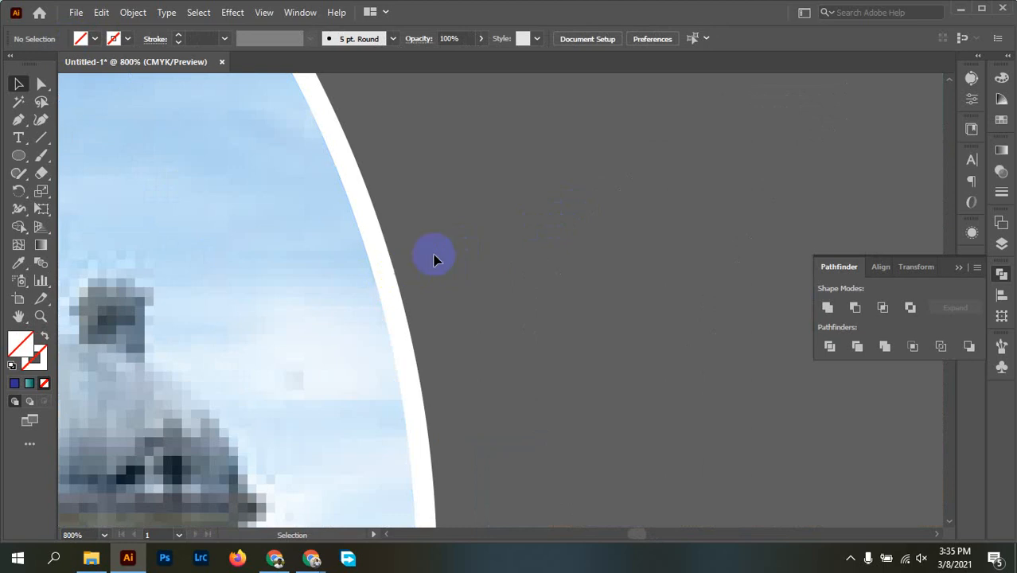
Move the round château photo slightly away from its white circle outline.
scroll(436, 260, "down", 7)
key("space")
left_click_drag(629, 215, 439, 240)
left_click_drag(301, 264, 335, 273)
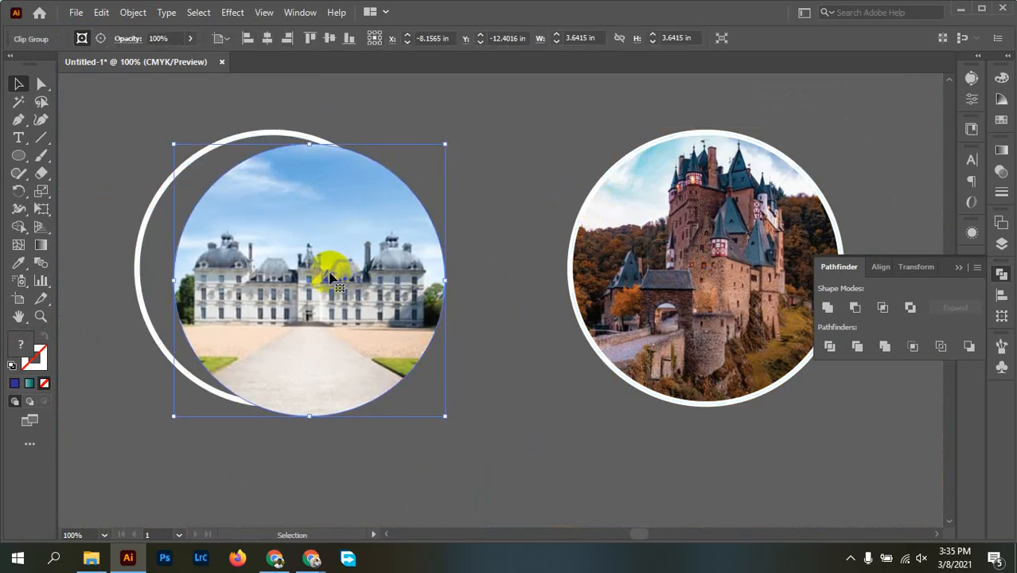
Bring the white circle outline to the front of the round château photo.
left_click(138, 281)
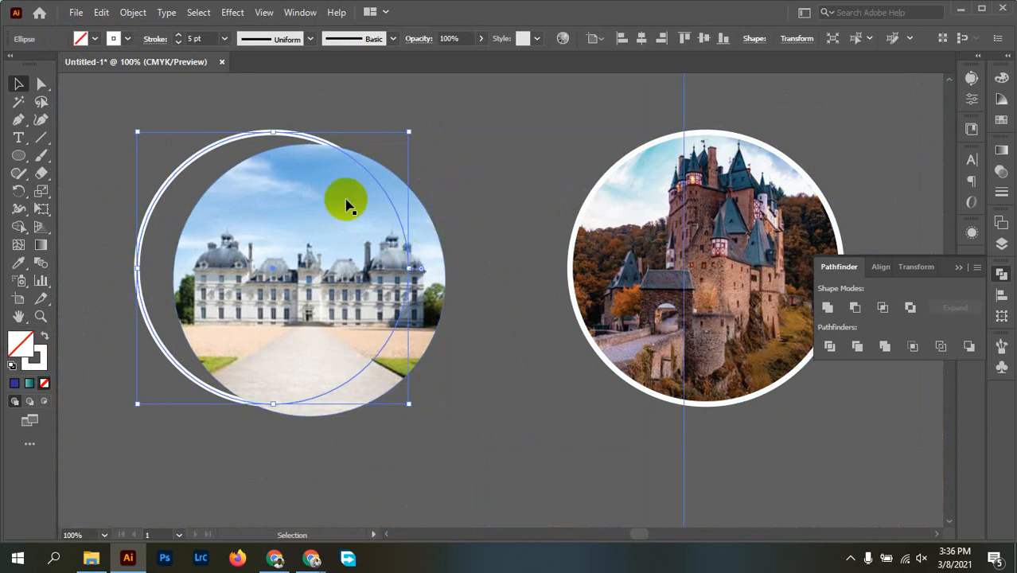
right_click(191, 161)
mouse_move(297, 434)
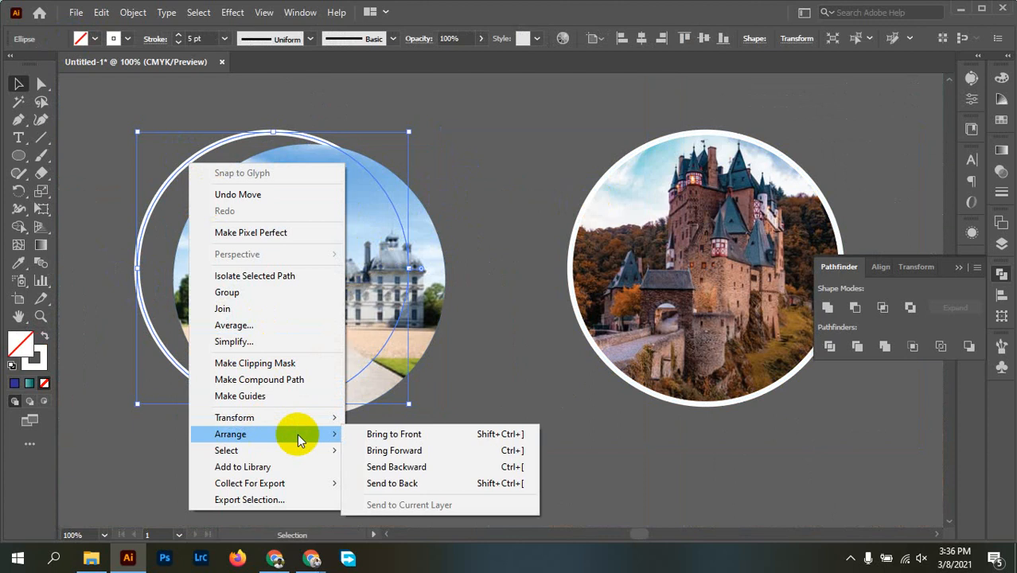
left_click(386, 434)
left_click(450, 152)
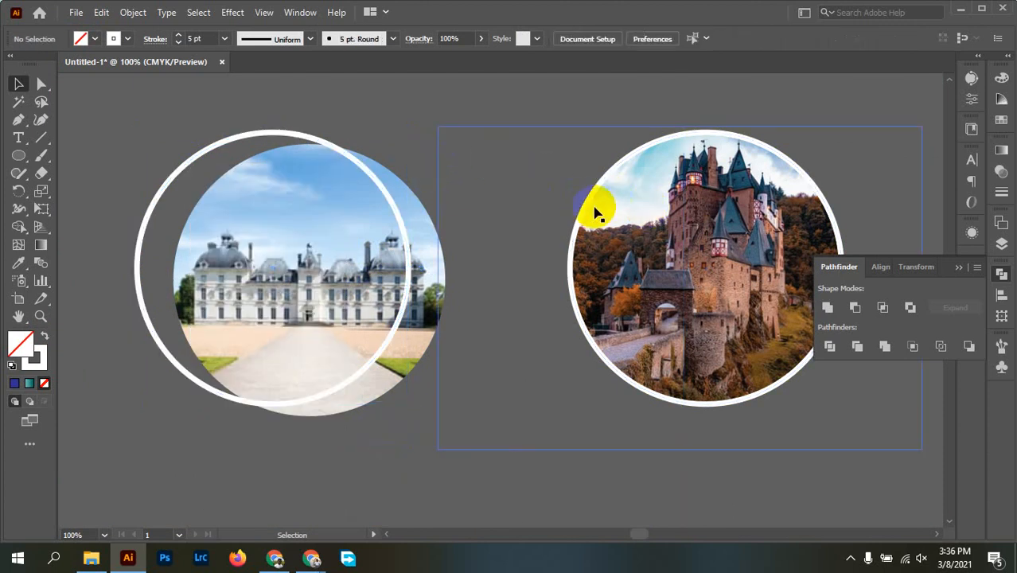
Set the stroke colour of the château photo's circle outline to red.
left_click(178, 173)
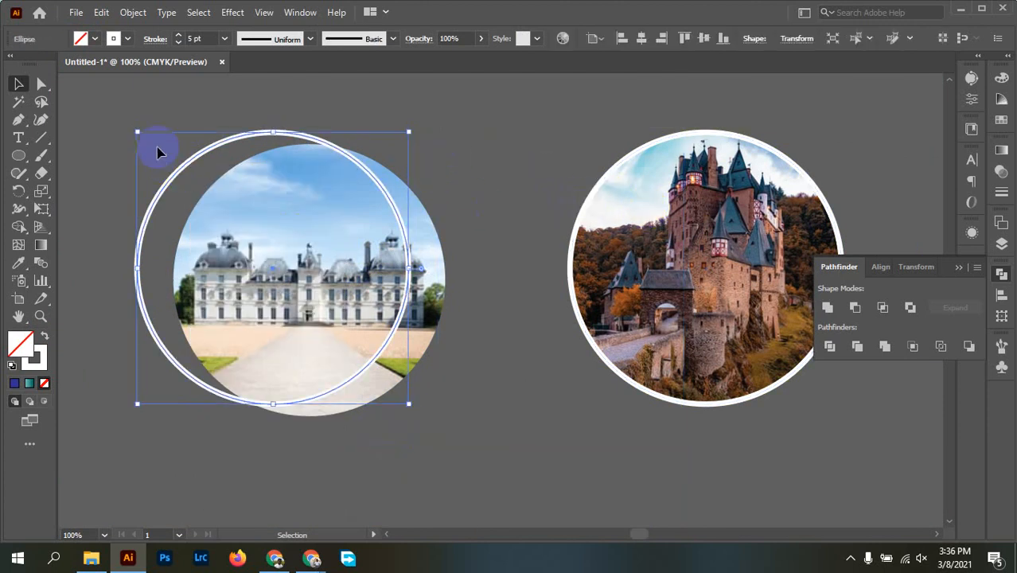
left_click(110, 41)
left_click(50, 66)
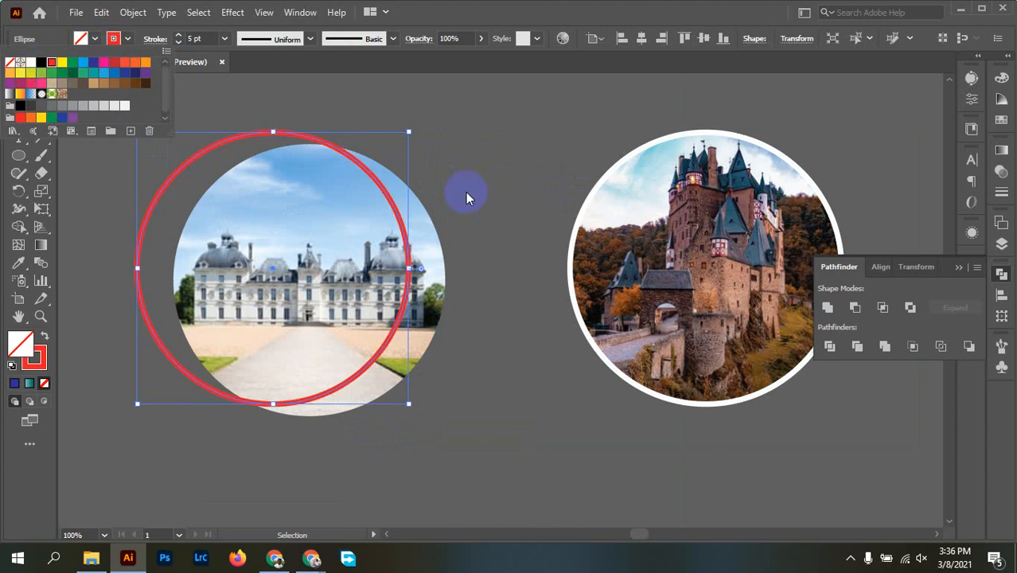
left_click(465, 189)
left_click(309, 296)
left_click(309, 298)
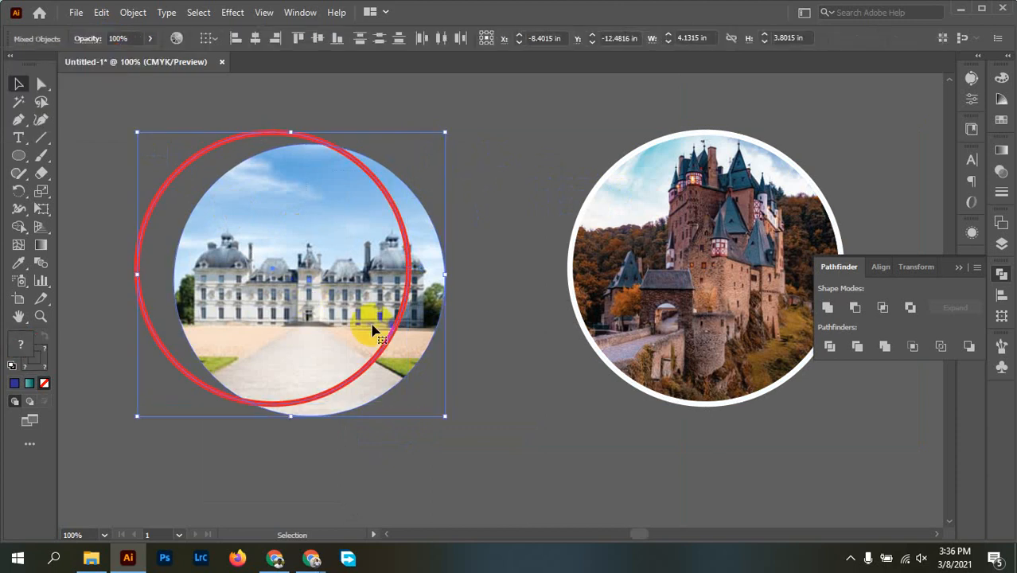
scroll(384, 326, "down", 4)
scroll(385, 327, "down", 1)
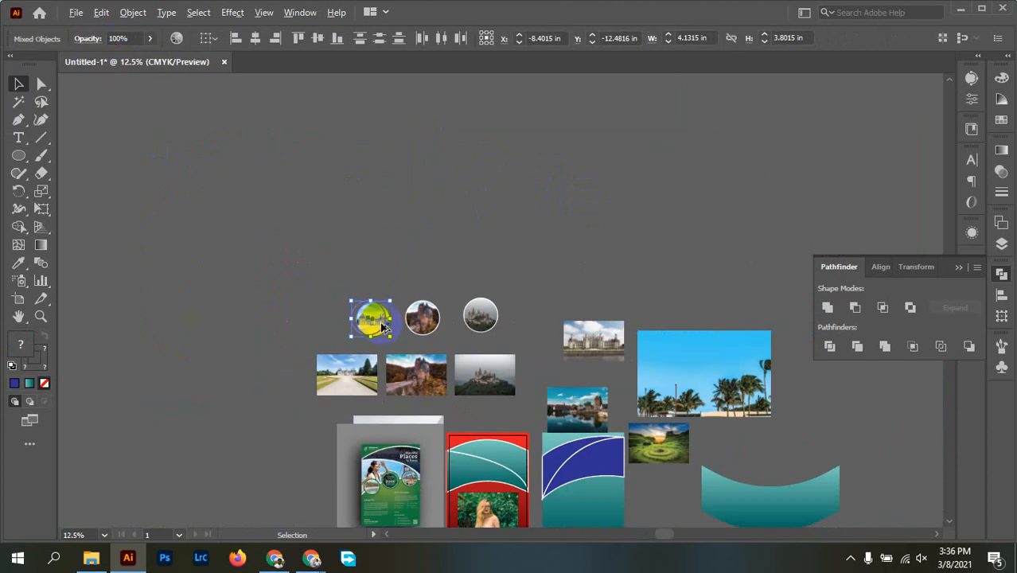
scroll(382, 326, "up", 2)
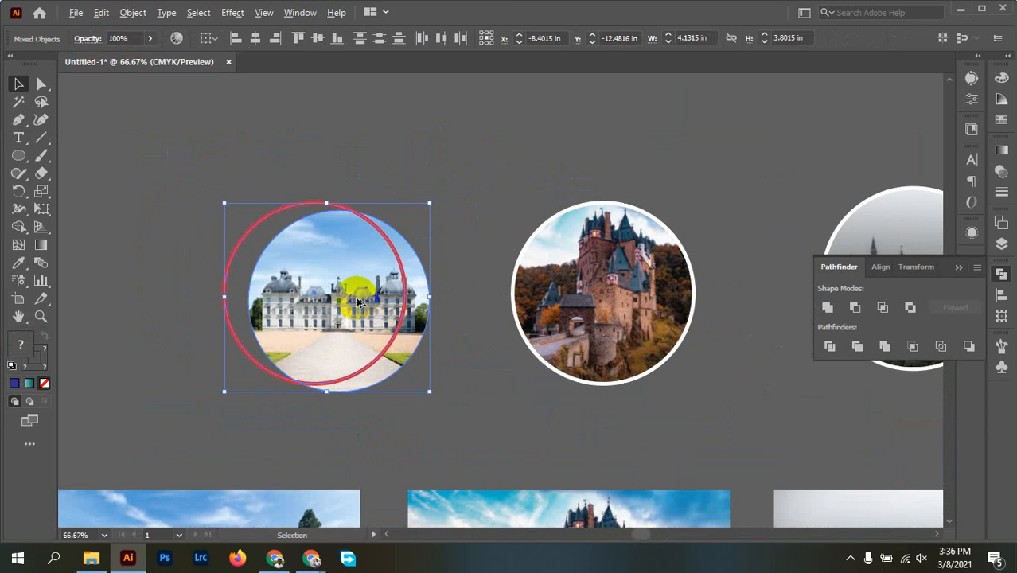
left_click(278, 167)
left_click_drag(305, 225, 68, 75)
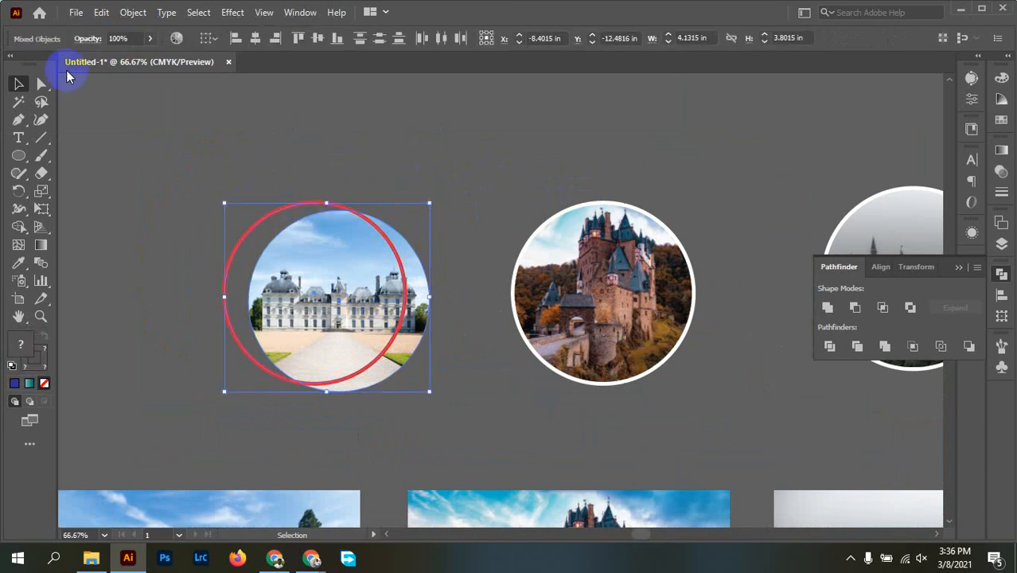
Set the stroke colour of the château photo's circle outline to yellow.
left_click(209, 199)
left_click(247, 256)
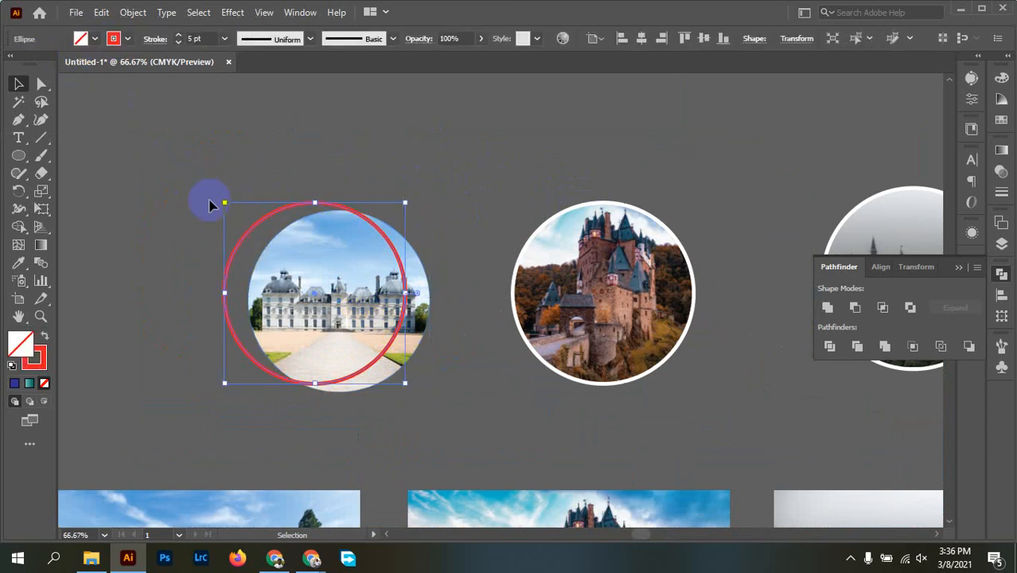
left_click(114, 38)
left_click(66, 61)
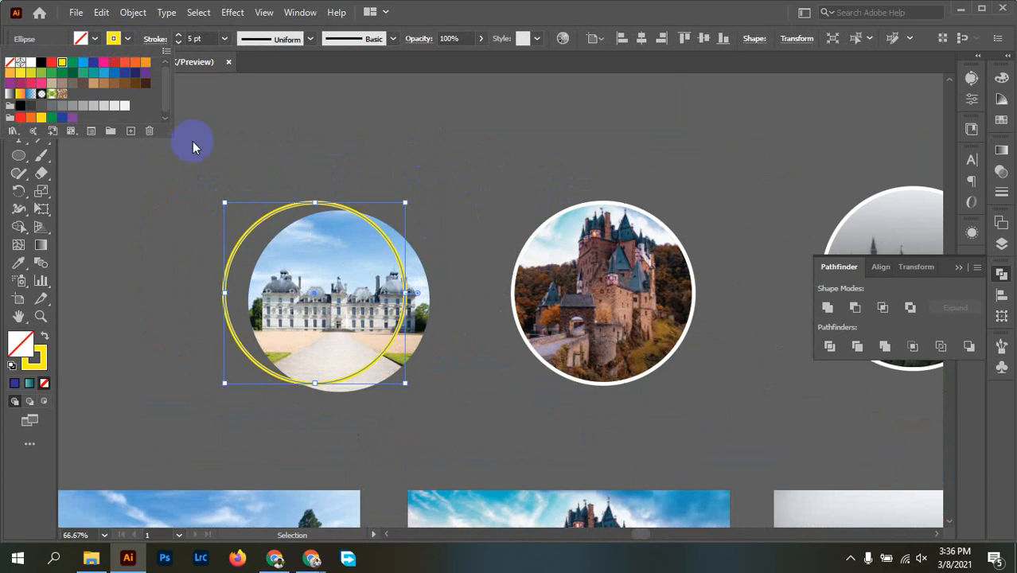
Align the round château photo and its yellow outline on their horizontal and vertical centres.
left_click_drag(404, 172, 324, 243)
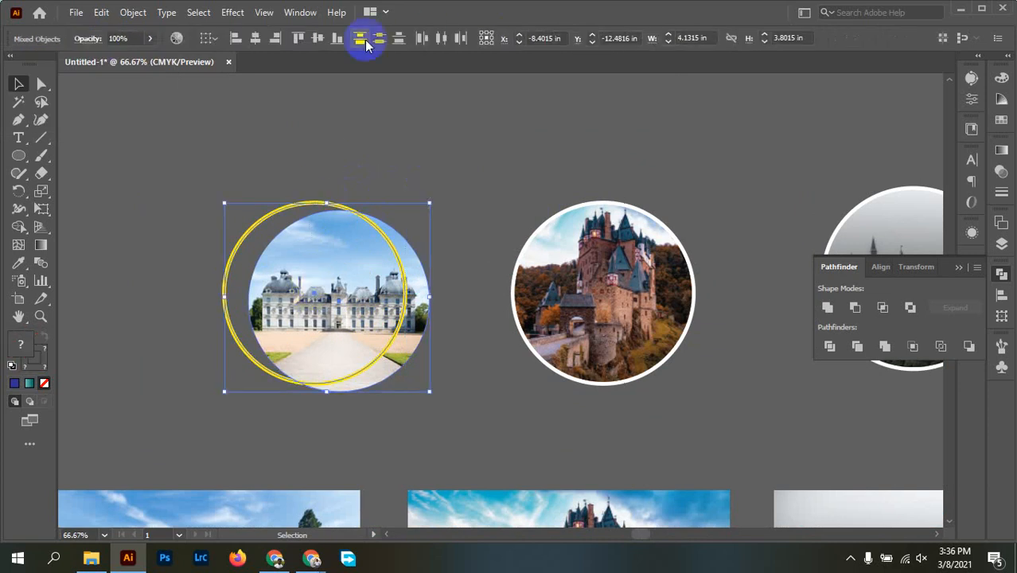
left_click(255, 39)
left_click(318, 38)
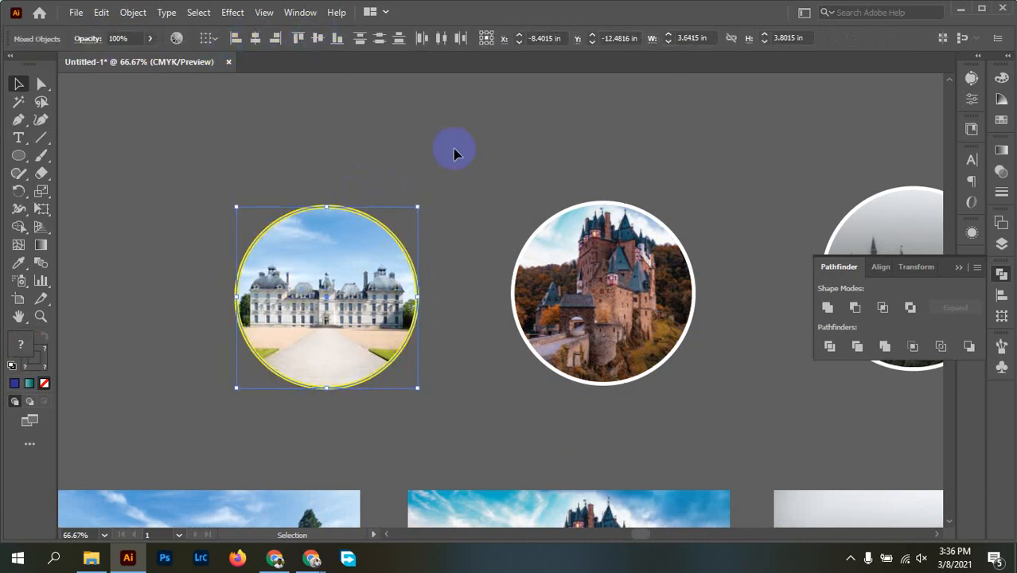
left_click(492, 178)
left_click_drag(361, 176, 362, 178)
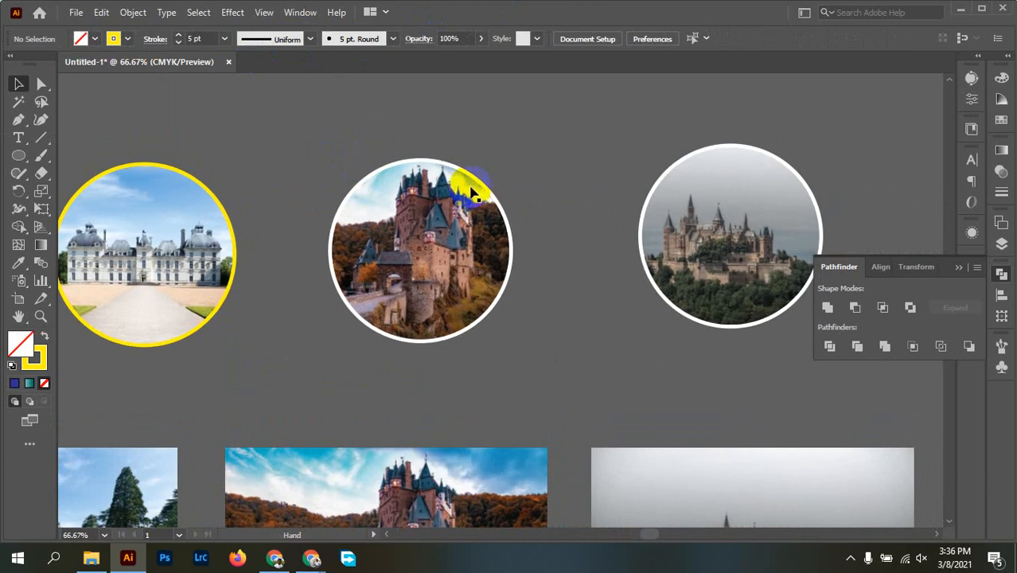
Set the stroke colour of the circle outline around the round autumn castle photo to yellow.
left_click(498, 207)
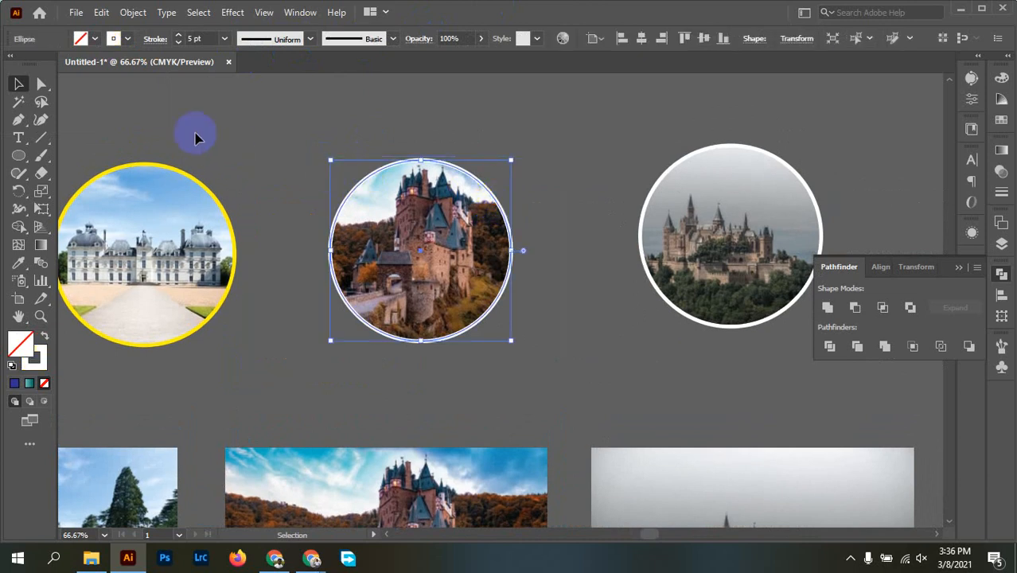
left_click(119, 43)
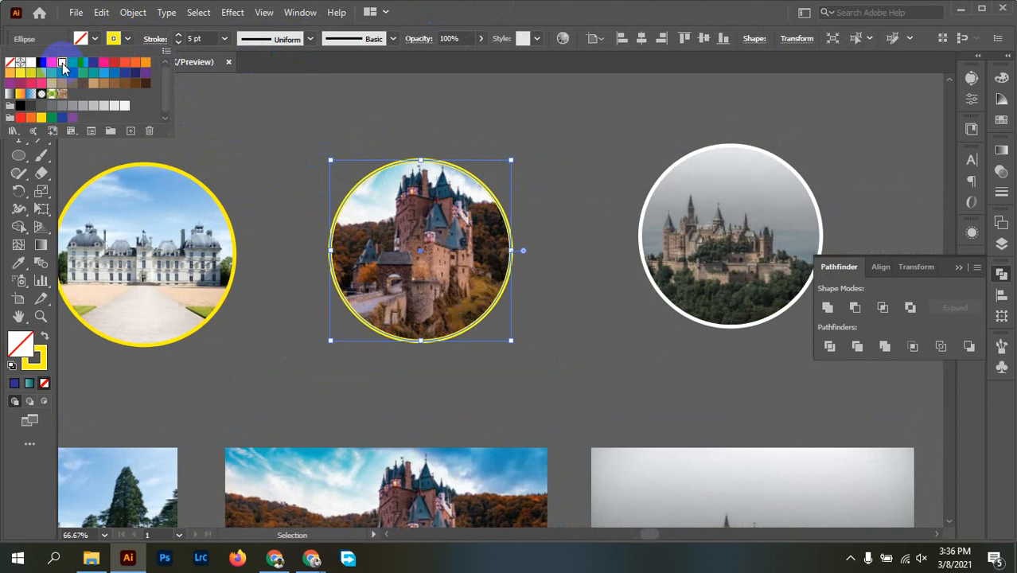
left_click(594, 192)
left_click(595, 192)
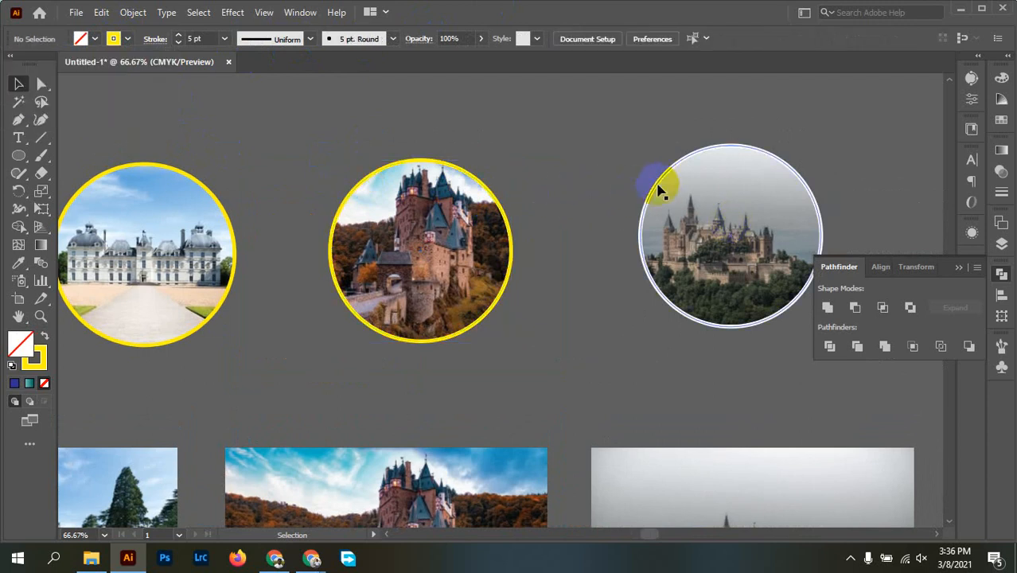
Set the stroke colour of the circle outline around the round foggy hilltop castle photo to yellow.
left_click(662, 182)
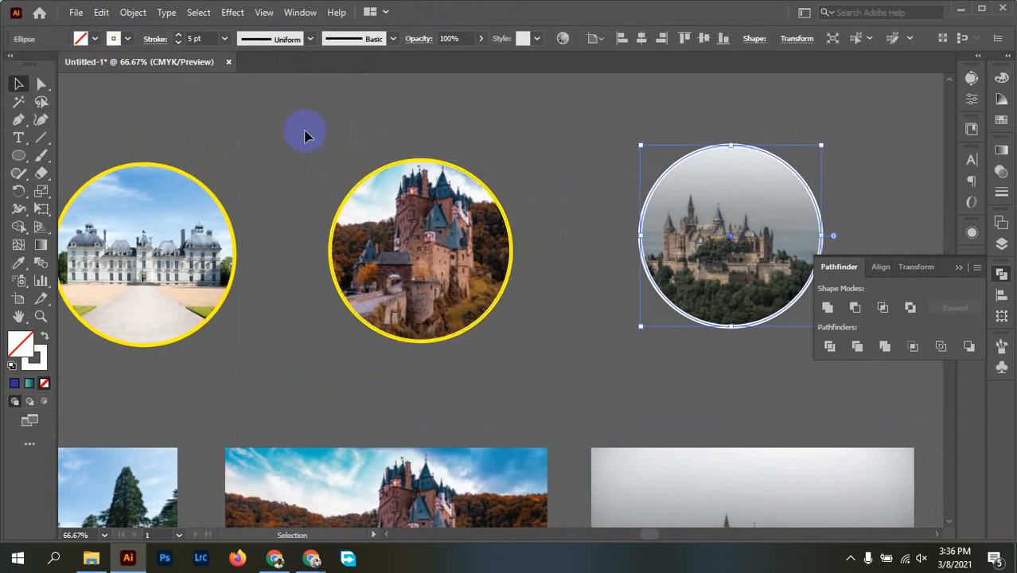
left_click(113, 41)
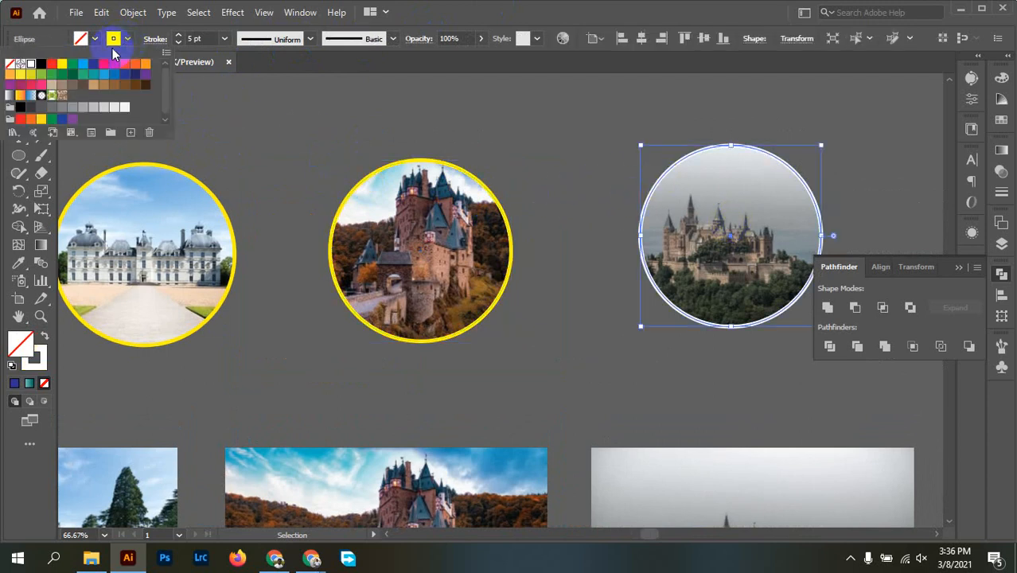
left_click(64, 67)
left_click(591, 173)
left_click(591, 173)
Draw a hexagon with the yellow 5 pt stroke around the castle in the rectangular foggy hilltop photo.
scroll(699, 329, "down", 3)
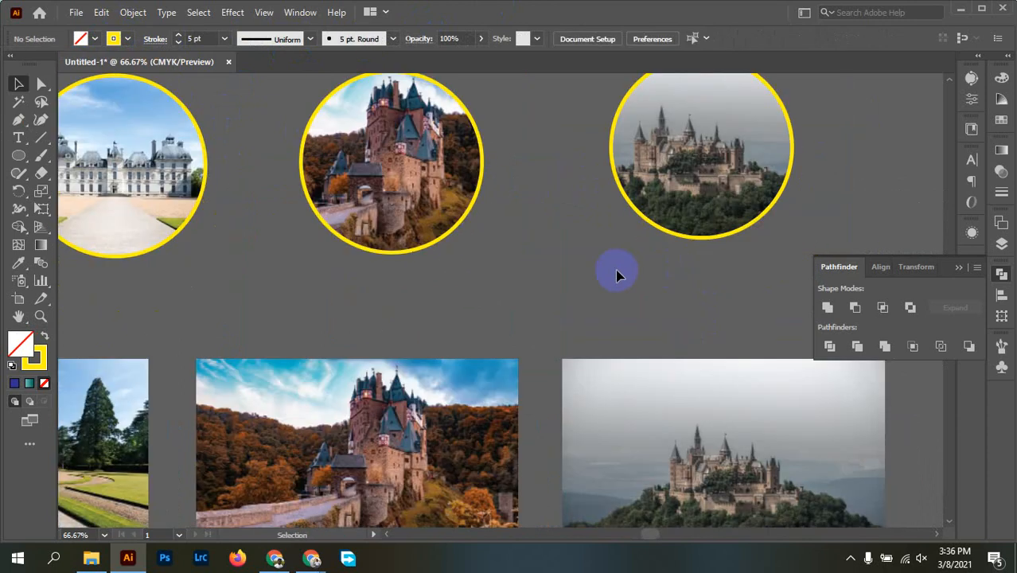
key("ctrl+minus")
key("ctrl+minus")
left_click_drag(591, 268, 680, 181)
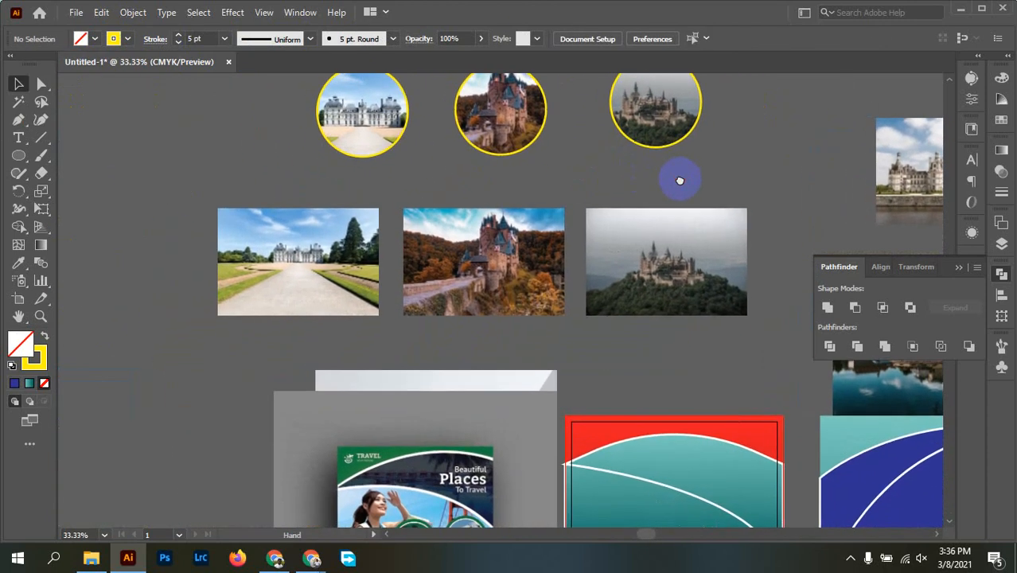
key("ctrl+plus")
left_click(417, 228)
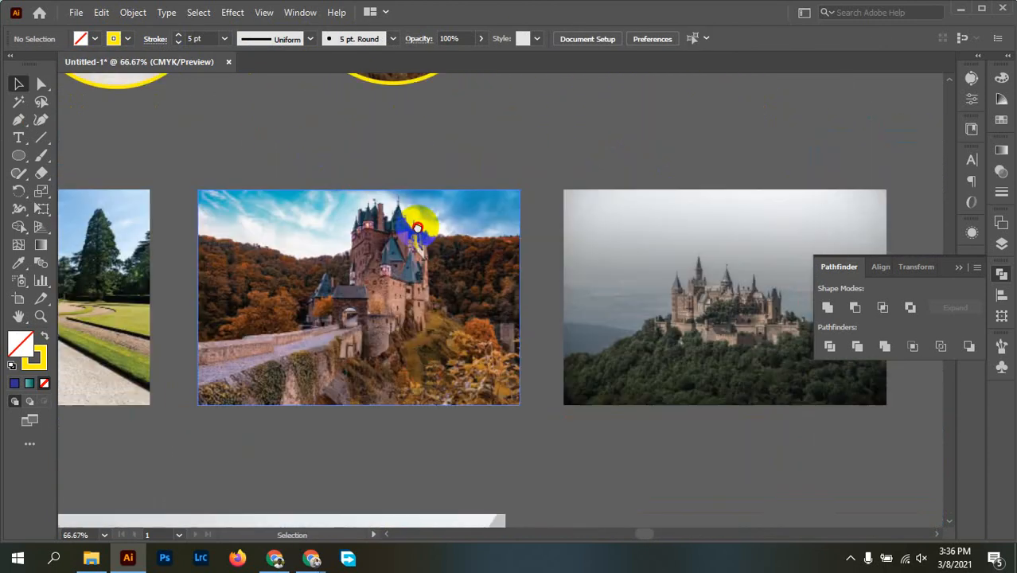
left_click_drag(417, 229, 294, 232)
left_click(1001, 275)
left_click_drag(495, 304, 538, 306)
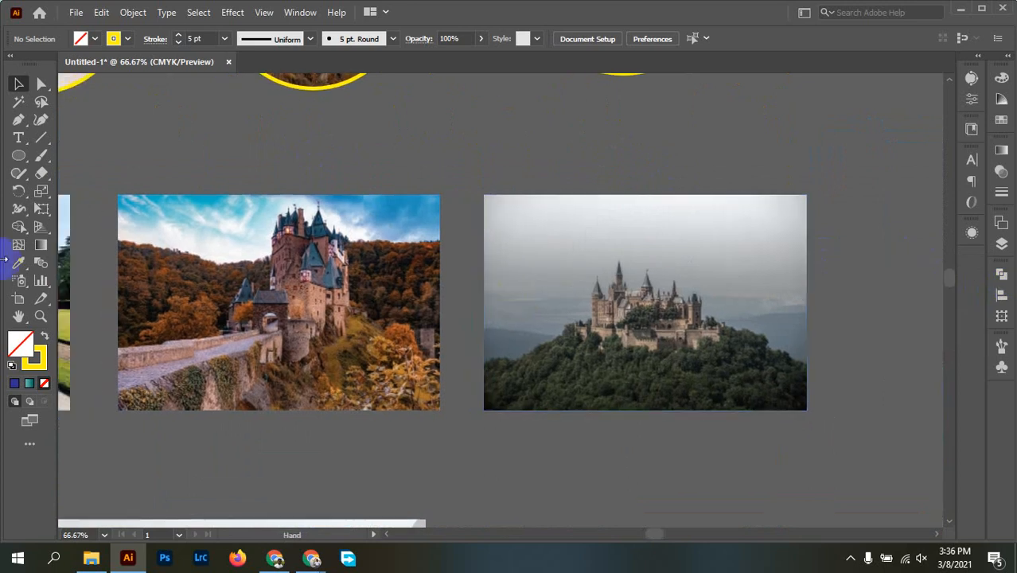
left_click_drag(20, 162, 96, 209)
mouse_move(651, 305)
left_mouse_down()
mouse_move(688, 351)
mouse_move(720, 360)
left_mouse_up()
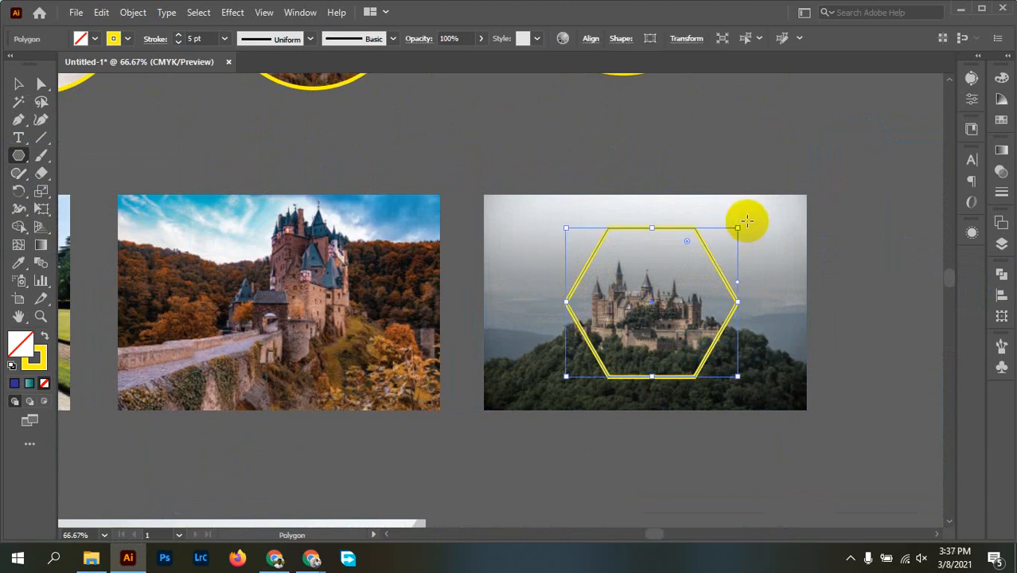
Rotate the hexagon so a corner points straight up and move it about 0.17 in down over the castle.
key("v")
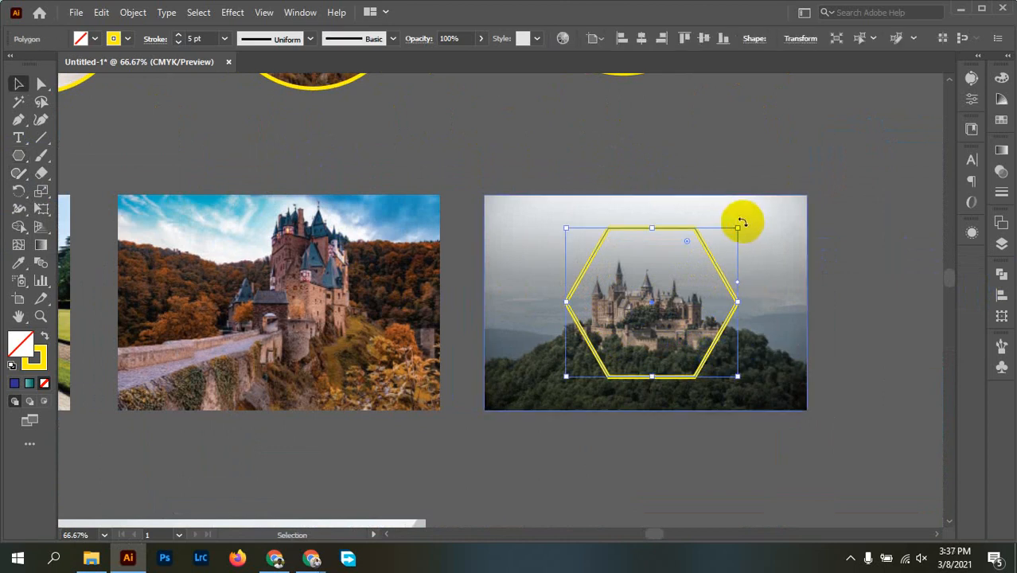
left_click_drag(742, 222, 597, 245)
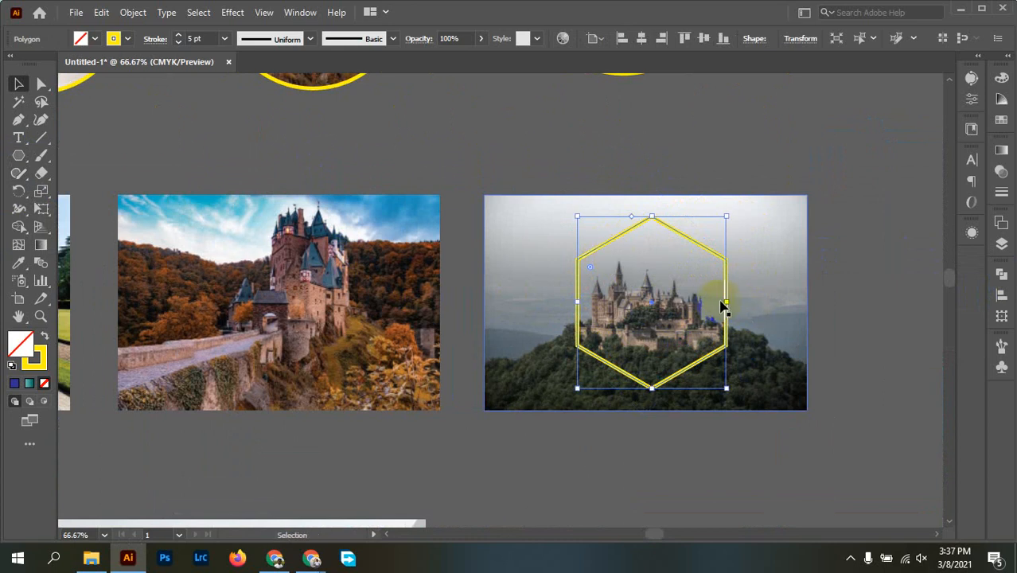
left_click_drag(723, 288, 724, 293)
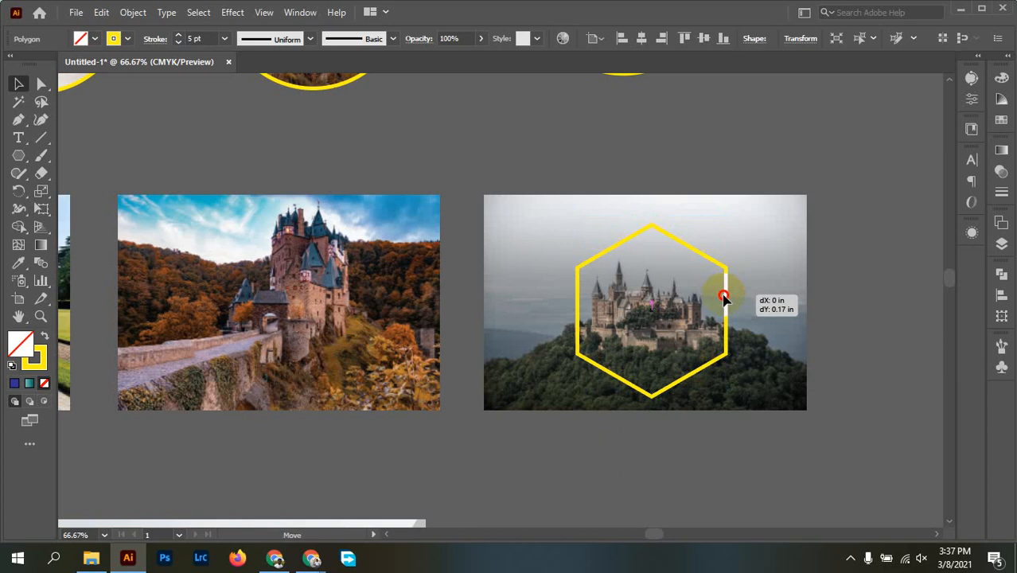
Copy the yellow hexagon onto the castle in the autumn photo and onto the building in the château photo.
left_click_drag(723, 296, 380, 273)
left_click_drag(239, 303, 601, 328)
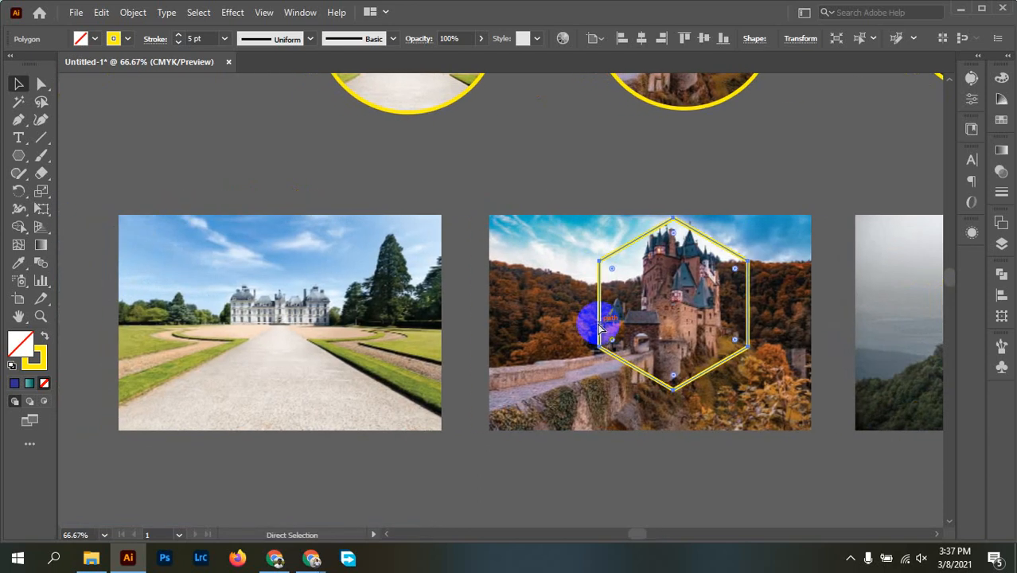
key("ctrl+z")
left_click_drag(399, 302, 375, 307)
Enlarge the rectangular château photo and reposition it so the building fills the width of its hexagon.
left_click(414, 238)
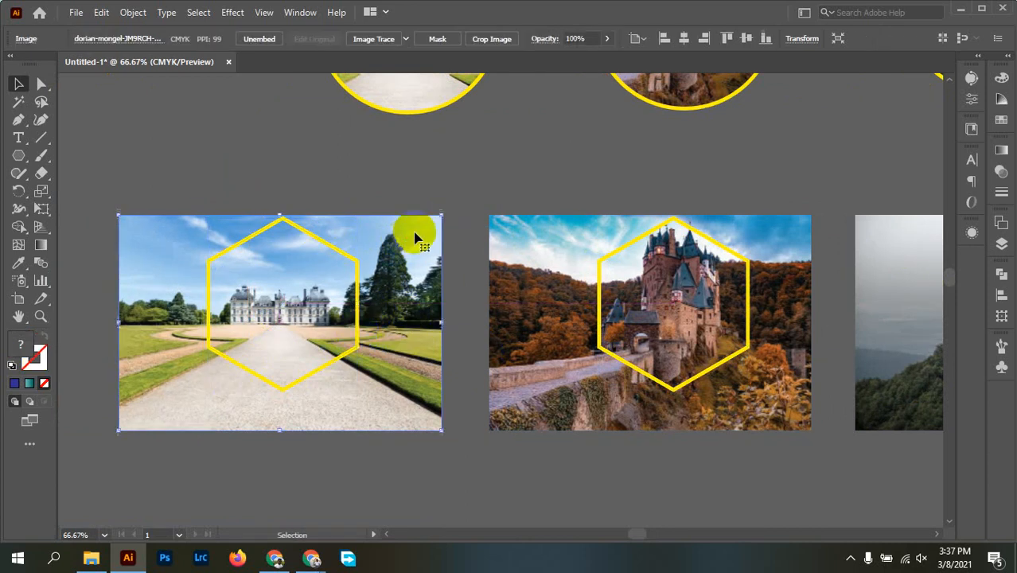
left_click_drag(439, 216, 477, 177)
mouse_move(413, 273)
left_mouse_down()
mouse_move(427, 273)
mouse_move(420, 279)
left_mouse_up()
scroll(446, 283, "down", 4)
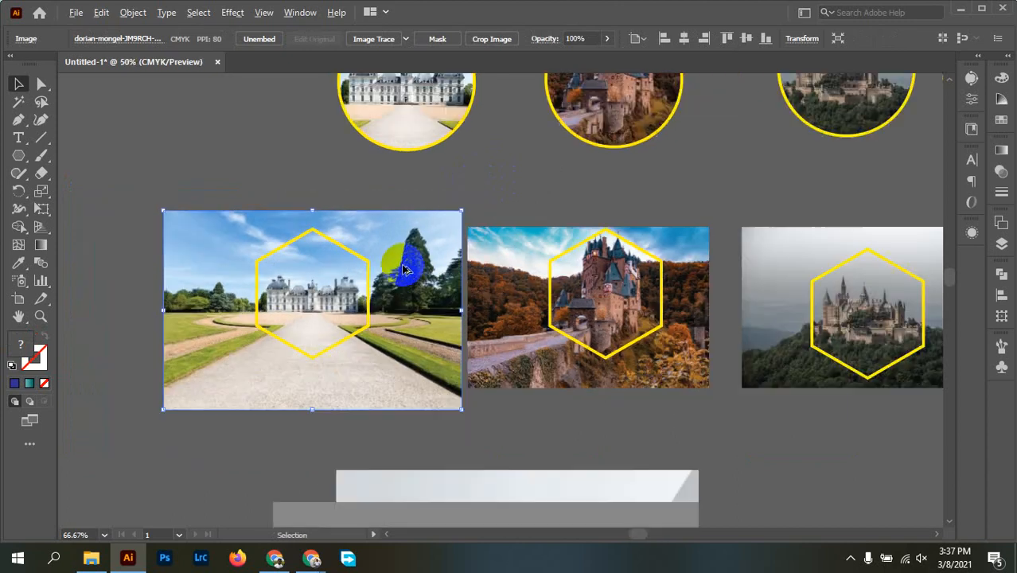
scroll(593, 293, "up", 2)
scroll(593, 293, "up", 1)
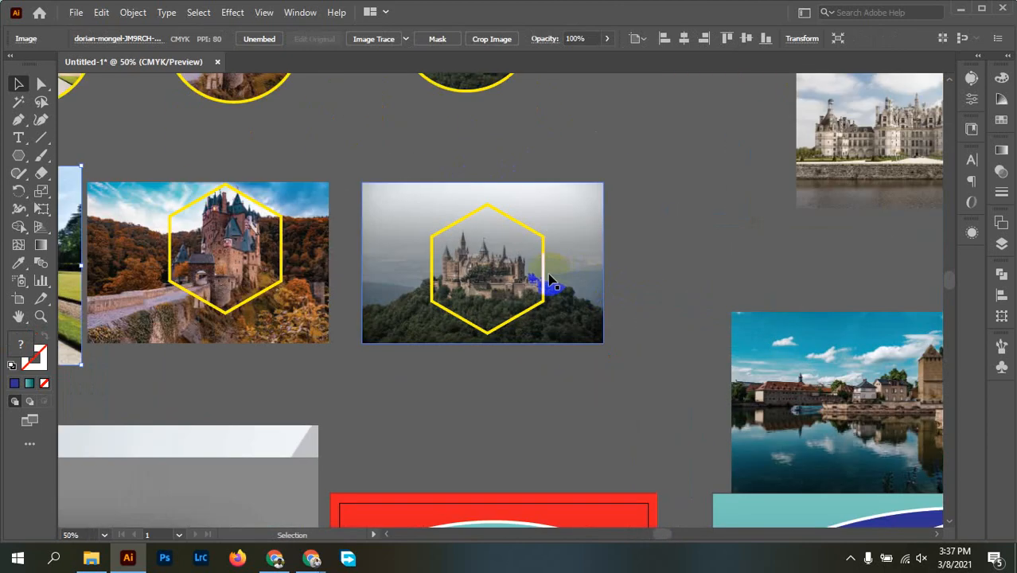
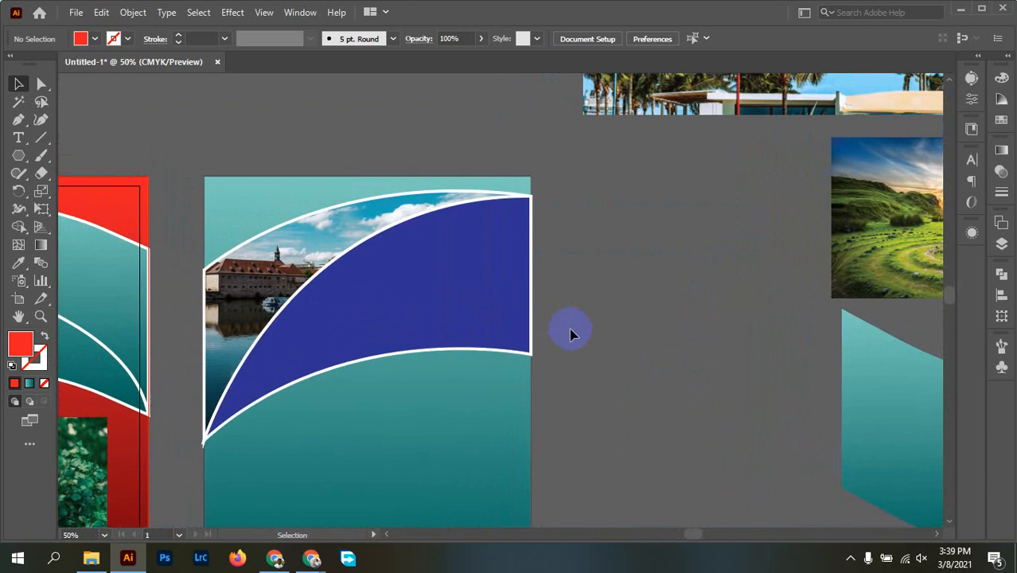
Duplicate the blonde woman's photo from the red flyer onto the teal flyer.
scroll(569, 334, "down", 1)
scroll(527, 428, "down", 1)
left_click_drag(103, 448, 115, 378)
left_click(557, 415)
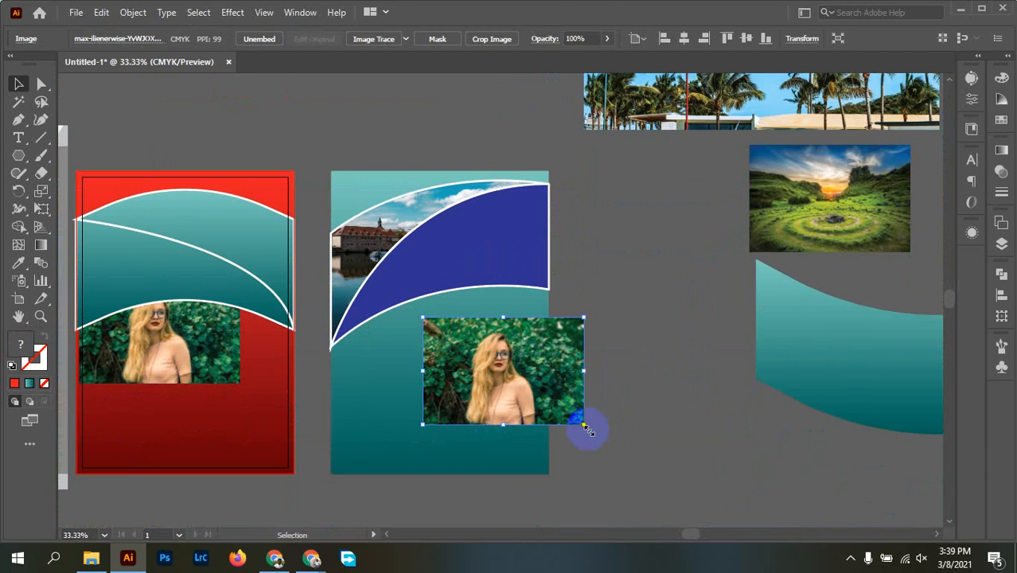
Resize the copied woman's photo to slightly wider than the teal flyer and position it behind the blue curved shape.
left_click_drag(585, 430, 555, 364)
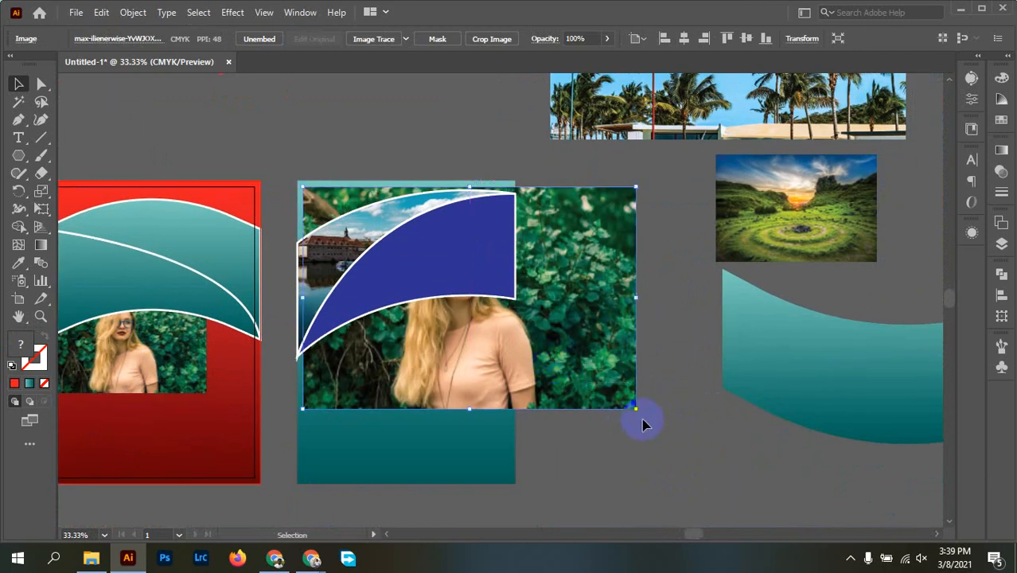
left_click_drag(637, 410, 589, 384)
left_click_drag(589, 384, 517, 354)
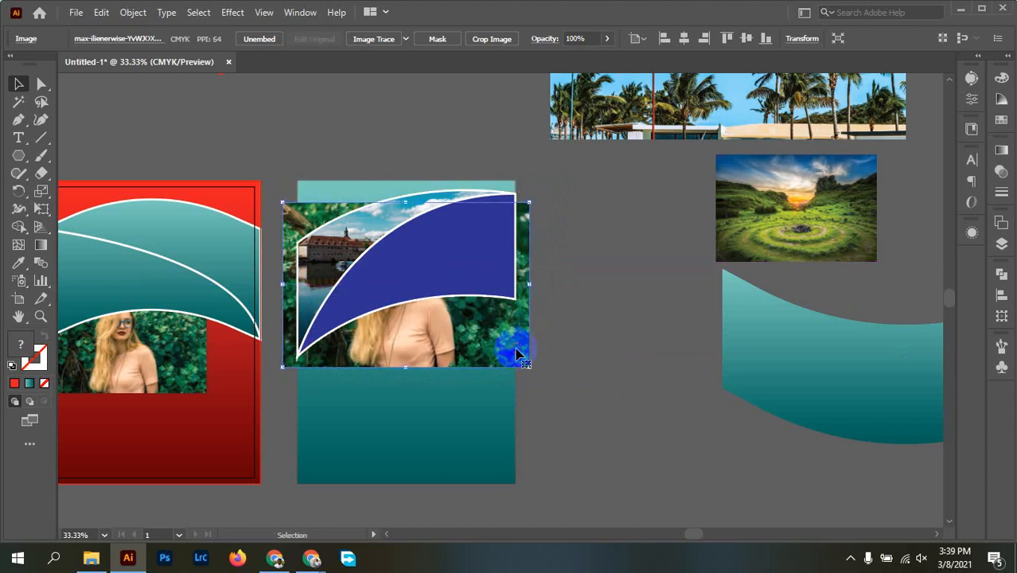
left_click(577, 275)
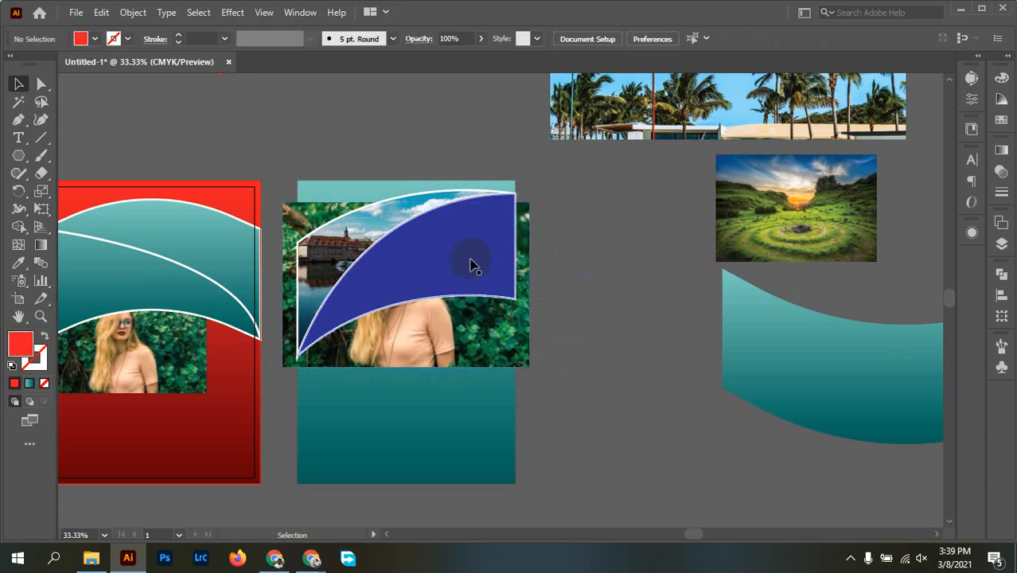
Try moving the blue curved shape off the teal flyer, and undo the move.
left_click_drag(472, 264, 638, 396)
key("ctrl+z")
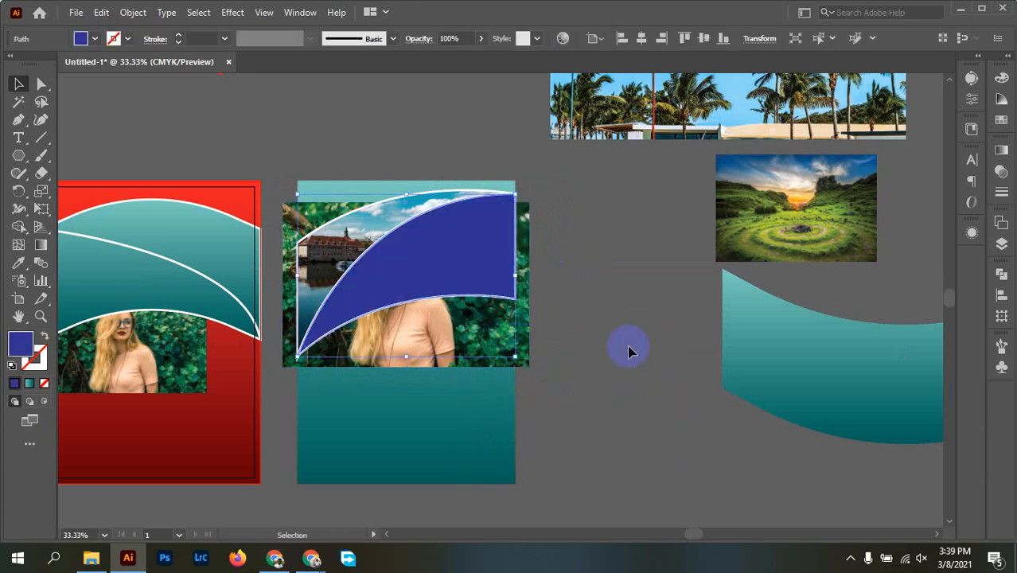
left_click(628, 347)
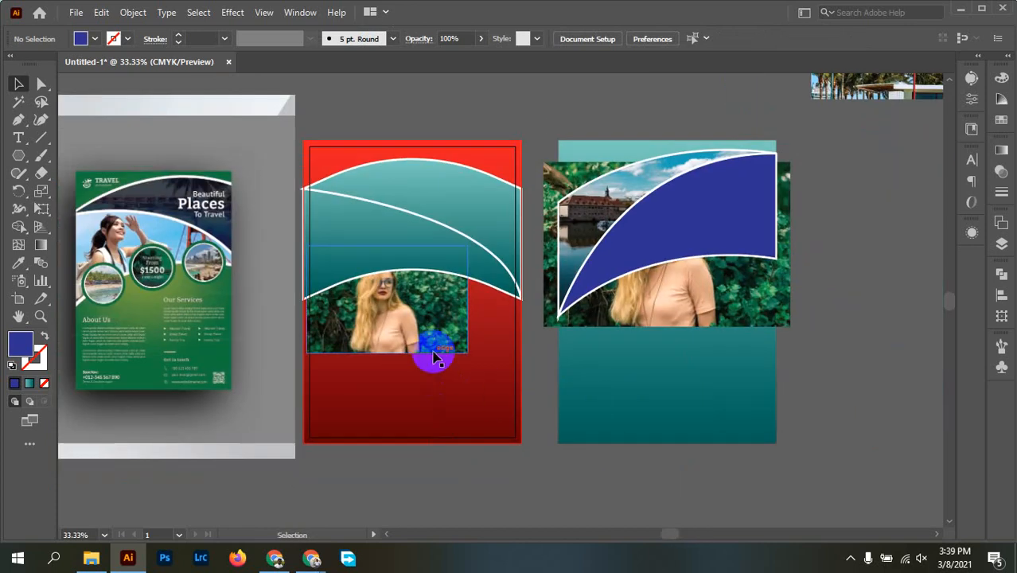
Delete both blonde woman photos, the small one from the red flyer and the enlarged copy on the teal flyer.
left_click_drag(434, 359, 475, 443)
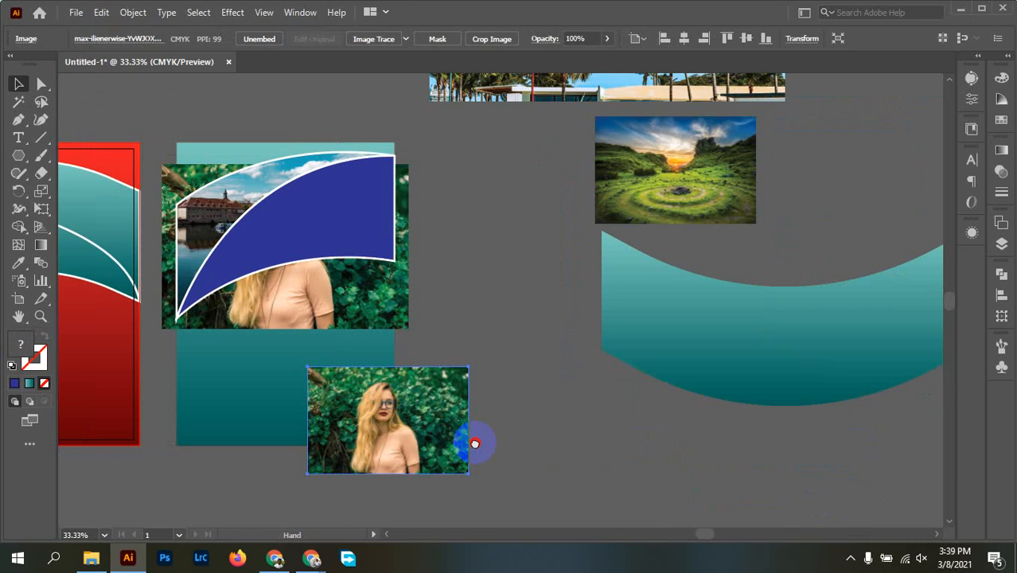
left_click_drag(355, 469, 616, 469)
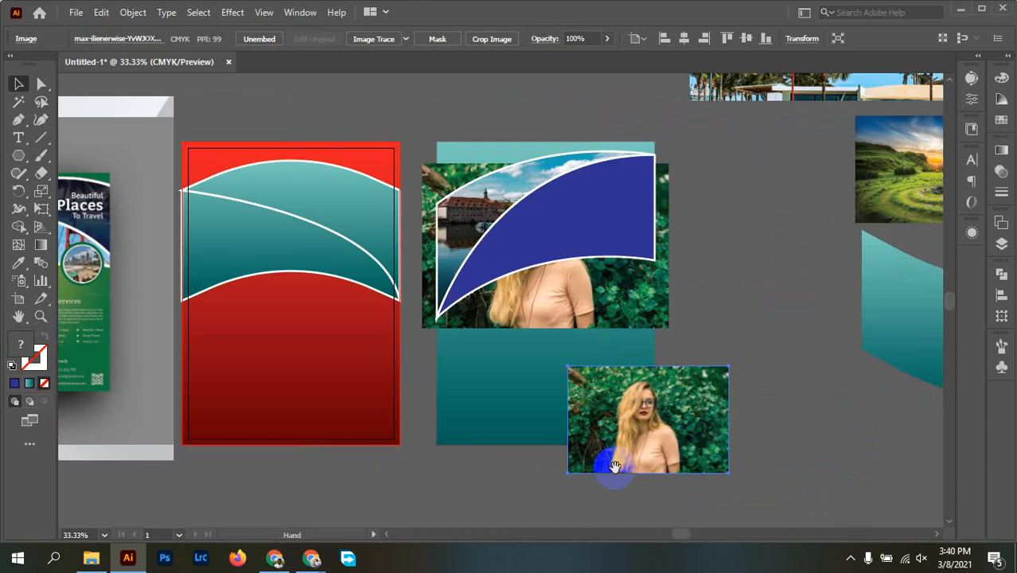
left_click_drag(719, 366, 740, 387)
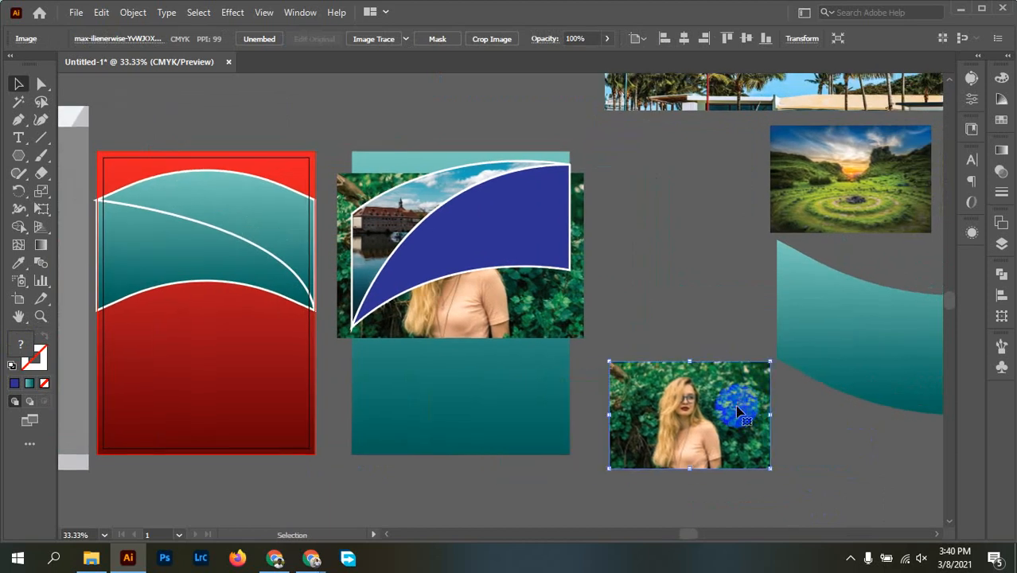
key("Delete")
left_click(561, 332)
key("Delete")
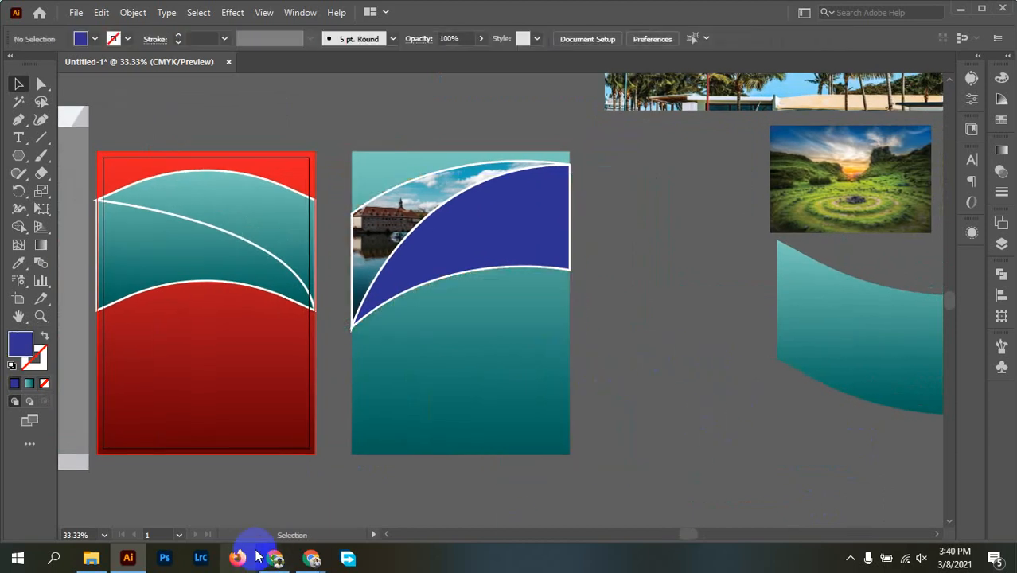
left_click(309, 561)
left_click(220, 491)
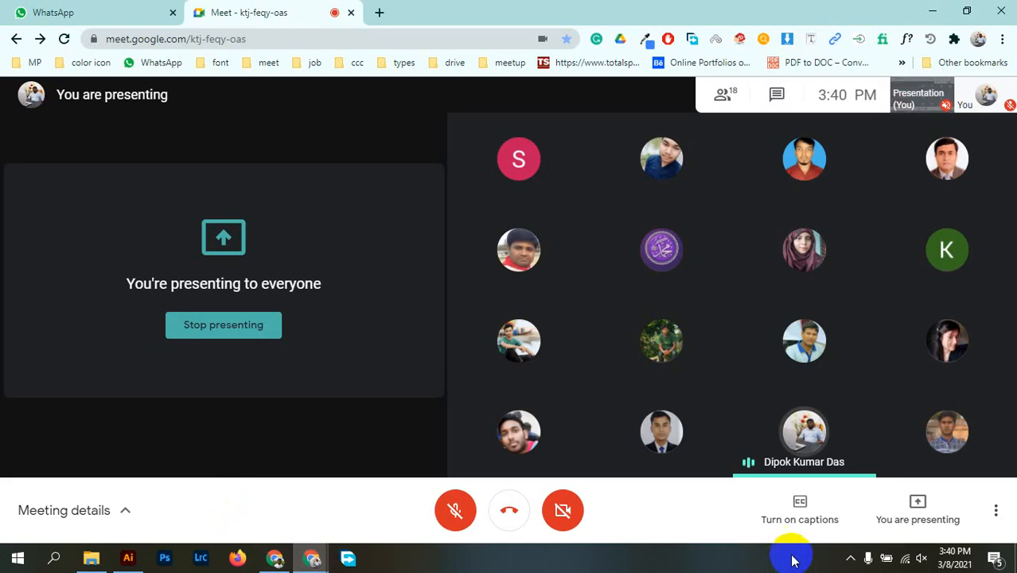
left_click(850, 558)
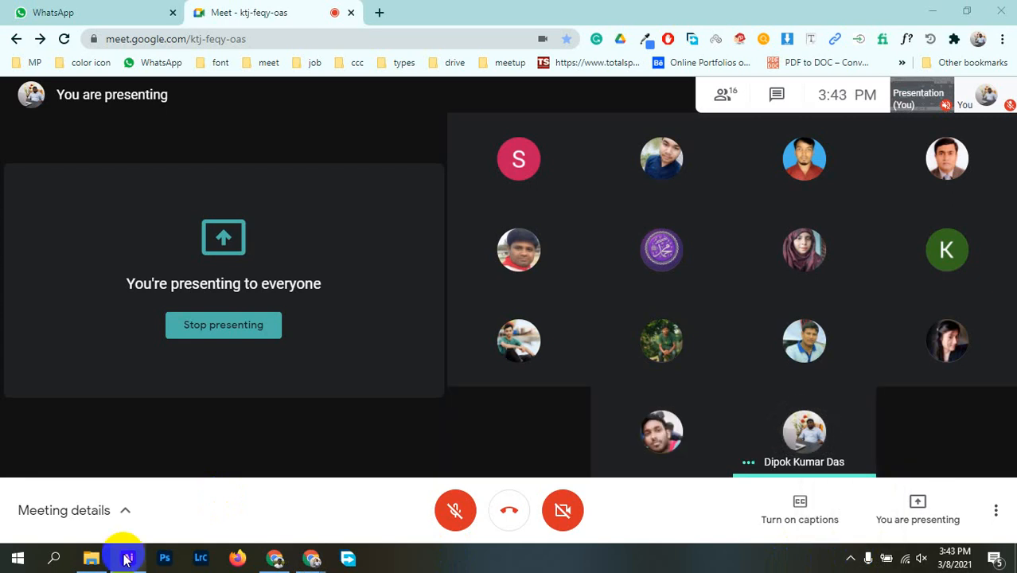
left_click(128, 558)
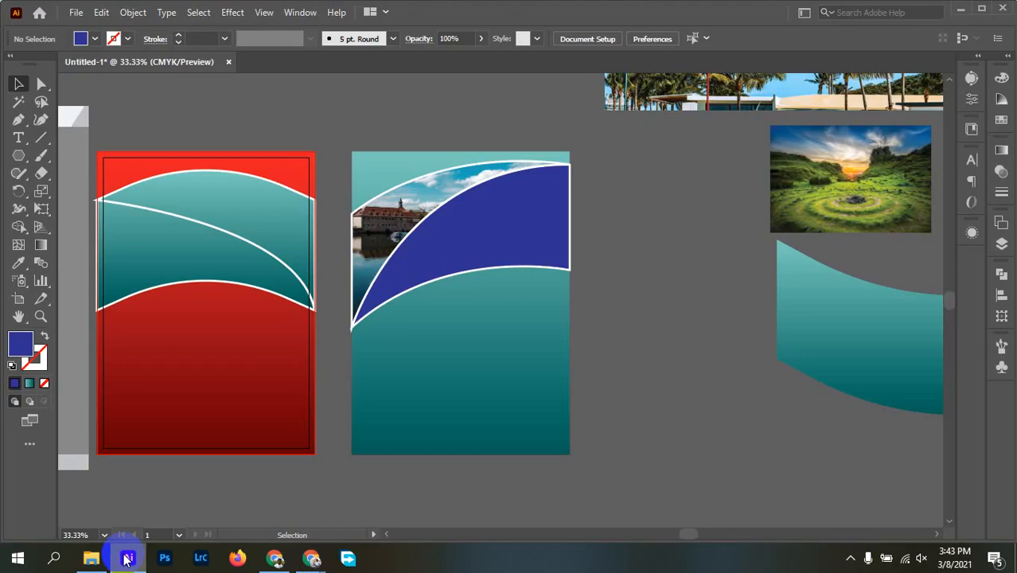
Place the beach-1853939_640 and aircraft-976685_640 photos from the Desktop folder into the flyer document.
left_click(91, 558)
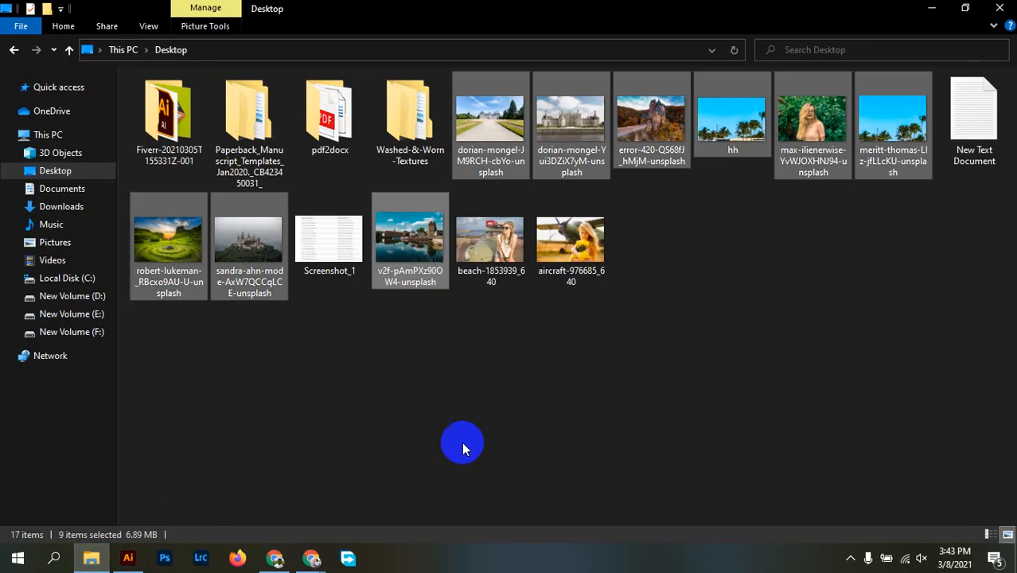
left_click_drag(654, 362, 556, 438)
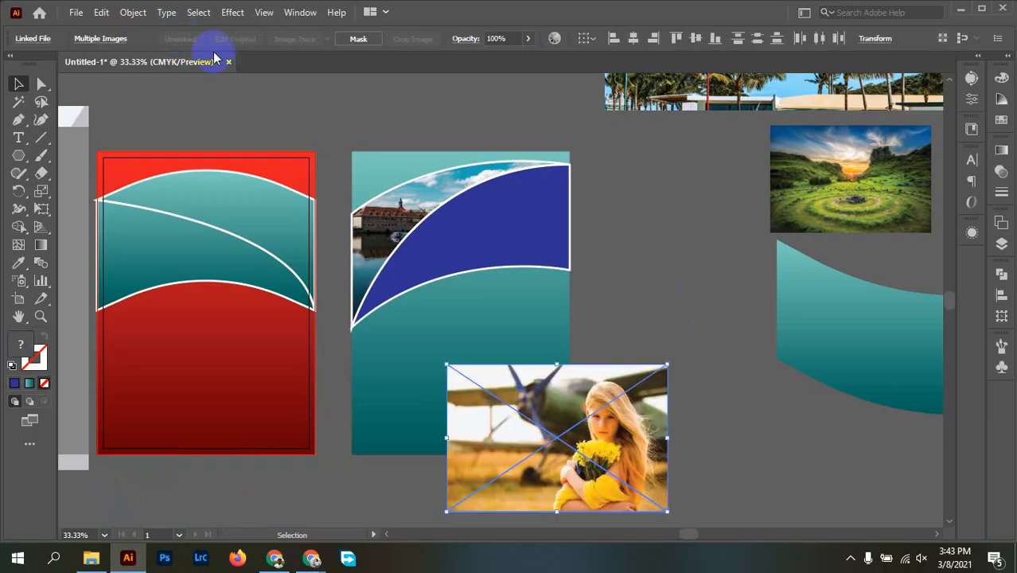
left_click(647, 311)
Move the aircraft photo to the empty area beside the teal flyer and reflect it left to right.
left_click_drag(573, 447, 809, 334)
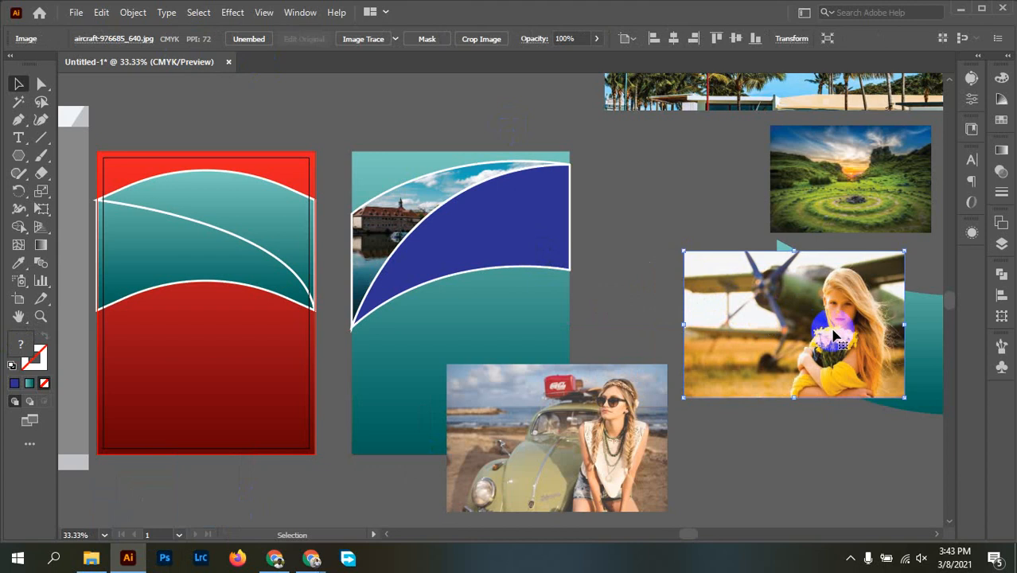
right_click(833, 331)
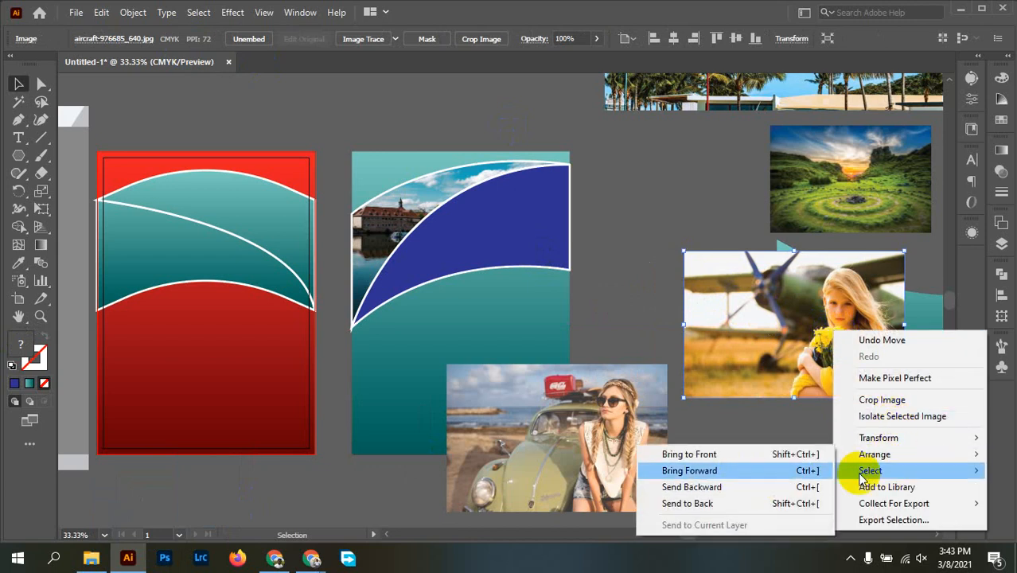
mouse_move(882, 439)
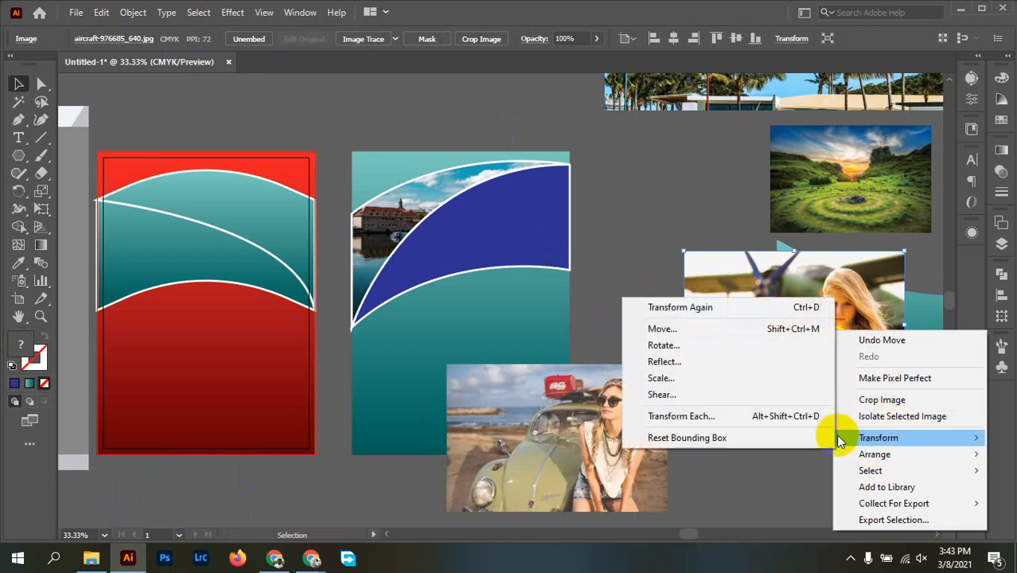
left_click(697, 362)
left_click(861, 392)
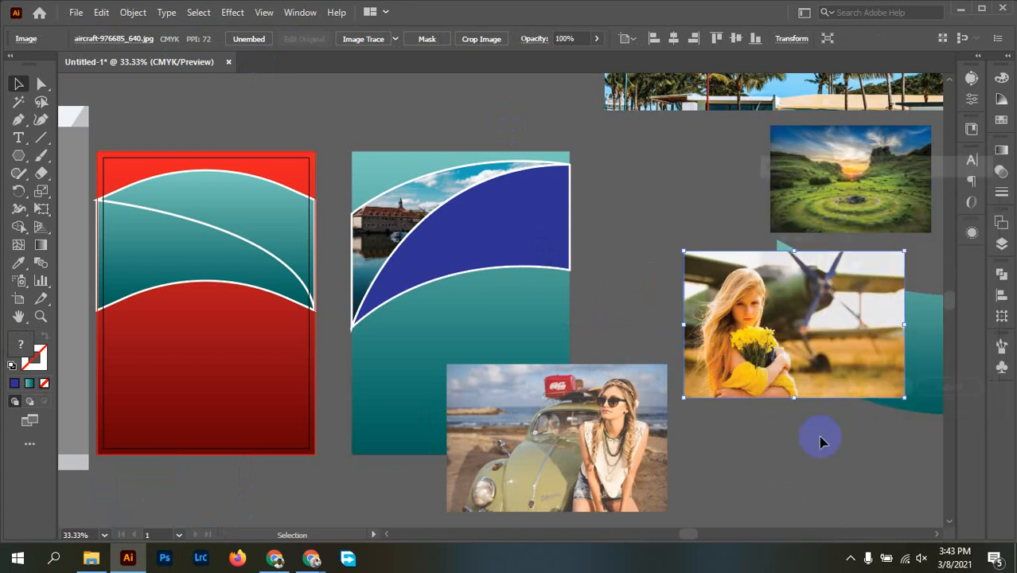
left_click(822, 442)
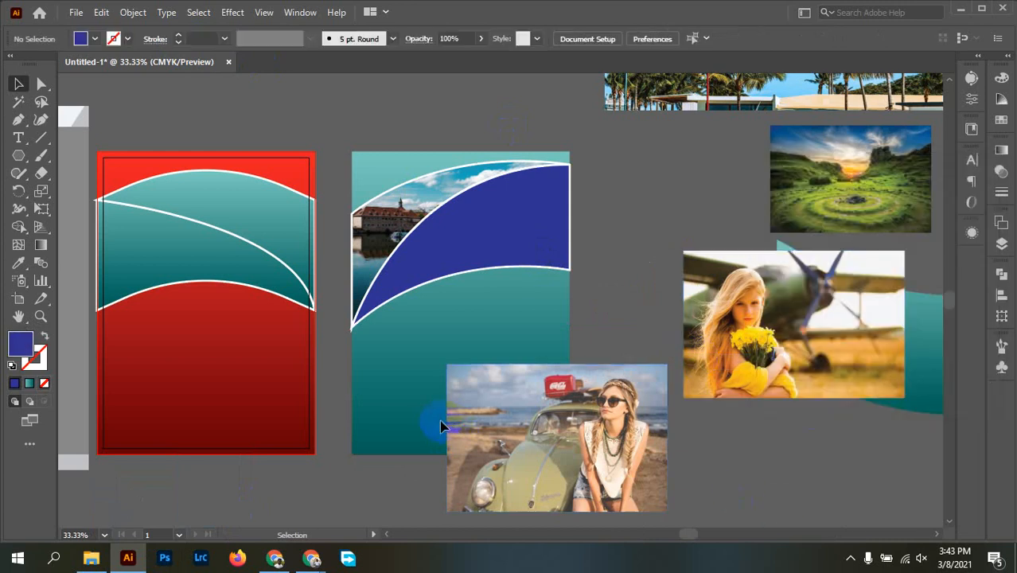
Move the beach car photo onto the teal flyer, enlarge it slightly, and shift it down to expose the blue curved shape.
left_click_drag(626, 448, 530, 256)
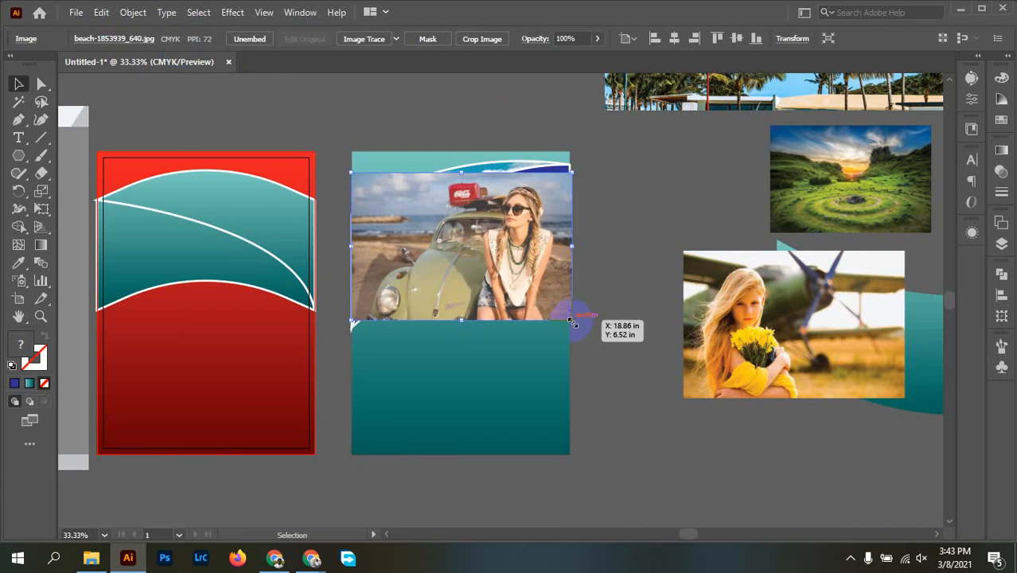
left_click_drag(570, 321, 584, 328)
scroll(630, 226, "up", 2)
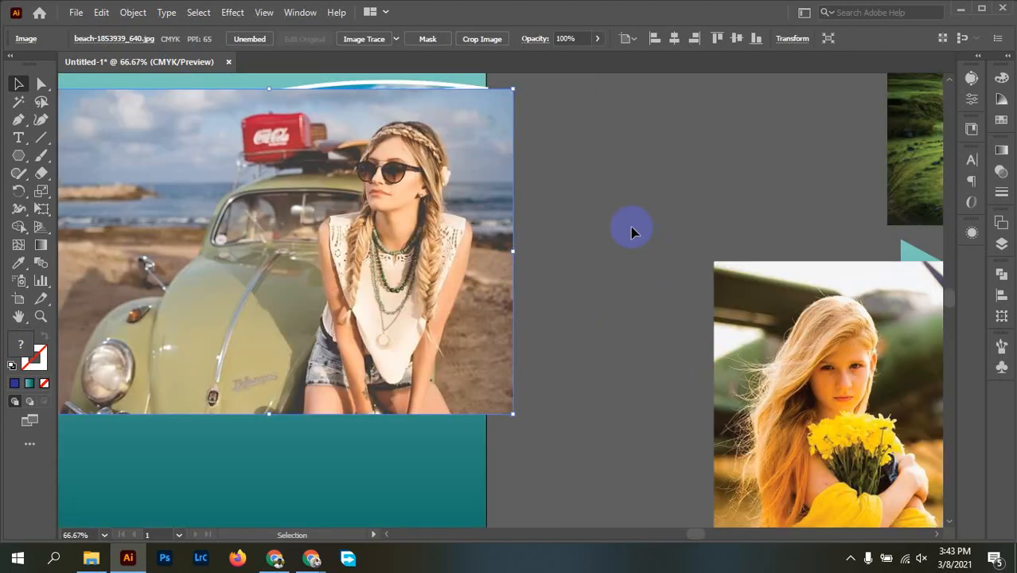
scroll(615, 230, "down", 1)
left_click_drag(430, 291, 405, 382)
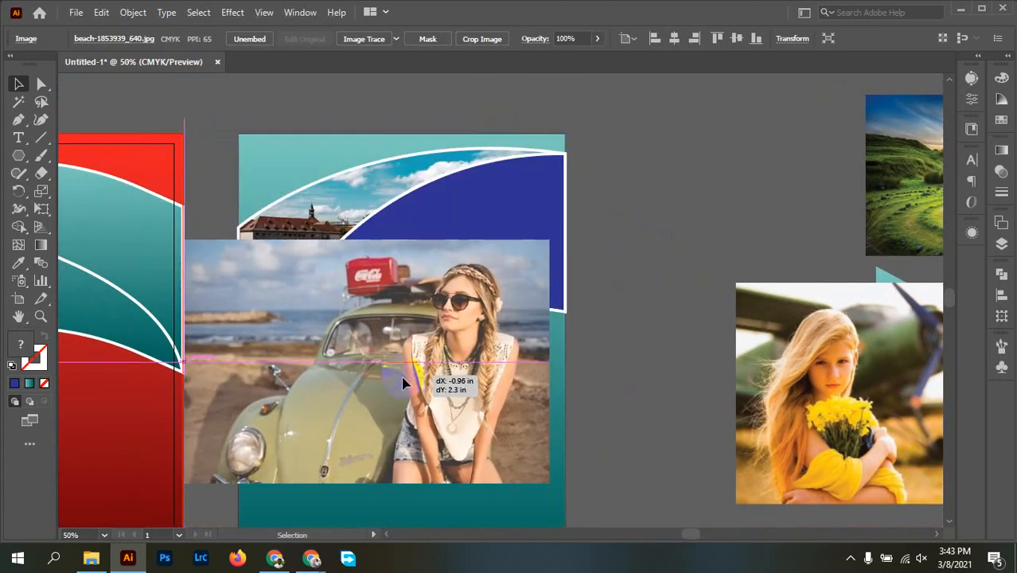
Bring the blue curved shape on the teal flyer in front of the beach car photo.
left_click(530, 205)
right_click(524, 203)
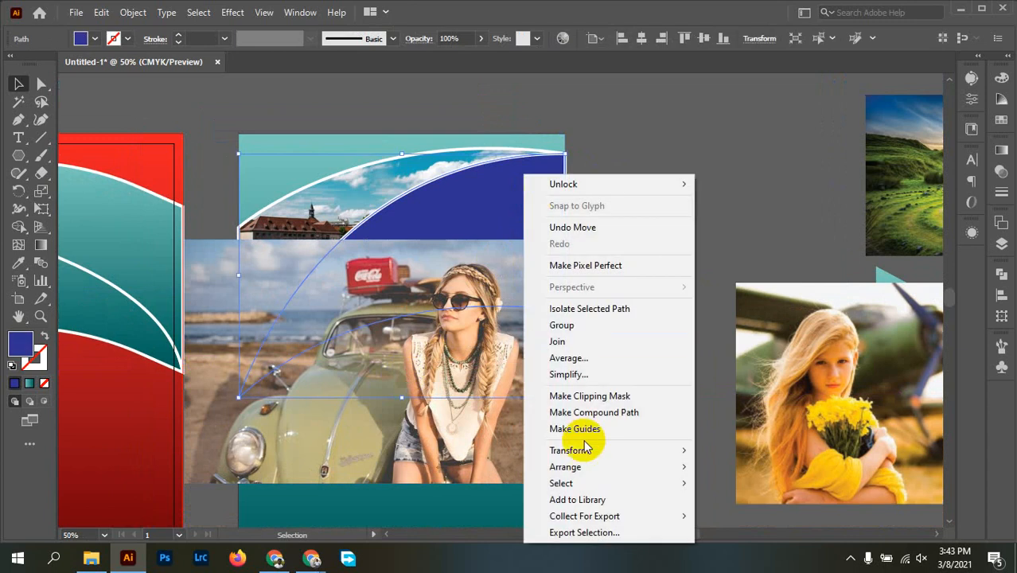
mouse_move(591, 467)
left_click(743, 467)
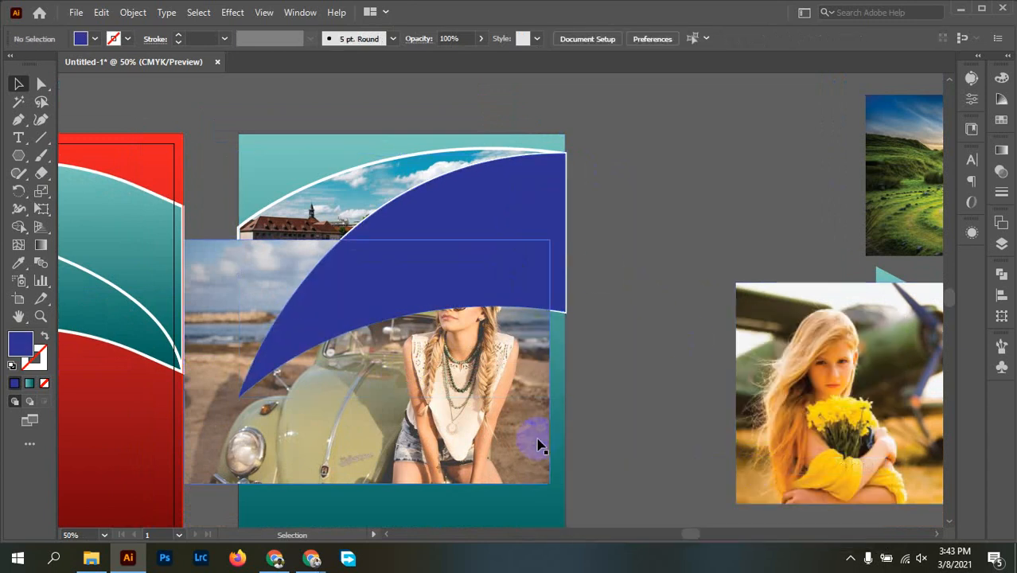
Set the blue curved shape's opacity to 31%.
left_click(532, 238)
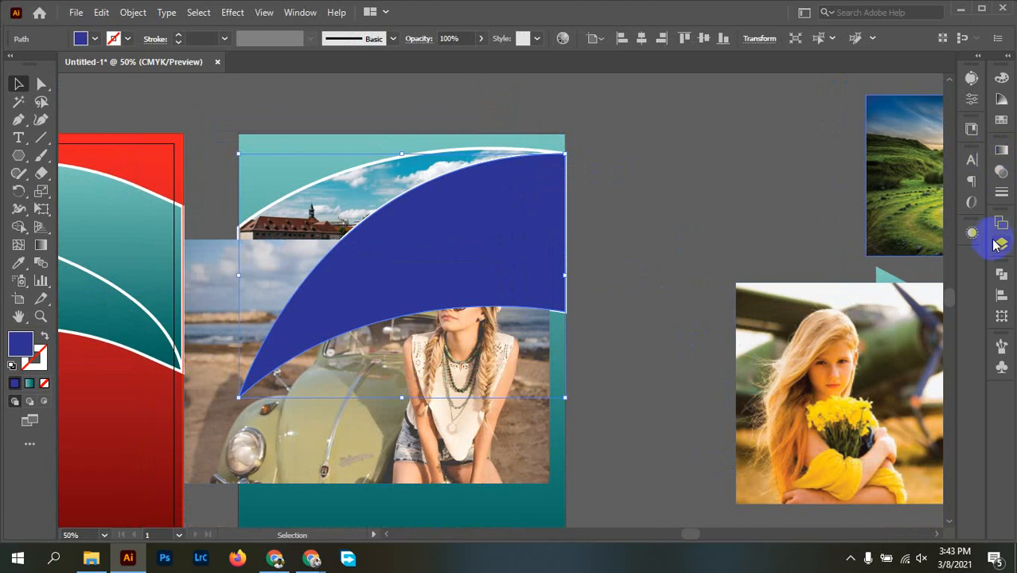
left_click(1003, 171)
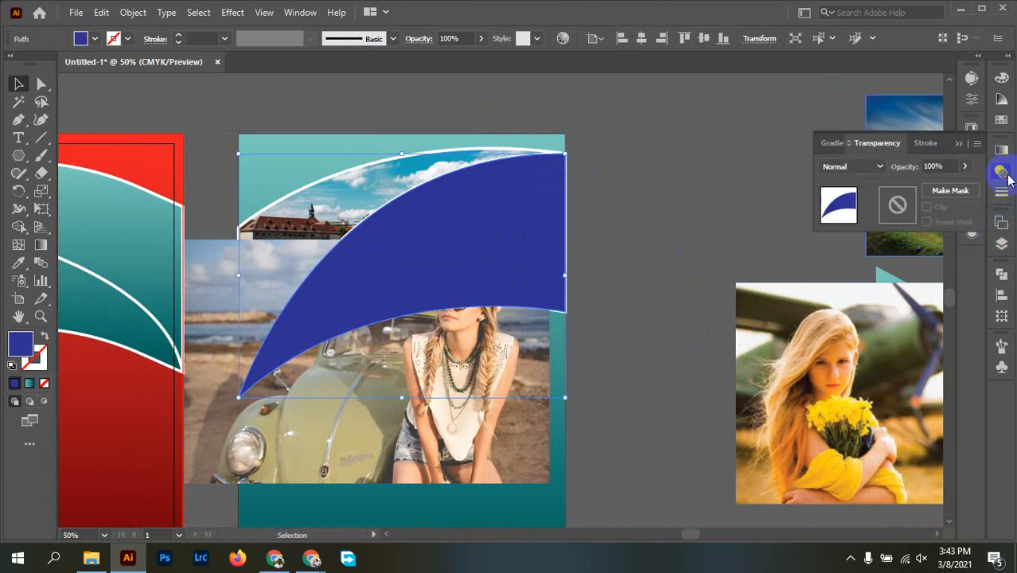
left_click(965, 167)
left_click_drag(948, 188, 873, 208)
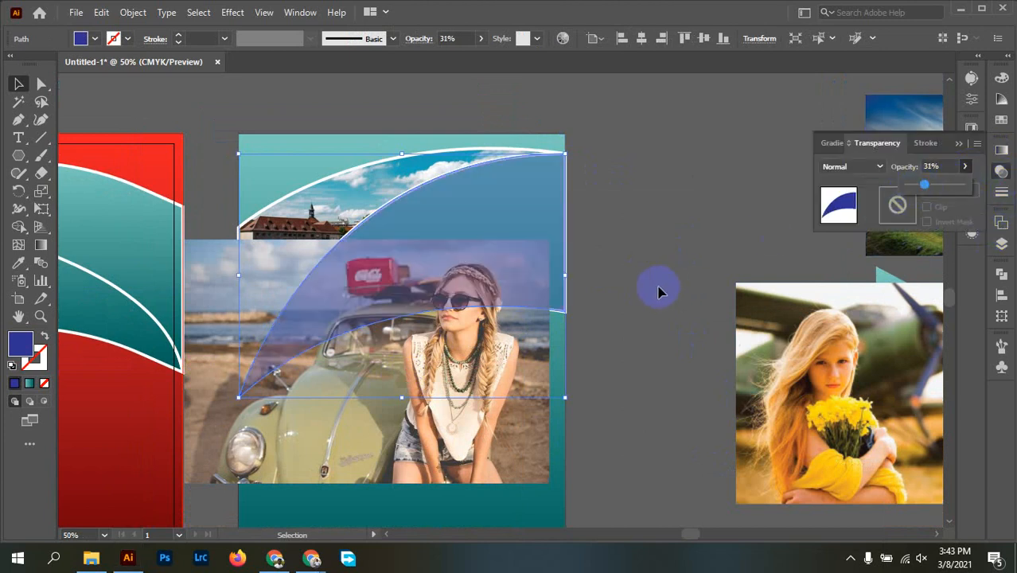
left_click(620, 452)
Position the beach car photo under the translucent curved shape with the woman's face inside it, and enlarge the photo slightly.
left_click_drag(455, 465, 492, 384)
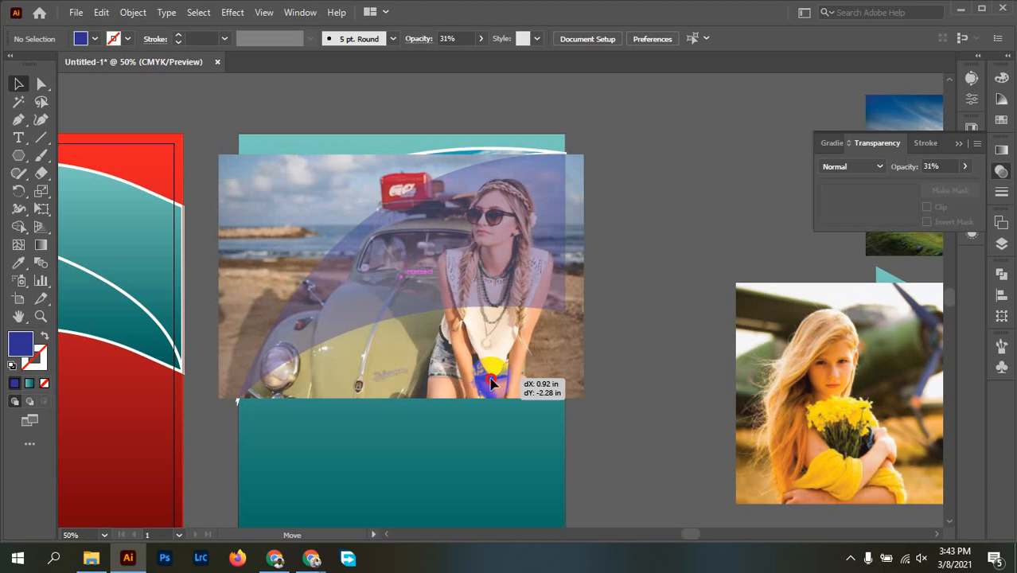
left_click_drag(491, 384, 491, 384)
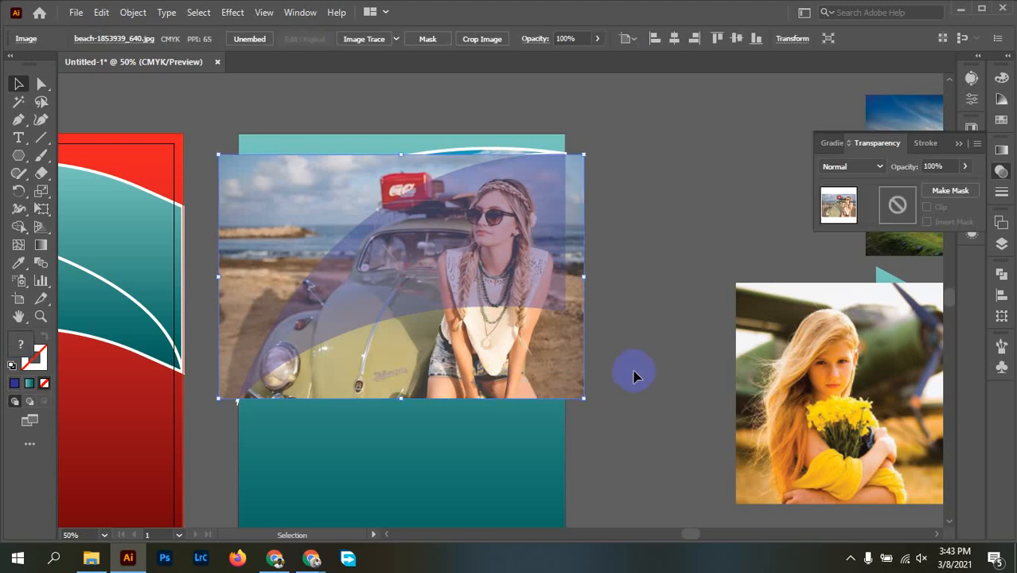
left_click_drag(584, 400, 589, 402)
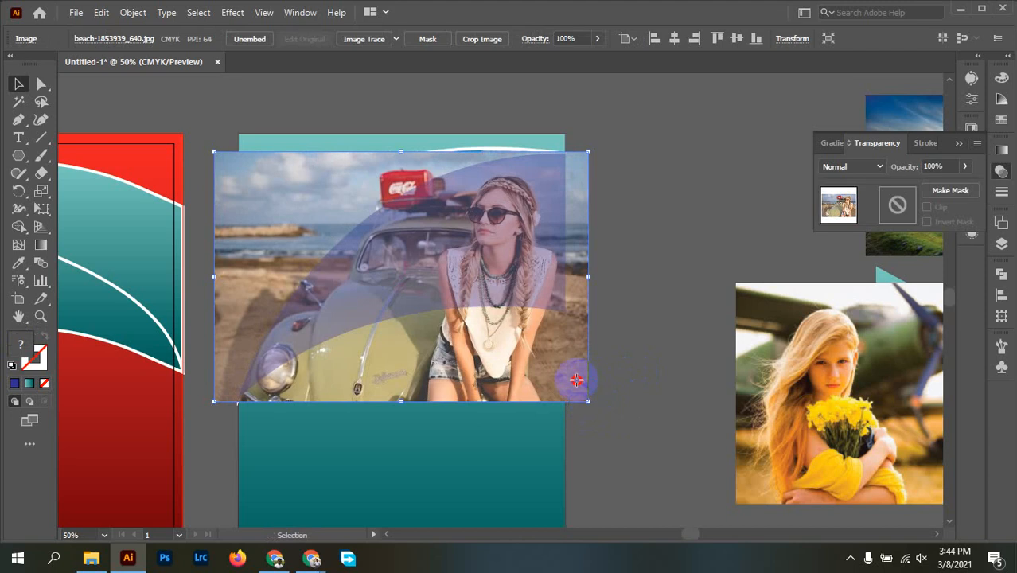
left_click(629, 291)
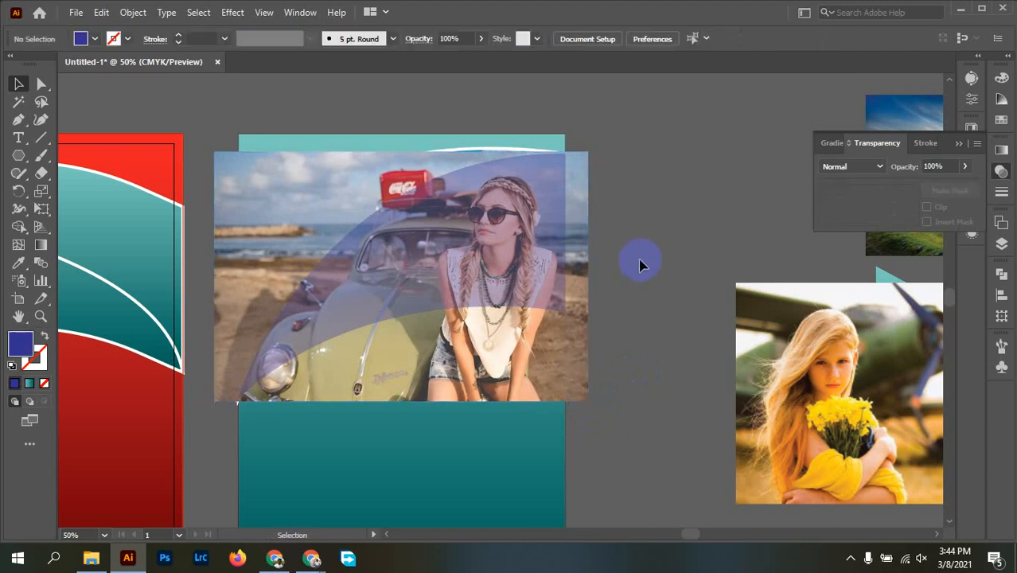
Clip the beach car photo to the blue curved shape with a clipping mask.
left_click(563, 385)
right_click(516, 250)
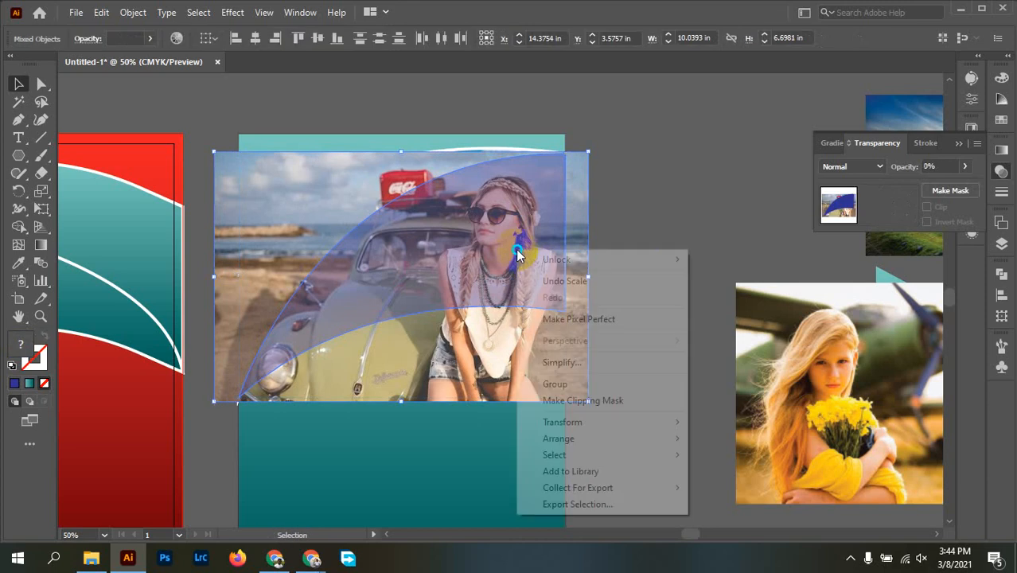
left_click(587, 401)
left_click(629, 297)
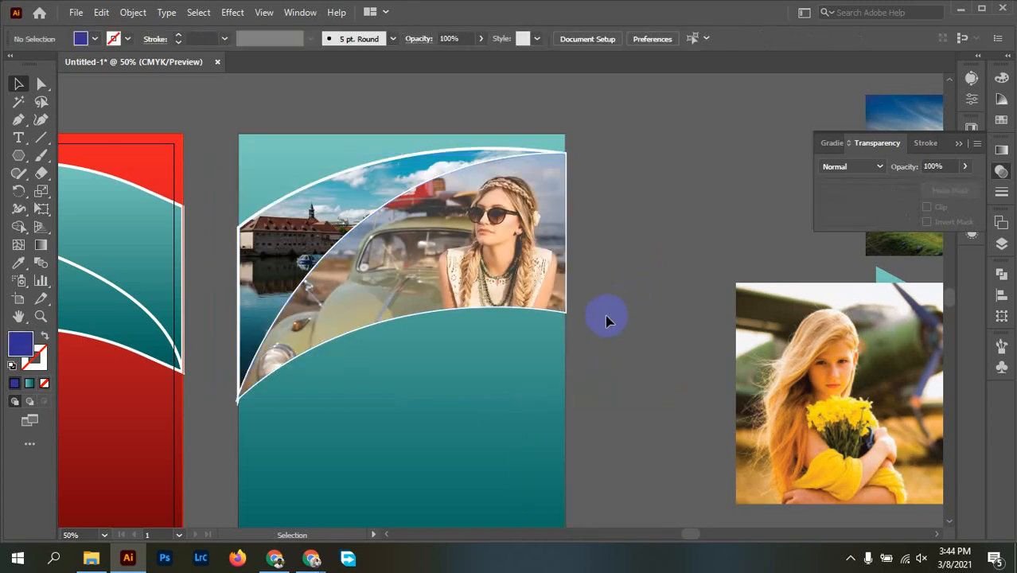
Bring the white outline around the teal flyer's lower curved photo to the front.
scroll(288, 404, "up", 3)
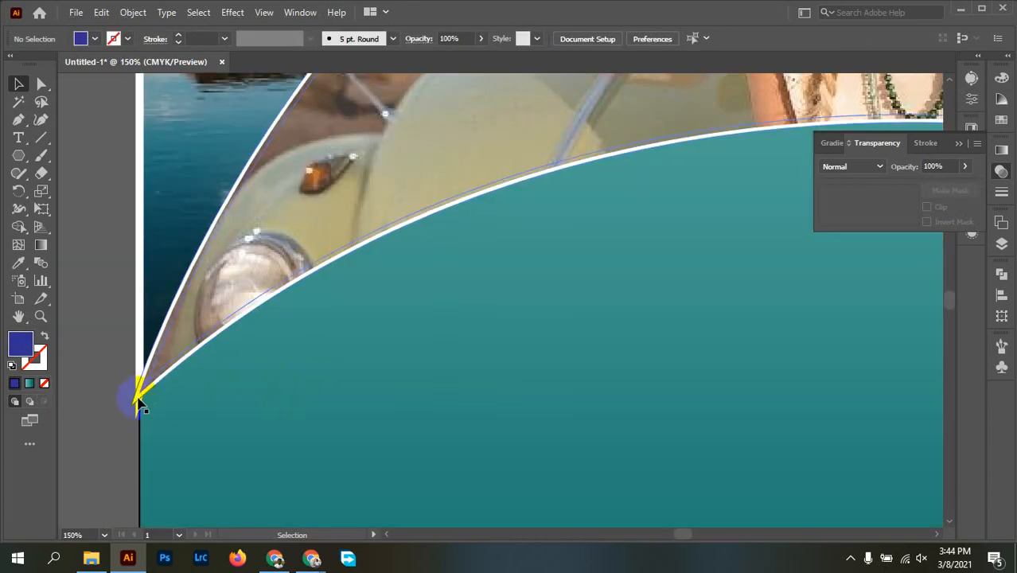
right_click(137, 401)
mouse_move(256, 325)
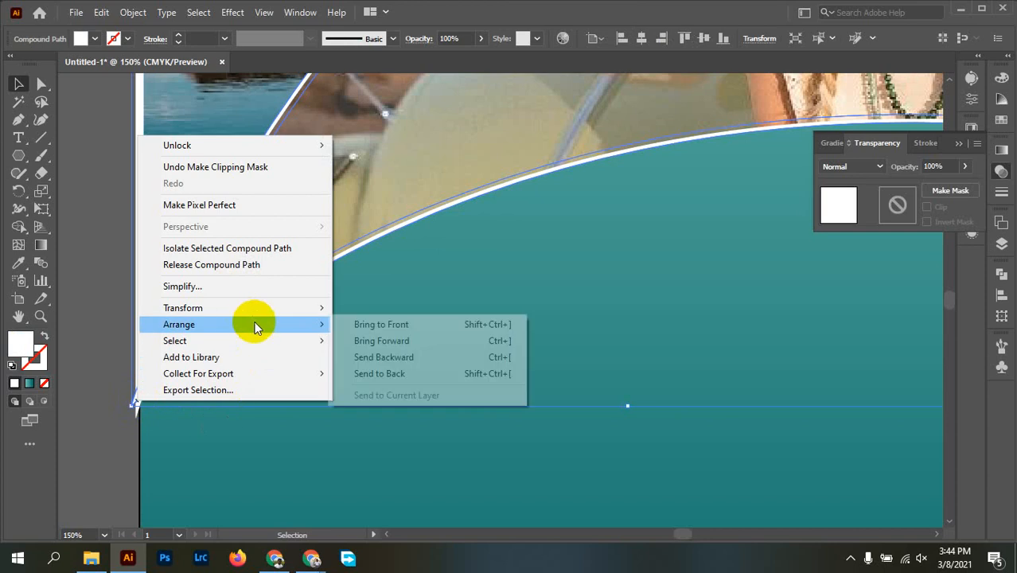
left_click(427, 324)
left_click(114, 447)
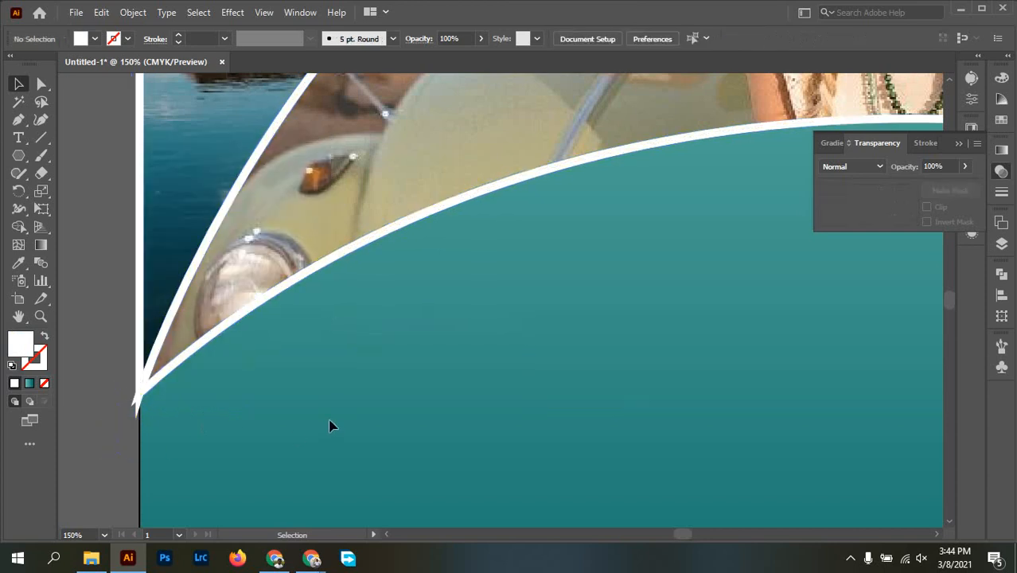
Move the aircraft photo onto the lower part of the red flyer, below the teal curved shapes.
scroll(333, 425, "down", 3)
left_click_drag(335, 421, 456, 415)
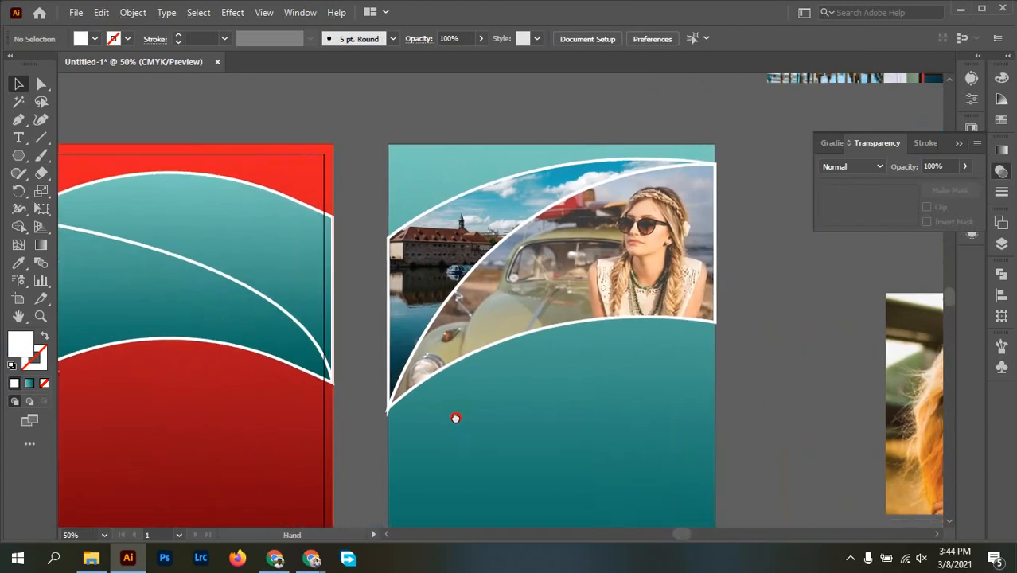
left_click_drag(725, 296, 806, 363)
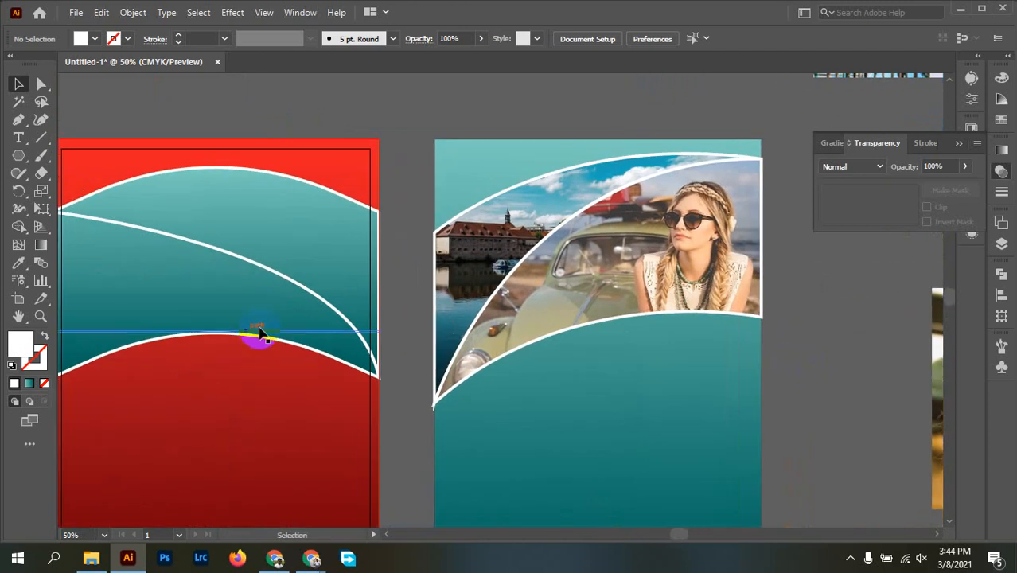
scroll(257, 336, "down", 1)
left_click_drag(266, 359, 490, 369)
left_click_drag(925, 361, 706, 334)
left_click_drag(881, 357, 276, 445)
Bring the red flyer's lower teal curved shape and its white outline to the front.
left_click(237, 264)
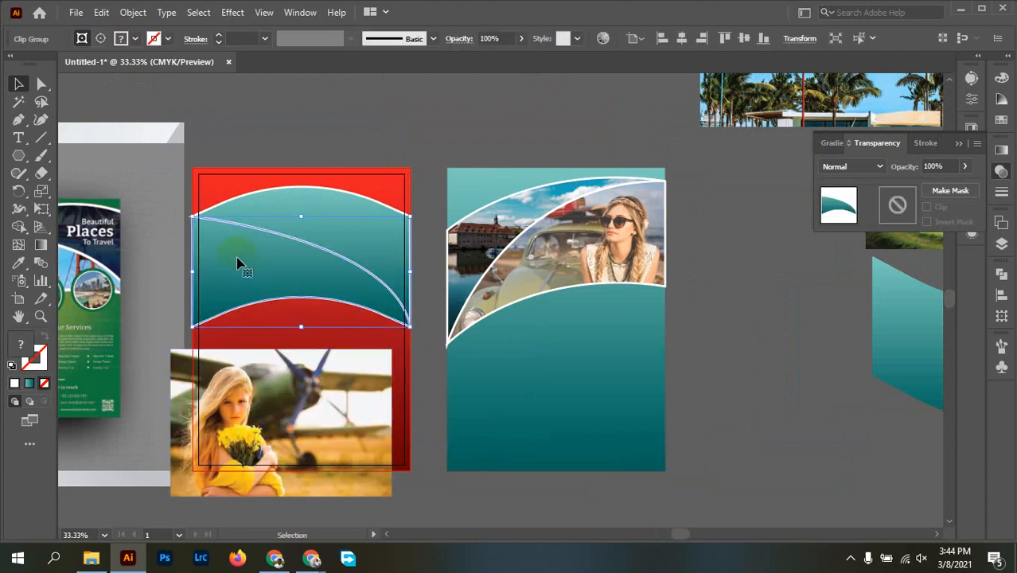
scroll(237, 263, "up", 2)
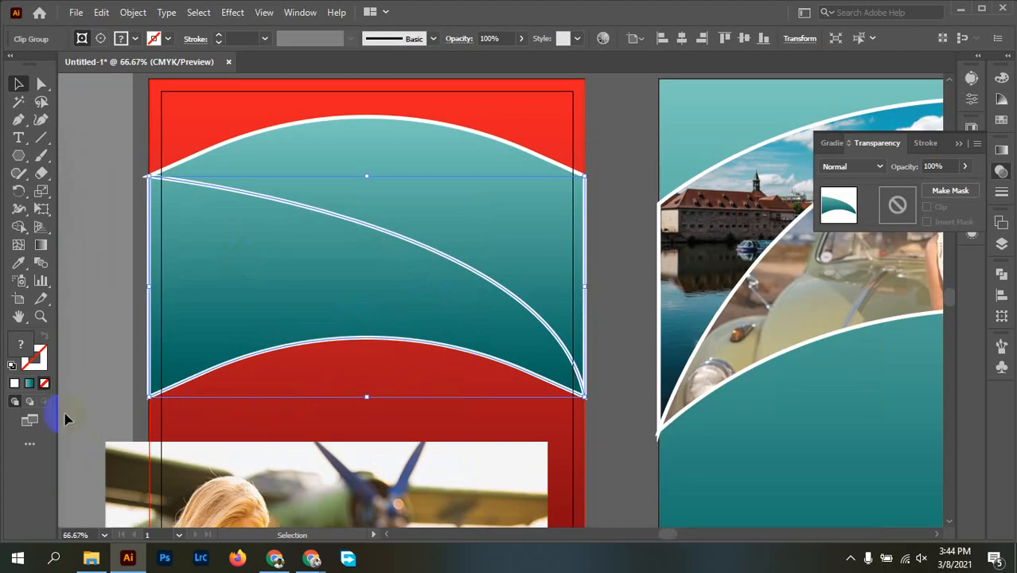
left_click(110, 311)
right_click(188, 356)
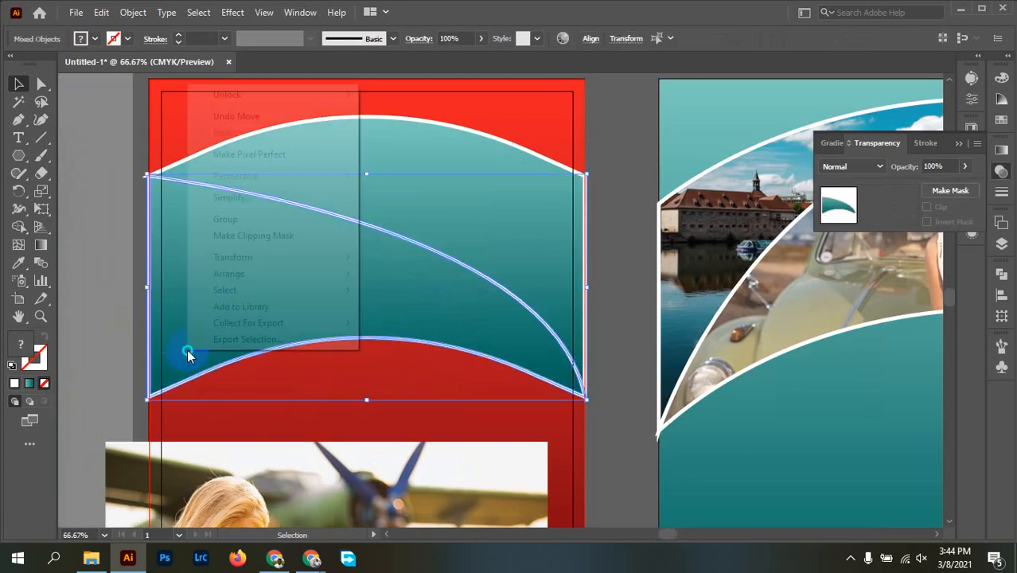
mouse_move(256, 275)
left_click(403, 280)
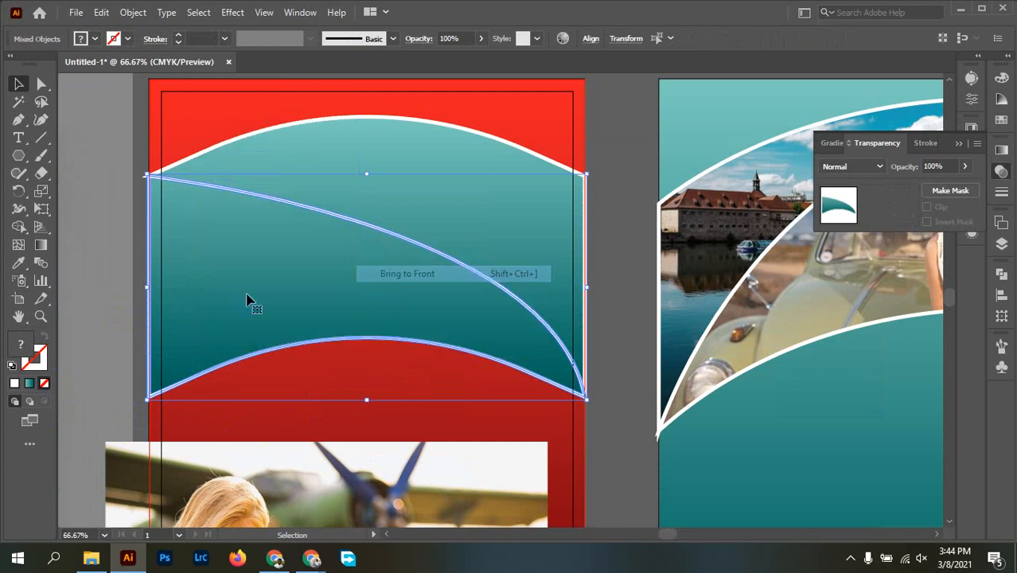
left_click(102, 277)
left_click(279, 289)
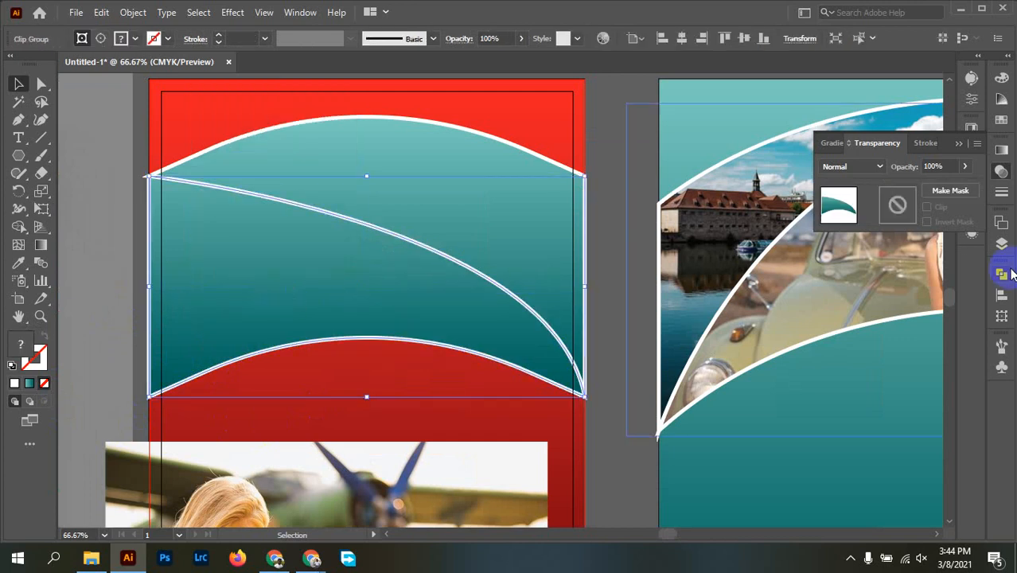
left_click(965, 170)
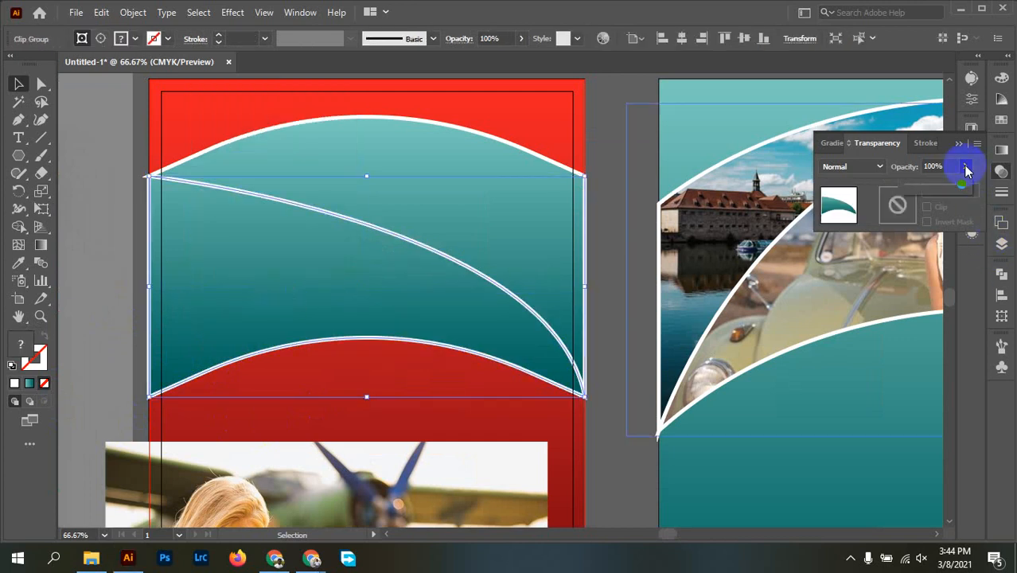
left_click(595, 146)
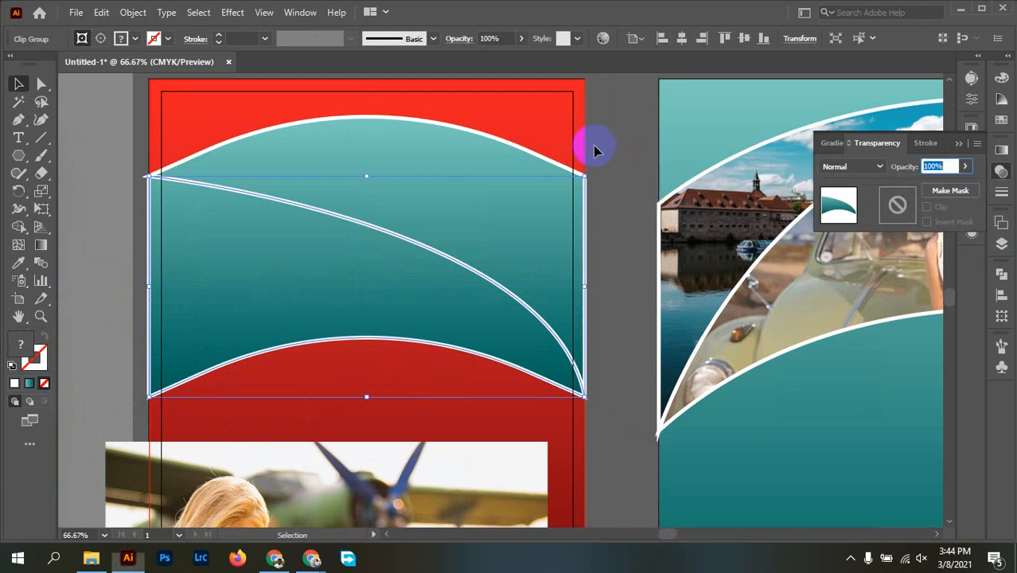
left_click(387, 385, "shift")
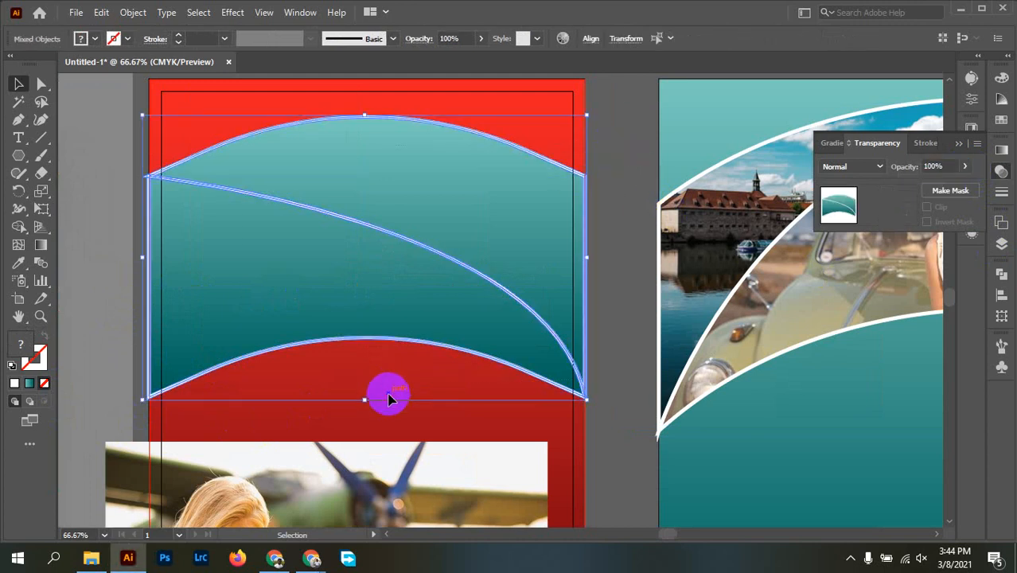
left_click(132, 17)
key("Escape")
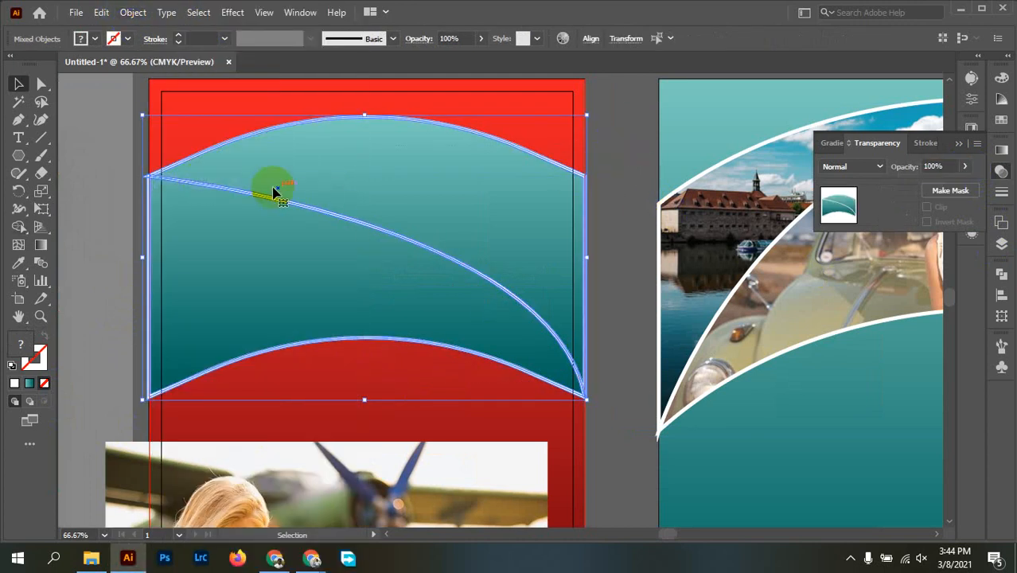
Move the red flyer's lower and upper teal curved shapes away from their white outlines.
left_click(176, 209)
left_click(218, 244)
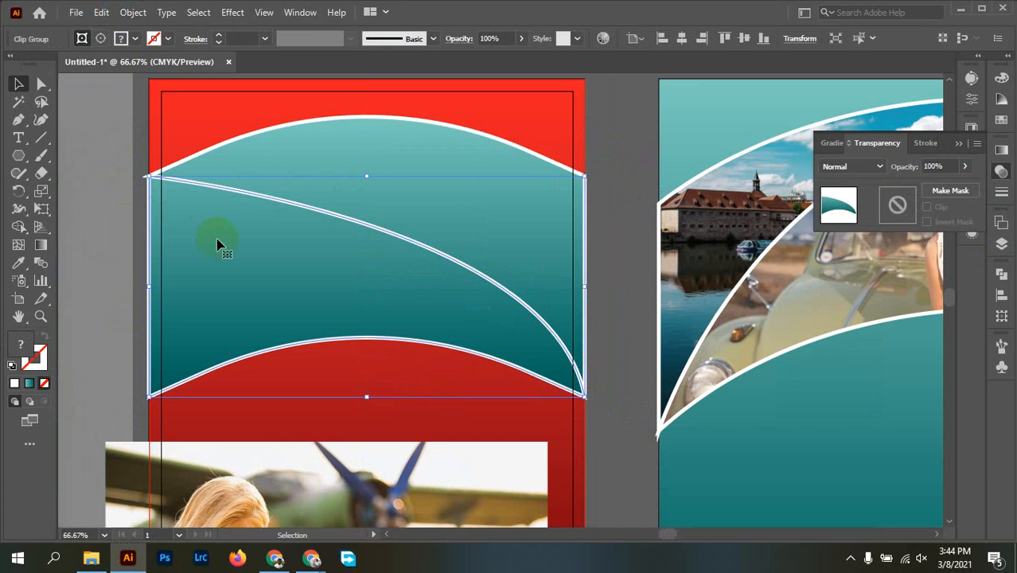
left_click_drag(219, 244, 250, 341)
left_click_drag(243, 186, 266, 186)
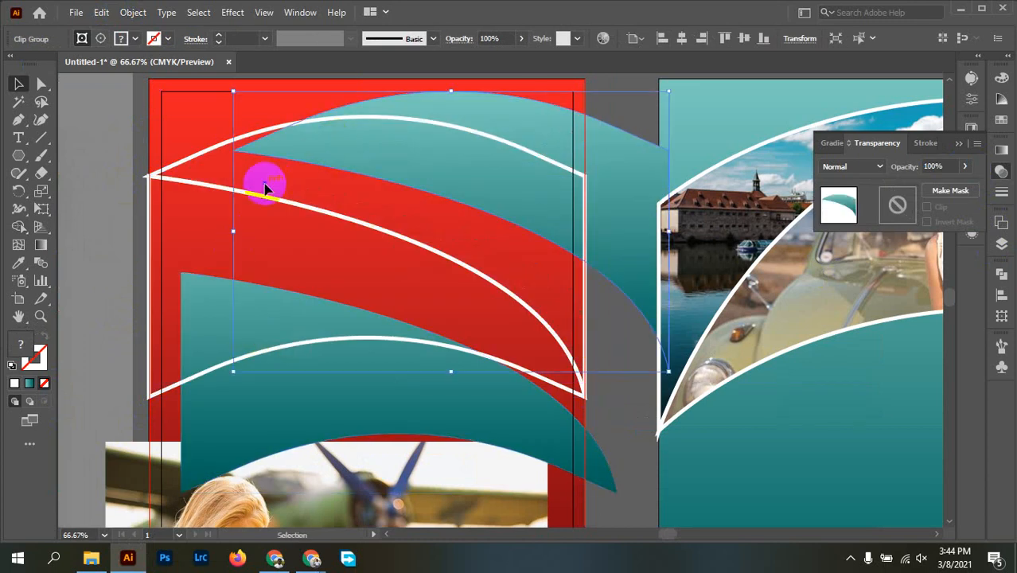
Undo the last moves of the red flyer's two teal curved shapes.
key("ctrl+z")
key("ctrl+z")
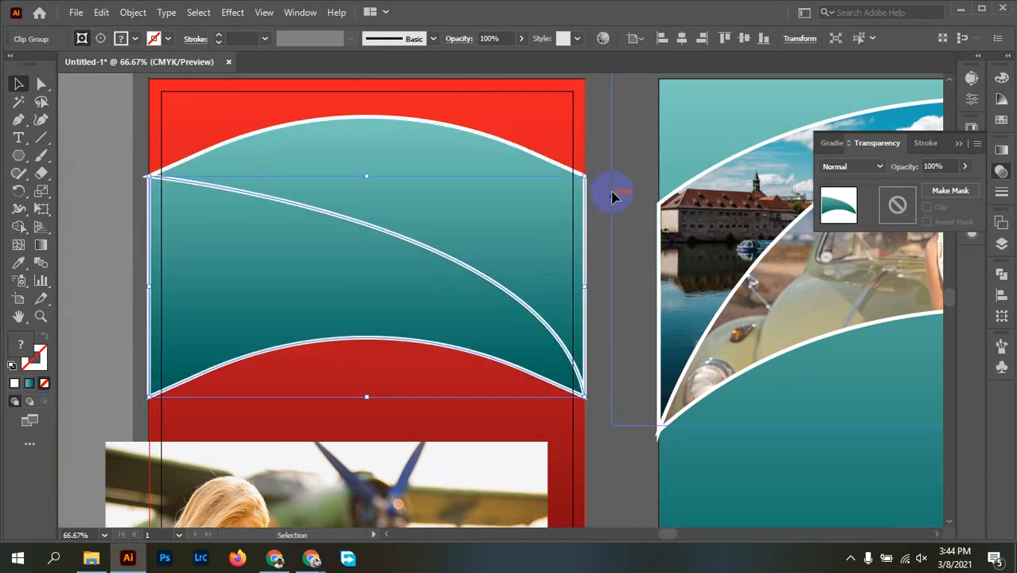
left_click(613, 197)
Reduce the opacity of the red flyer's upper and lower teal curved shapes to 58%.
left_click(409, 229)
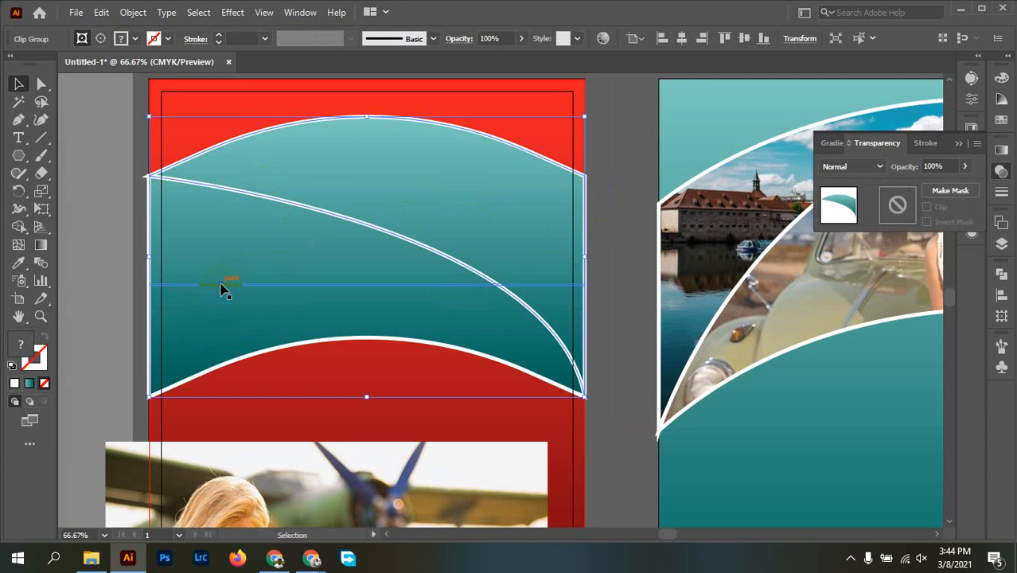
left_click(288, 305)
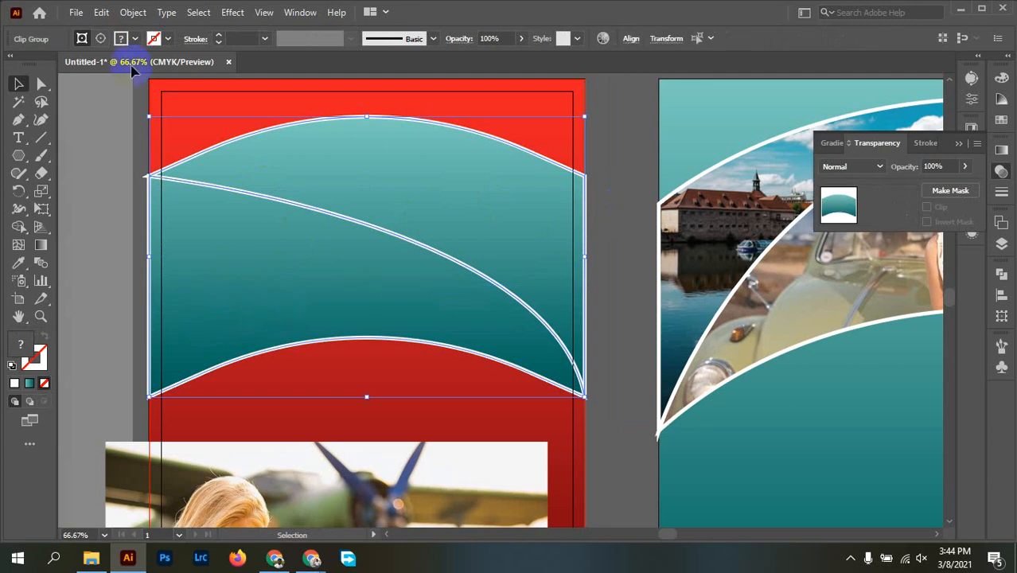
left_click(519, 48)
mouse_move(522, 57)
left_mouse_down()
mouse_move(468, 64)
mouse_move(504, 61)
left_mouse_up()
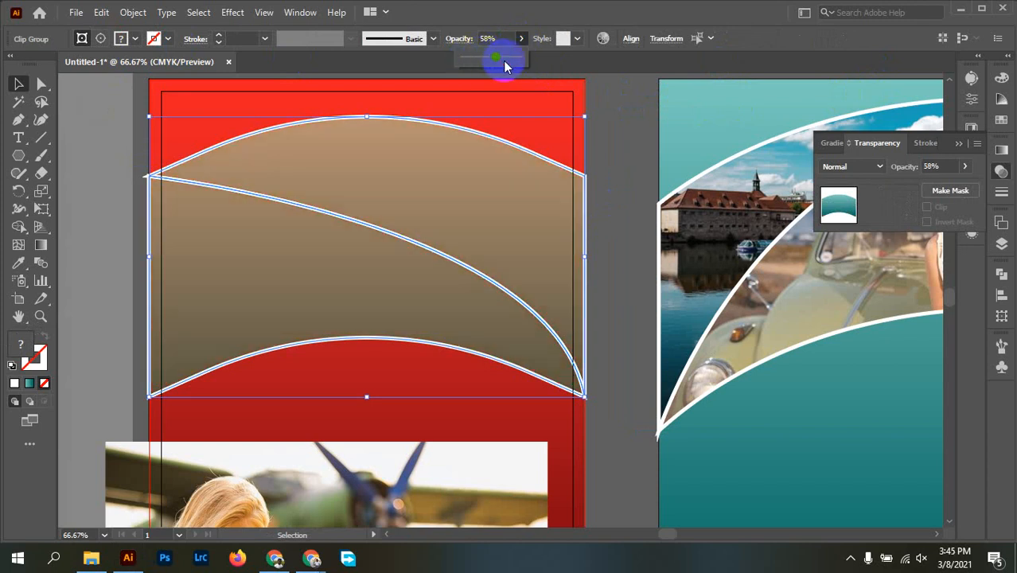
left_click(606, 118)
Move the aircraft photo up behind the lower teal curved shape and scale it to span the red flyer's width.
left_click_drag(374, 522, 409, 249)
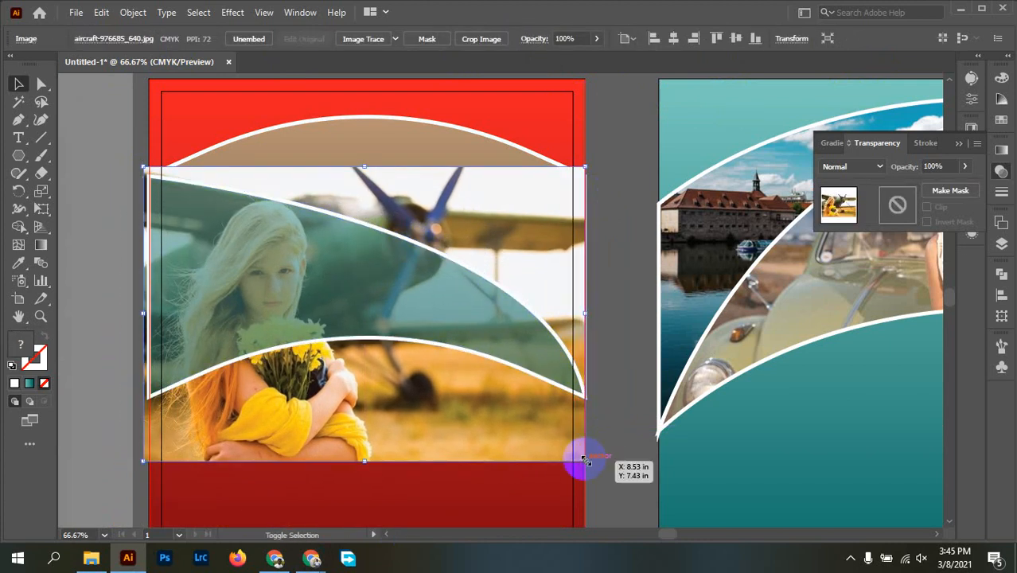
left_click_drag(585, 460, 603, 480)
left_click_drag(420, 439, 417, 455)
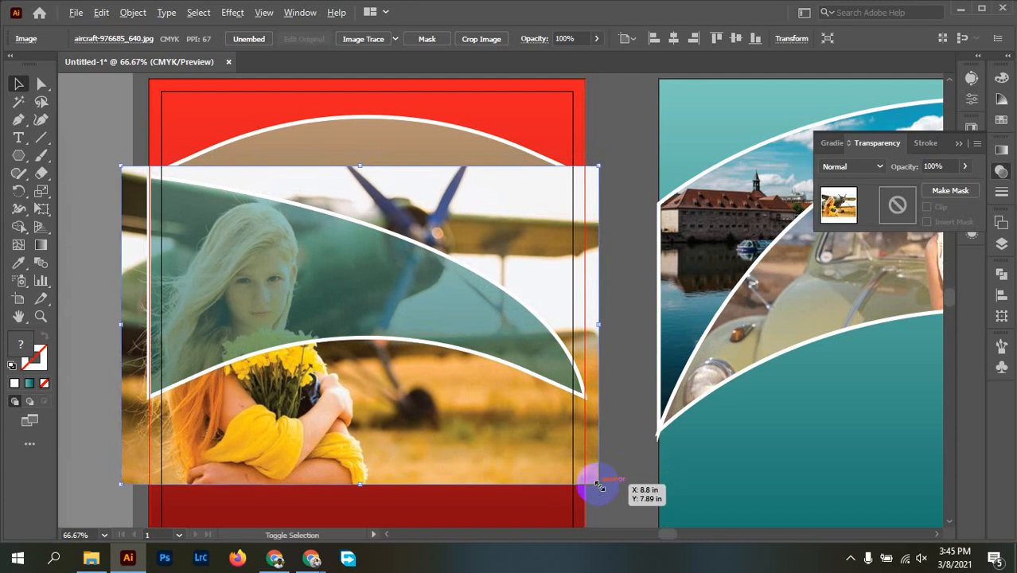
left_click_drag(600, 485, 585, 475)
left_click_drag(464, 454, 462, 451)
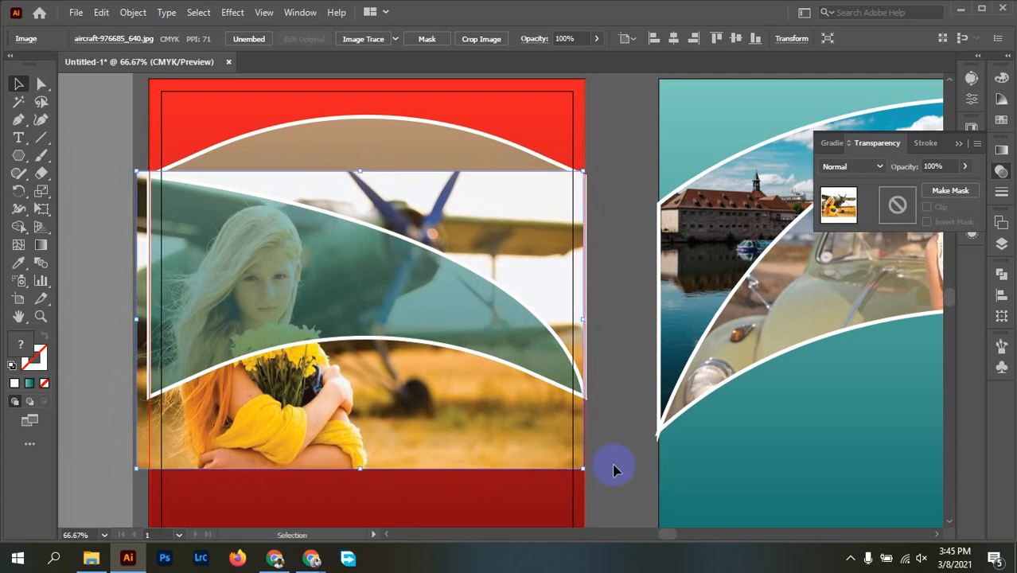
left_click(559, 461)
left_click_drag(561, 461, 563, 461)
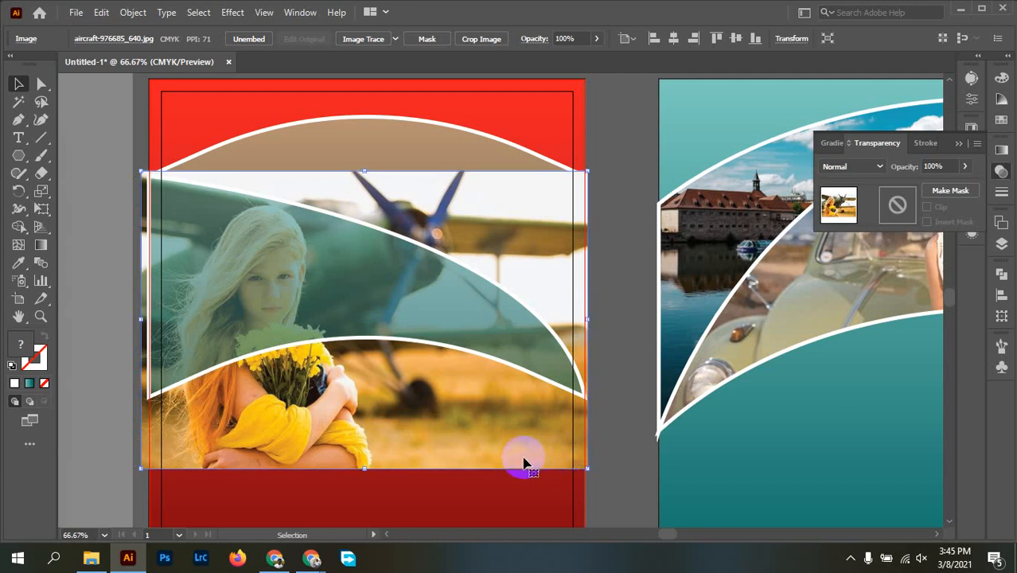
left_click_drag(144, 469, 151, 468)
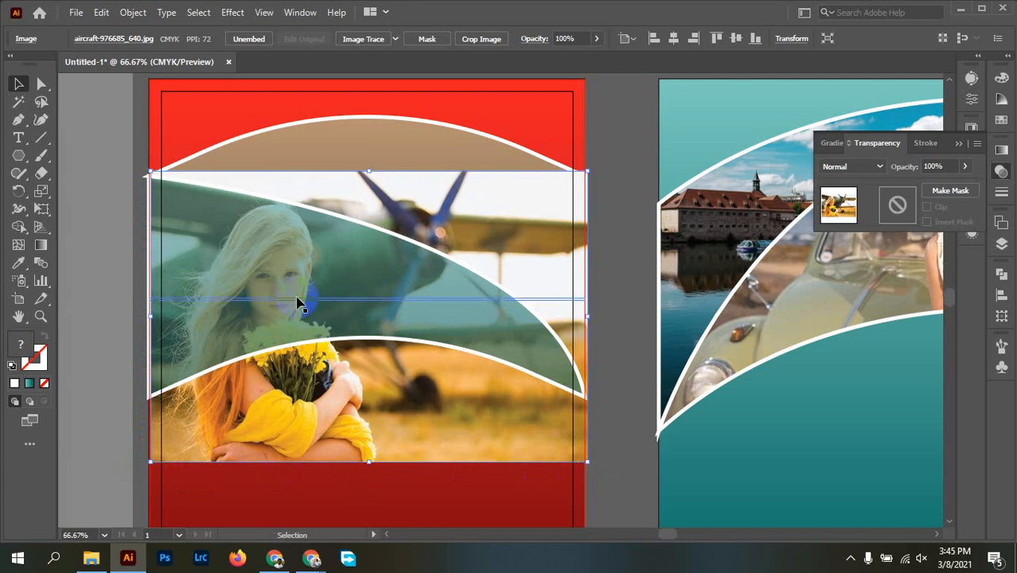
Try to clip the aircraft photo with the red flyer's lower teal curved shape using a clipping mask.
left_click(302, 299, "shift")
right_click(306, 295)
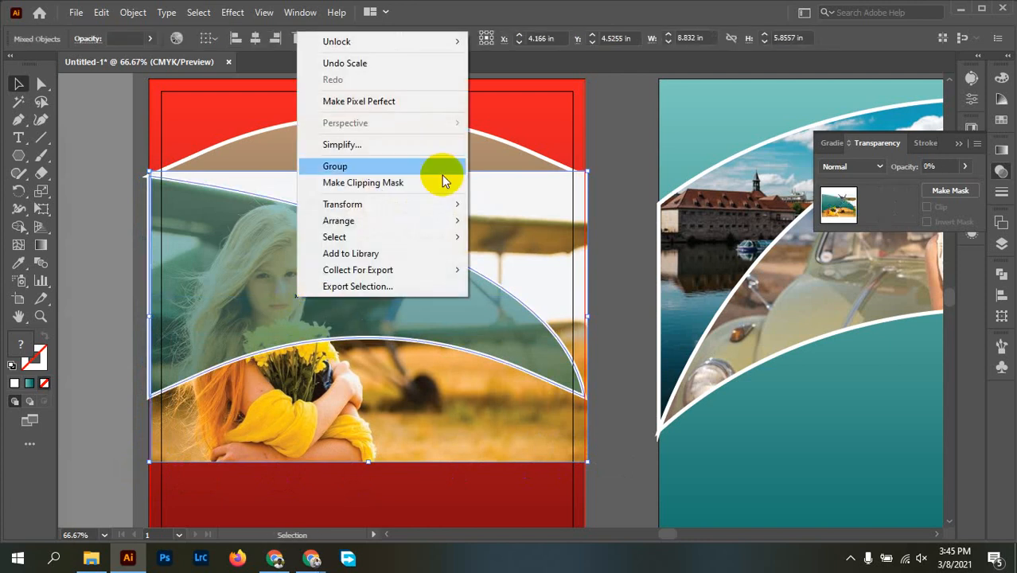
left_click(428, 180)
left_click(585, 298)
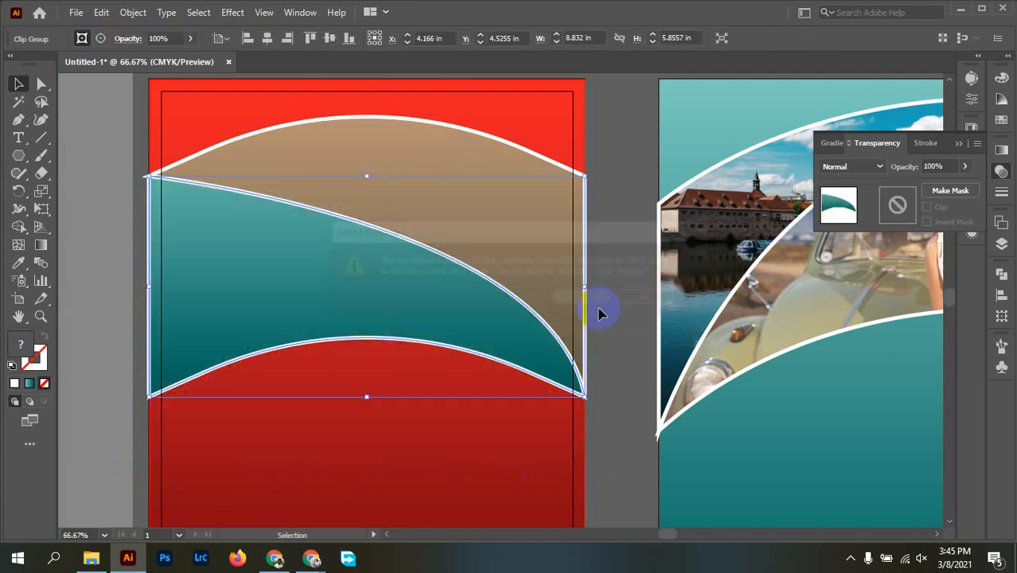
key("ctrl+z")
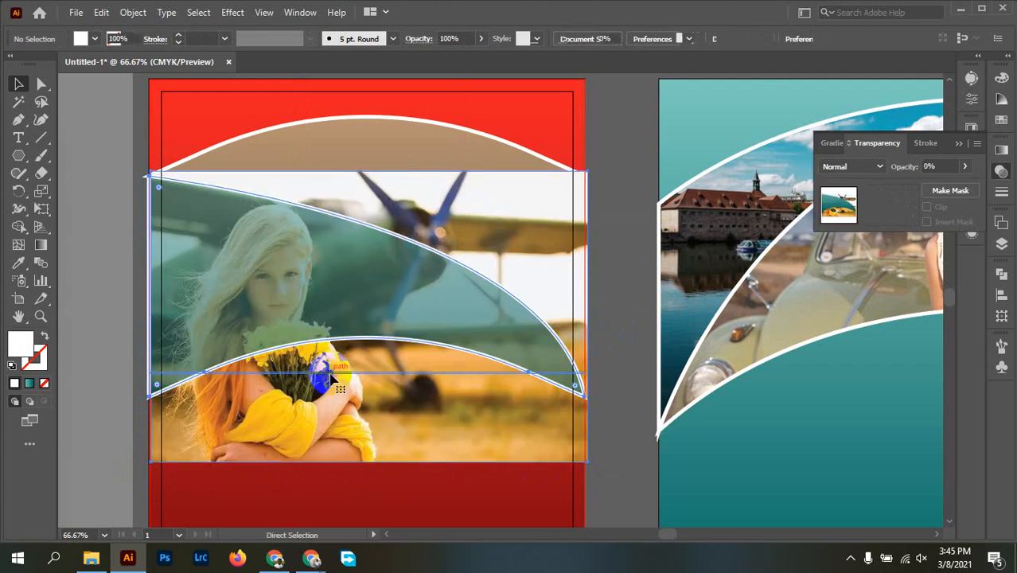
left_click(615, 294)
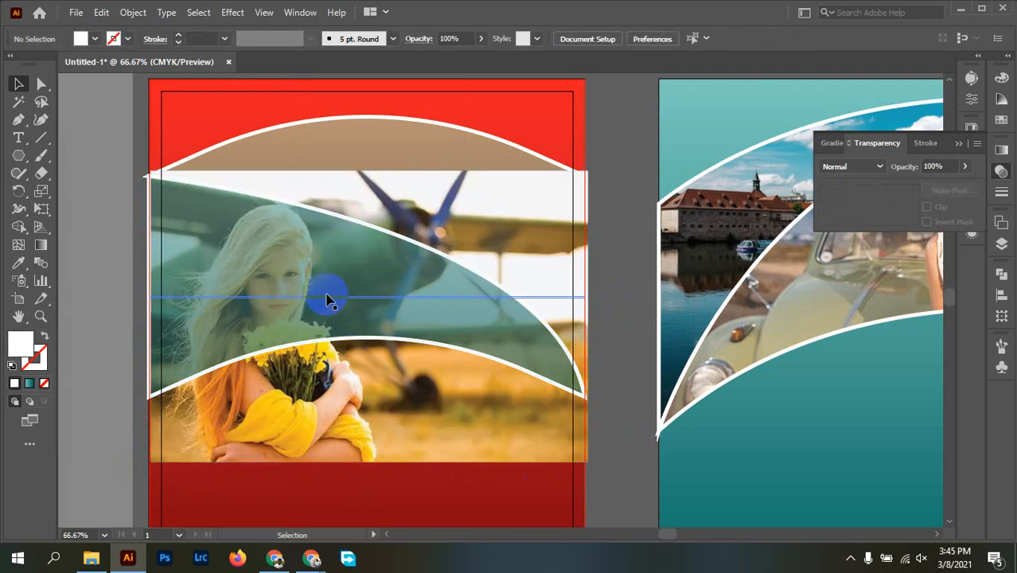
Try to move the translucent lower teal shape up off the aircraft photo, and undo the move.
scroll(329, 298, "down", 2)
left_click_drag(493, 340, 587, 393)
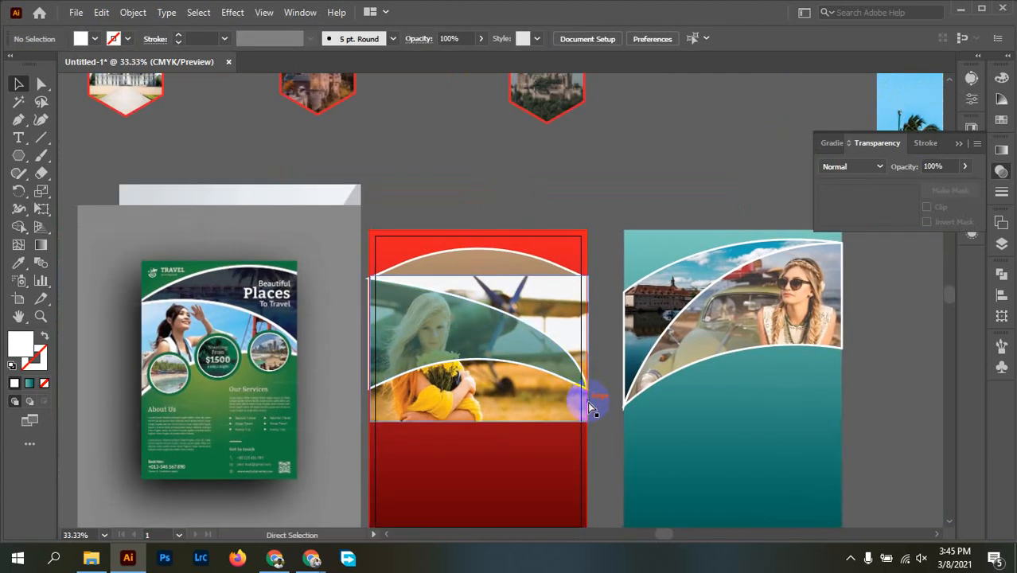
key("ctrl+y")
key("ctrl+y")
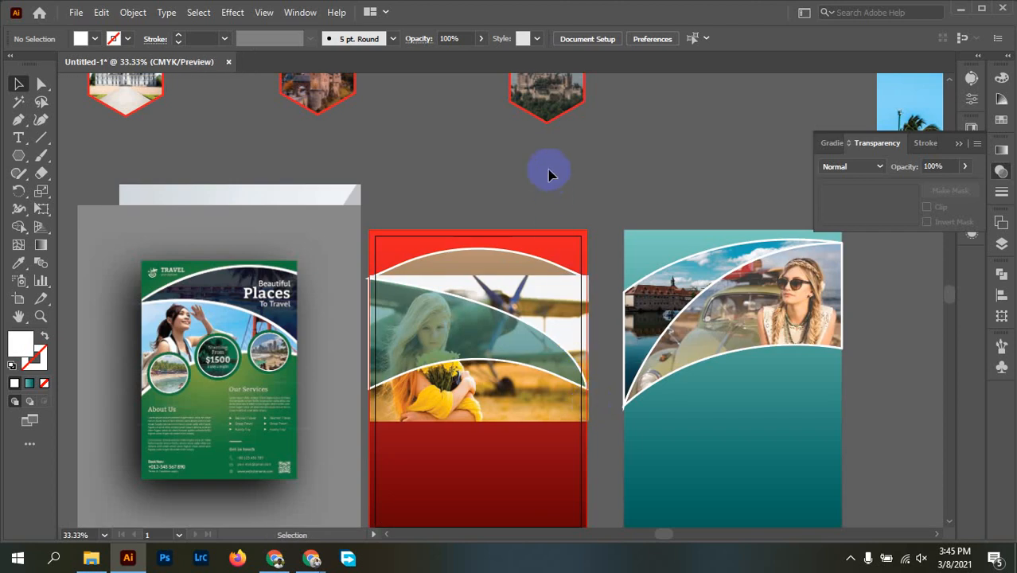
scroll(467, 296, "up", 1)
left_click_drag(397, 330, 583, 121)
left_click_drag(425, 155, 391, 189)
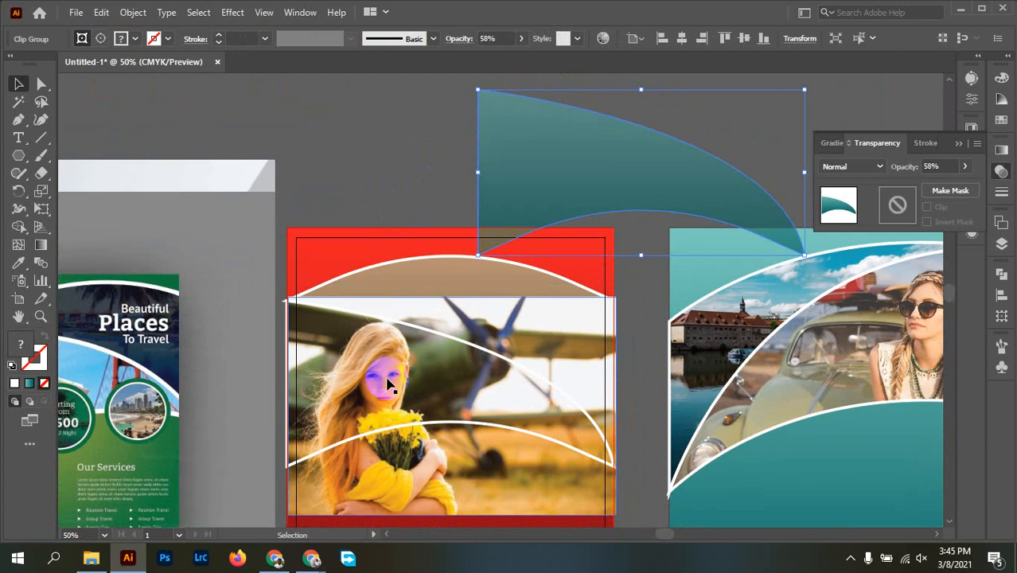
key("ctrl+z")
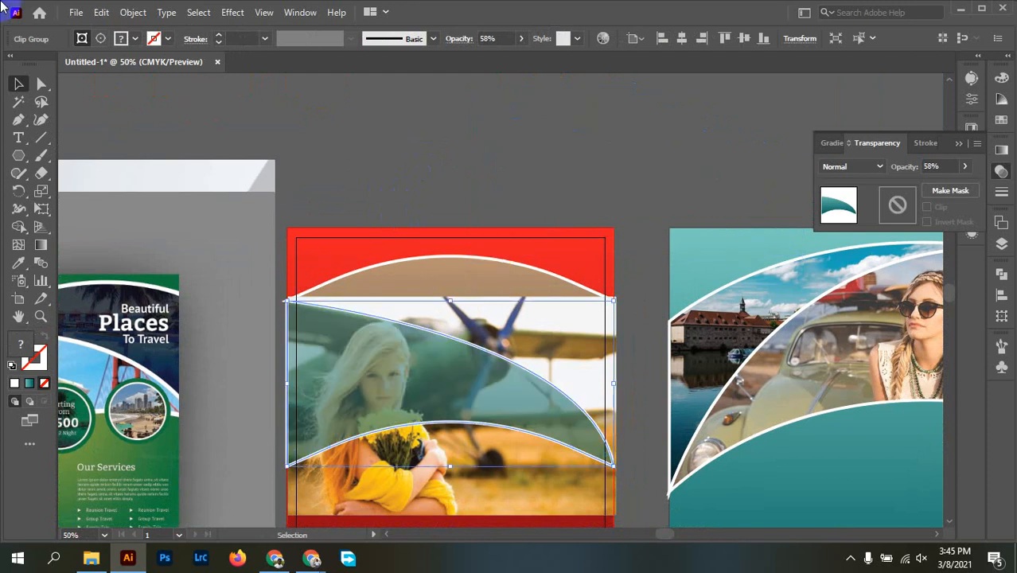
Unite the red flyer's lower teal clip group into one plain solid path with Pathfinder.
left_click(121, 13)
left_click(193, 179)
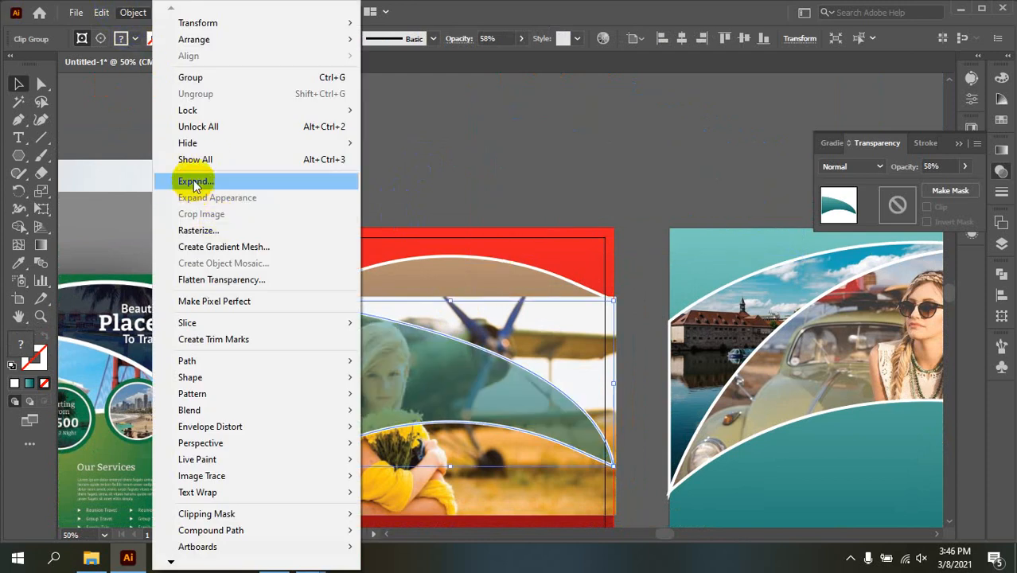
left_click(598, 374)
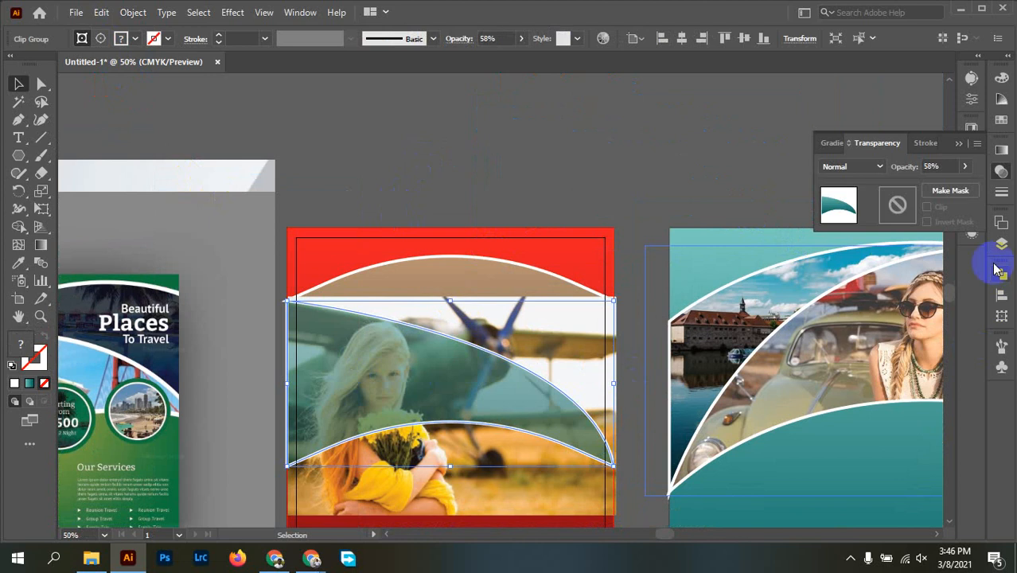
left_click(998, 274)
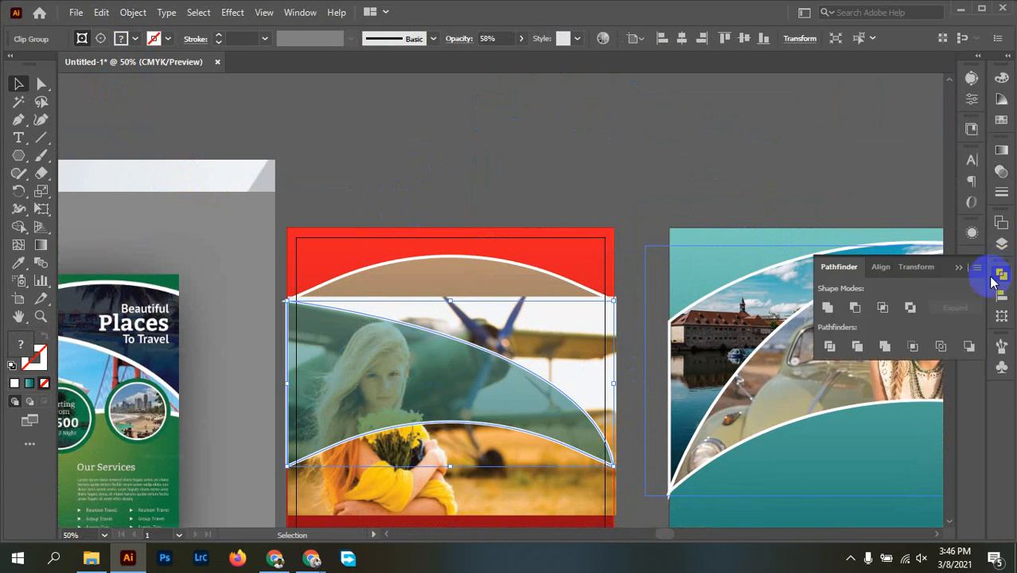
left_click(828, 308)
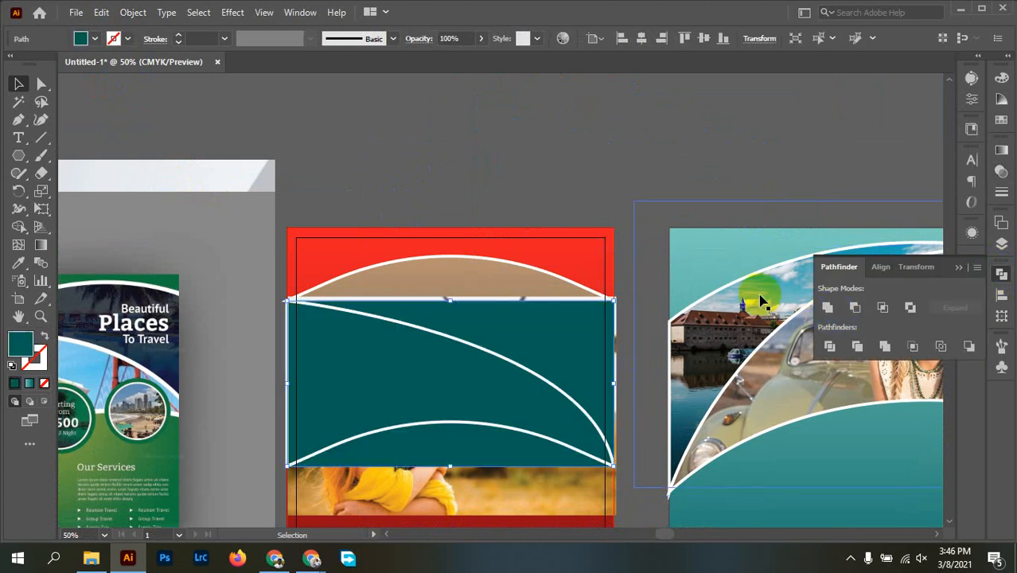
Try to move the united lower teal shape away from its white outline, and undo the move.
left_click(674, 191)
left_click(587, 419)
left_click_drag(466, 443, 652, 513)
key("ctrl+z")
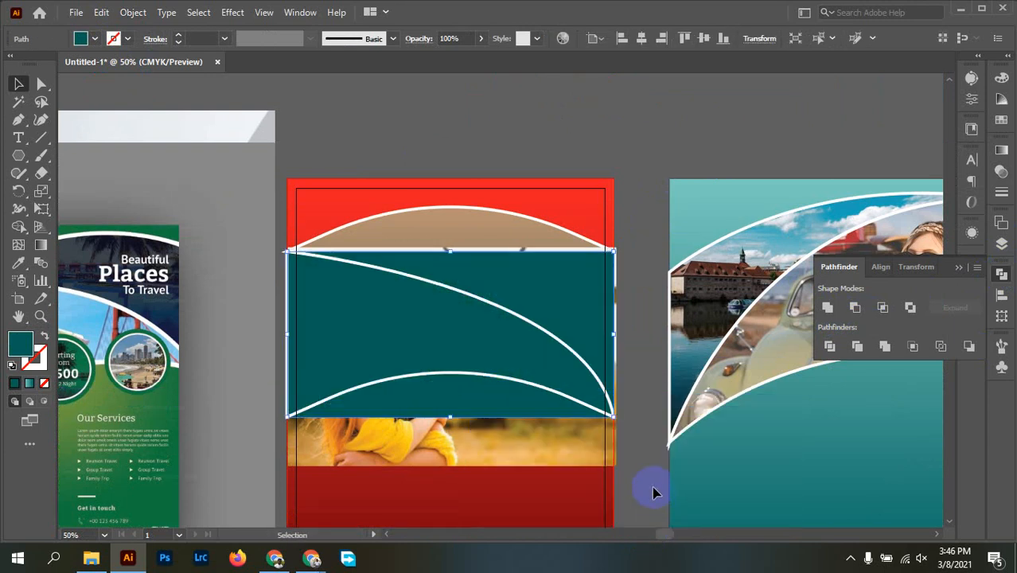
Unite the red flyer's upper curved clip group into a plain solid path and clear the selection.
left_click(468, 209)
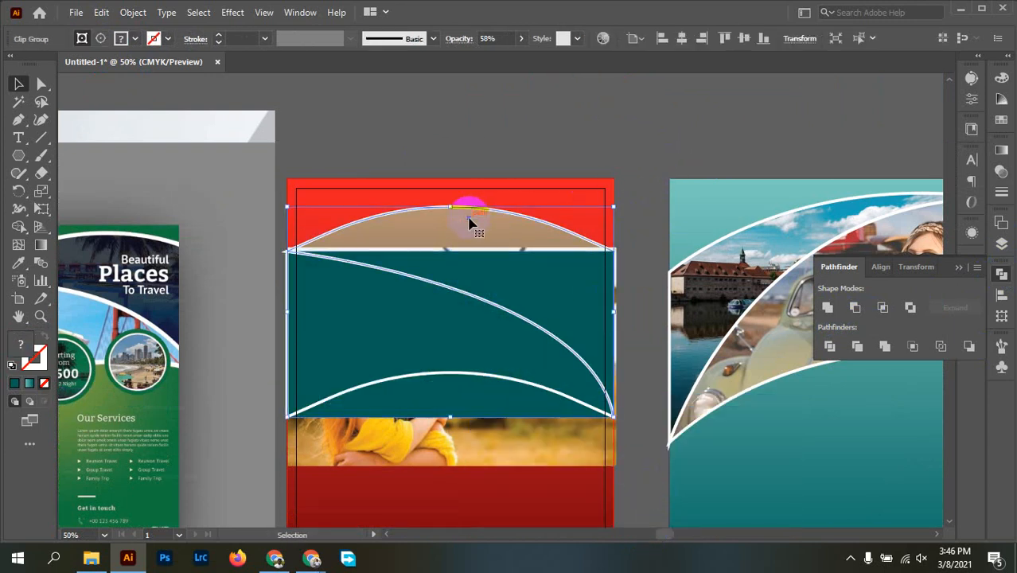
left_click(828, 307)
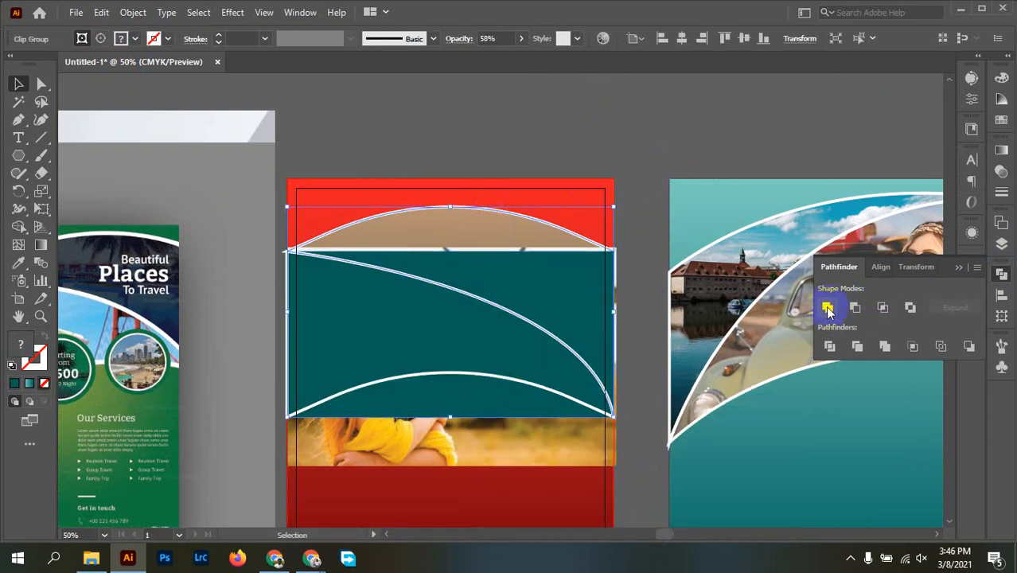
left_click(620, 154)
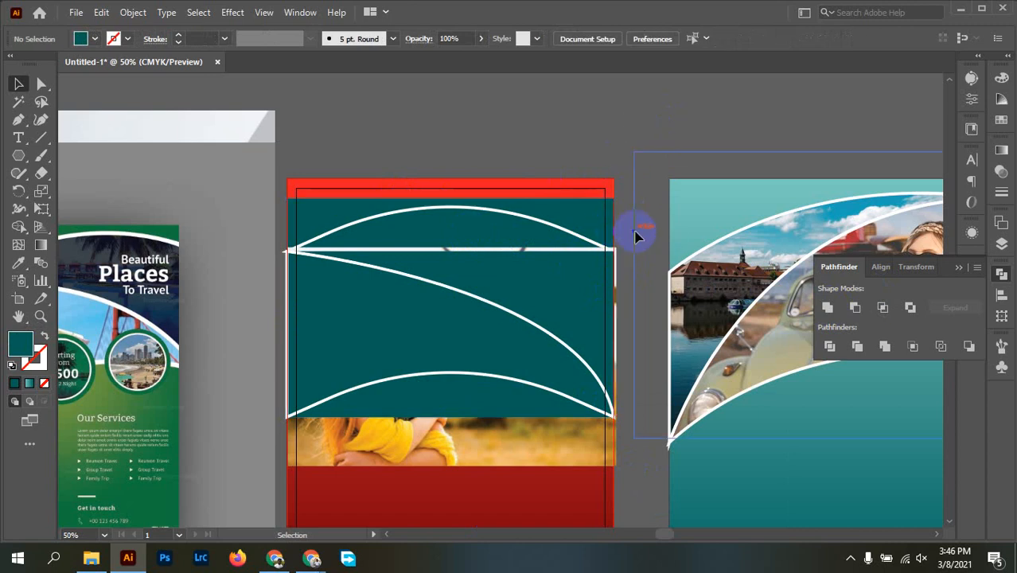
left_click(512, 459)
key("ctrl+shift+a")
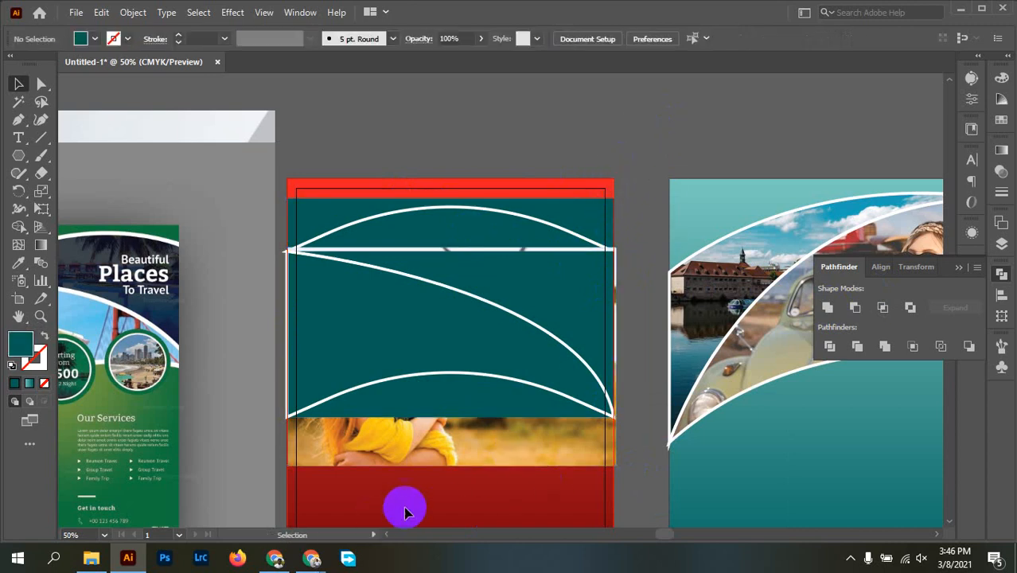
Trim the teal areas above the upper white arc and below the lower white arc with the Shape Builder tool.
left_click_drag(511, 139, 443, 463)
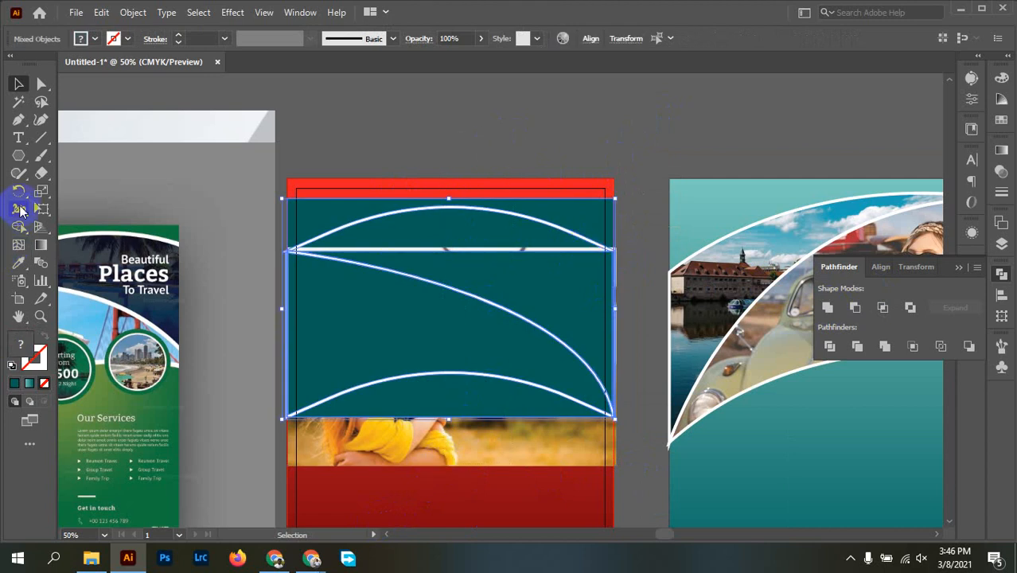
left_click(17, 227)
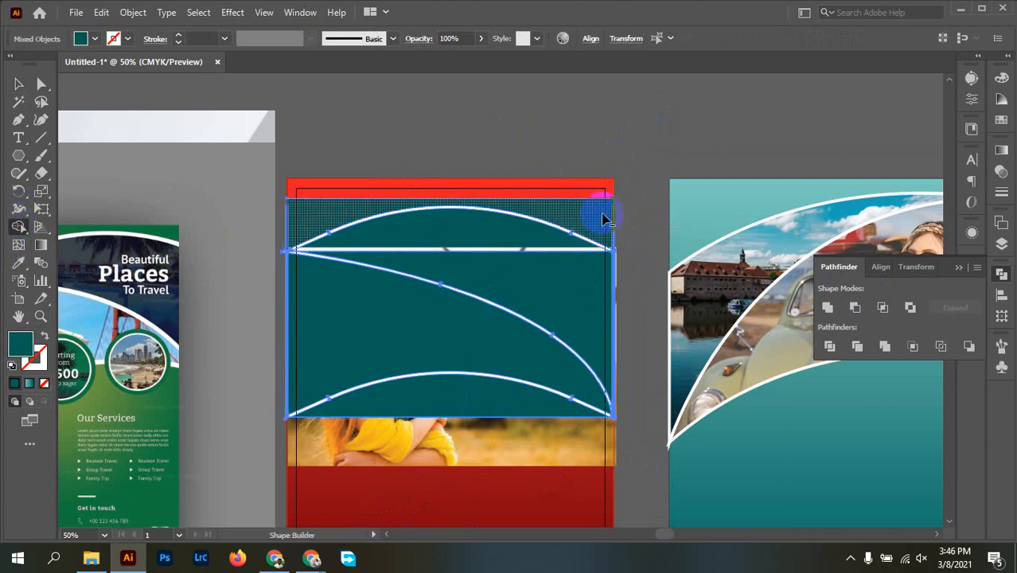
left_click(605, 223, "alt")
left_click(461, 408, "alt")
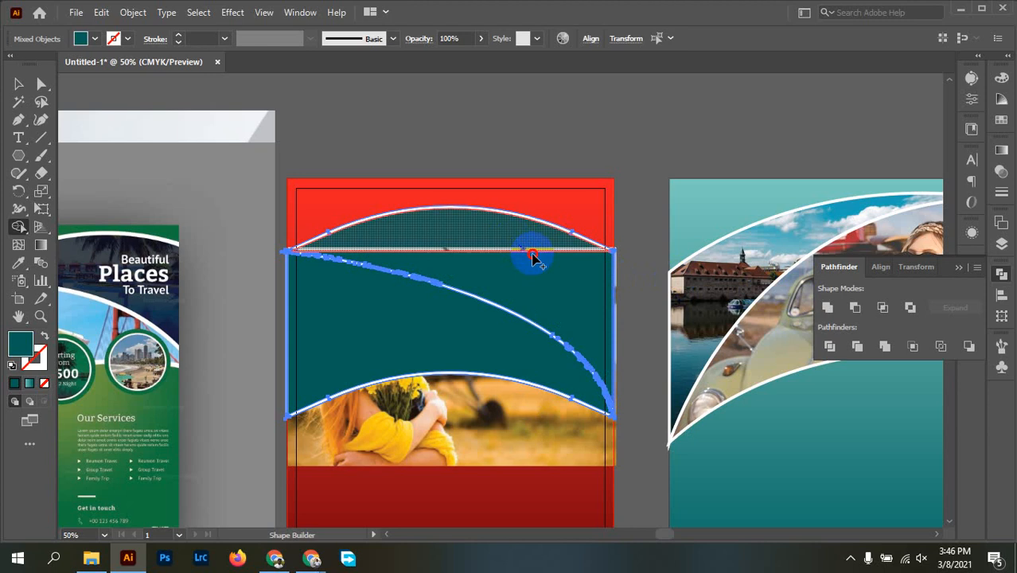
left_click(567, 271, "alt")
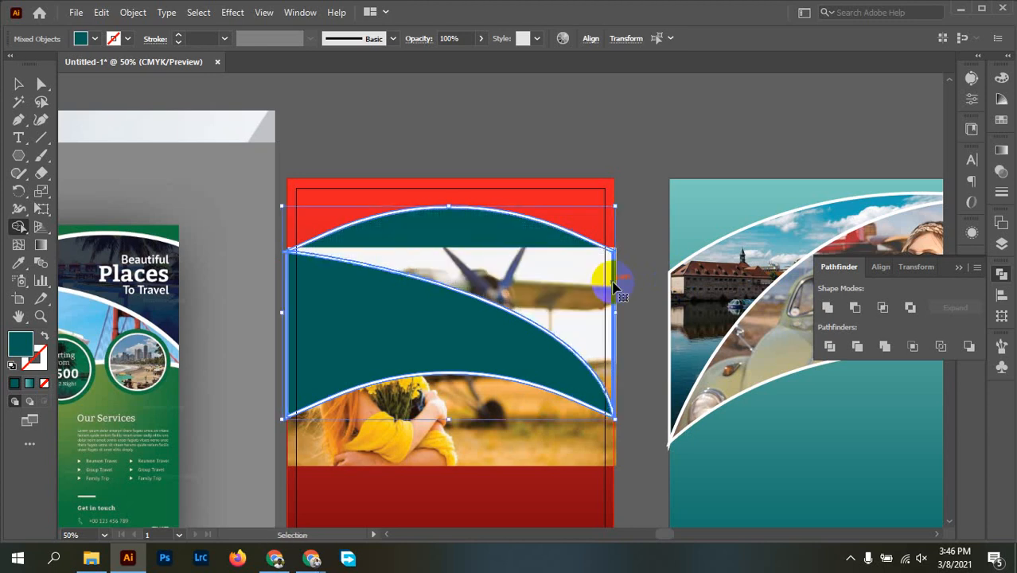
left_click(613, 285)
left_click(16, 83)
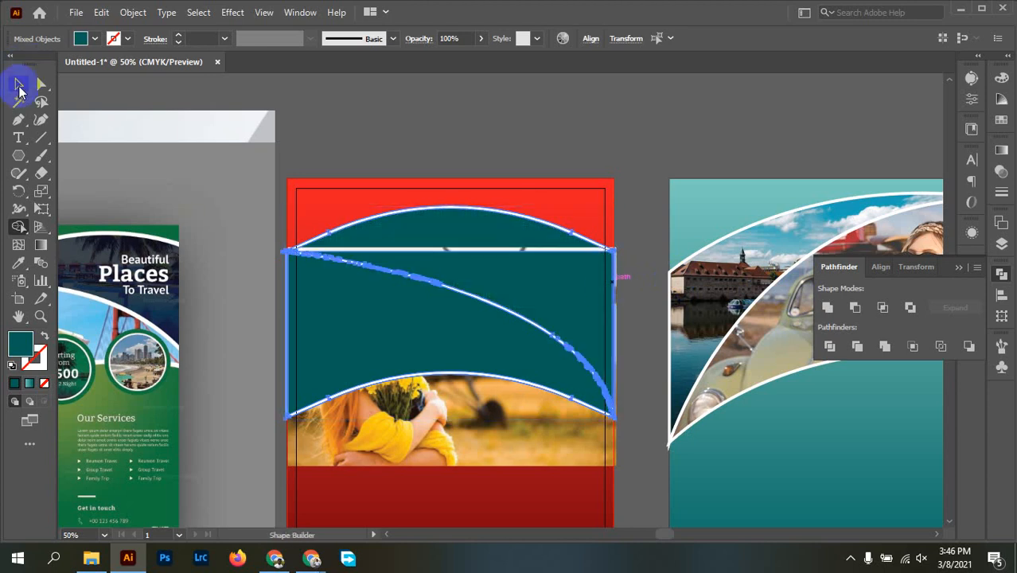
Try to move the trimmed lower teal shape slightly down over the aircraft photo, and undo the move.
left_click(629, 151)
left_click_drag(375, 318, 417, 359)
key("ctrl+z")
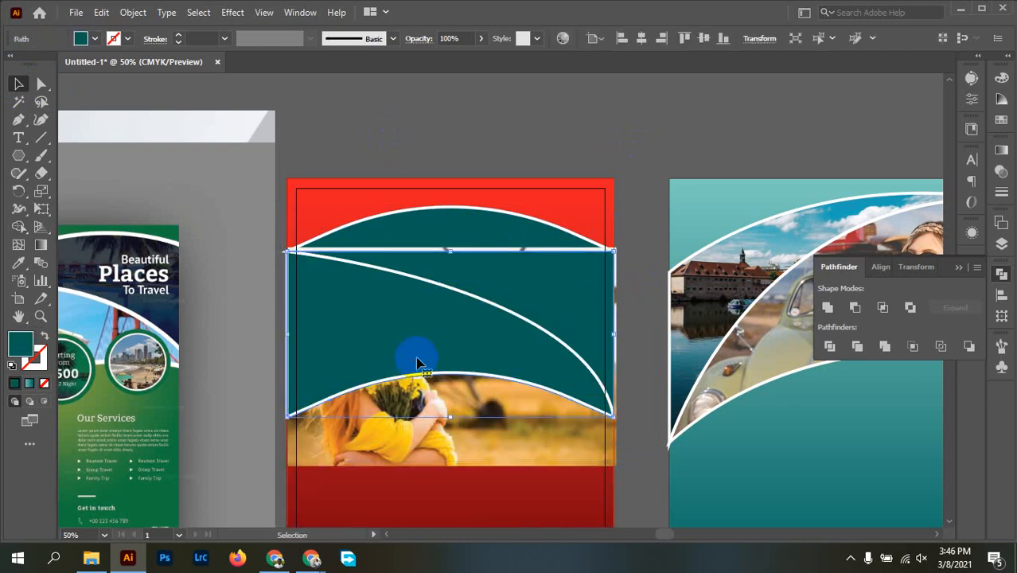
Move the teal shapes together with their white outlines off the red flyer onto the empty canvas below it.
left_click_drag(390, 181, 356, 426)
scroll(511, 272, "down", 1)
left_click_drag(603, 441, 626, 259)
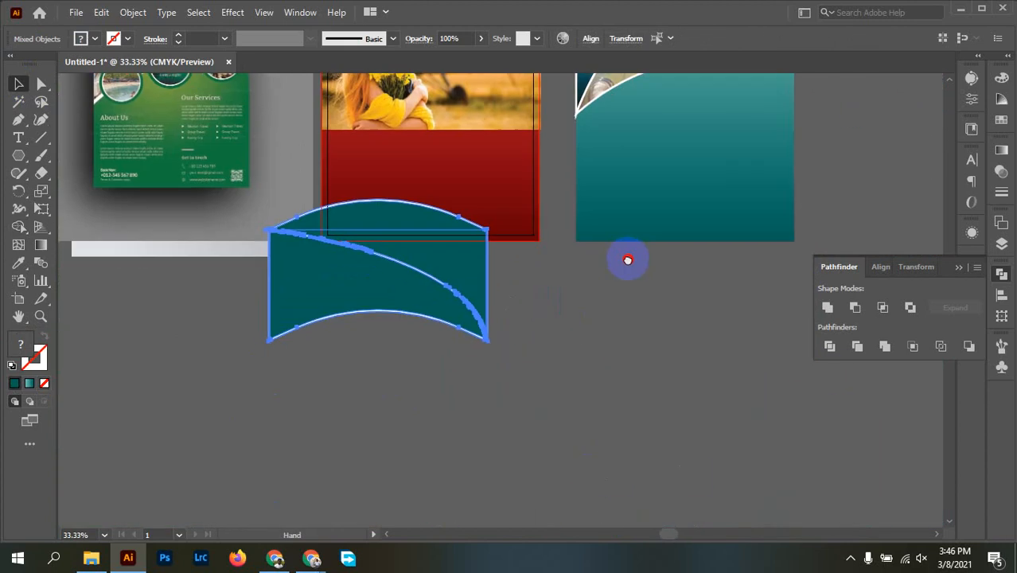
left_click_drag(391, 272, 395, 382)
left_click(558, 353)
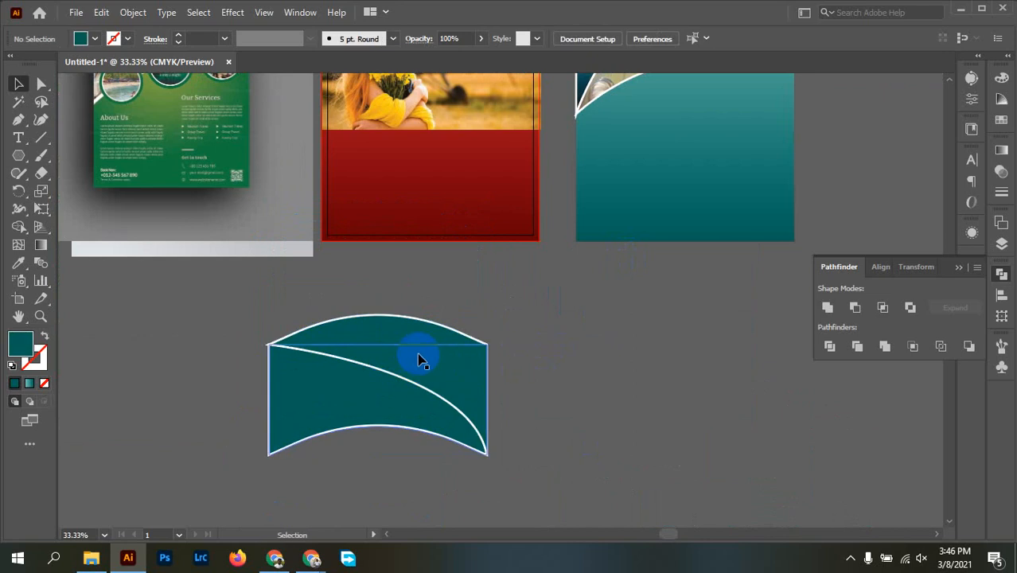
left_click(422, 359)
left_click(526, 371)
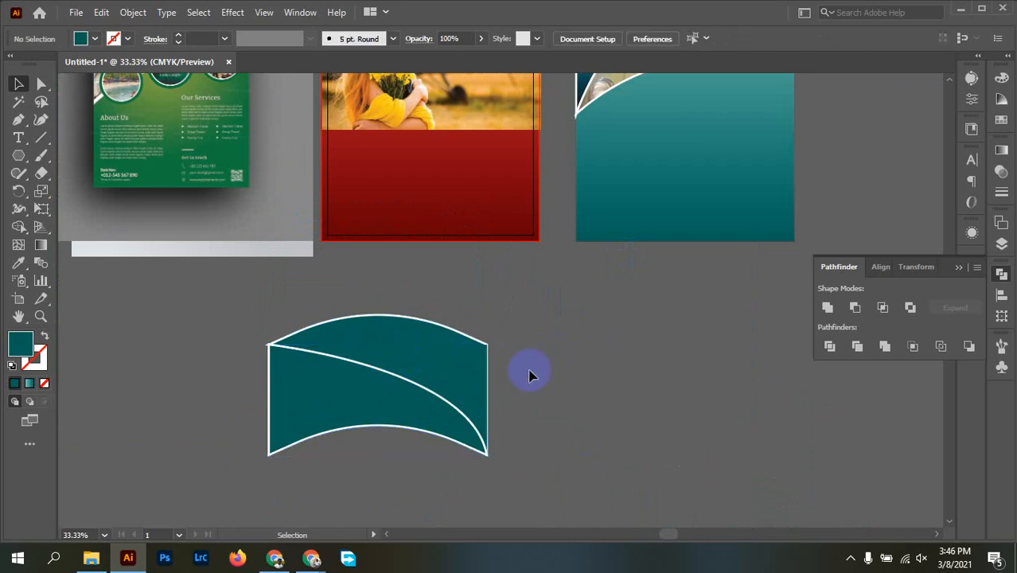
Divide the teal shapes and white outlines below the red flyer with Pathfinder Divide and ungroup the resulting pieces.
left_click_drag(145, 481, 342, 468)
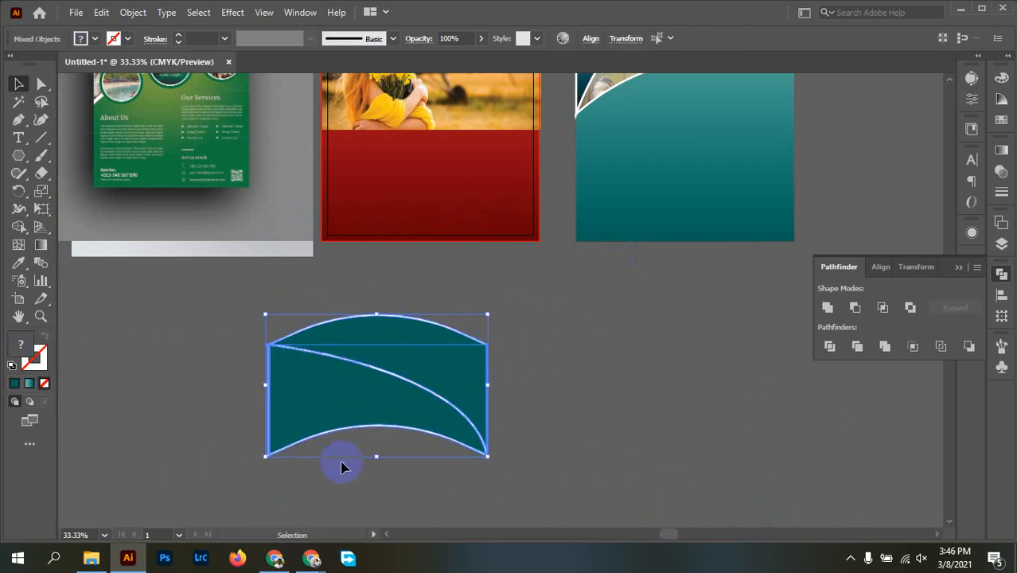
left_click(830, 349)
right_click(472, 340)
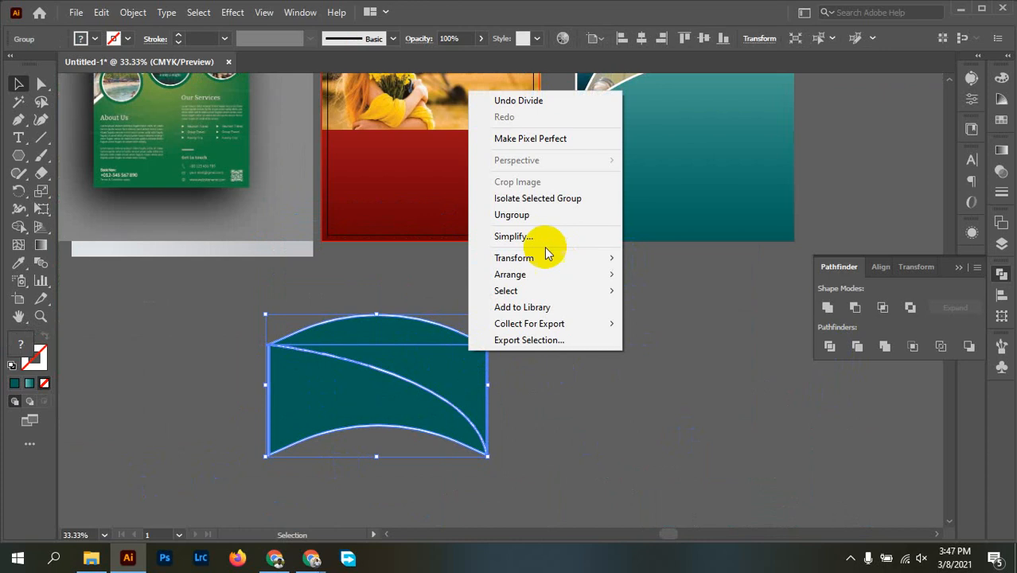
left_click(541, 215)
left_click(561, 269)
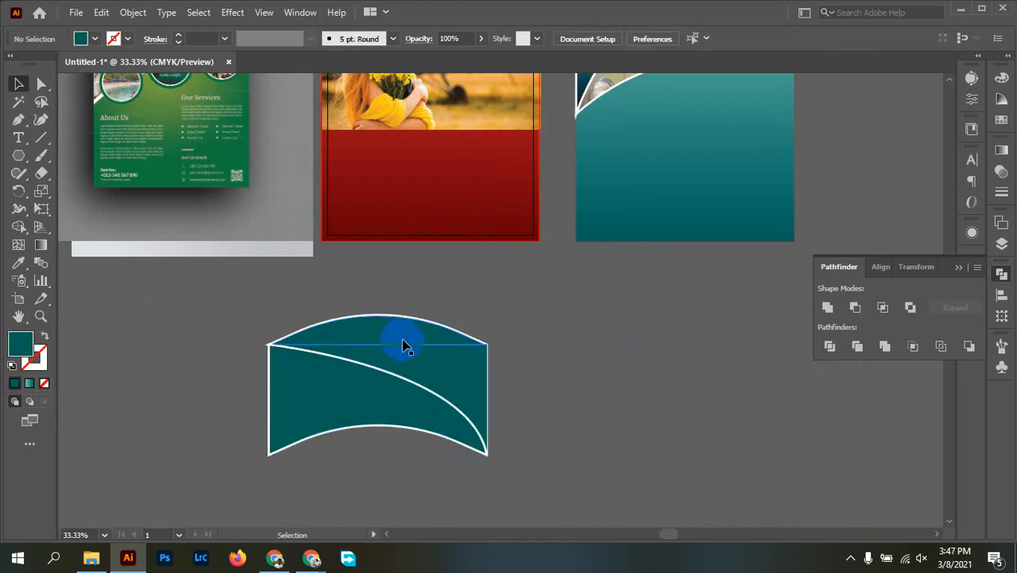
Unite the arched teal piece with the adjoining teal piece above the diagonal curve into one shape.
scroll(403, 346, "up", 2)
left_click_drag(404, 341, 450, 374)
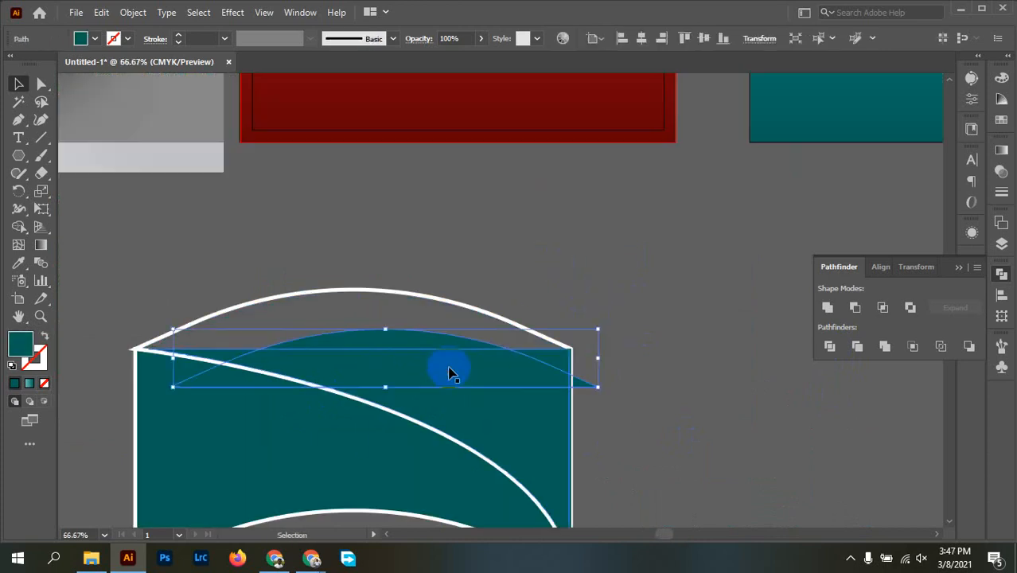
key("ctrl+z")
left_click(516, 393, "shift")
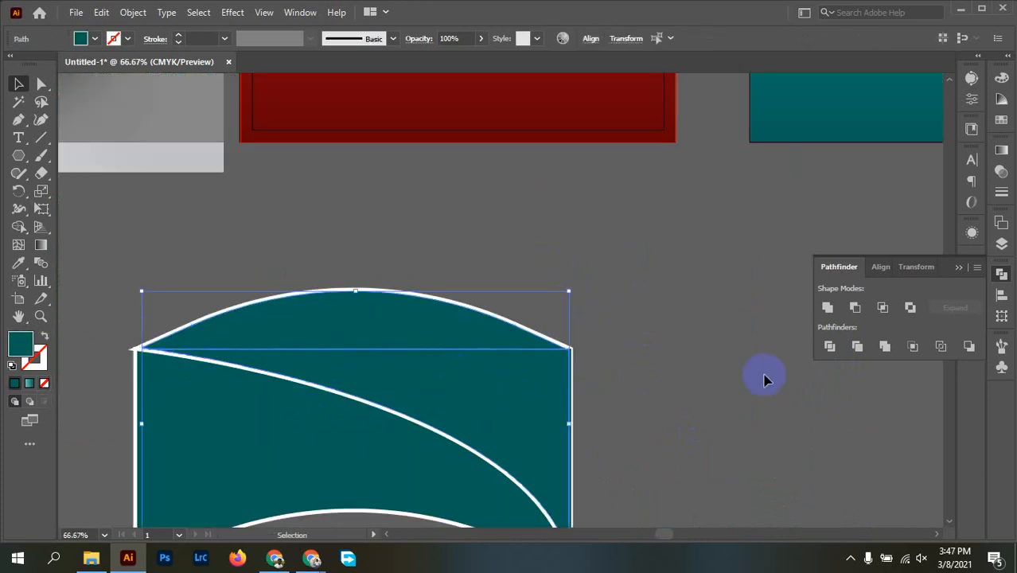
left_click(833, 312)
left_click(726, 375)
Try moving the upper and lower teal shapes out of their white outlines, undoing each move.
left_click_drag(515, 382, 719, 340)
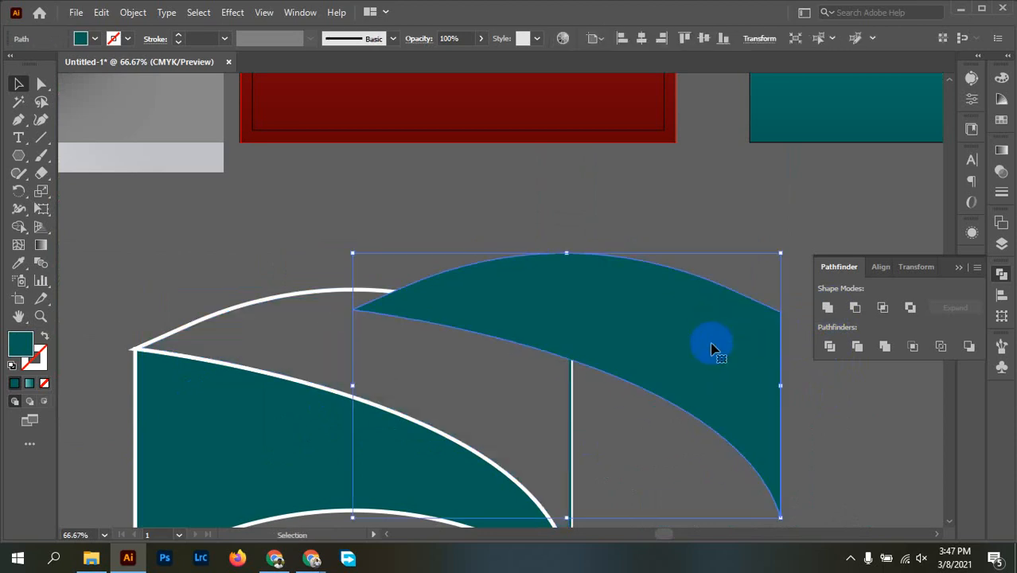
key("ctrl+z")
left_click(711, 391)
left_click_drag(268, 425, 222, 459)
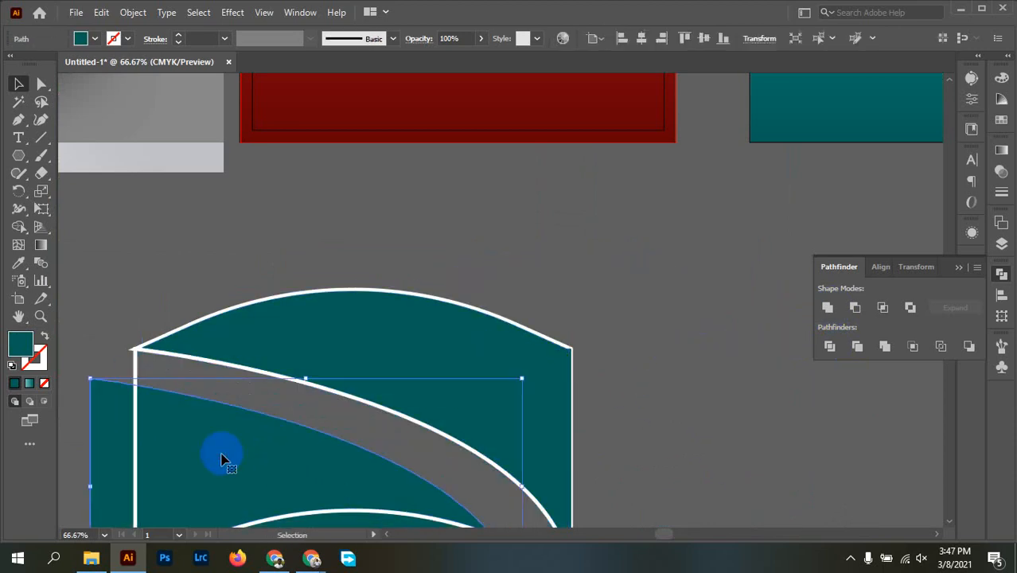
key("ctrl+z")
left_click(672, 341)
scroll(670, 334, "down", 2)
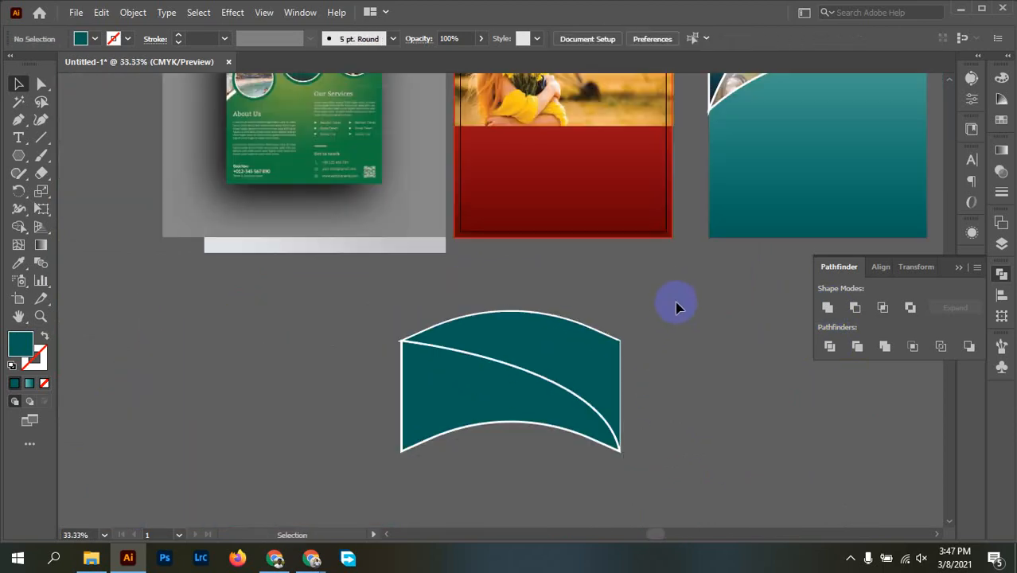
Unite the white side edges, upper arc, diagonal curve and lower arc around the teal shapes into one outline.
left_click_drag(675, 307, 396, 450)
left_click(669, 400)
scroll(390, 446, "up", 3)
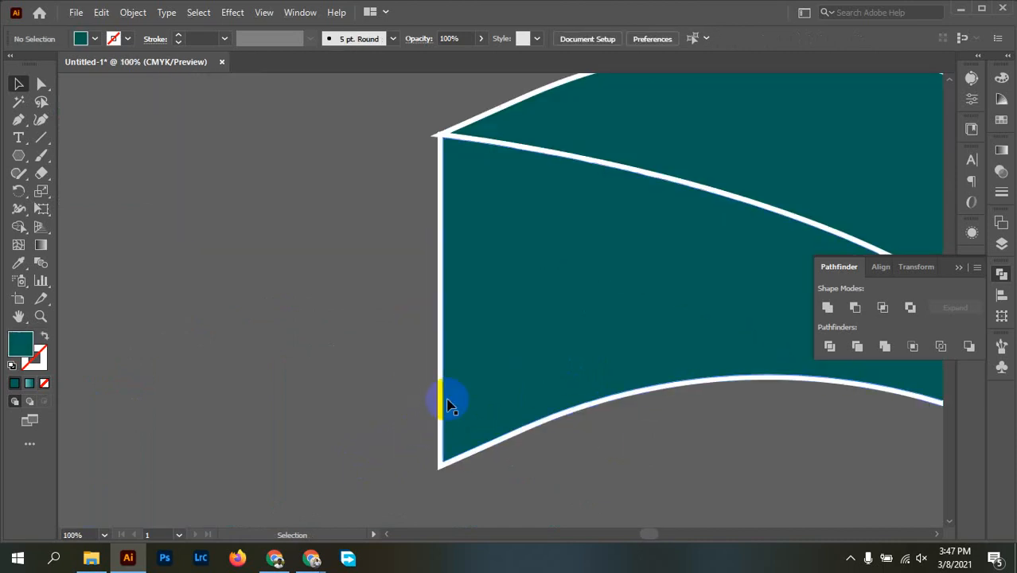
left_click(443, 386)
scroll(663, 432, "up", 2)
scroll(427, 472, "right", 5)
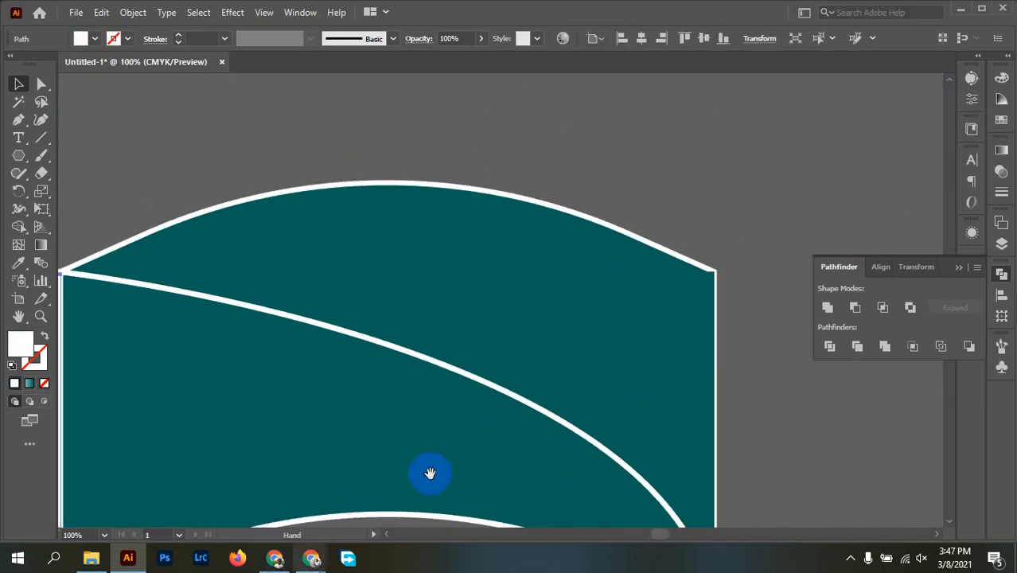
left_click(672, 255, "shift")
left_click(722, 274, "shift")
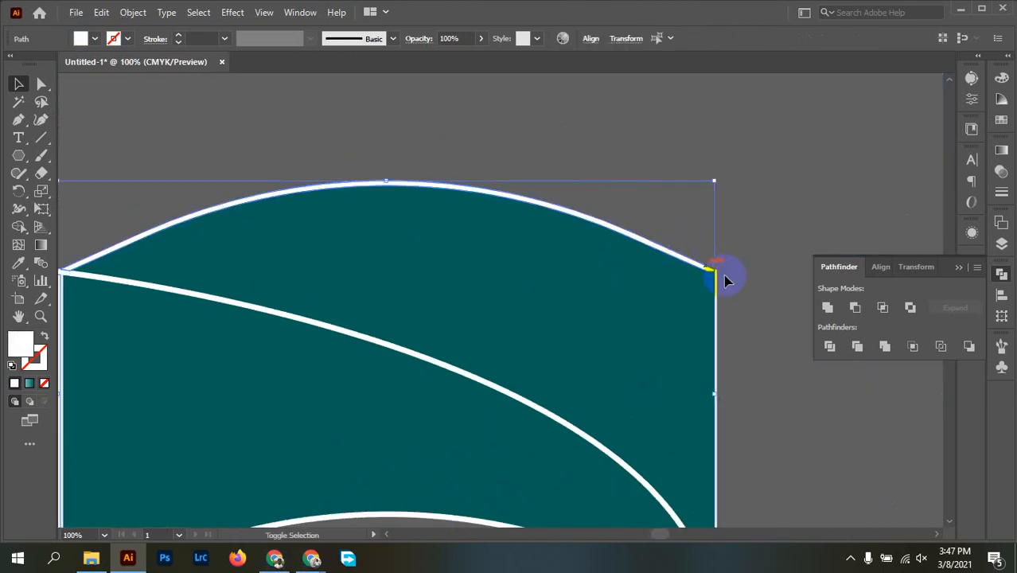
left_click(827, 307)
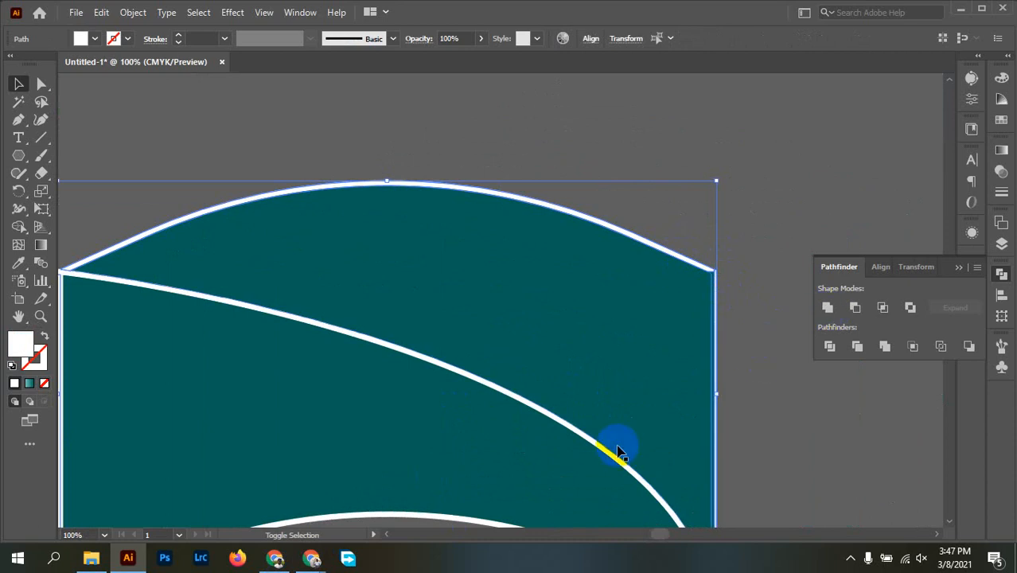
scroll(757, 395, "down", 3)
left_click(619, 478, "shift")
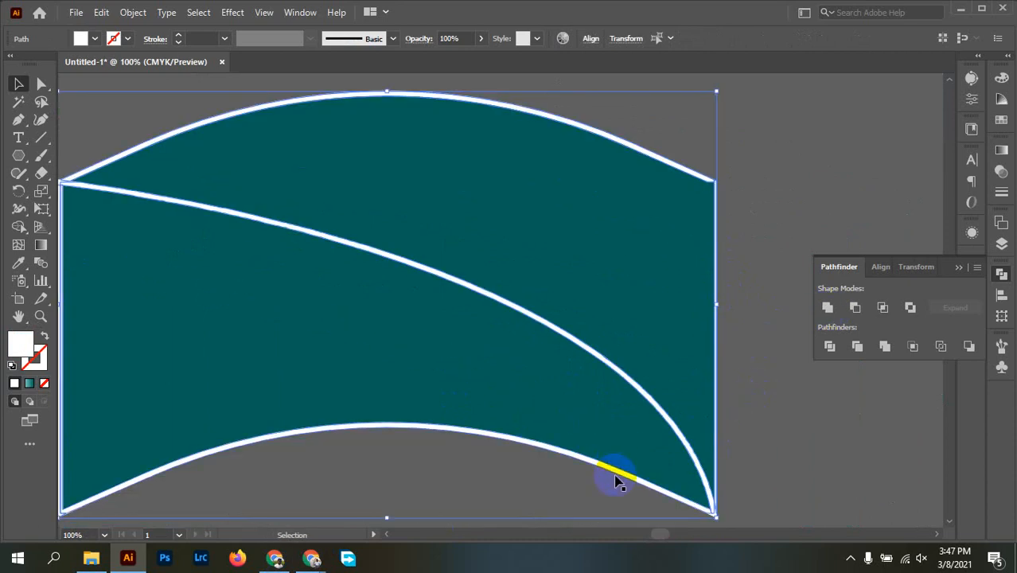
left_click(827, 308)
Bring the united white outline to the front of the teal shapes and clear the selection.
right_click(561, 123)
mouse_move(629, 307)
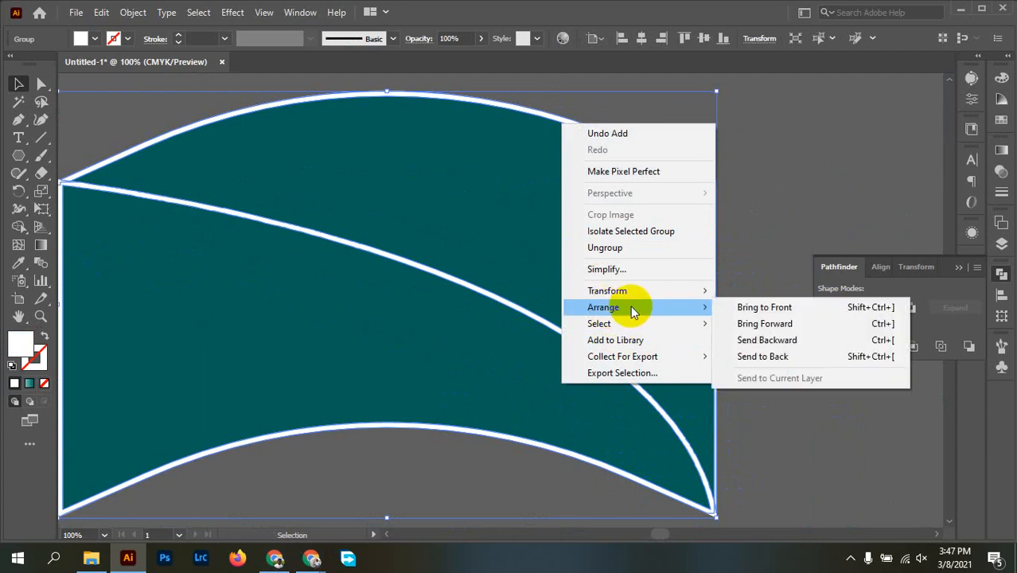
left_click(773, 306)
left_click(753, 220)
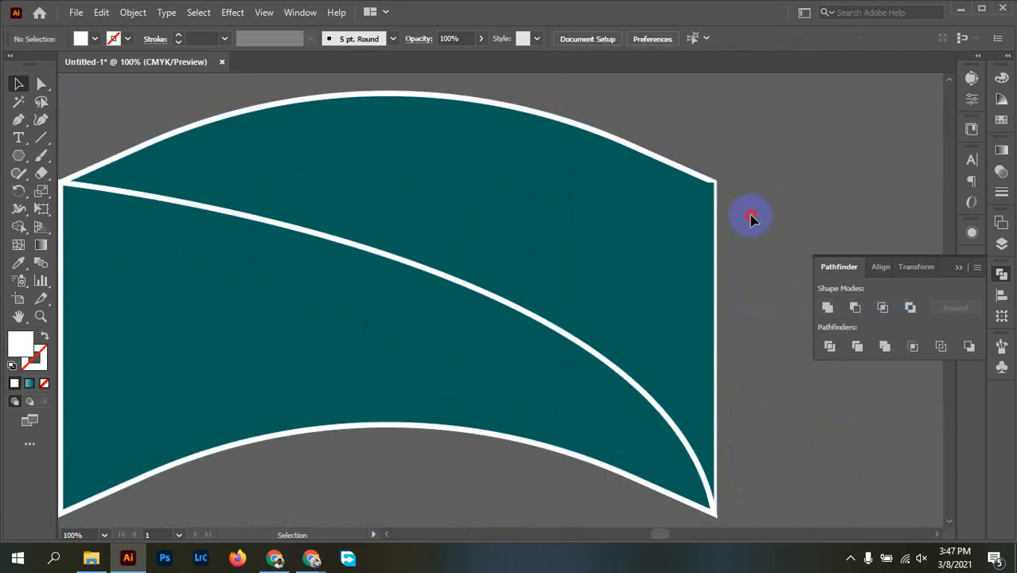
Examine the pieces along the right vertical edge to see which paths overlap the white outline.
left_click(714, 243)
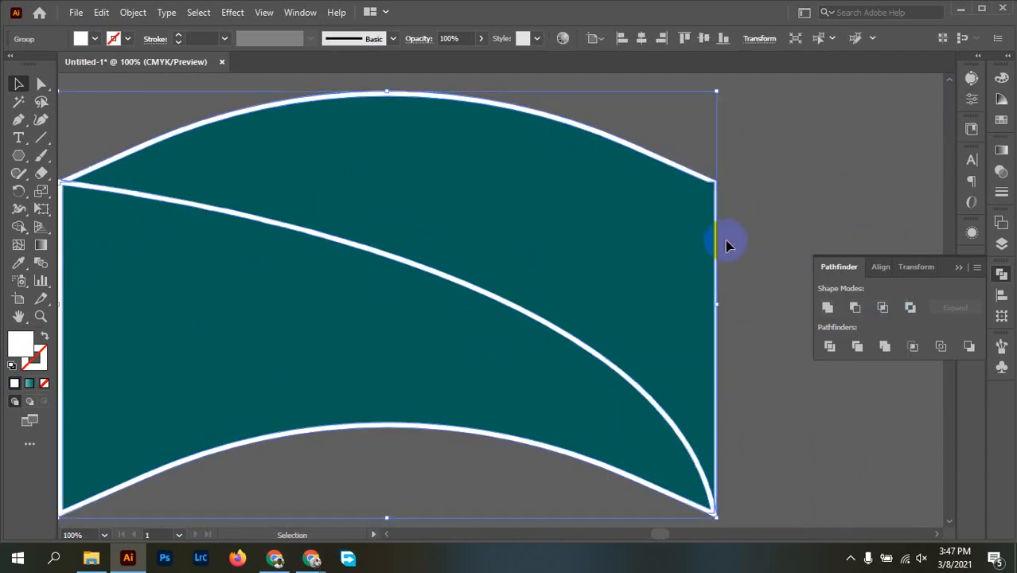
left_click(731, 240)
left_click(713, 260)
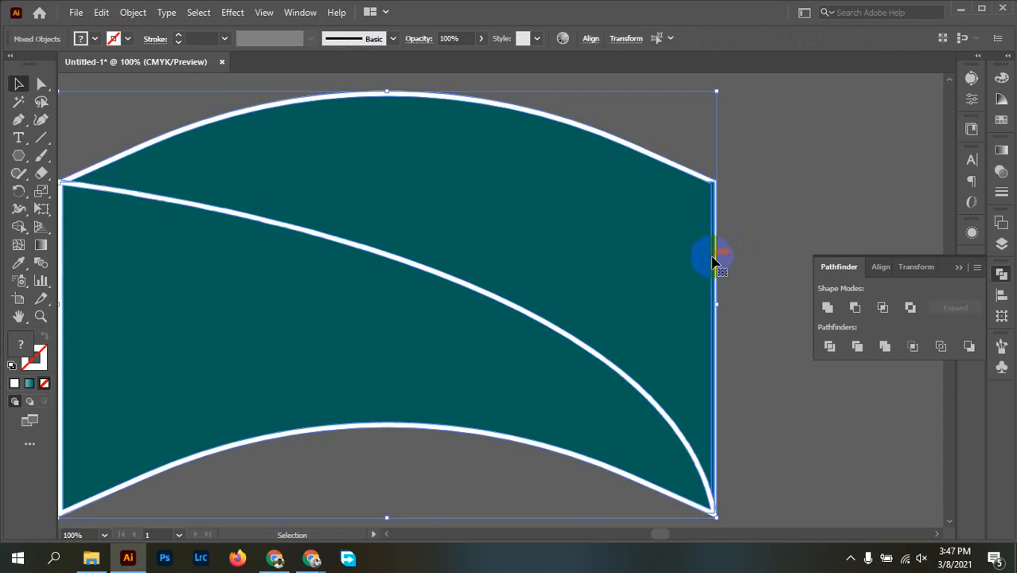
scroll(735, 251, "up", 3)
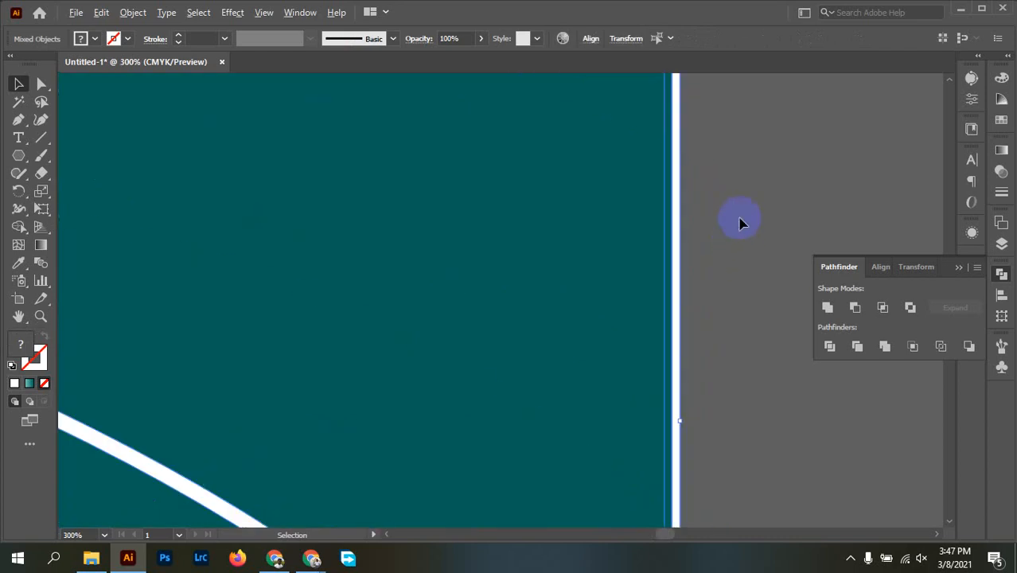
left_click(697, 224)
left_click(665, 244)
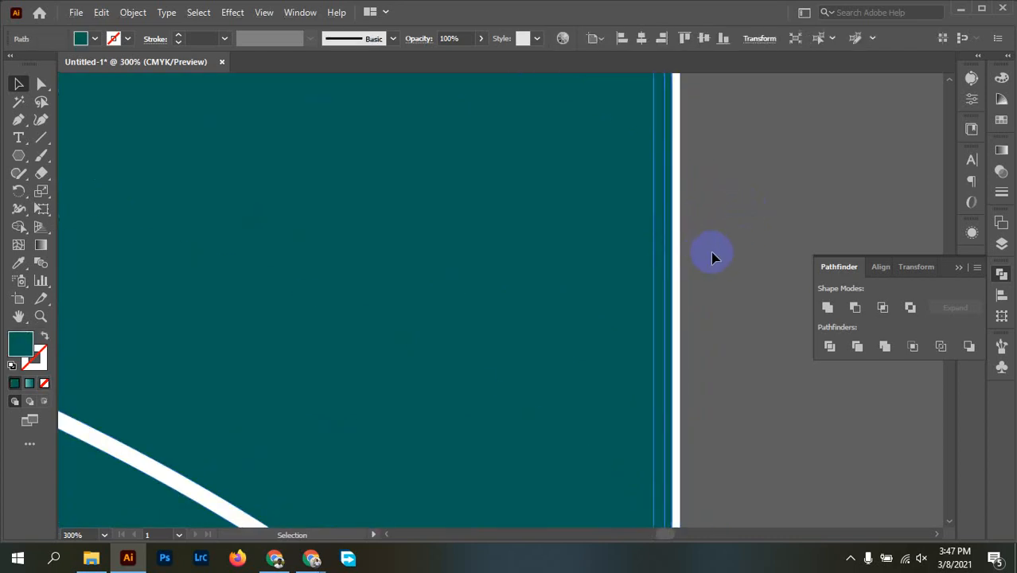
scroll(711, 253, "down", 3)
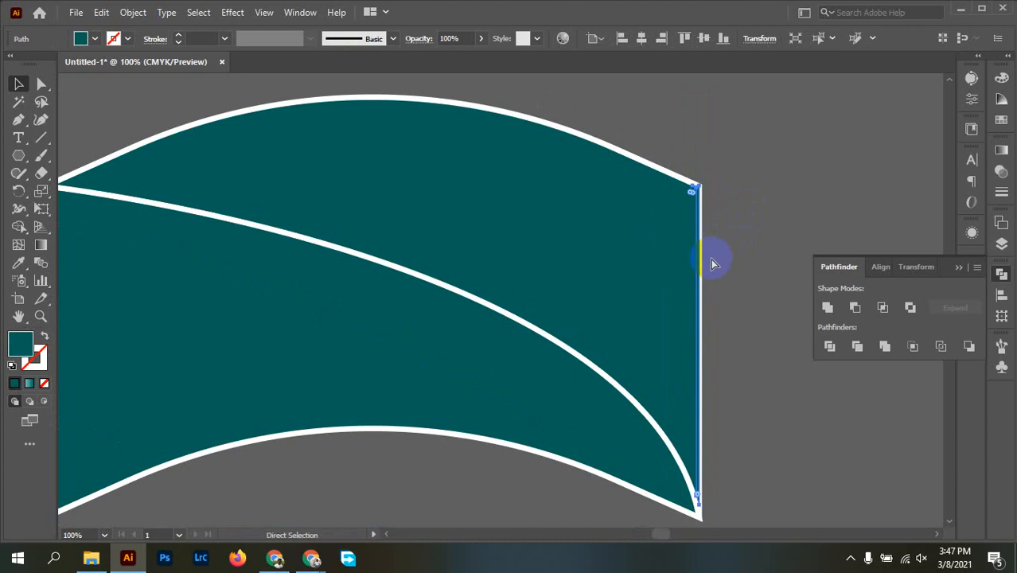
Switch to outline view and examine the overlapping paths along the right vertical edge.
key("ctrl+y")
left_click(715, 294)
scroll(720, 293, "up", 1)
scroll(721, 299, "up", 2)
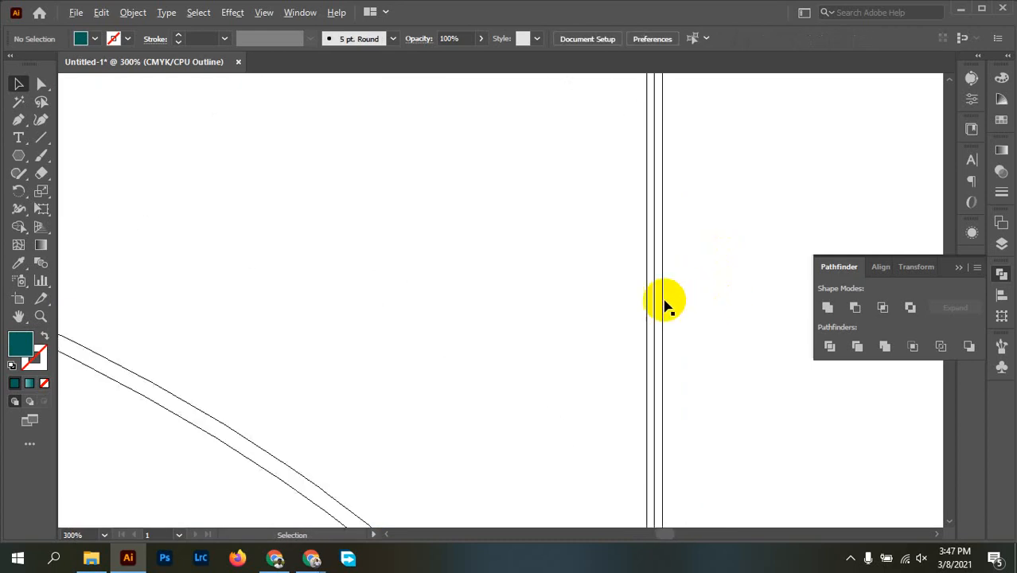
left_click(652, 313)
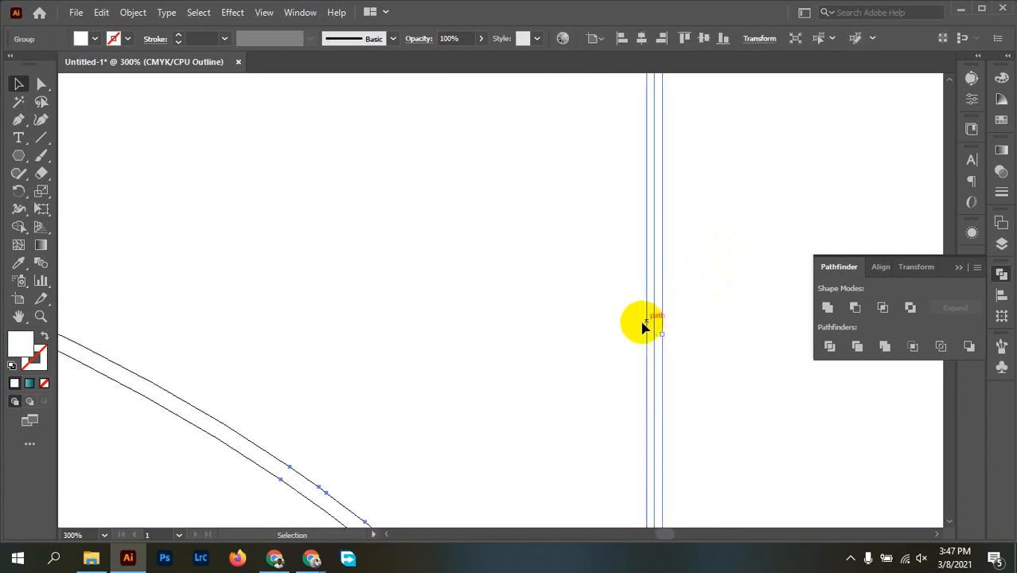
left_click(651, 322, "shift")
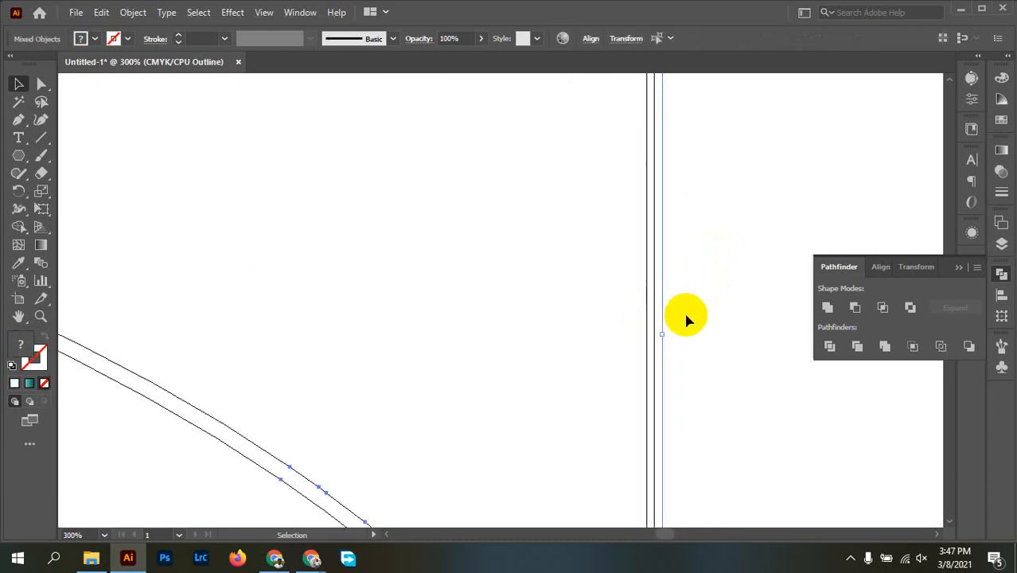
scroll(689, 301, "down", 3)
left_click(708, 296)
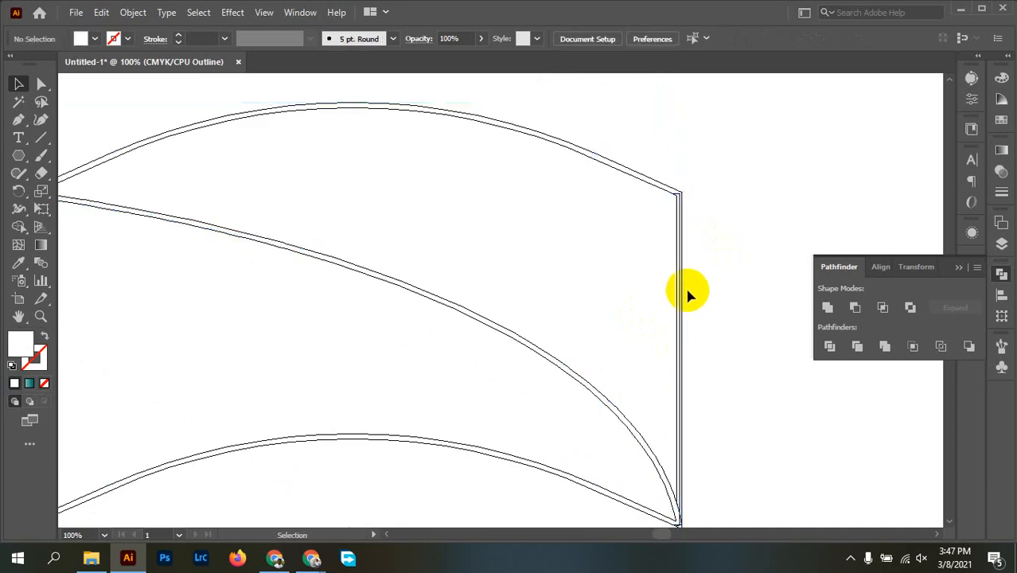
Try to select and unite the right edge paths in outline view, and return to the preview display.
left_click(680, 289)
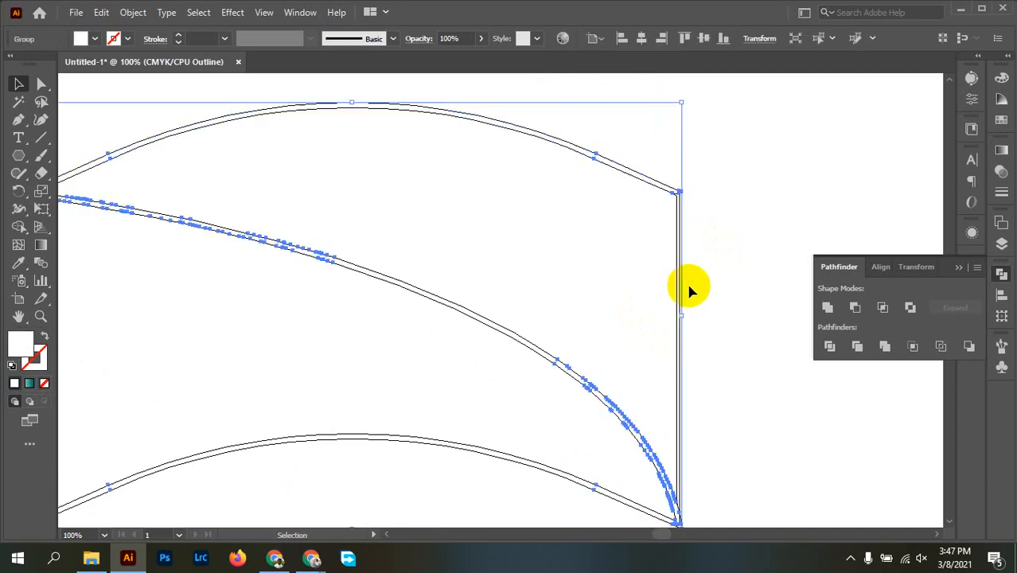
scroll(692, 333, "up", 4)
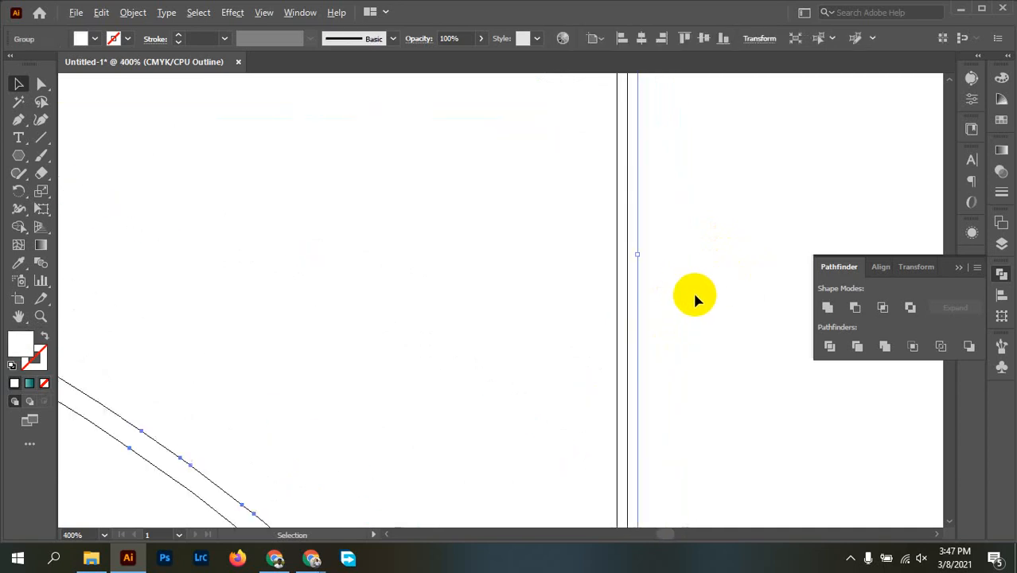
left_click(693, 293)
left_click(627, 300, "shift")
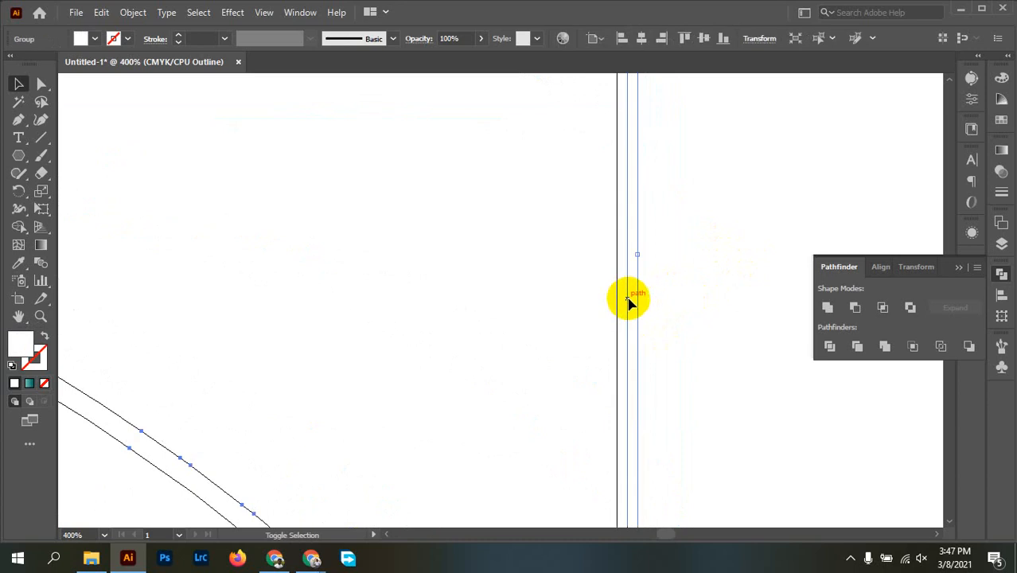
left_click(638, 301, "shift")
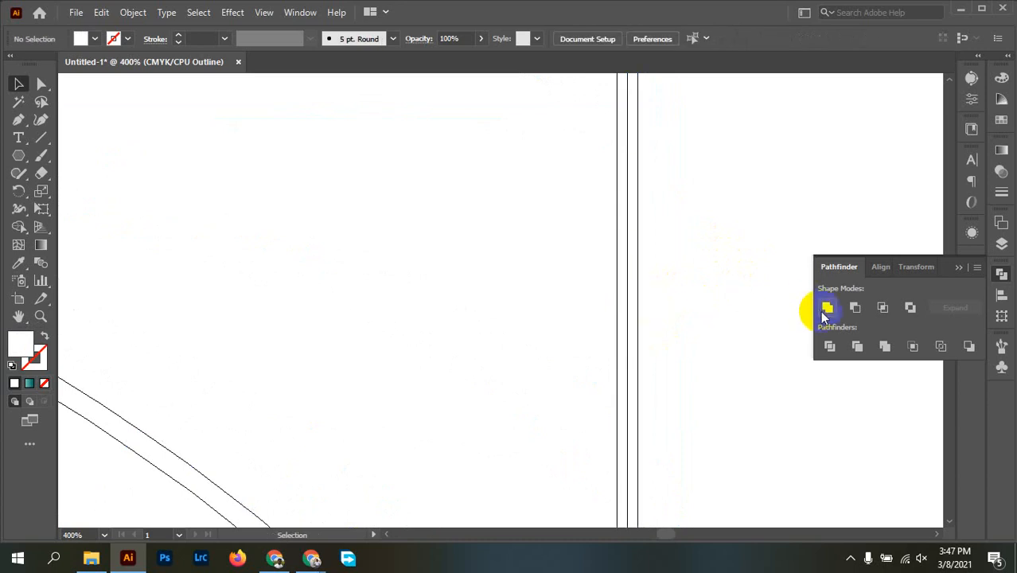
left_click(828, 307)
left_click(632, 300)
key("ctrl+y")
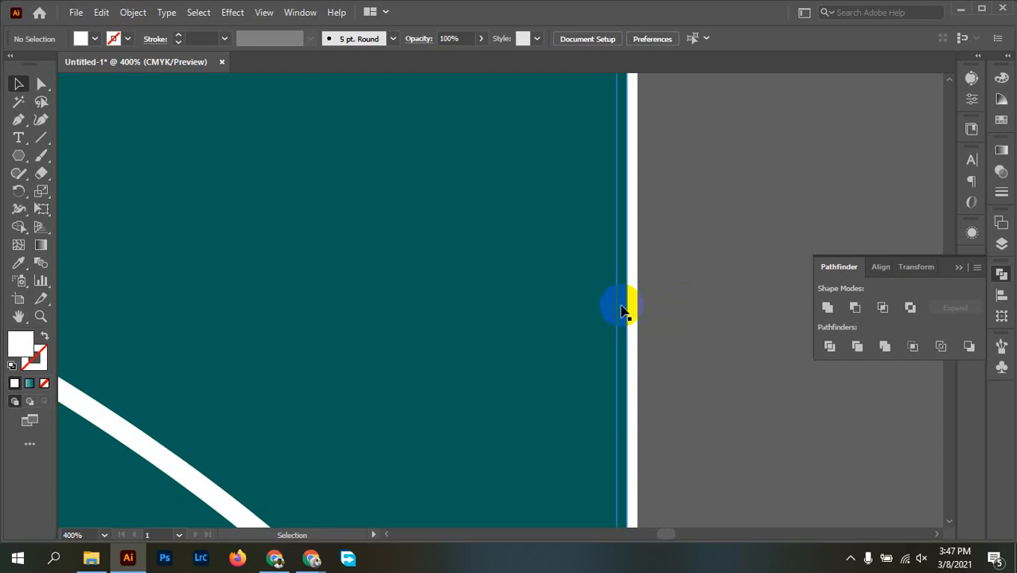
Unite the narrow teal strip on the right edge with the white outline and clear the selection.
left_click(623, 308)
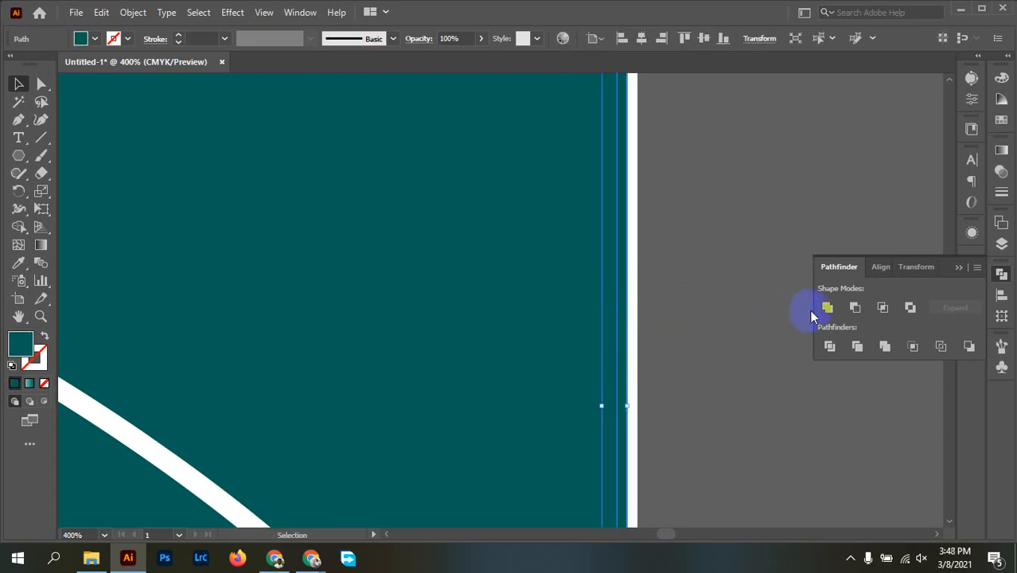
left_click(631, 352, "shift")
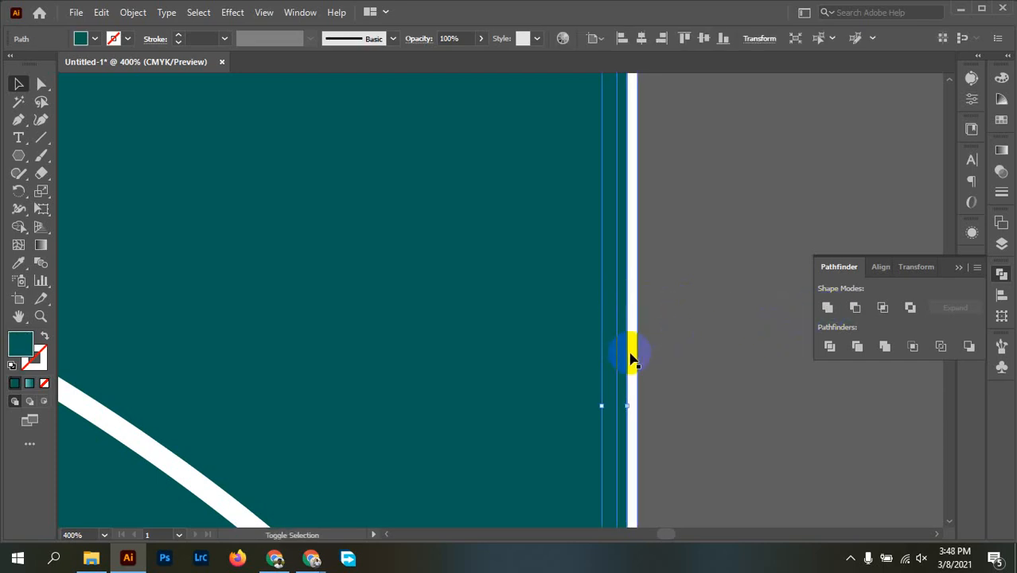
left_click(841, 341)
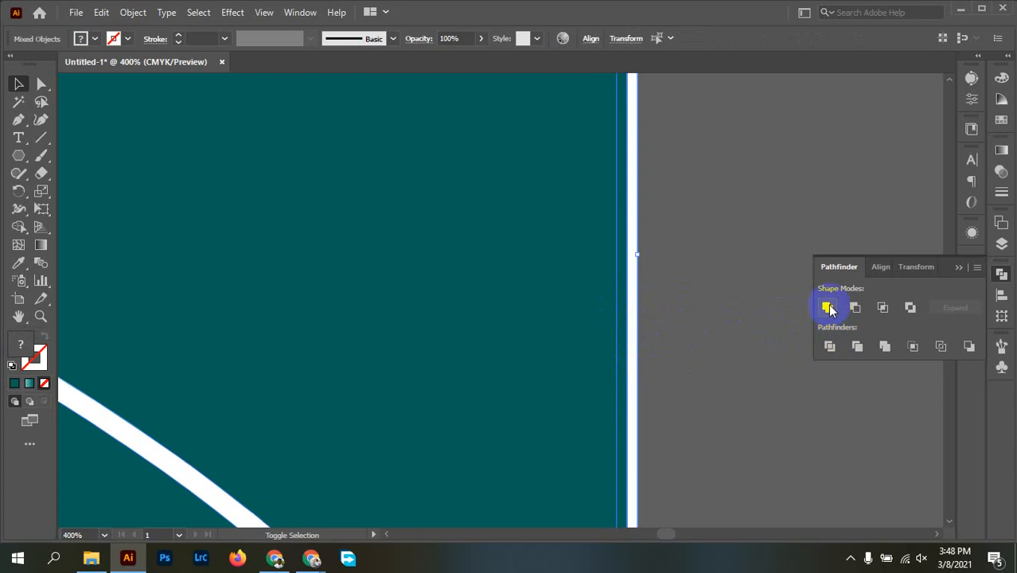
left_click(830, 309)
key("ctrl+minus")
key("ctrl+minus")
key("ctrl+minus")
key("ctrl+minus")
key("ctrl+minus")
left_click(724, 265)
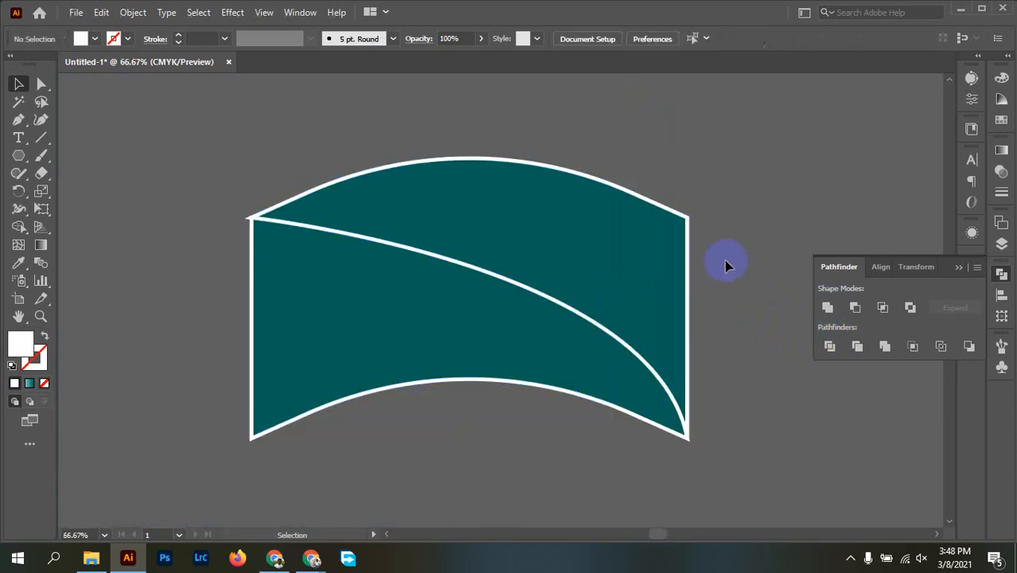
Move the white-outlined teal shapes onto the red flyer, covering the upper part of the photo.
scroll(707, 207, "up", 4)
scroll(636, 279, "down", 4)
scroll(589, 330, "up", 4)
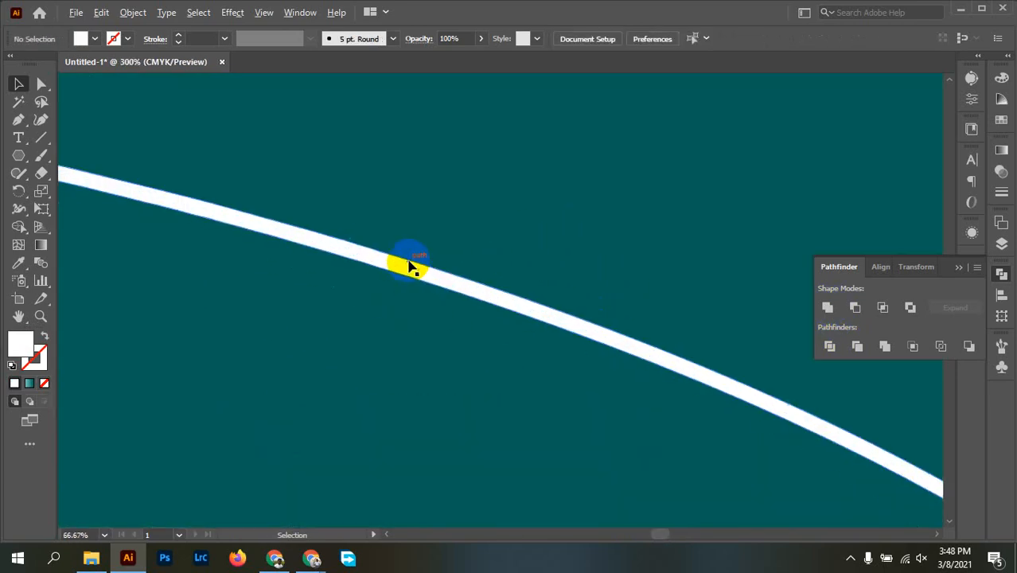
scroll(478, 269, "down", 6)
left_click(513, 434)
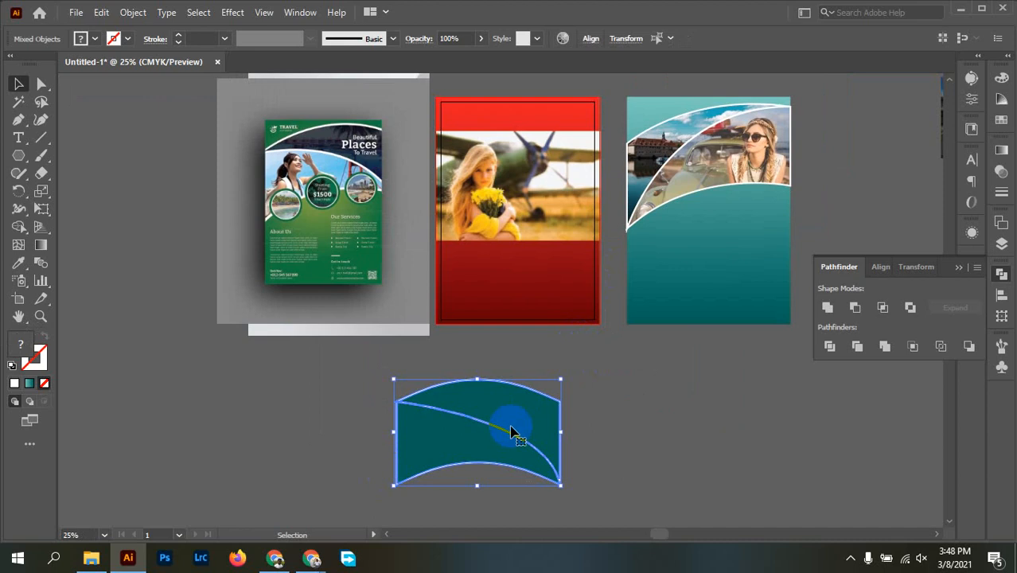
left_click_drag(514, 434, 530, 225)
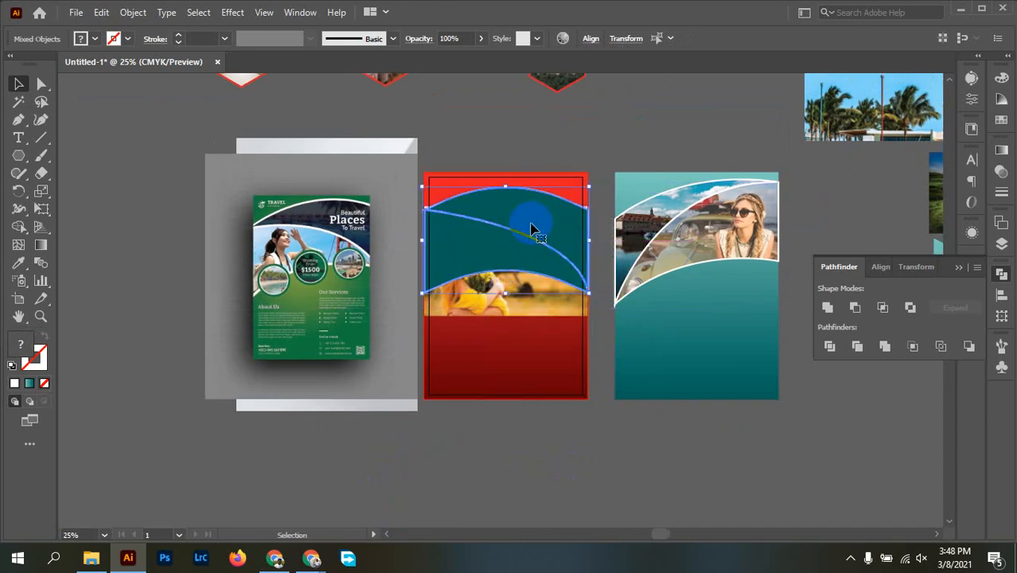
Shift the outlined teal shapes slightly so the vertical white outline lines up with the red flyer's left edge.
scroll(526, 223, "up", 3)
scroll(319, 283, "up", 4)
left_click_drag(158, 275, 603, 387)
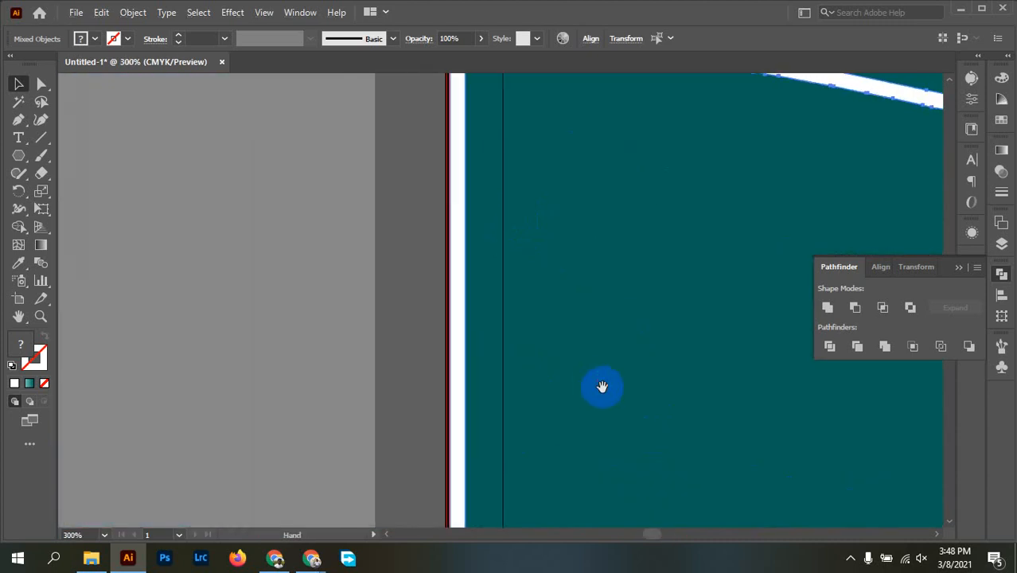
left_click_drag(563, 327, 557, 327)
scroll(557, 326, "down", 4)
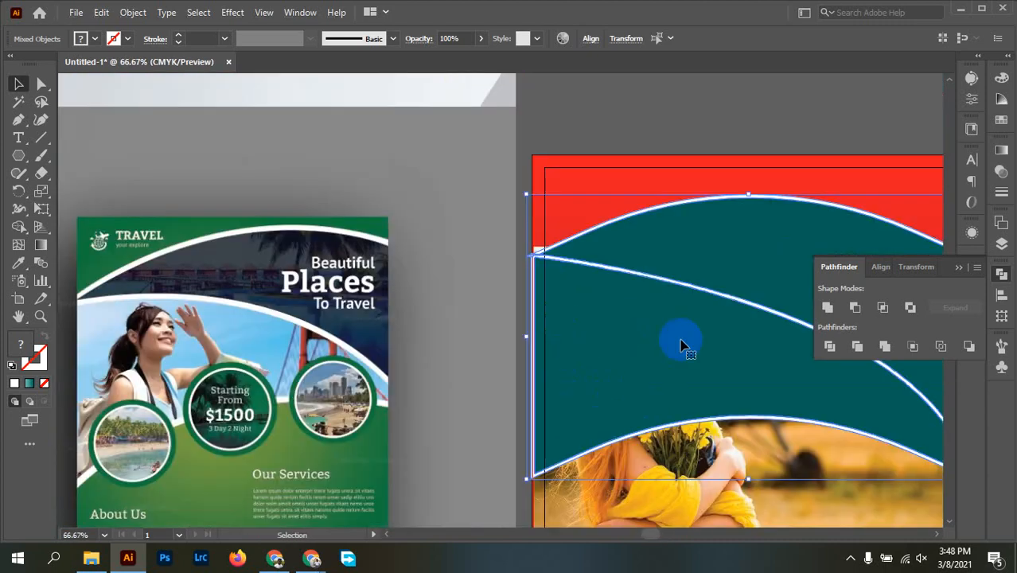
Check the flyer's right edge and move the outlined shapes about 0.01 in left, then clear the selection.
left_click_drag(681, 343, 282, 343)
scroll(534, 337, "up", 5)
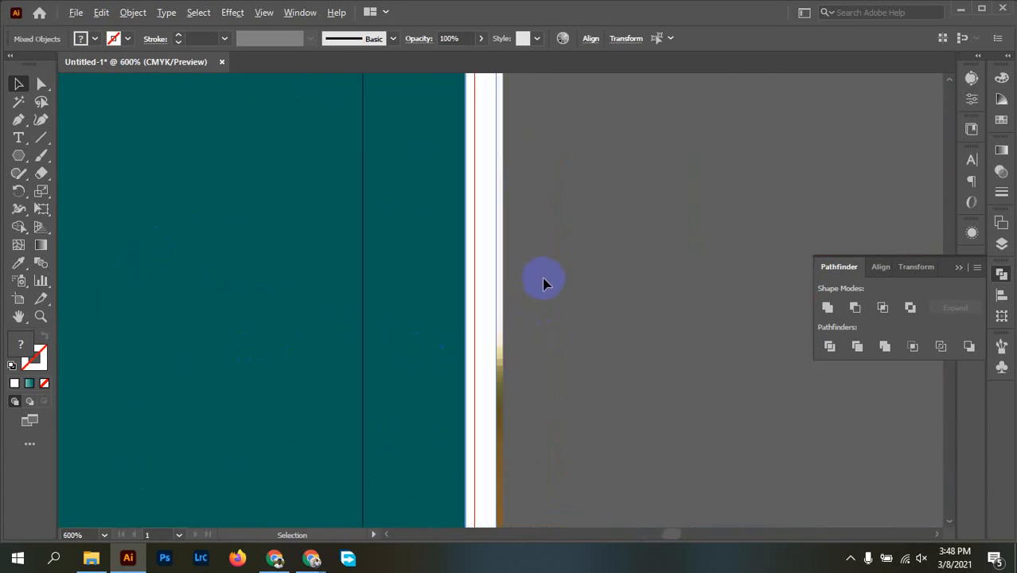
left_click(480, 285)
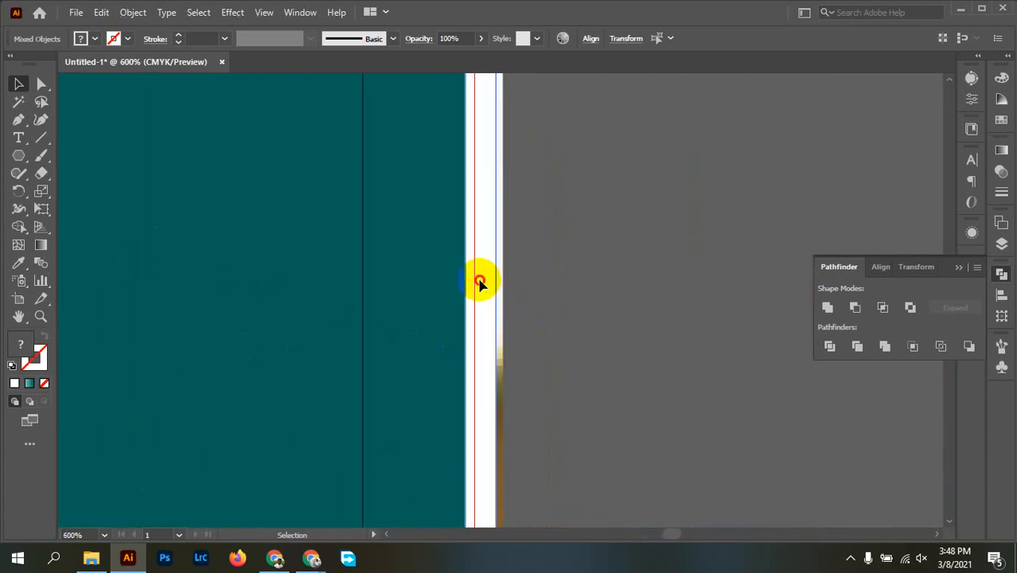
left_click_drag(480, 284, 474, 283)
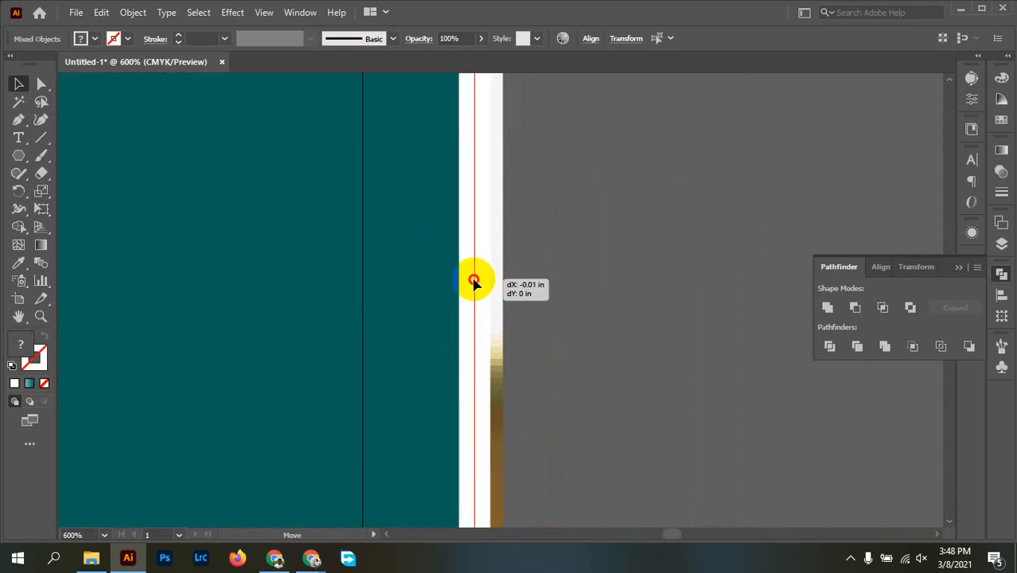
left_click_drag(474, 283, 474, 283)
left_click(583, 283)
key("ctrl+1")
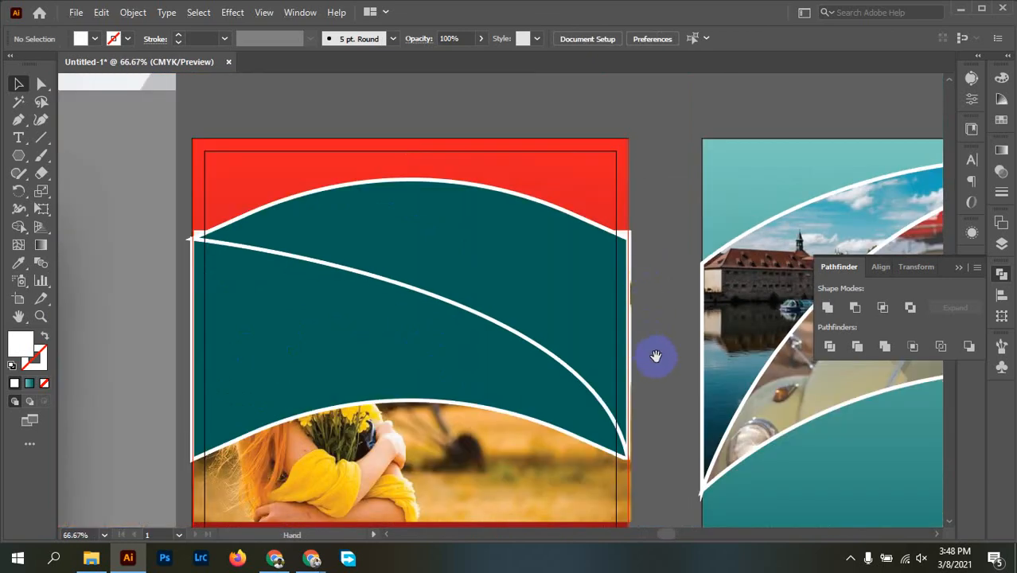
Lower the opacity of both teal shapes on the red flyer to 43%.
left_click_drag(656, 356, 689, 286)
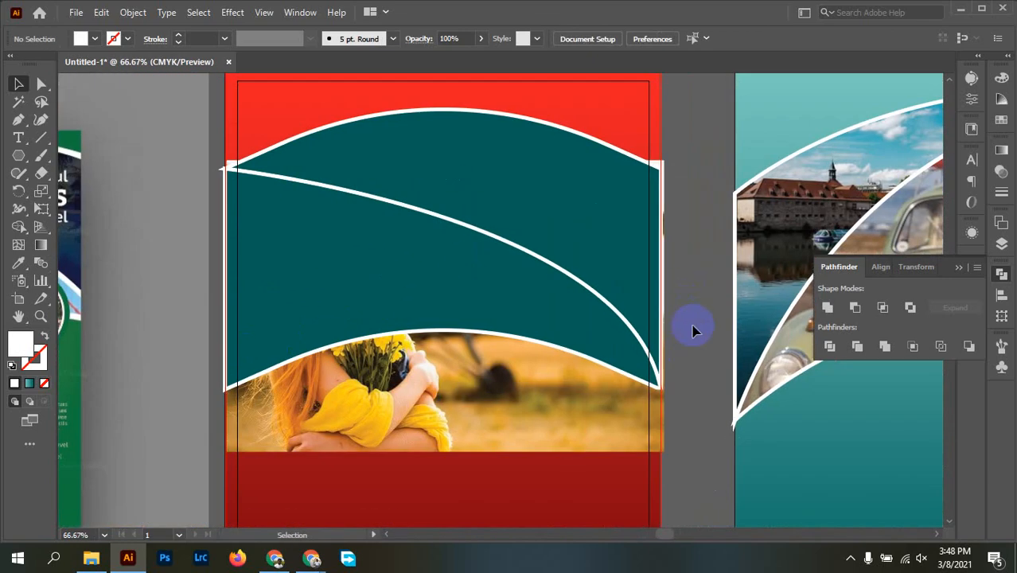
left_click(410, 280)
left_click(465, 146, "shift")
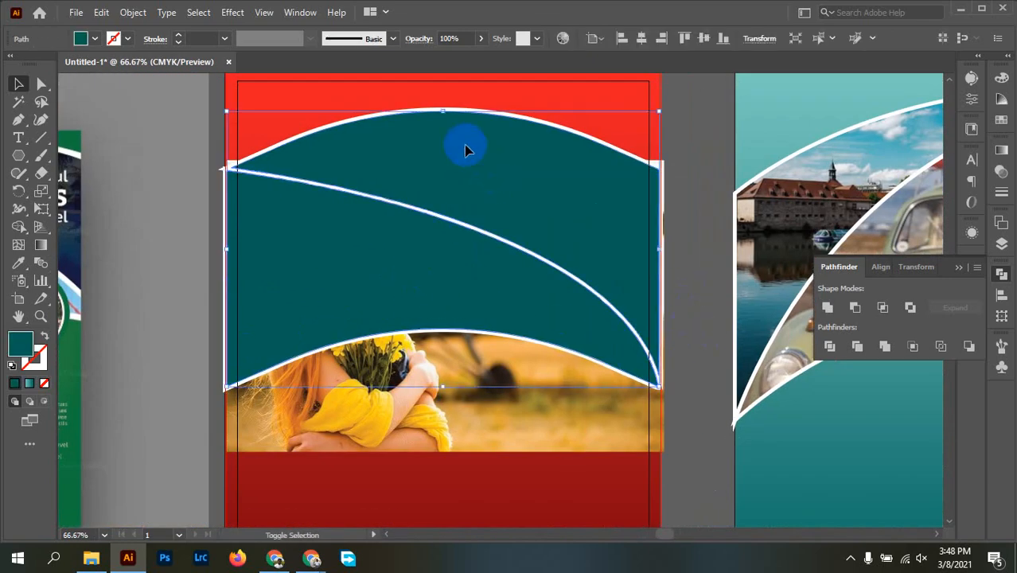
left_click(480, 39)
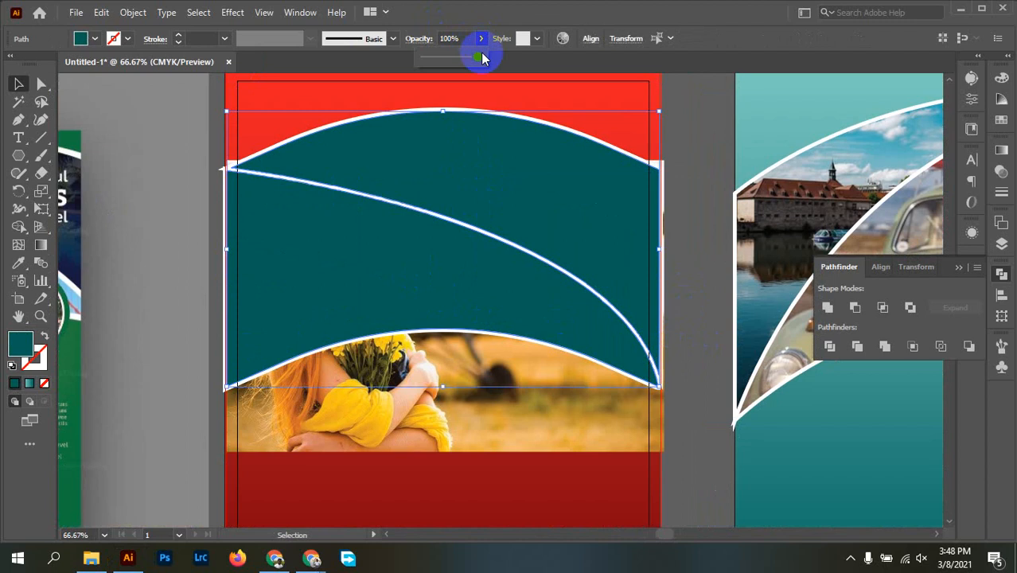
left_click_drag(482, 56, 446, 61)
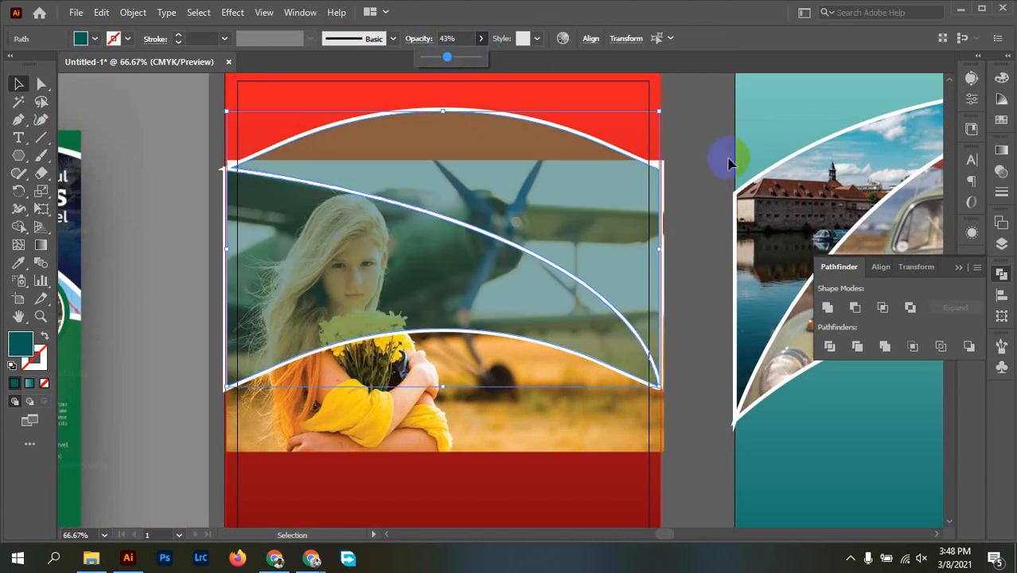
Select the lower teal shape, then locate the girl-and-aircraft photo among the layers and unlock it.
left_click(458, 272)
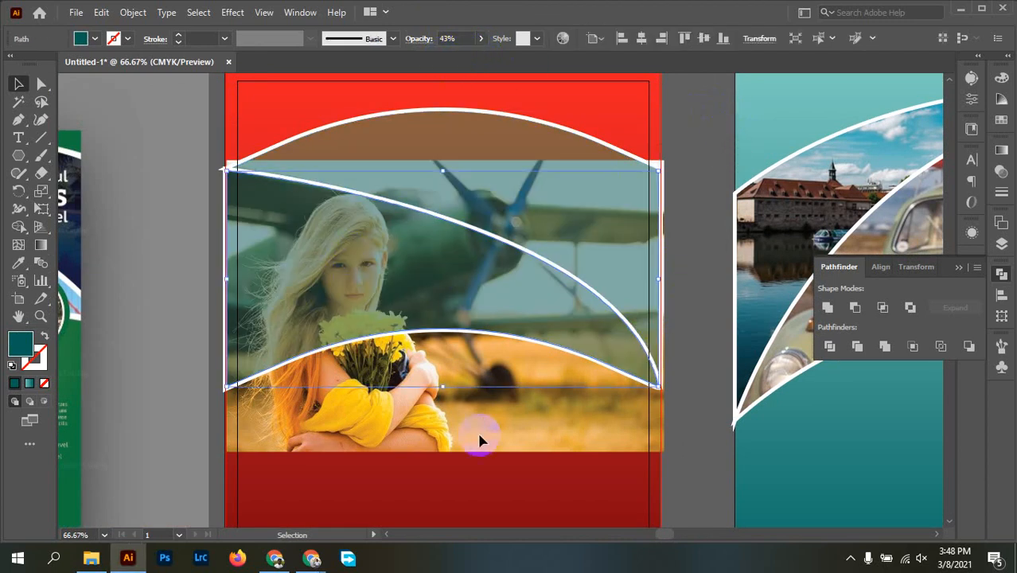
left_click(1002, 244)
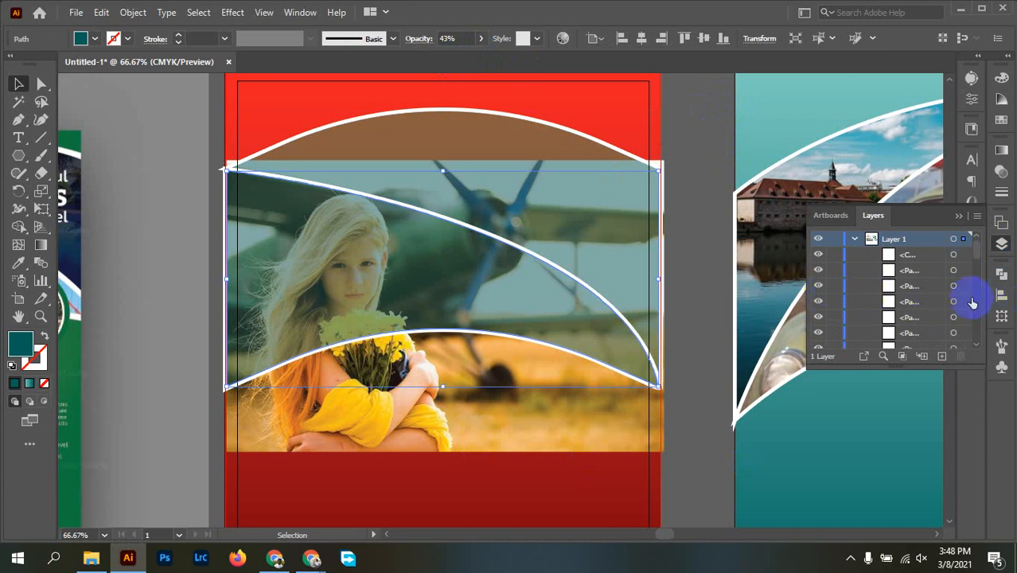
scroll(923, 317, "down", 3)
scroll(927, 320, "down", 2)
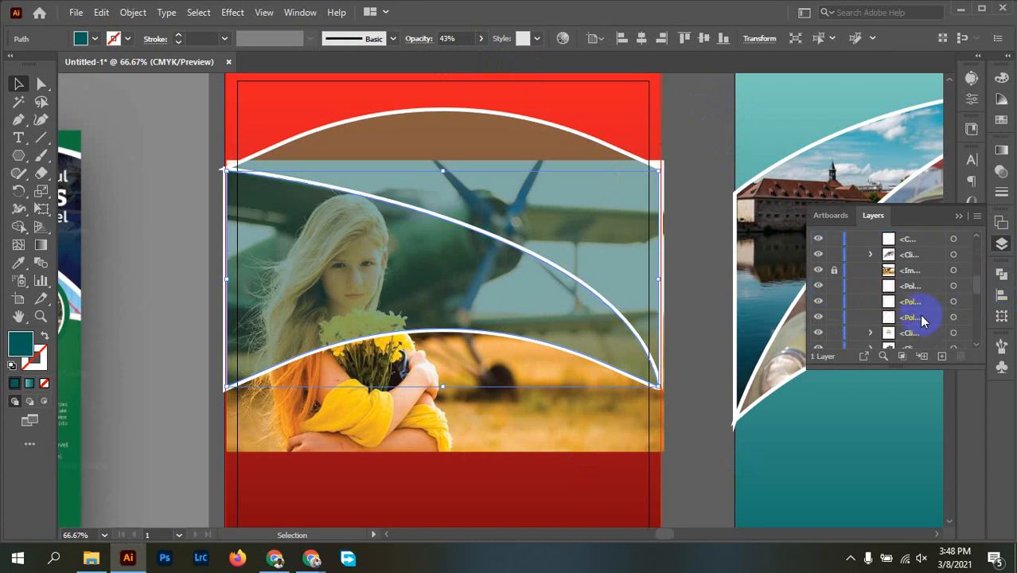
left_click(818, 270)
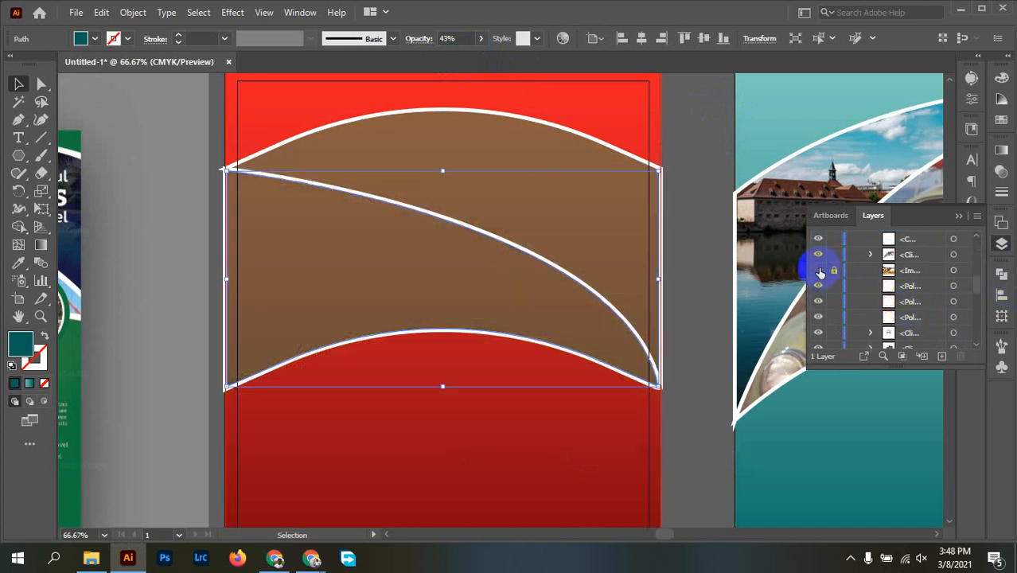
left_click(818, 269)
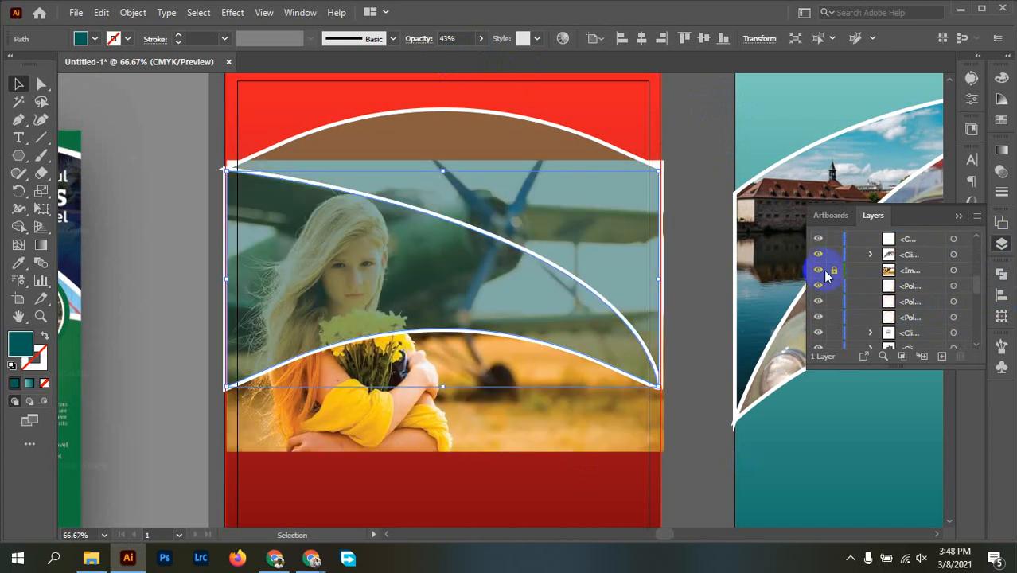
Clip the girl-and-aircraft photo into the lower curved shape with a clipping mask and check the outline's lower right corner.
left_click(690, 317)
left_click(326, 291)
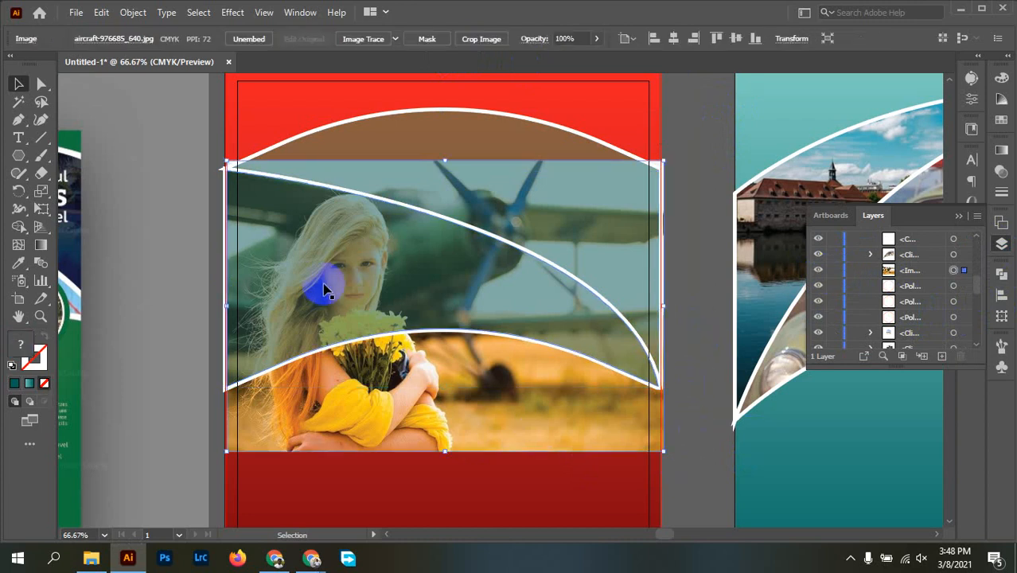
right_click(325, 289)
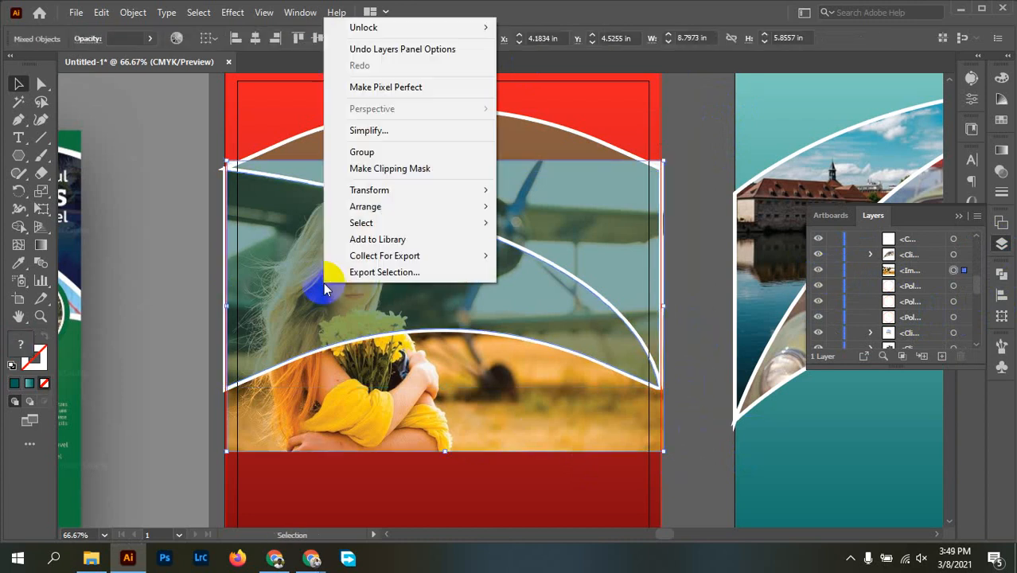
left_click(411, 169)
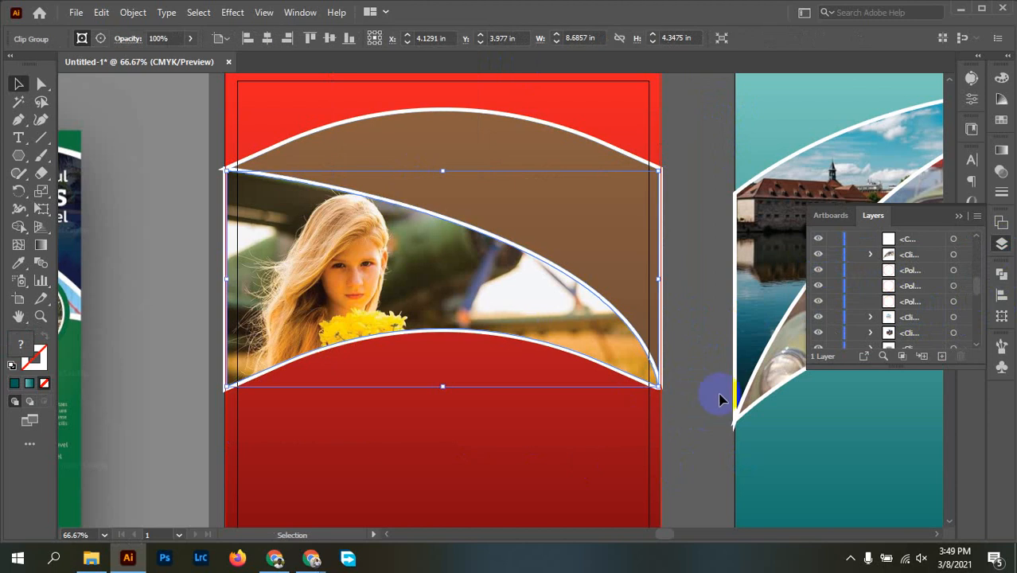
left_click(700, 311)
left_click_drag(692, 420, 596, 446)
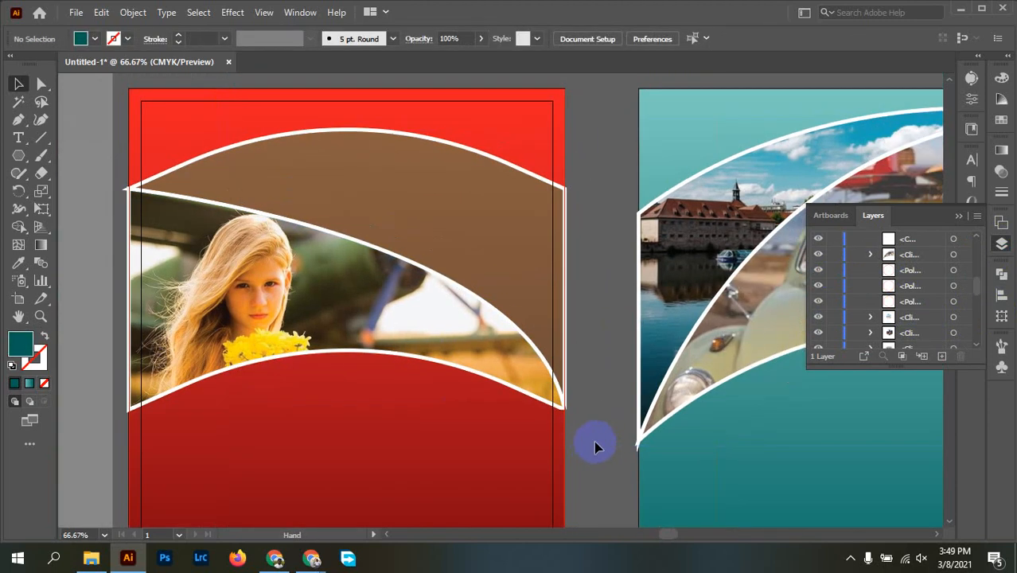
scroll(584, 448, "up", 5)
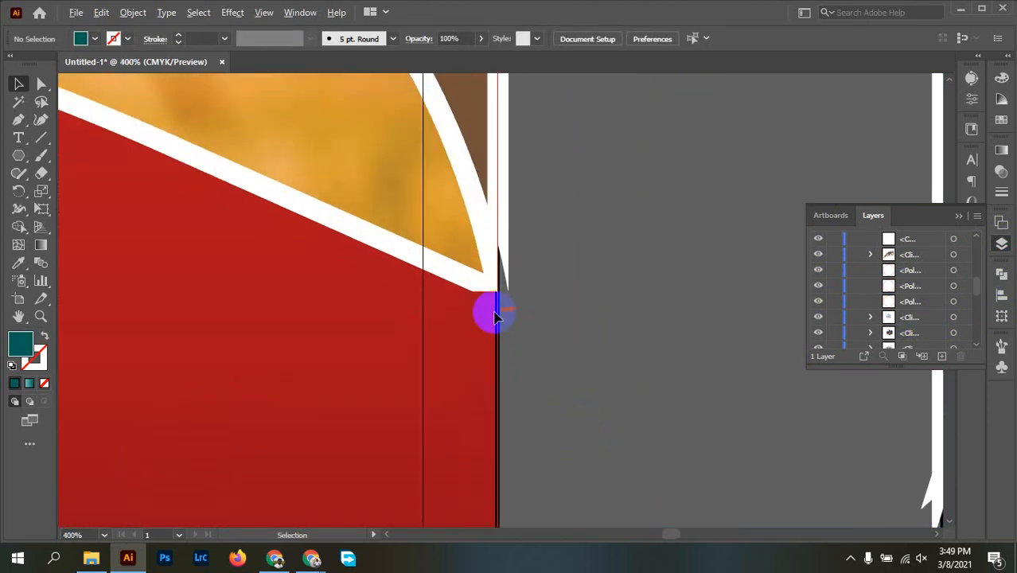
scroll(567, 307, "down", 6)
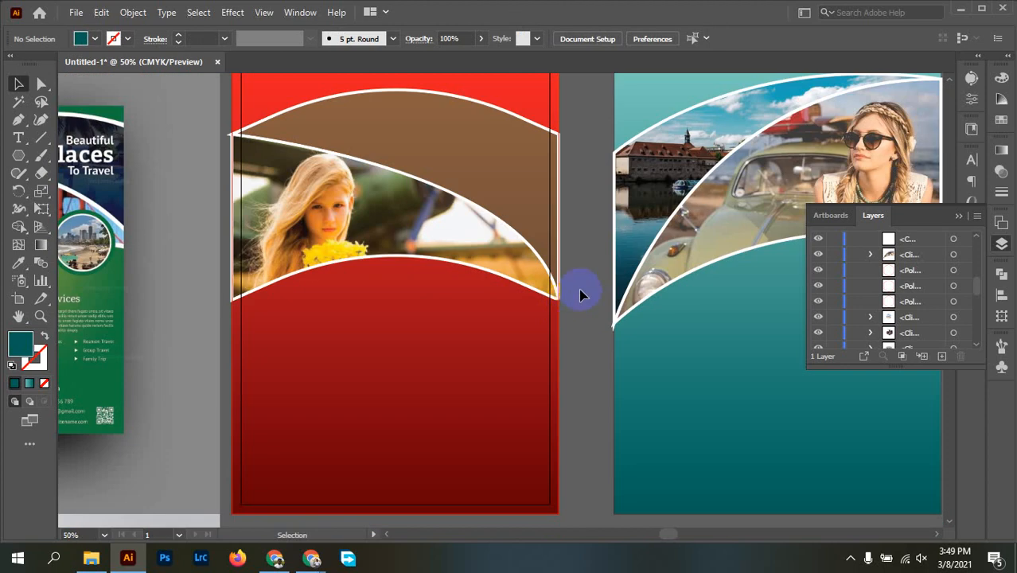
left_click_drag(581, 291, 460, 355)
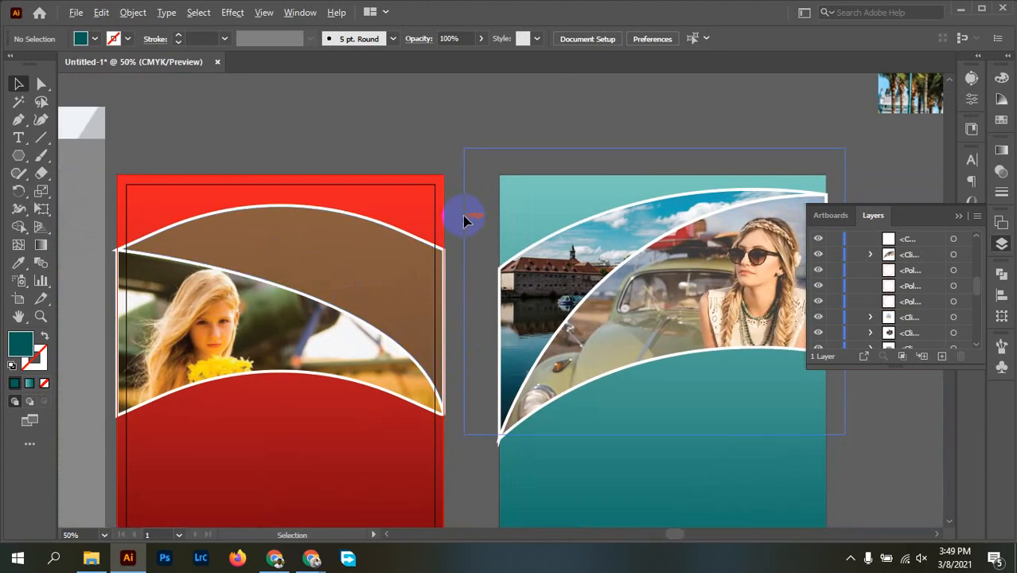
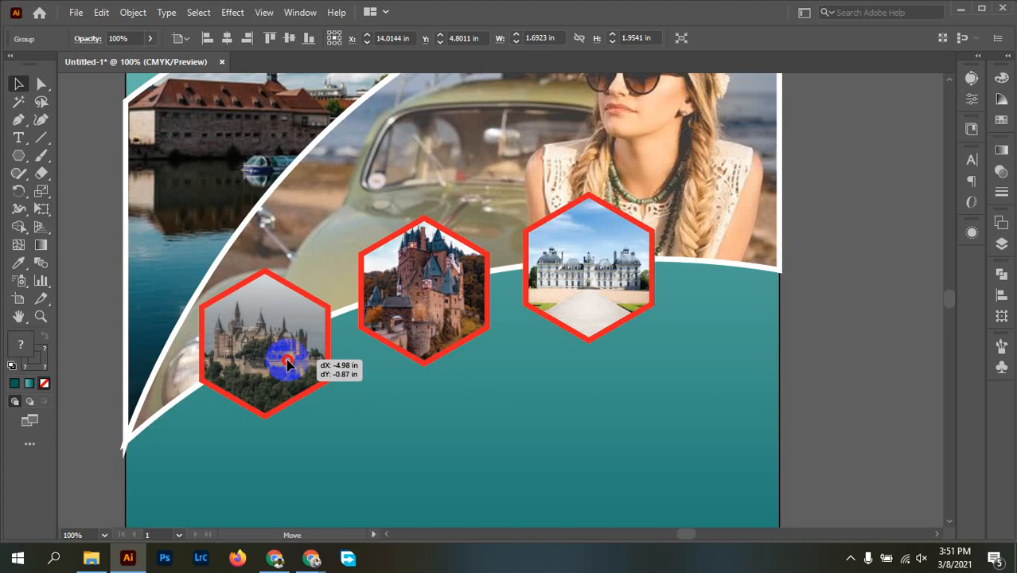
left_click(871, 352)
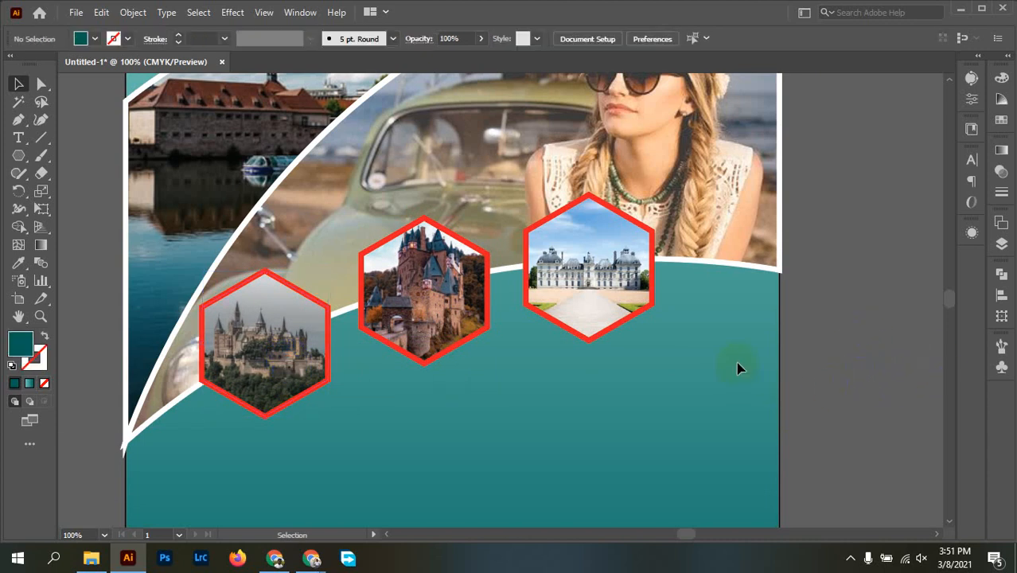
scroll(739, 347, "down", 2)
left_click_drag(756, 356, 801, 414)
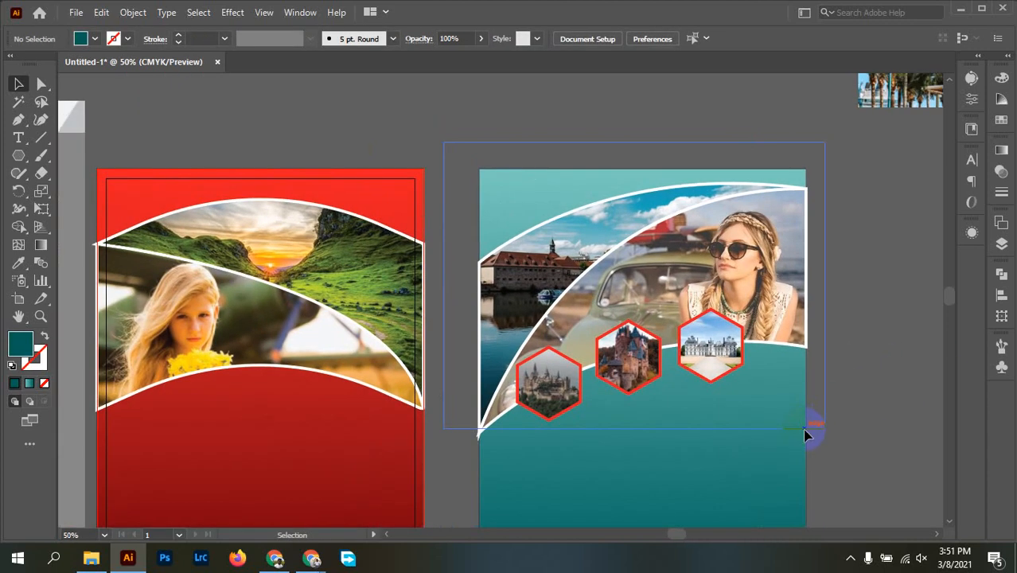
scroll(710, 362, "up", 3)
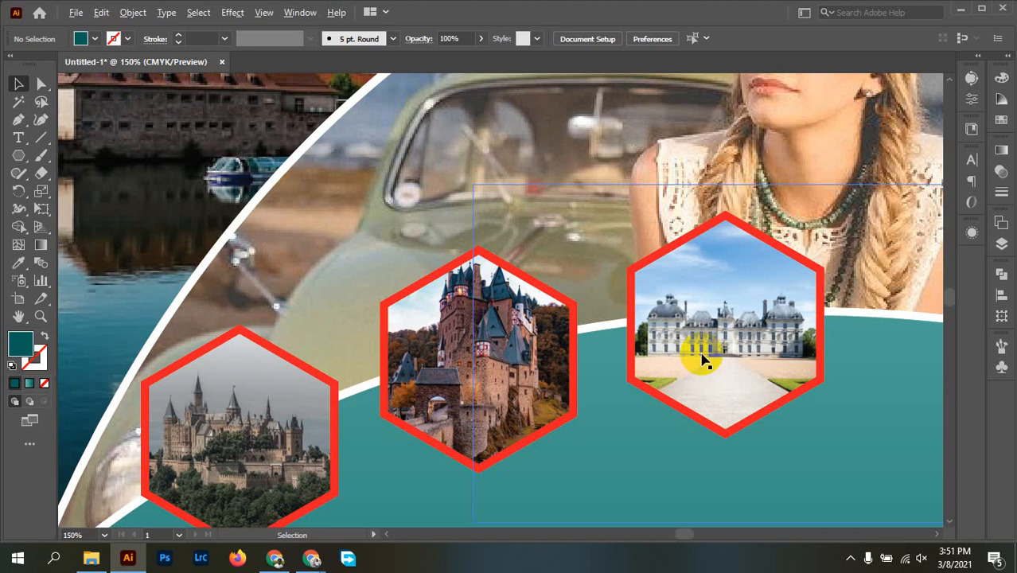
left_click(715, 361)
scroll(711, 350, "down", 3)
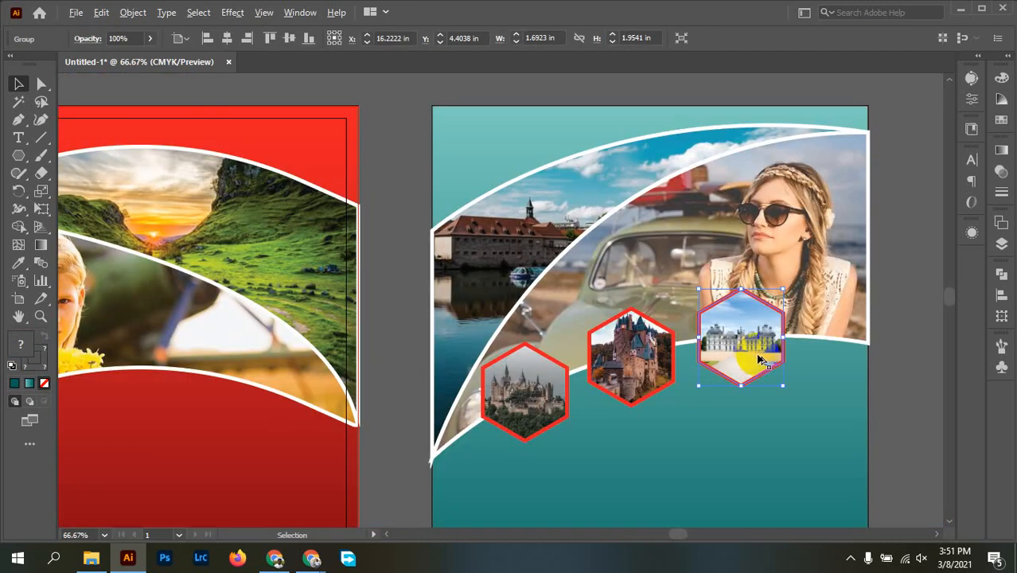
left_click(902, 350)
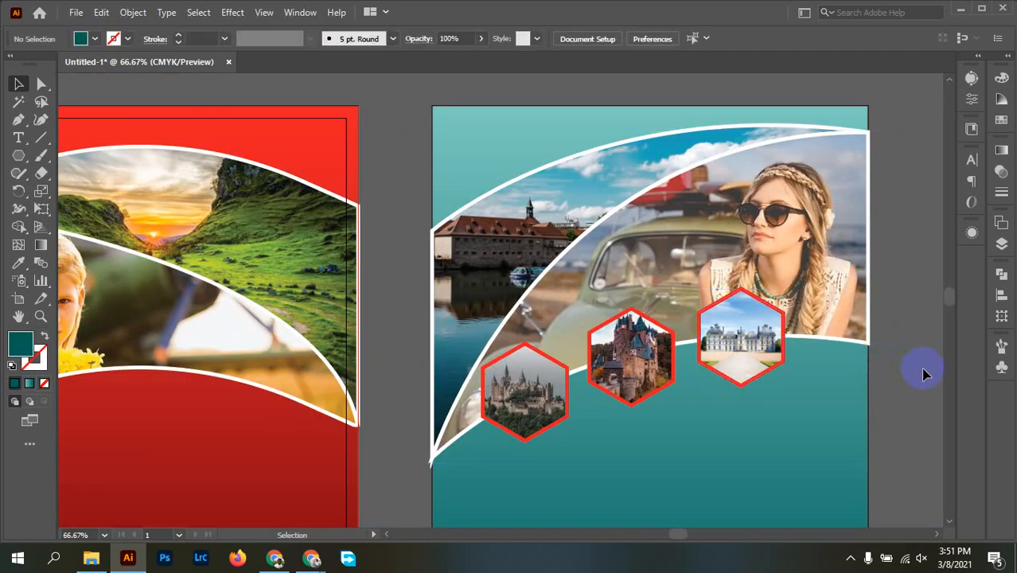
Select the three castle hexagons on the teal flyer and distribute them horizontally by their centers.
left_click(740, 362)
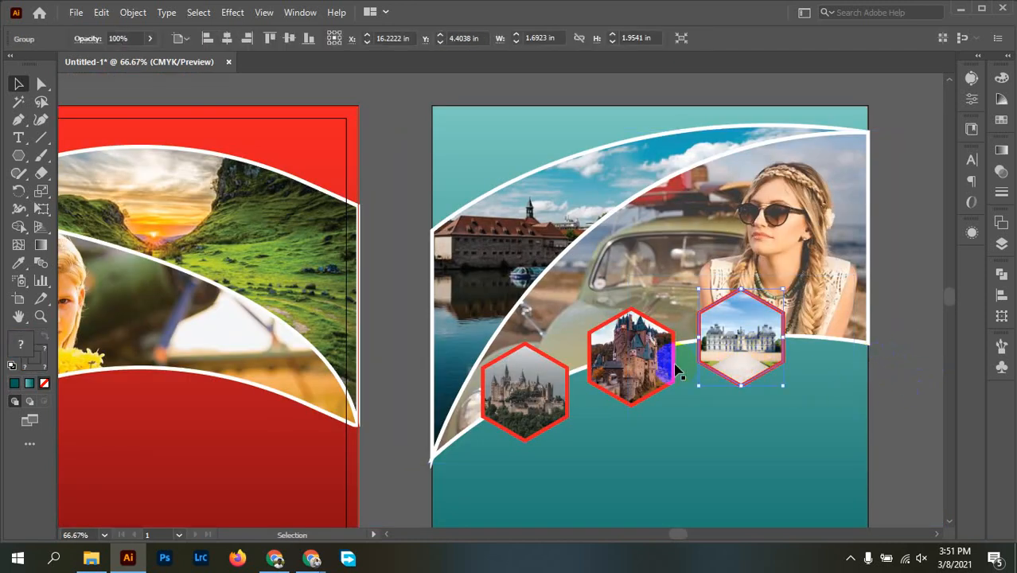
left_click(635, 377, "shift")
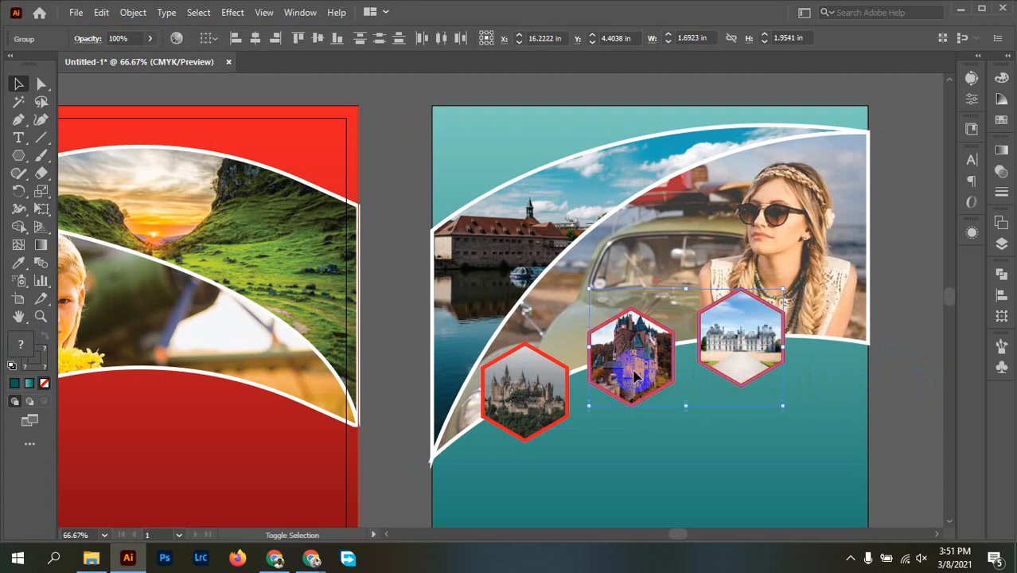
left_click(527, 390, "shift")
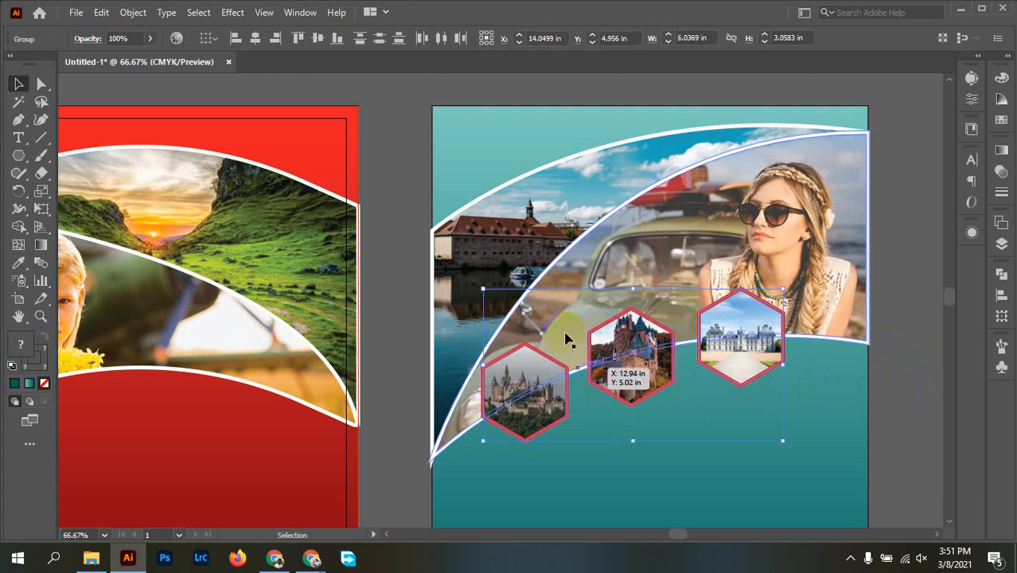
left_click(437, 46)
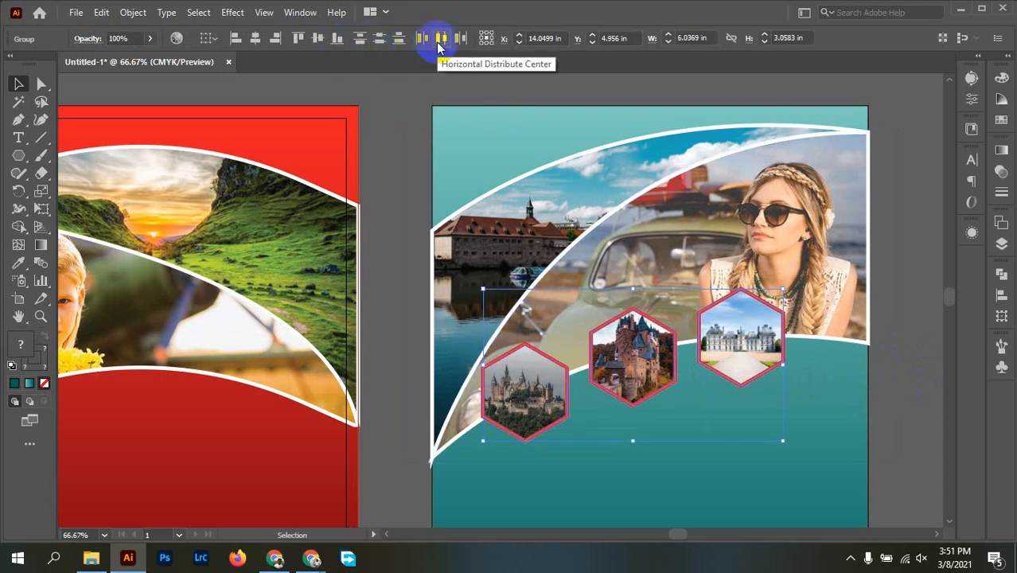
Group the three castle hexagons on the teal flyer and shift the group slightly outward toward the flyer's right edge.
right_click(734, 321)
left_click(772, 192)
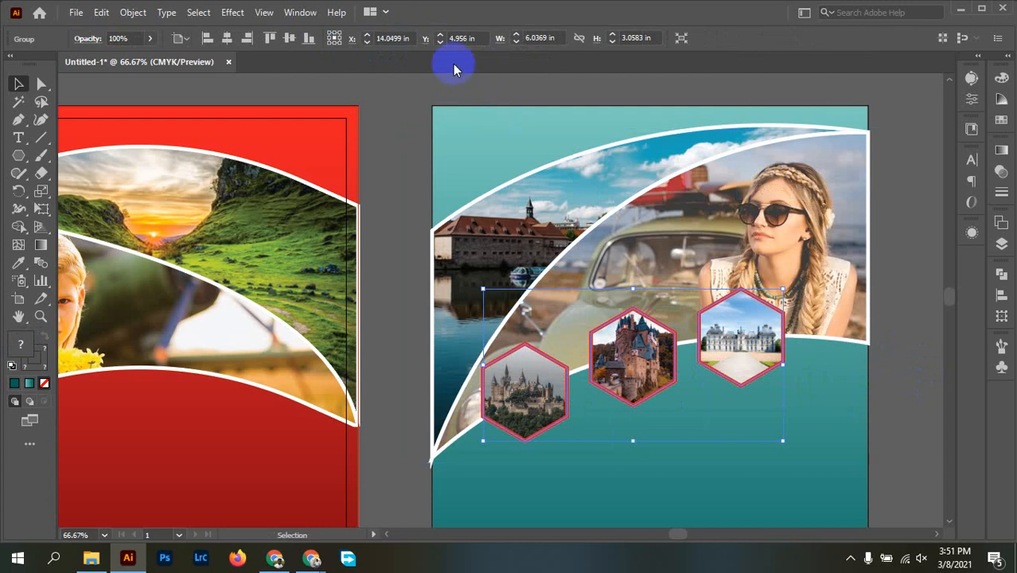
left_click(905, 297)
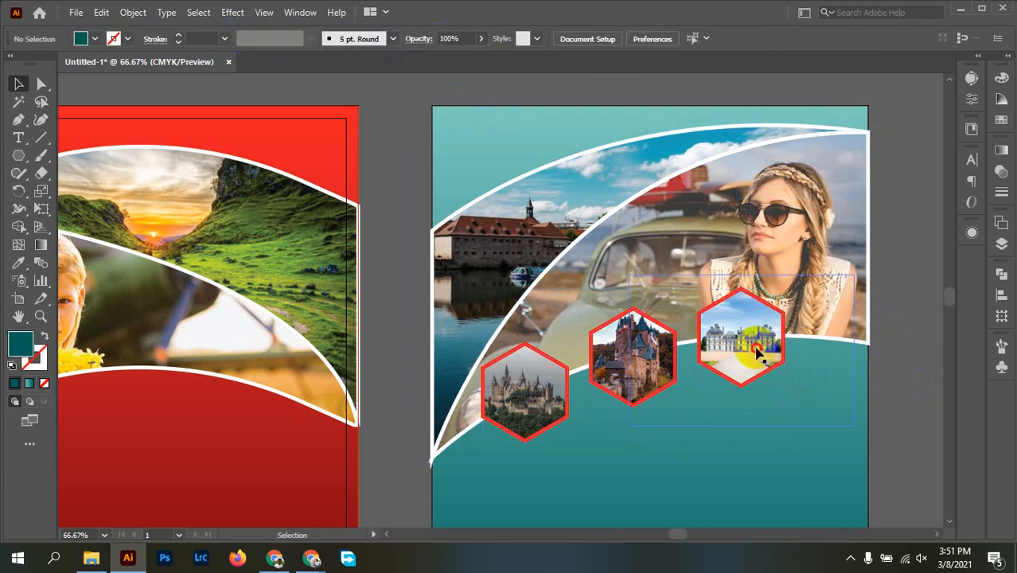
left_click_drag(757, 353, 764, 353)
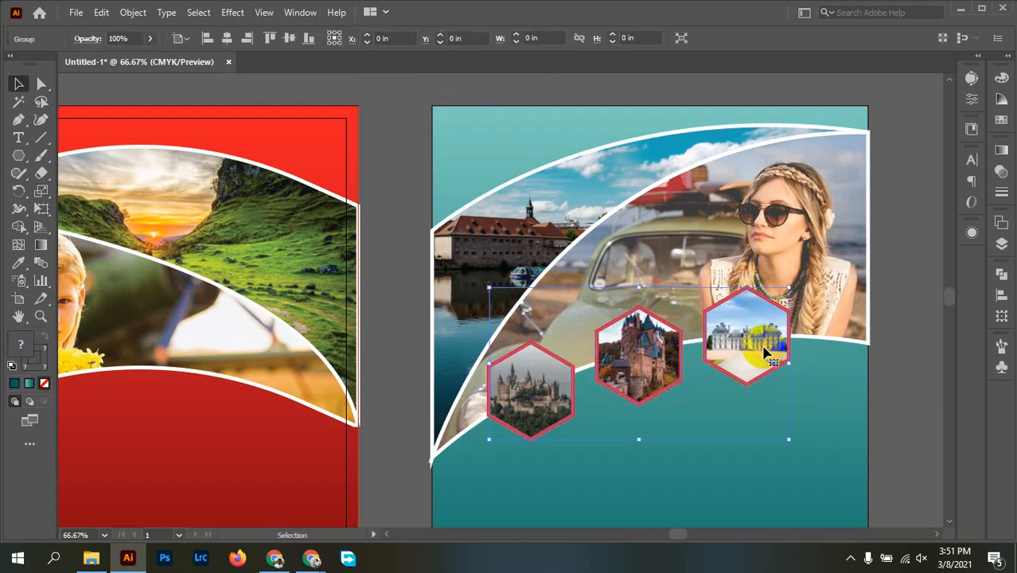
left_click(916, 342)
left_click_drag(492, 343, 775, 360)
Find the three castle circles above the flyers and move the dark hilltop castle circle closer to the other two.
scroll(459, 354, "down", 3)
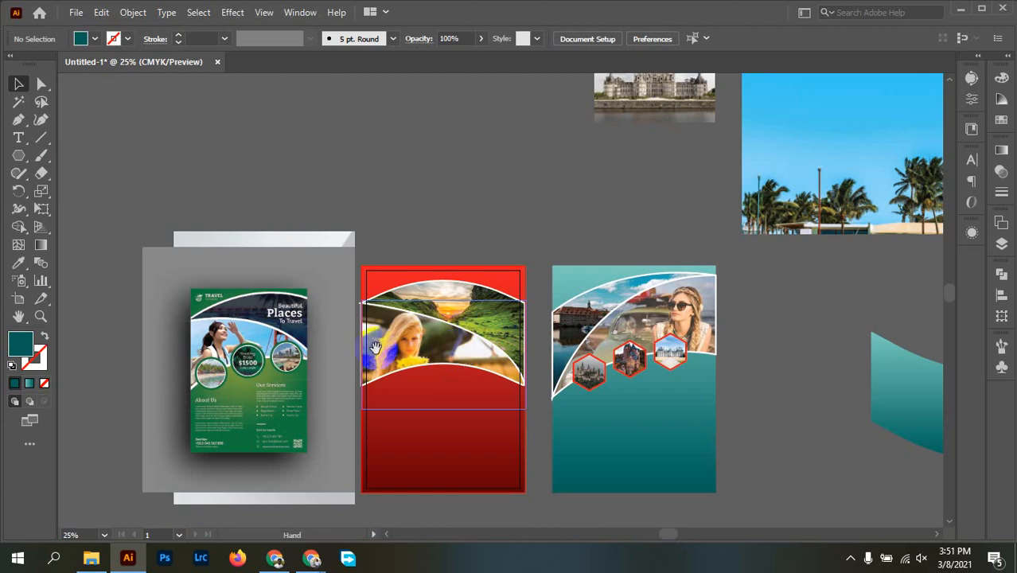
left_click_drag(387, 354, 439, 473)
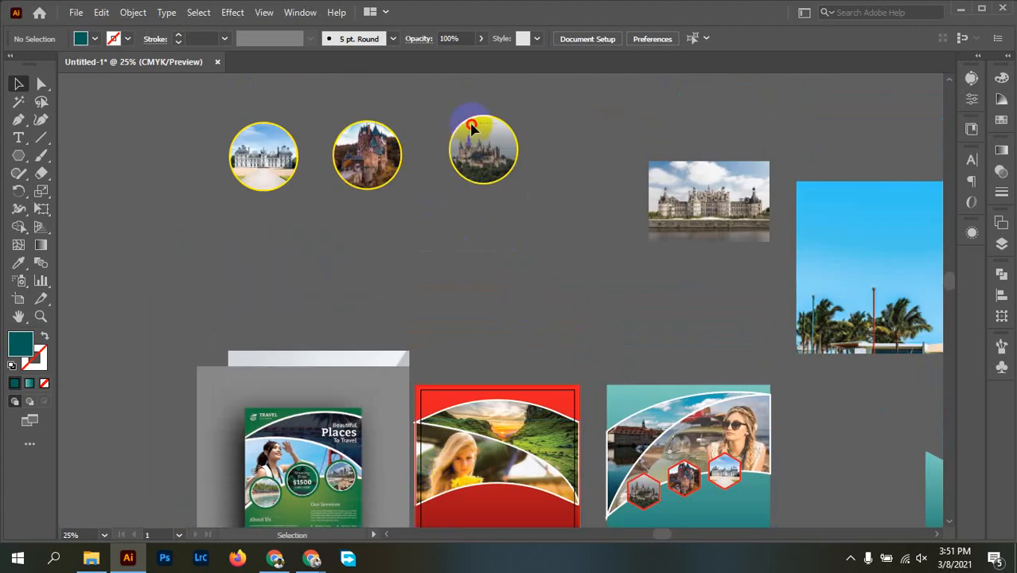
left_click_drag(460, 102, 510, 189)
left_click_drag(302, 120, 398, 200)
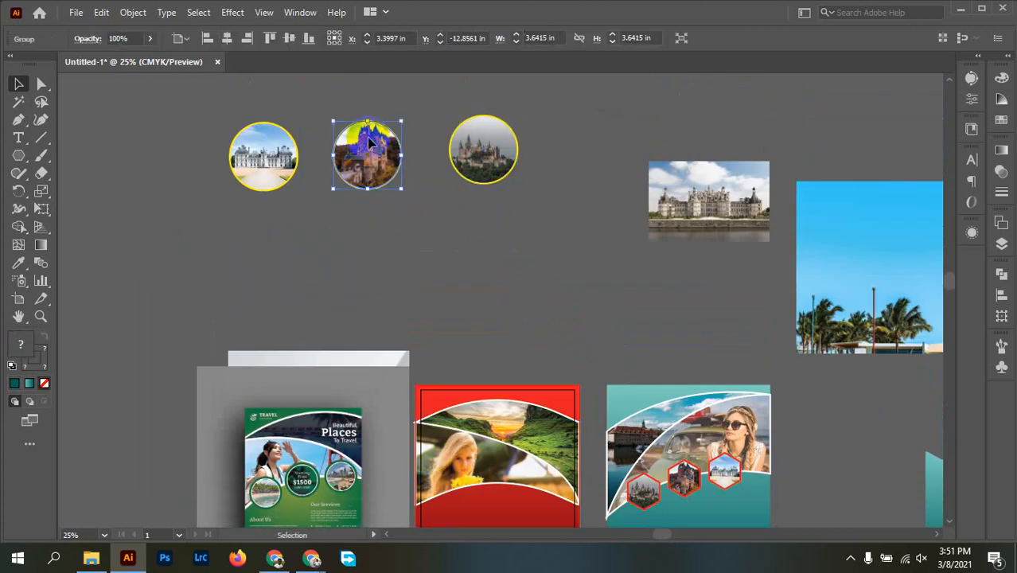
left_click(248, 149)
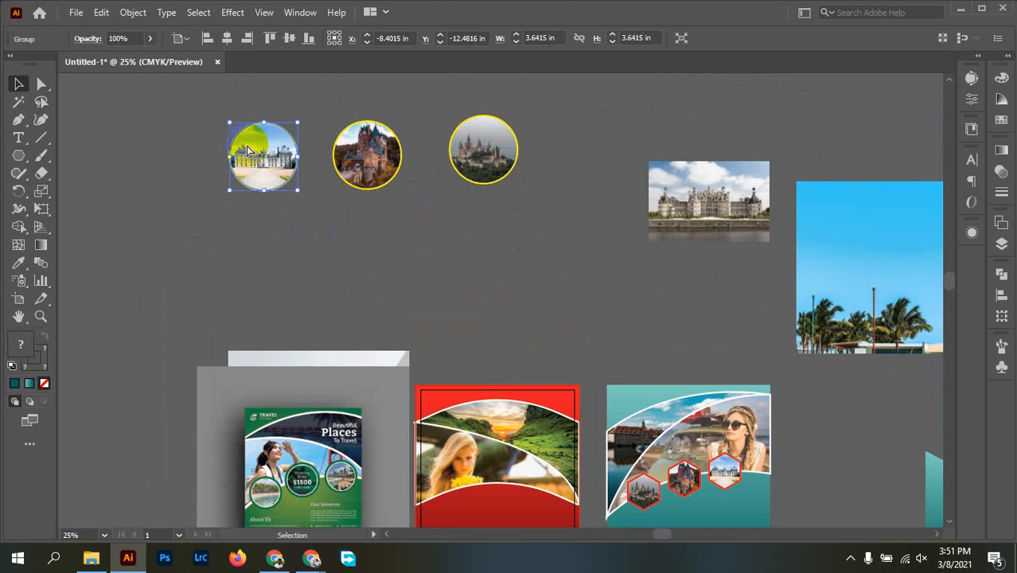
left_click_drag(529, 335, 439, 238)
left_click_drag(394, 94, 380, 154)
scroll(456, 298, "up", 3)
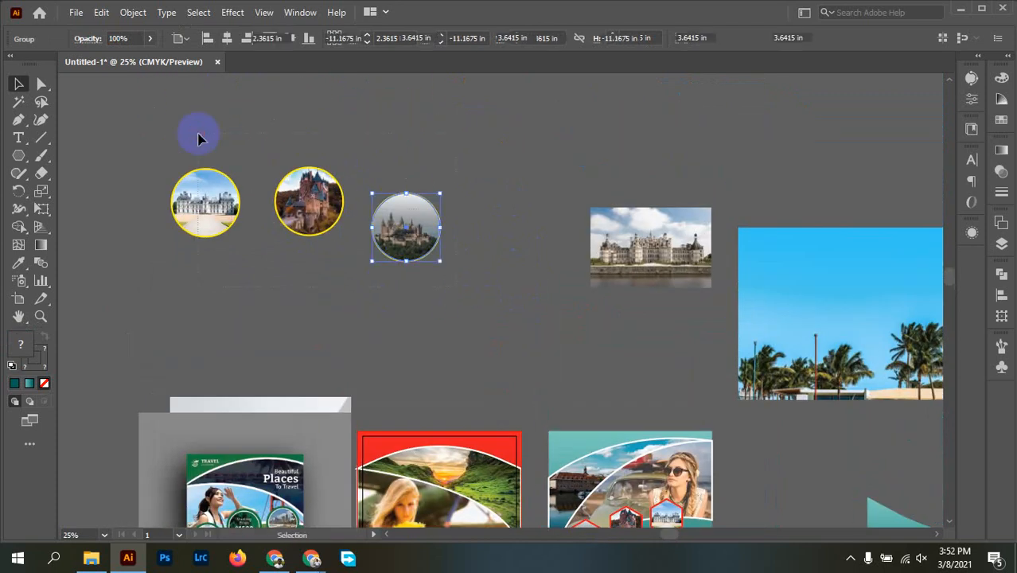
Scale the three castle circles down together to about half size and place them on the red flyer below the curve.
left_click_drag(200, 136, 363, 215)
left_click_drag(433, 308, 360, 213)
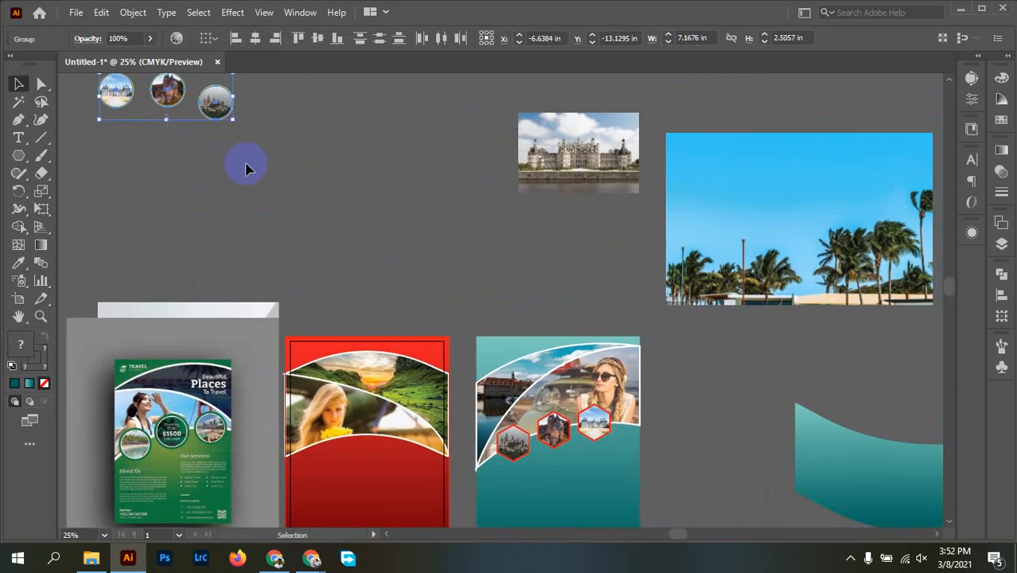
left_click_drag(211, 112, 514, 477)
key("ctrl+1")
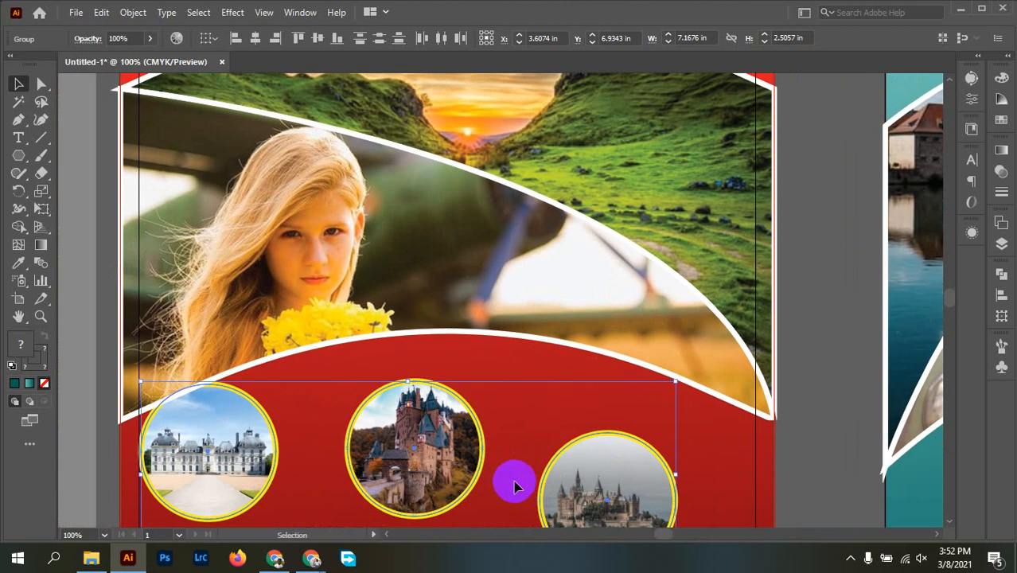
Shift the white castle circle inward, bring all three circles to the front, and move them up onto the red flyer's curve.
left_click(77, 295)
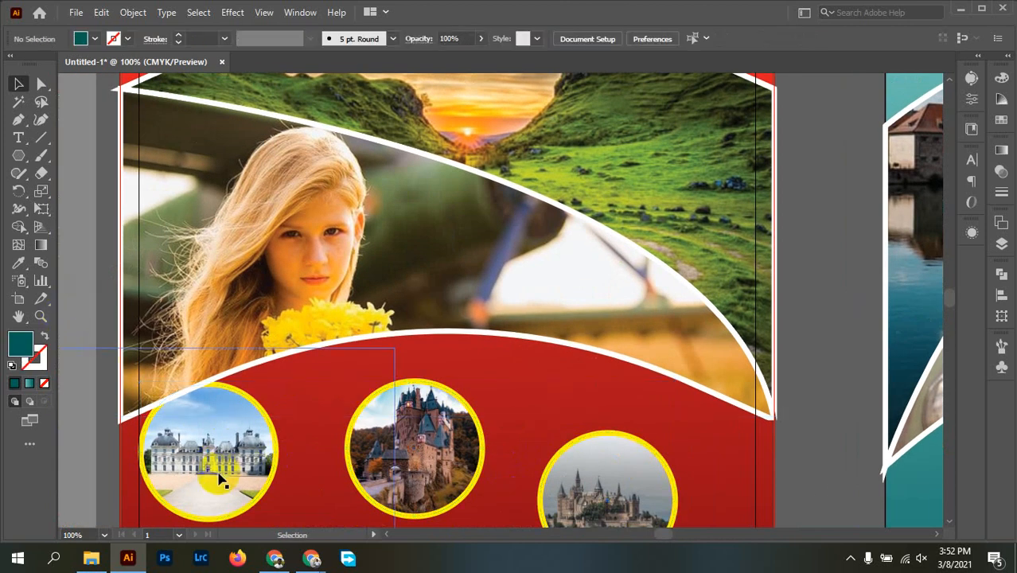
mouse_move(214, 477)
left_mouse_down()
mouse_move(234, 410)
mouse_move(229, 470)
left_mouse_up()
left_click(386, 510, "shift")
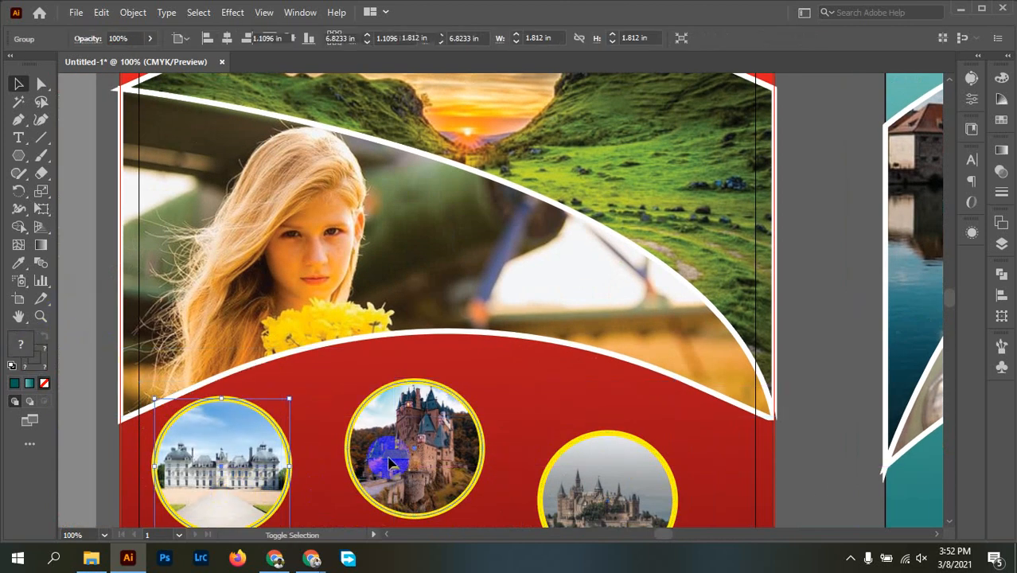
left_click(636, 503, "shift")
right_click(586, 454)
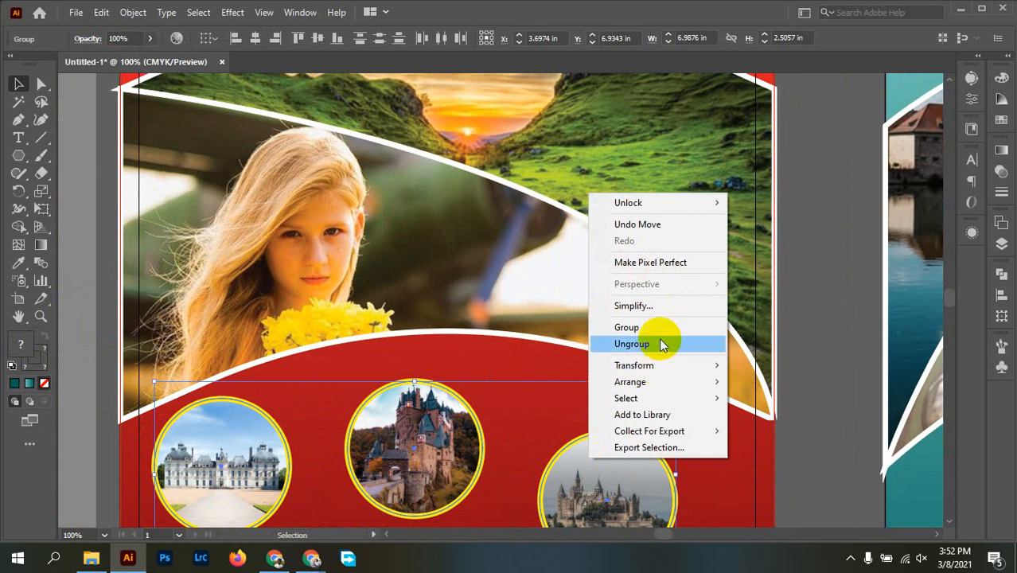
mouse_move(672, 394)
left_click(720, 381)
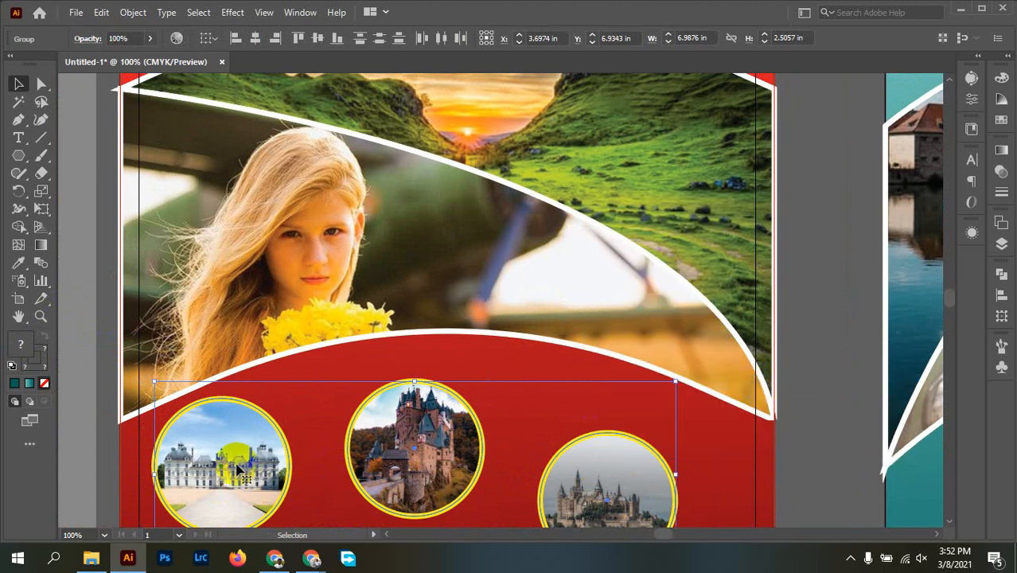
left_click_drag(231, 463, 231, 383)
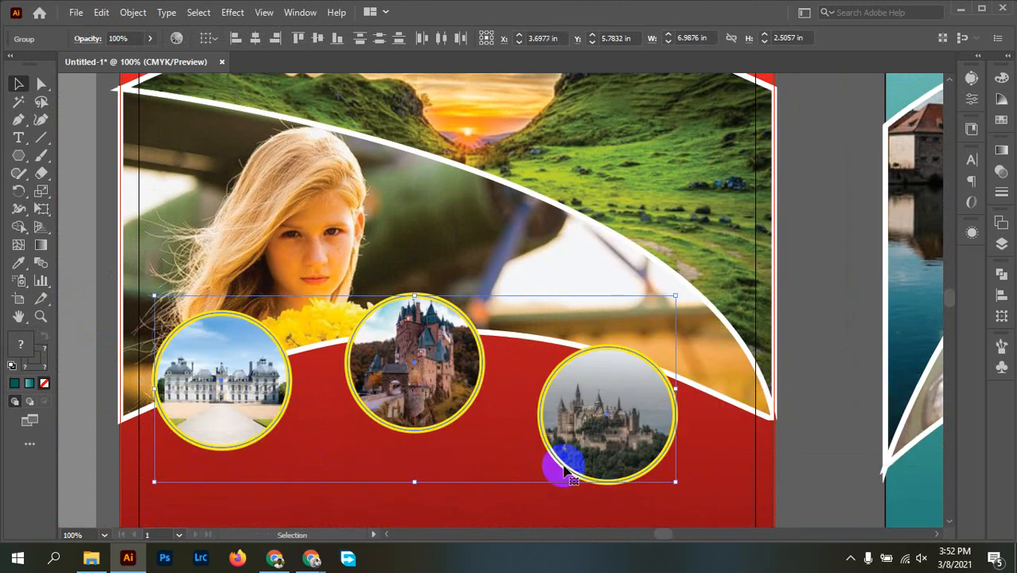
Reposition each castle circle individually so the three follow the white curve across the red flyer.
left_click(789, 452)
mouse_move(575, 442)
left_mouse_down()
mouse_move(576, 419)
mouse_move(576, 442)
left_mouse_up()
mouse_move(428, 393)
left_mouse_down()
mouse_move(452, 366)
mouse_move(430, 392)
left_mouse_up()
mouse_move(244, 412)
left_mouse_down()
mouse_move(257, 407)
mouse_move(243, 413)
left_mouse_up()
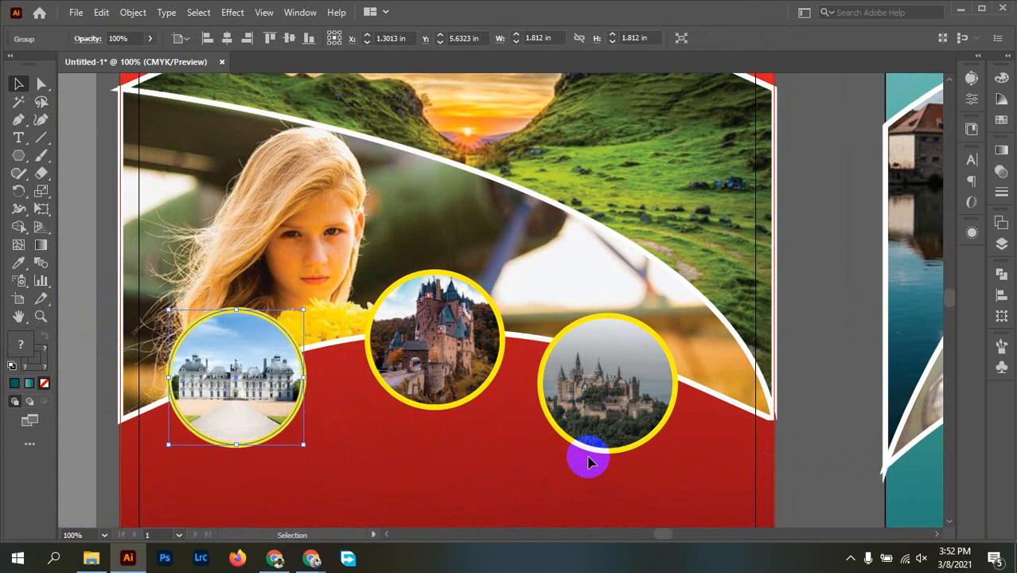
left_click_drag(612, 420, 630, 402)
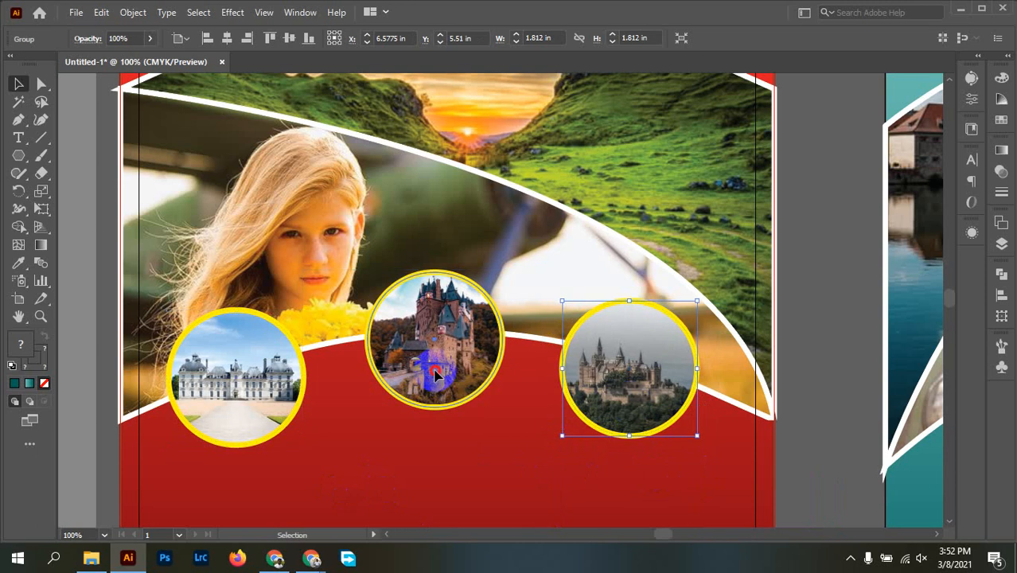
left_click_drag(435, 374, 431, 374)
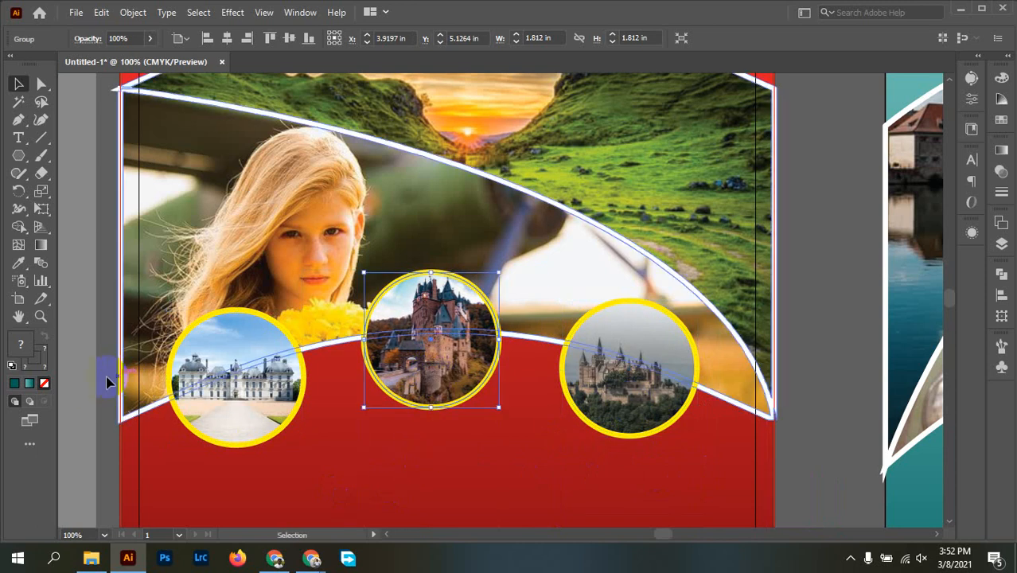
left_click(88, 384)
scroll(445, 350, "down", 3)
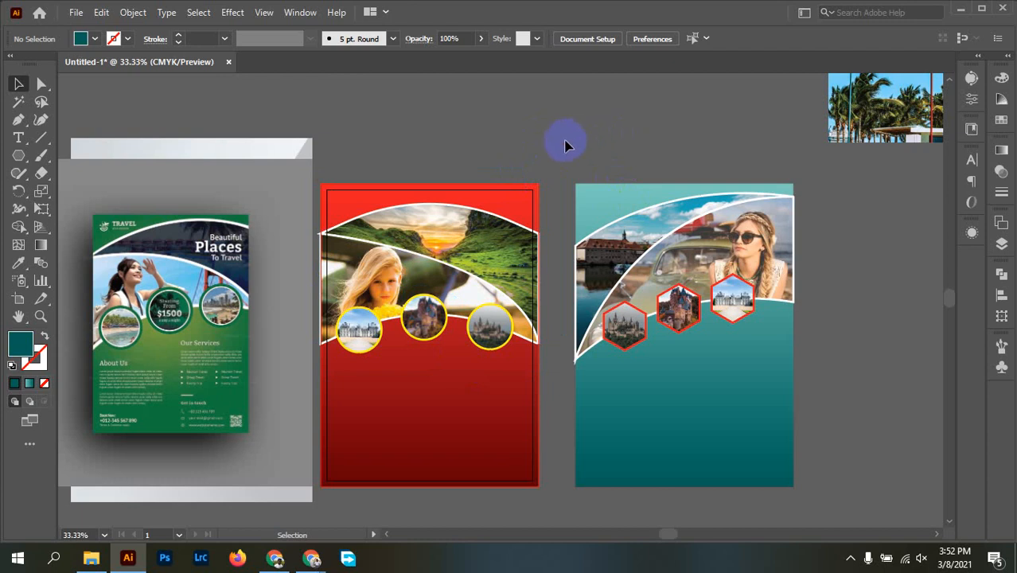
Delete the green travel flyer mockup and its grey backdrop beside the red flyer.
left_click_drag(565, 145, 525, 203)
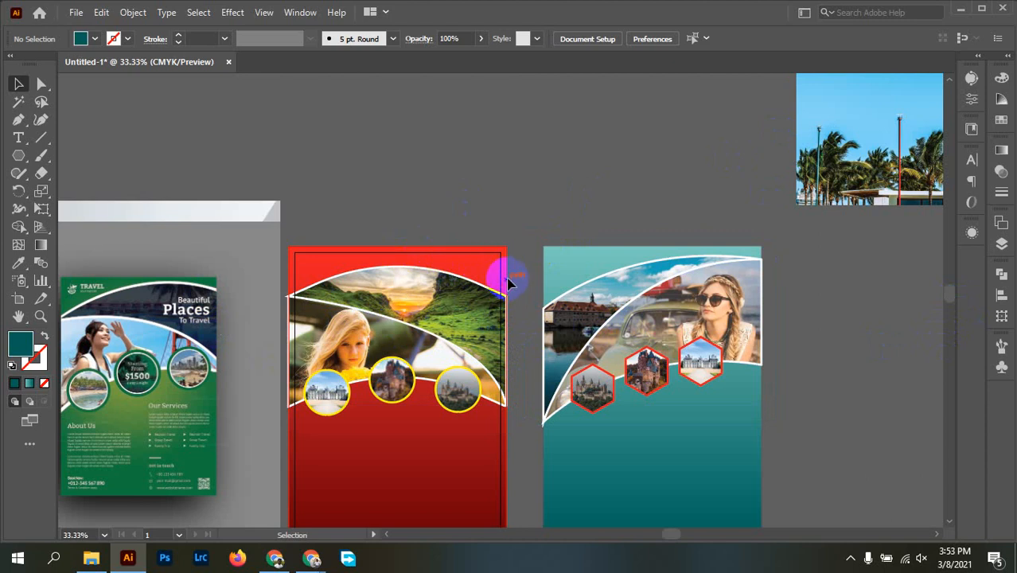
left_click_drag(785, 395, 858, 334)
scroll(464, 318, "down", 1)
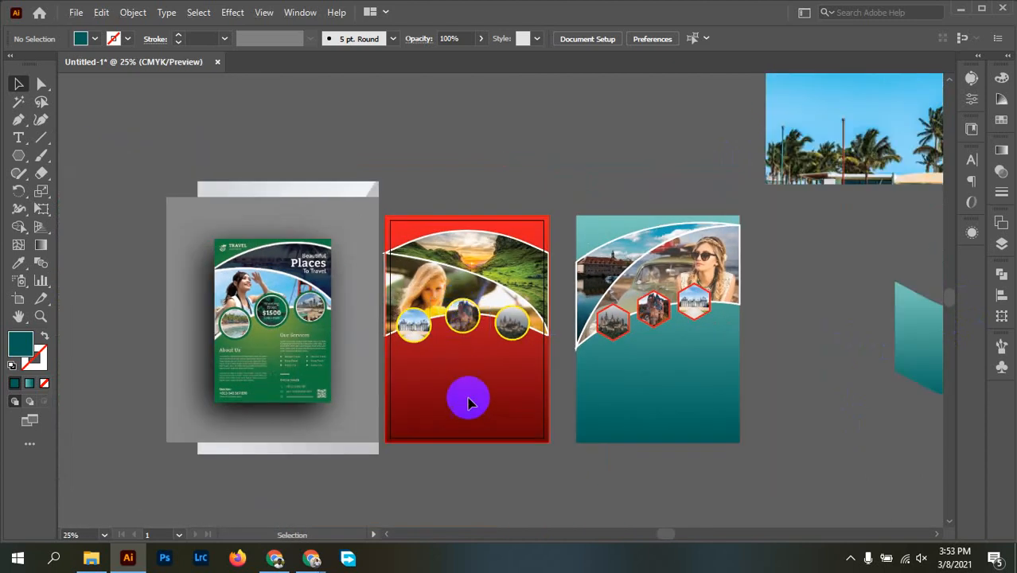
left_click_drag(686, 417, 723, 429)
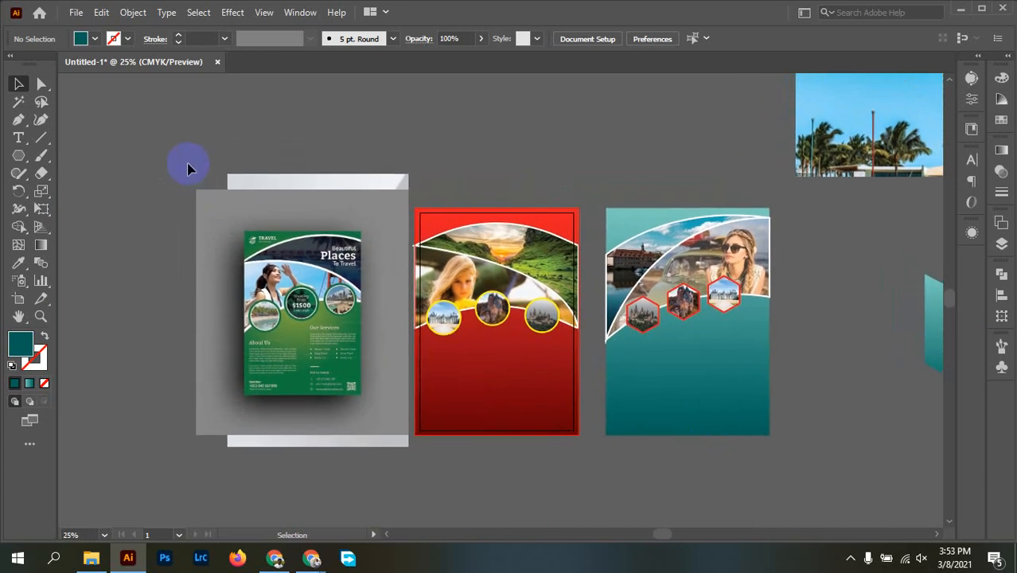
left_click(198, 182)
left_click(163, 143)
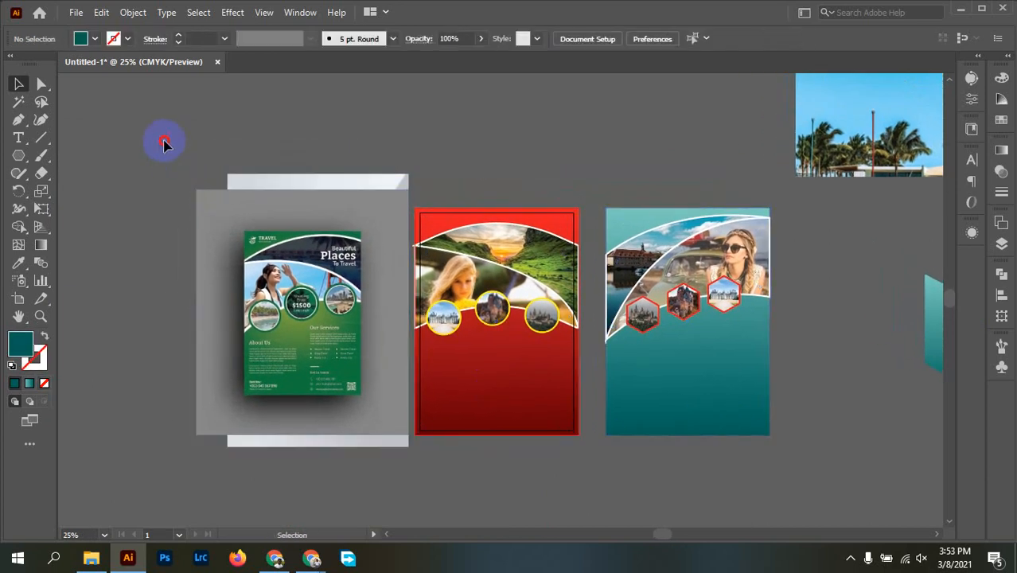
left_click(326, 417)
key("Delete")
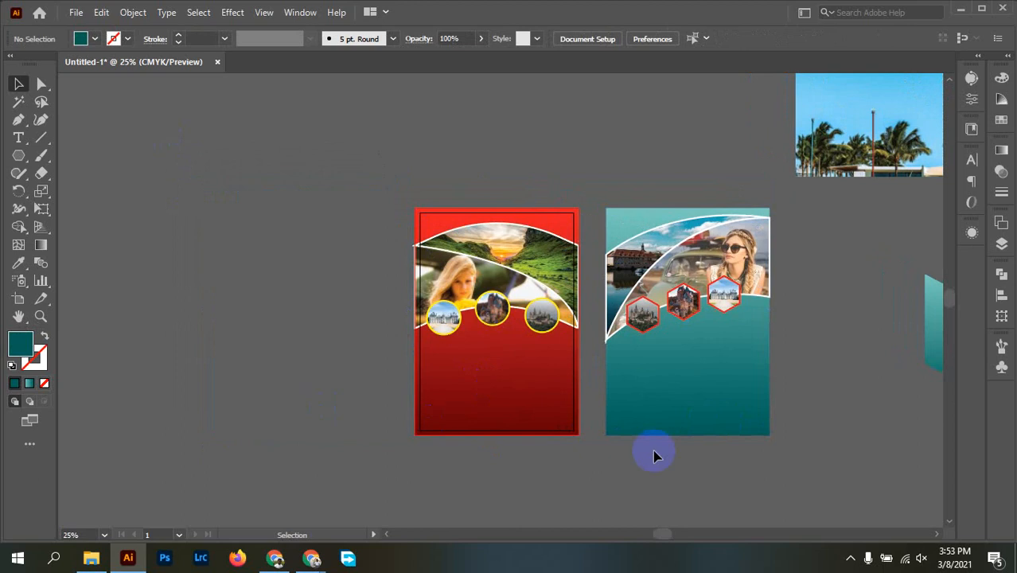
Delete the leftover castle and palm beach photos and the spare teal curved shape outside the flyers.
scroll(520, 367, "up", 1)
left_click_drag(785, 370, 479, 497)
left_click_drag(715, 411, 535, 445)
scroll(629, 398, "down", 2)
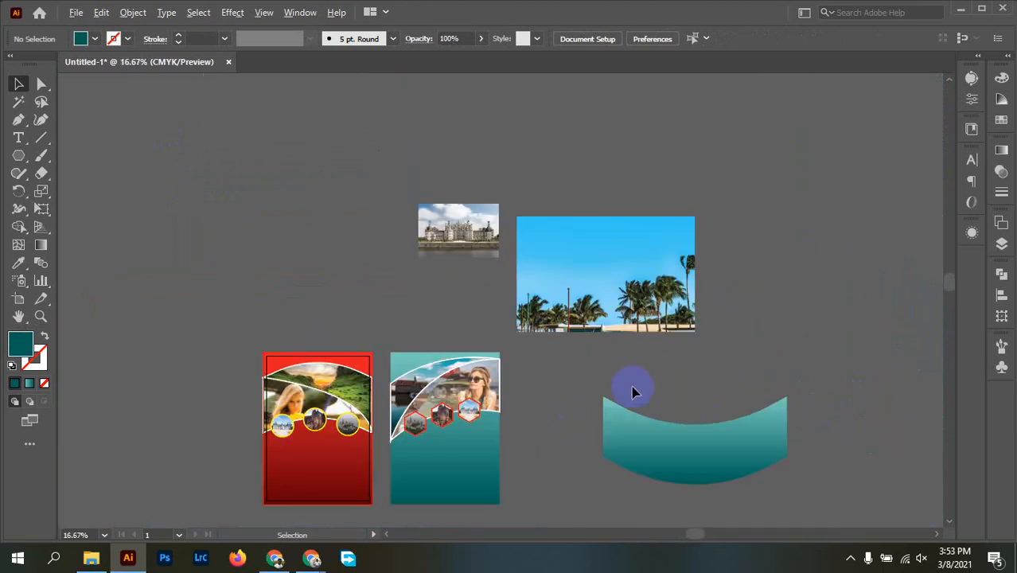
left_click_drag(412, 172, 707, 331)
key("Delete")
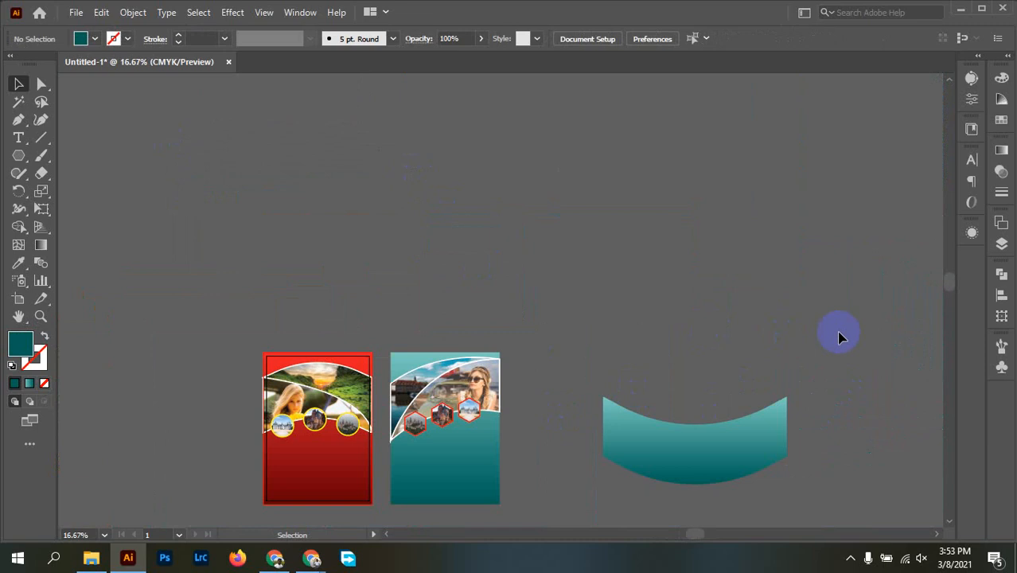
left_click(727, 476)
key("Delete")
Move the complete teal flyer artwork farther right to widen its gap from the red flyer.
left_click_drag(541, 441, 612, 378)
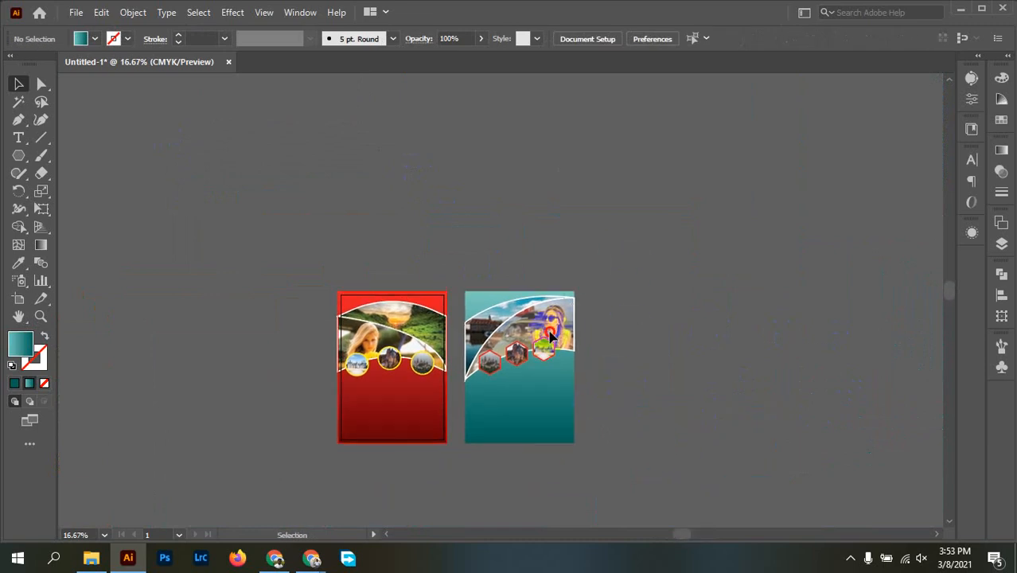
left_click_drag(538, 399, 643, 381)
left_click(742, 368)
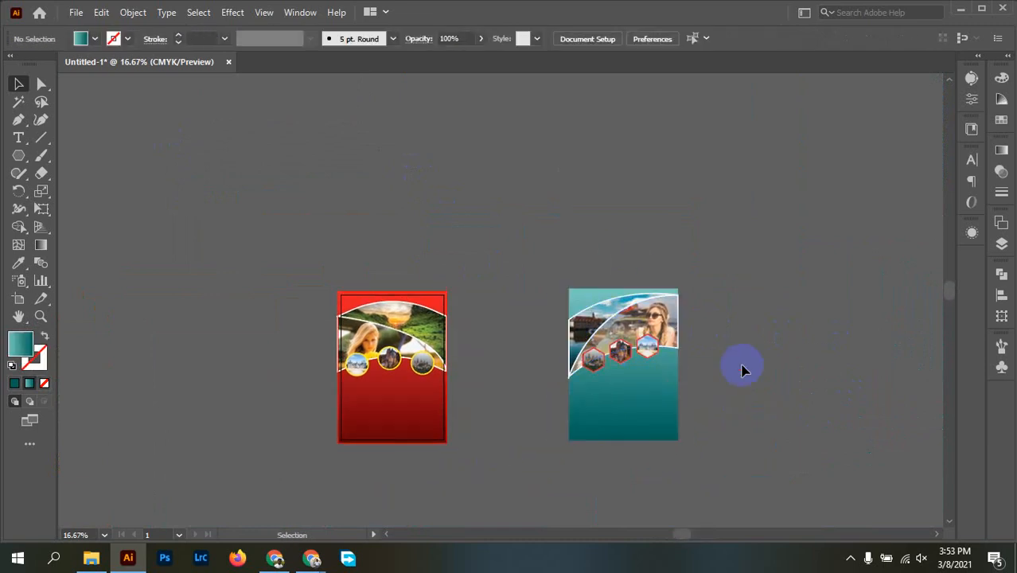
Create a second artboard fitted to the teal flyer's background rectangle.
scroll(691, 352, "up", 2)
left_click(613, 427)
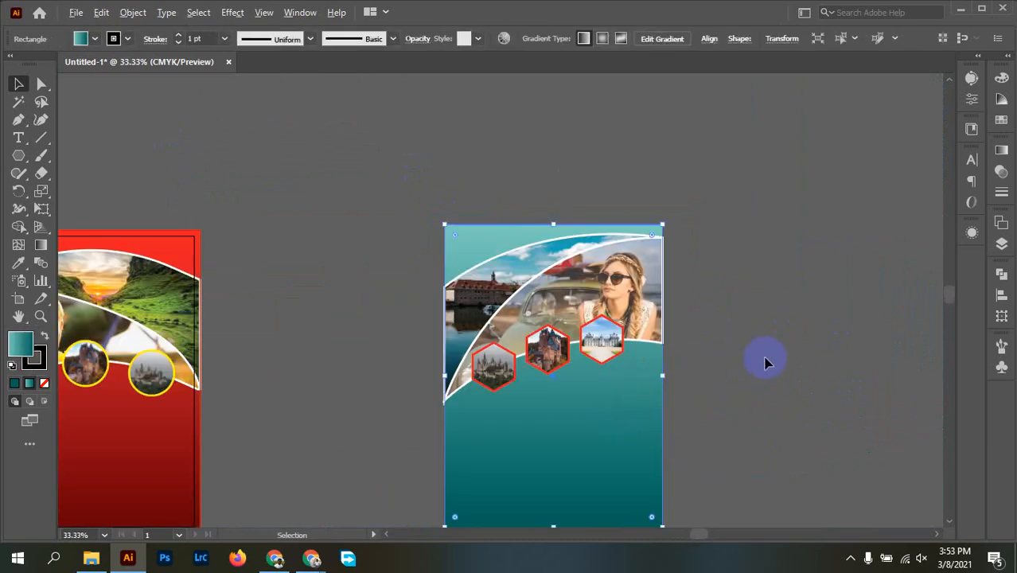
scroll(765, 362, "down", 1)
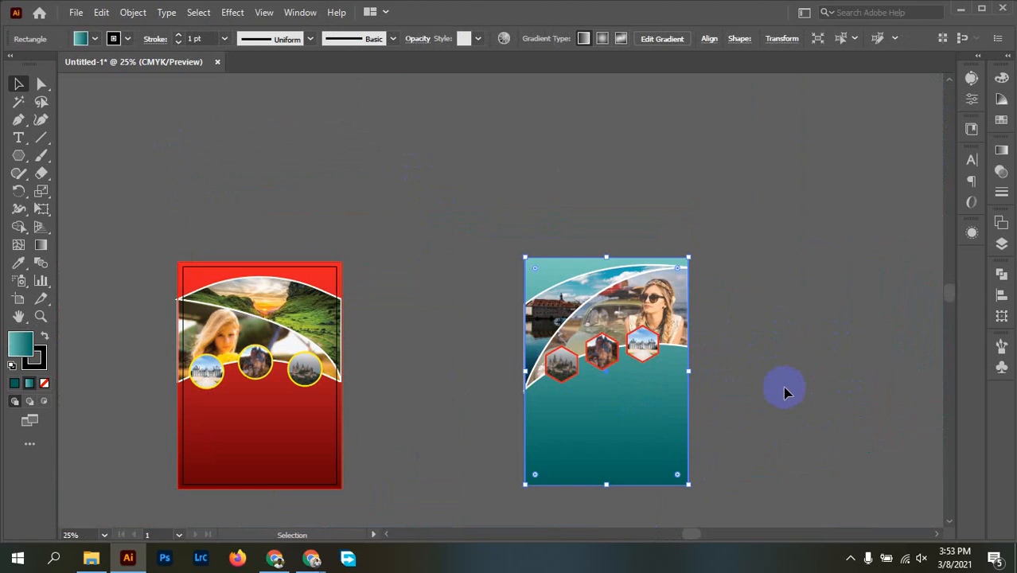
left_click(16, 305)
left_click(625, 436)
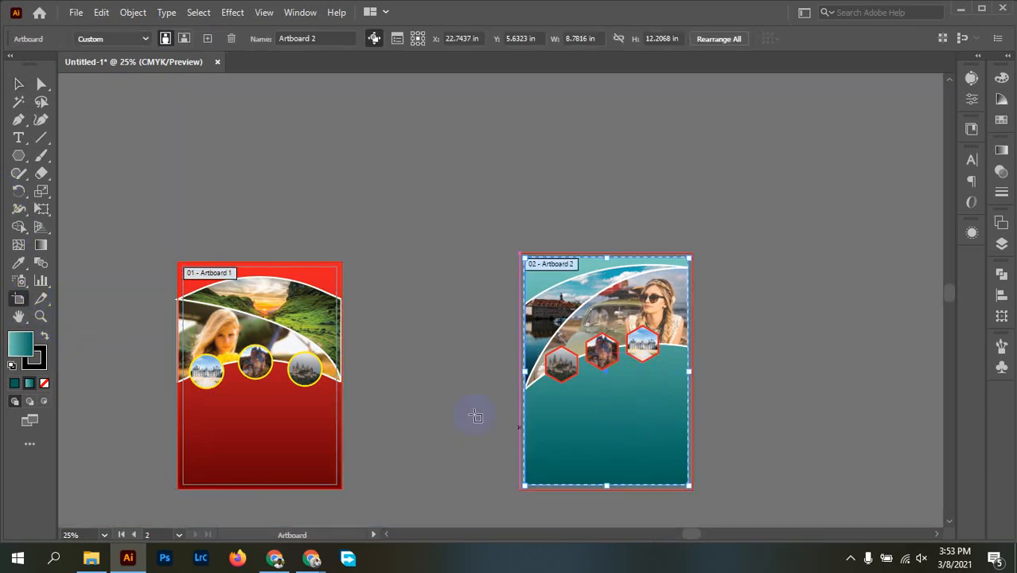
left_click(18, 85)
left_click(768, 364)
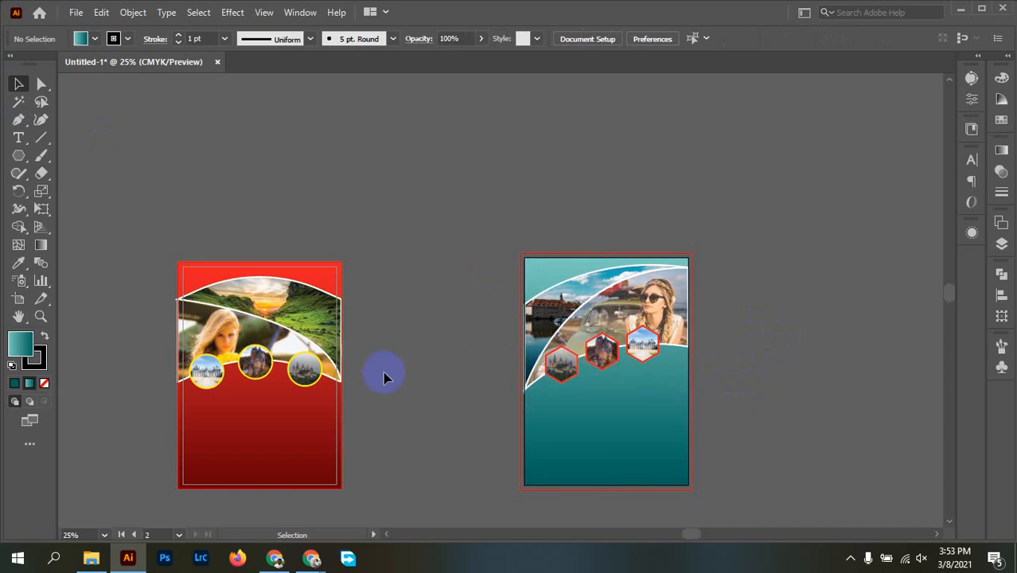
left_click(249, 435)
left_click(641, 443)
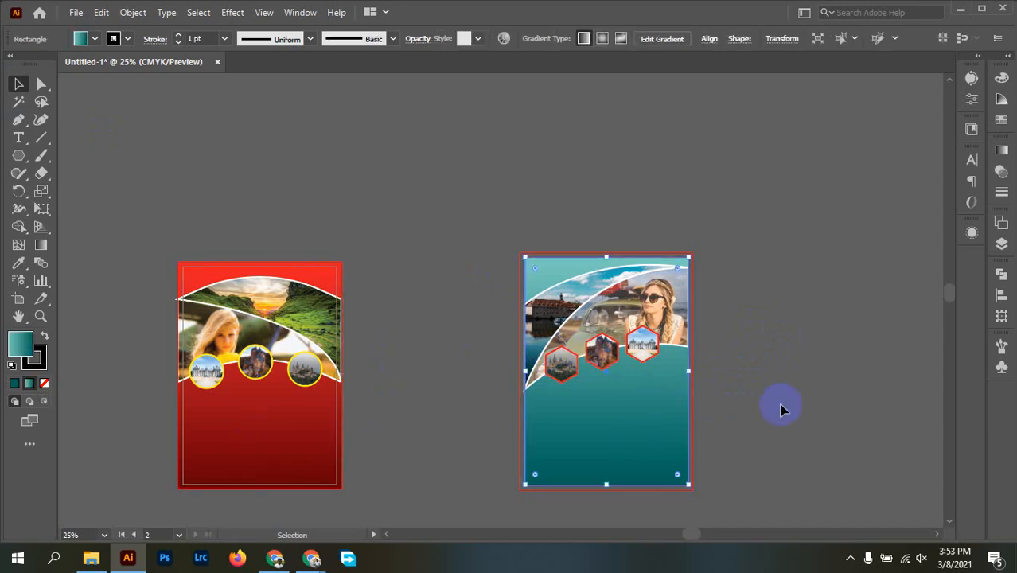
left_click(788, 390)
scroll(689, 354, "up", 3)
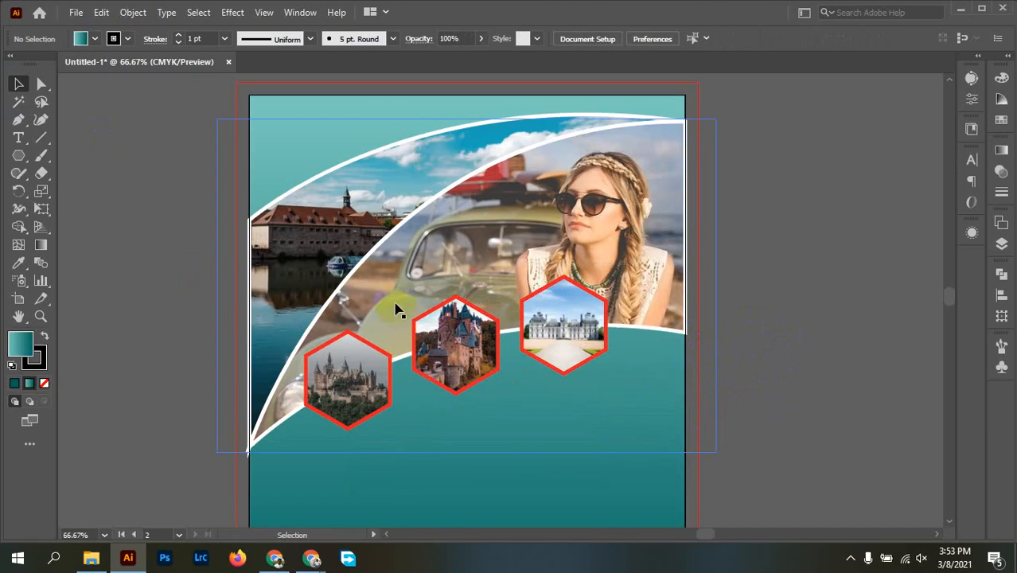
scroll(725, 257, "down", 2)
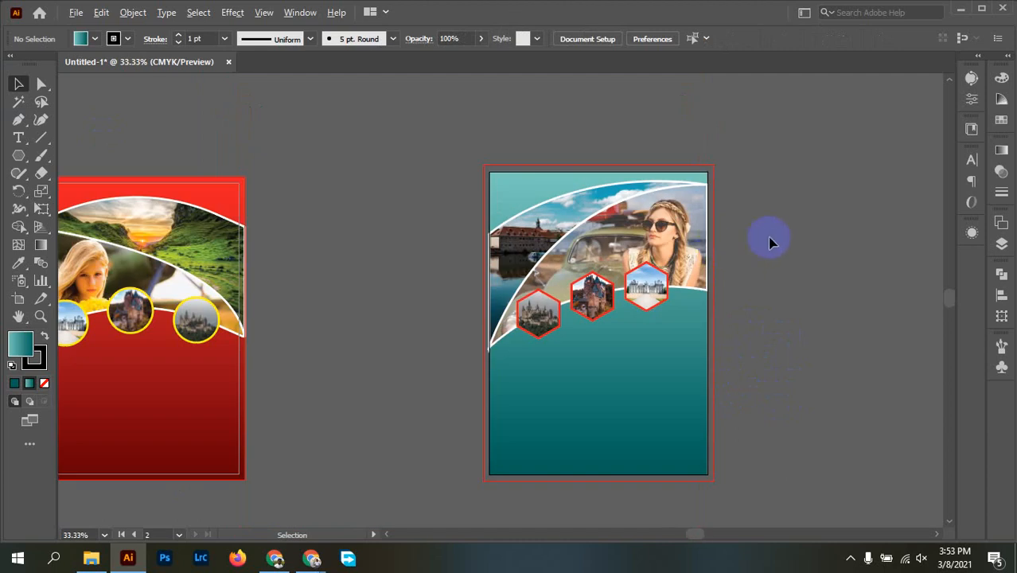
Remove the stroke from the teal flyer's gradient background rectangle.
scroll(485, 153, "up", 1)
scroll(486, 153, "up", 3)
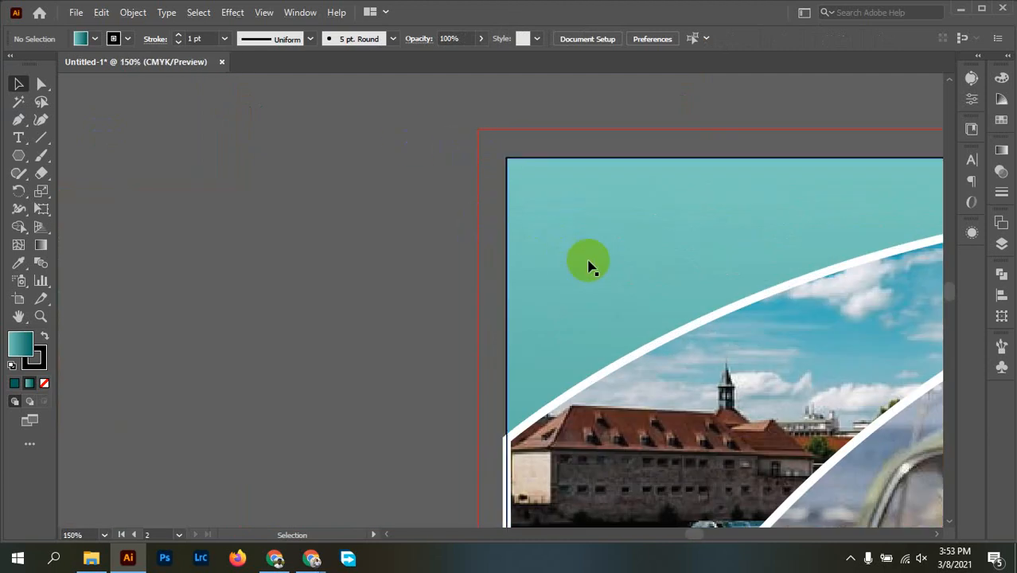
left_click_drag(589, 266, 428, 290)
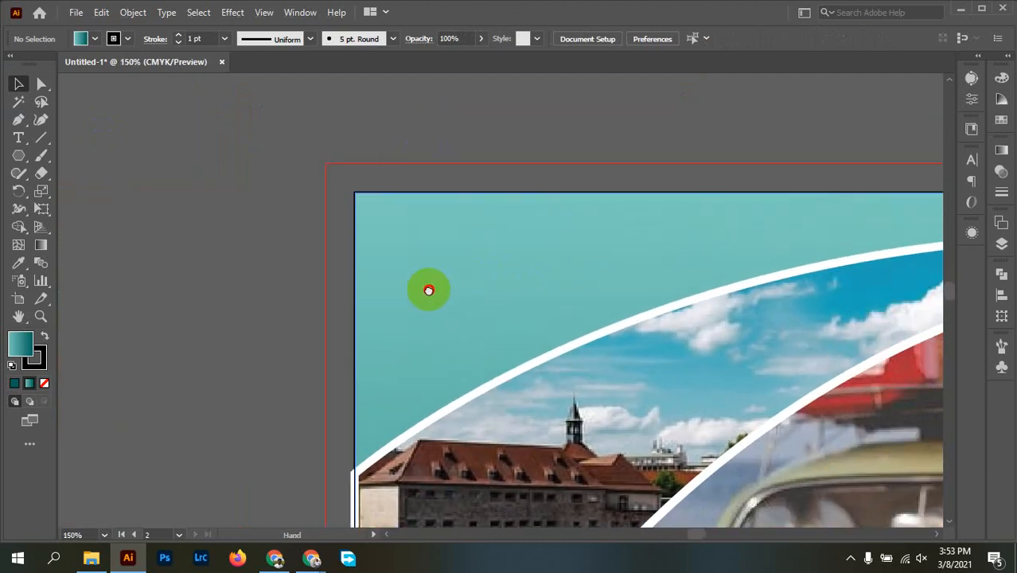
left_click(427, 245)
left_click(120, 39)
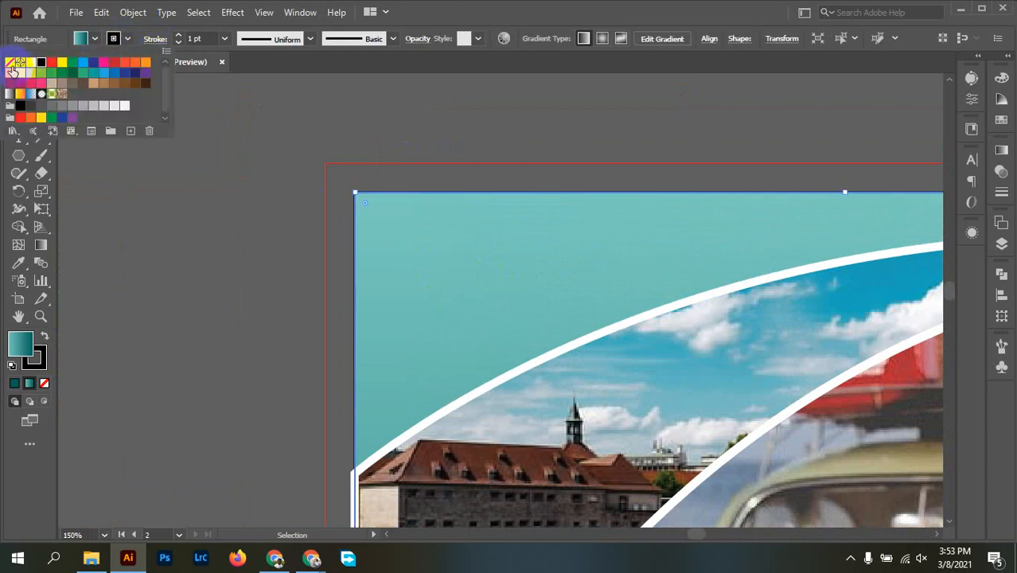
left_click(9, 63)
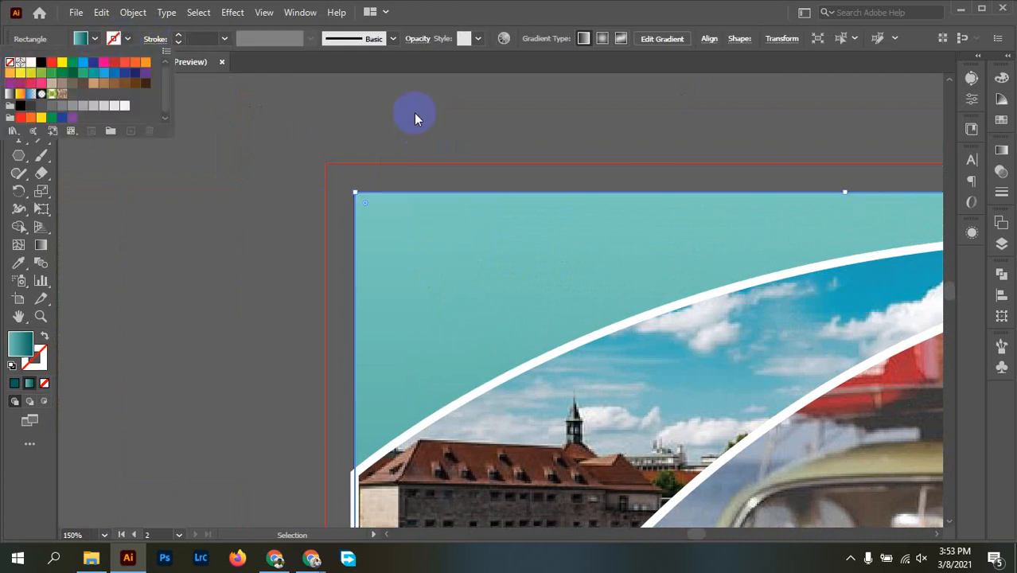
left_click(502, 136)
Examine the white curved borders where they meet the teal flyer's side edges.
scroll(502, 134, "down", 3)
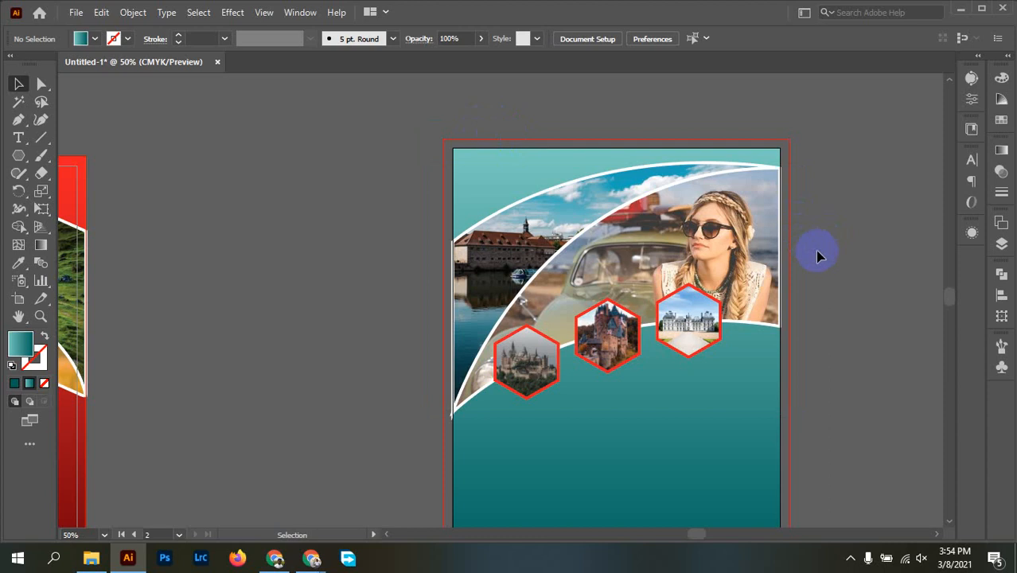
scroll(820, 255, "down", 2)
left_click(623, 406)
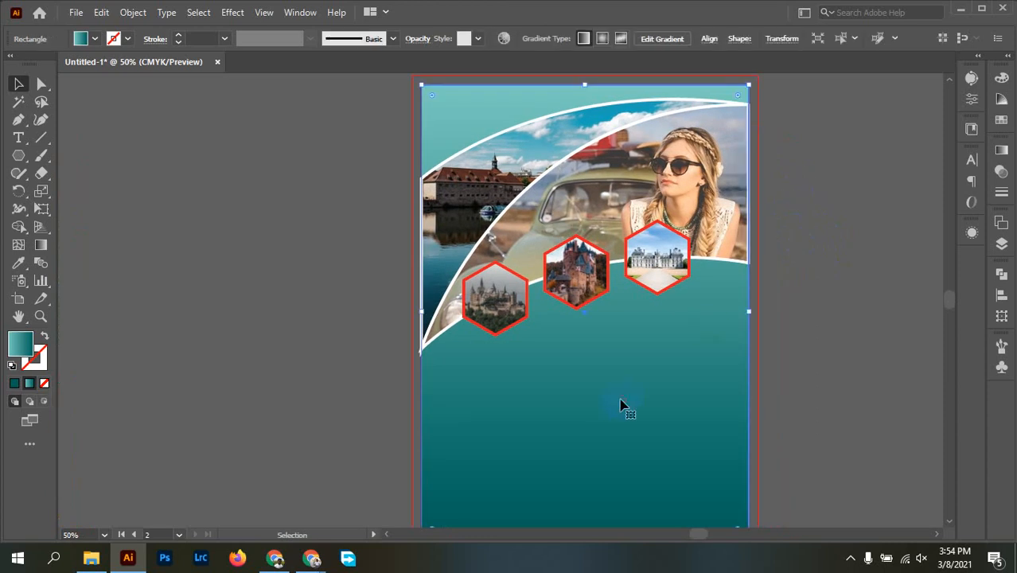
left_click(850, 298)
scroll(466, 179, "up", 4)
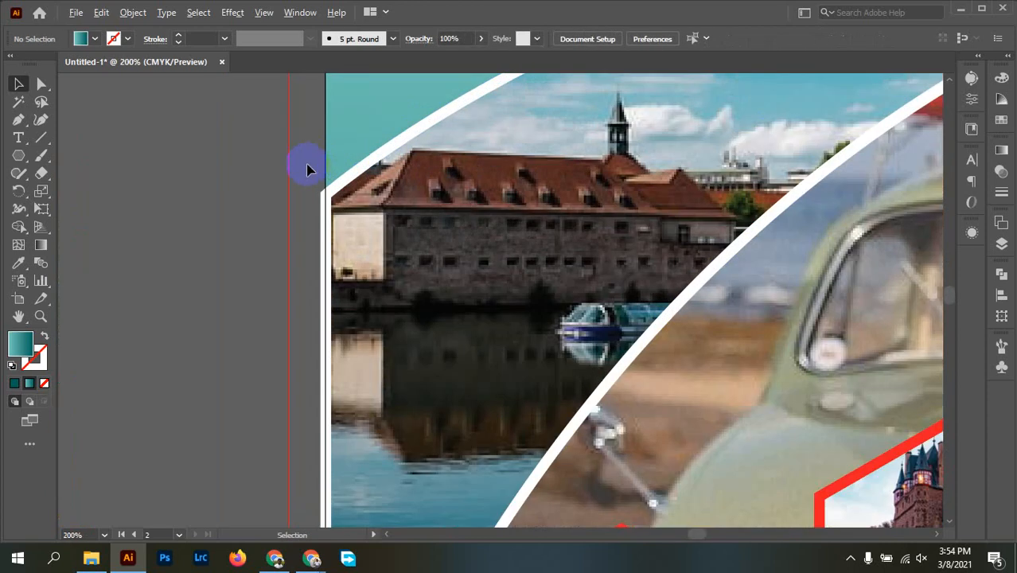
scroll(291, 175, "down", 4)
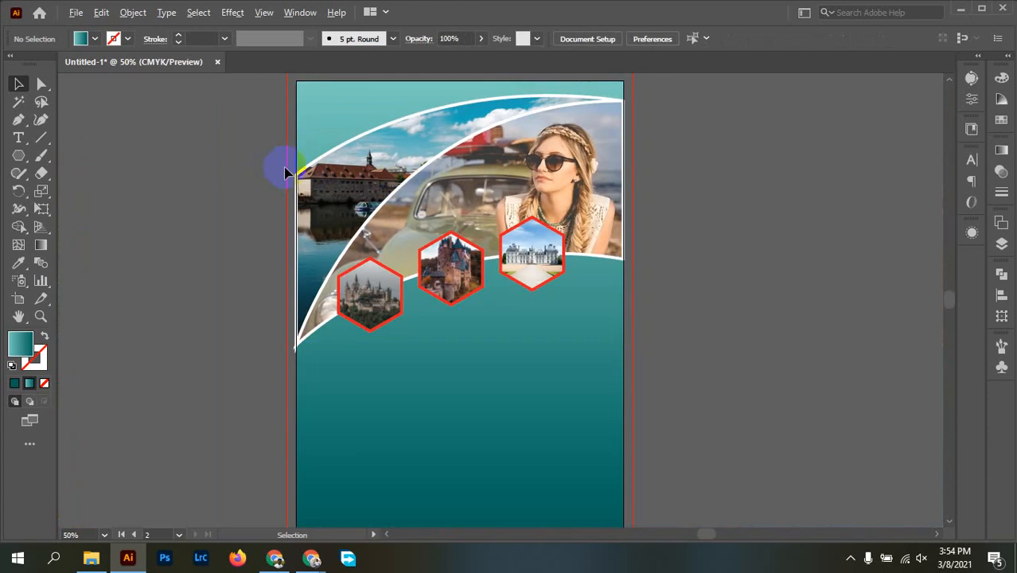
left_click(474, 189)
right_click(649, 189)
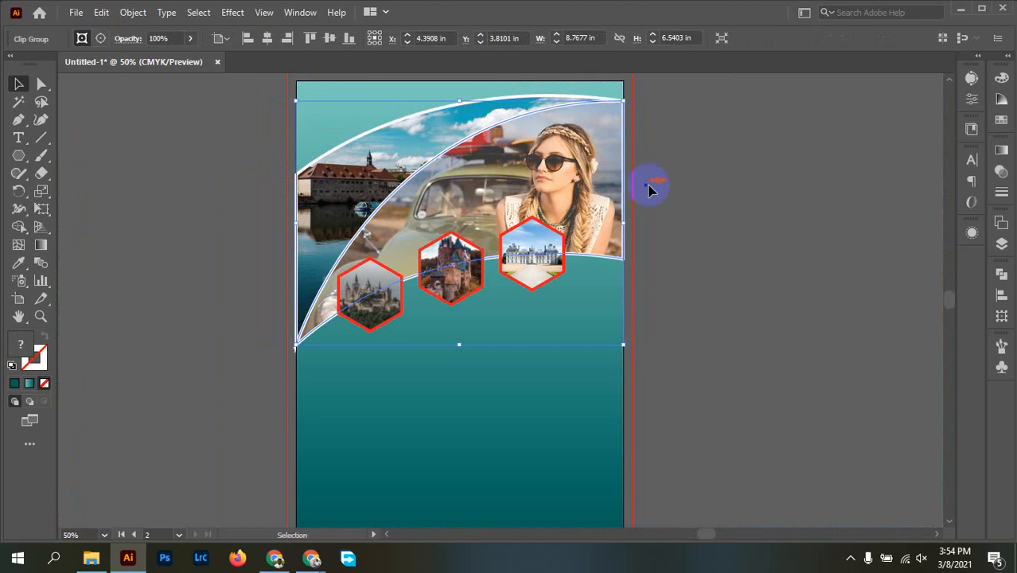
left_click(702, 191)
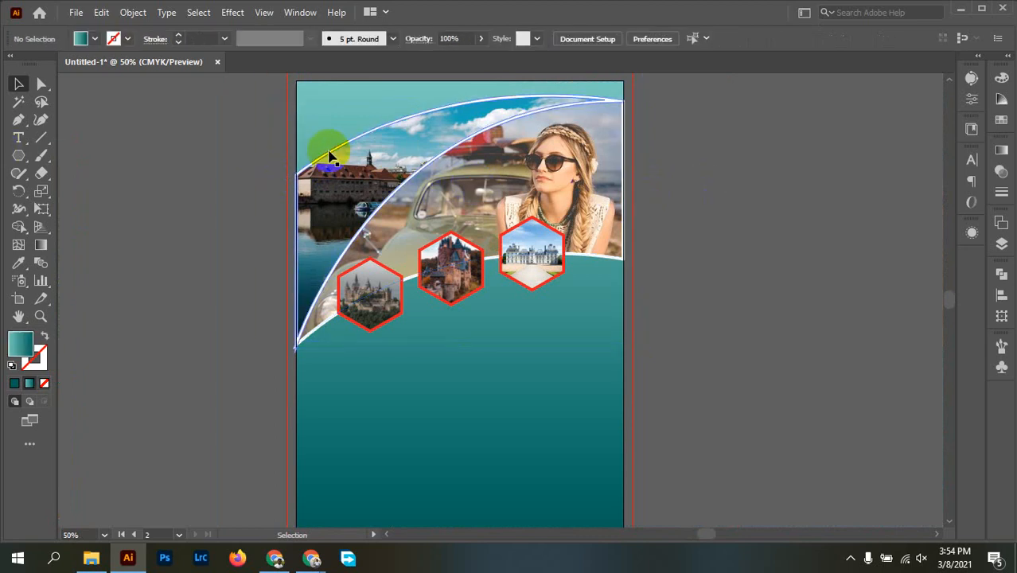
Draw a straight vertical Pen path about 10.1 in long along the teal flyer's left edge, crossing the ends of the white borders.
left_click(327, 154)
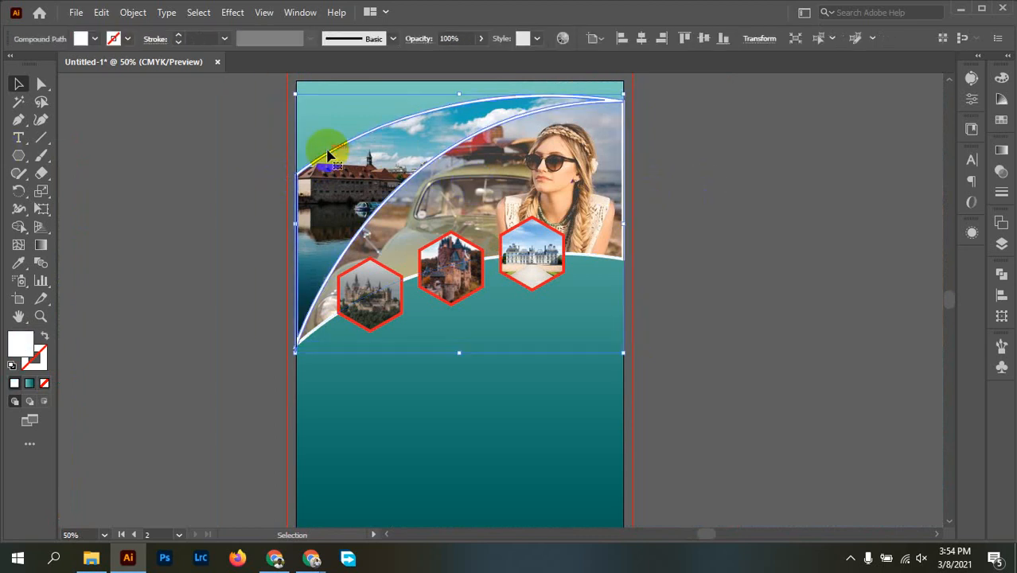
left_click(18, 124)
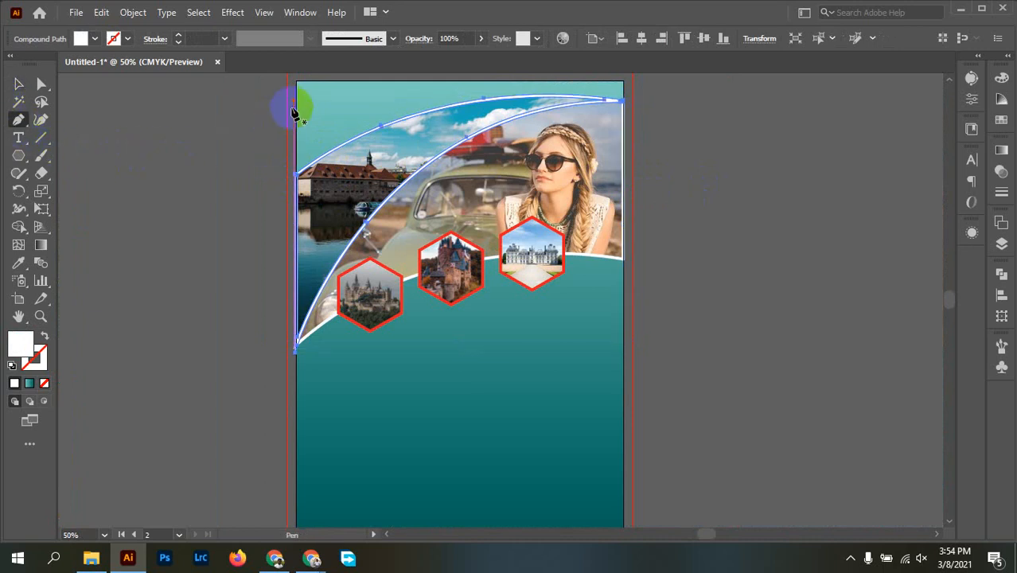
left_click(297, 101)
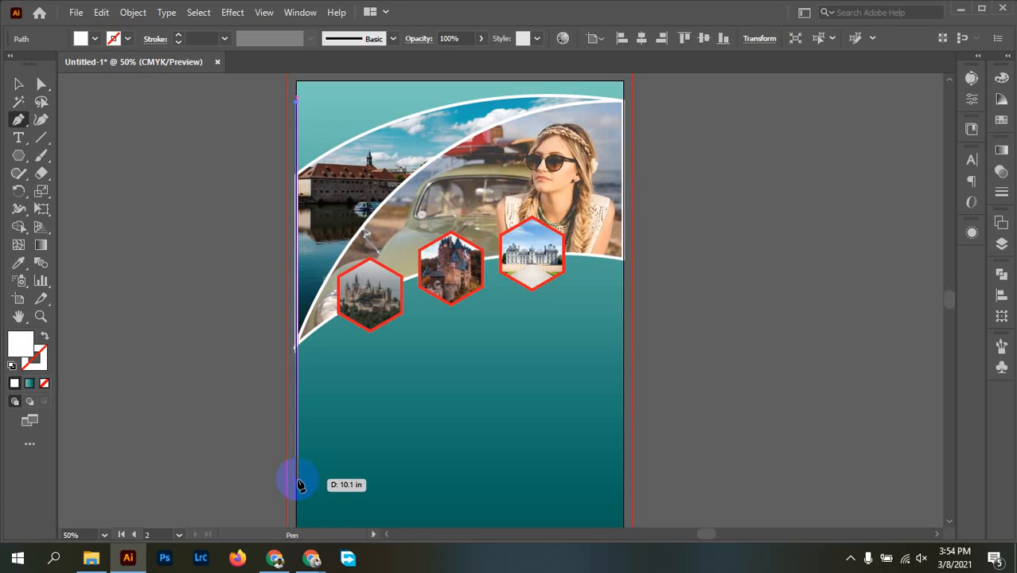
left_click(297, 478)
key("v")
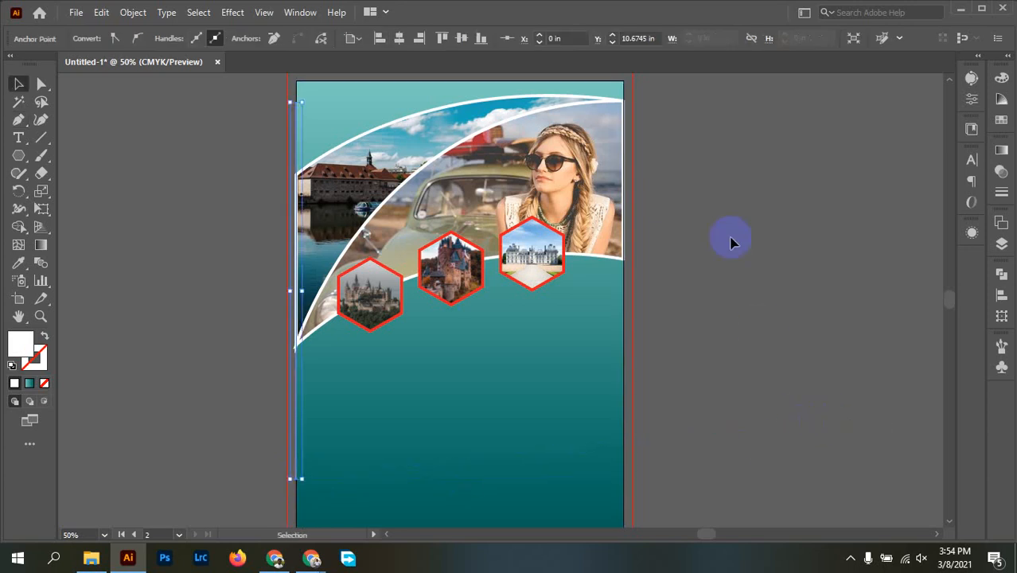
Draw a straight vertical Pen path along the teal flyer's right edge, from above the white borders to below them.
left_click(625, 92)
key("p")
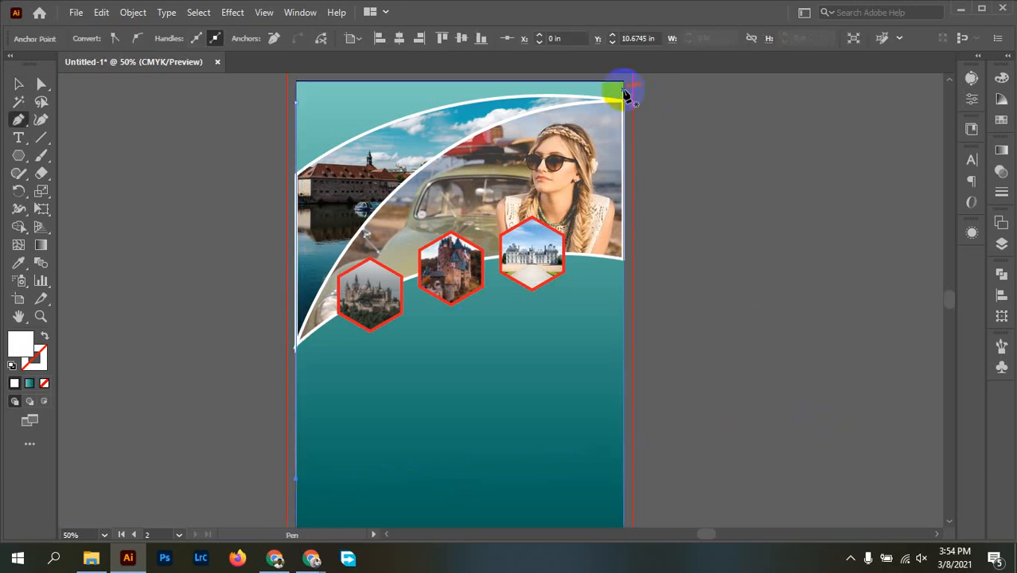
left_click(624, 90)
left_click(625, 396)
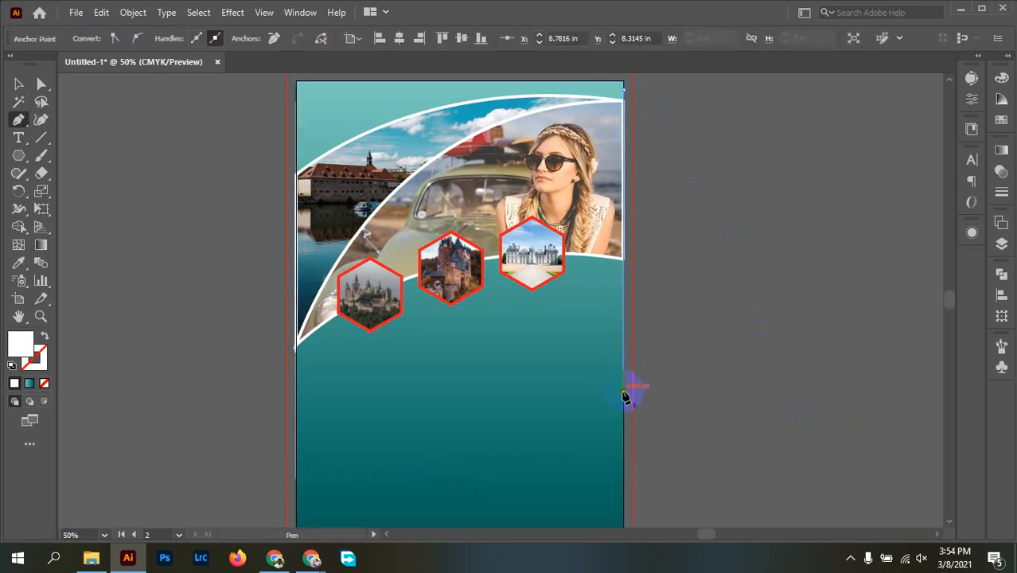
key("v")
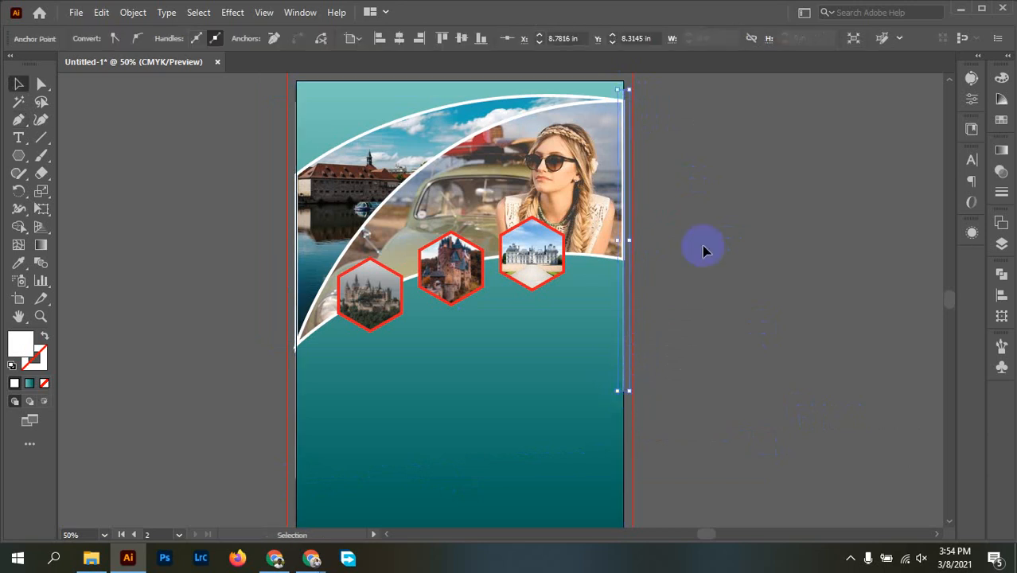
left_click(703, 252)
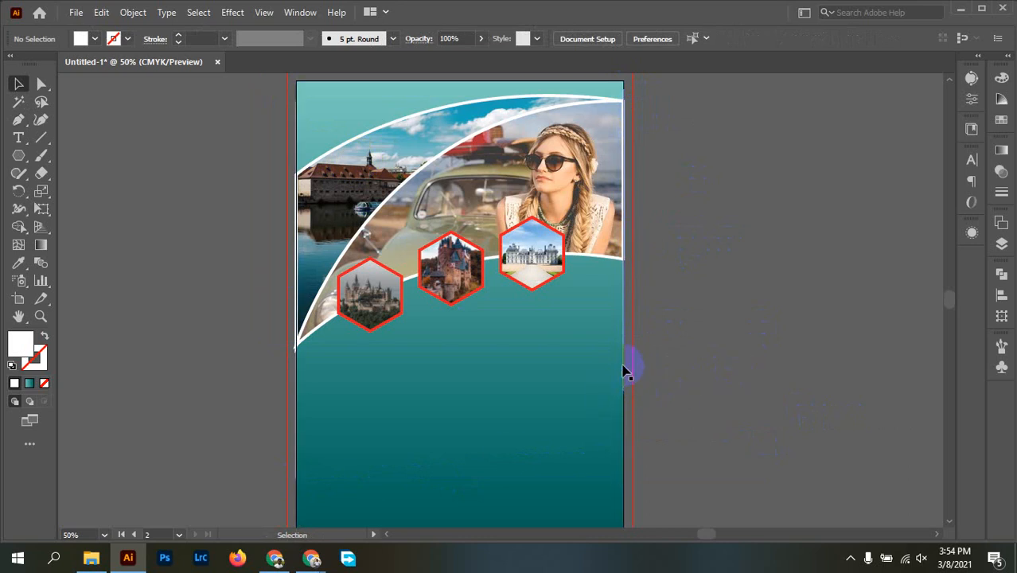
Lock the teal gradient background rectangle so the edge paths can be selected separately.
left_click(514, 461)
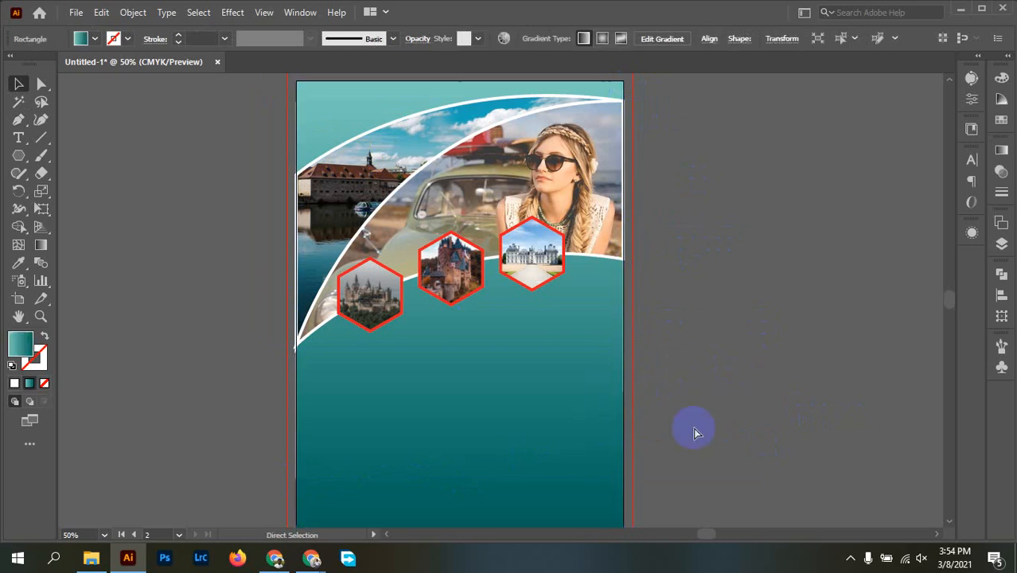
key("ctrl+2")
left_click_drag(637, 292, 601, 396)
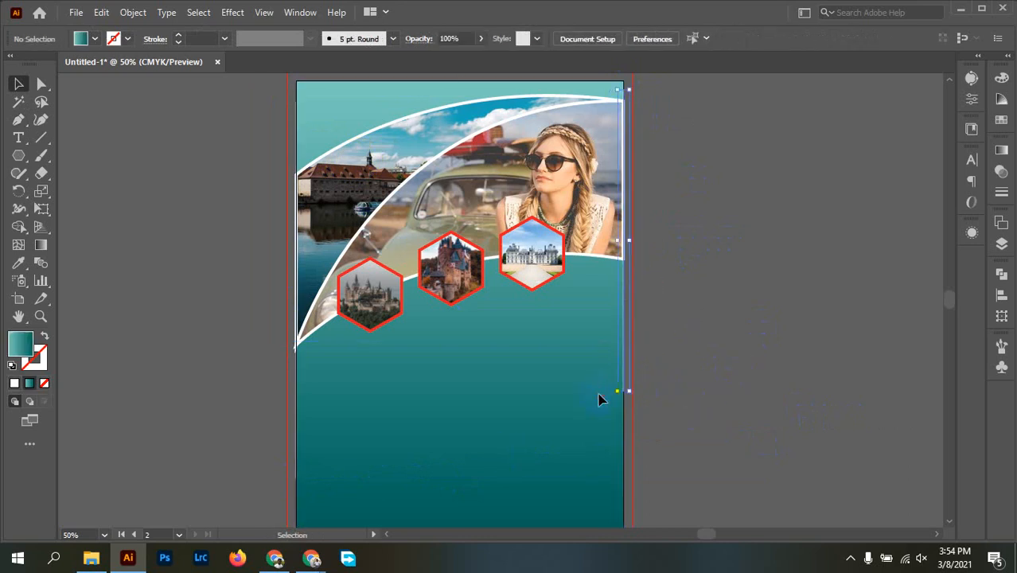
left_click(768, 301)
Move the clipped car and woman photo aside and undo the move.
left_click(502, 205)
key("a")
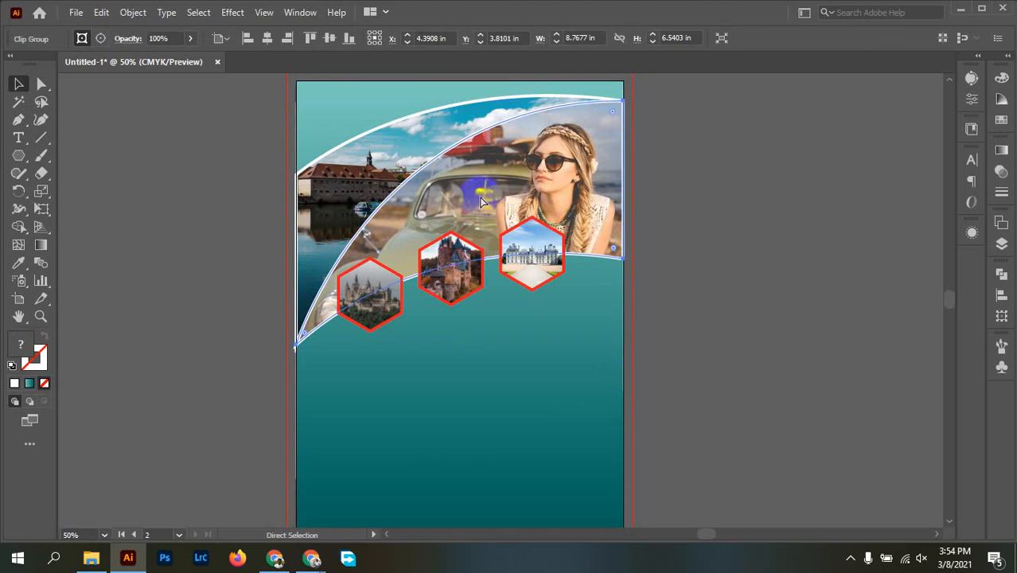
key("v")
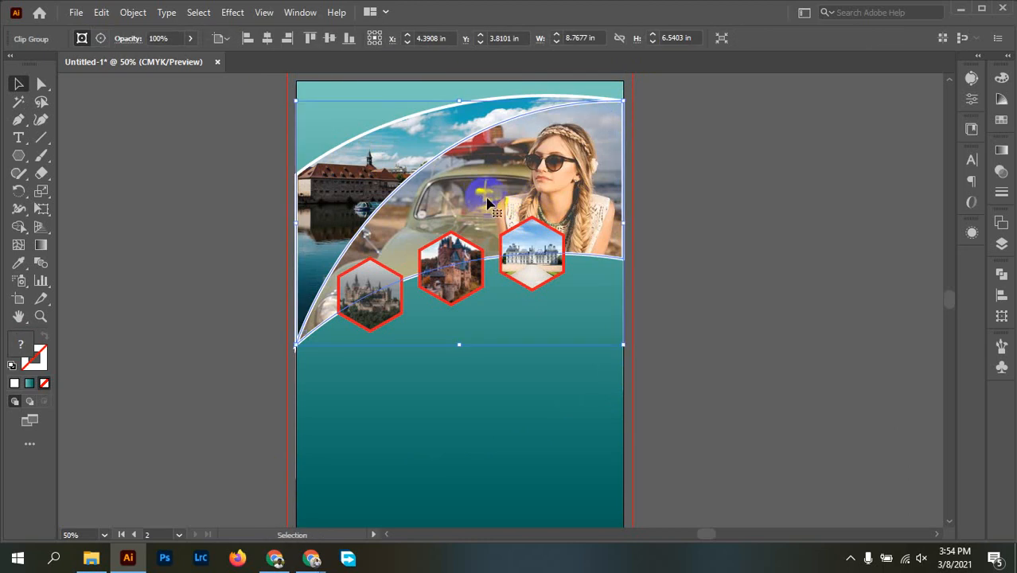
left_click_drag(489, 204, 628, 241)
key("ctrl+z")
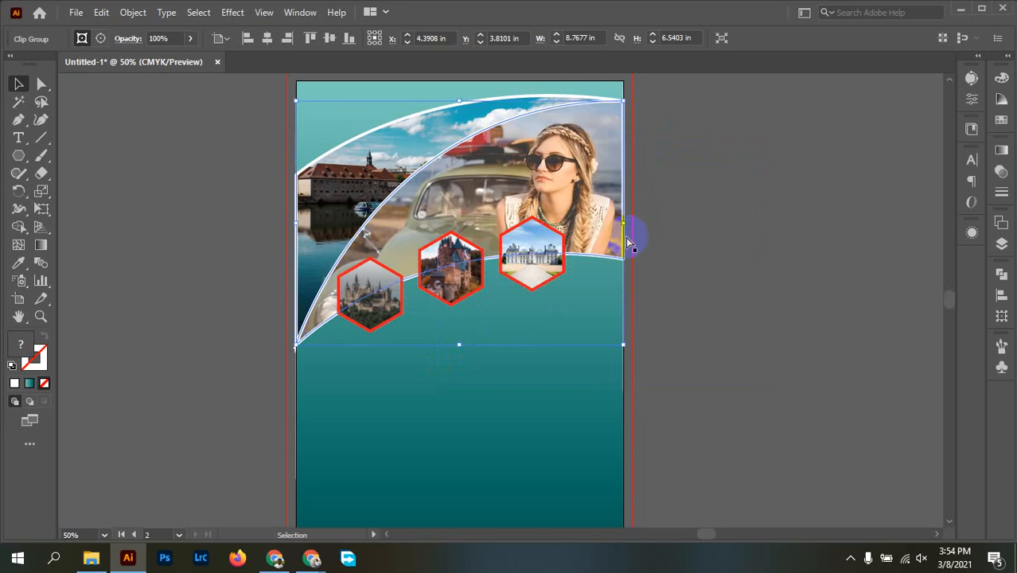
Move the white border of the harbour photo off the flyer and undo the move.
key("ctrl+shift+a")
key("a")
left_click(340, 191)
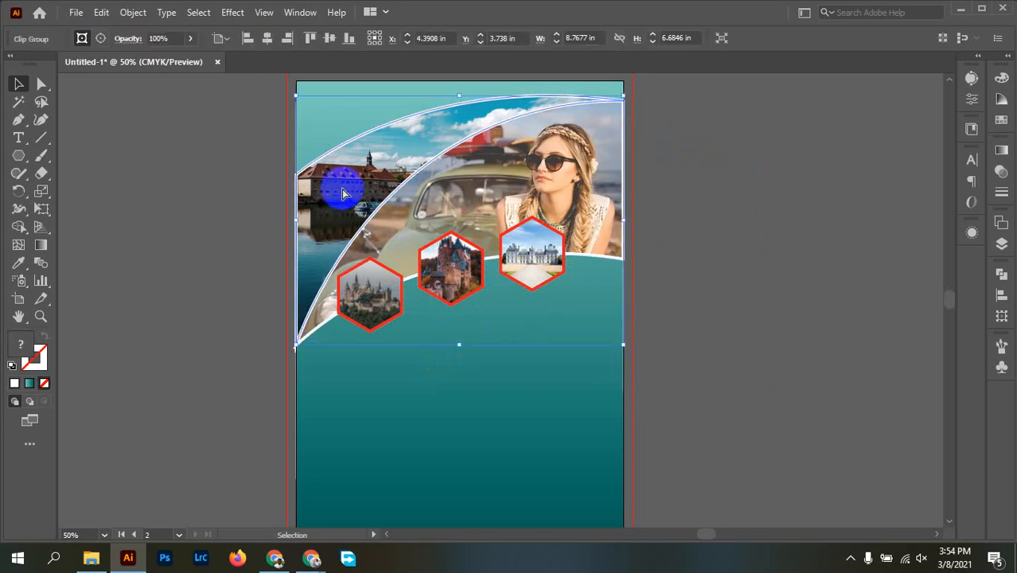
key("ctrl+shift+a")
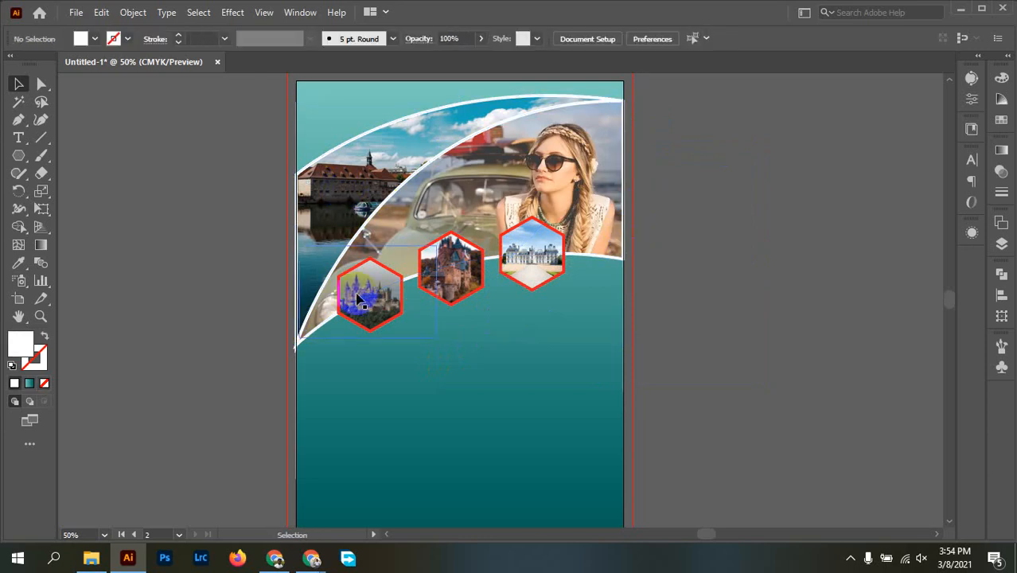
left_click_drag(303, 174, 705, 199)
key("ctrl+z")
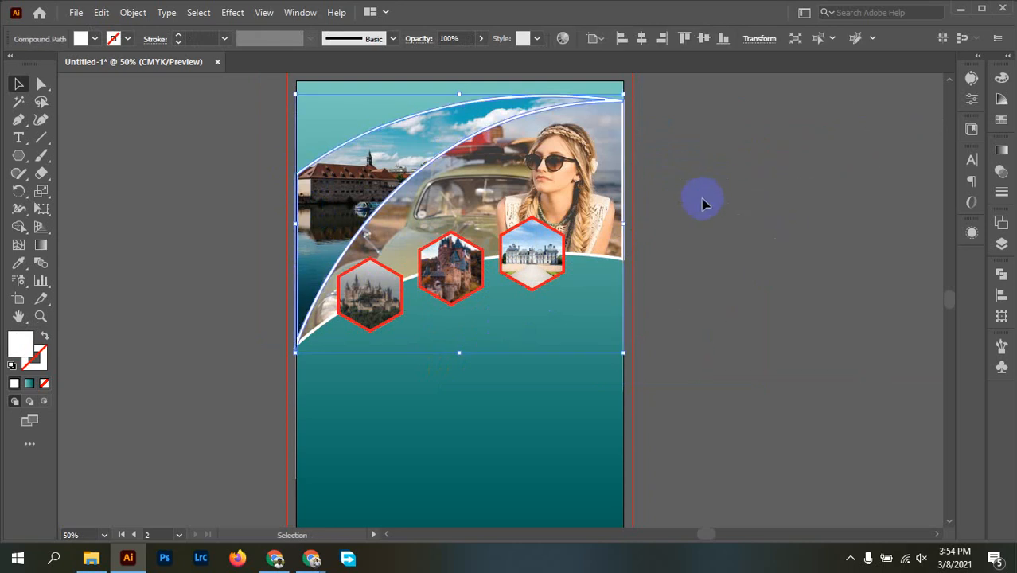
left_click(761, 253)
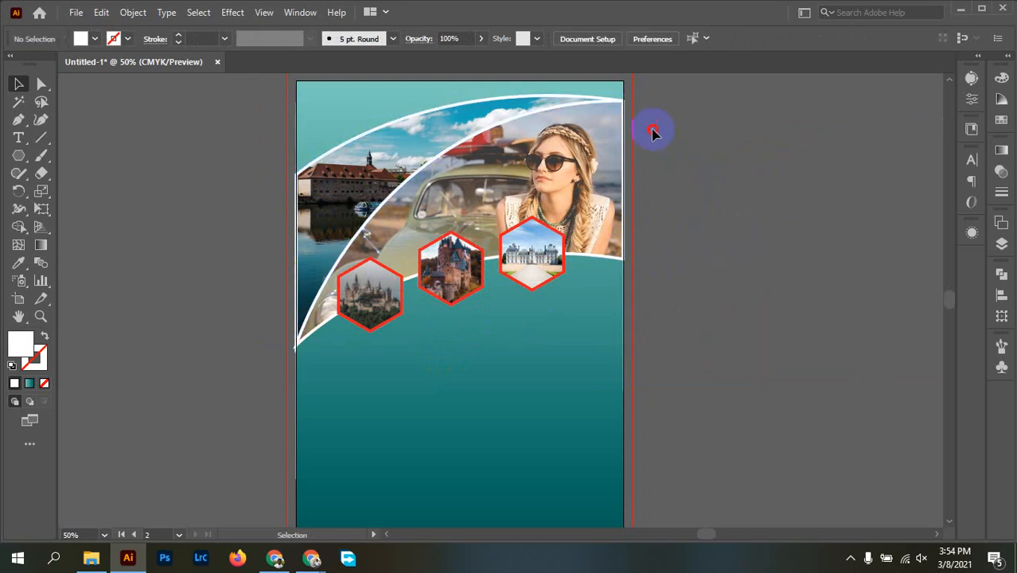
Divide the car photo's white border with the two vertical edge paths using Pathfinder and ungroup the pieces.
left_click(601, 356)
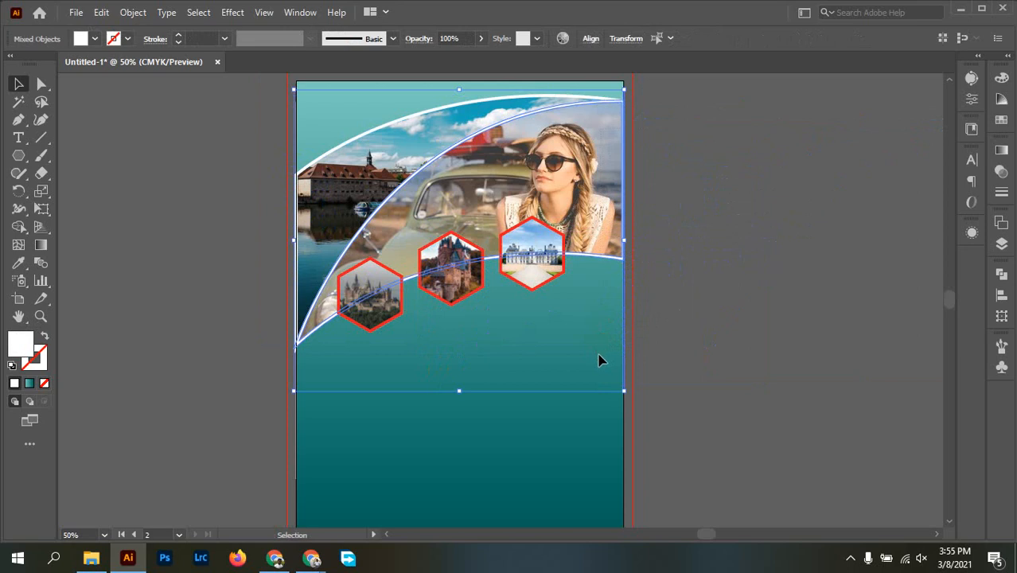
left_click(301, 134)
left_click(334, 141, "shift")
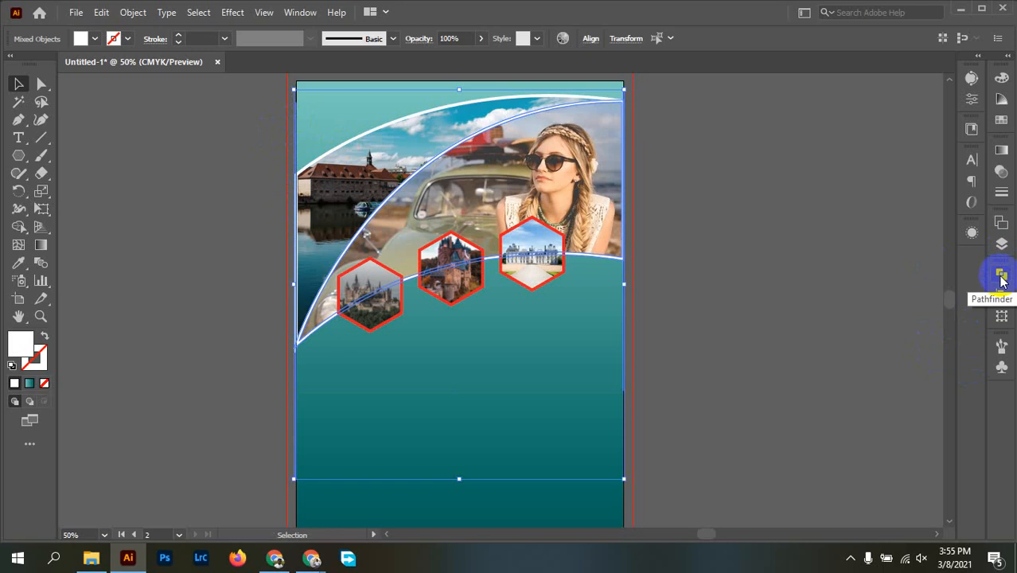
left_click(1001, 276)
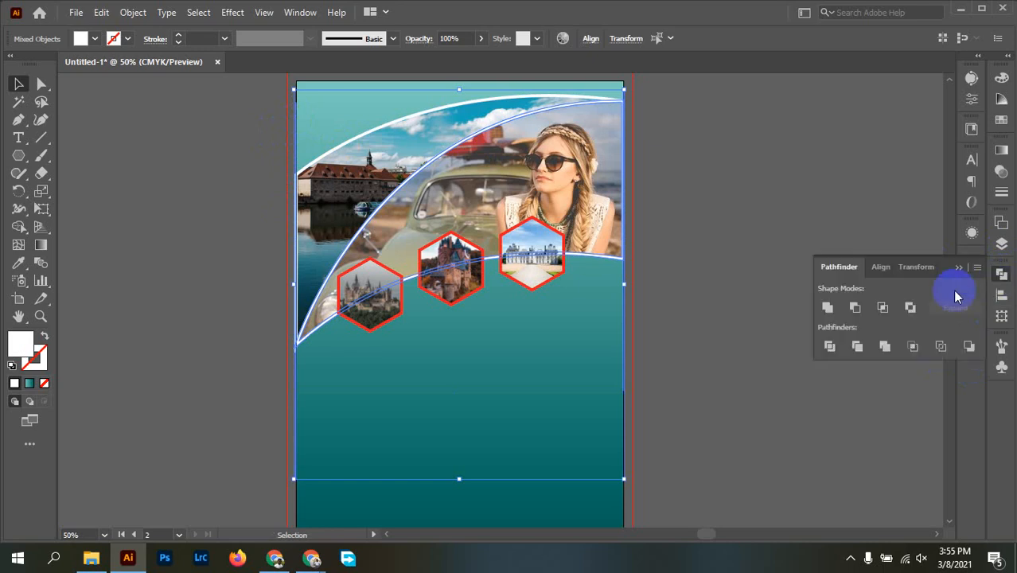
left_click(830, 347)
right_click(613, 237)
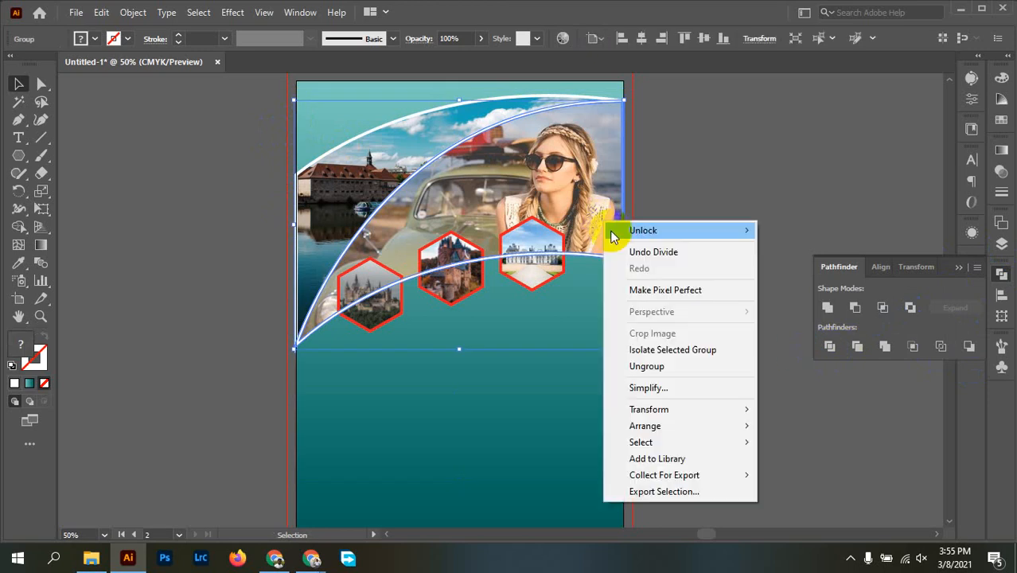
left_click(646, 366)
left_click(738, 275)
Delete the white border sliver that sticks out past the teal flyer's right edge.
scroll(626, 231, "up", 4)
scroll(623, 215, "up", 3)
left_click(624, 324)
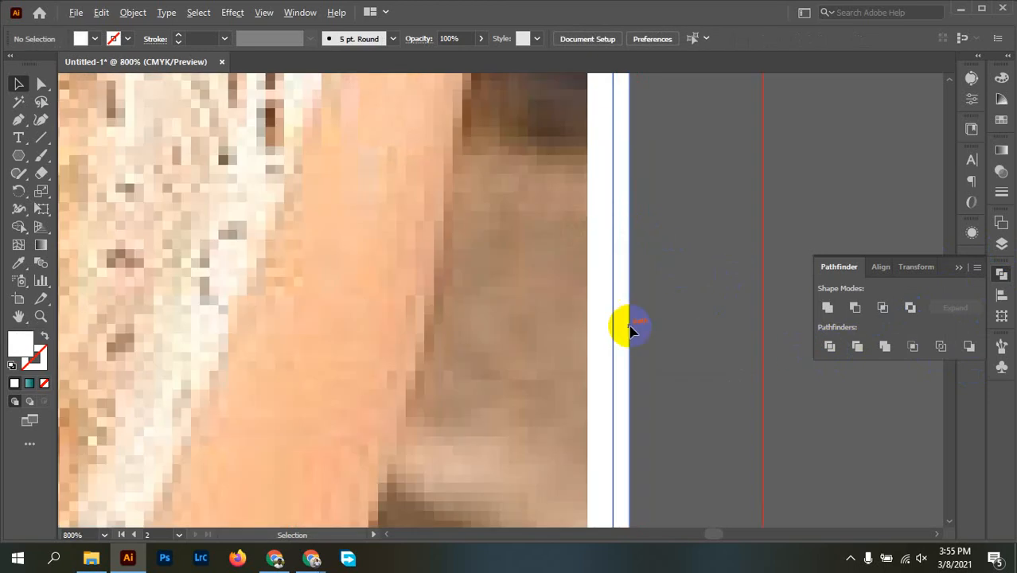
scroll(667, 335, "down", 2)
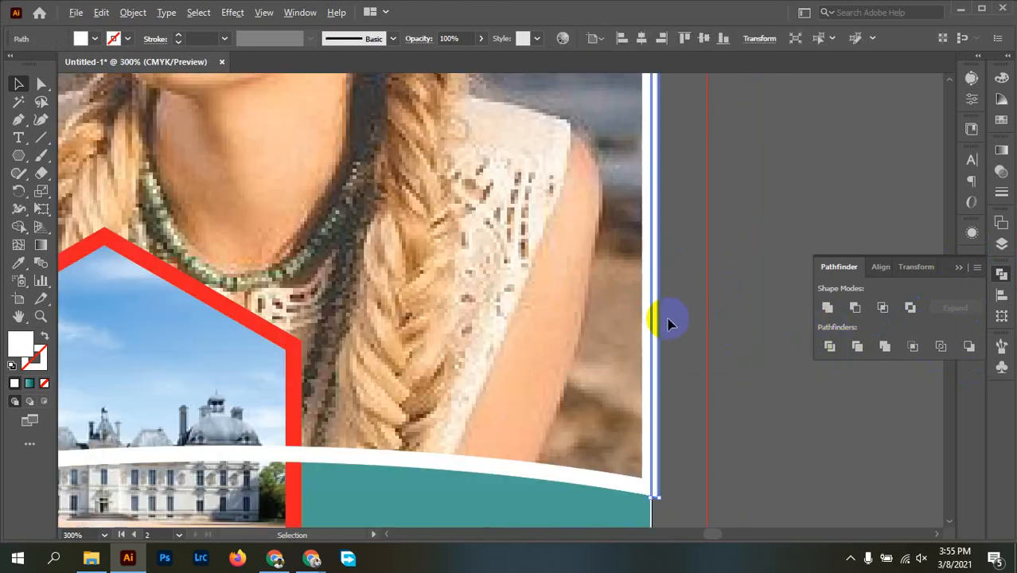
left_click_drag(653, 321, 750, 327)
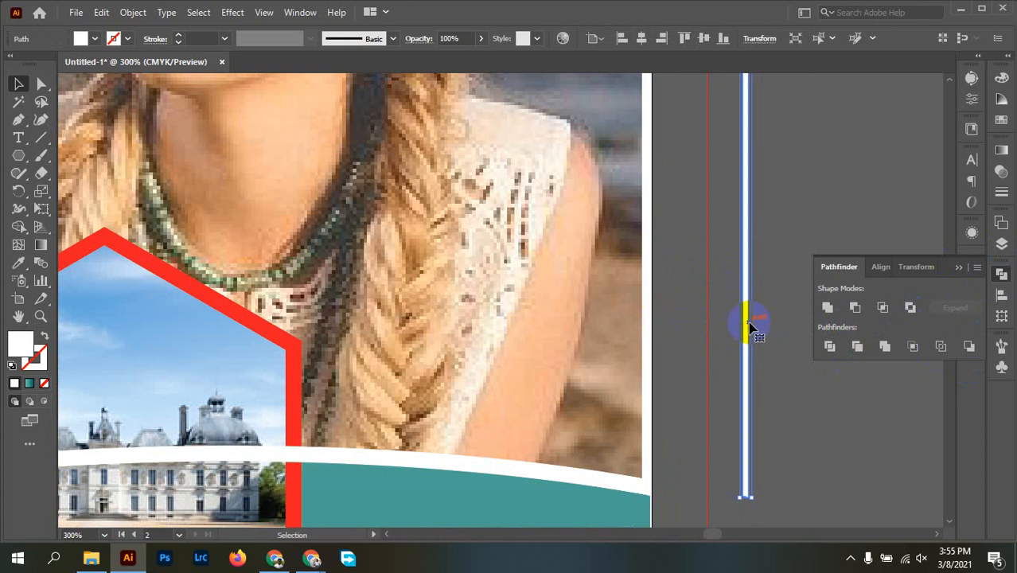
key("Delete")
left_click_drag(696, 467, 644, 273)
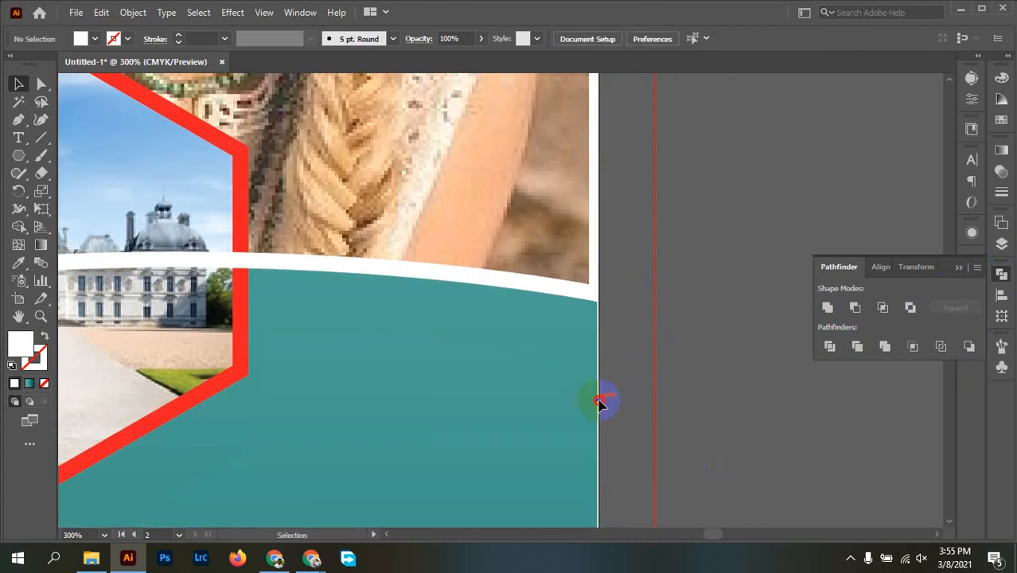
Inspect the teal flyer's right and bottom edges, and the white border tips protruding past its left edge, at close range.
left_click_drag(647, 402, 732, 408)
scroll(741, 398, "down", 3)
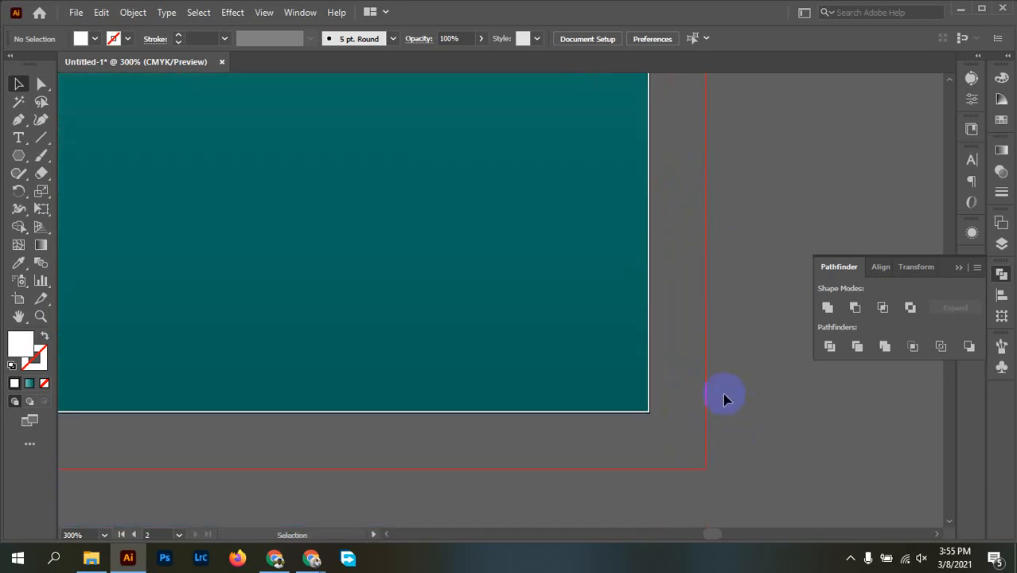
scroll(716, 374, "down", 6)
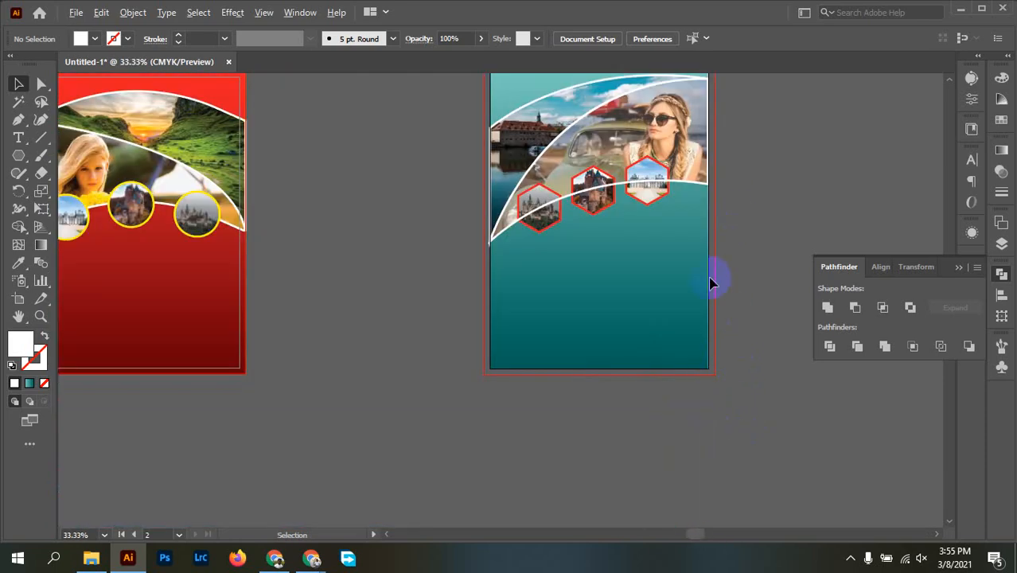
scroll(713, 282, "up", 3)
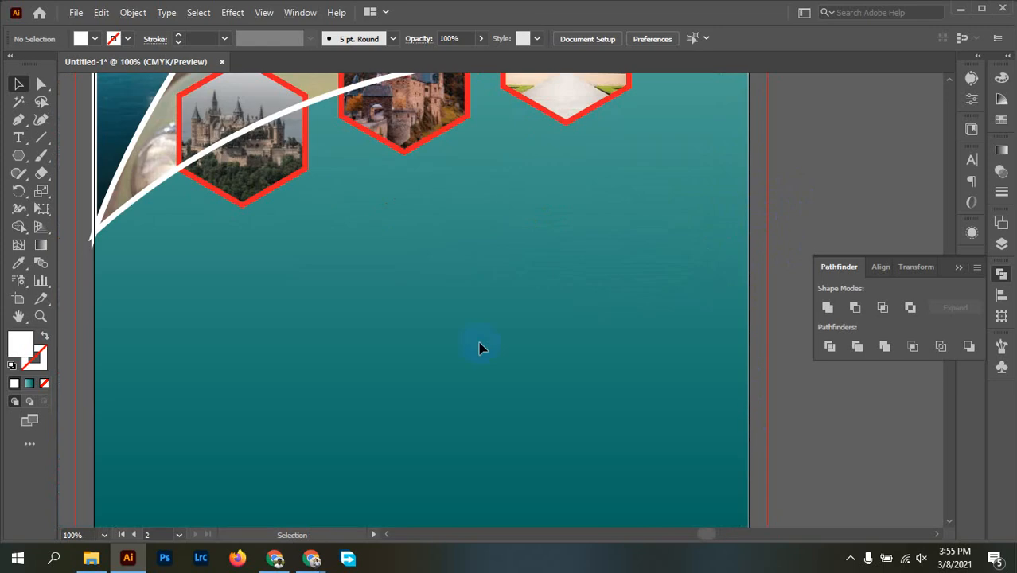
scroll(525, 358, "left", 5)
scroll(370, 295, "up", 6)
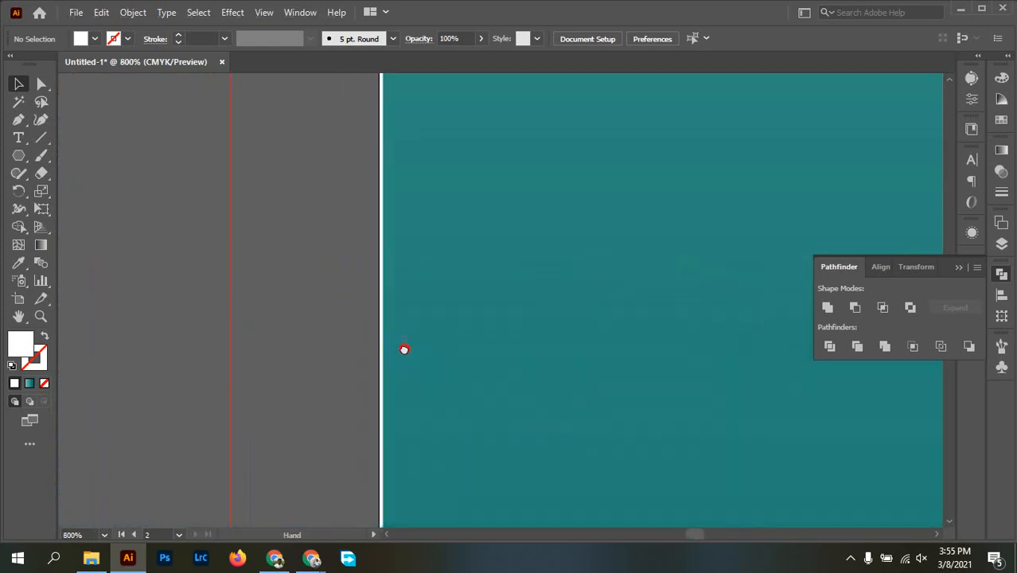
left_click_drag(404, 349, 426, 372)
scroll(428, 309, "up", 2)
scroll(426, 484, "up", 2)
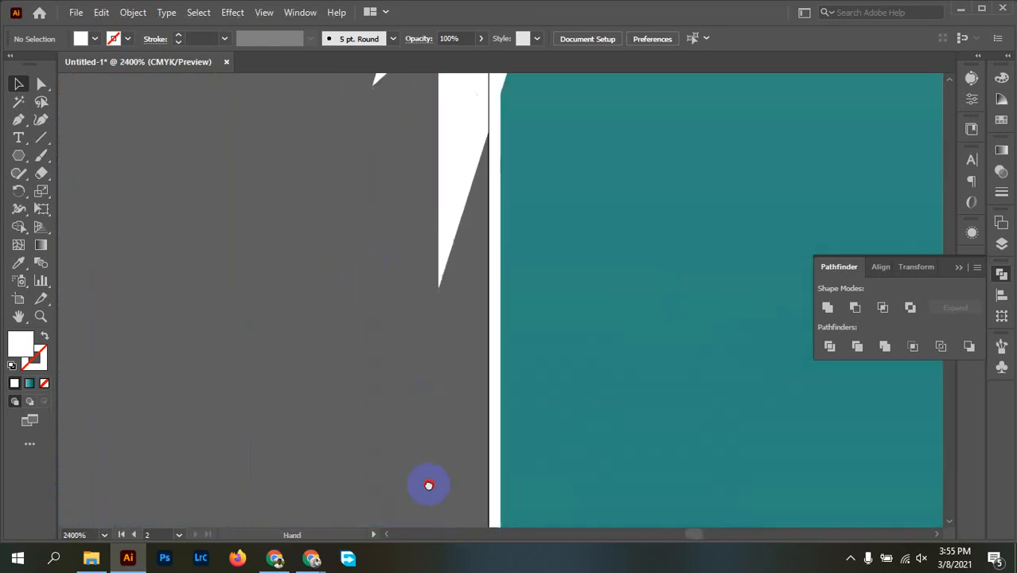
scroll(497, 513, "up", 2)
scroll(547, 413, "down", 2)
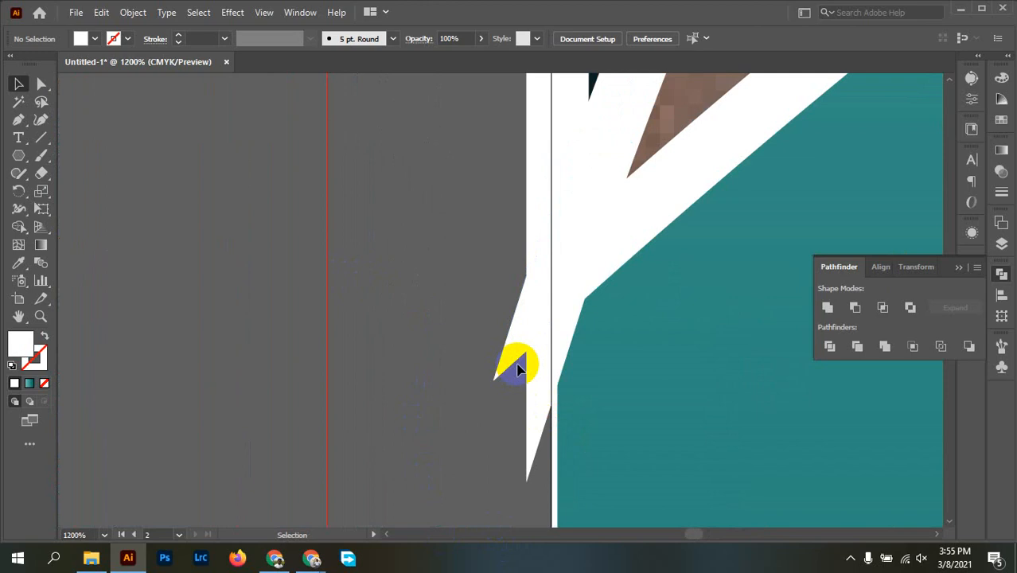
Delete the white outline pieces sticking out beyond the teal page's left edge.
left_click_drag(519, 486, 537, 498)
key("Delete")
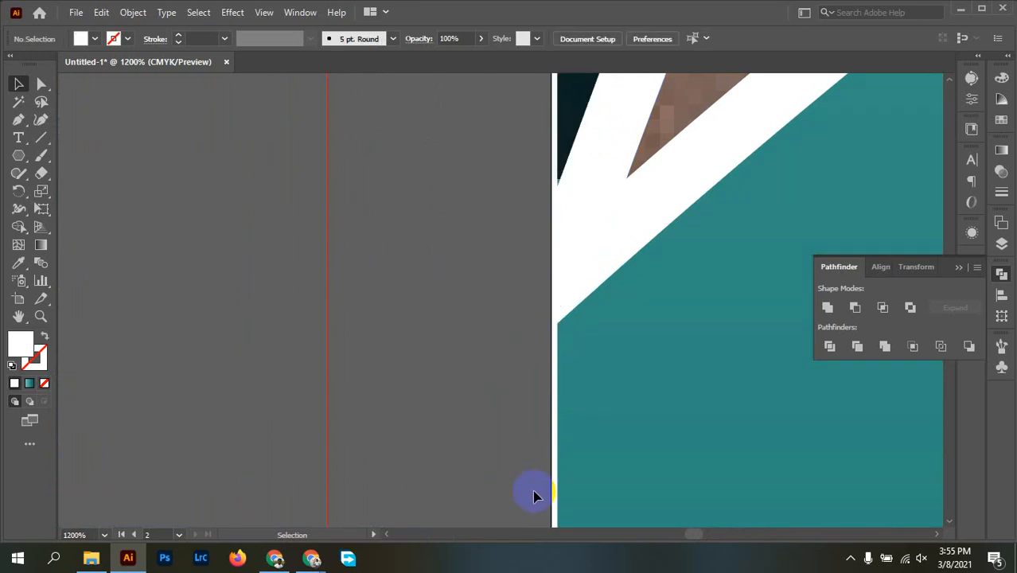
scroll(462, 287, "down", 5, "alt")
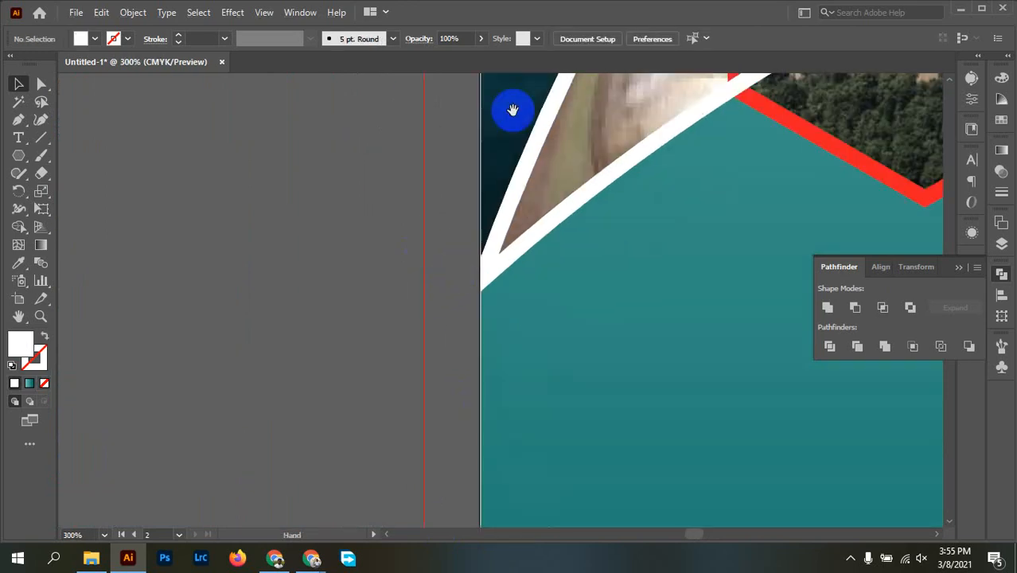
left_click_drag(511, 109, 494, 521)
left_click_drag(563, 203, 511, 556)
left_click_drag(494, 303, 477, 517)
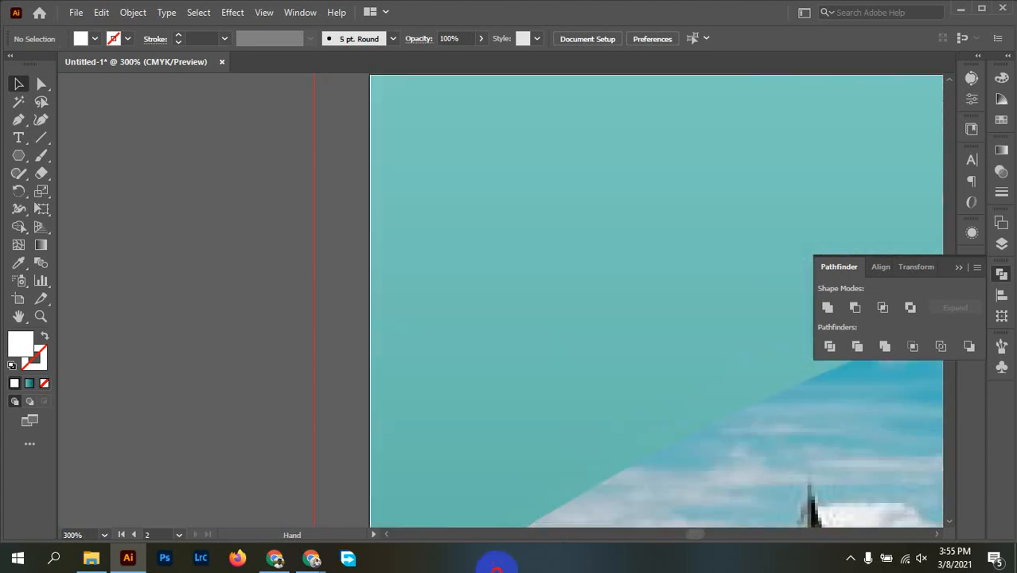
mouse_move(442, 230)
left_mouse_down()
mouse_move(415, 439)
mouse_move(390, 258)
left_mouse_up()
scroll(439, 298, "down", 3)
scroll(438, 300, "down", 8, "alt")
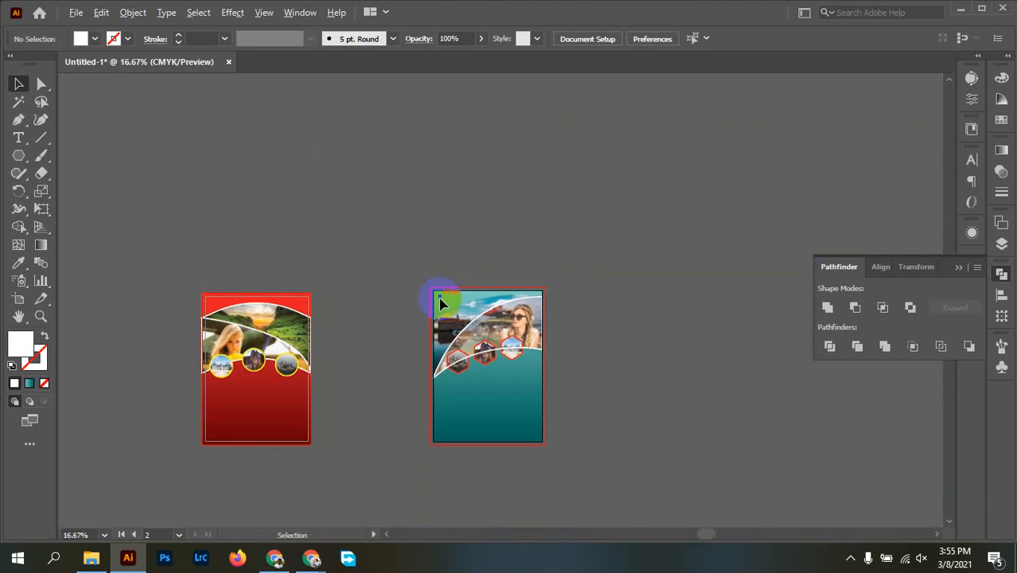
scroll(535, 364, "up", 3, "alt")
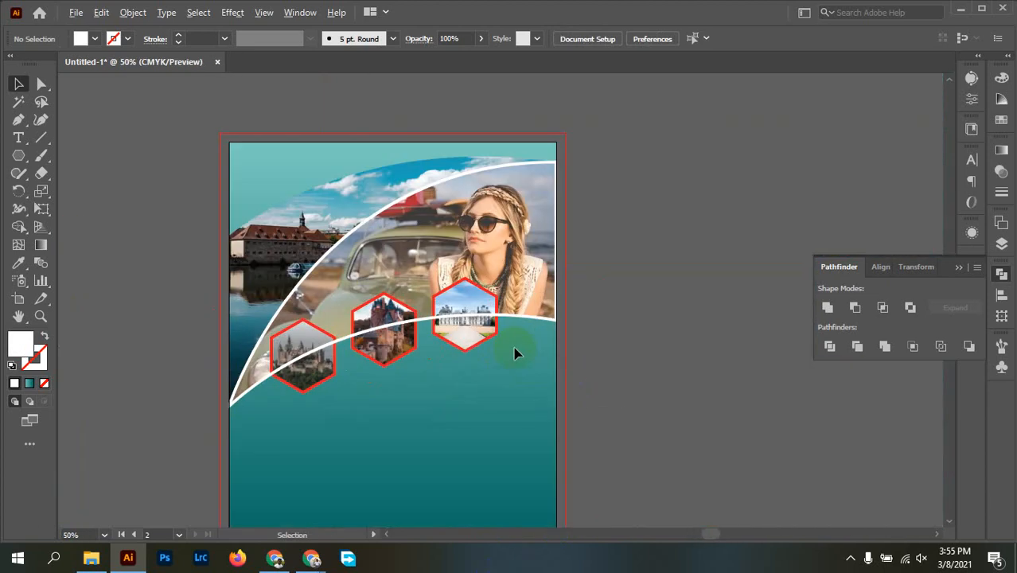
scroll(515, 353, "up", 1, "alt")
left_click_drag(575, 347, 674, 391)
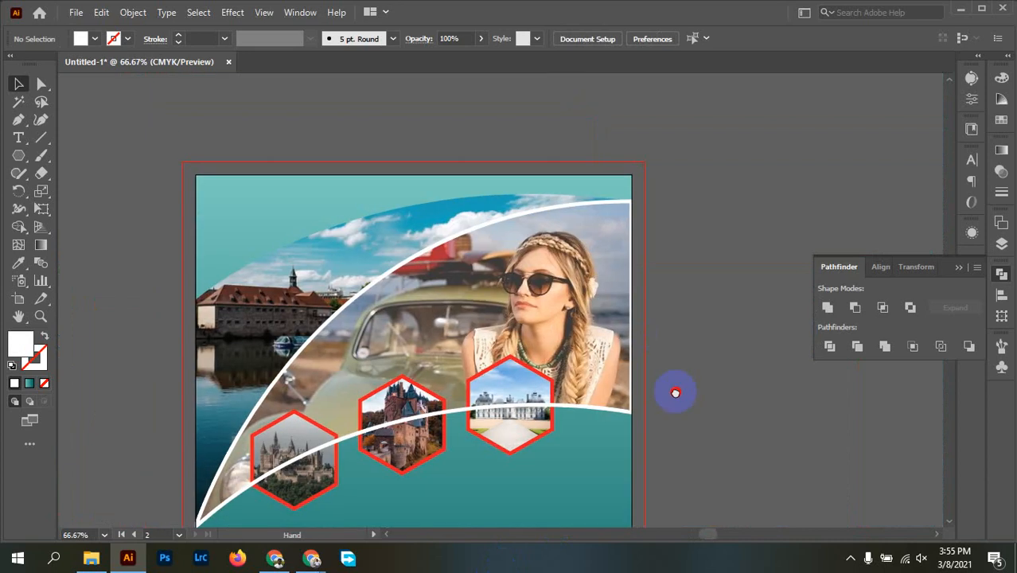
Undo the deletion of the white frame around the lake photo.
left_click(454, 302)
left_click(631, 244, "shift")
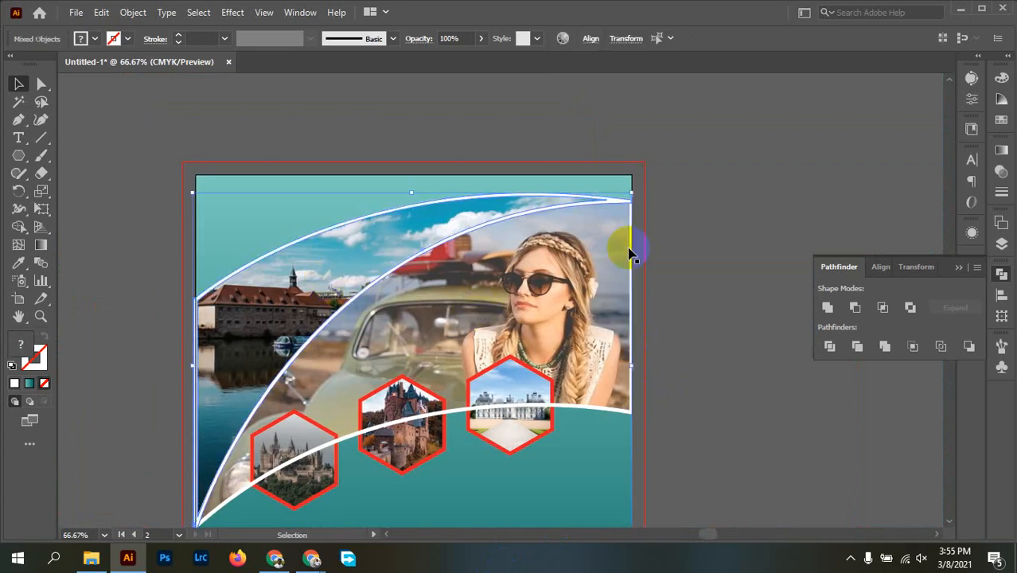
left_click(674, 211)
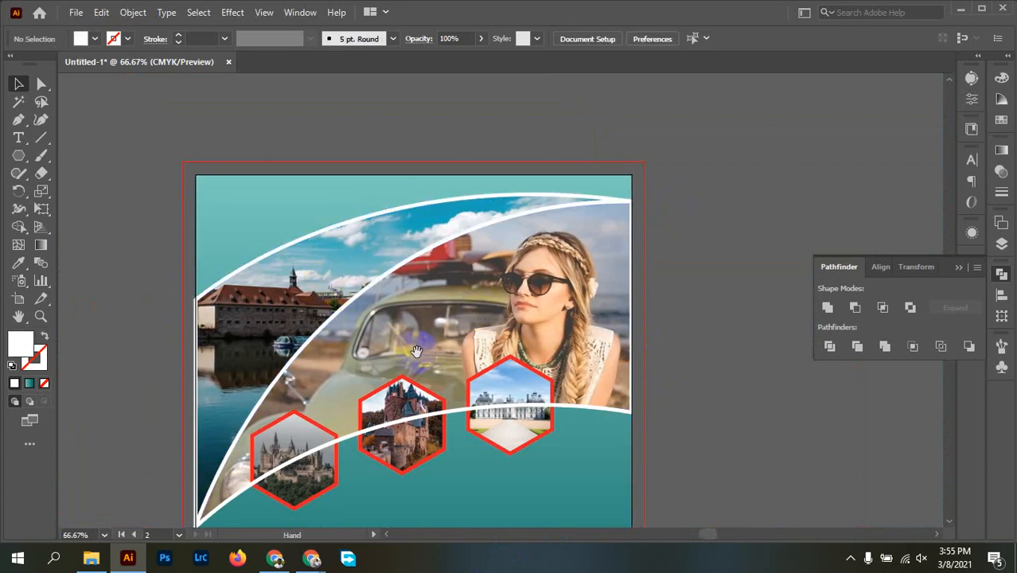
Draw a vertical Pen line along the teal page's left edge, from above the lake photo to below both white frames.
left_click_drag(416, 351, 567, 263)
key("p")
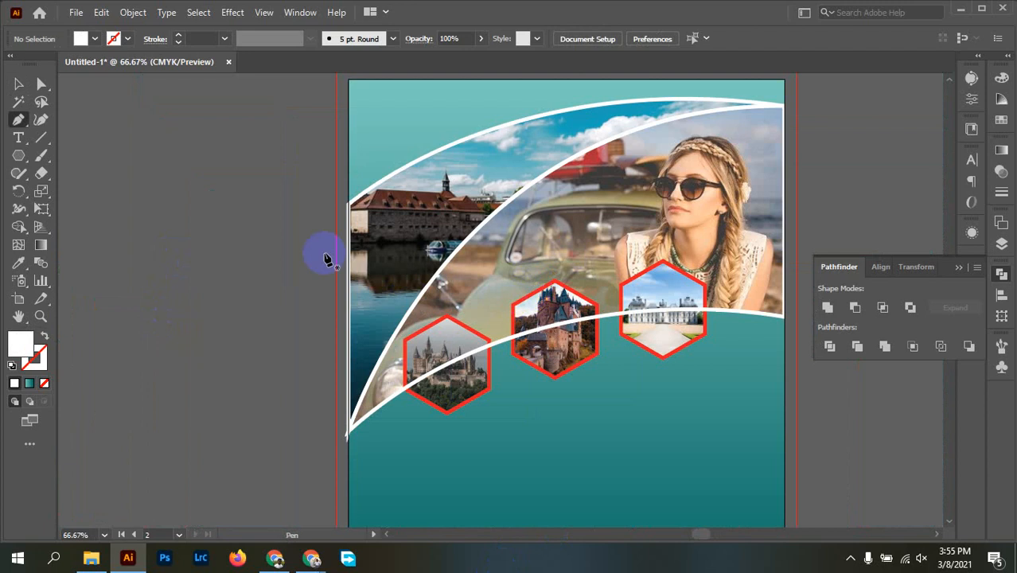
left_click(348, 124)
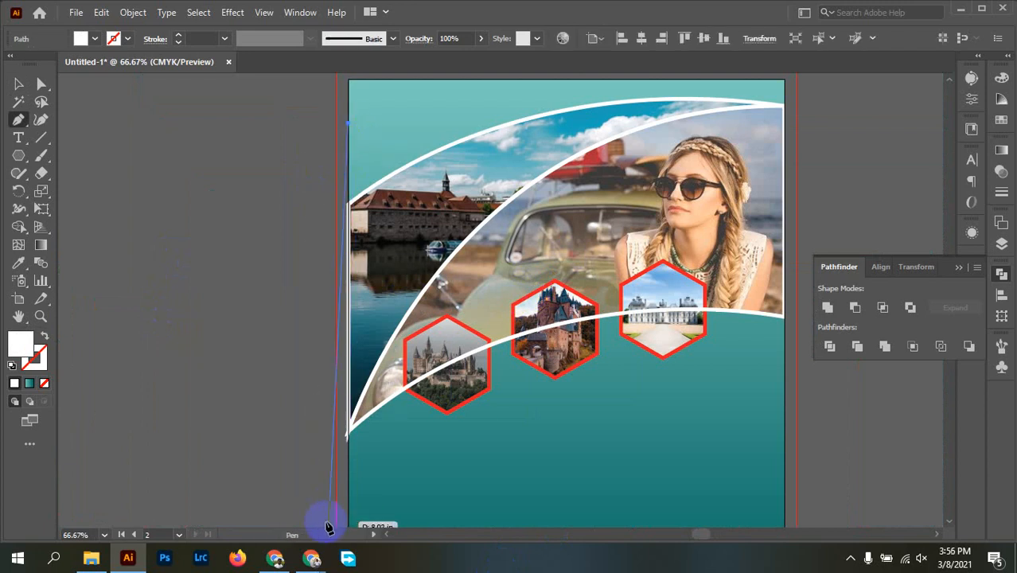
left_click_drag(351, 528, 352, 514)
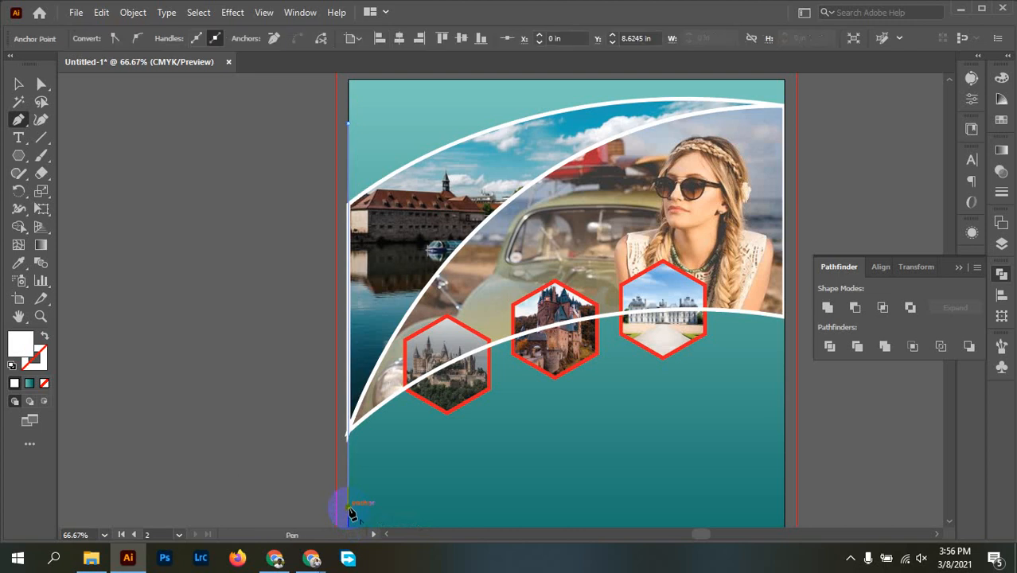
Divide the lake photo's white frame along the vertical edge line and ungroup the resulting pieces.
key("v")
left_click(291, 226)
left_click_drag(307, 159, 373, 278)
left_click(830, 348)
right_click(422, 214)
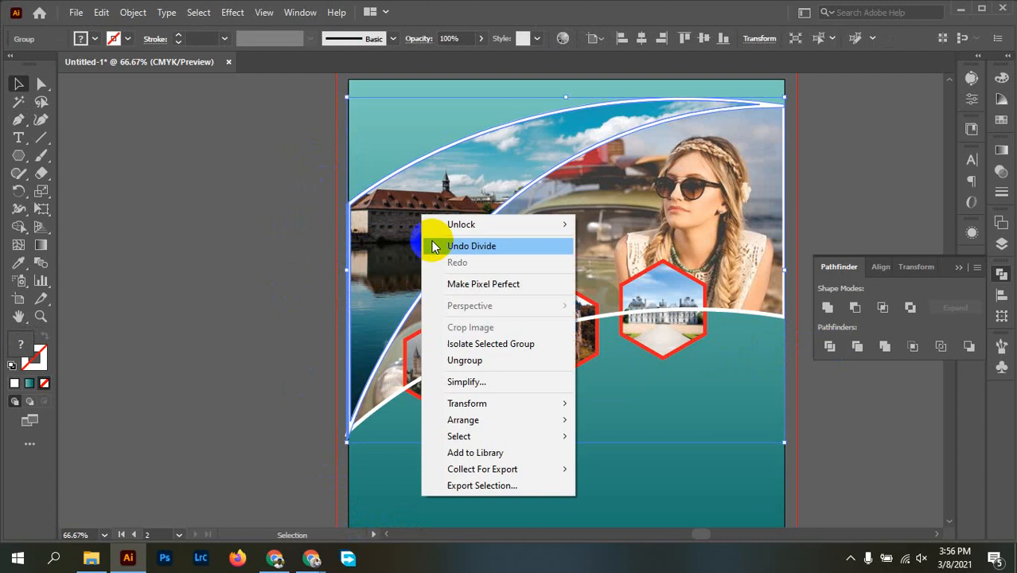
left_click(465, 359)
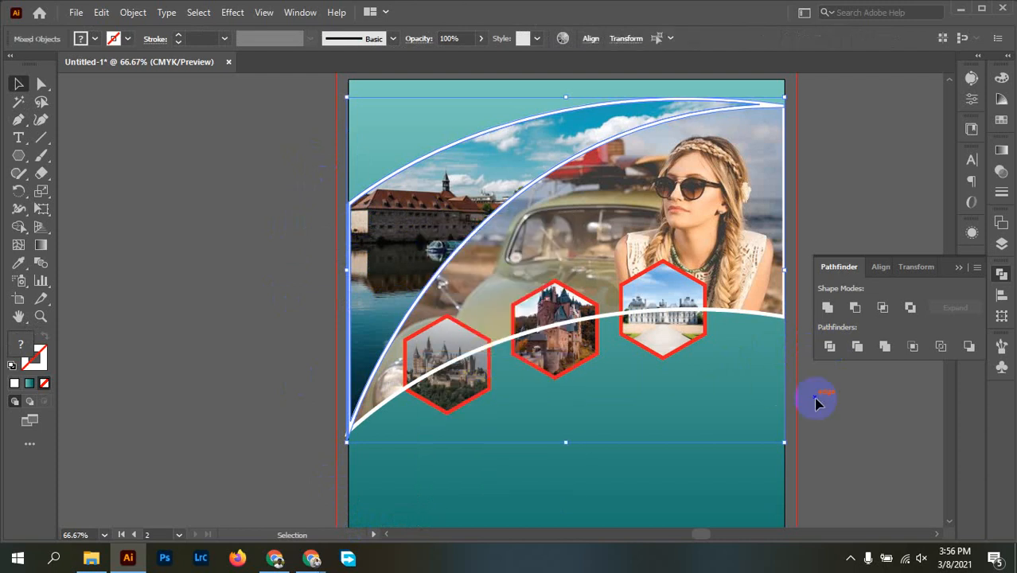
left_click(849, 432)
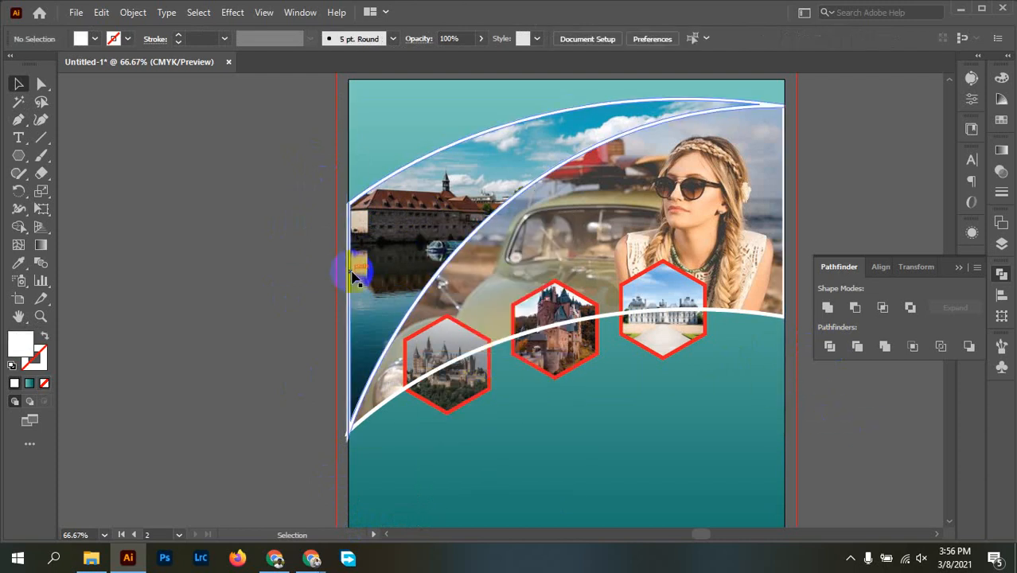
left_click_drag(351, 273, 290, 274)
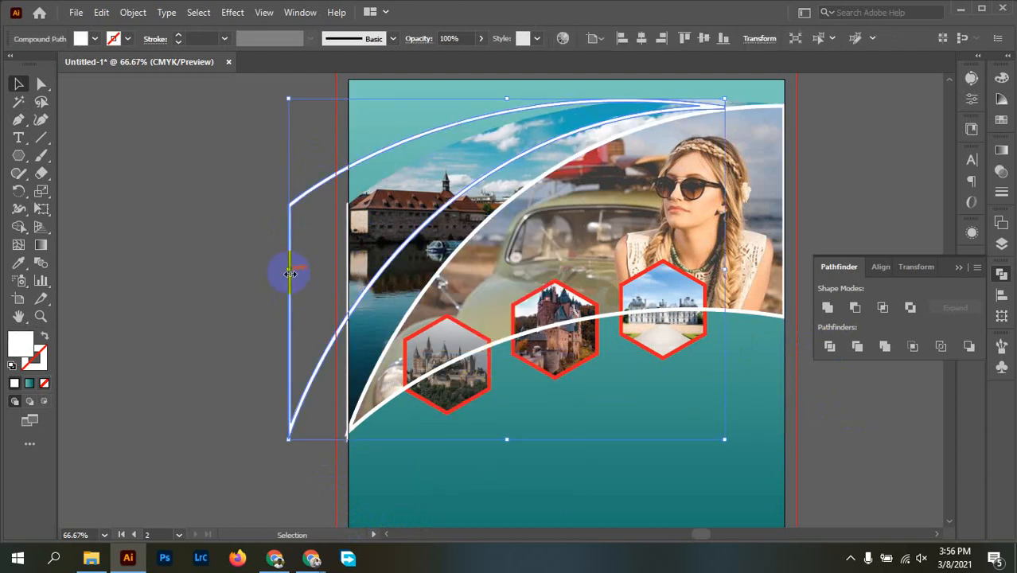
key("ctrl+z")
left_click(308, 288)
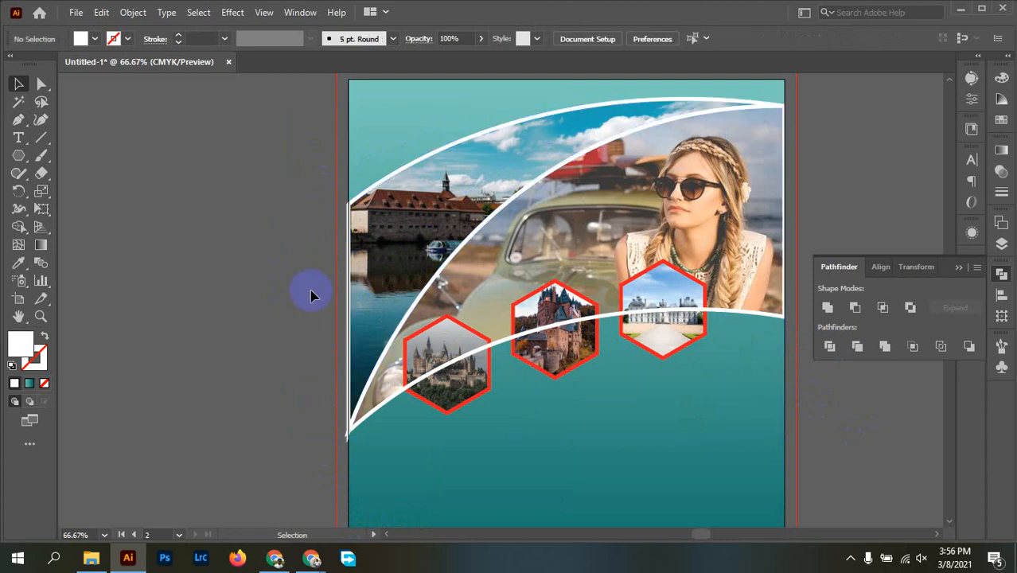
Move the cut-off white frame strip away from the teal page's left edge and delete it with its slivers.
scroll(331, 431, "up", 1)
scroll(330, 431, "up", 6)
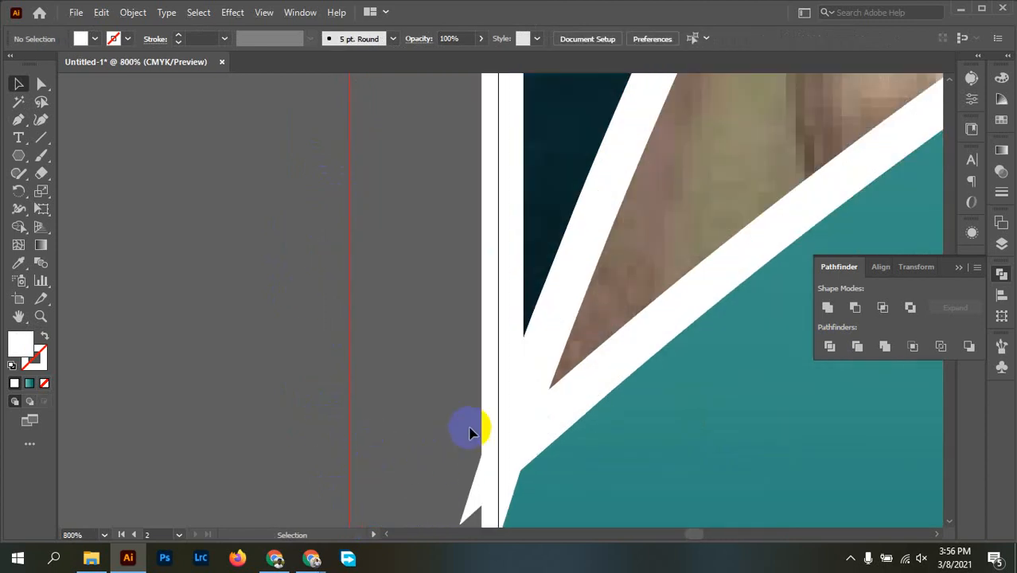
left_click_drag(484, 413, 288, 451)
scroll(368, 431, "down", 4)
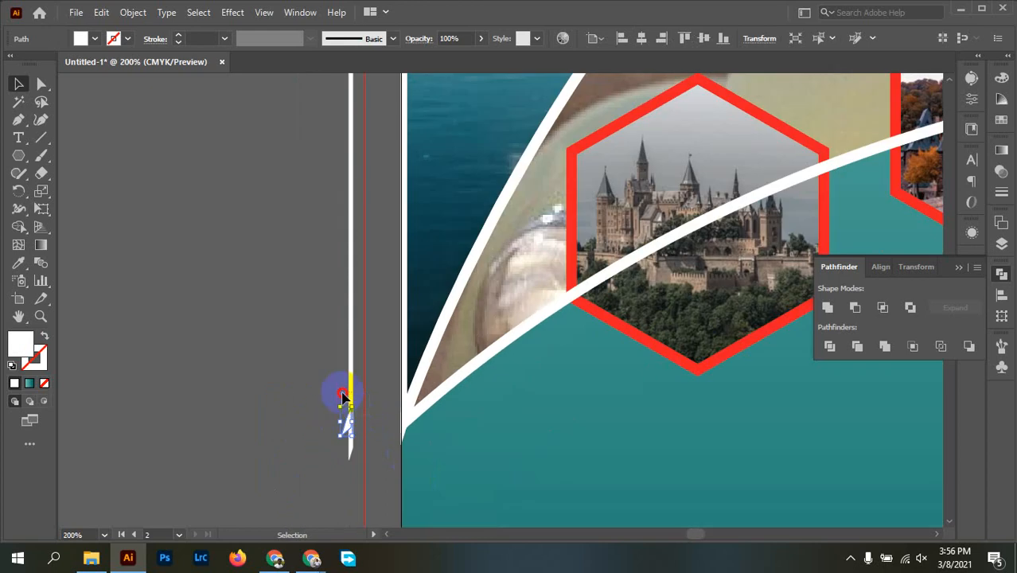
left_click(348, 402)
key("Delete")
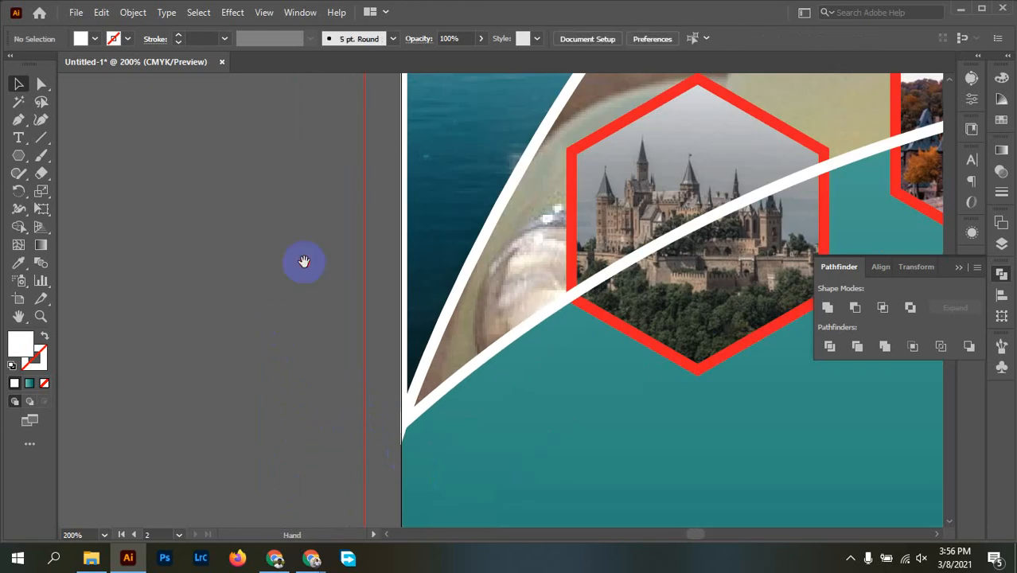
Bring the group of three hexagon photos to the front, above the white curved frame.
left_click_drag(304, 262, 200, 538)
left_click_drag(243, 332, 301, 243)
scroll(302, 243, "down", 4)
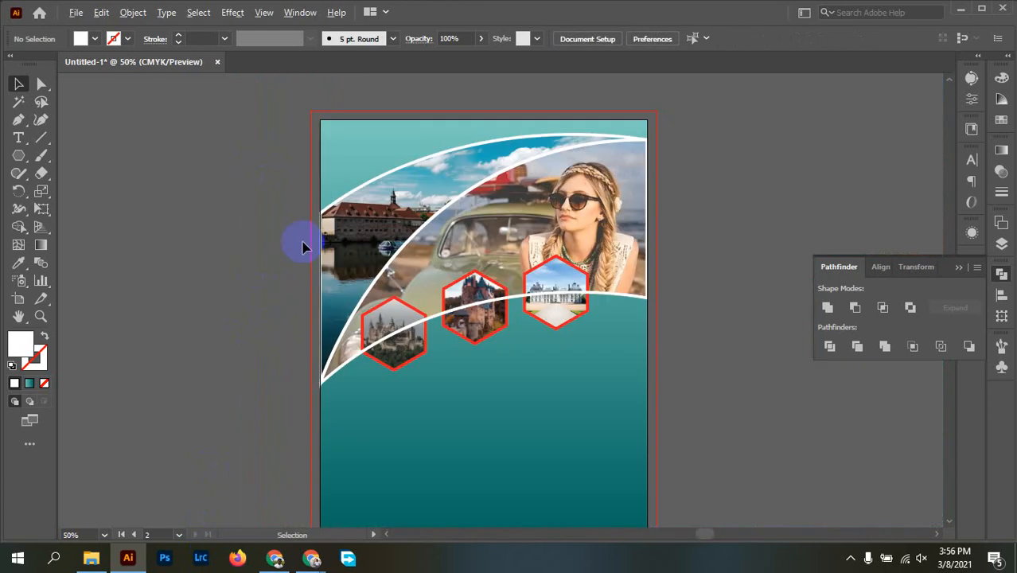
left_click(410, 362)
right_click(408, 362)
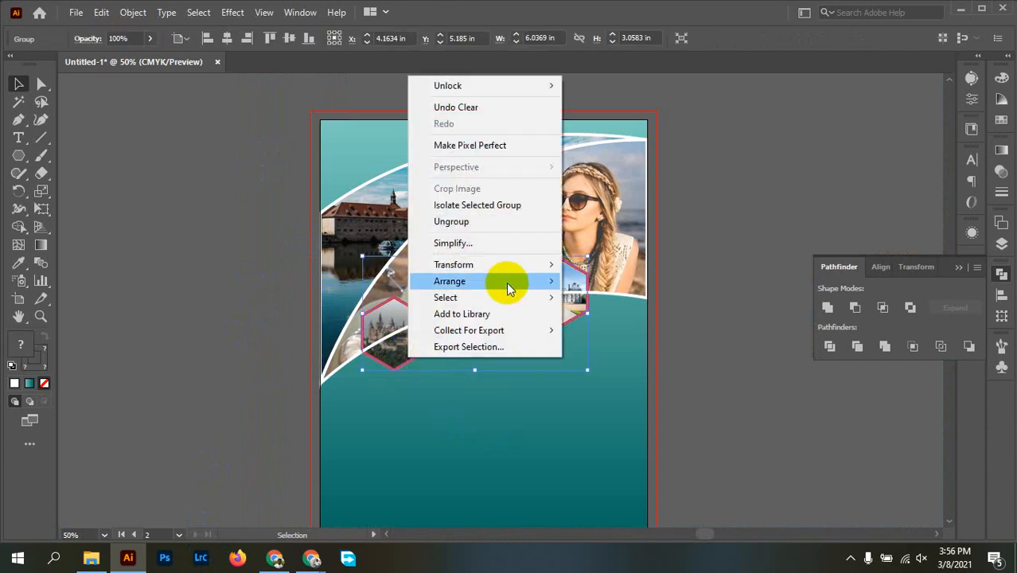
mouse_move(545, 284)
left_click(609, 282)
left_click(724, 216)
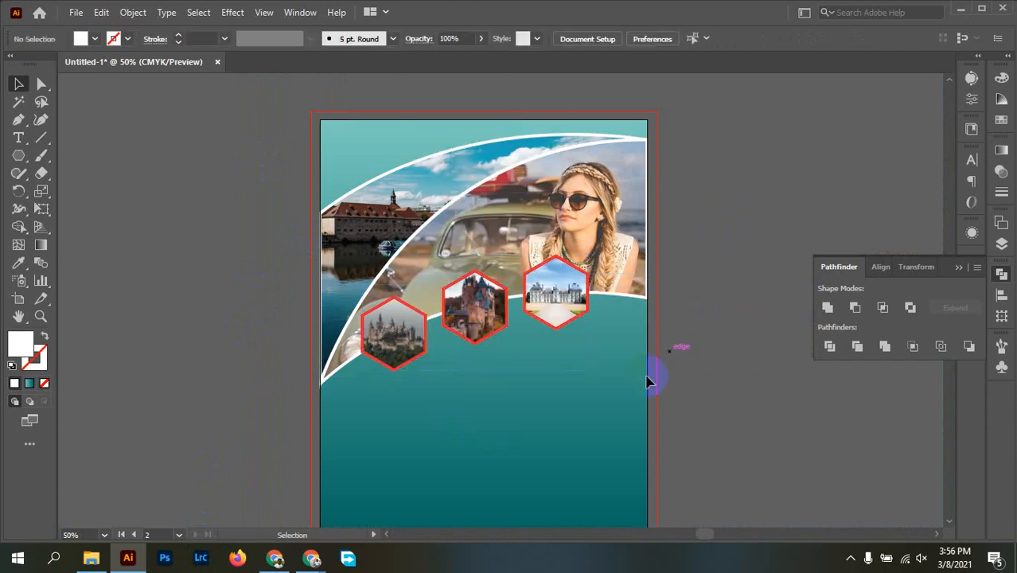
left_click_drag(549, 406, 540, 472)
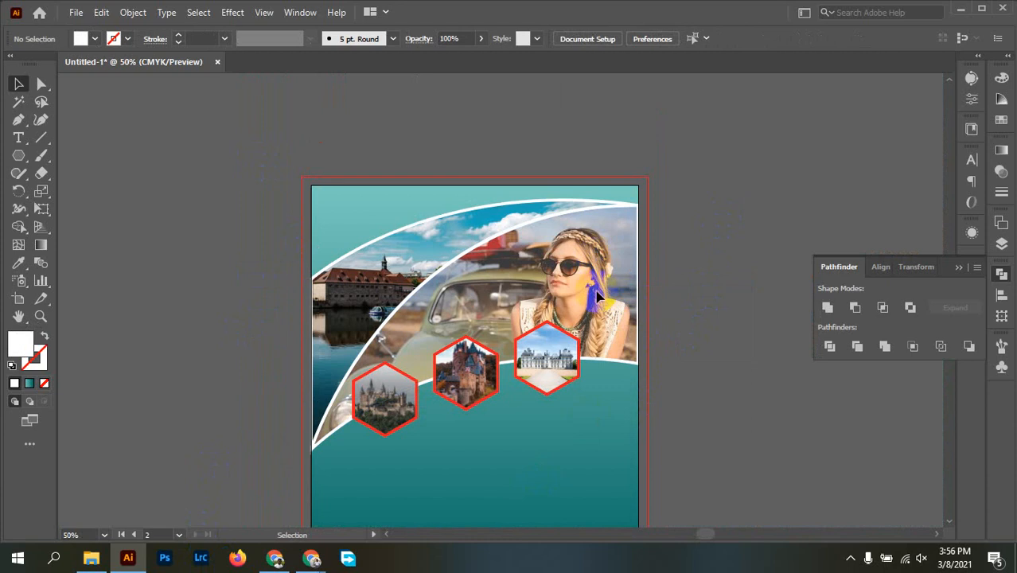
left_click_drag(672, 268, 601, 275)
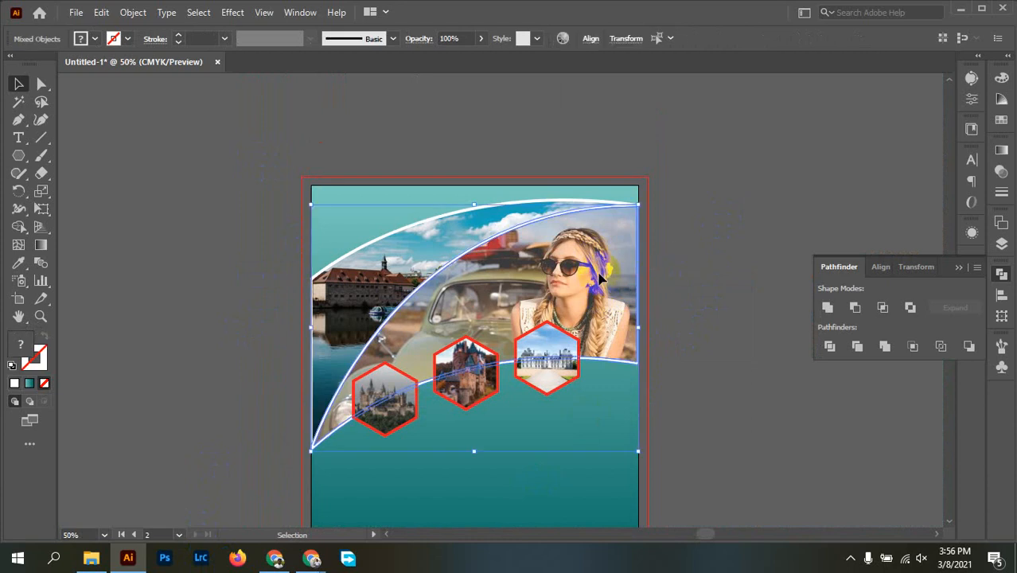
left_click(739, 227)
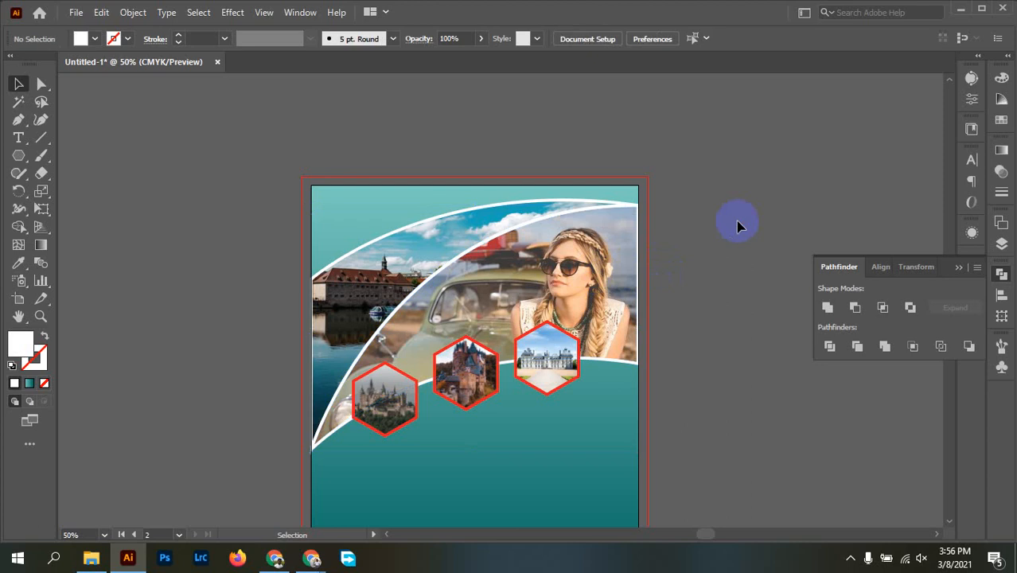
Draw a vertical Pen line along the red page's right edge, from above the landscape photo to below the white frames.
left_click_drag(686, 277, 602, 428)
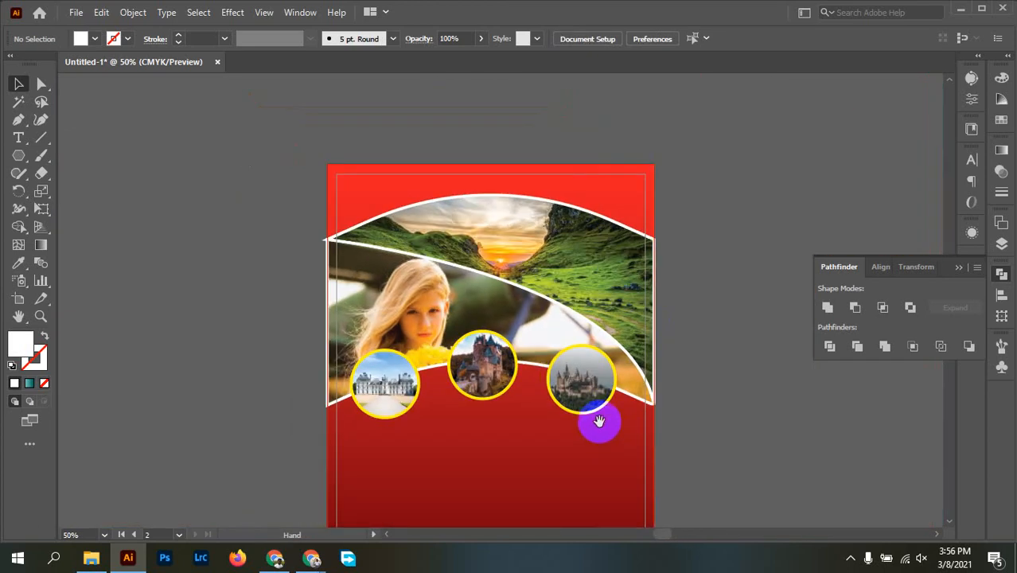
scroll(671, 221, "up", 6)
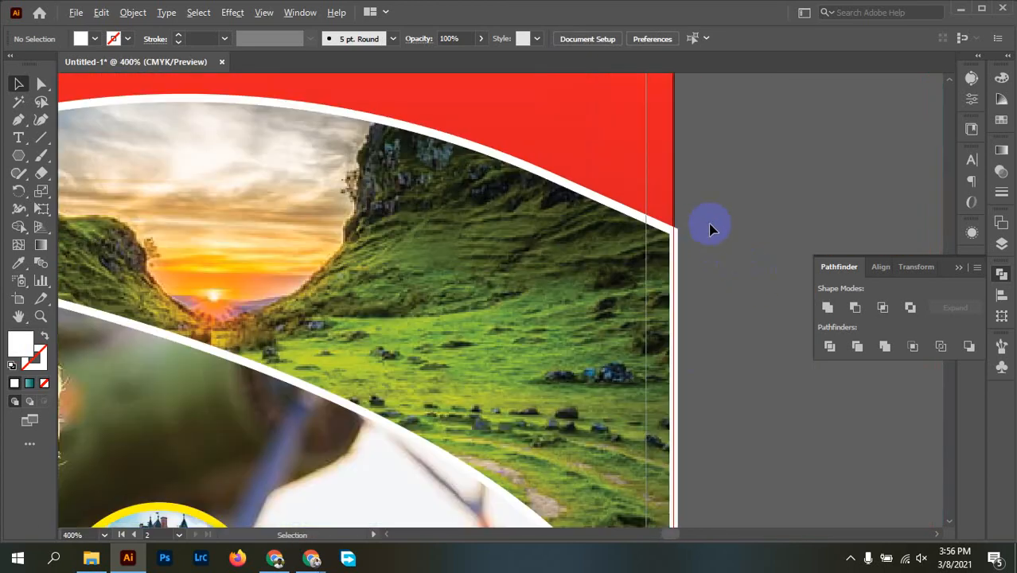
left_click(18, 120)
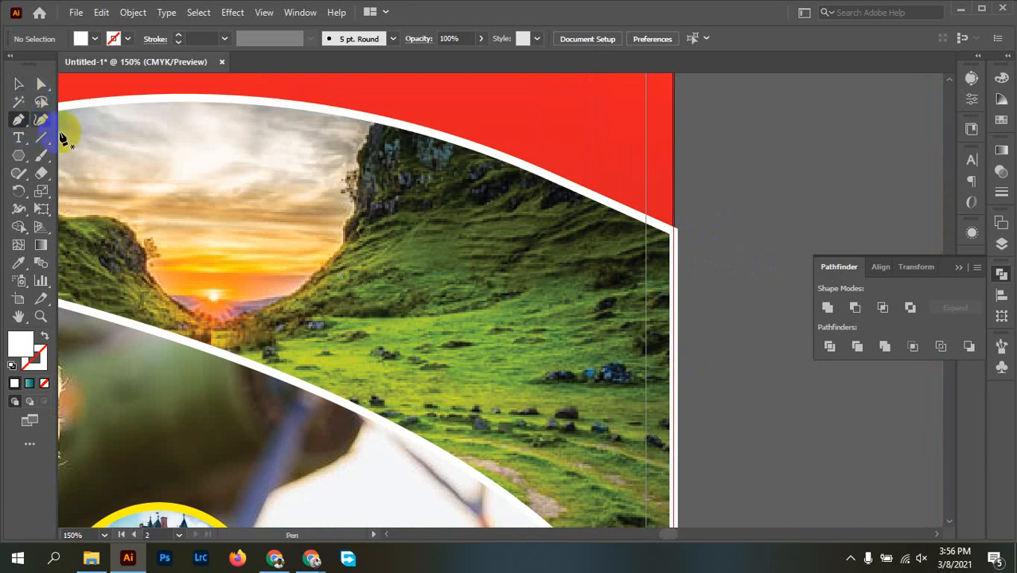
left_click(674, 148)
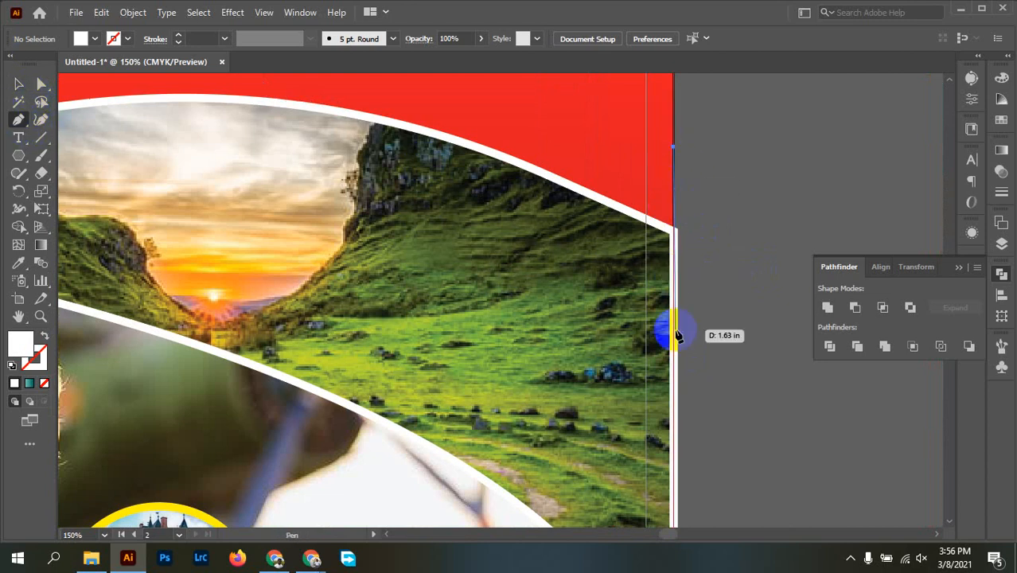
left_click_drag(763, 385, 722, 222)
left_click_drag(674, 413, 640, 80)
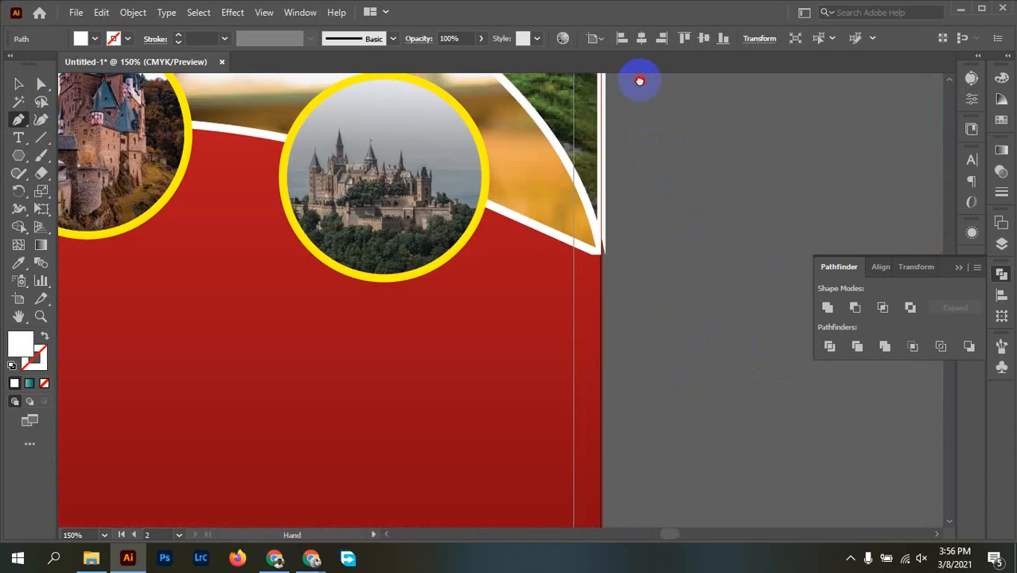
left_click(600, 410)
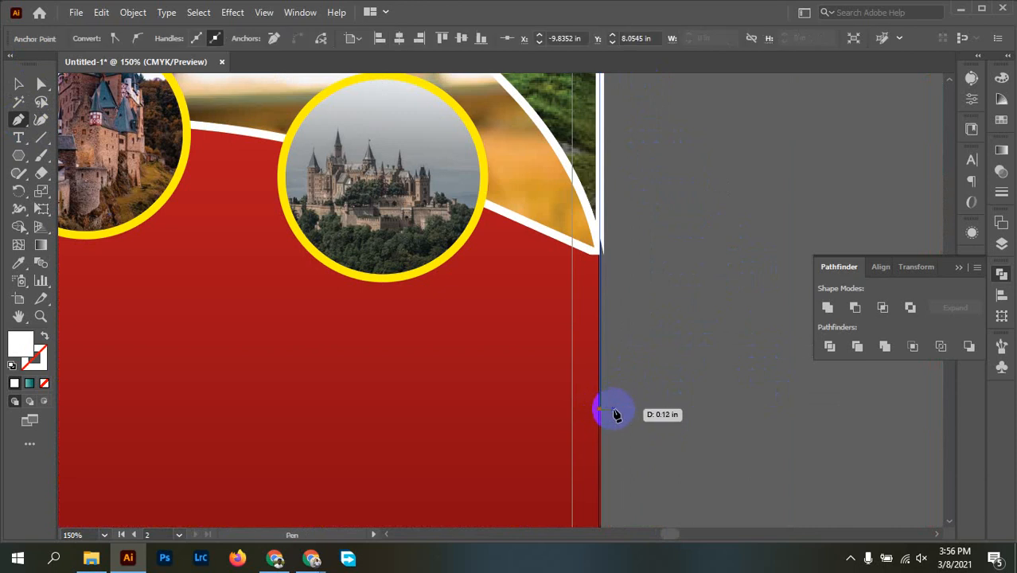
key("v")
left_click(673, 285)
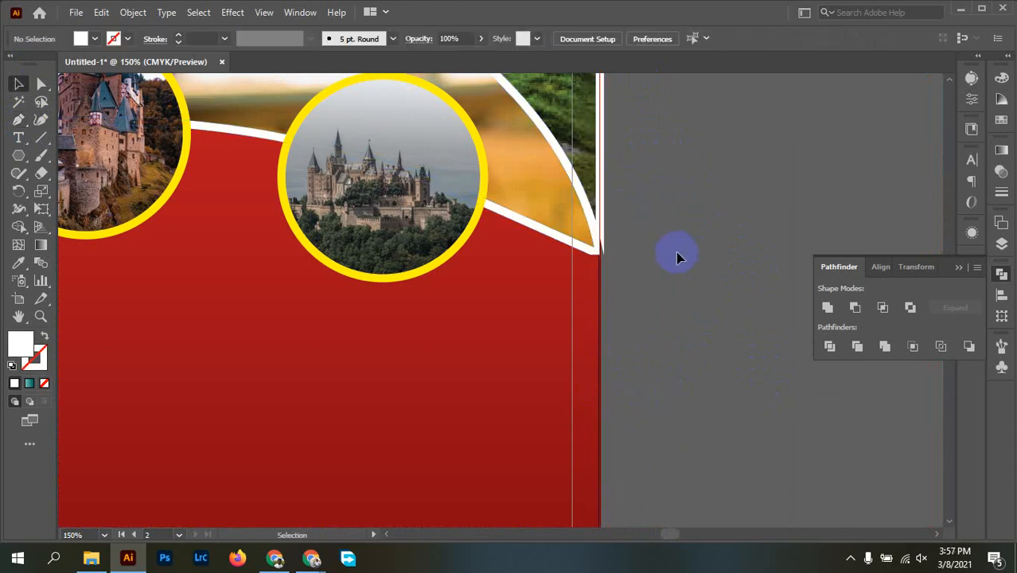
key("ctrl+0")
key("ctrl+equal")
key("ctrl+equal")
left_click(481, 234)
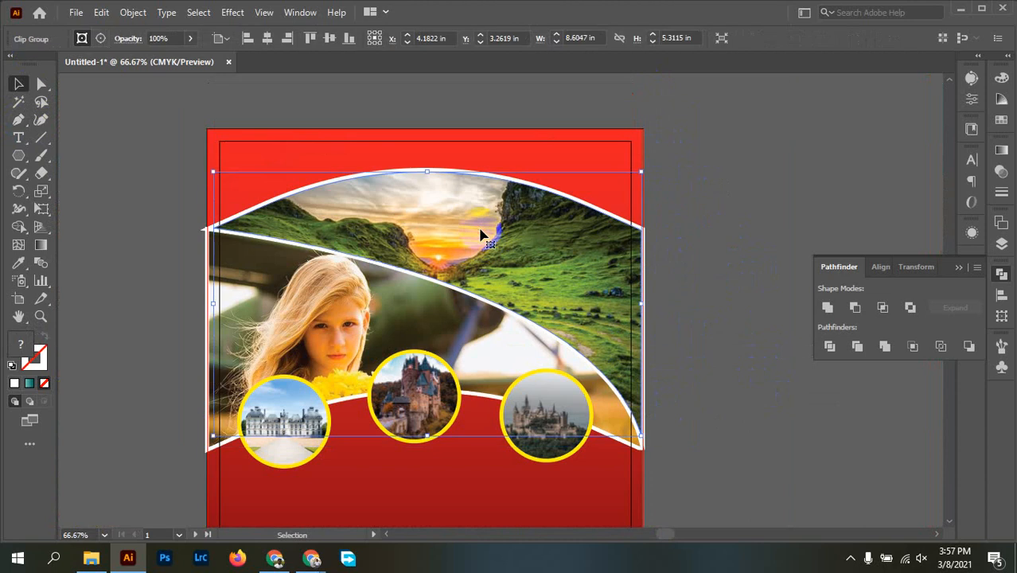
key("ctrl+shift+a")
left_click(414, 312)
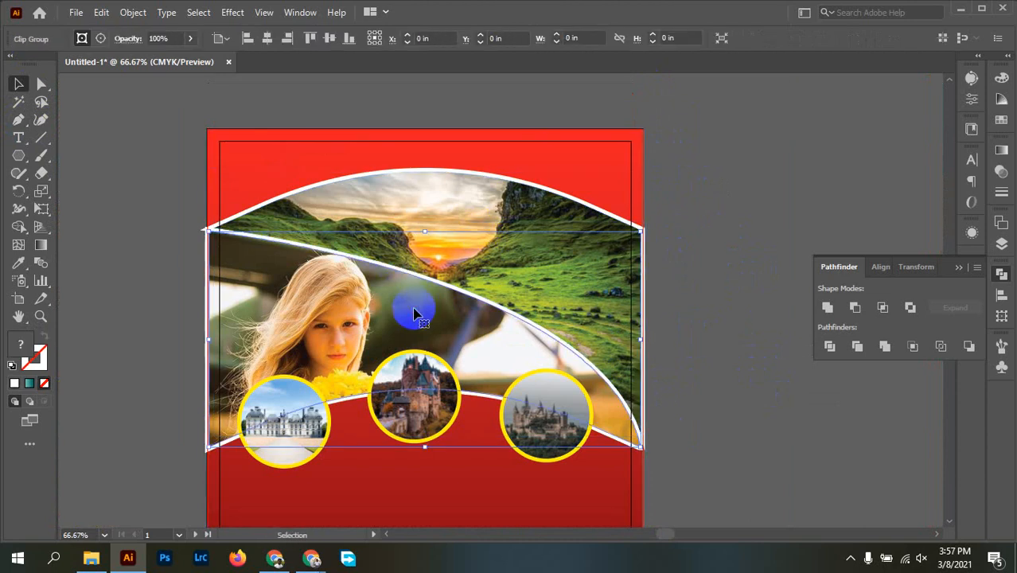
key("ctrl+shift+a")
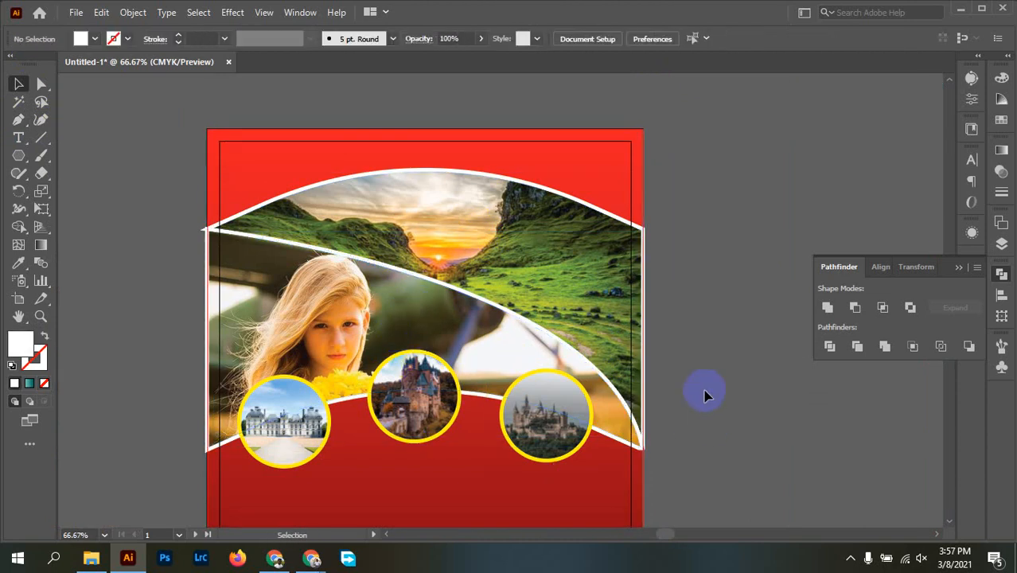
Try to divide all of the red page's artwork with Pathfinder, and undo it.
key("ctrl+a")
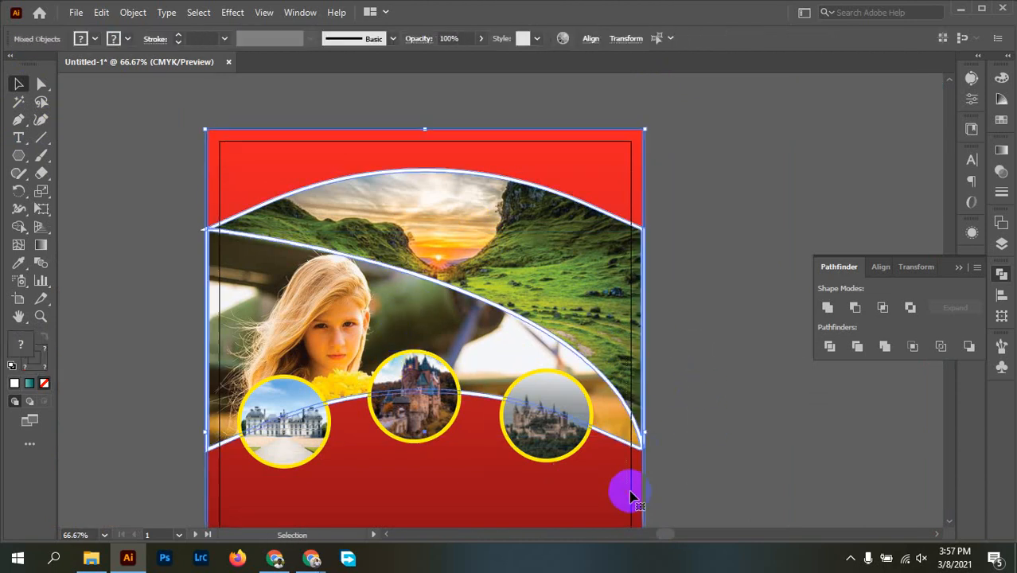
left_click(830, 348)
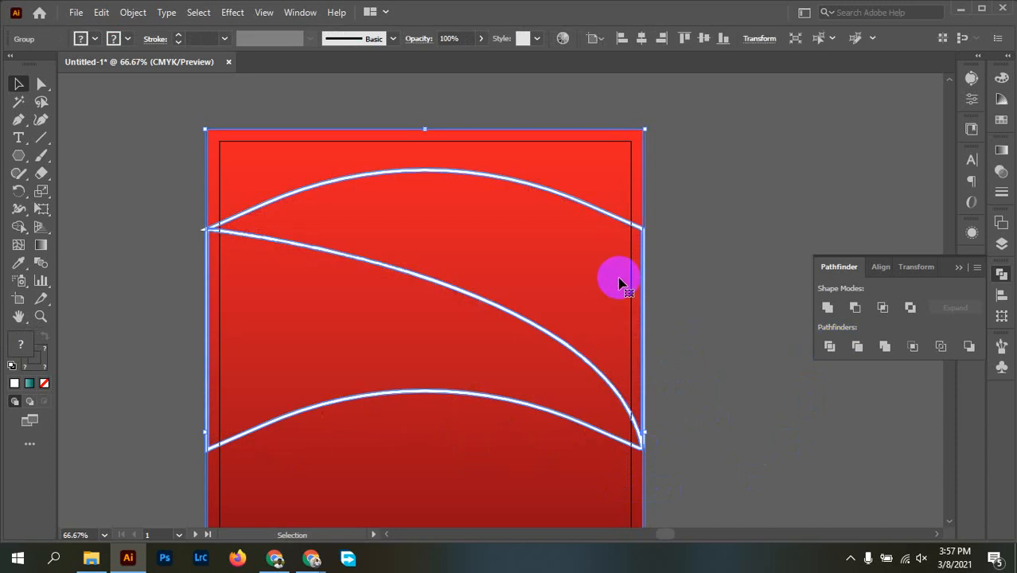
key("ctrl+z")
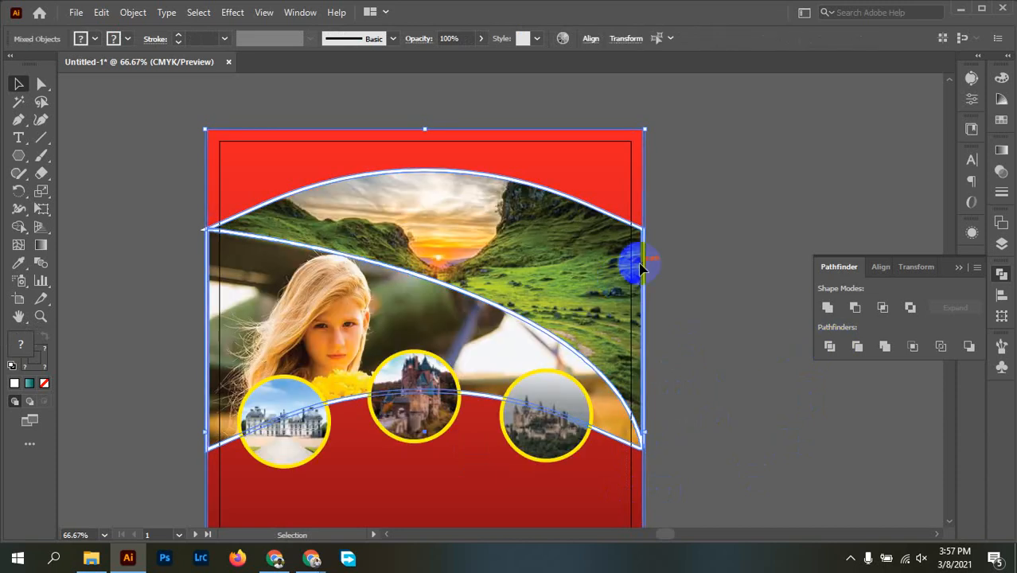
left_click(697, 240)
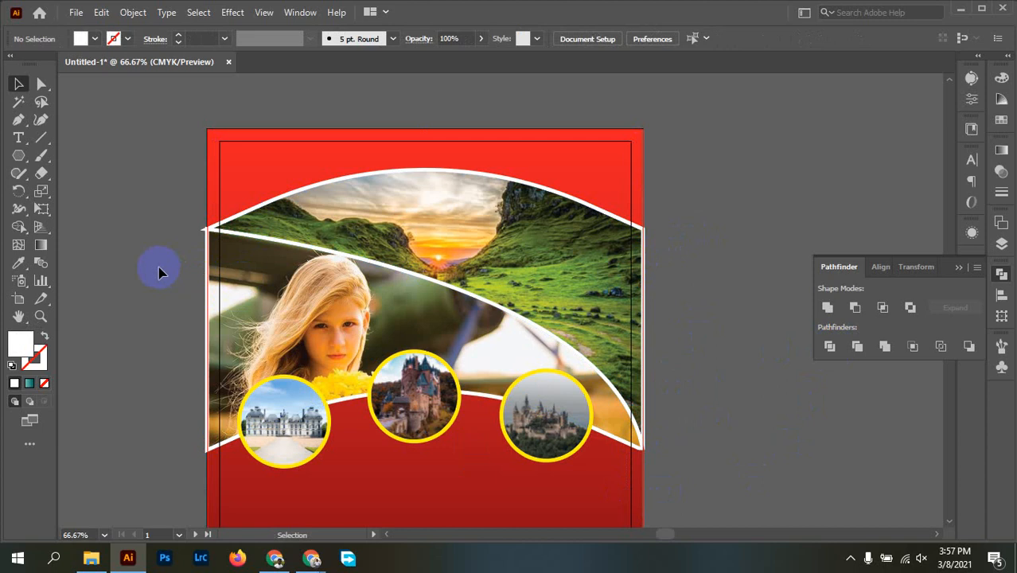
Draw a vertical Pen line along the red page's left edge, from above the landscape photo's corner to below the white frames.
scroll(147, 254, "up", 2)
left_click(18, 119)
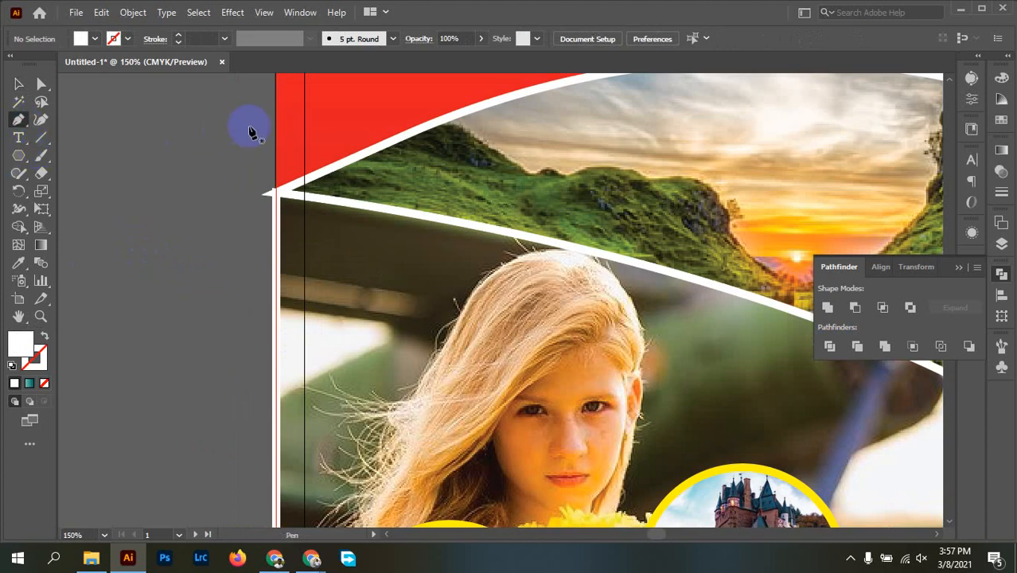
left_click(277, 123)
scroll(287, 433, "down", 8)
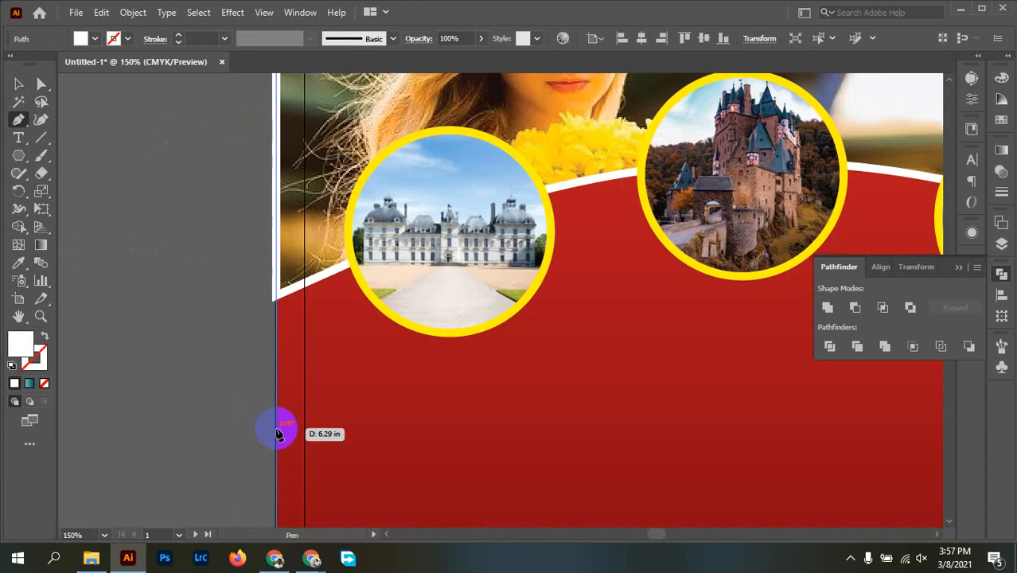
left_click(268, 432)
key("v")
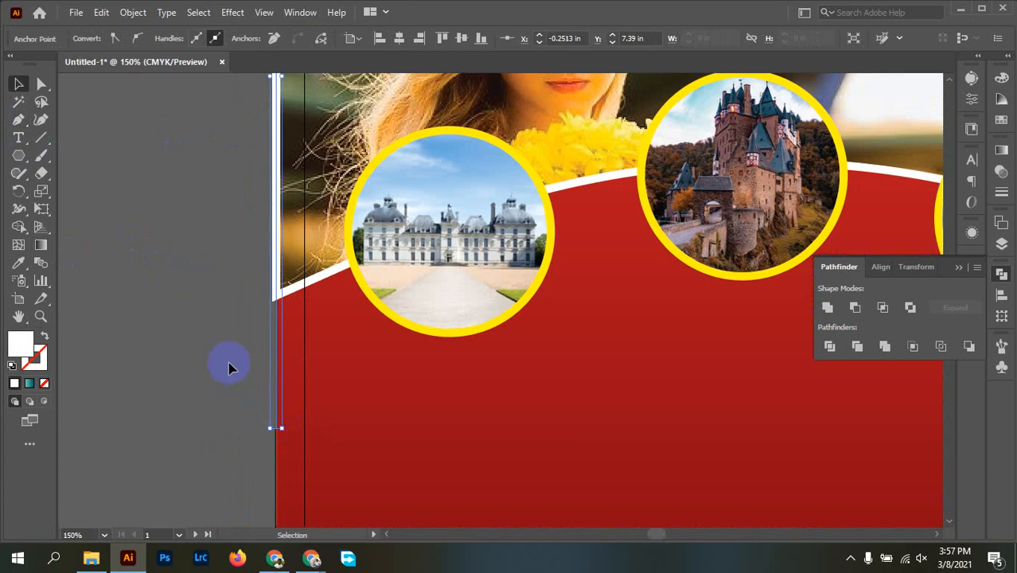
Select all of the red page's artwork and remove the white frame strip outside its left edge with Shape Builder.
key("ctrl+minus")
key("ctrl+minus")
key("ctrl+minus")
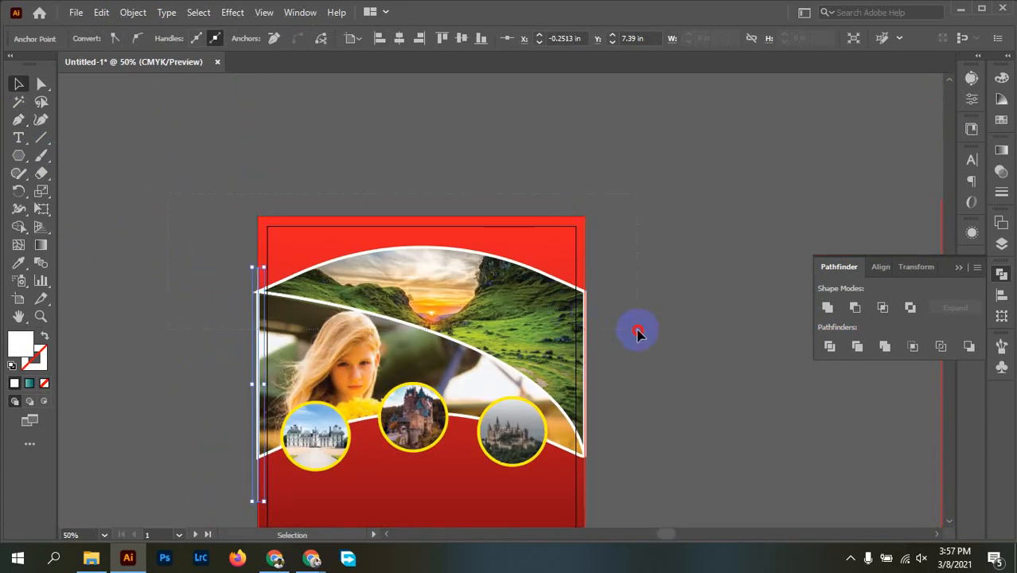
key("ctrl+a")
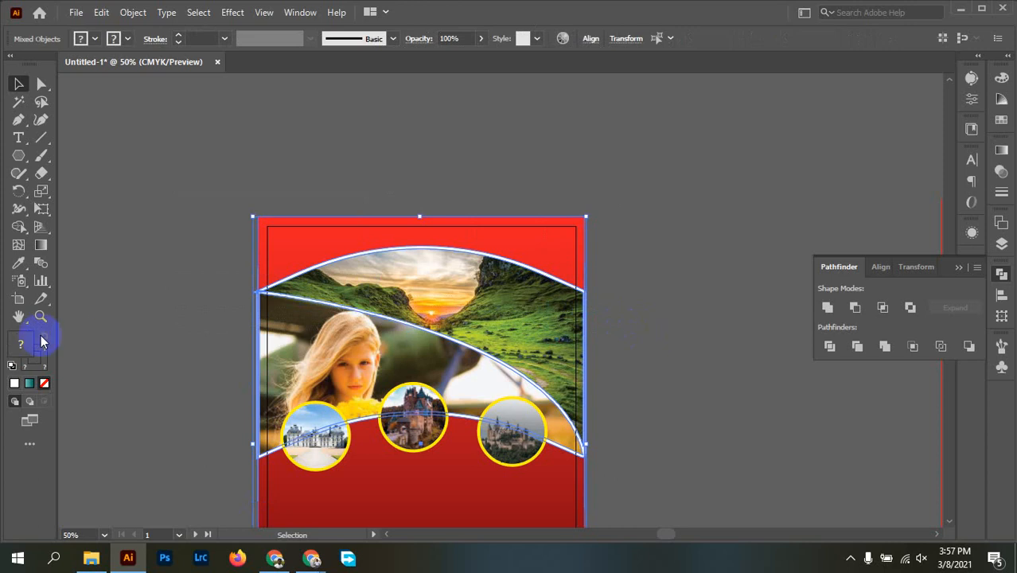
left_click(18, 226)
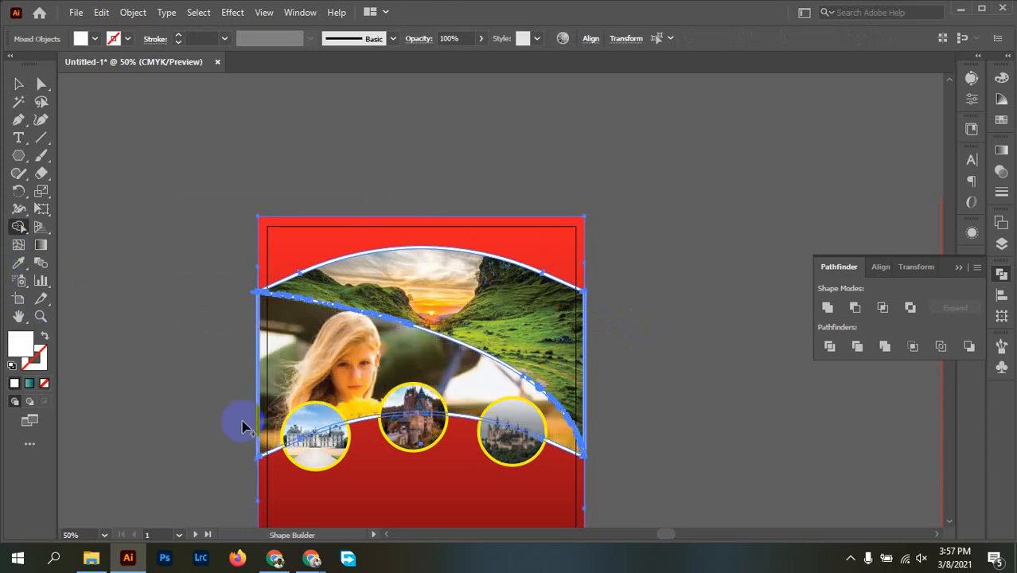
scroll(244, 421, "up", 8)
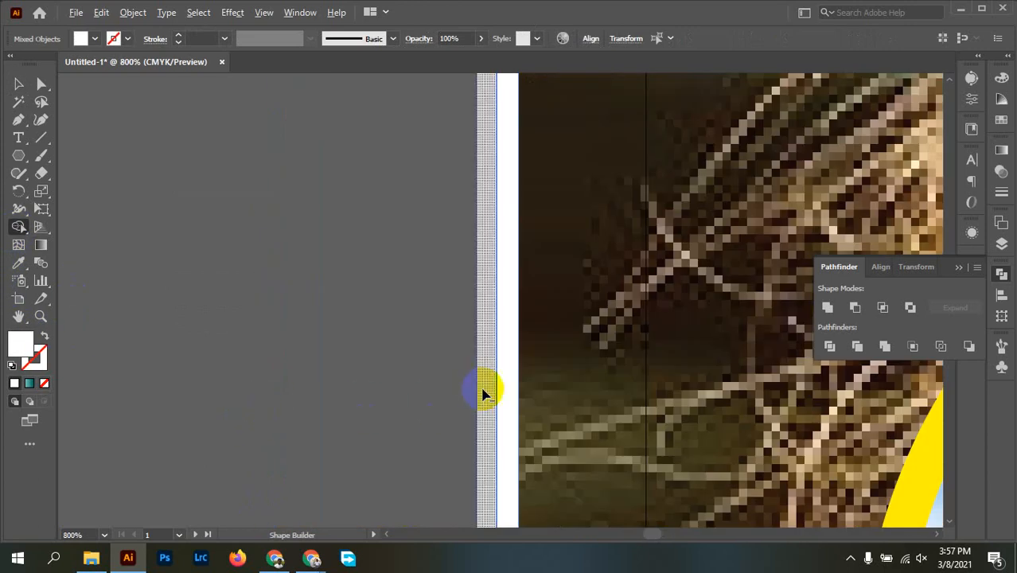
scroll(356, 390, "down", 5)
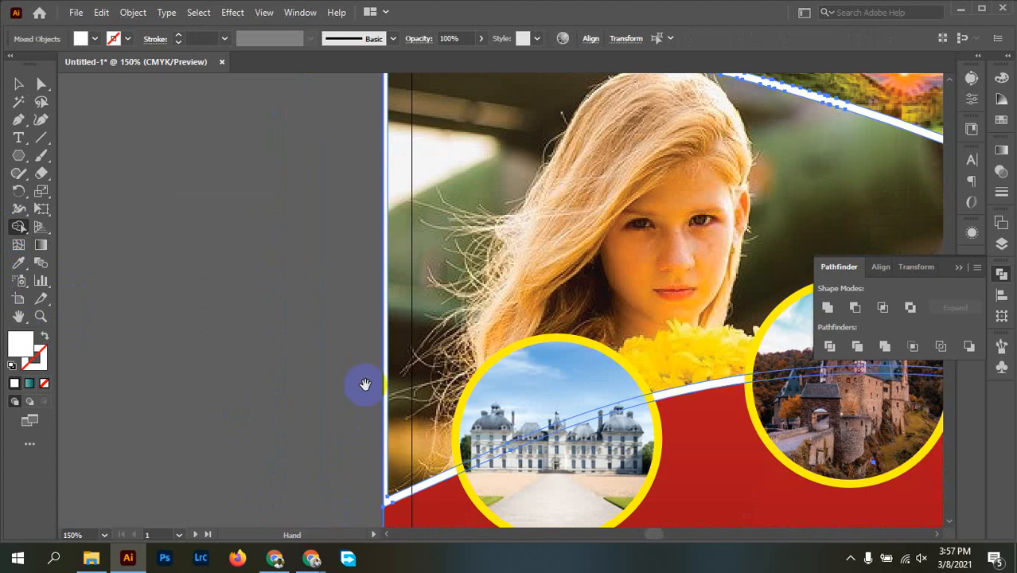
left_click_drag(365, 384, 260, 166)
left_click(300, 360, "alt")
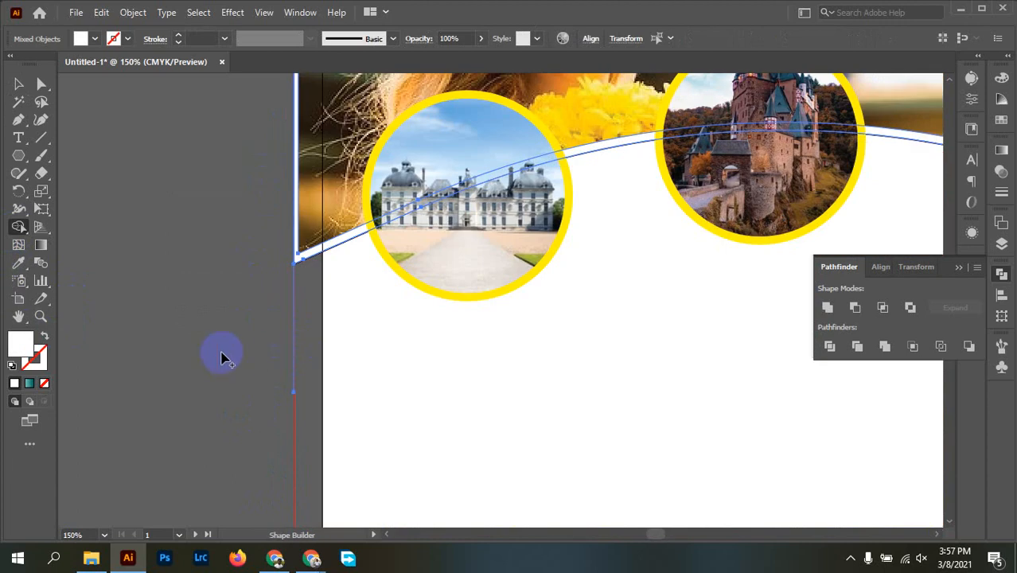
left_click(300, 379)
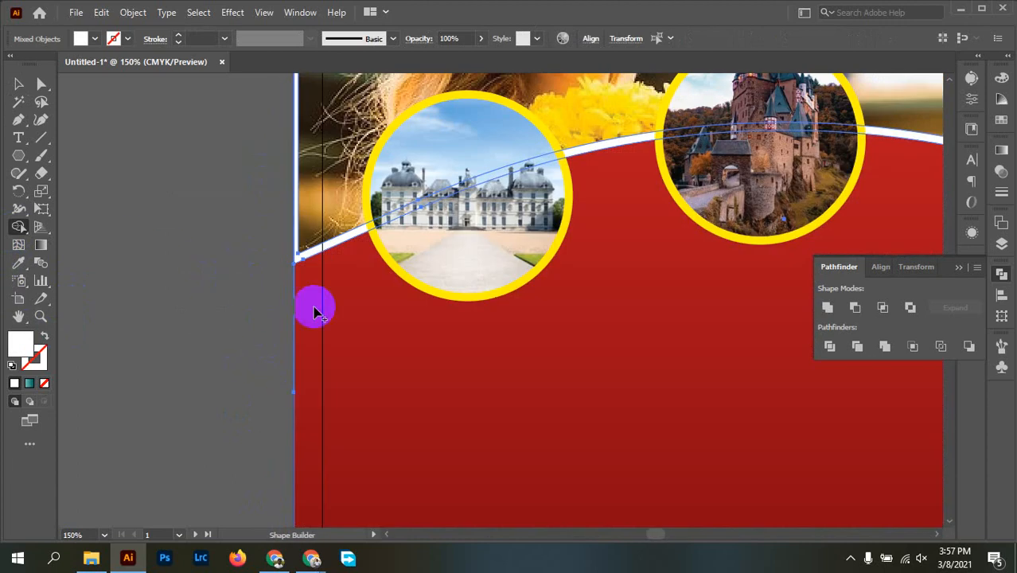
Remove the white frame strip beyond the red page's right edge with Shape Builder and deselect the artwork.
left_click_drag(557, 237, 27, 515)
left_click_drag(597, 283, 343, 347)
scroll(504, 352, "up", 1)
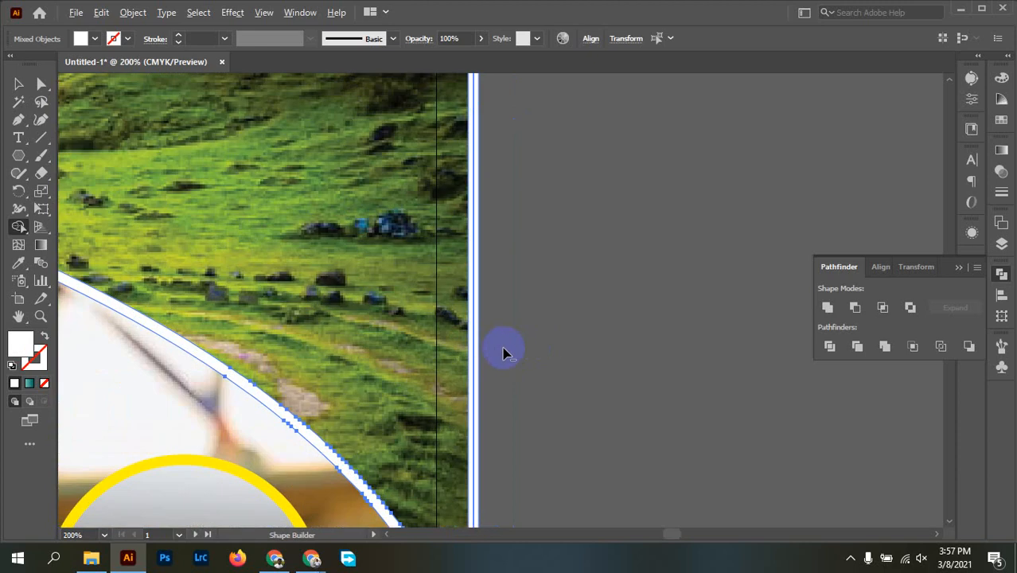
scroll(503, 352, "up", 1)
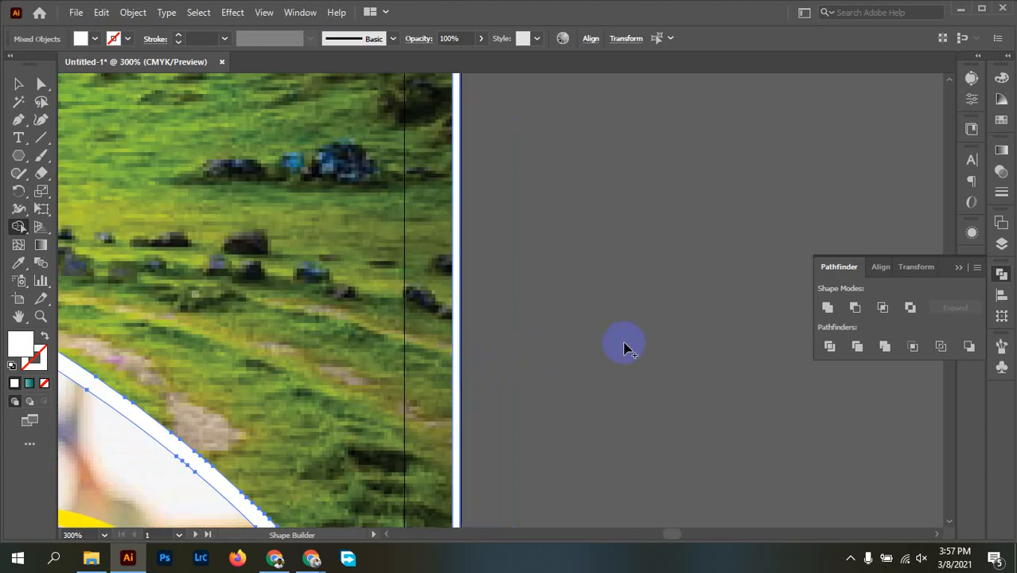
scroll(629, 339, "down", 5)
key("v")
left_click(620, 261)
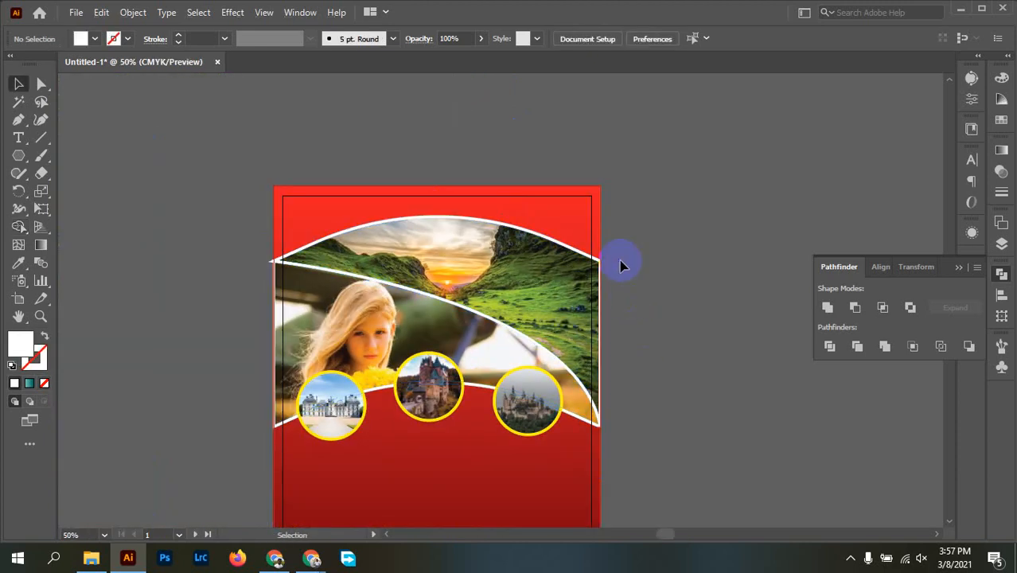
Move the leftover cutting line away from the red page's right edge and try the same with the left one.
left_click_drag(602, 231, 677, 231)
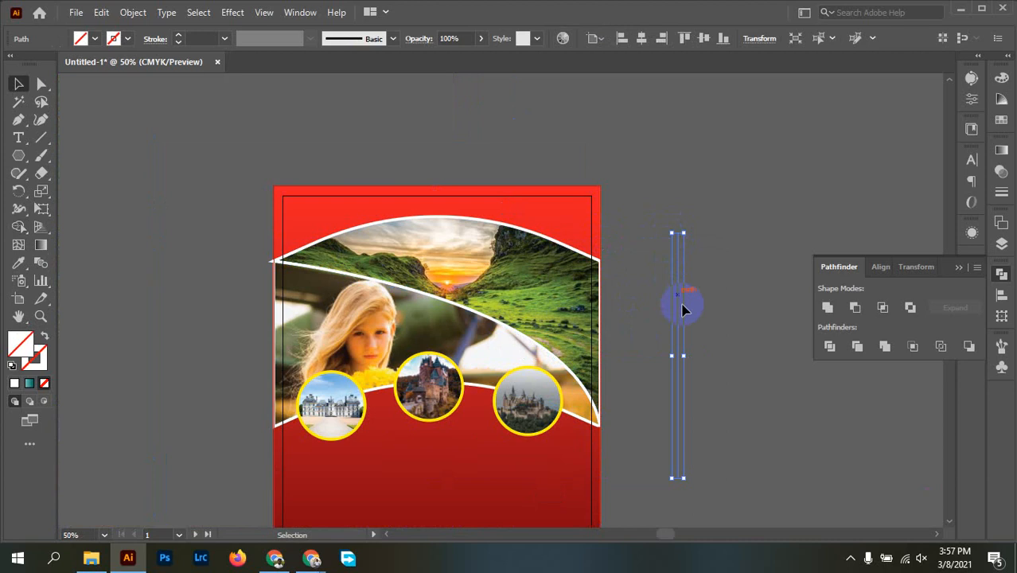
left_click_drag(274, 231, 213, 226)
key("ctrl+z")
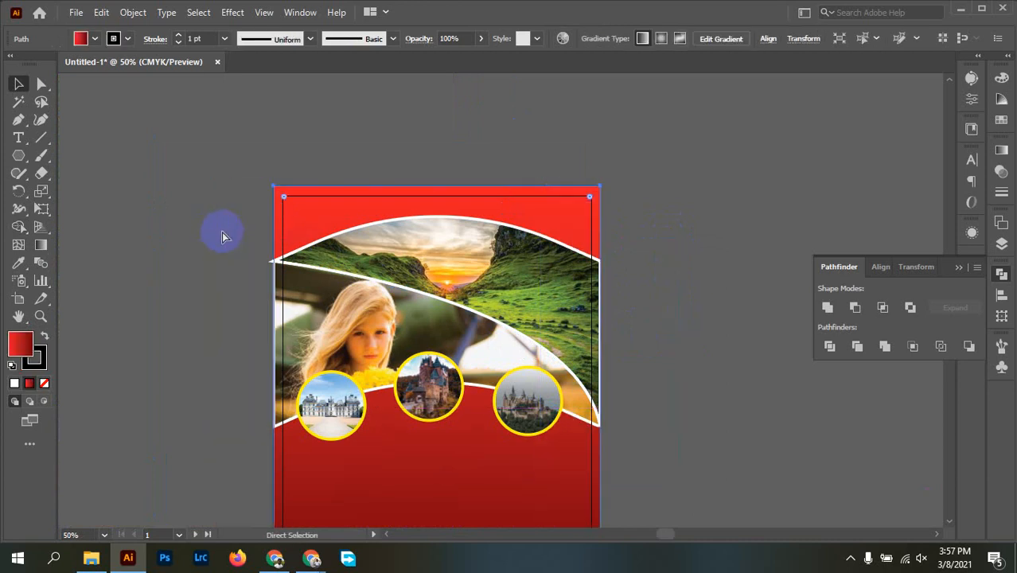
key("ctrl+1")
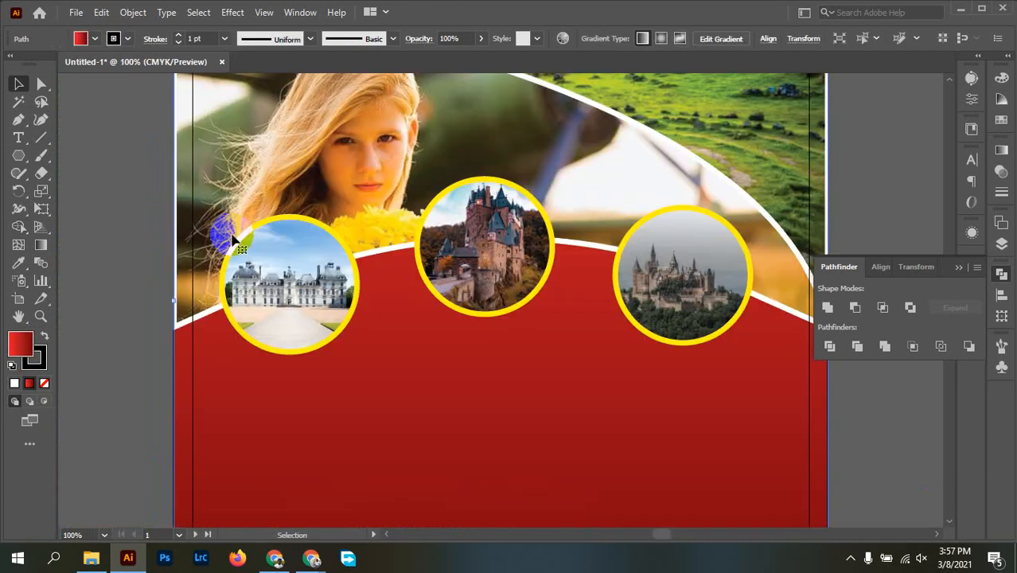
key("ctrl+shift+a")
left_click_drag(173, 223, 284, 520)
left_click_drag(288, 268, 225, 273)
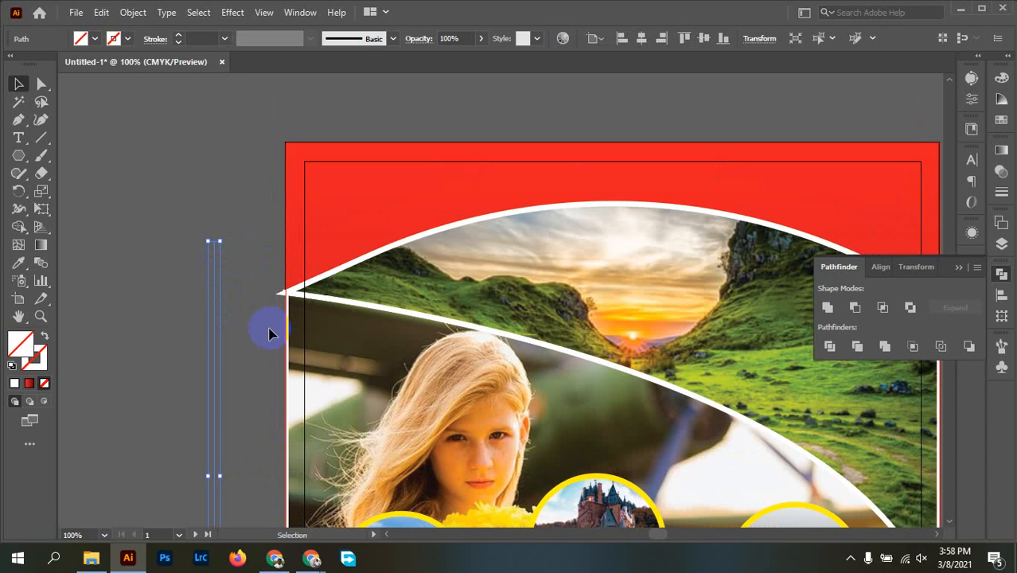
Return the left cutting line to the red page's edge and remove the protruding white frame tips with Shape Builder.
left_click_drag(268, 334, 279, 305)
scroll(280, 305, "up", 5)
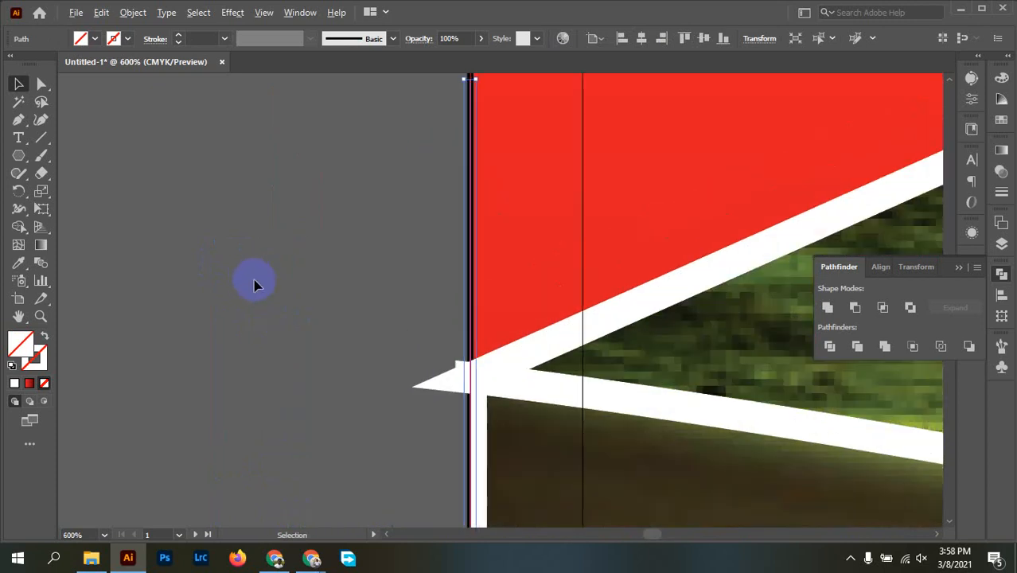
left_click(311, 333)
left_click(543, 432)
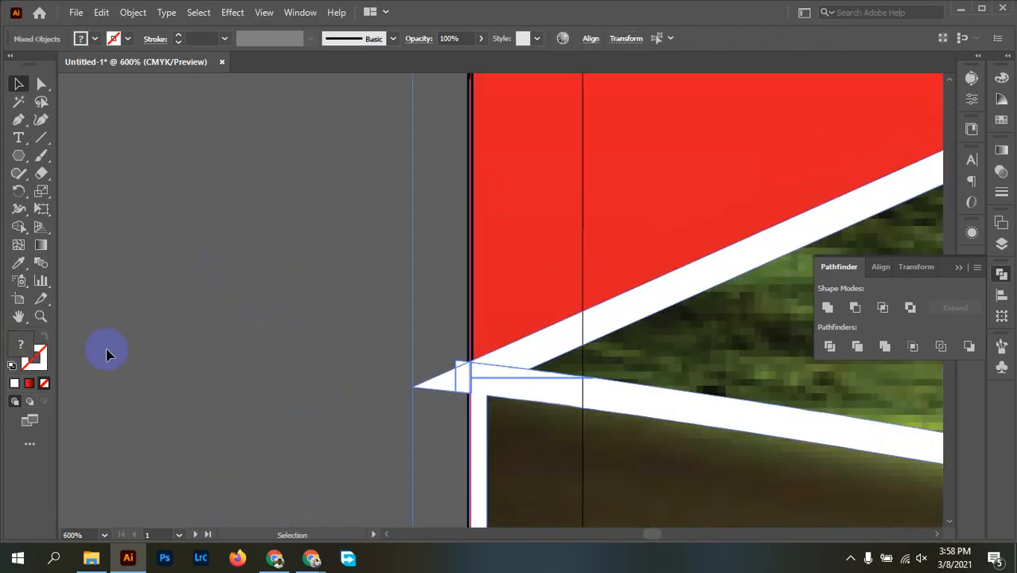
left_click(18, 227)
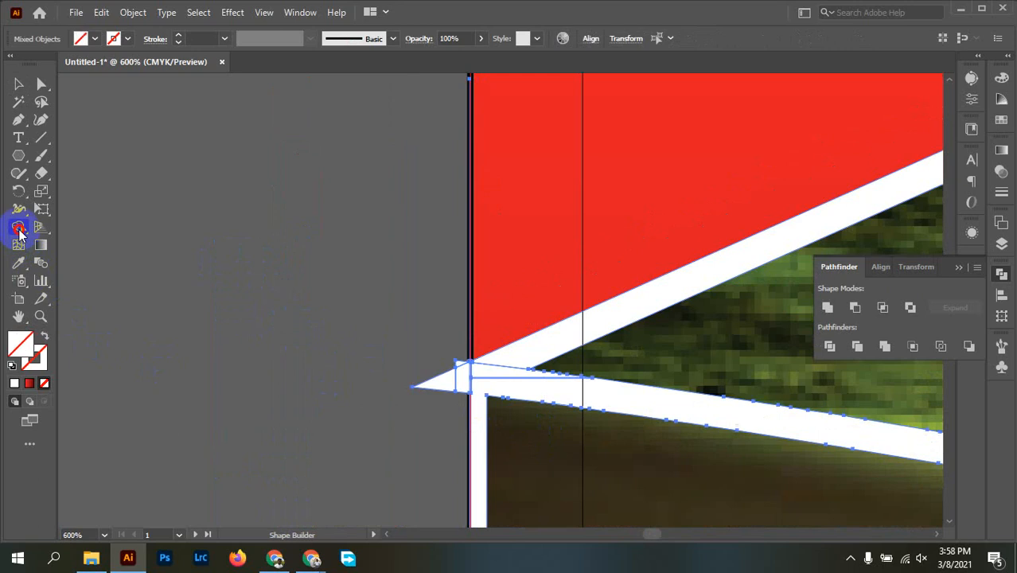
left_click(459, 366, "alt")
left_click(469, 371)
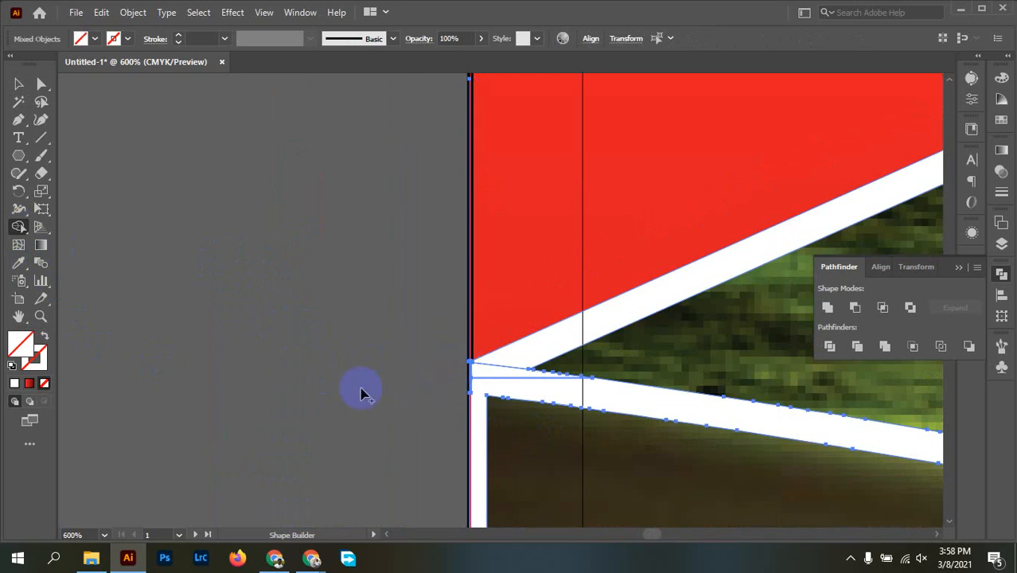
key("v")
left_click(344, 355)
scroll(347, 363, "down", 5)
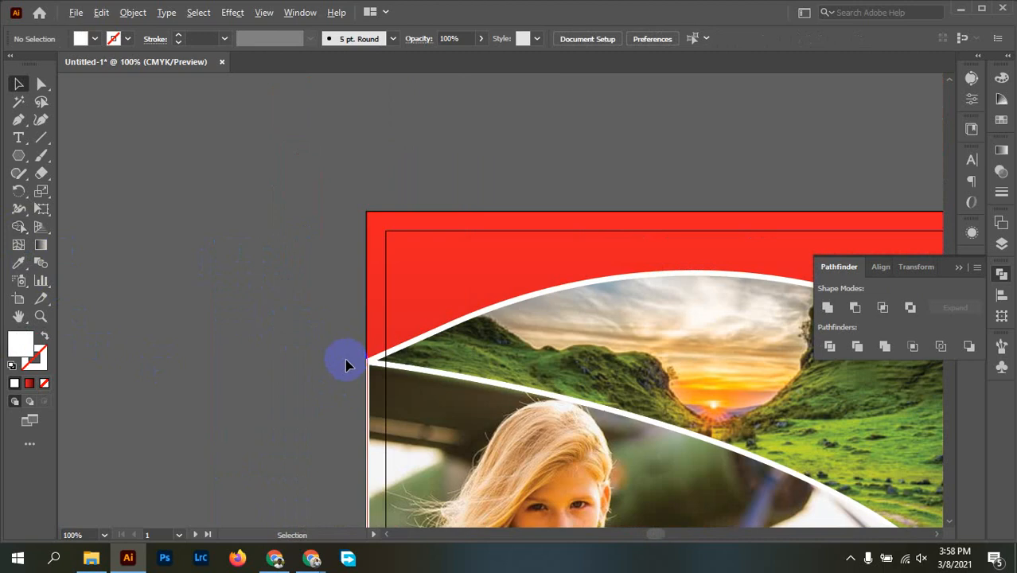
Remove the black outline stroke from the red page's gradient background shape.
scroll(406, 282, "up", 4)
scroll(381, 239, "up", 2)
left_click_drag(213, 239, 322, 332)
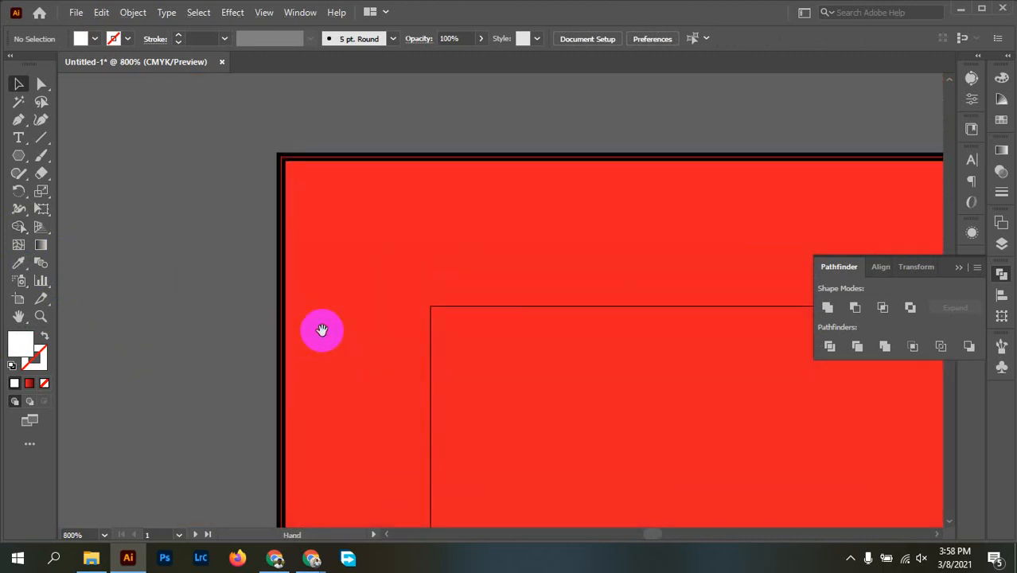
scroll(107, 222, "down", 6)
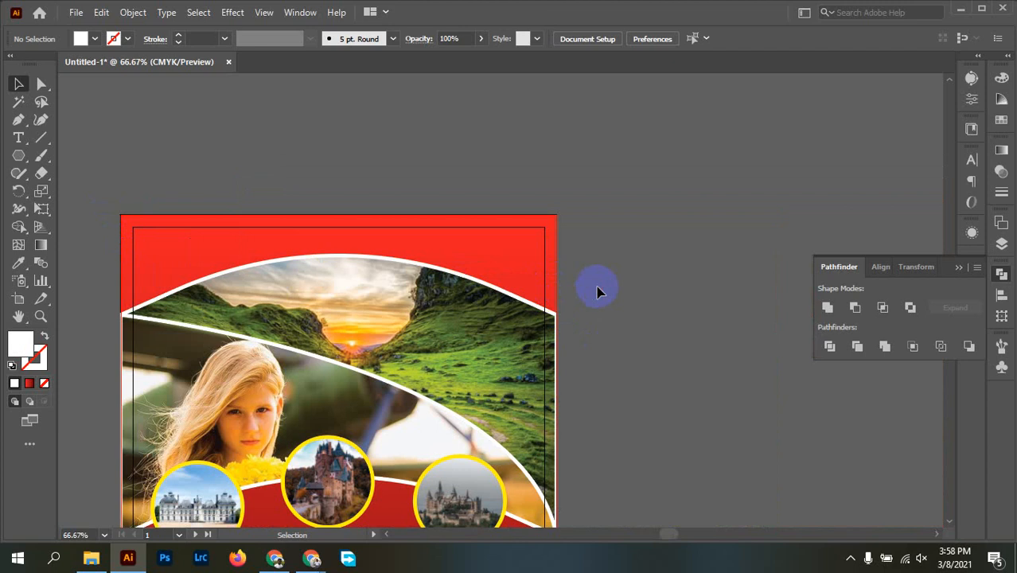
left_click_drag(595, 286, 681, 288)
left_click(660, 287)
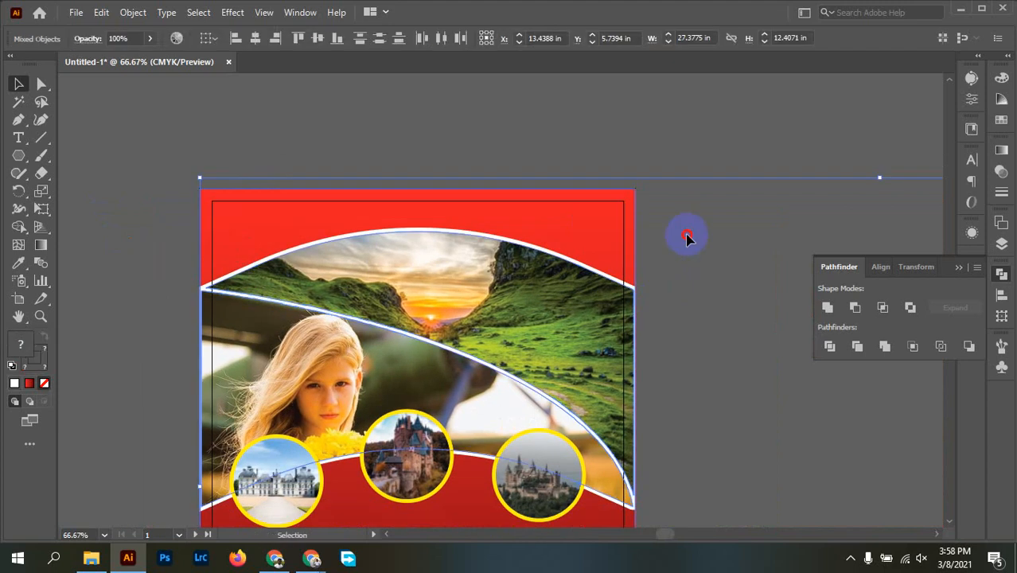
left_click(686, 234)
left_click(593, 225)
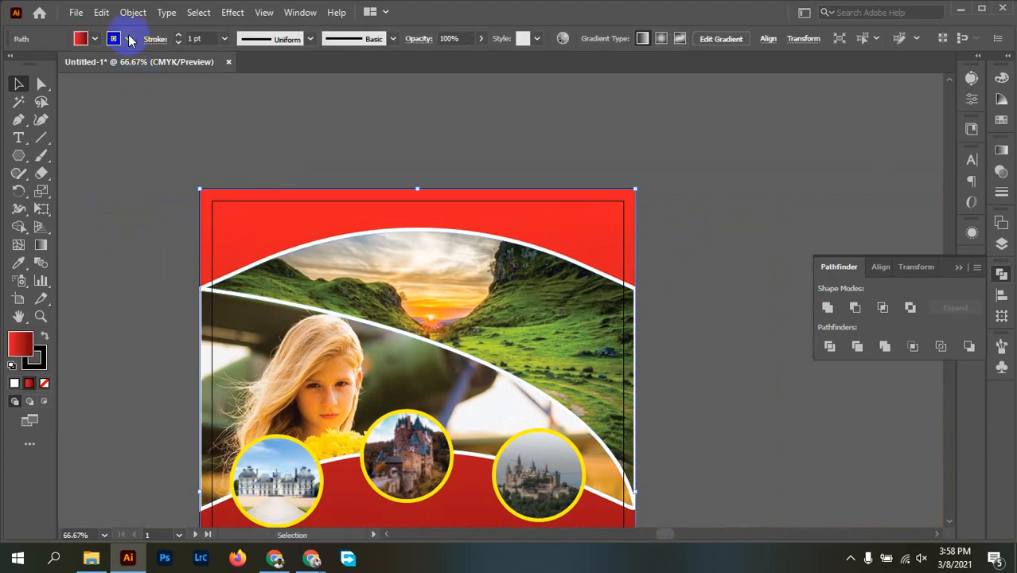
left_click(127, 38)
left_click(11, 65)
left_click(394, 166)
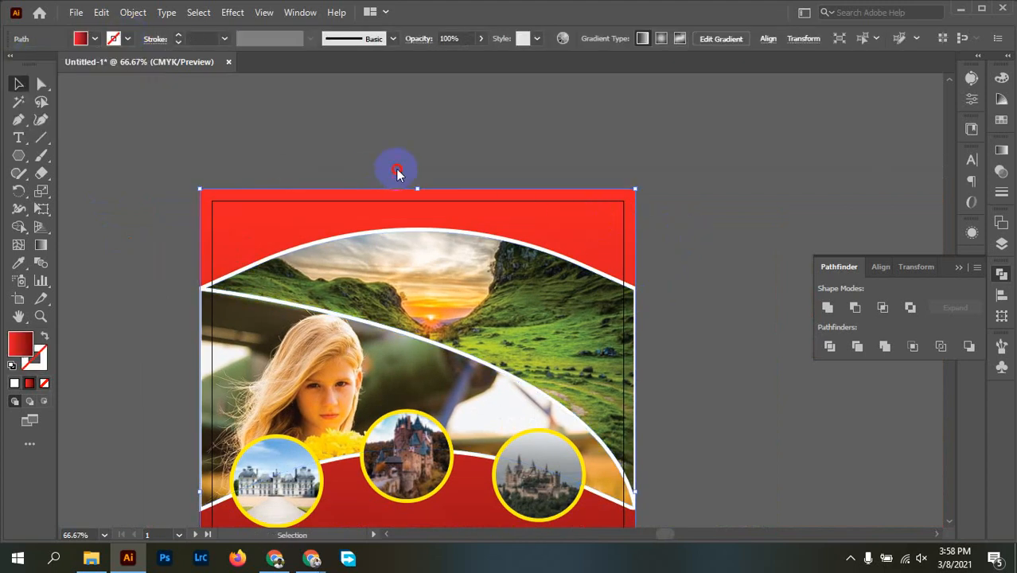
left_click(395, 166)
Examine the red and teal flyer layouts side by side, checking each page's gradient background shape.
scroll(625, 205, "down", 2)
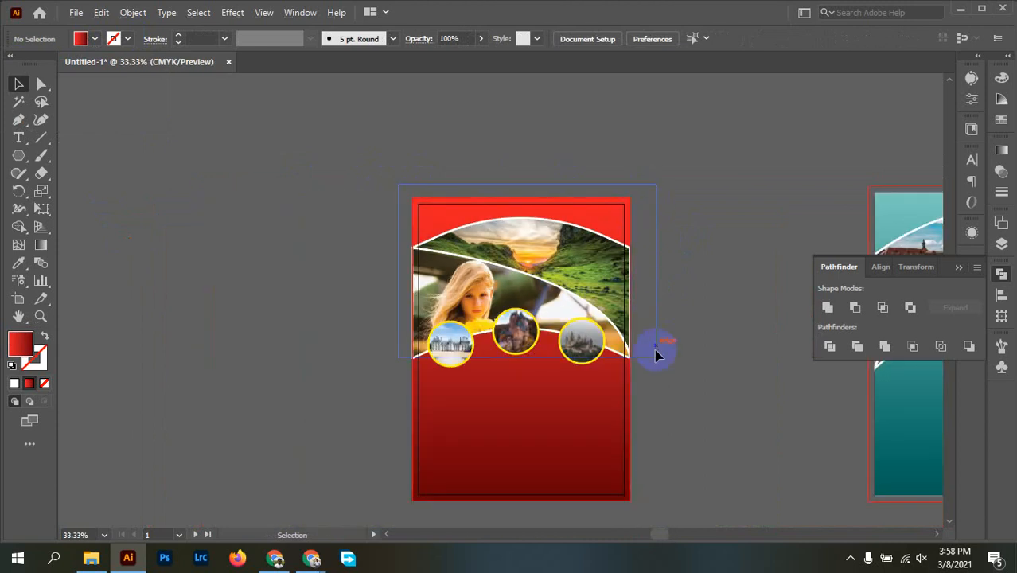
left_click_drag(654, 345, 515, 339)
left_click_drag(623, 403, 556, 407)
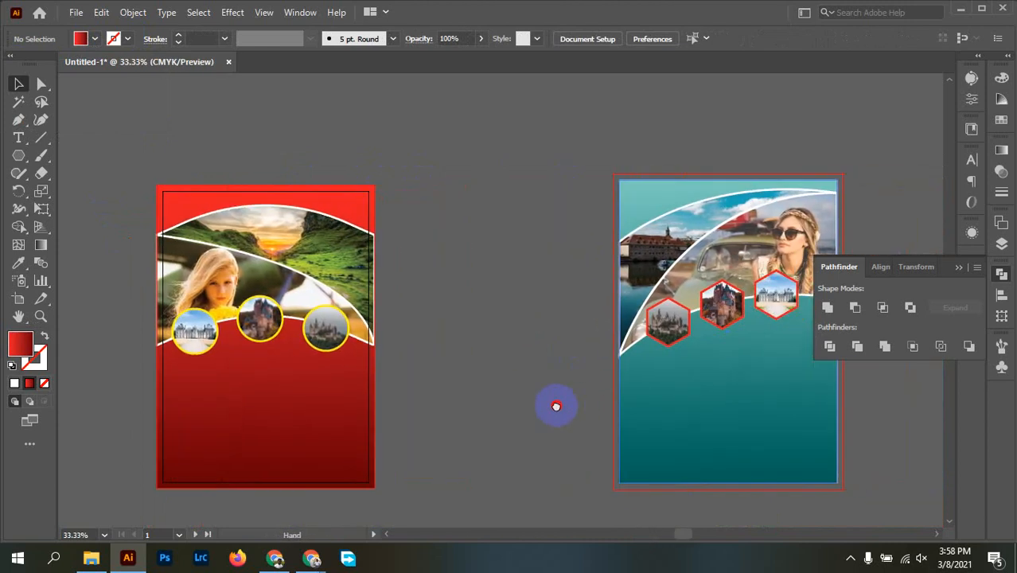
left_click(749, 454)
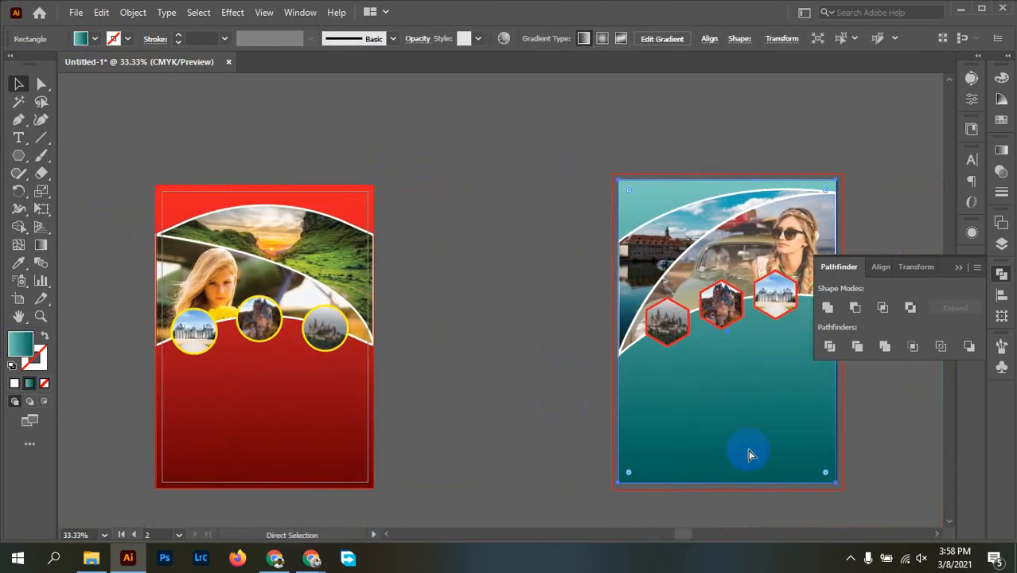
key("ctrl+shift+a")
left_click(284, 477)
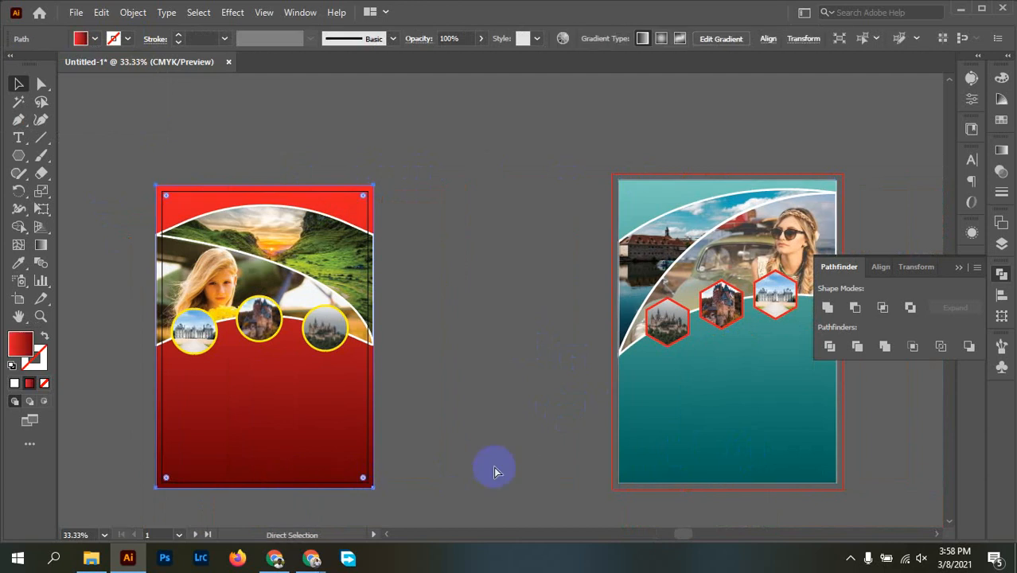
left_click(408, 416)
left_click_drag(408, 415, 452, 391)
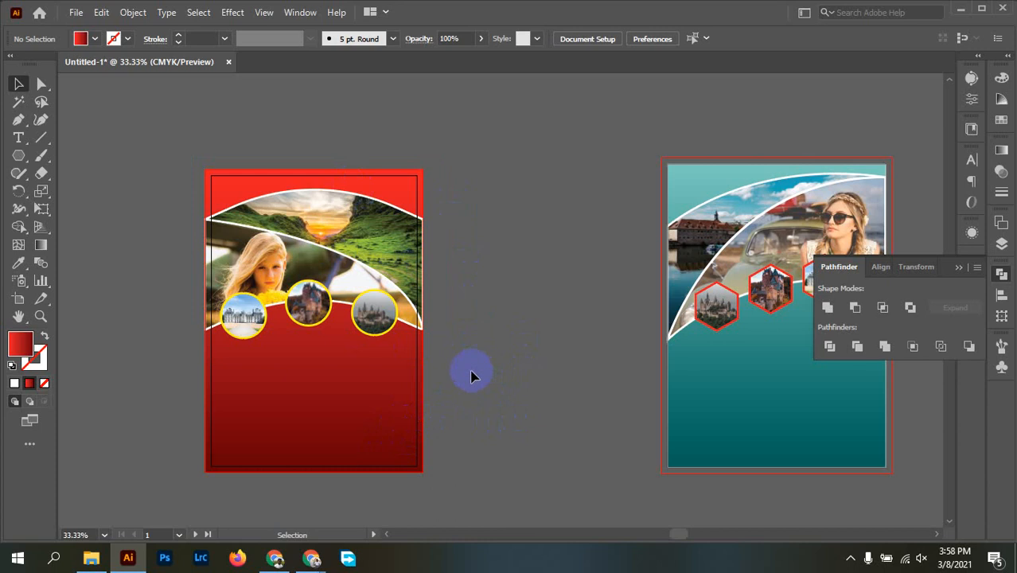
Collapse the Pathfinder panel, then switch to File Explorer and open the ledp folder inside Work on drive E.
left_click(1000, 274)
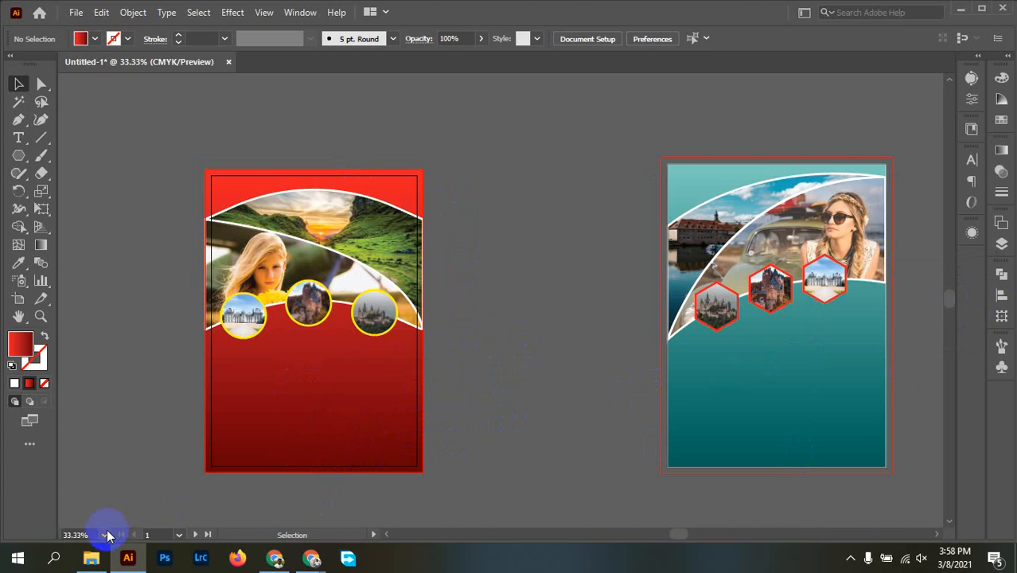
left_click(93, 562)
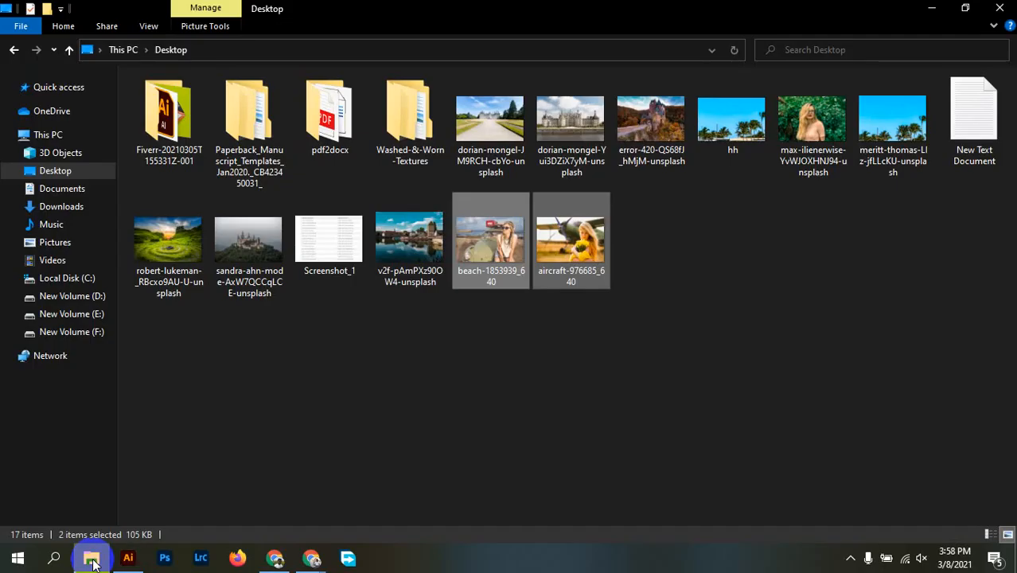
left_click(63, 317)
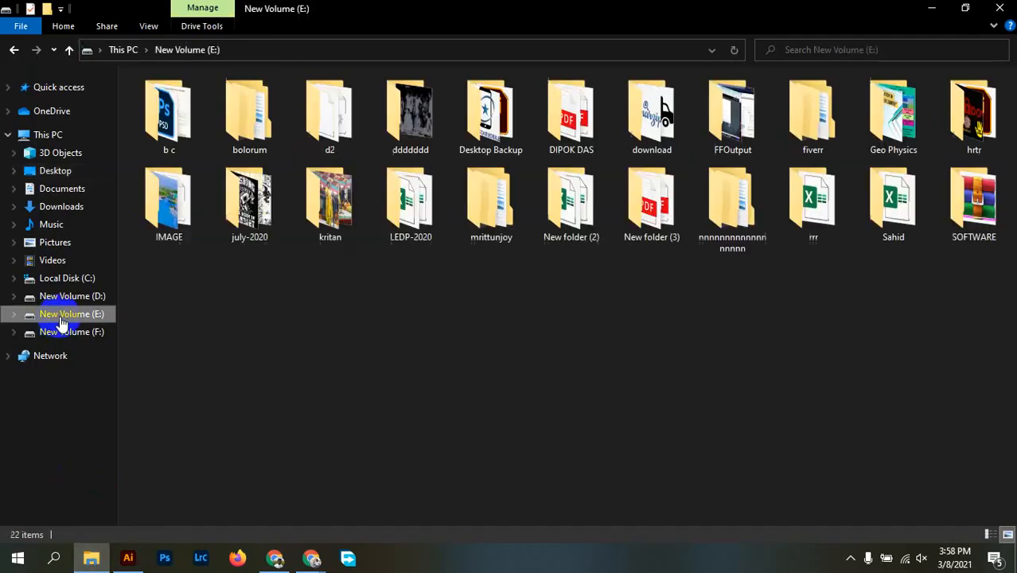
left_click(562, 318)
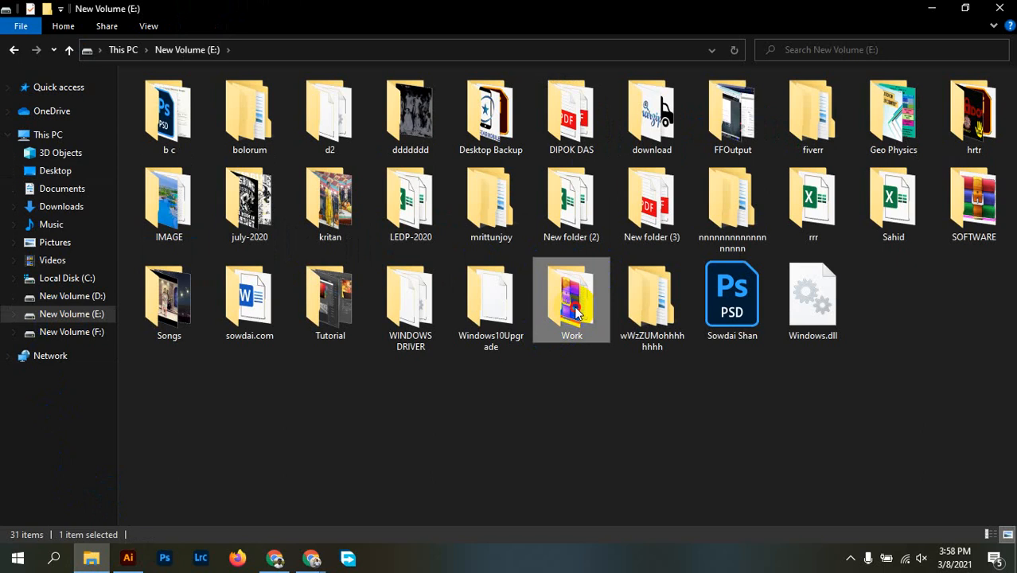
double_click(576, 312)
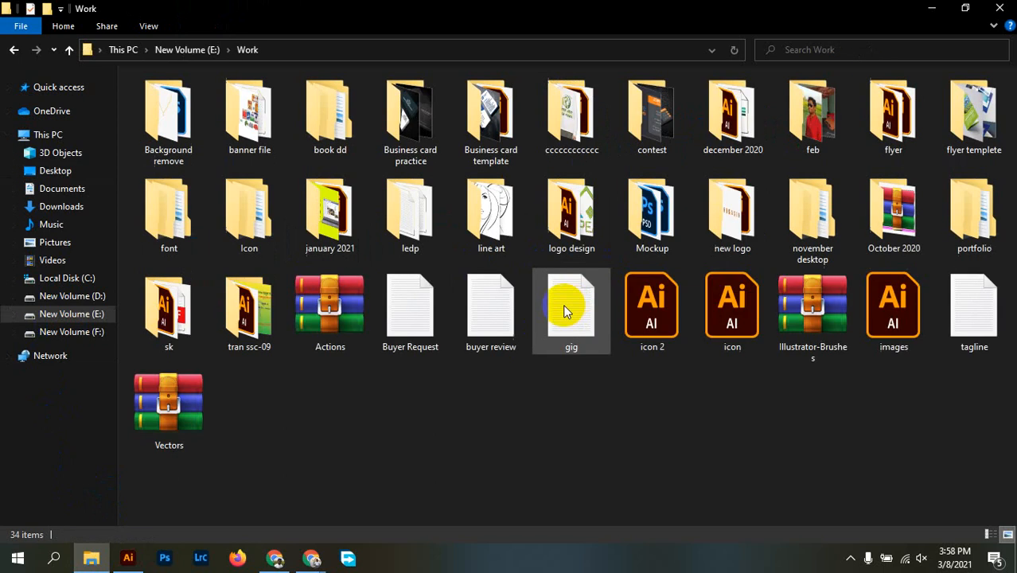
double_click(397, 208)
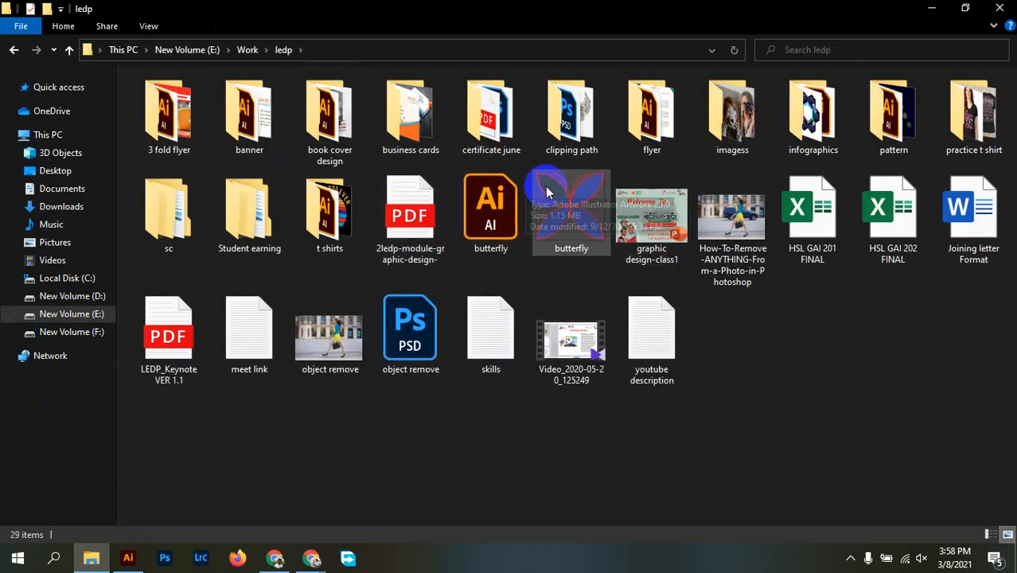
Look through the flyer folder for an earlier travel flyer design and return to the ledp folder.
double_click(652, 107)
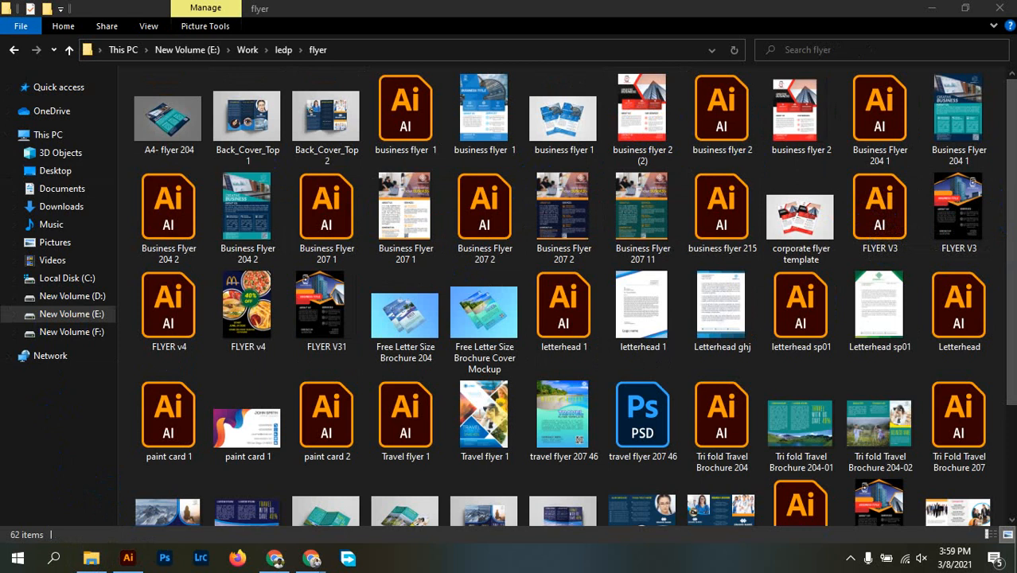
left_click_drag(1003, 273, 1003, 368)
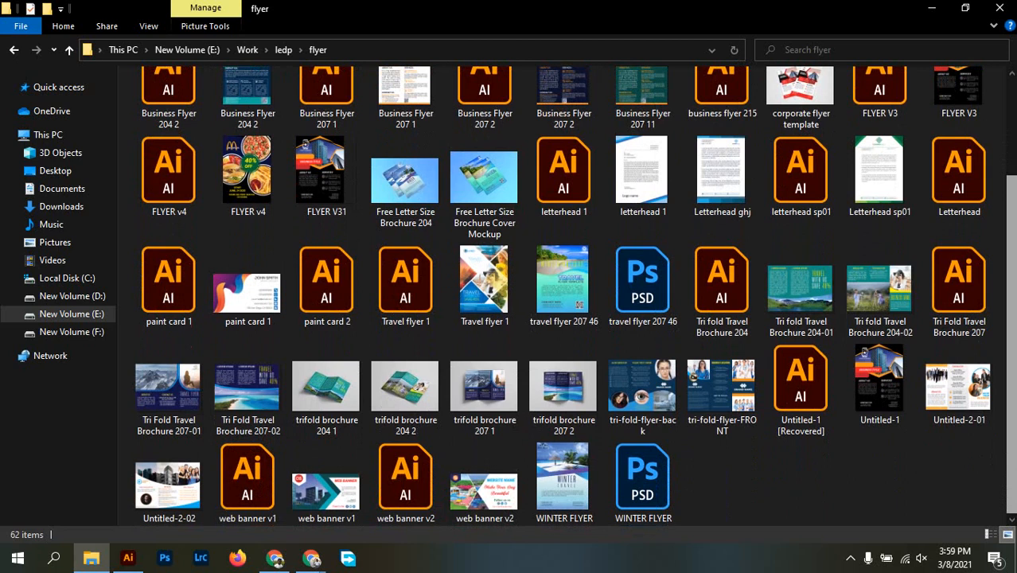
left_click_drag(1012, 395, 1014, 208)
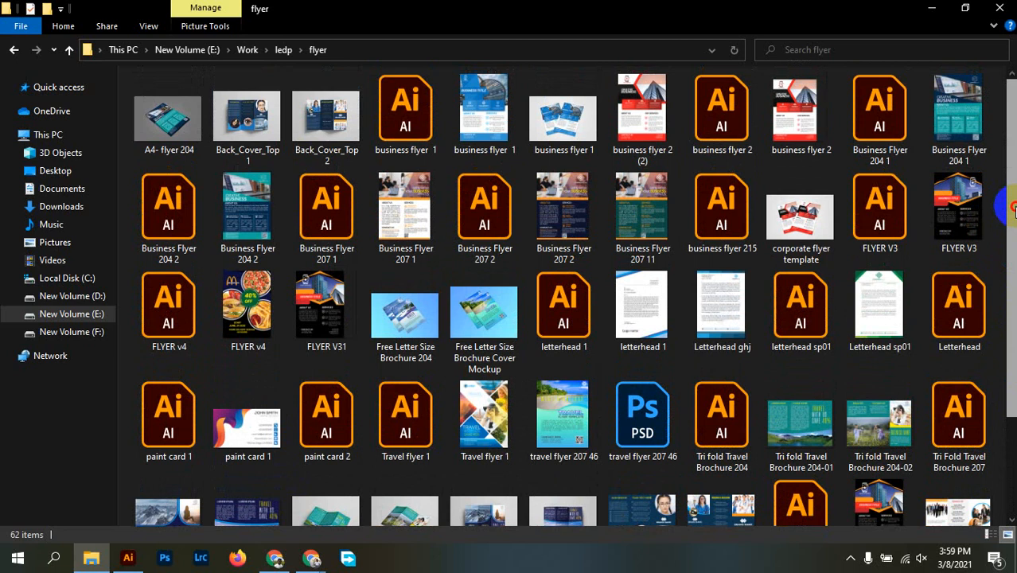
left_click(13, 51)
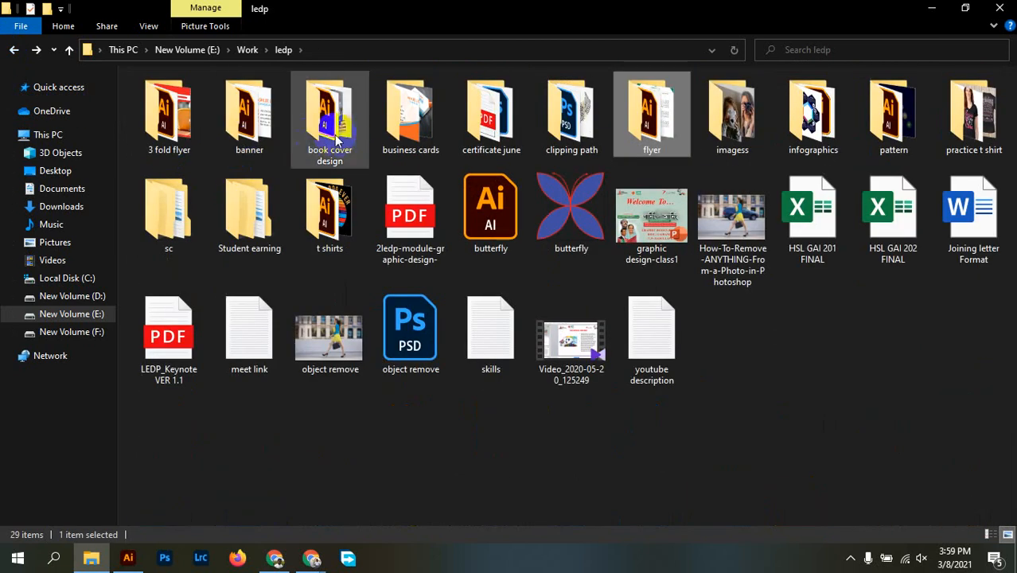
Open the Illustrator files travel flyer 216 and travel flyer 215 from the 3 fold flyer folder.
left_click(184, 119)
double_click(184, 120)
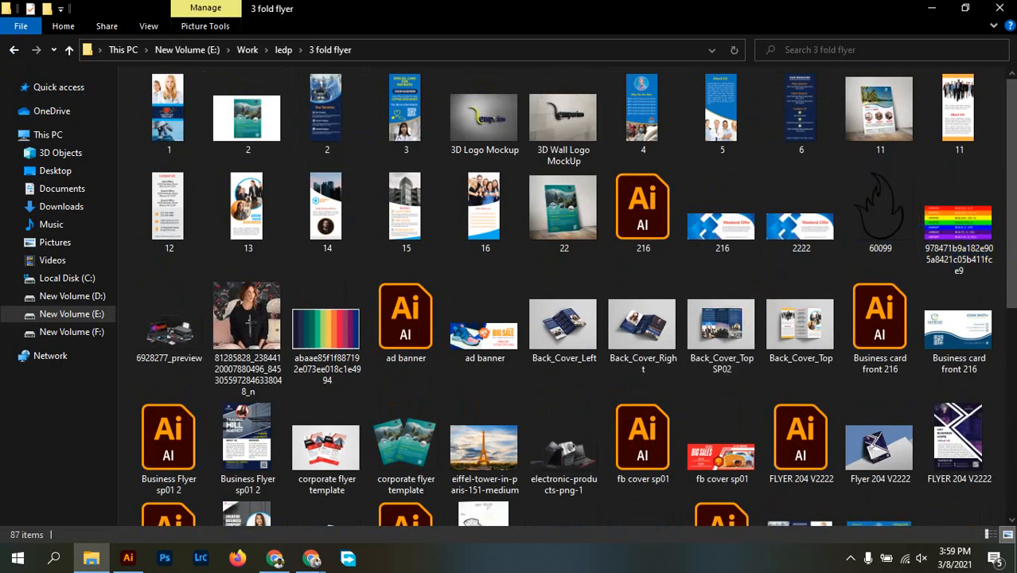
scroll(1009, 207, "down", 2)
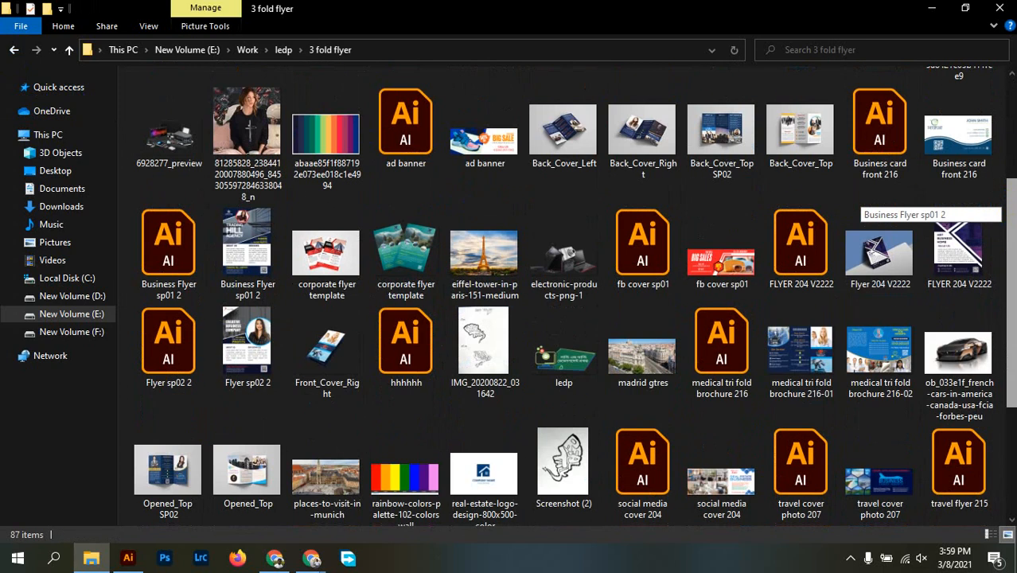
scroll(573, 295, "down", 1)
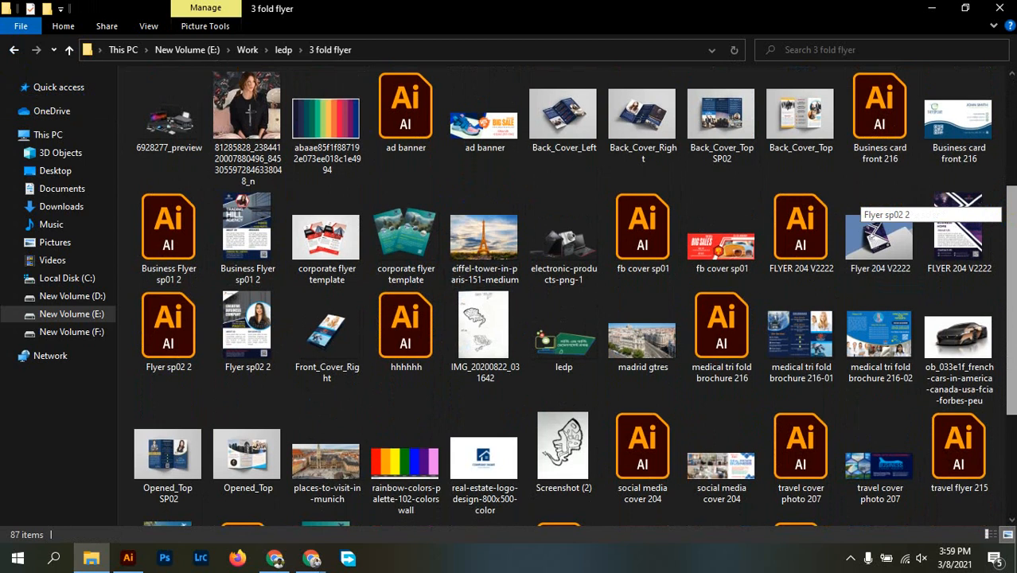
scroll(573, 295, "down", 1)
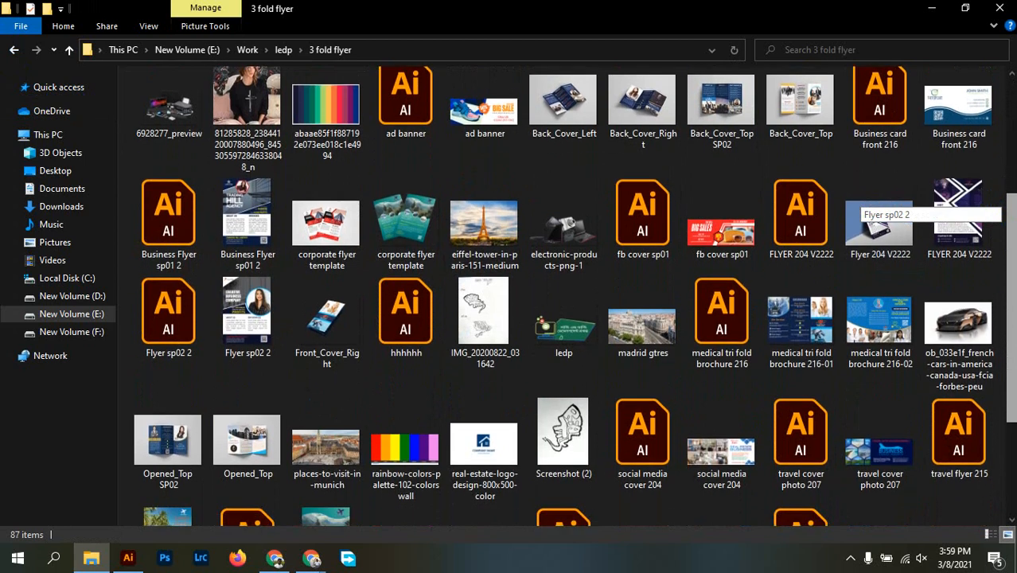
scroll(573, 294, "down", 1)
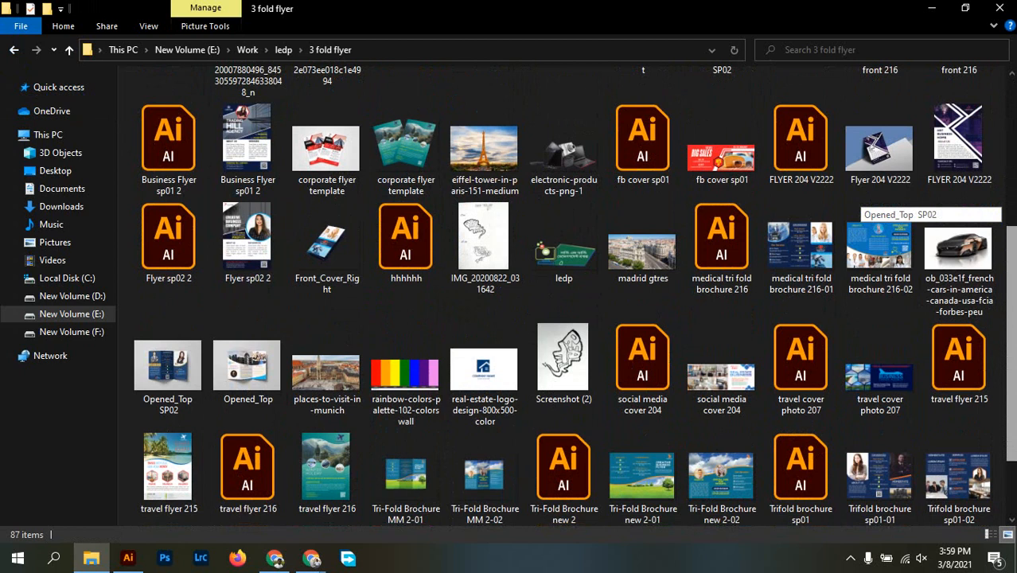
scroll(876, 208, "down", 1)
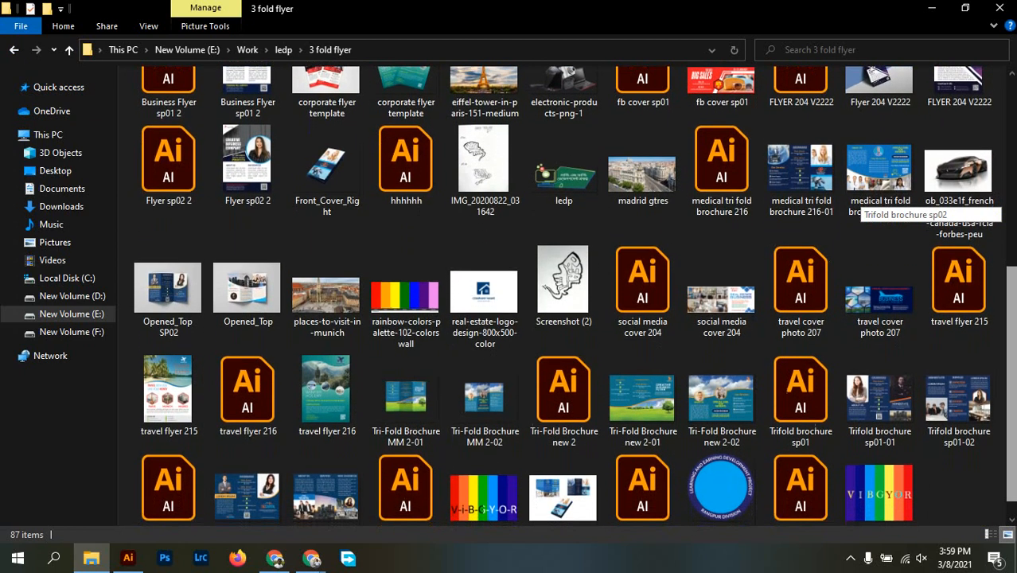
scroll(875, 209, "down", 1)
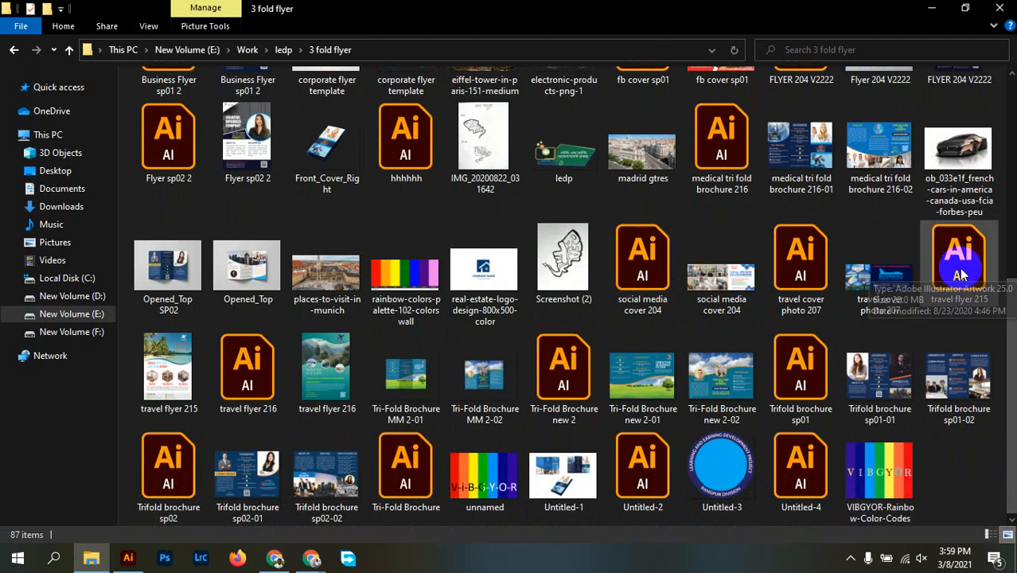
double_click(241, 373)
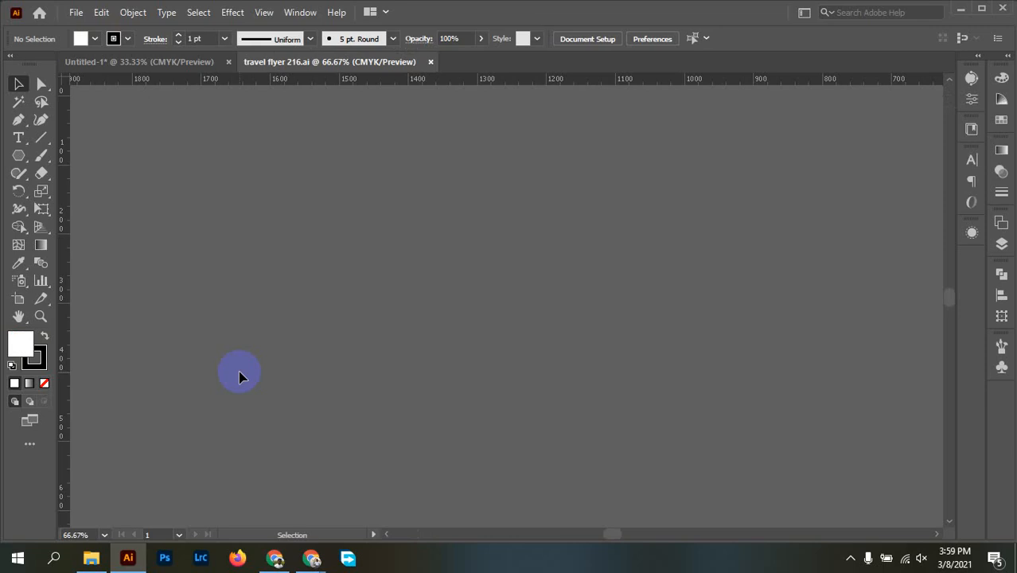
left_click(91, 557)
double_click(936, 272)
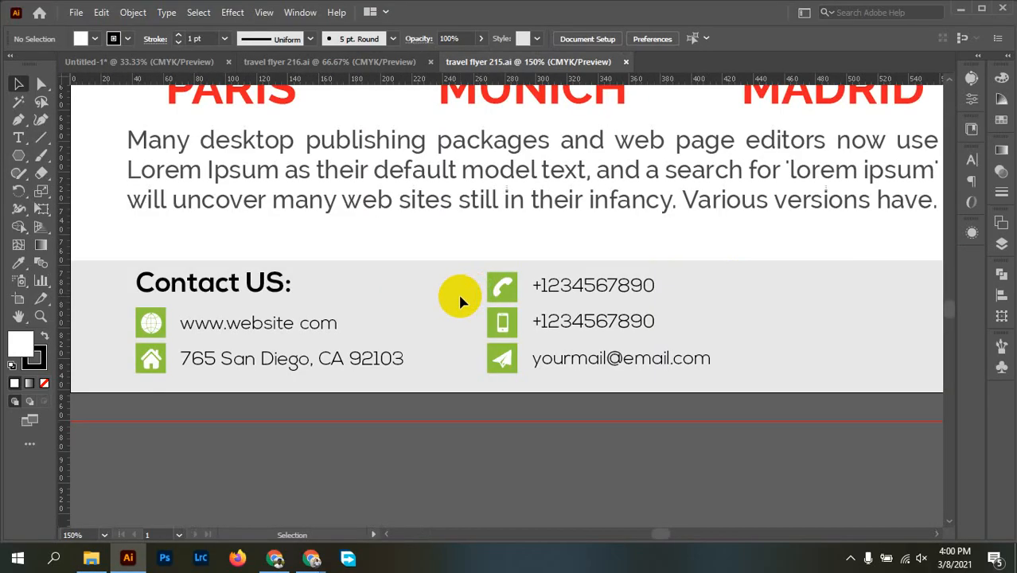
Examine the layouts of travel flyer 215 and travel flyer 216 for elements to reuse.
scroll(414, 333, "down", 4)
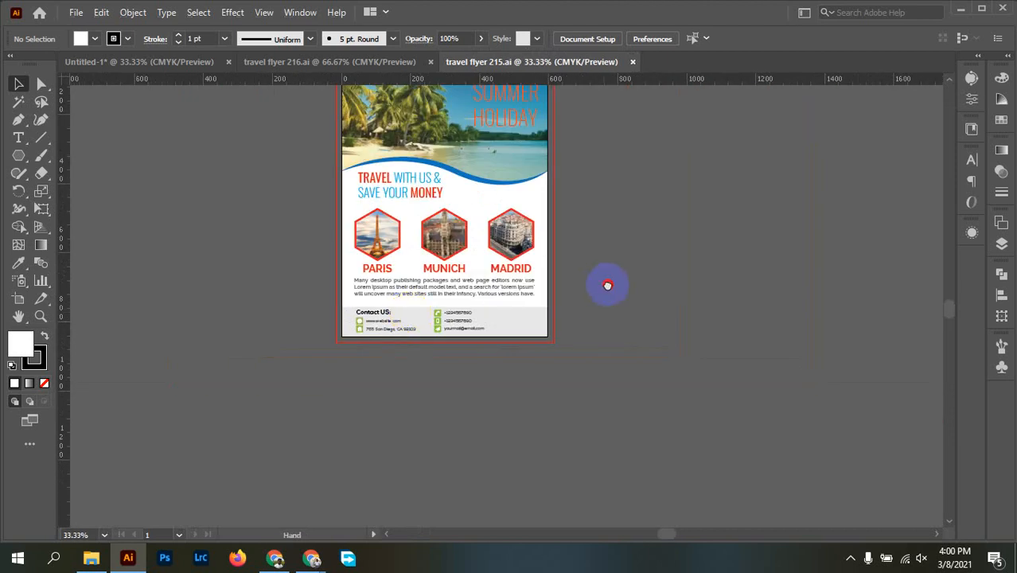
left_click_drag(608, 283, 733, 364)
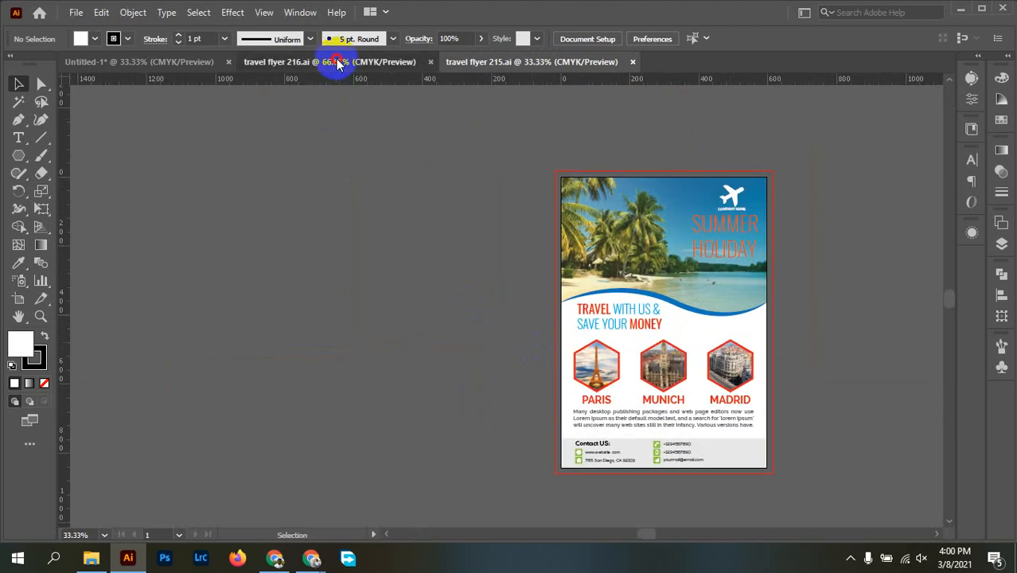
left_click(336, 61)
scroll(410, 277, "down", 5)
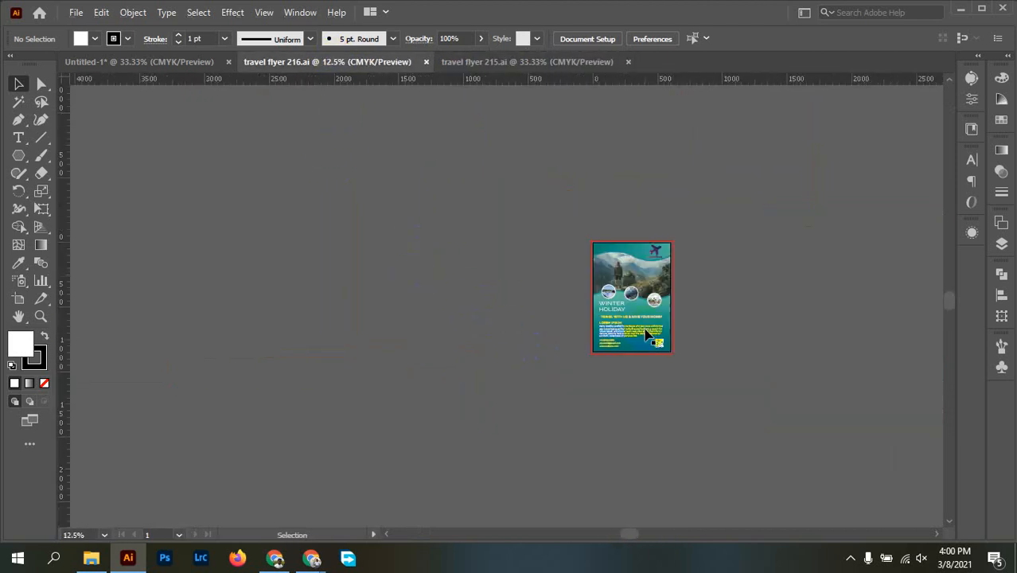
scroll(647, 327, "up", 4)
left_click_drag(731, 296, 779, 329)
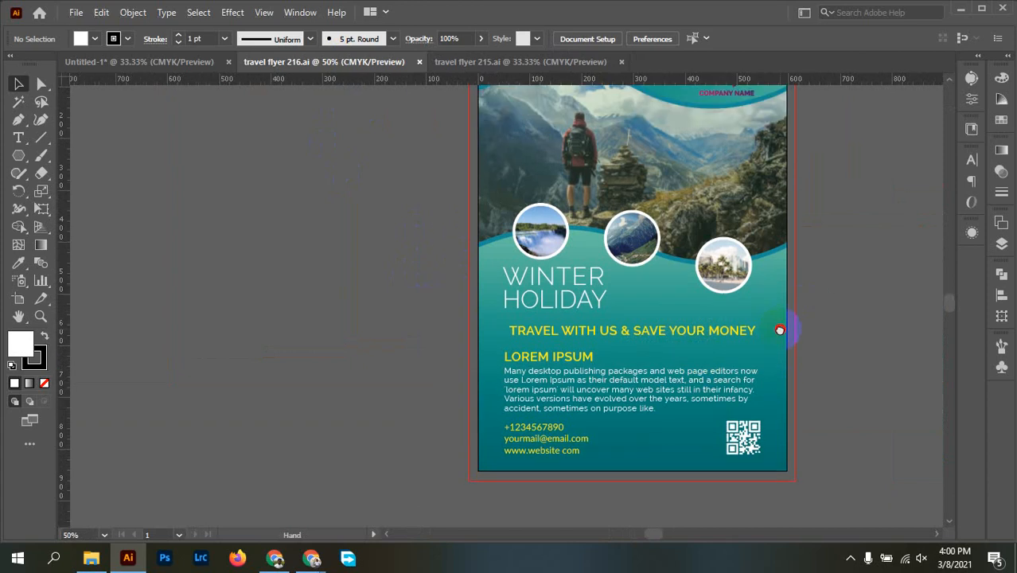
left_click_drag(326, 324, 357, 397)
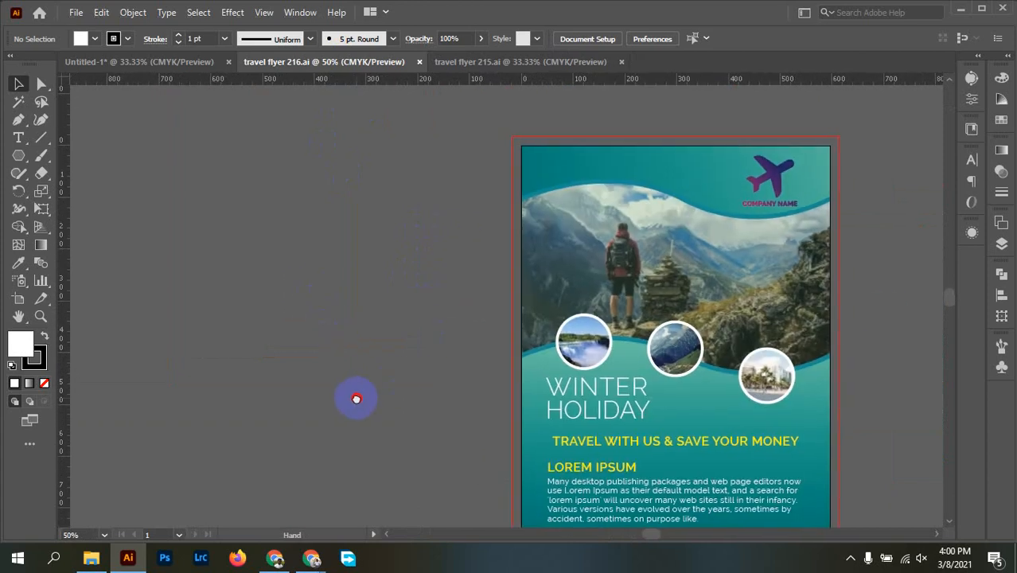
left_click(544, 62)
left_click(368, 64)
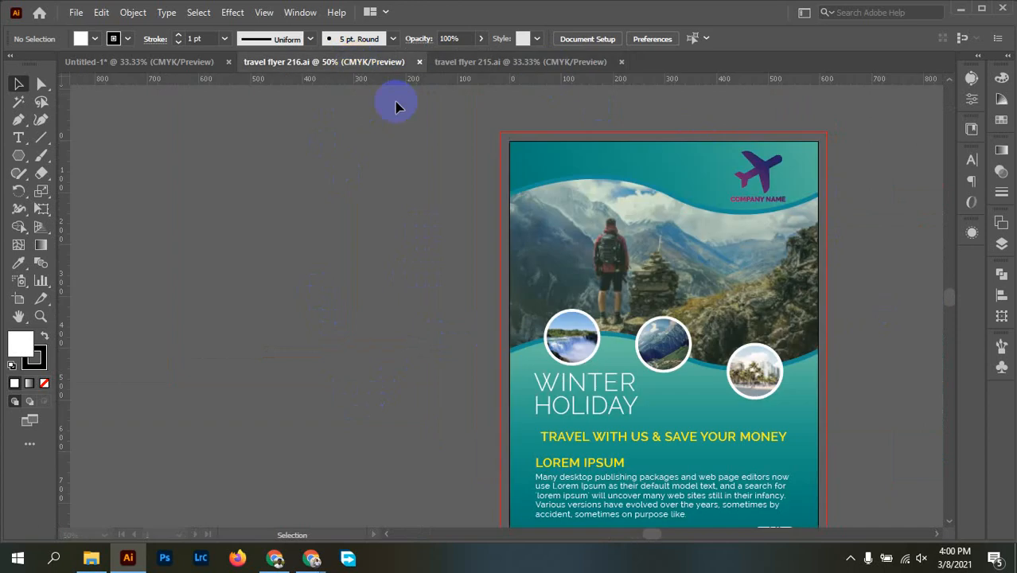
Bring the airplane COMPANY NAME logo from travel flyer 216 into Untitled-1 and place it in the red page's top-left corner.
left_click(767, 171)
left_click_drag(766, 172, 504, 188)
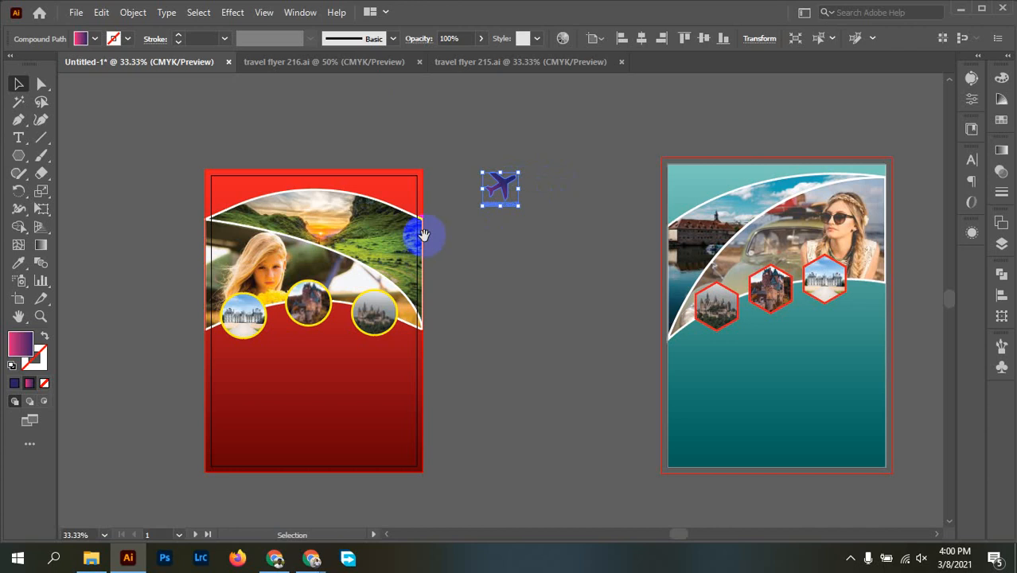
left_click_drag(418, 229, 565, 282)
left_click(466, 250)
scroll(697, 236, "up", 1)
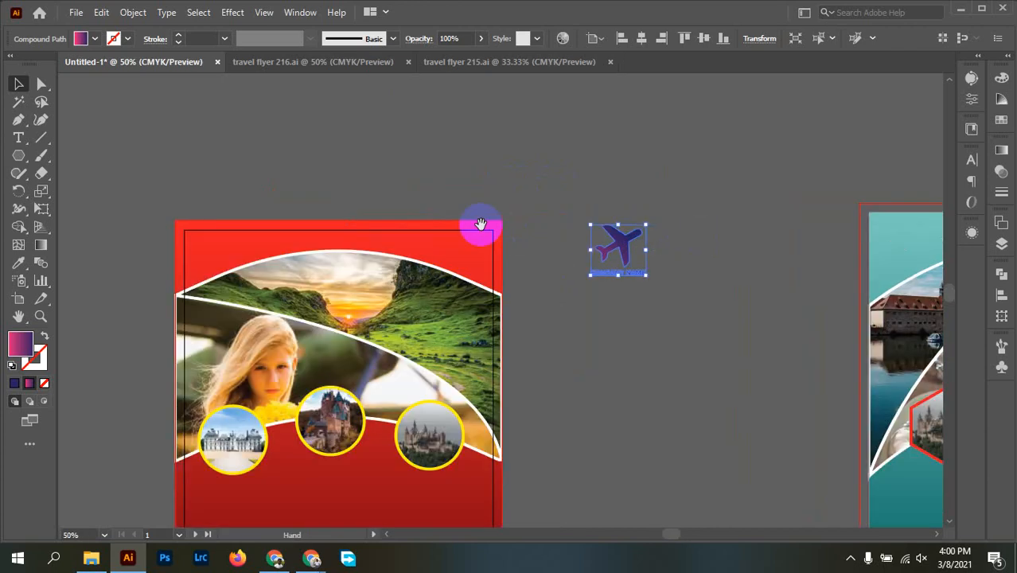
left_click_drag(479, 223, 613, 245)
left_click_drag(779, 280, 378, 300)
scroll(378, 299, "up", 4)
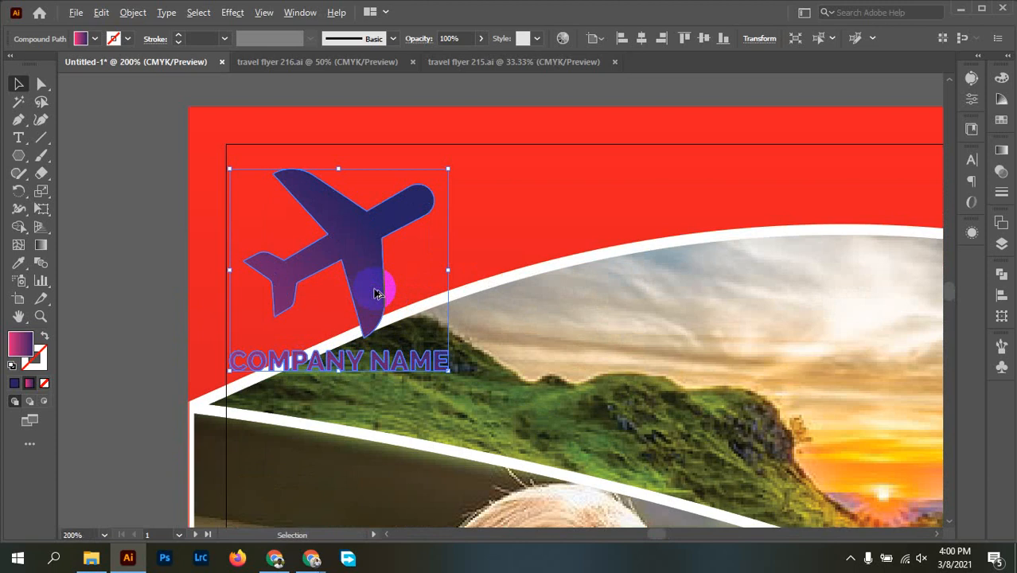
Scale the airplane logo down to about two-thirds size, shift it slightly right inside the red page's margin frame, and deselect it.
left_click_drag(446, 362, 376, 317)
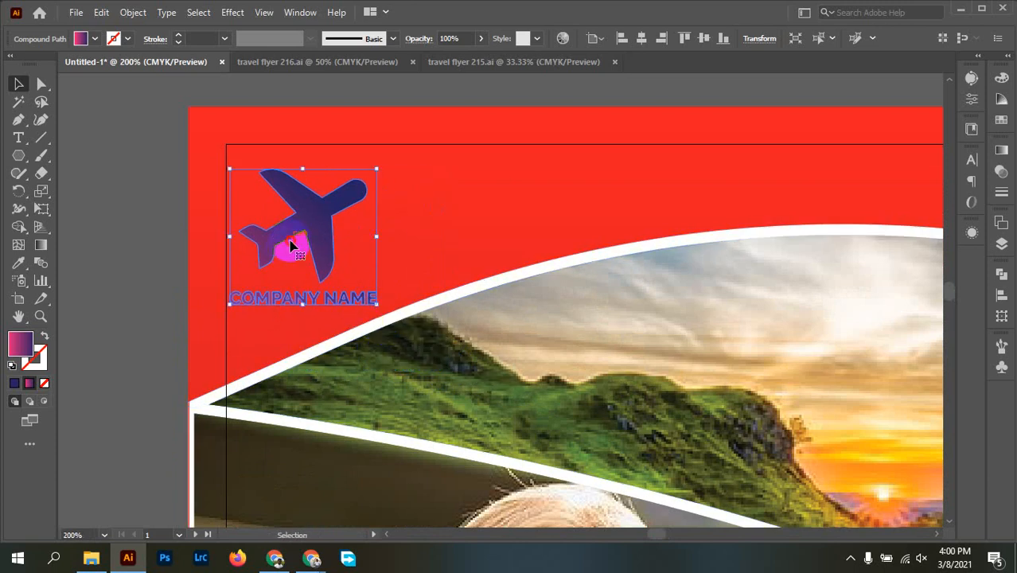
left_click_drag(291, 239, 341, 231)
left_click(97, 190)
left_click(107, 201)
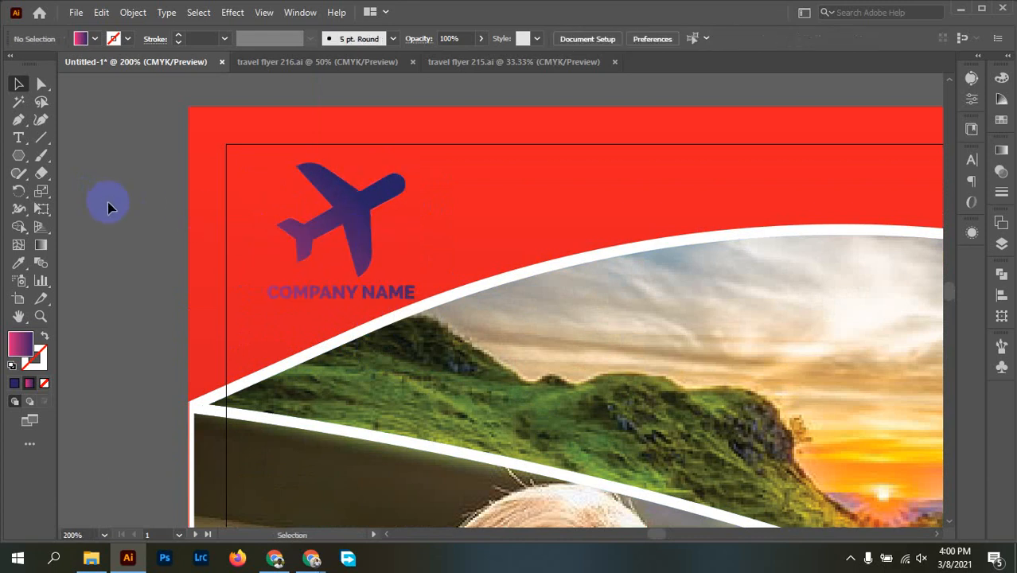
Fill the airplane COMPANY NAME logo on the red page with white and deselect it.
left_click(358, 233)
left_click(82, 40)
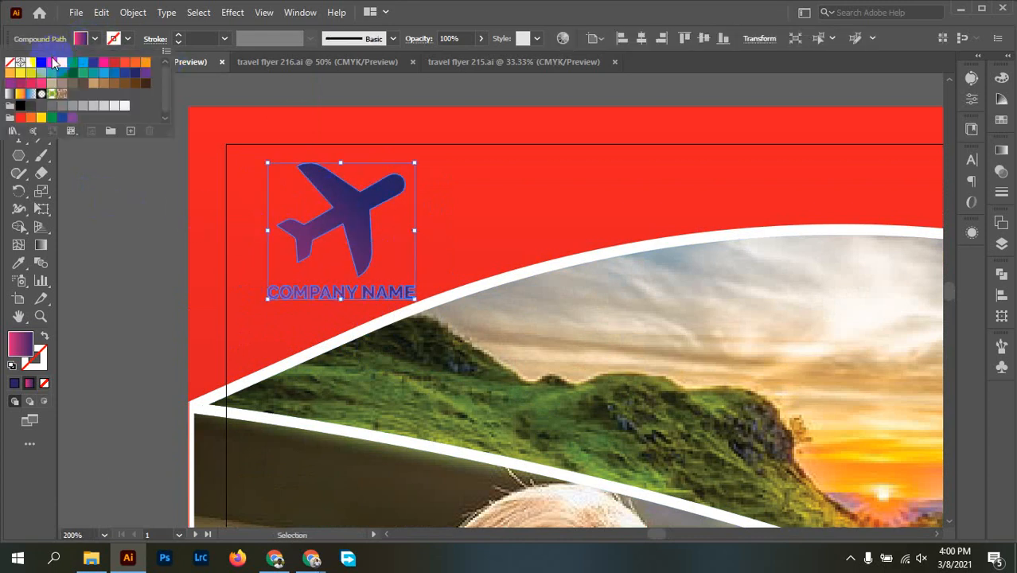
left_click(31, 63)
left_click(96, 283)
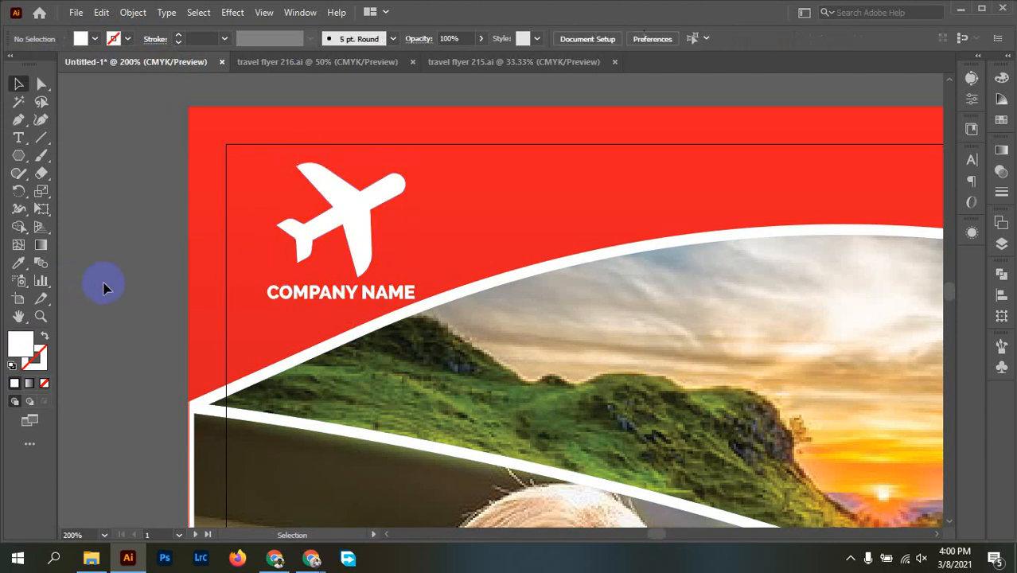
scroll(180, 246, "down", 2)
scroll(180, 246, "down", 2)
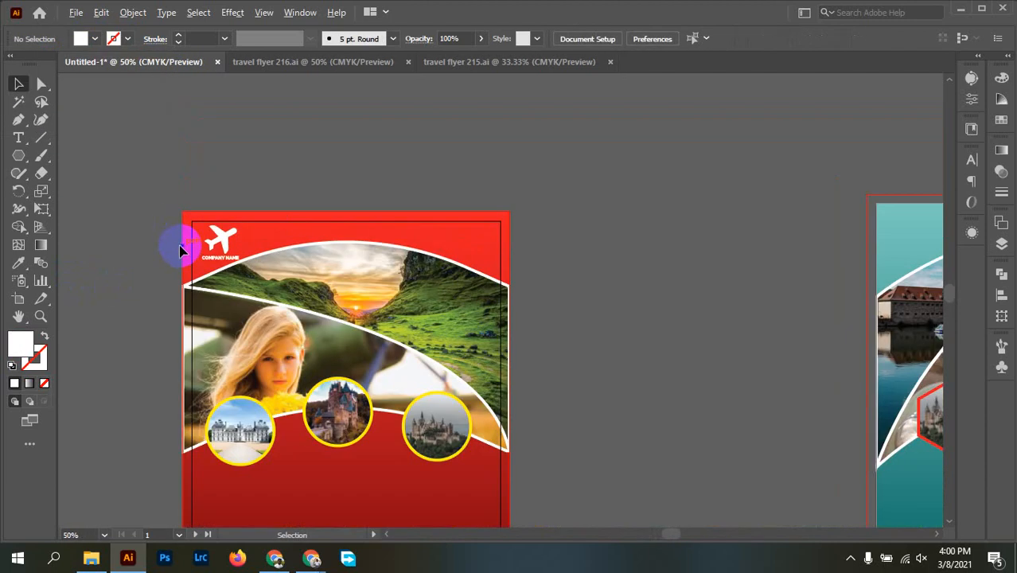
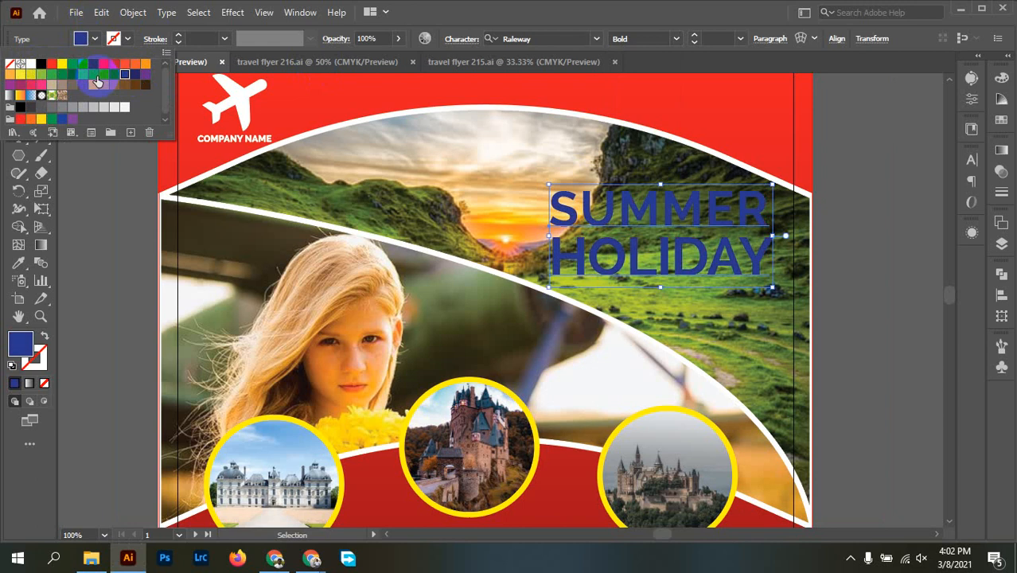
Try teal, blue, red, yellow, pink and orange fills on the red page's SUMMER HOLIDAY heading.
left_click(89, 75)
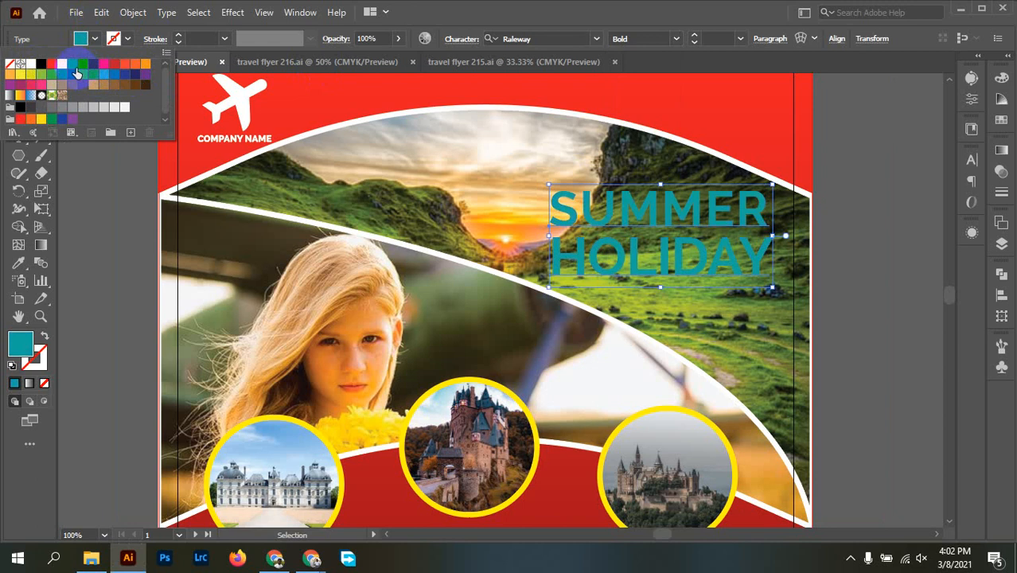
left_click(112, 77)
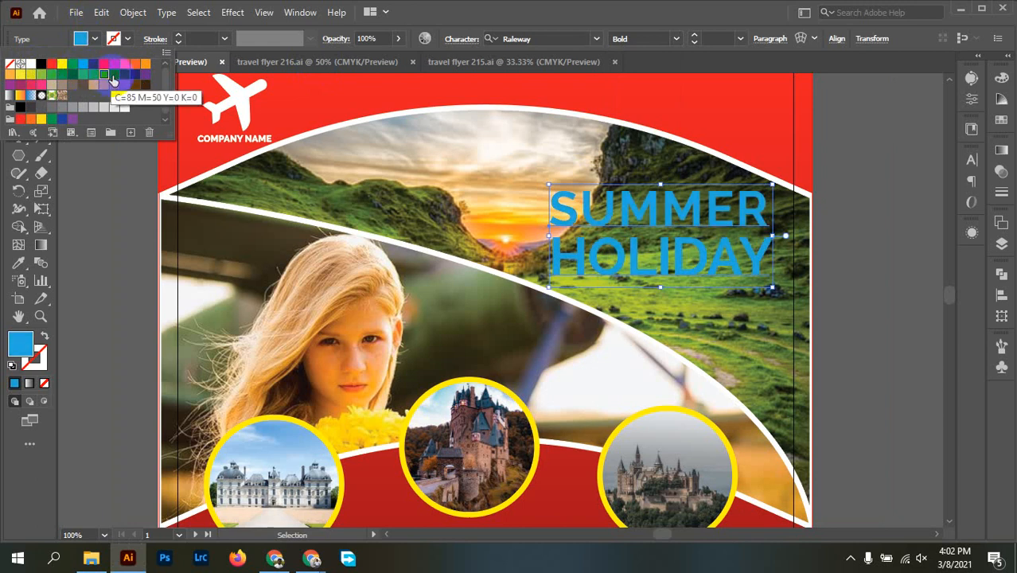
left_click(114, 77)
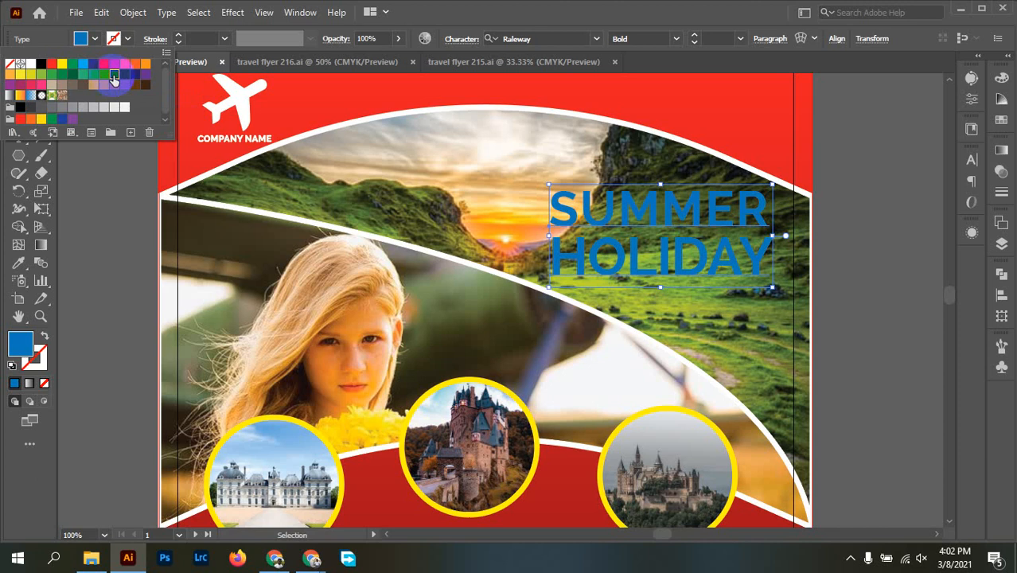
left_click_drag(114, 79, 80, 46)
left_click(80, 46)
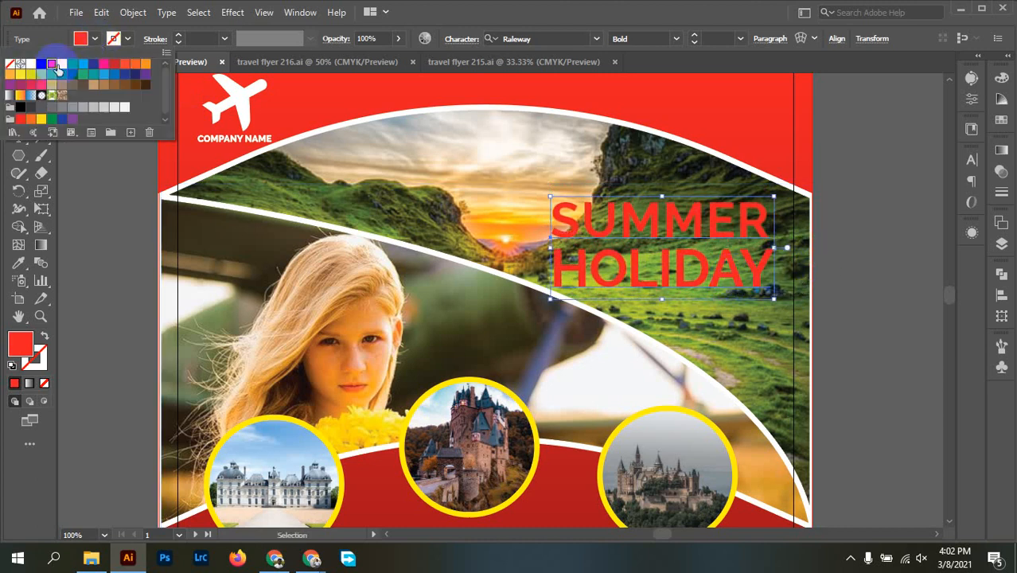
left_click(59, 65)
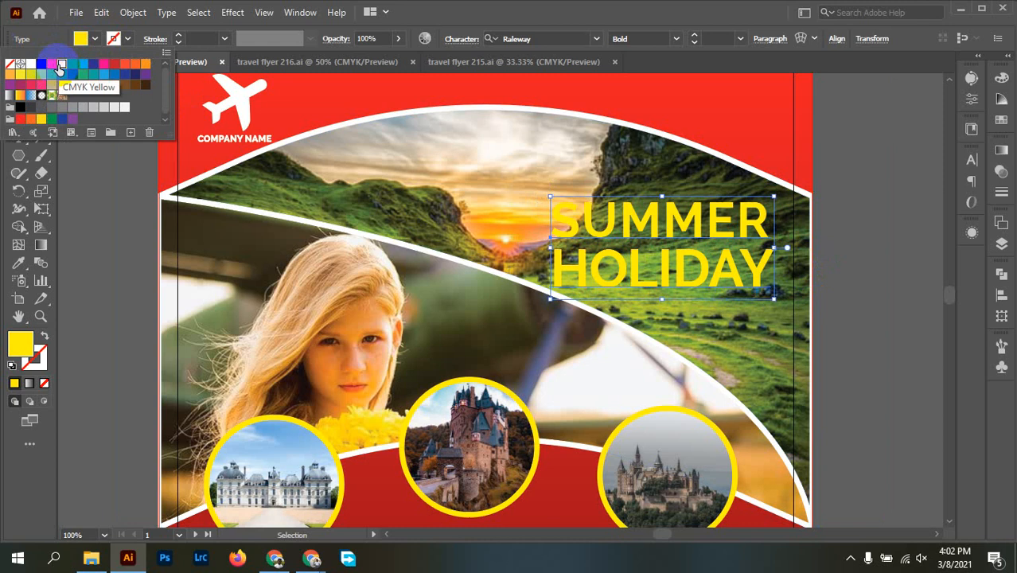
left_click(80, 64)
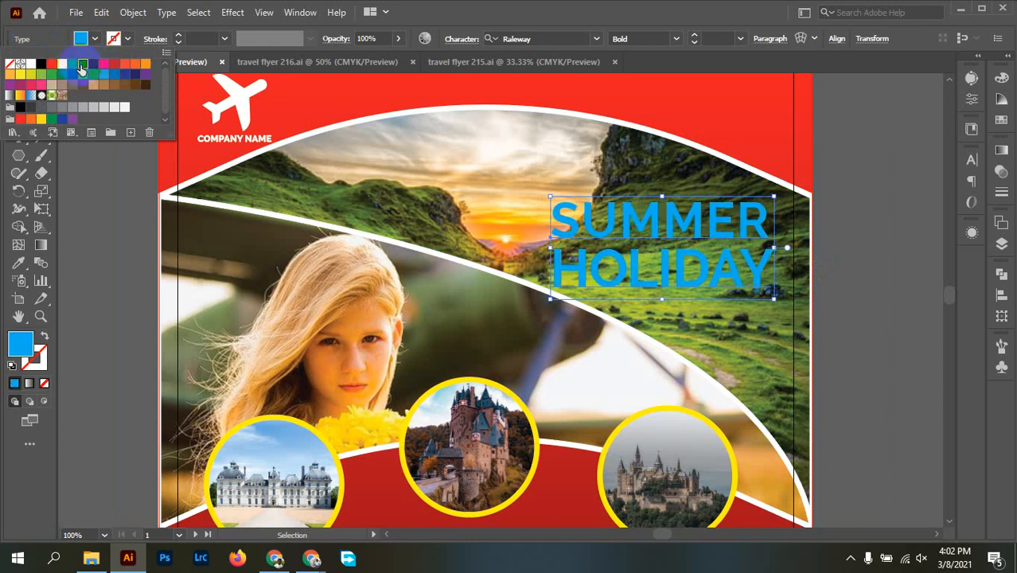
left_click(104, 64)
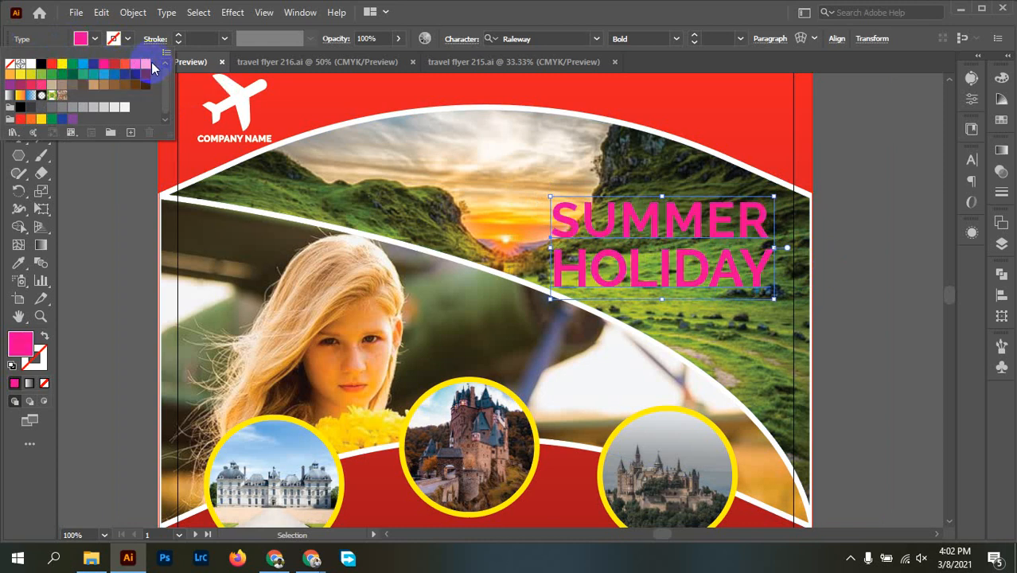
left_click(145, 63)
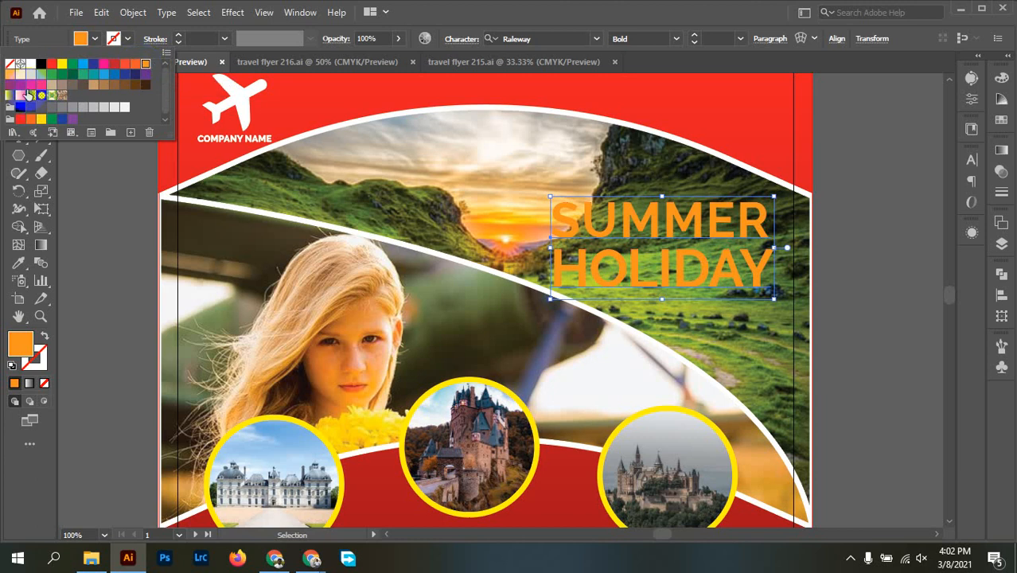
left_click(10, 76)
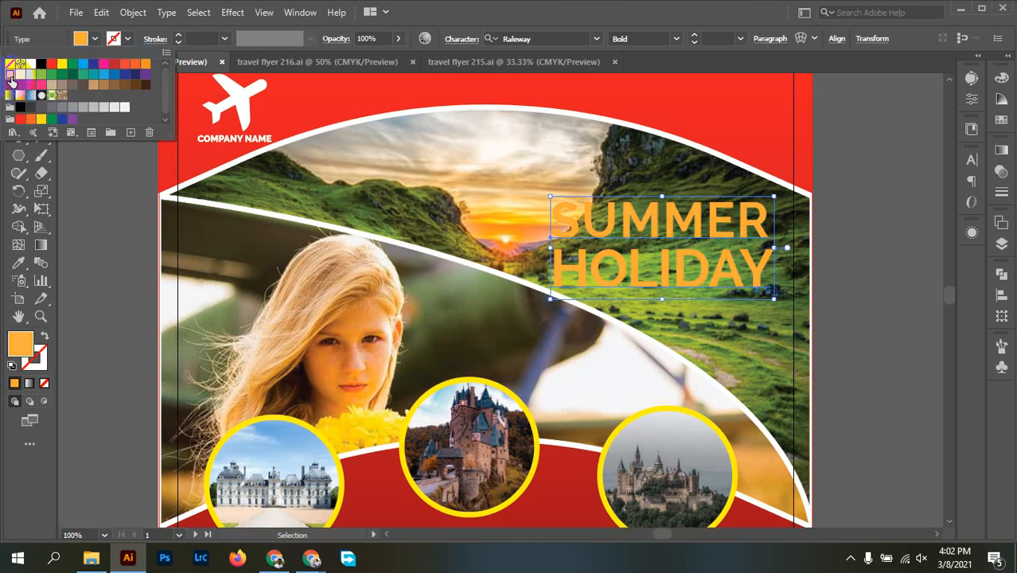
left_click(844, 223)
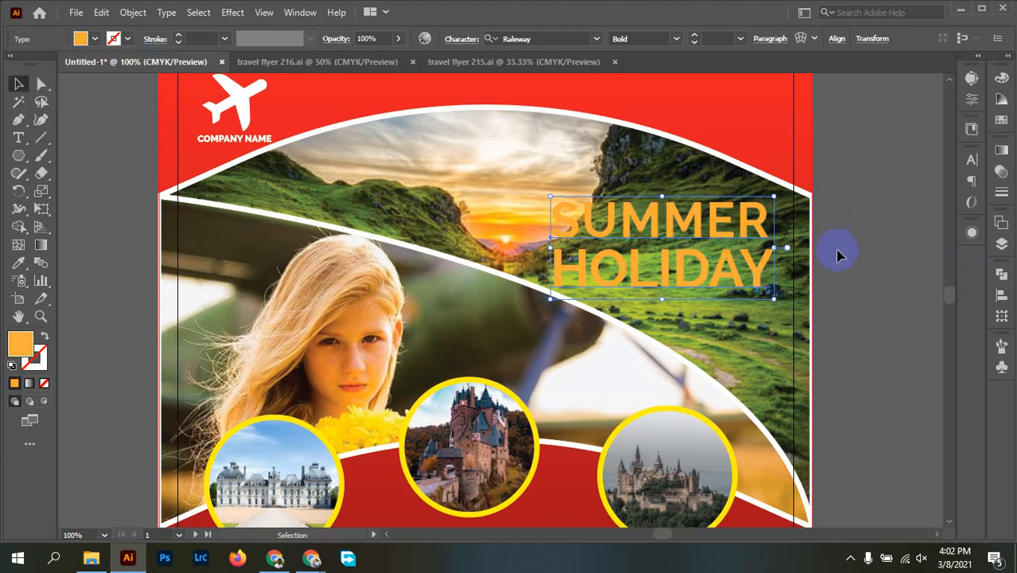
left_click(909, 212)
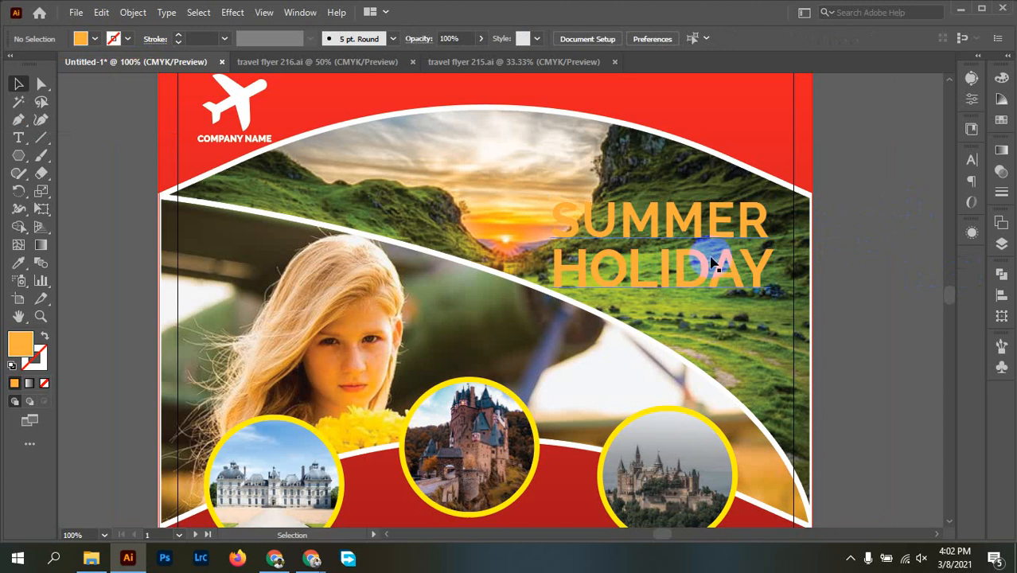
Nudge the SUMMER HOLIDAY heading slightly up on the red page, fill it with white and deselect it.
left_click(705, 258)
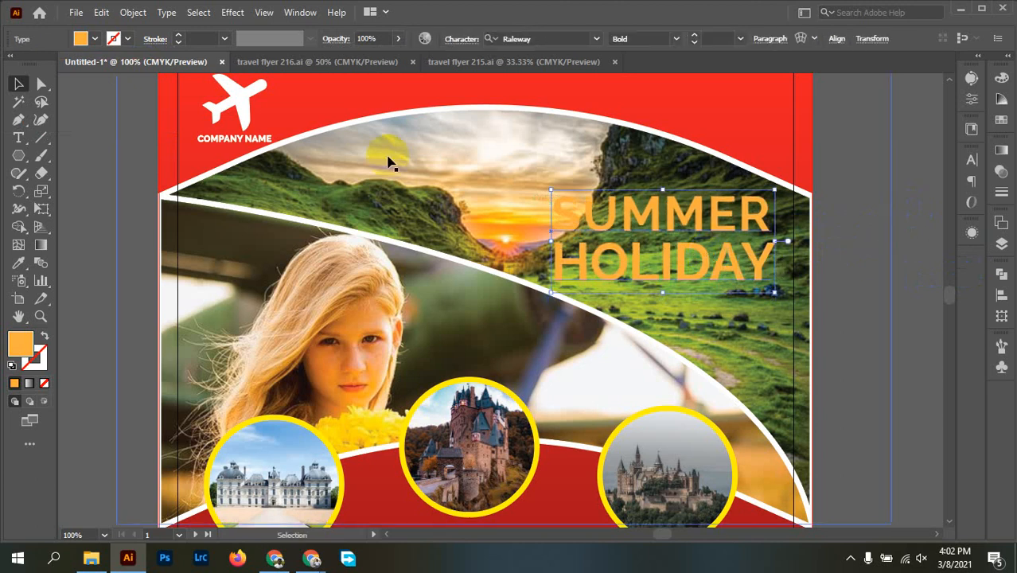
left_click(94, 39)
left_click(31, 64)
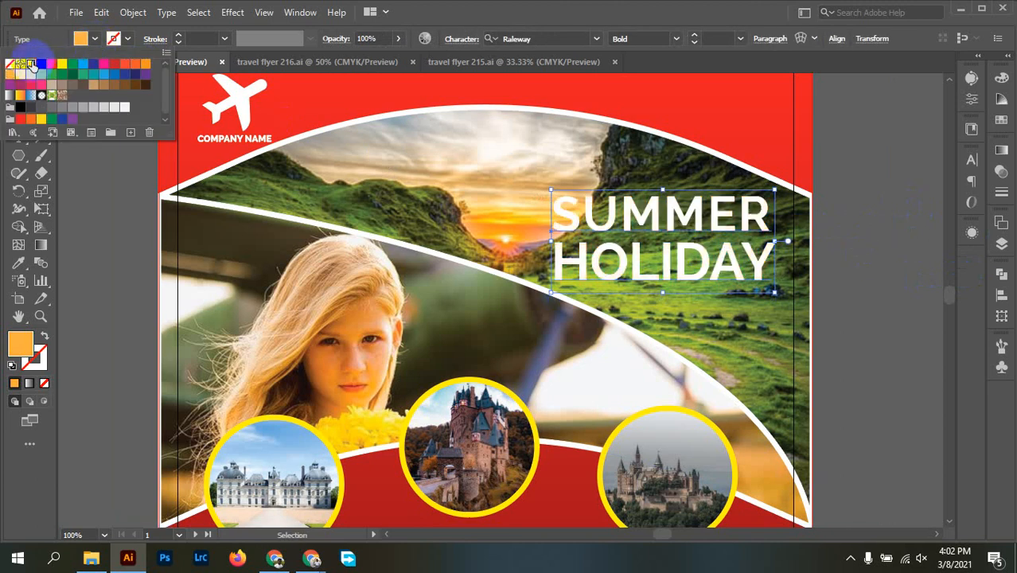
left_click(845, 245)
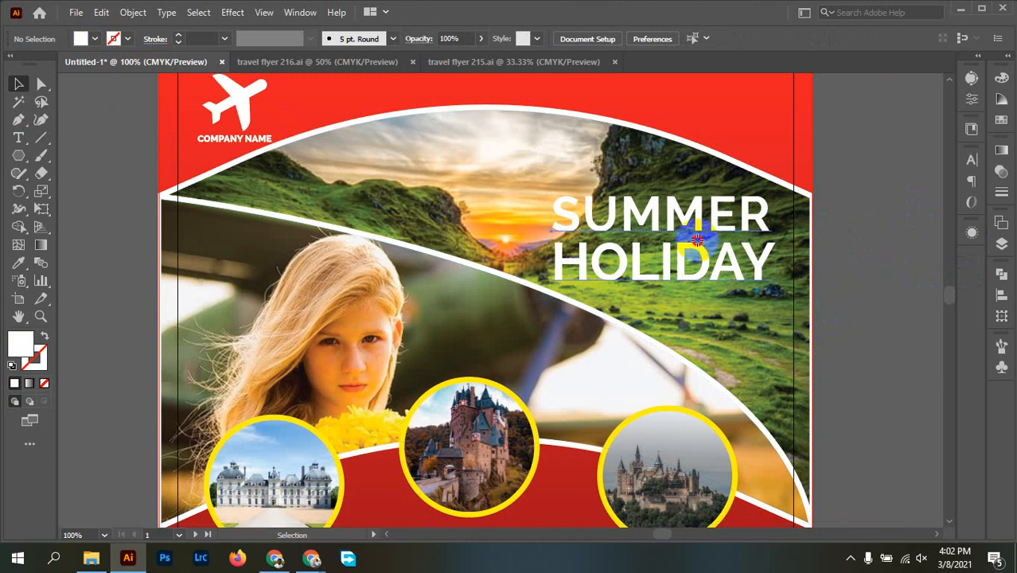
left_click(693, 232)
scroll(803, 283, "down", 3)
left_click(897, 348)
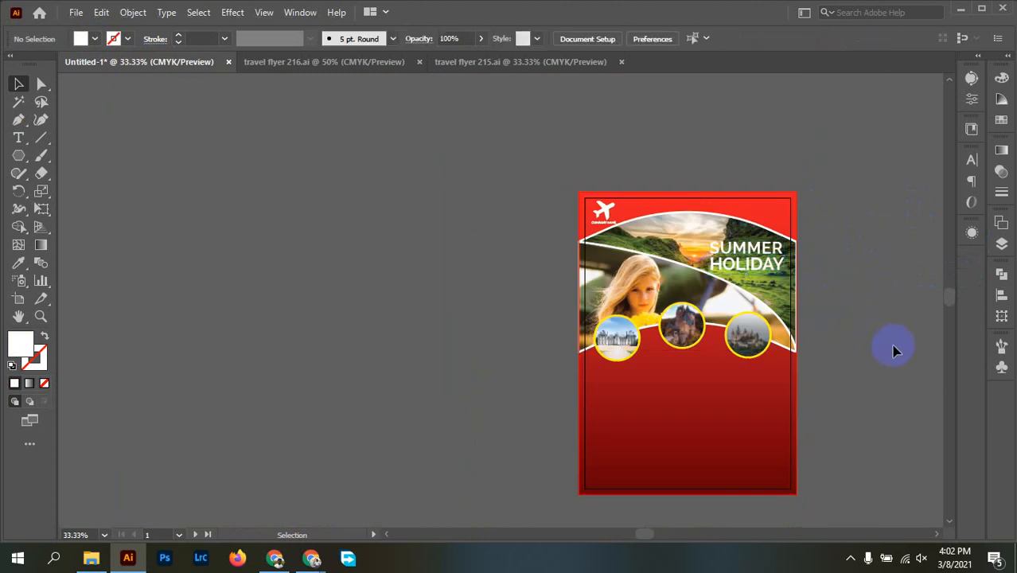
Copy the SUMMER HOLIDAY heading from the red page onto the teal page's photos and enlarge it slightly.
left_click_drag(897, 348, 393, 348)
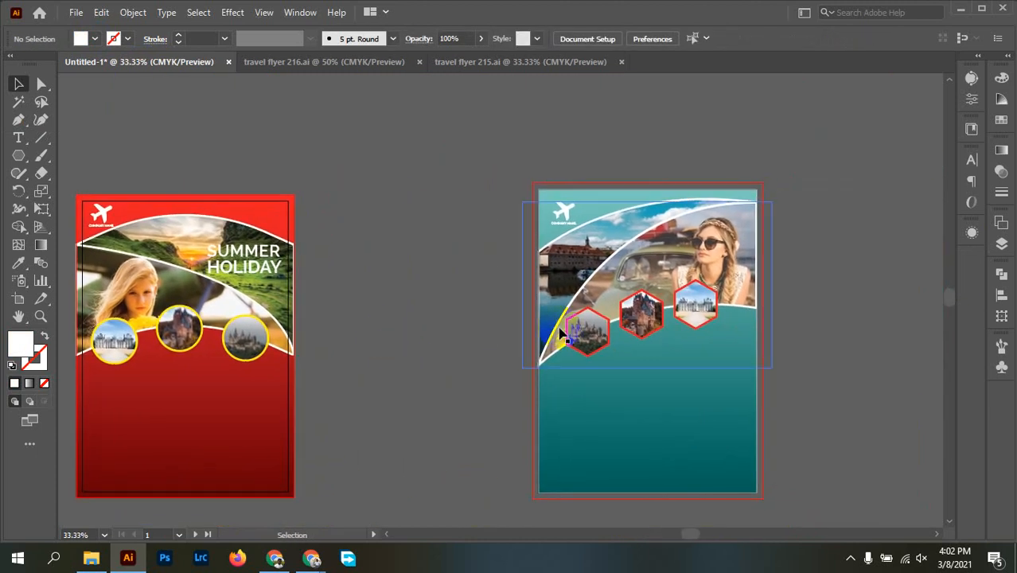
left_click_drag(259, 275, 716, 306)
key("ctrl+equal")
key("ctrl+equal")
key("ctrl+equal")
left_click_drag(605, 277, 602, 274)
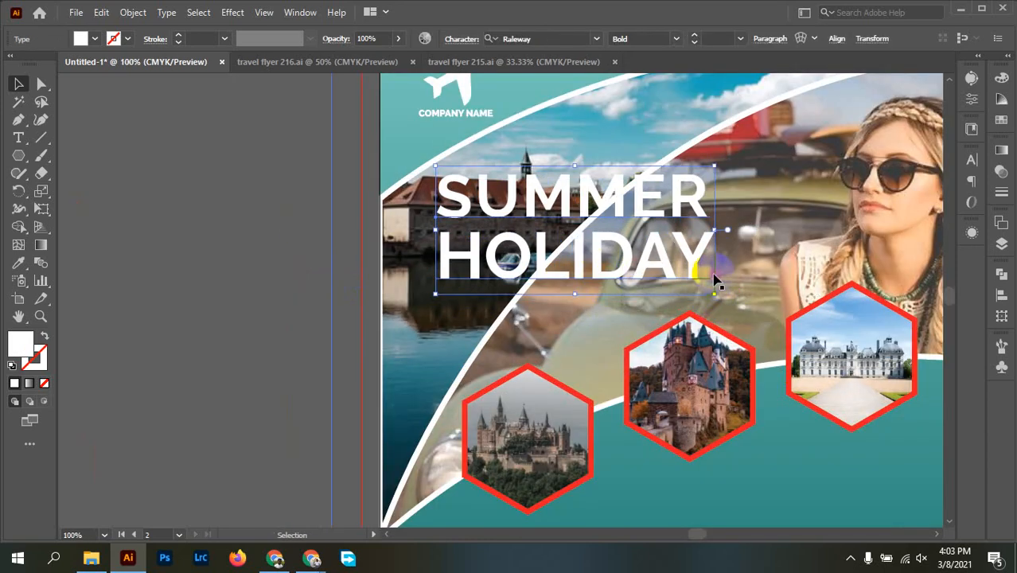
Try yellow, light blue, navy and green fills on the teal page's SUMMER HOLIDAY heading.
left_click(95, 39)
left_click(52, 64)
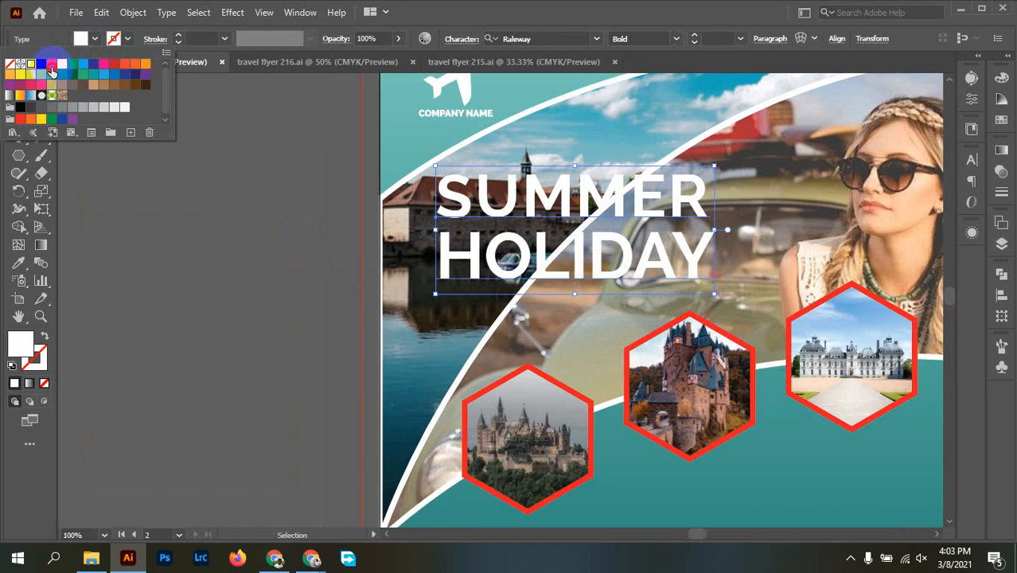
left_click(62, 65)
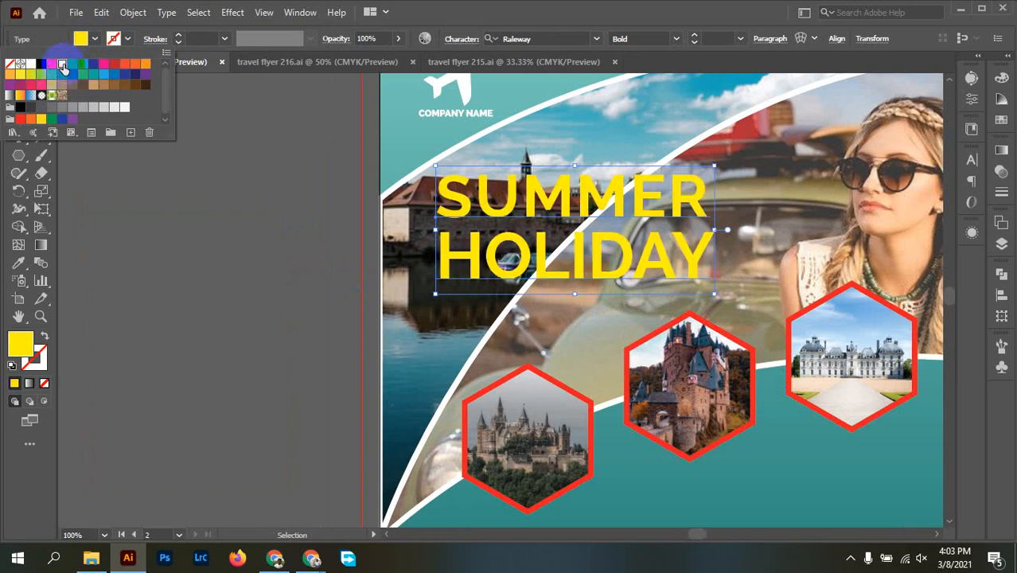
left_click(82, 66)
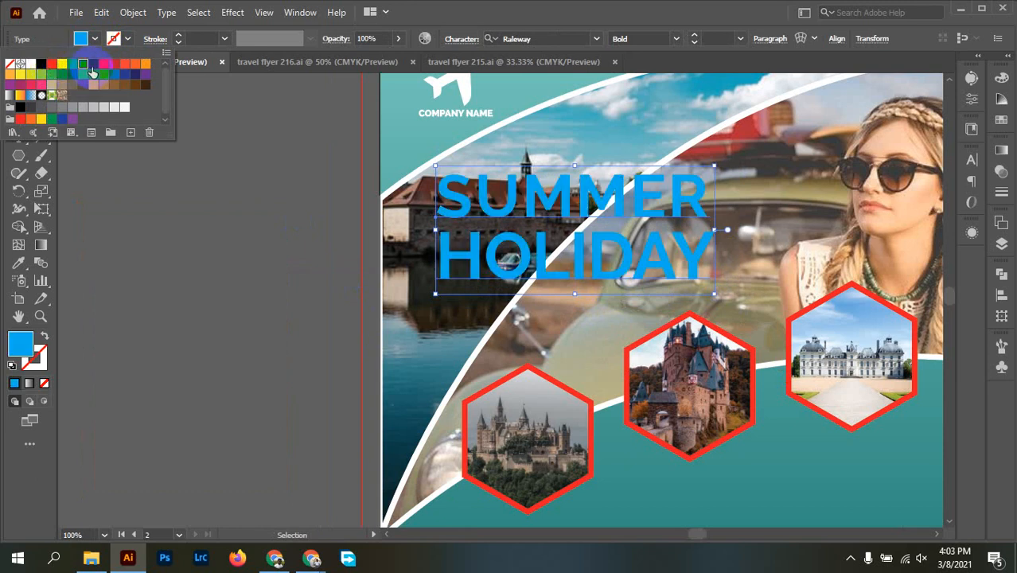
left_click(92, 68)
left_click(135, 74)
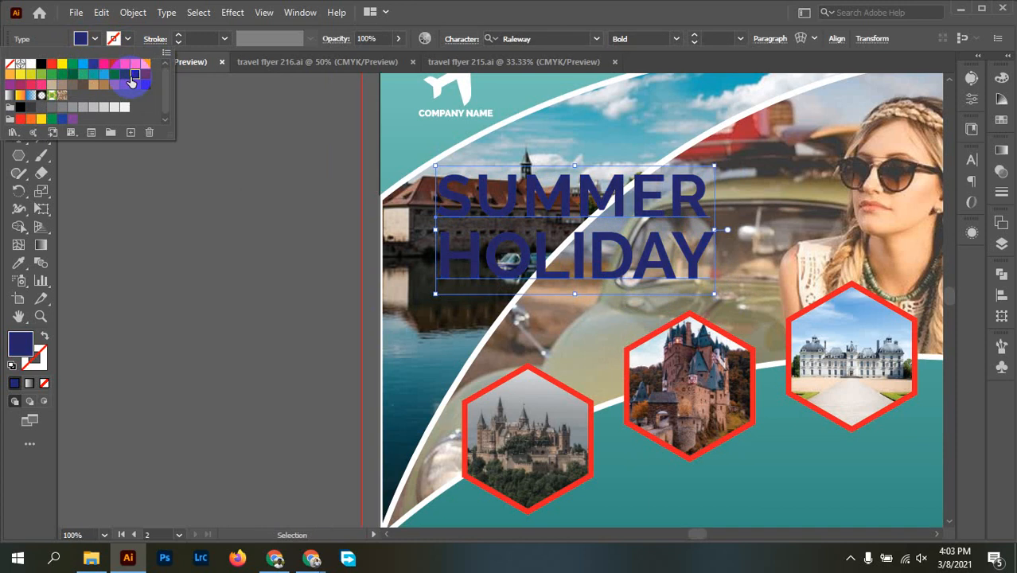
left_click(104, 74)
left_click(93, 74)
left_click(62, 74)
left_click(47, 73)
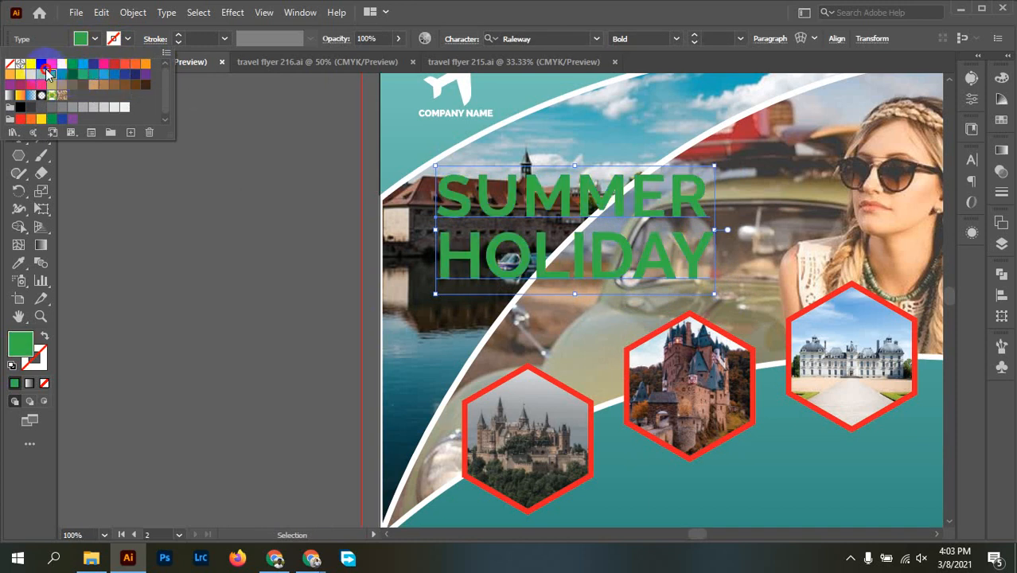
Try red on the teal page's heading, then fill it with CMYK Yellow and deselect it.
left_click(51, 63)
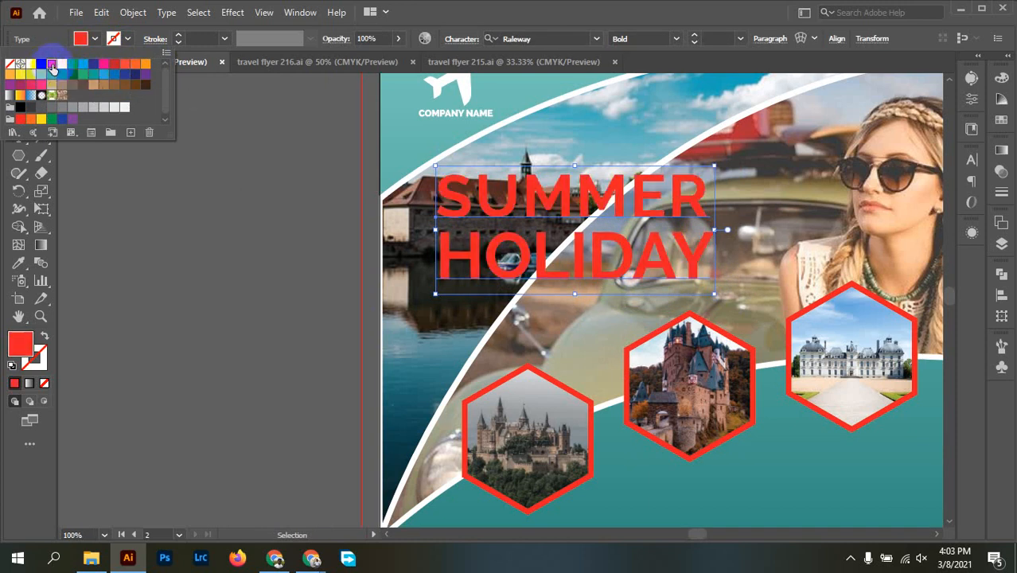
left_click(62, 65)
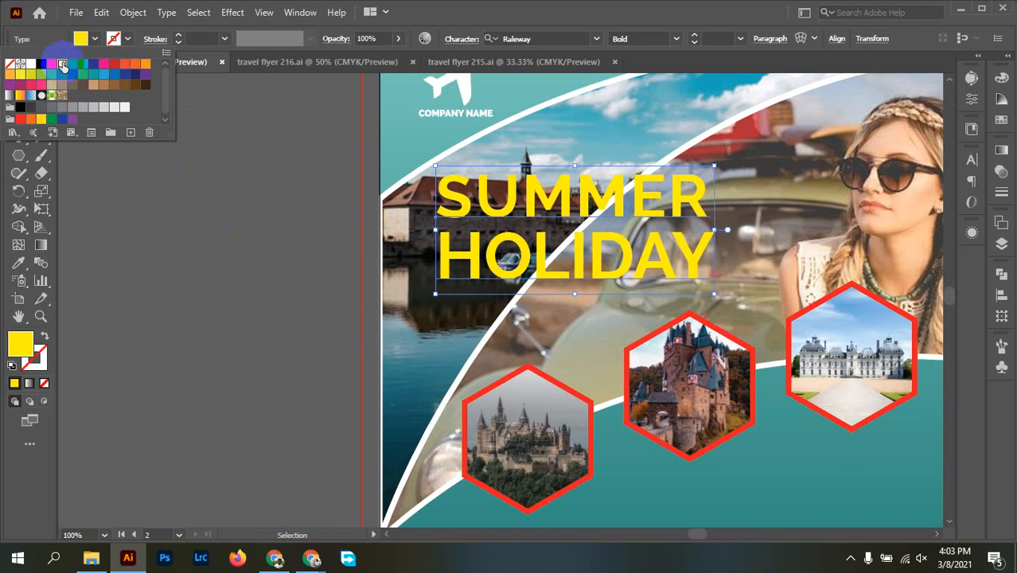
left_click(199, 303)
left_click(195, 289)
key("ctrl+0")
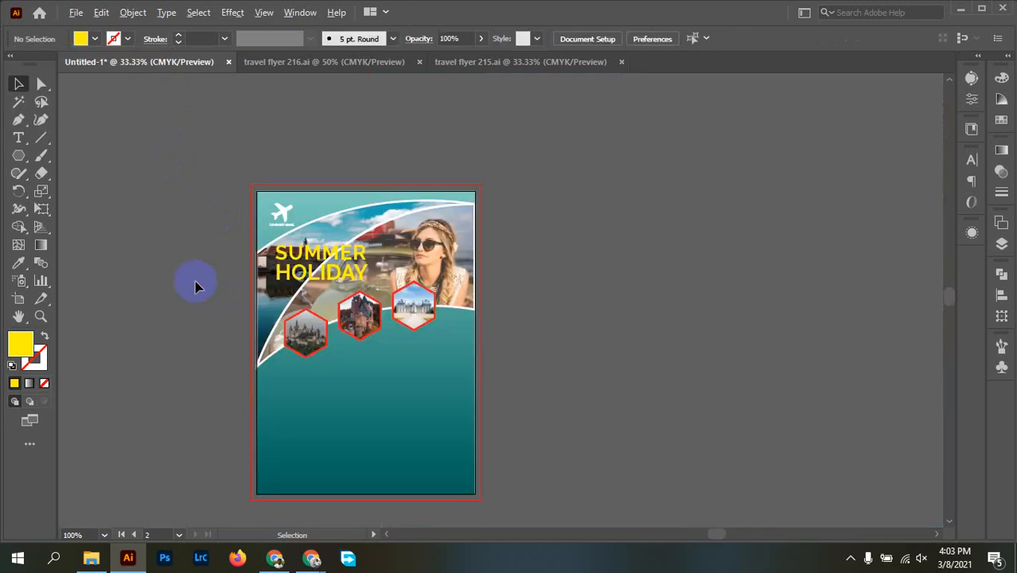
Move the teal page's SUMMER HOLIDAY heading off the photos into the plain teal area below the right-hand hexagons.
left_click_drag(652, 318, 812, 285)
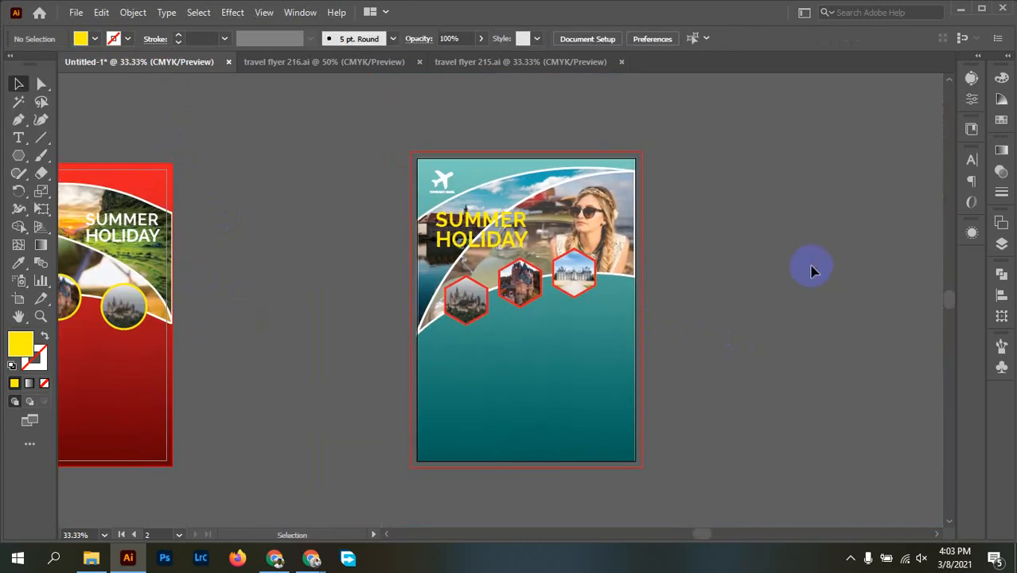
scroll(752, 257, "up", 2)
left_click_drag(663, 261, 812, 245)
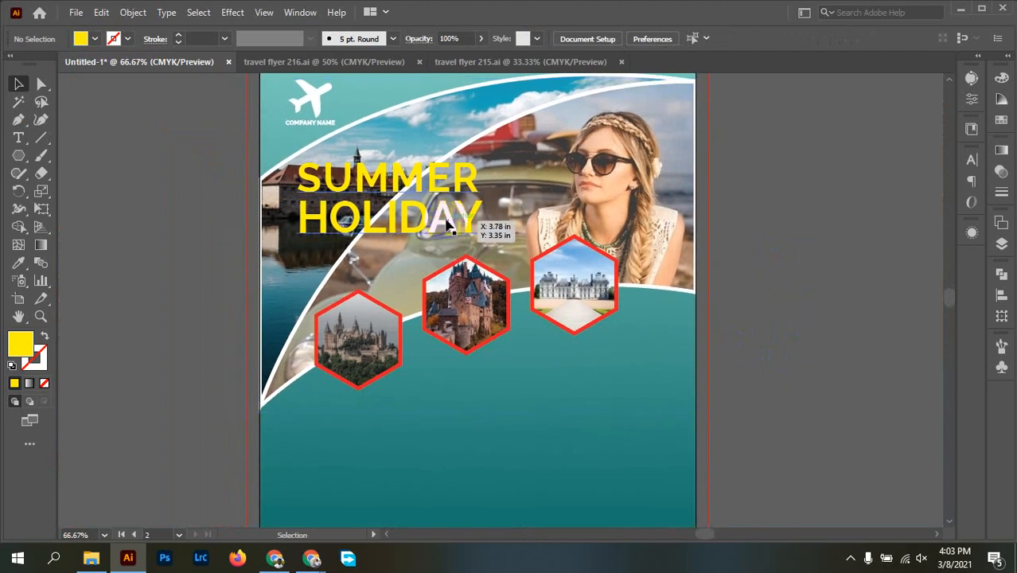
left_click_drag(449, 226, 619, 407)
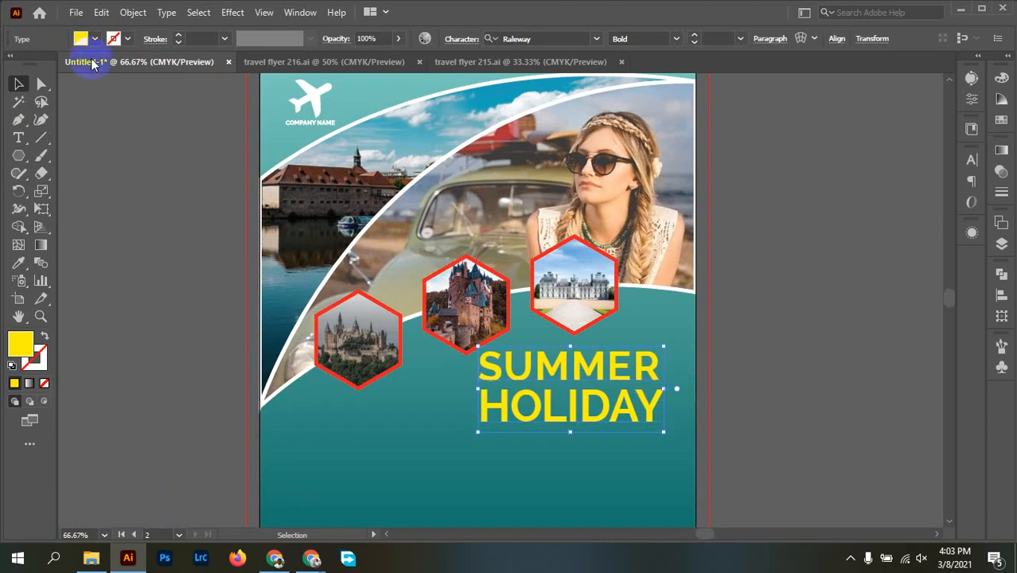
Compare white and black fills on the teal page's SUMMER HOLIDAY heading, settle on white and deselect it.
left_click(81, 38)
left_click(31, 65)
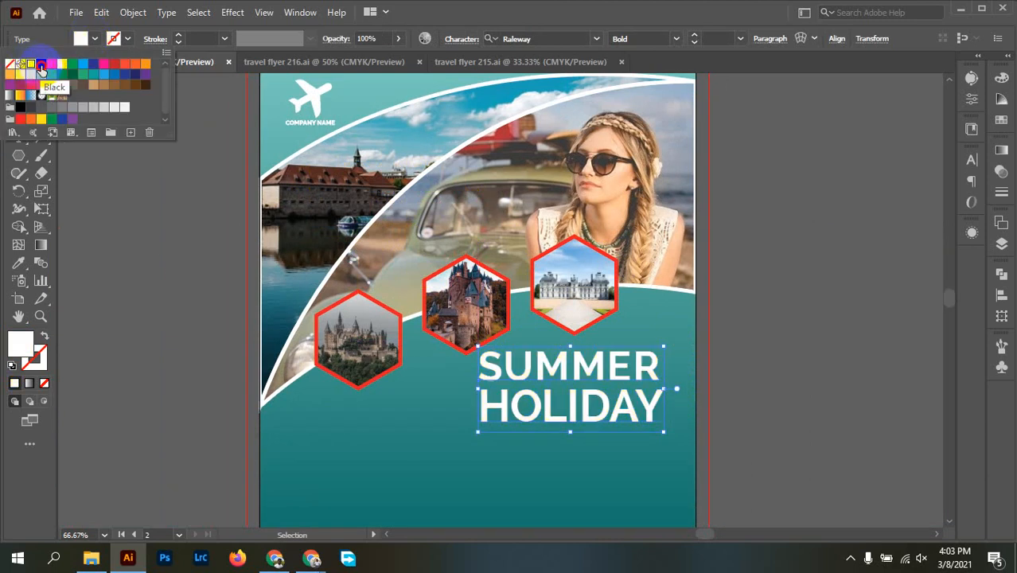
left_click(41, 65)
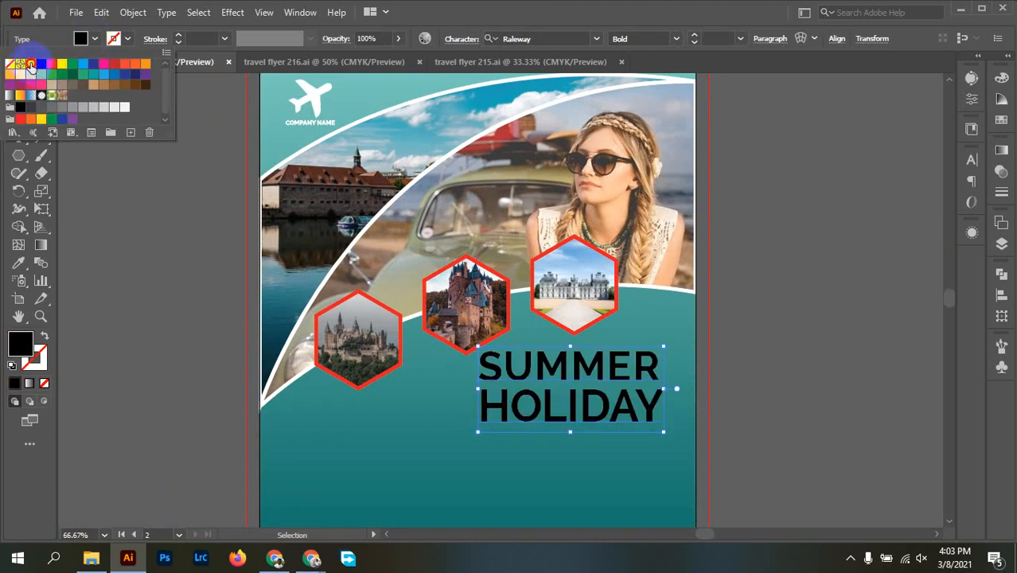
left_click(30, 64)
left_click(749, 357)
left_click(749, 358)
scroll(749, 359, "down", 2)
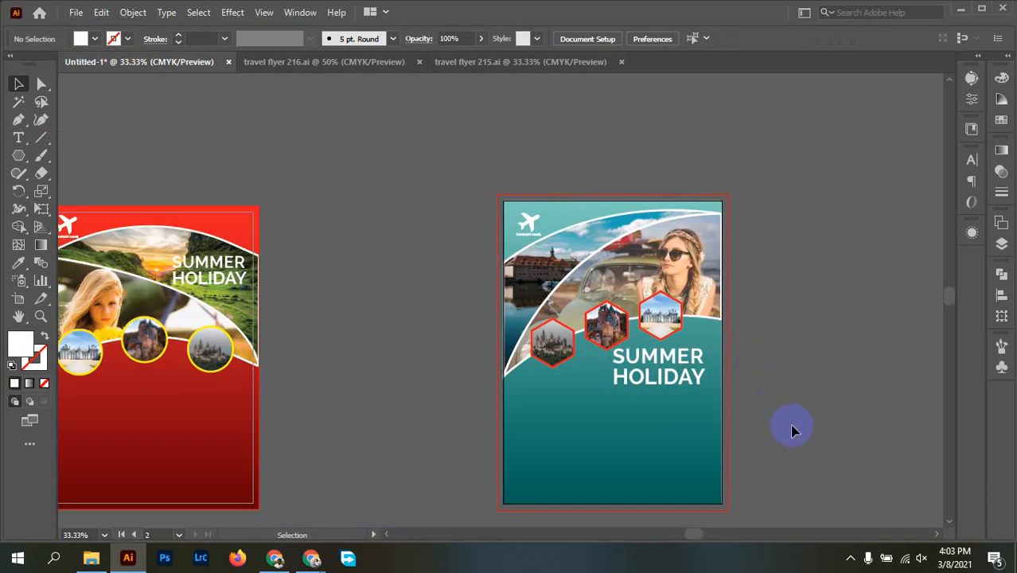
Scale down the teal page's SUMMER HOLIDAY heading proportionally and shift it slightly inward beneath the rightmost hexagon.
scroll(856, 371, "left", 3)
scroll(855, 371, "down", 1)
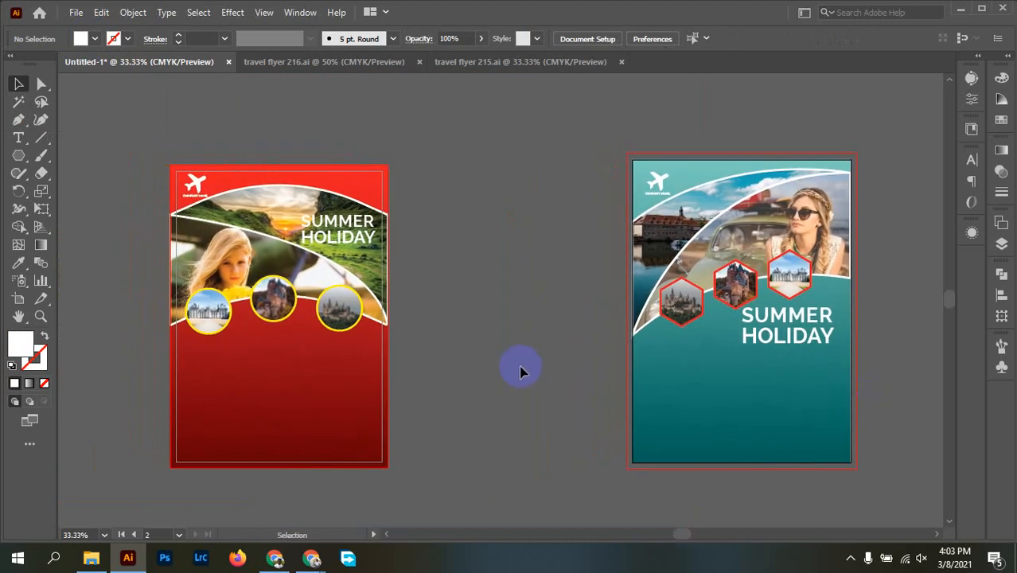
scroll(866, 366, "up", 2)
left_click(807, 336)
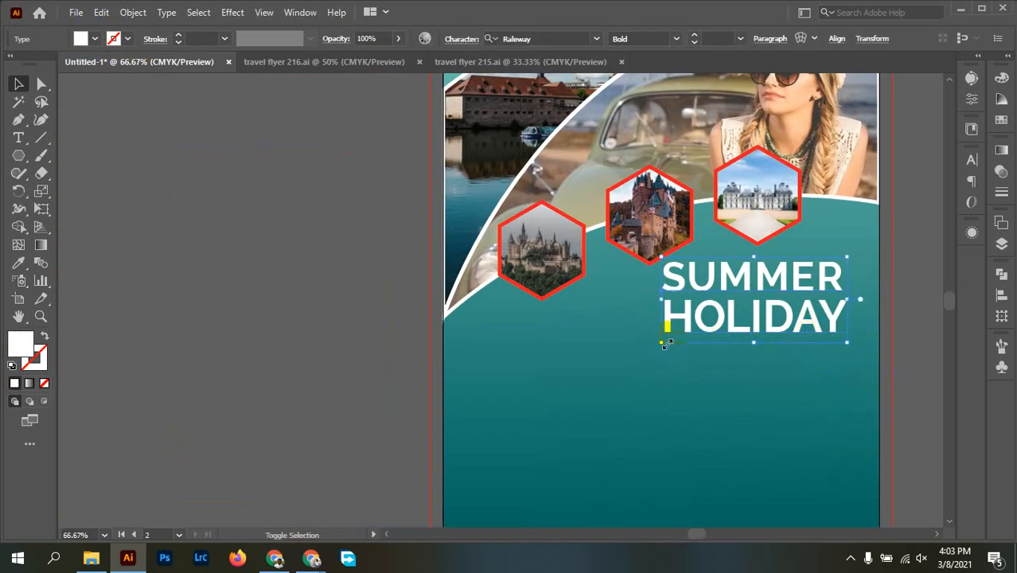
left_click_drag(665, 344, 700, 323)
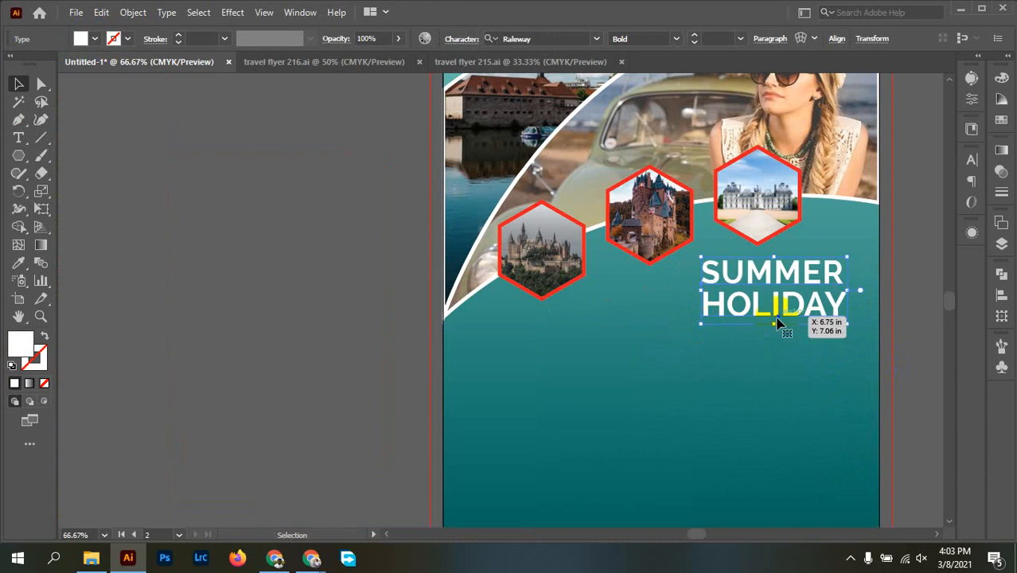
left_click_drag(779, 322, 769, 319)
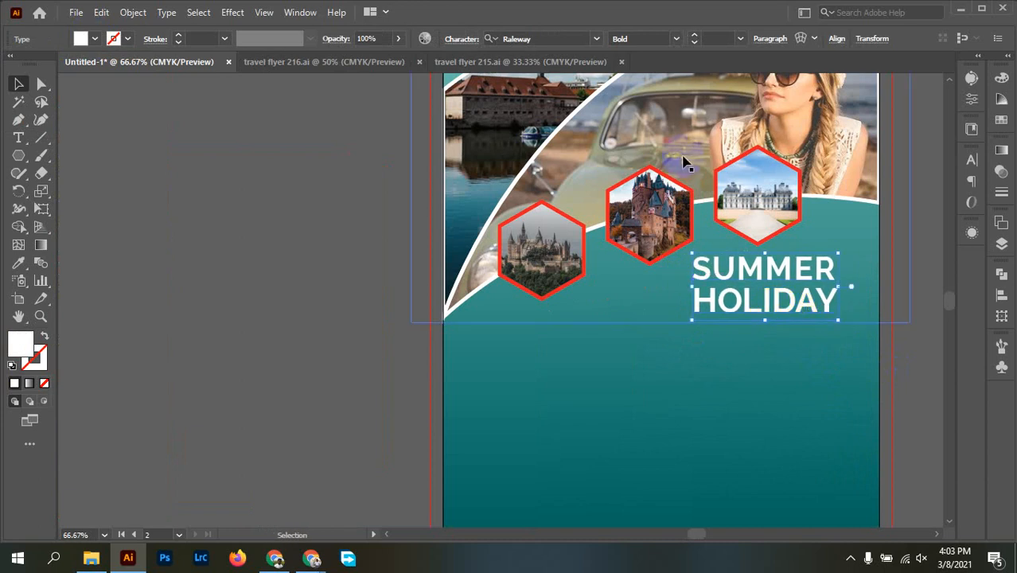
Set the teal page's SUMMER HOLIDAY heading to Raleway Regular and deselect it.
left_click(676, 38)
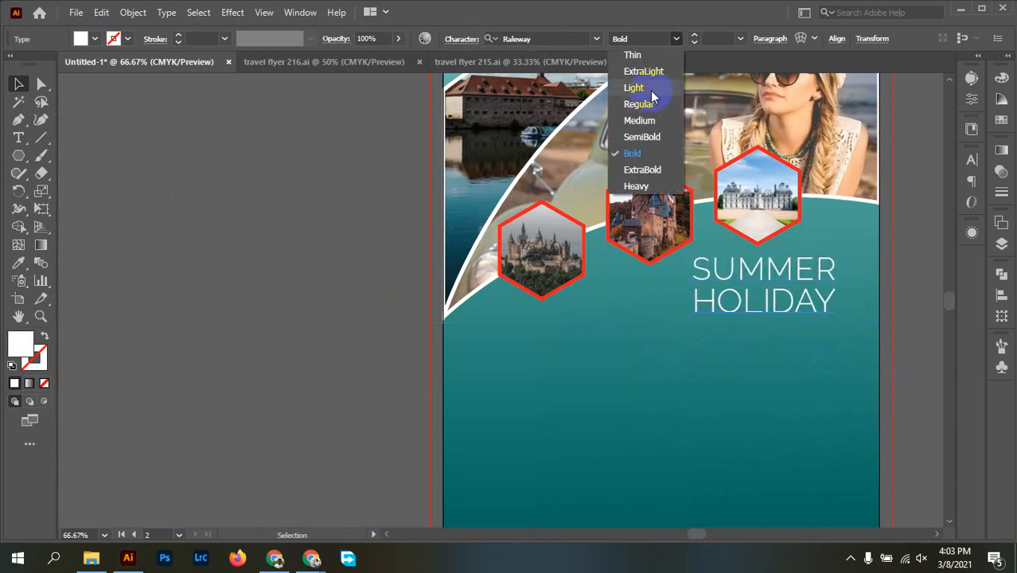
left_click(639, 104)
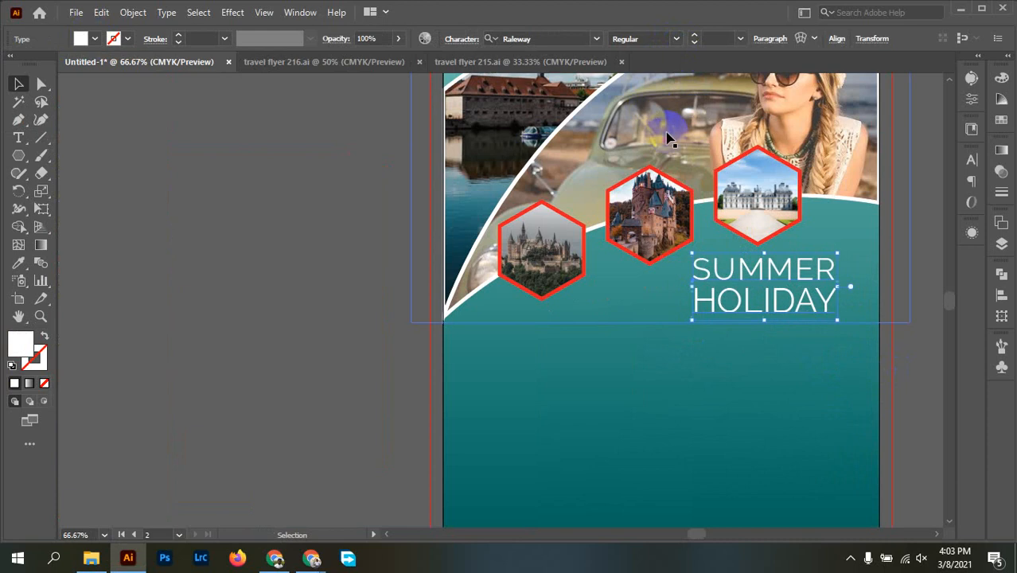
scroll(805, 286, "up", 3)
scroll(711, 302, "right", 4)
left_click_drag(631, 289, 555, 288)
key("ctrl+minus")
key("ctrl+minus")
key("ctrl+minus")
key("ctrl+minus")
key("ctrl+minus")
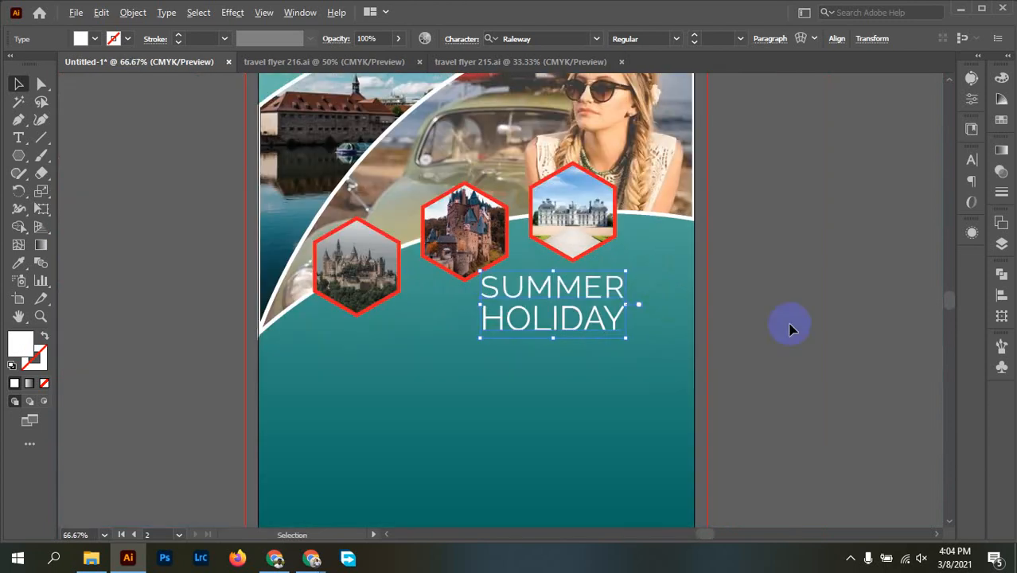
left_click(781, 324)
Move the teal page's SUMMER HOLIDAY heading off the page onto the empty canvas between the two flyers.
left_click_drag(623, 398, 711, 382)
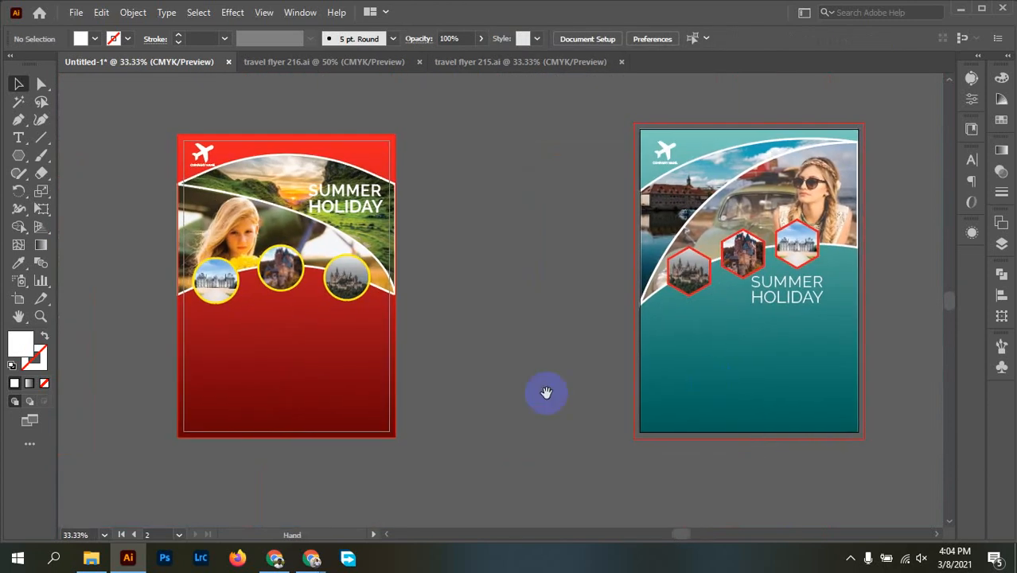
left_click_drag(320, 414, 334, 394)
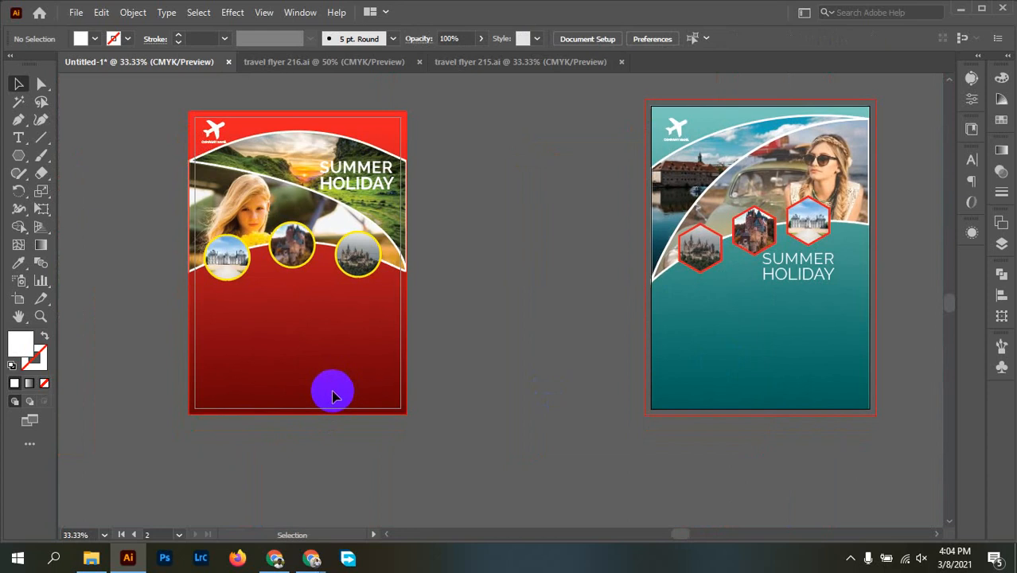
left_click_drag(497, 394, 486, 395)
left_click_drag(784, 269, 495, 143)
Bring the TRAVEL WITH US & SAVE YOUR MONEY tagline from travel flyer 215.ai onto Untitled-1's red page and enlarge it to about 68.7 pt.
left_click(477, 59)
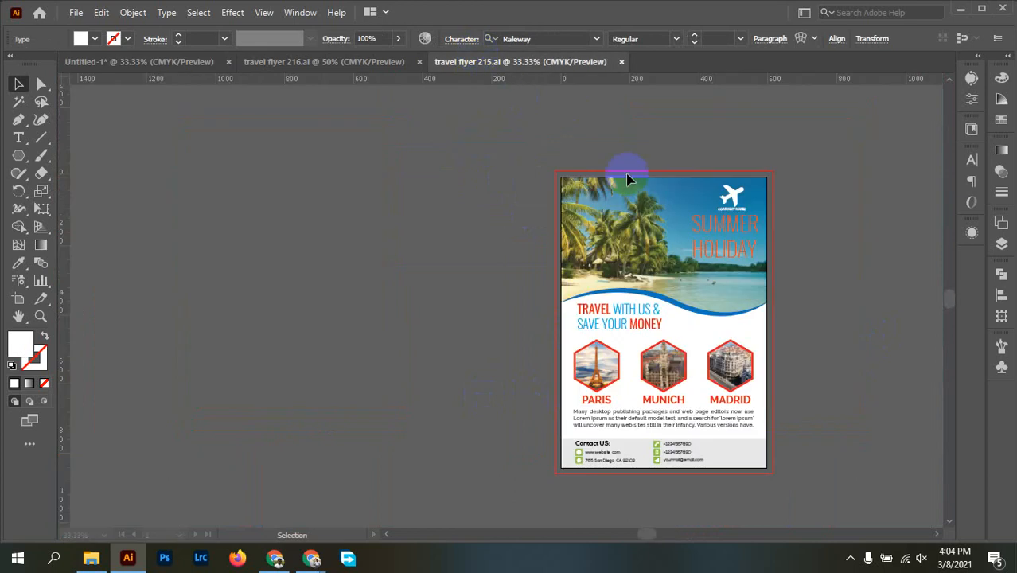
left_click_drag(663, 317, 415, 347)
scroll(272, 340, "up", 2)
left_click_drag(330, 362, 337, 274)
left_click_drag(425, 310, 593, 361)
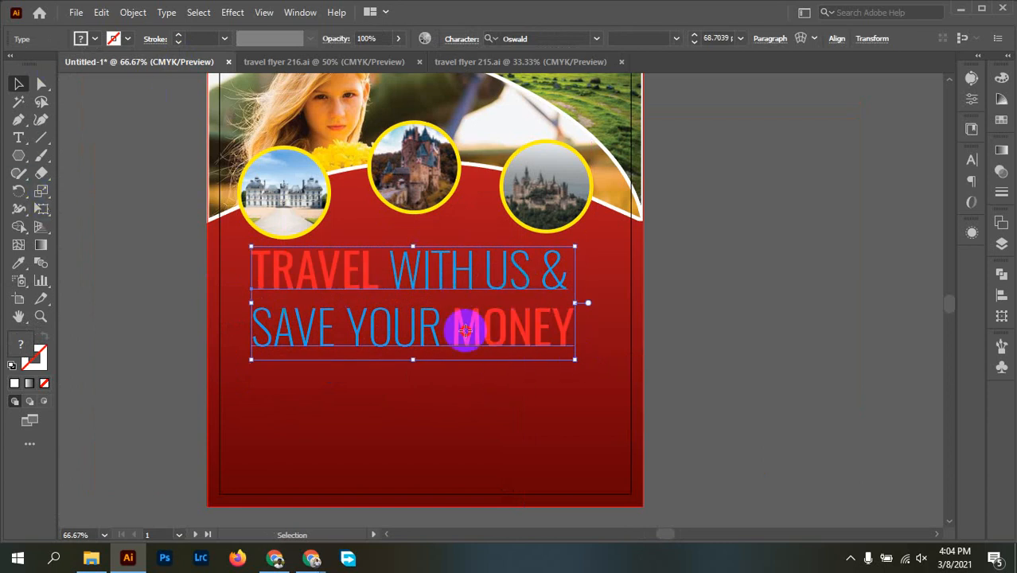
Position the tagline below the red page's circular photos and center it horizontally on the artboard.
left_click_drag(467, 334, 368, 301)
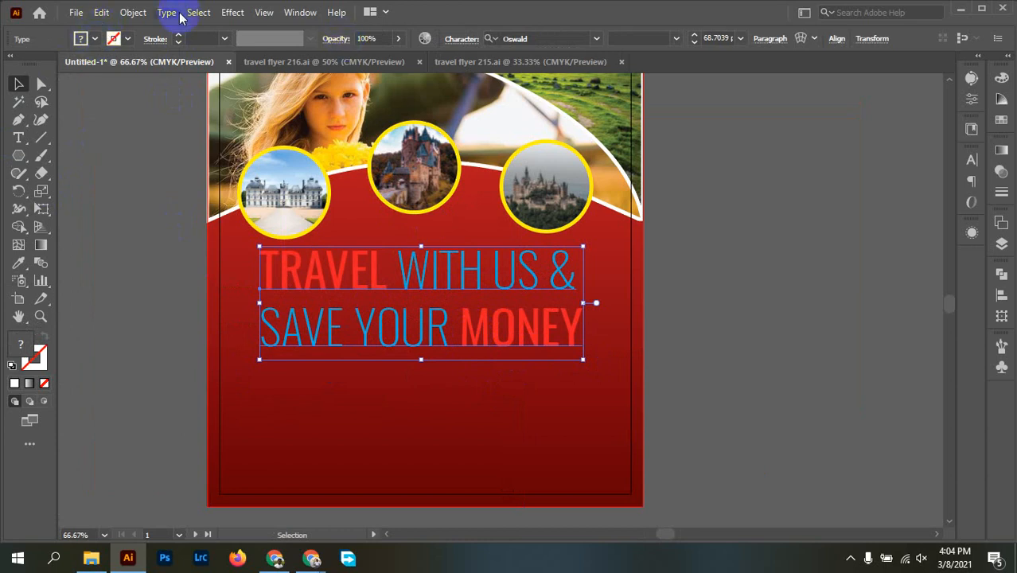
left_click(833, 46)
left_click(713, 80)
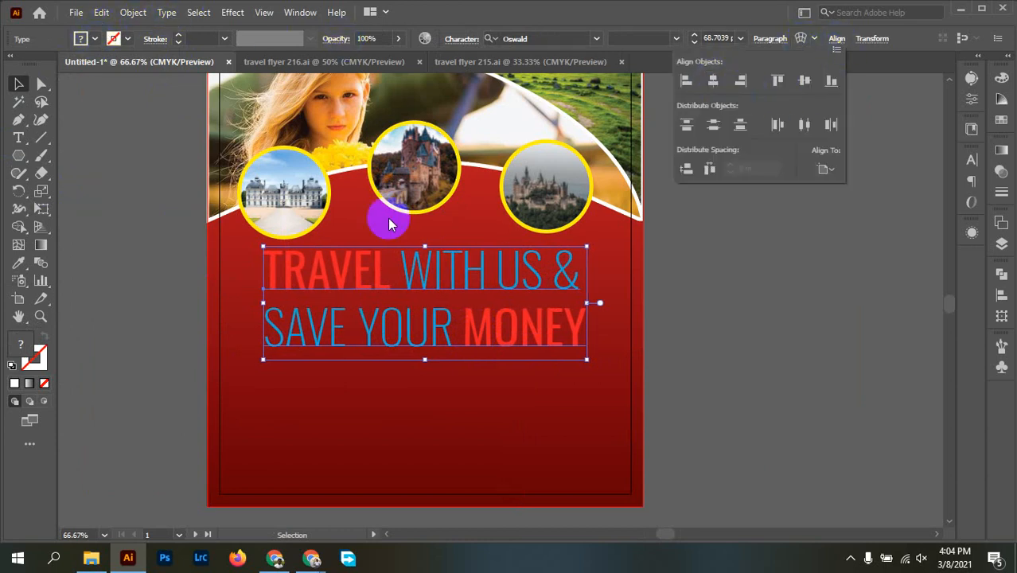
Fill the red page's entire tagline with White and deselect it.
left_click(82, 38)
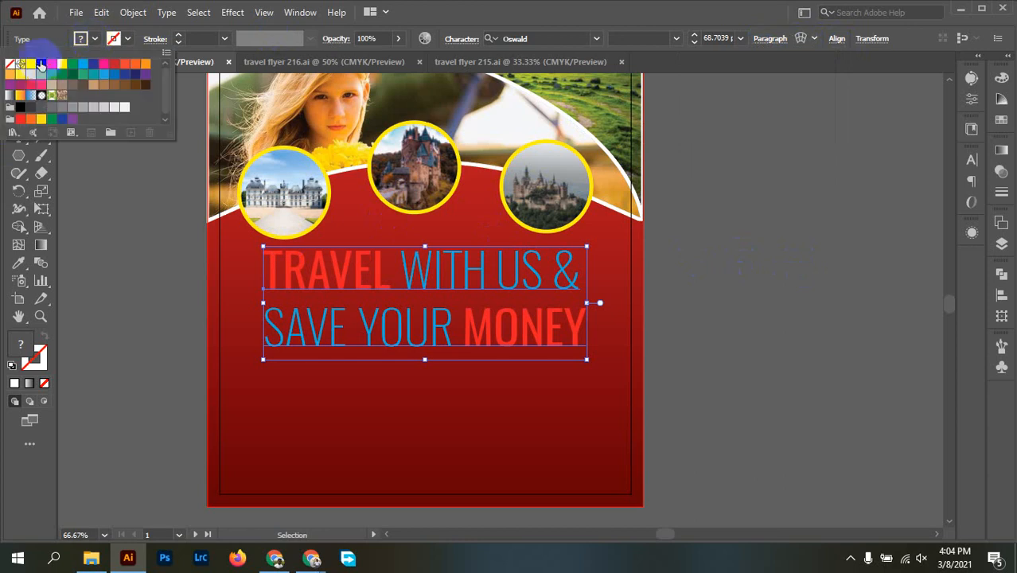
left_click(31, 64)
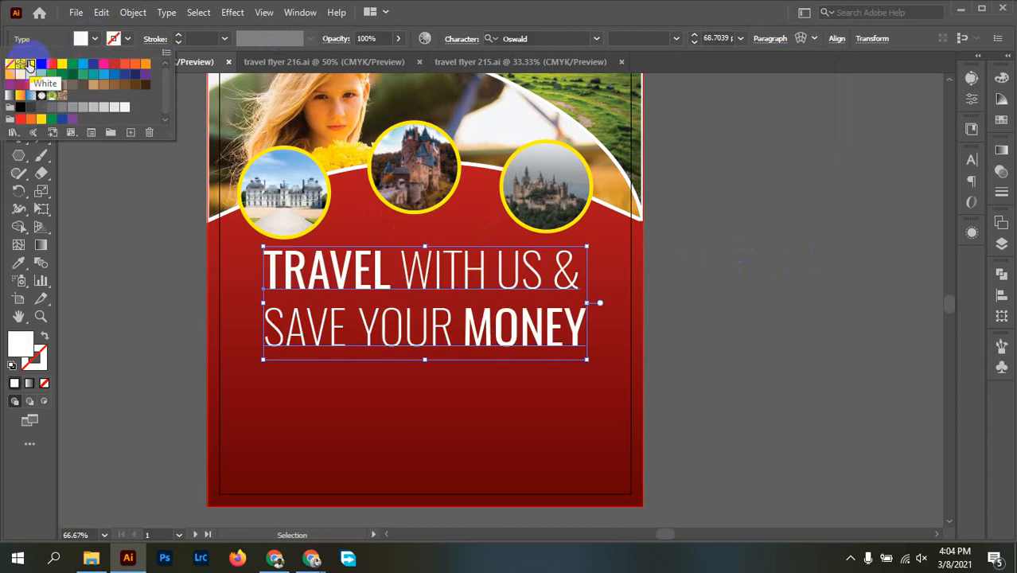
left_click(662, 301)
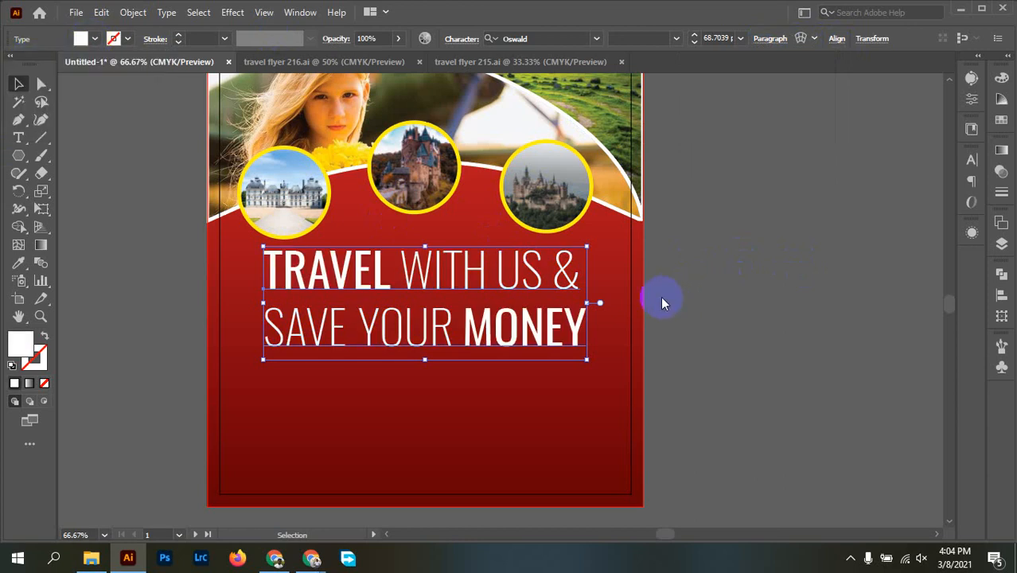
left_click(662, 301)
Try light blue on the word MONEY in the red page's tagline, then fill it with yellow.
scroll(658, 296, "down", 2)
scroll(654, 294, "up", 1)
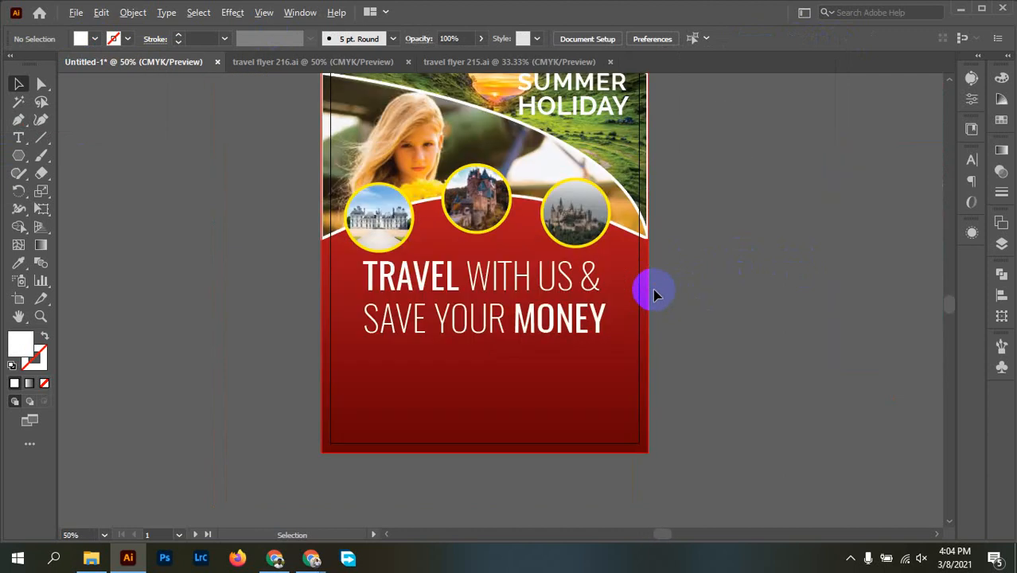
scroll(508, 340, "up", 2)
key("t")
left_click(517, 296)
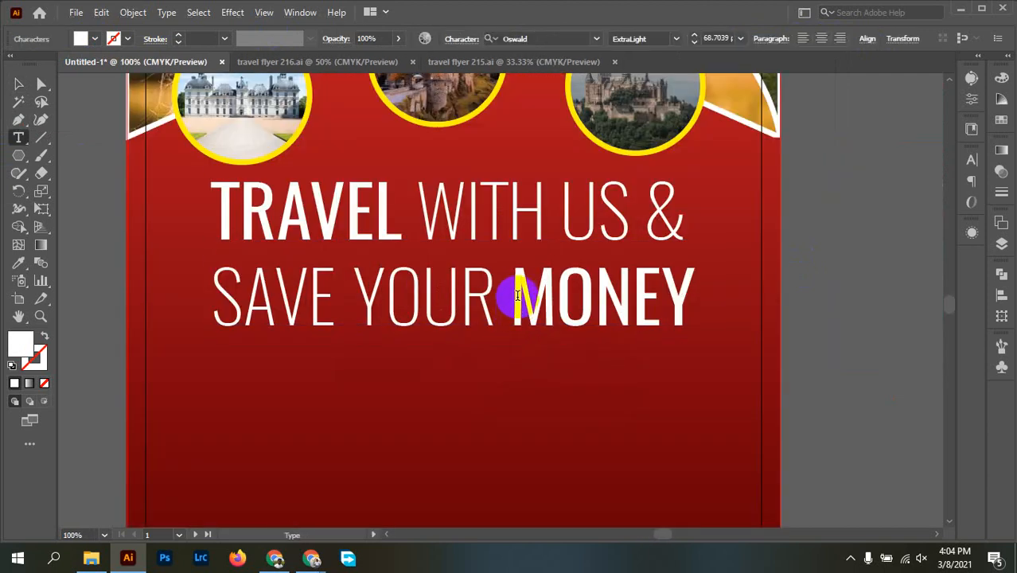
left_click_drag(517, 296, 694, 294)
left_click(96, 38)
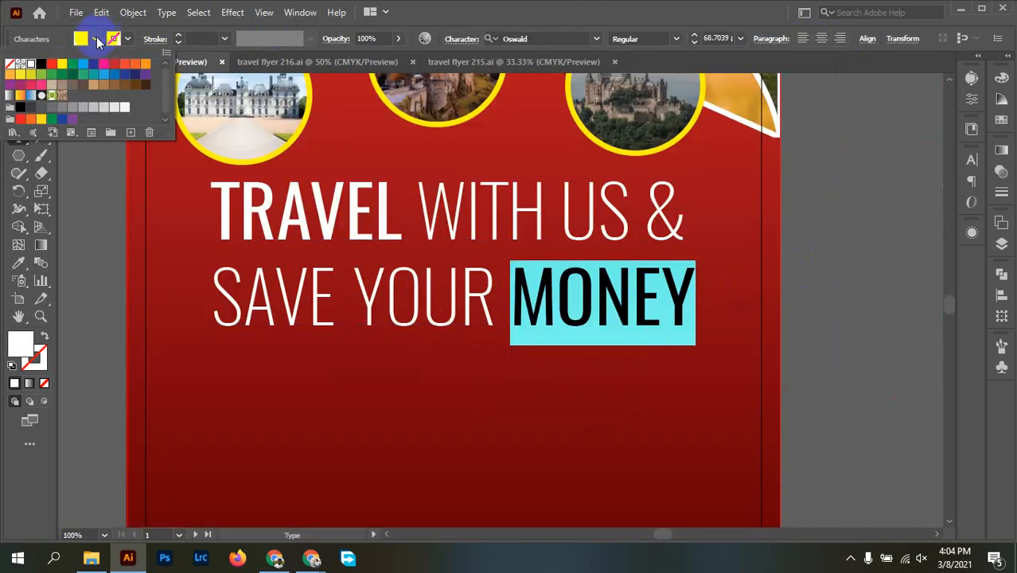
left_click(84, 65)
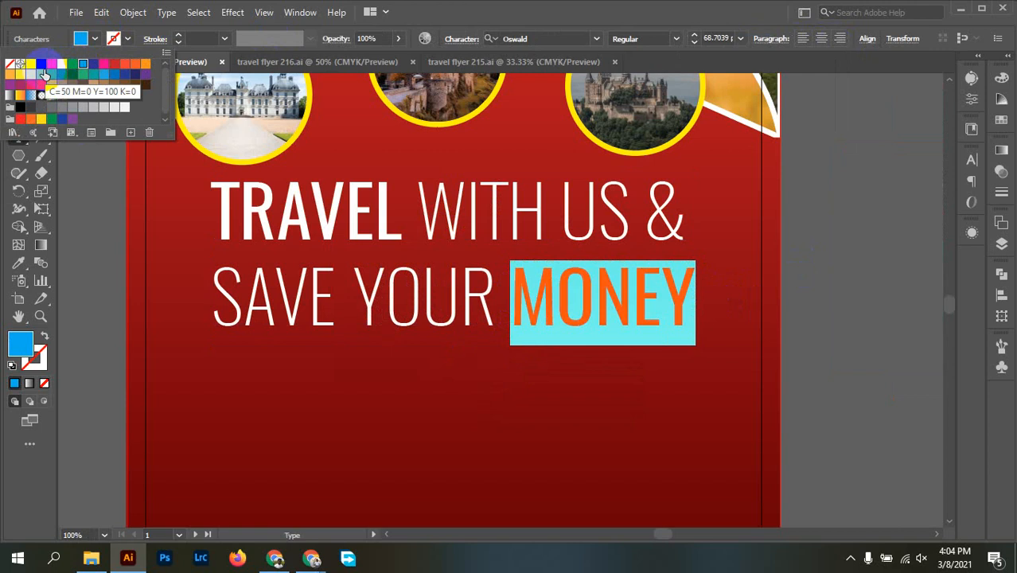
left_click(62, 64)
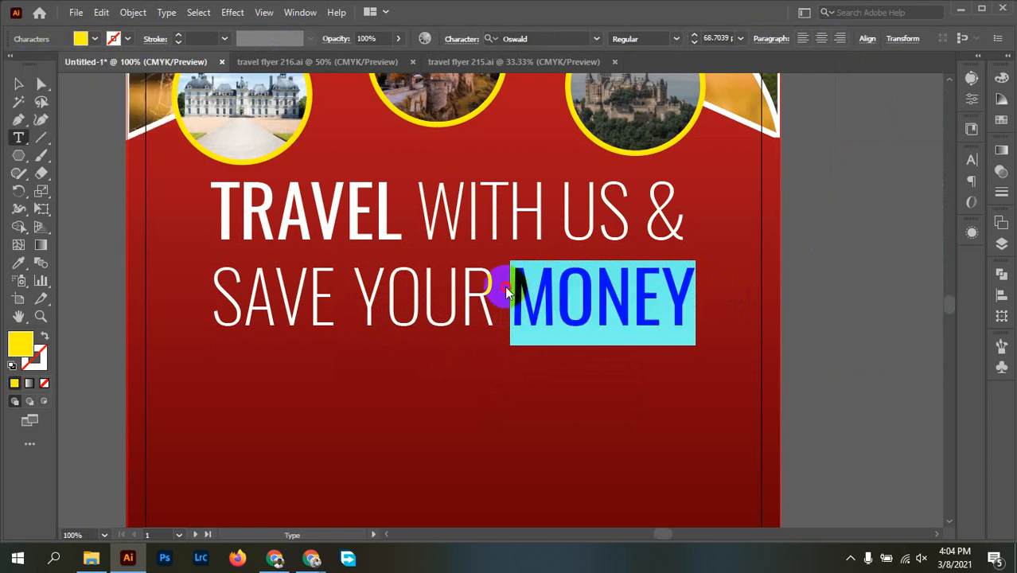
left_click(455, 297)
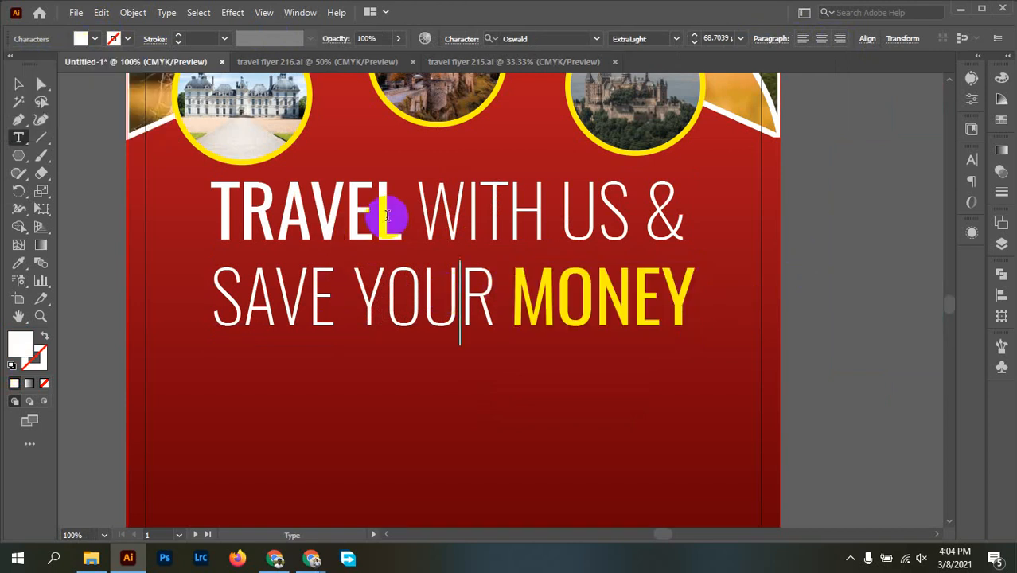
Try a light blue fill on the word TRAVEL in the red page's tagline.
left_click_drag(386, 214, 177, 204)
left_click(396, 211)
left_click_drag(395, 211, 114, 182)
left_click(89, 40)
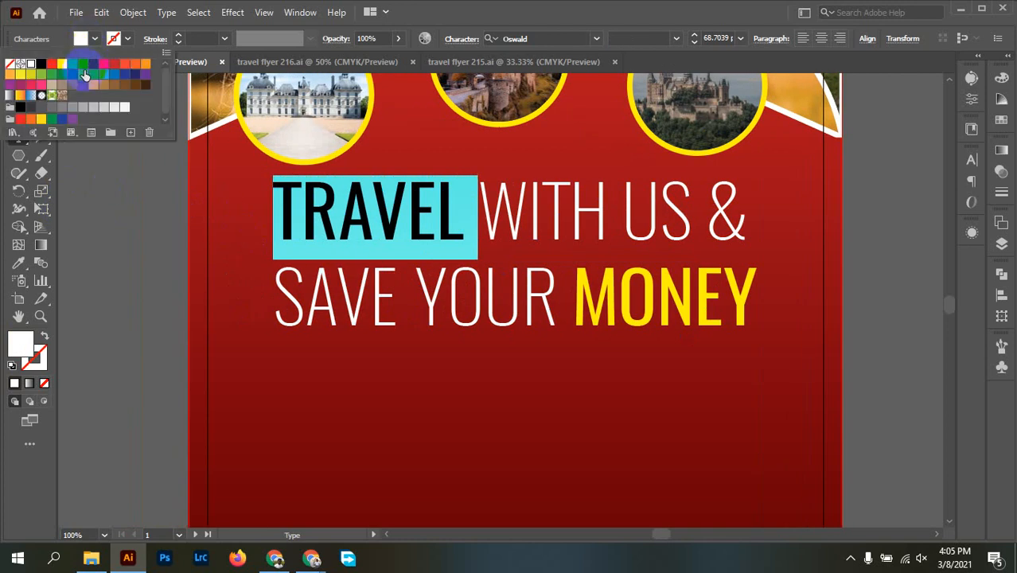
left_click(83, 63)
left_click(580, 303)
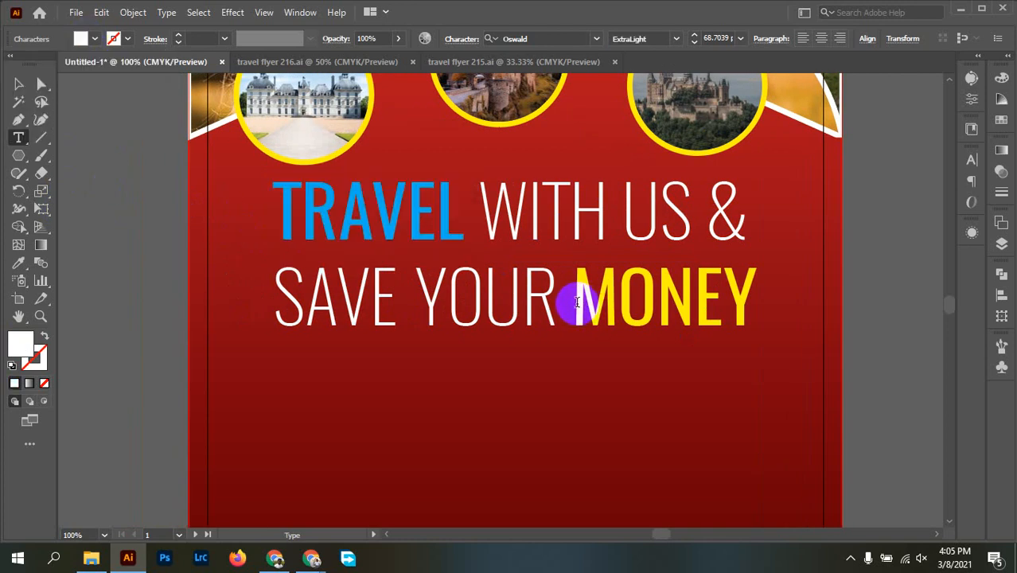
Try the dark blue fill C=100 M=100 Y=25 K=25 on the word TRAVEL in the red page's tagline.
left_click(451, 206)
left_click_drag(442, 203, 375, 209)
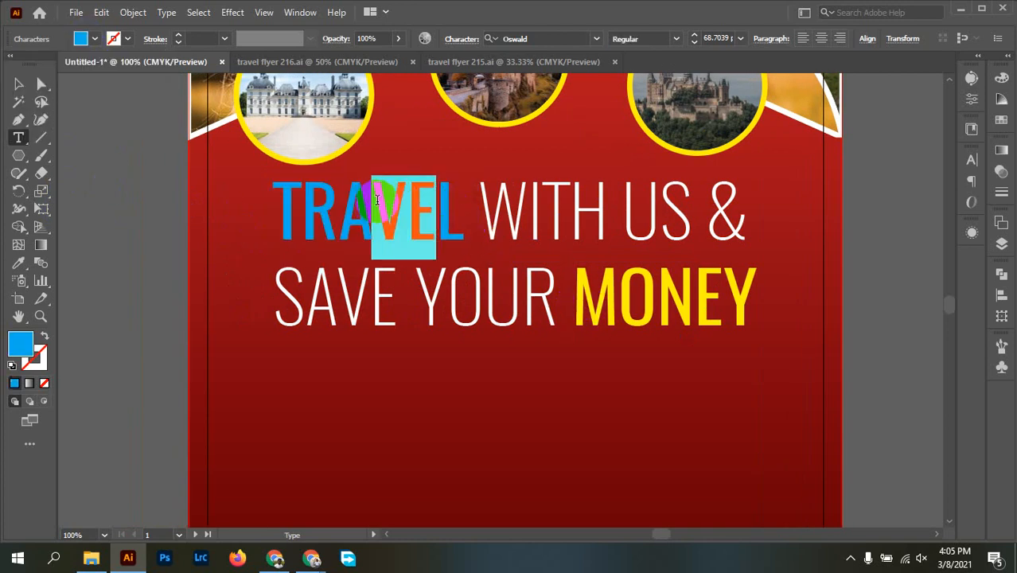
left_click_drag(462, 209, 191, 137)
left_click(95, 38)
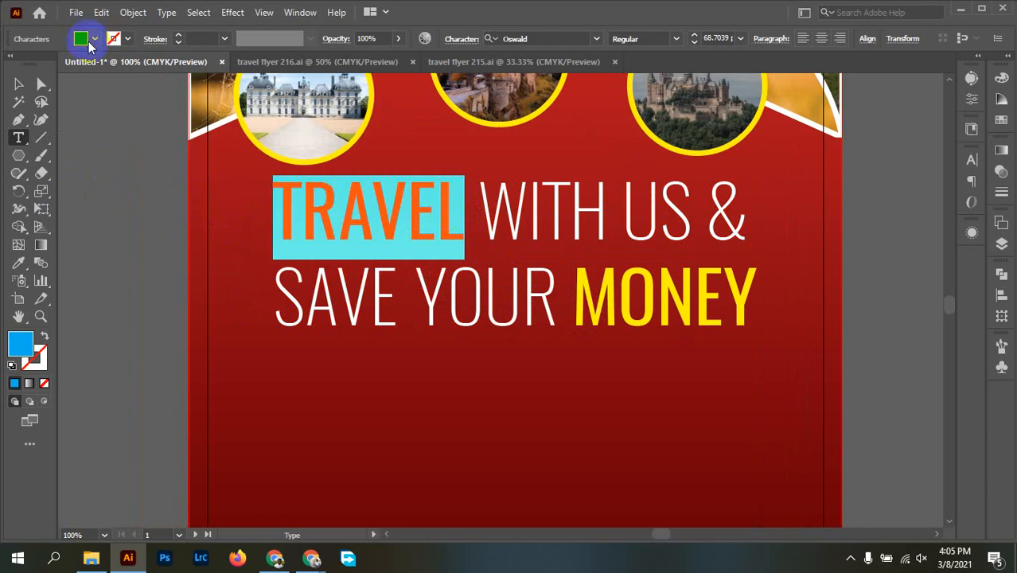
left_click(135, 76)
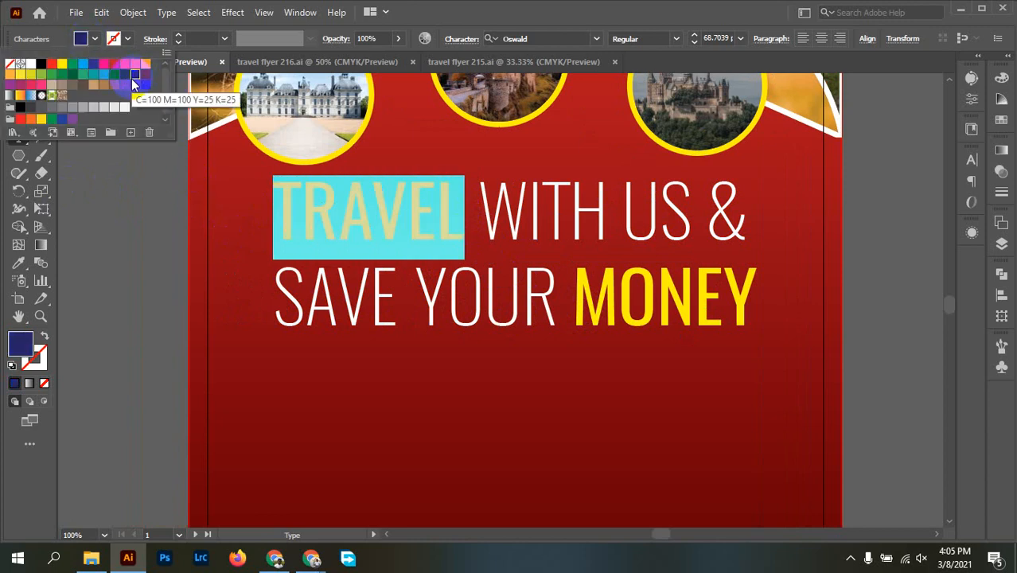
double_click(513, 214)
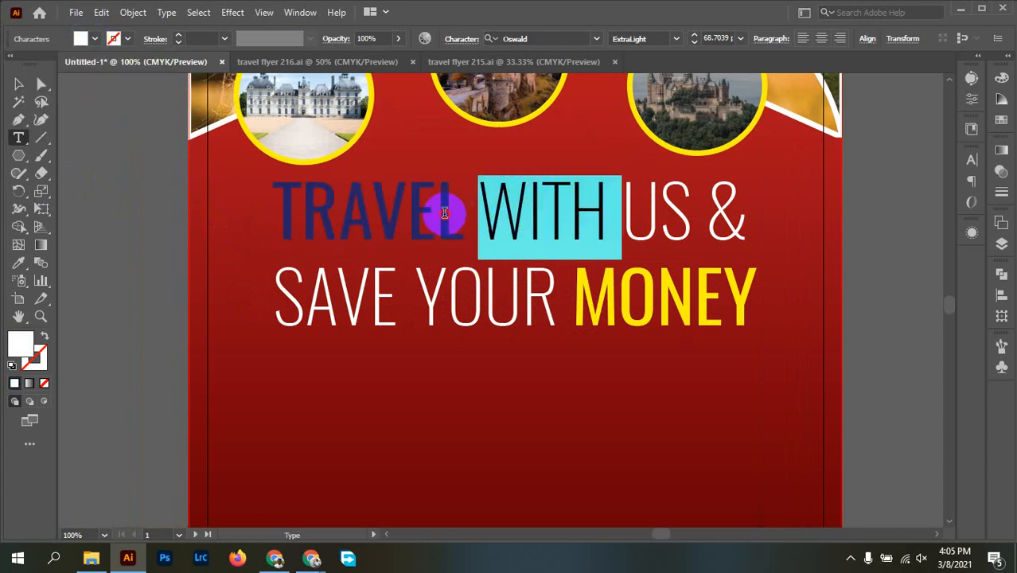
Fill the word TRAVEL in the red page's tagline with the same yellow as MONEY and finish text editing.
mouse_move(445, 212)
left_mouse_down()
mouse_move(454, 211)
mouse_move(194, 189)
mouse_move(278, 191)
mouse_move(297, 220)
mouse_move(256, 211)
mouse_move(456, 221)
left_mouse_up()
left_click(270, 207, "ctrl")
left_click(88, 43)
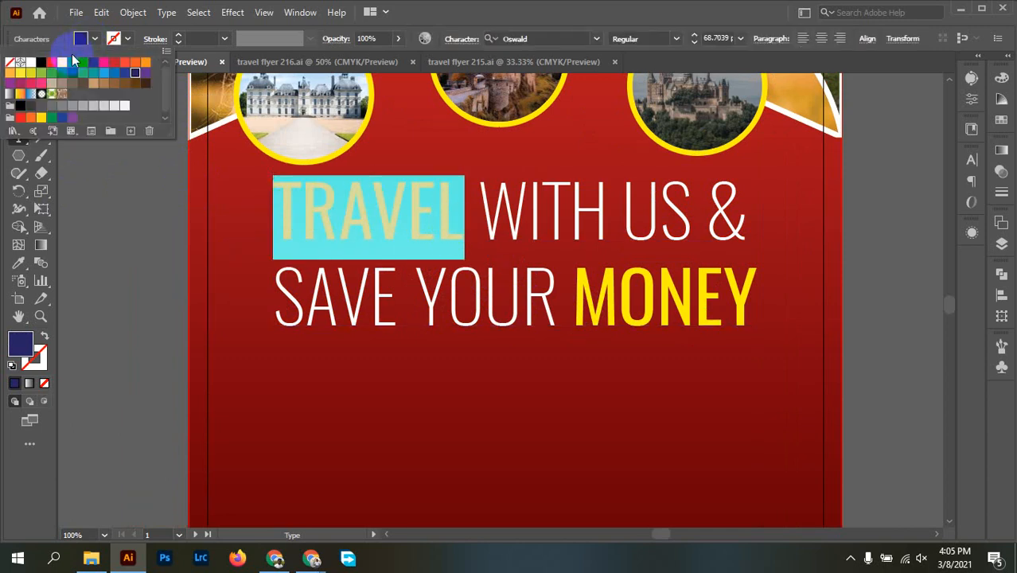
left_click(61, 62)
left_click(398, 266)
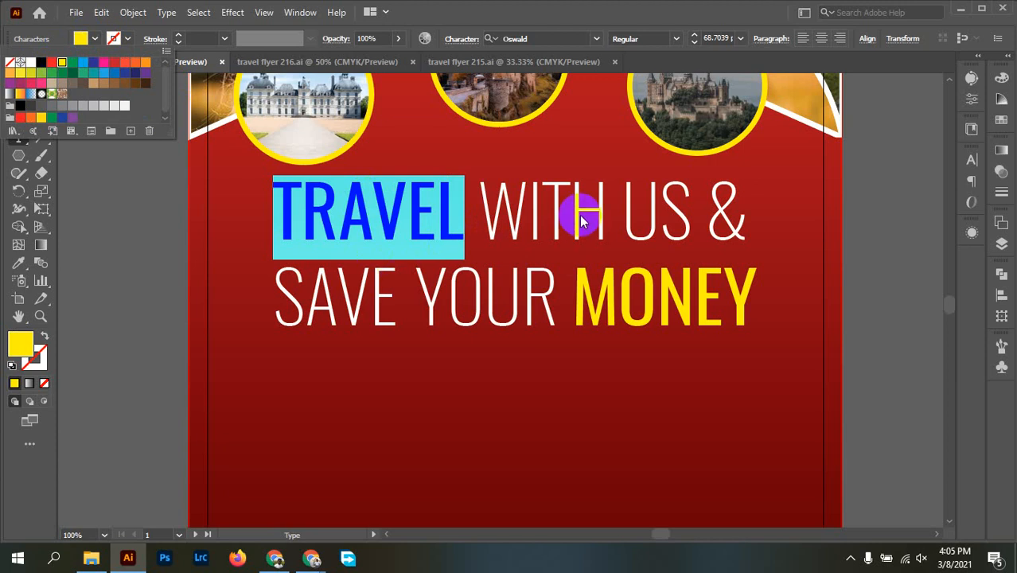
left_click(531, 262)
key("Escape")
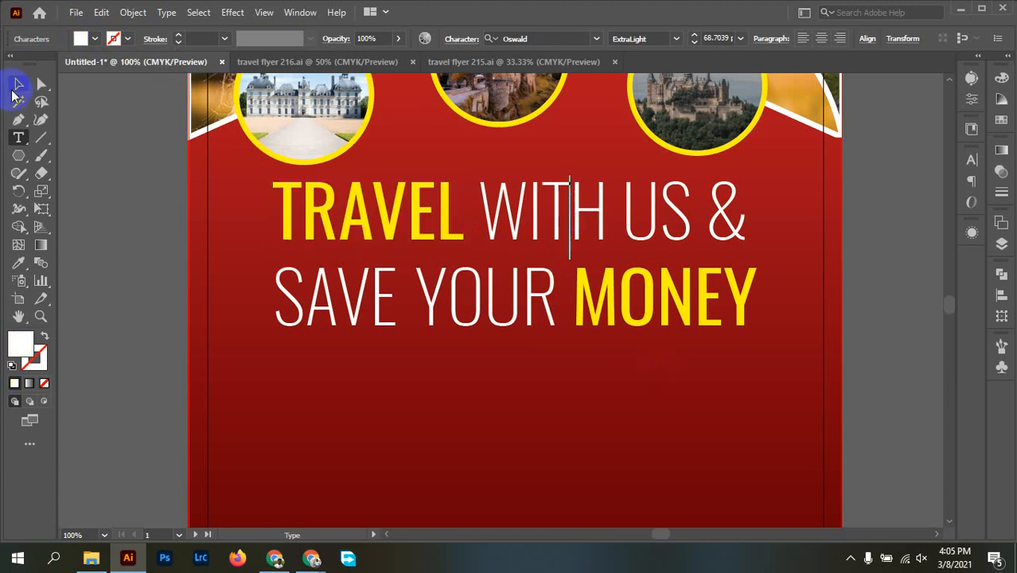
left_click(389, 275)
Duplicate the yellow-and-white tagline onto the teal page below the hexagons and select the copy.
scroll(517, 315, "down", 3)
left_click(665, 320)
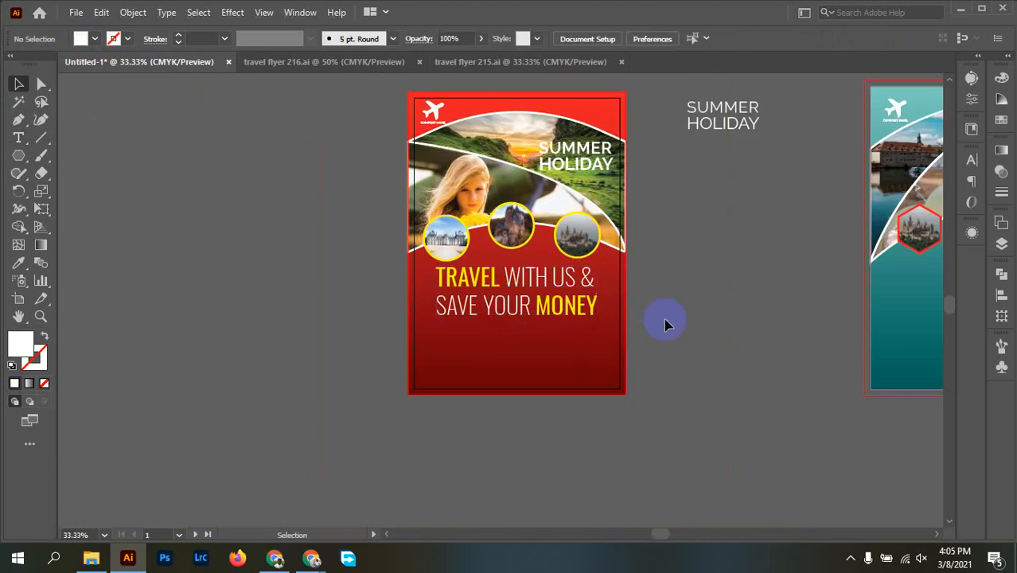
left_click_drag(665, 320, 630, 360)
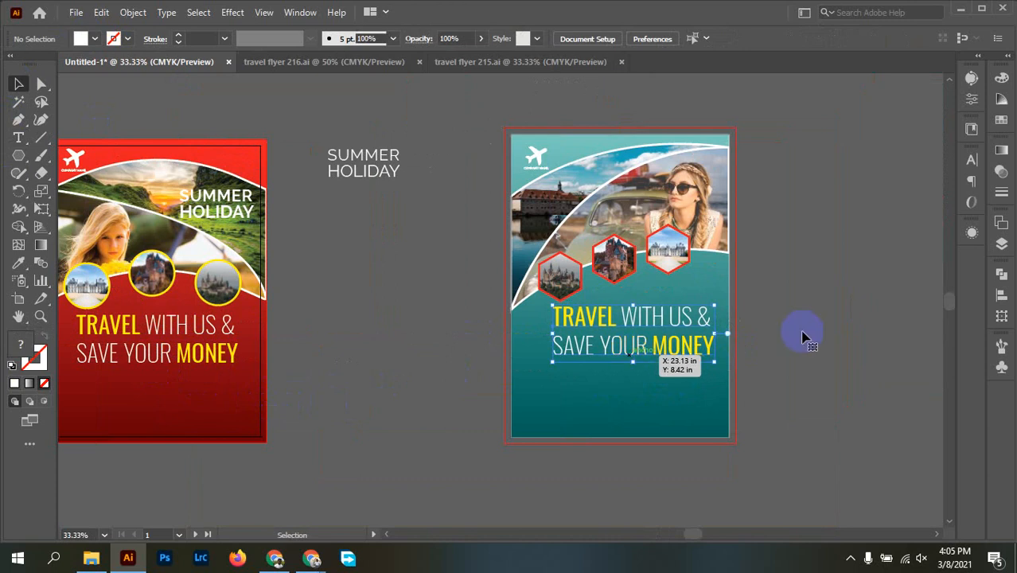
left_click(800, 334)
left_click(659, 355)
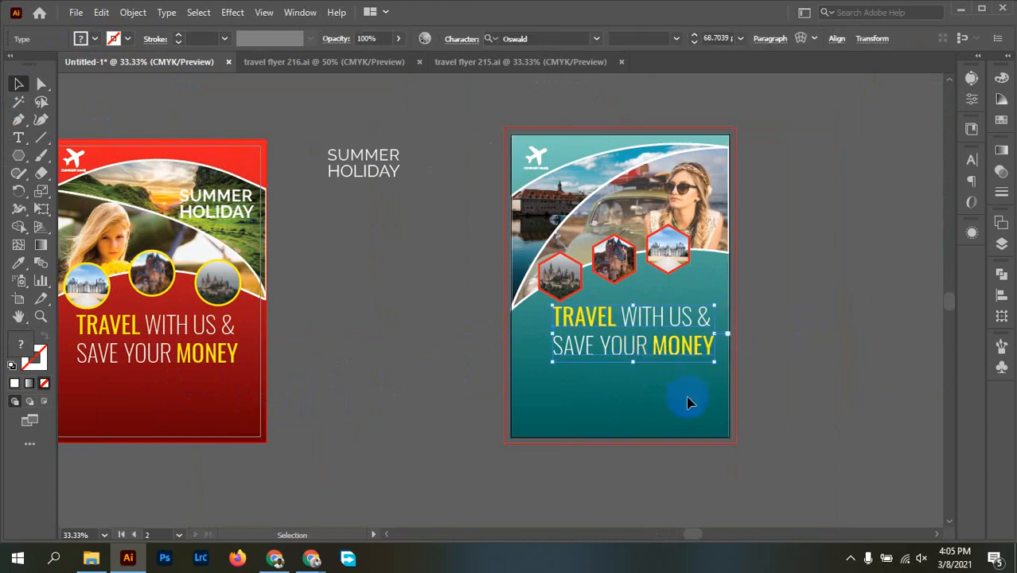
left_click(689, 402)
left_click(659, 355)
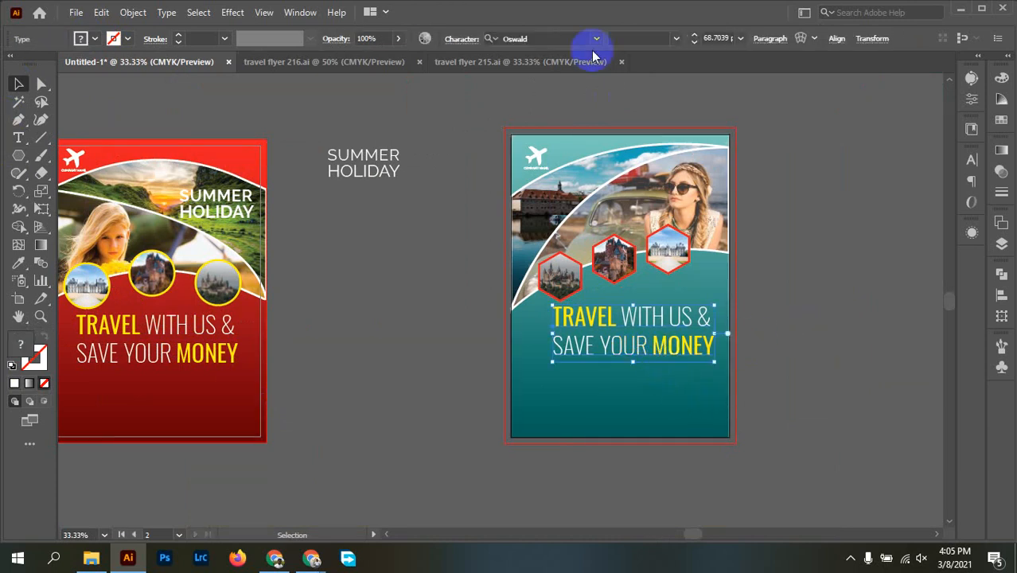
Centre the copied tagline horizontally on the teal page.
left_click(836, 42)
left_click(775, 78)
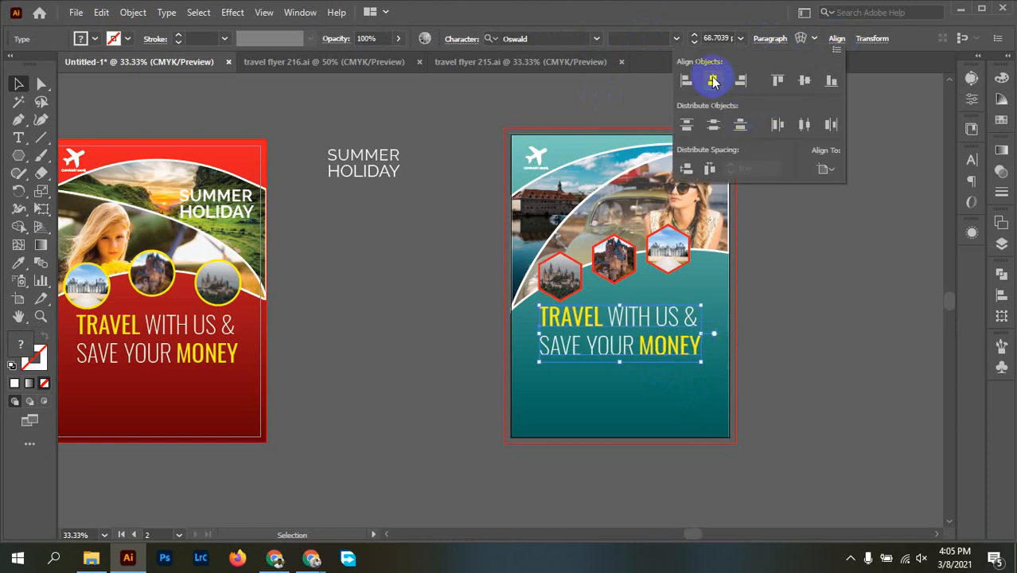
left_click(799, 284)
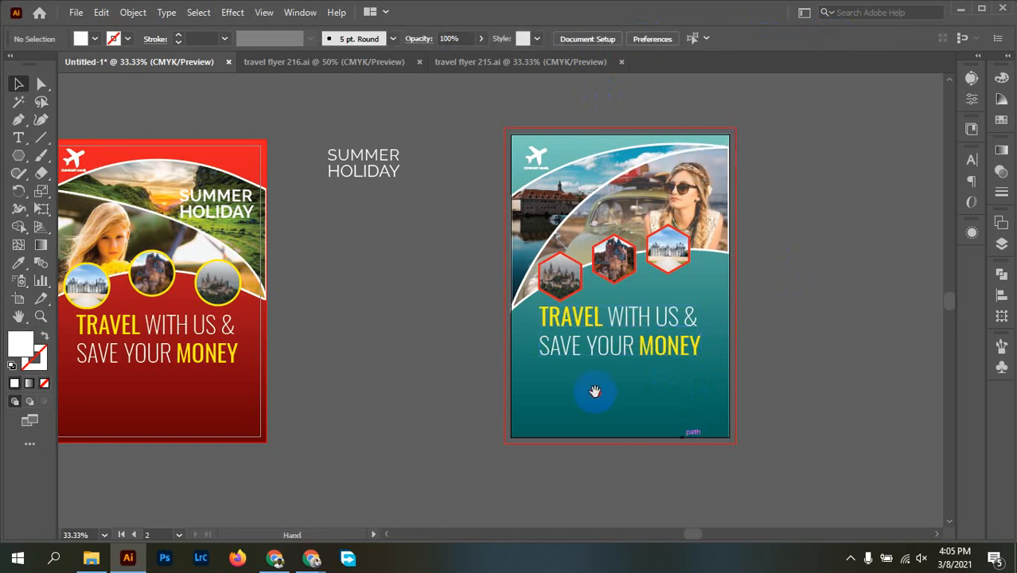
Copy the LOREM IPSUM heading and paragraph group from travel flyer 216 onto the red page of the untitled document.
left_click_drag(594, 391, 711, 332)
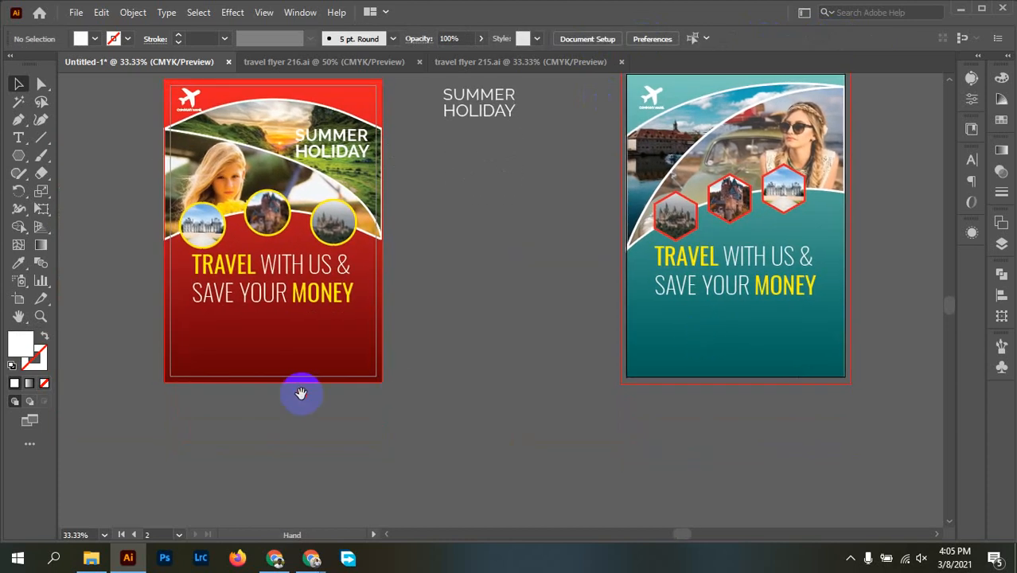
left_click_drag(301, 393, 345, 411)
left_click(383, 63)
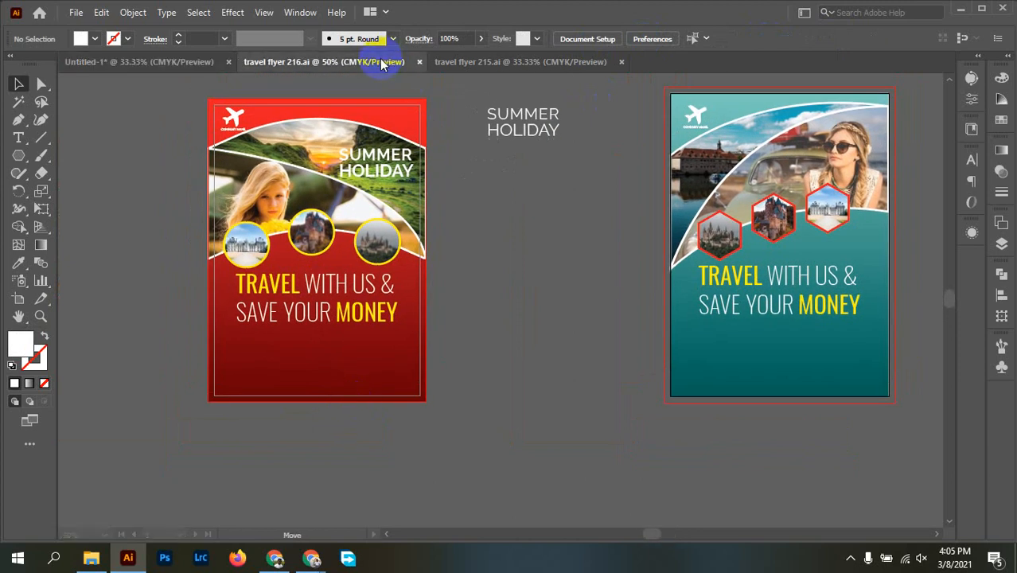
left_click_drag(773, 400, 719, 265)
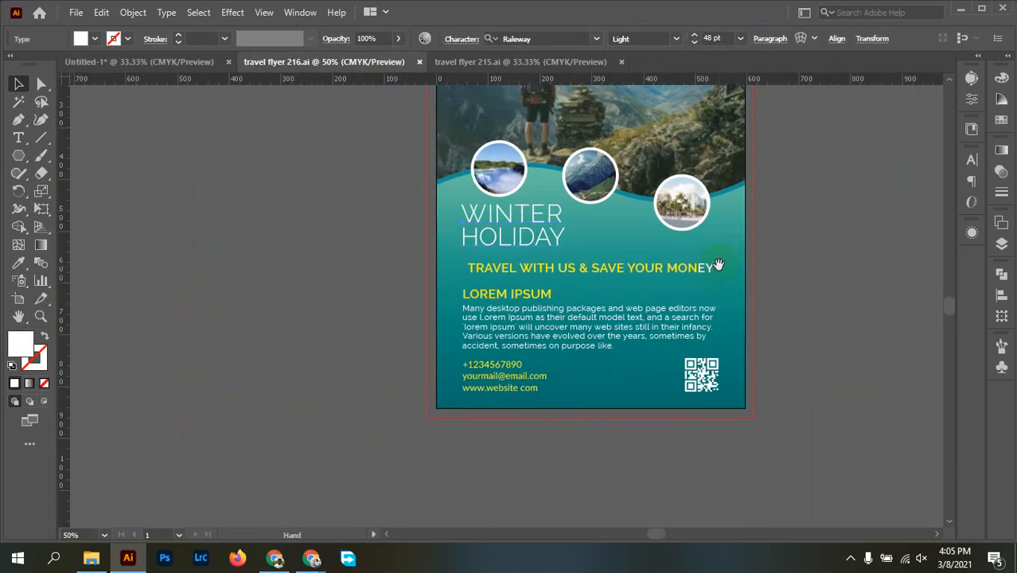
left_click(521, 316)
left_click_drag(556, 335, 294, 358)
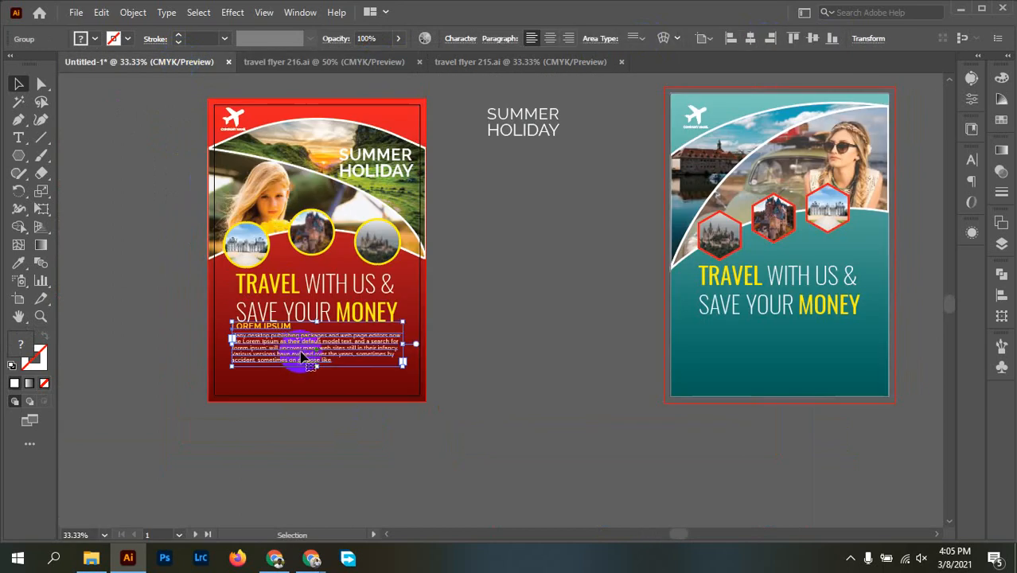
Position the LOREM IPSUM text group just below the red page's tagline and centre it horizontally on the page.
key("ctrl+plus")
scroll(405, 424, "down", 2)
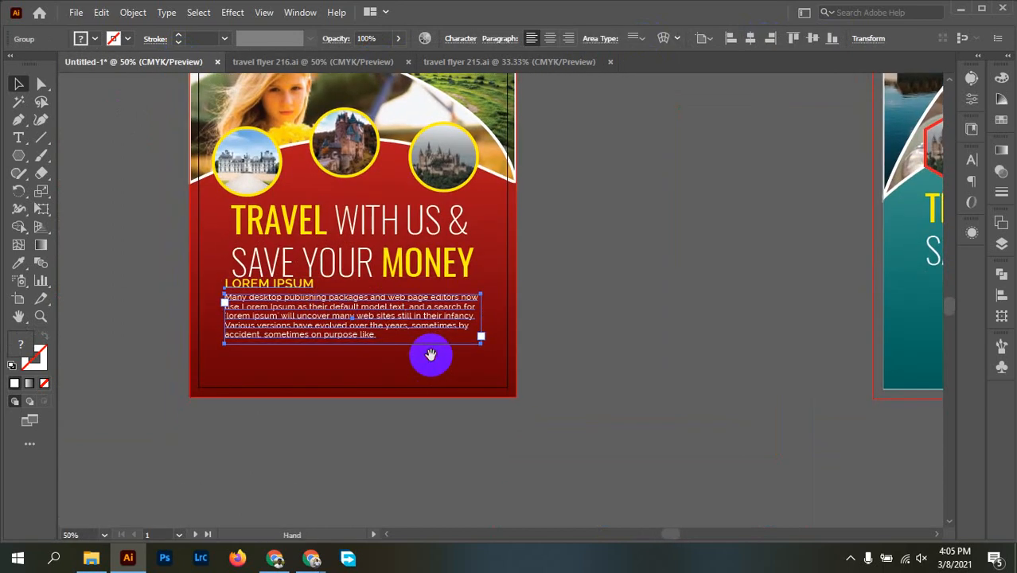
left_click_drag(332, 321, 338, 342)
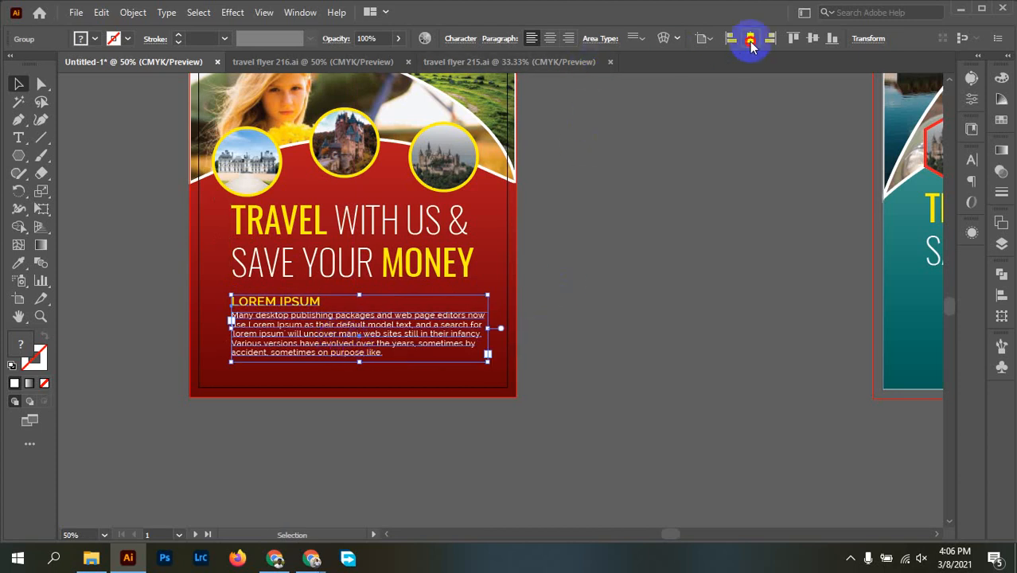
left_click(749, 38)
left_click(643, 285)
Duplicate the LOREM IPSUM text group onto the teal page below the tagline and centre it horizontally.
left_click_drag(677, 372, 446, 342)
left_click_drag(204, 306, 910, 295)
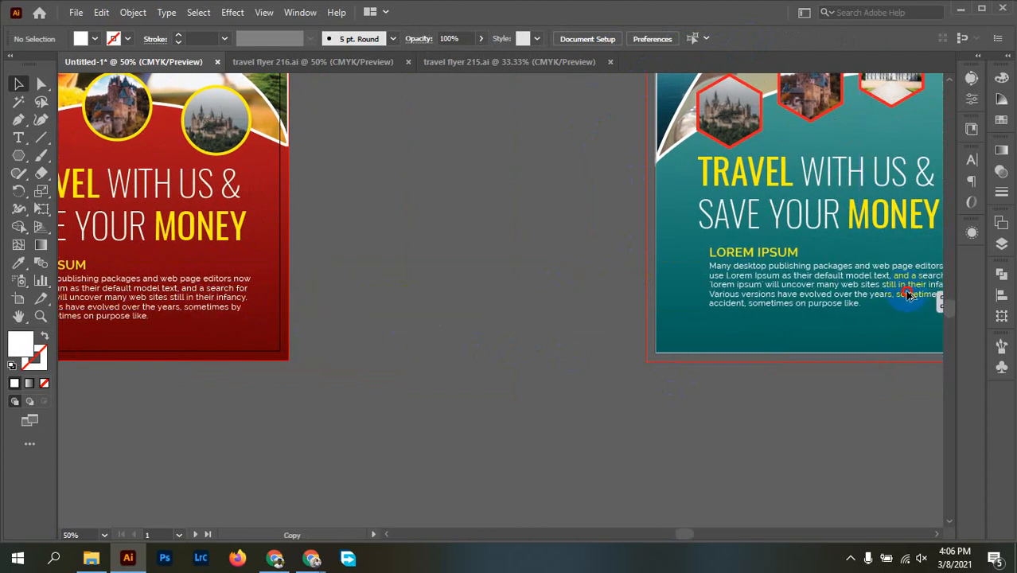
left_click_drag(802, 301, 486, 359)
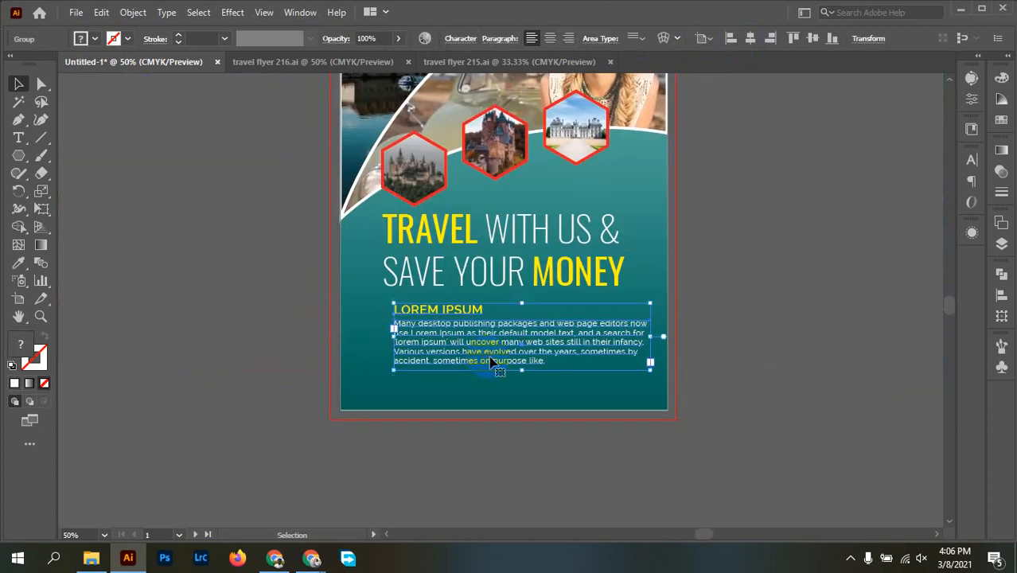
left_click(673, 166)
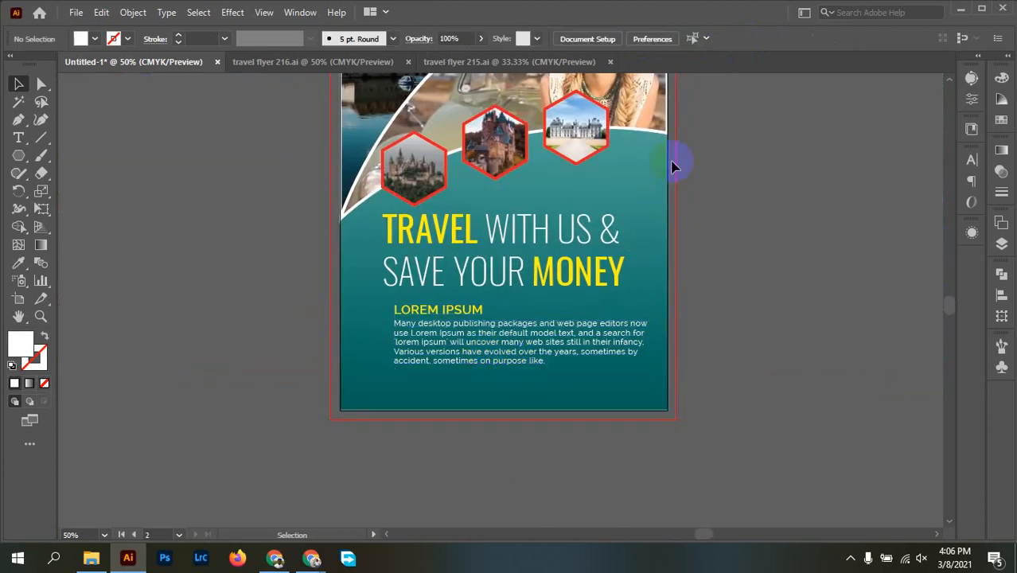
left_click(572, 360)
left_click(750, 38)
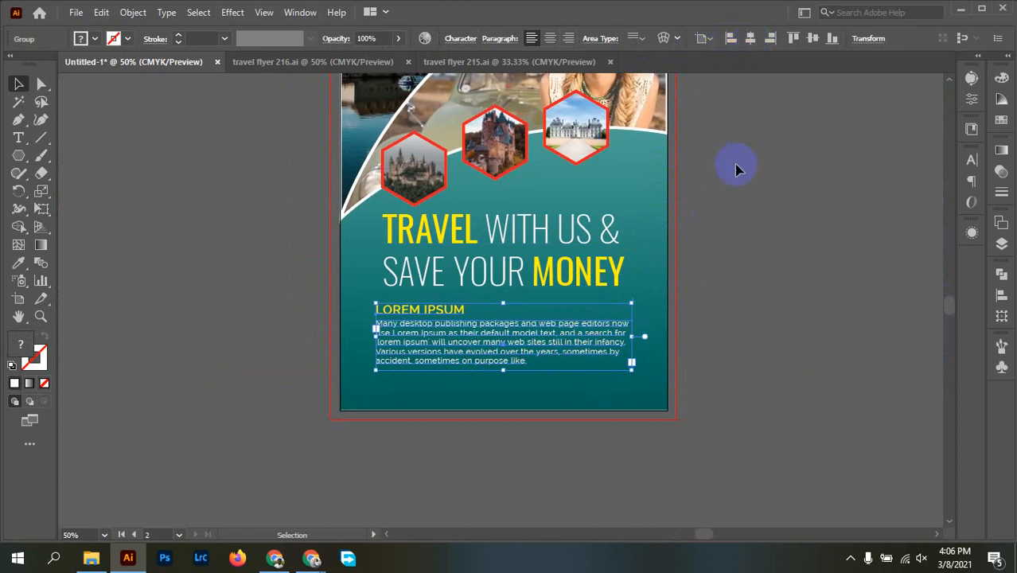
left_click(792, 326)
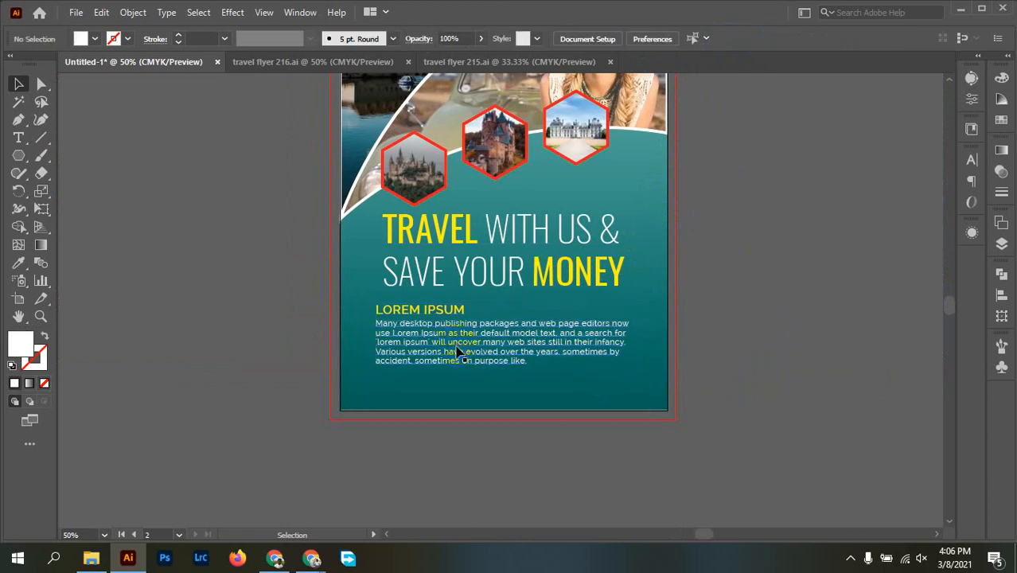
Move the teal page's LOREM IPSUM text group slightly up, closer to the tagline.
scroll(433, 336, "up", 3)
left_click_drag(417, 264, 417, 251)
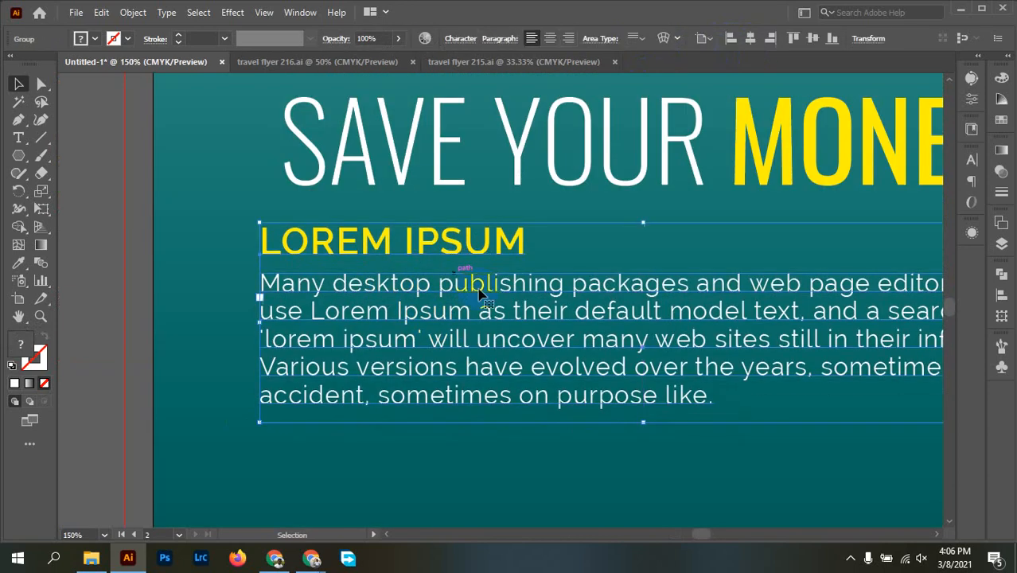
scroll(495, 312, "down", 2)
scroll(458, 325, "down", 1)
Move the red page's LOREM IPSUM text group slightly up, directly under the tagline.
left_click_drag(359, 346, 730, 338)
left_click_drag(403, 337, 595, 340)
scroll(479, 281, "up", 1)
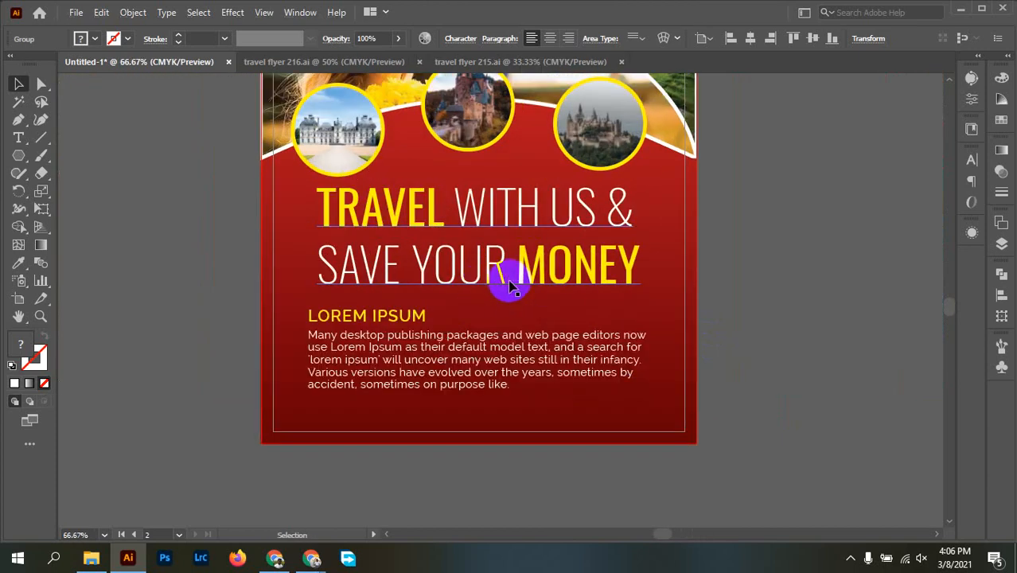
left_click(491, 365)
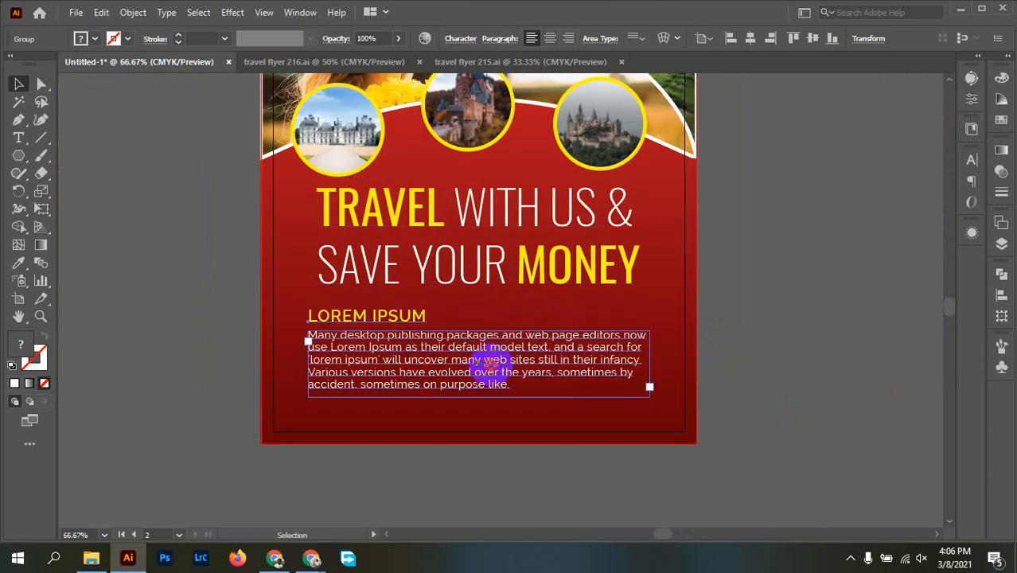
left_click_drag(491, 362, 492, 351)
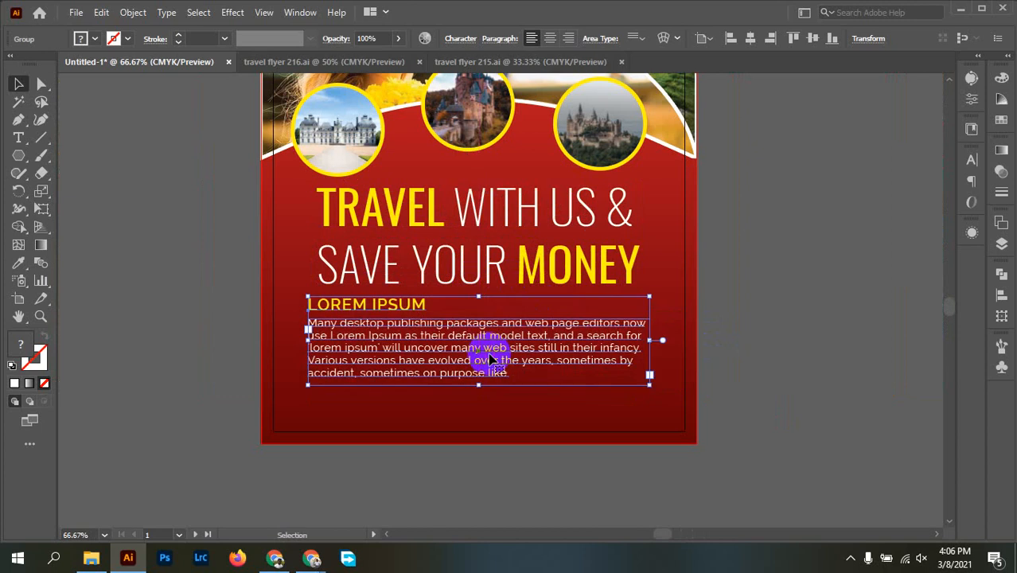
left_click(756, 319)
Copy the yellow phone, e-mail and website lines from travel flyer 216 into the untitled document, below the red page.
scroll(753, 318, "down", 4)
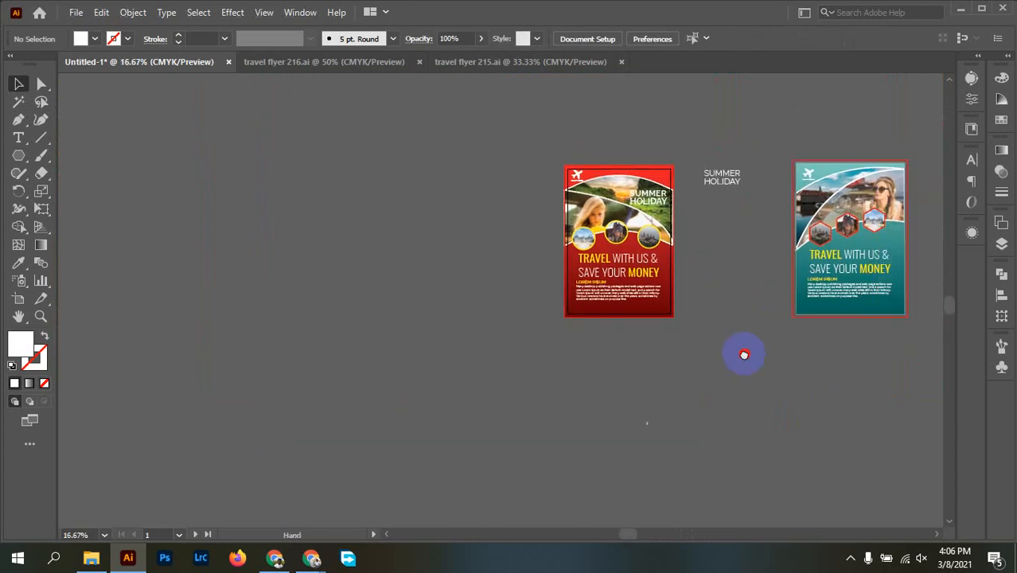
left_click_drag(743, 351, 632, 319)
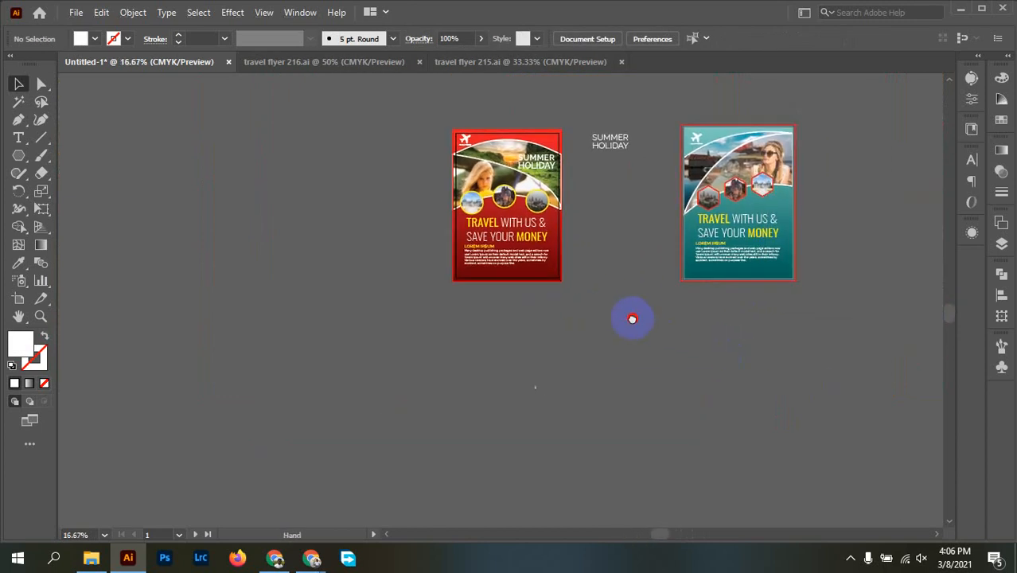
left_click(476, 63)
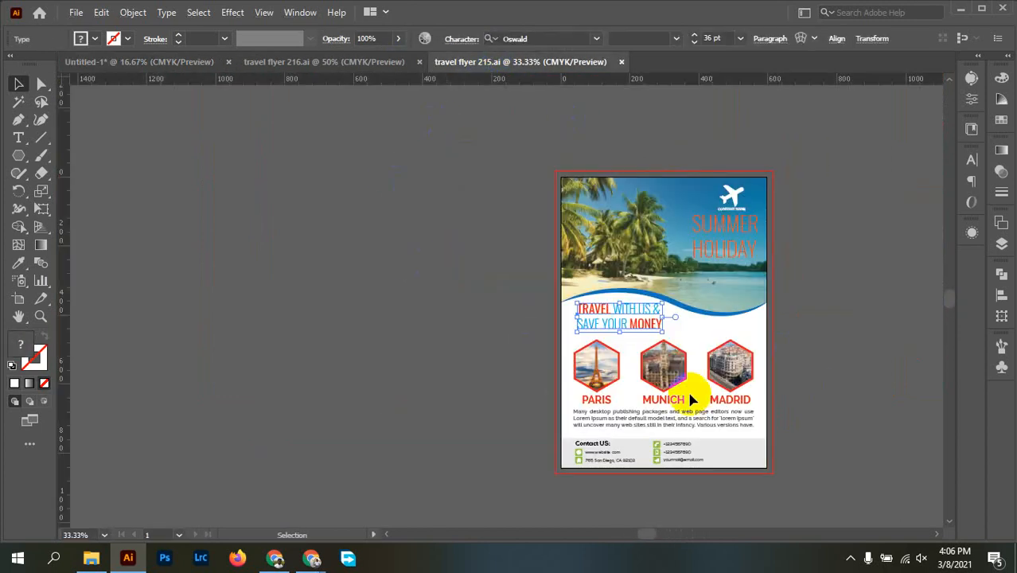
left_click(331, 61)
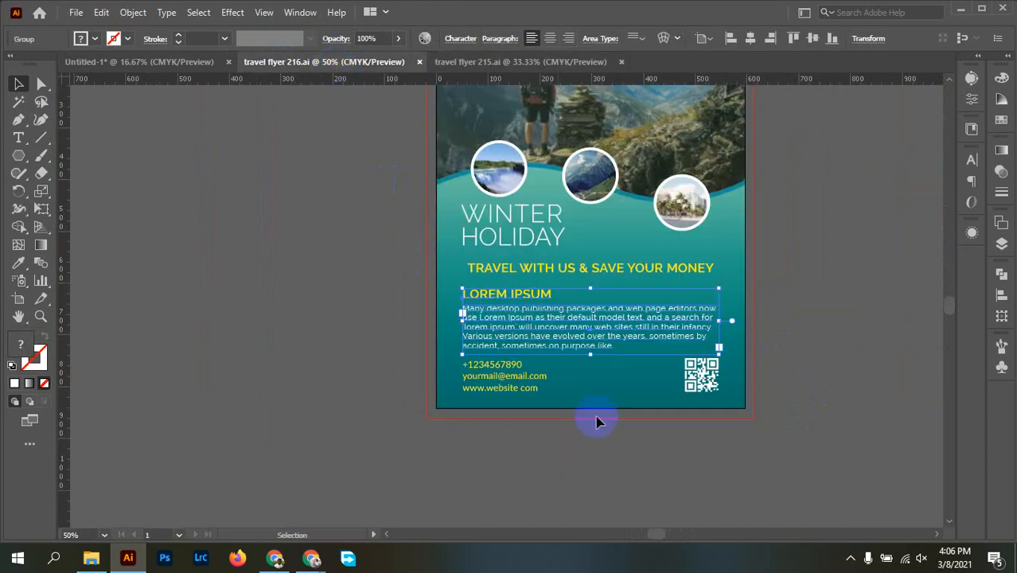
scroll(547, 438, "up", 2)
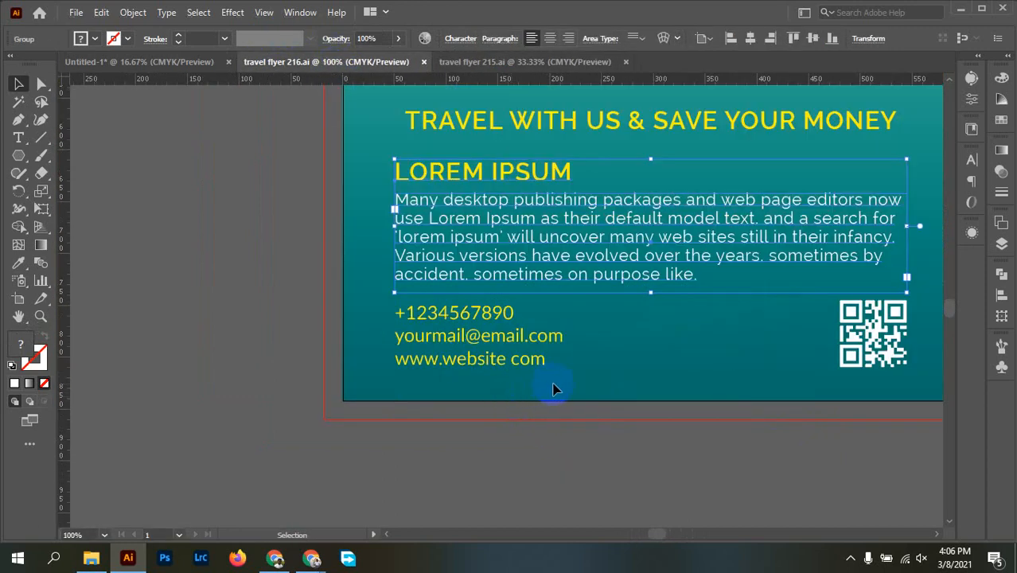
left_click_drag(562, 388, 517, 368)
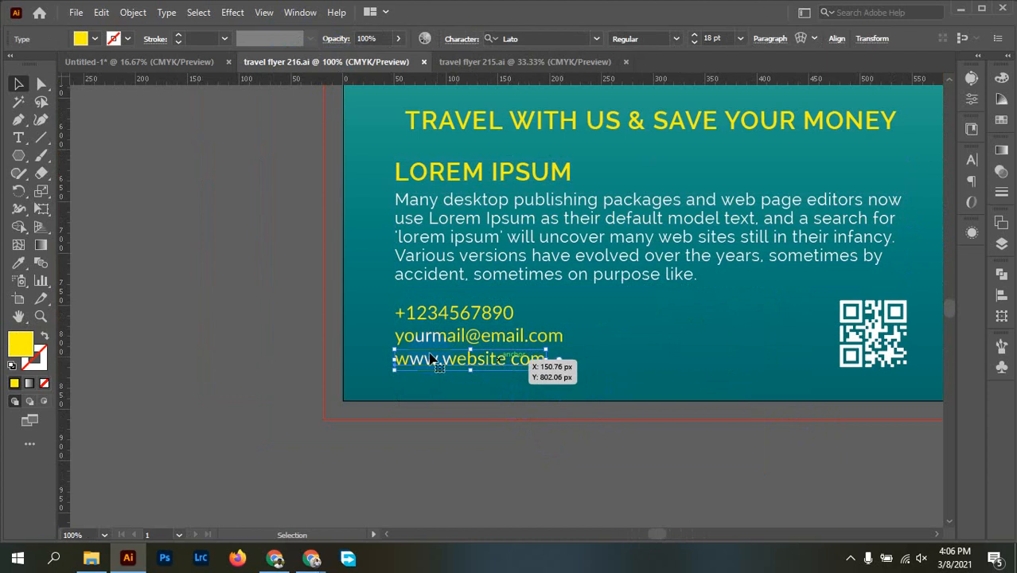
left_click_drag(376, 308, 147, 68)
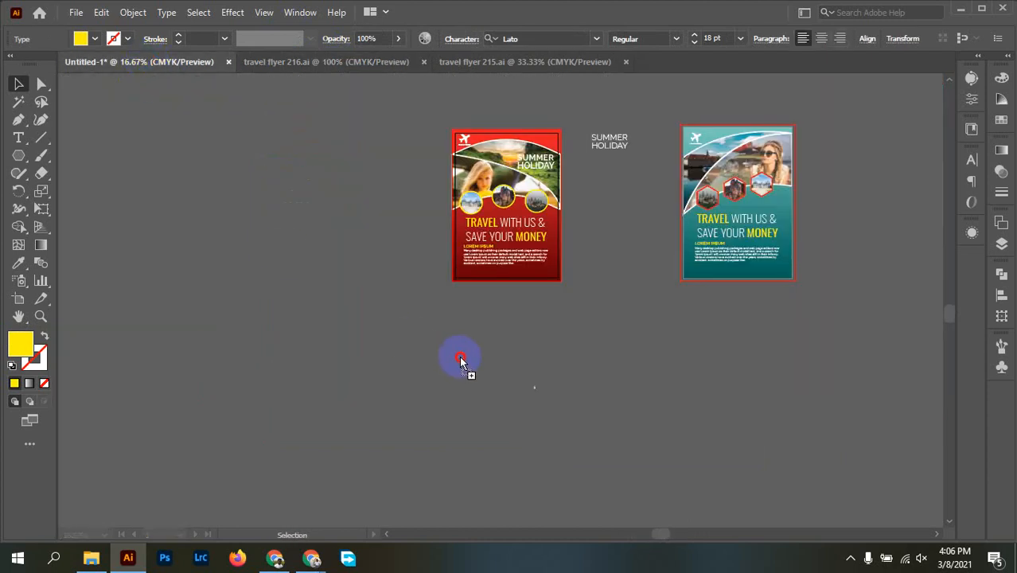
left_click_drag(508, 359, 463, 388)
Move the three yellow contact lines onto the red page's lower-left corner, beneath the LOREM IPSUM paragraph.
key("ctrl+=")
left_click_drag(389, 465, 410, 356)
key("ctrl+1")
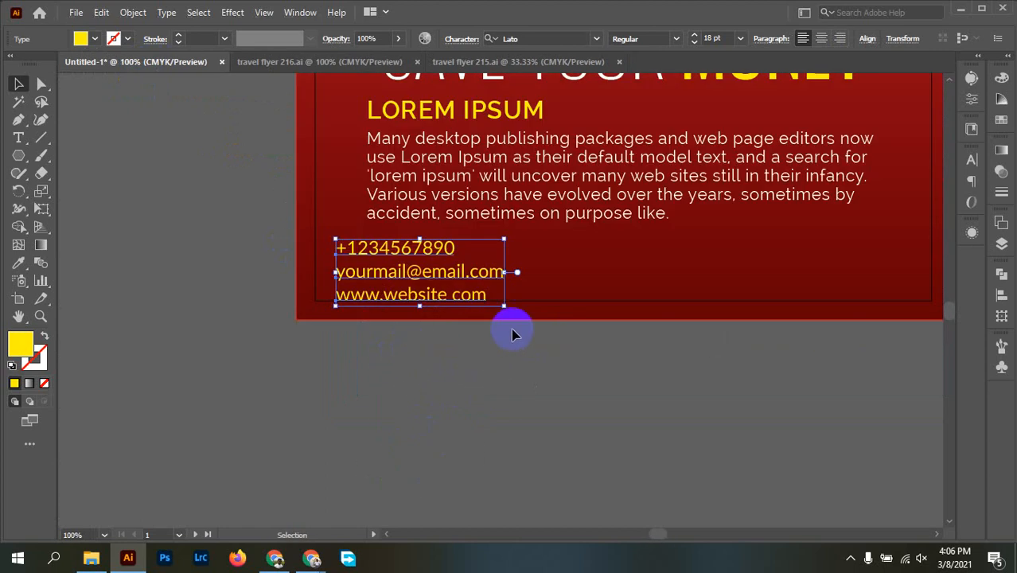
left_click_drag(511, 334, 439, 411)
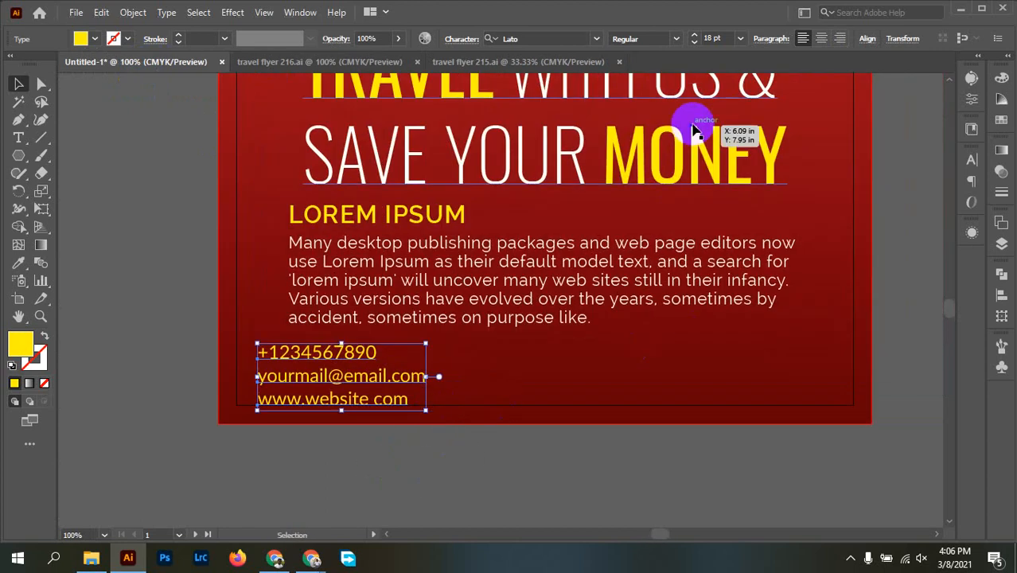
Try font sizes of 14 pt and 19 pt on the red page's contact lines and settle on 18 pt.
left_click(714, 38)
type("14")
key("Return")
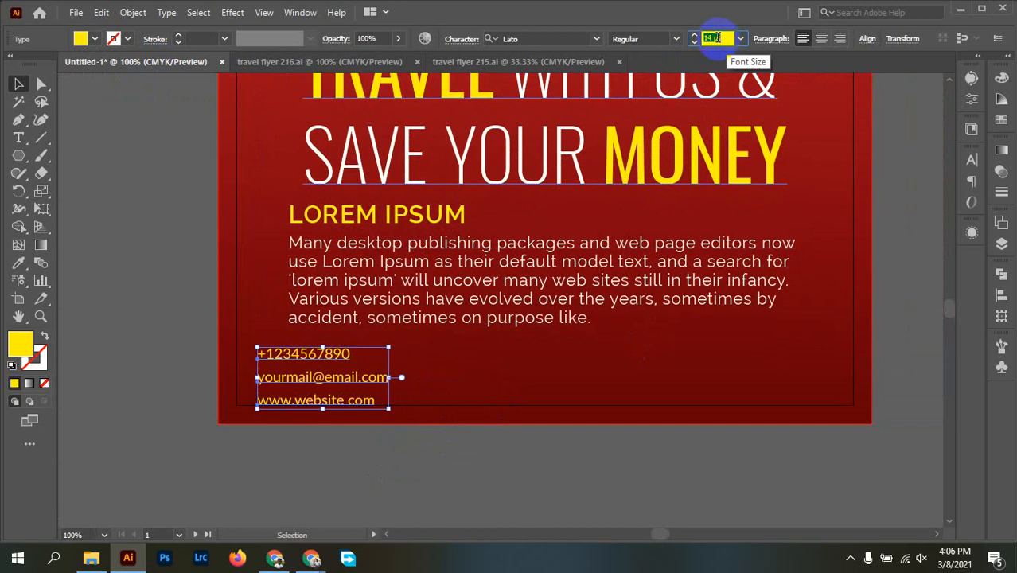
left_click(714, 38)
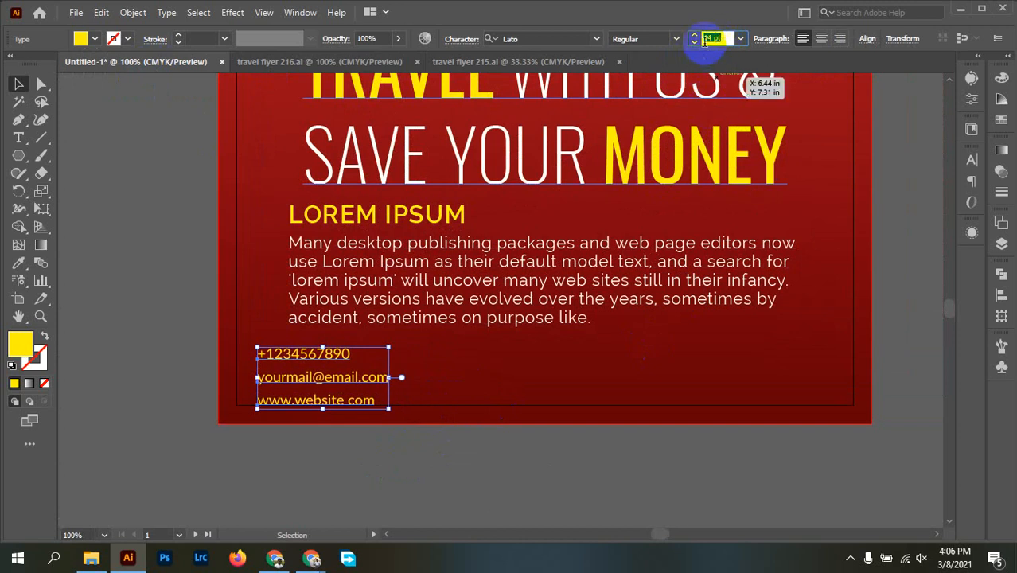
key("Up")
key("Up")
key("Up")
key("Up")
key("Up")
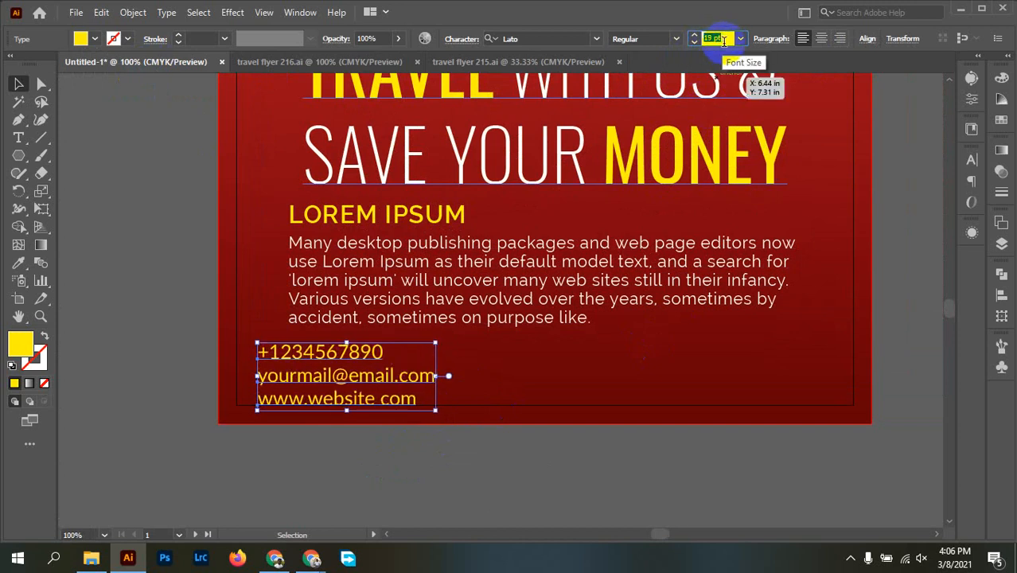
key("Down")
left_click(173, 407)
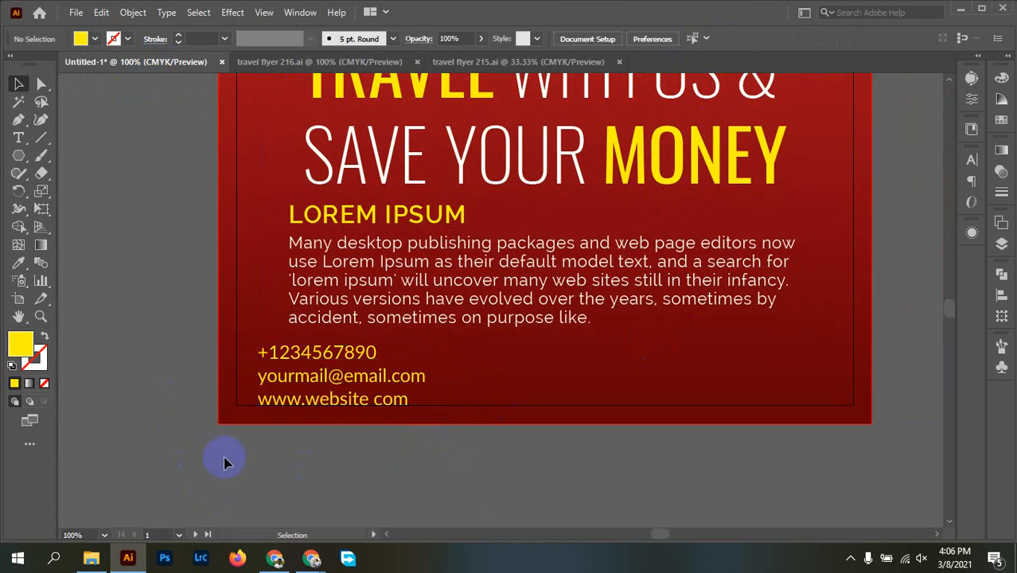
Scale the red page's tagline down to about 56 pt and move it up beneath the circular photos.
left_click_drag(457, 350, 374, 522)
left_click(596, 326)
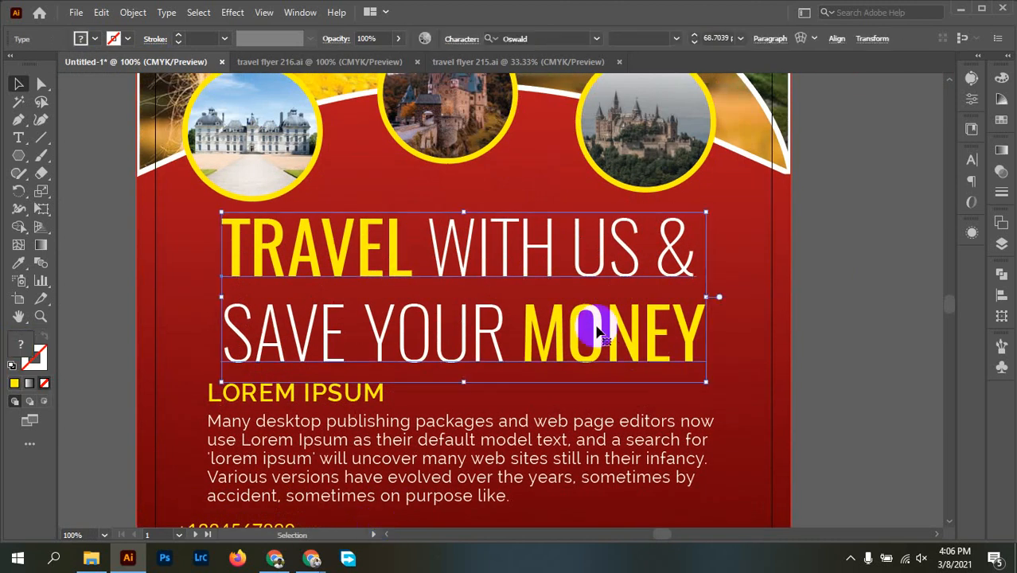
left_click_drag(706, 385, 621, 351)
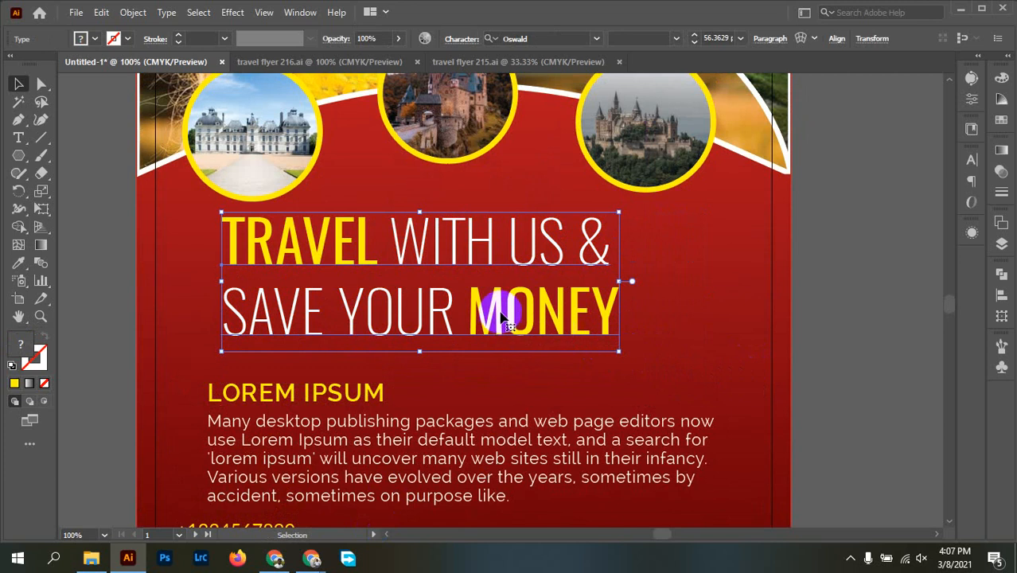
left_click_drag(500, 312, 551, 302)
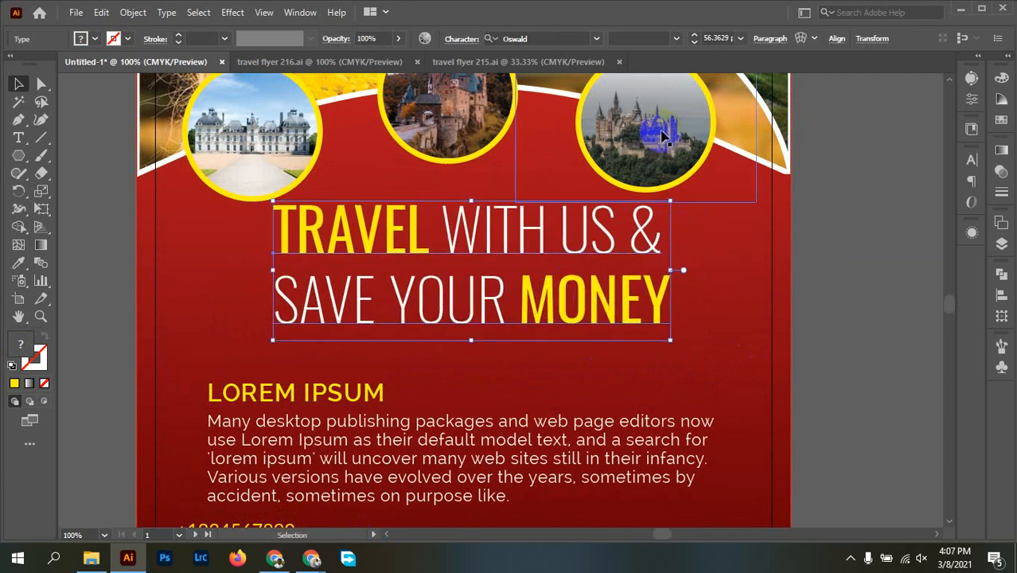
Centre the reduced tagline horizontally on the red page.
left_click(837, 39)
left_click(713, 82)
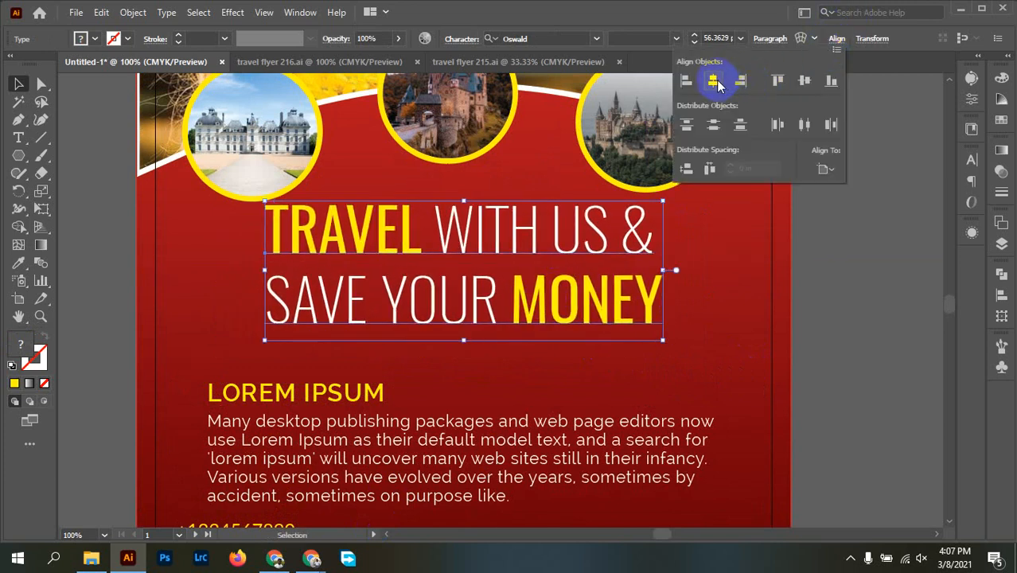
left_click(848, 308)
Move the red page's LOREM IPSUM heading and paragraph up directly beneath the tagline.
left_click(363, 418)
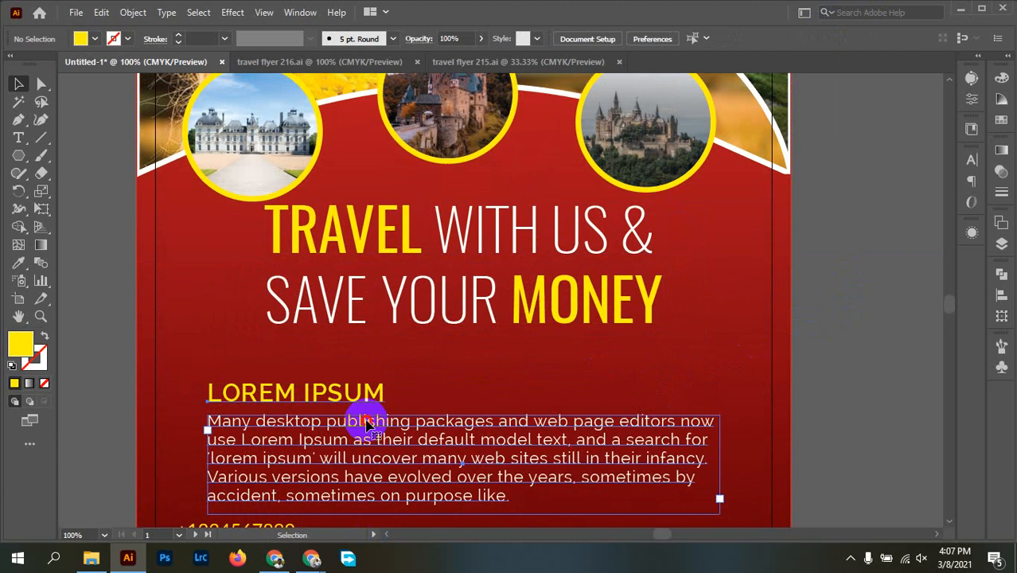
left_click_drag(377, 439, 409, 401)
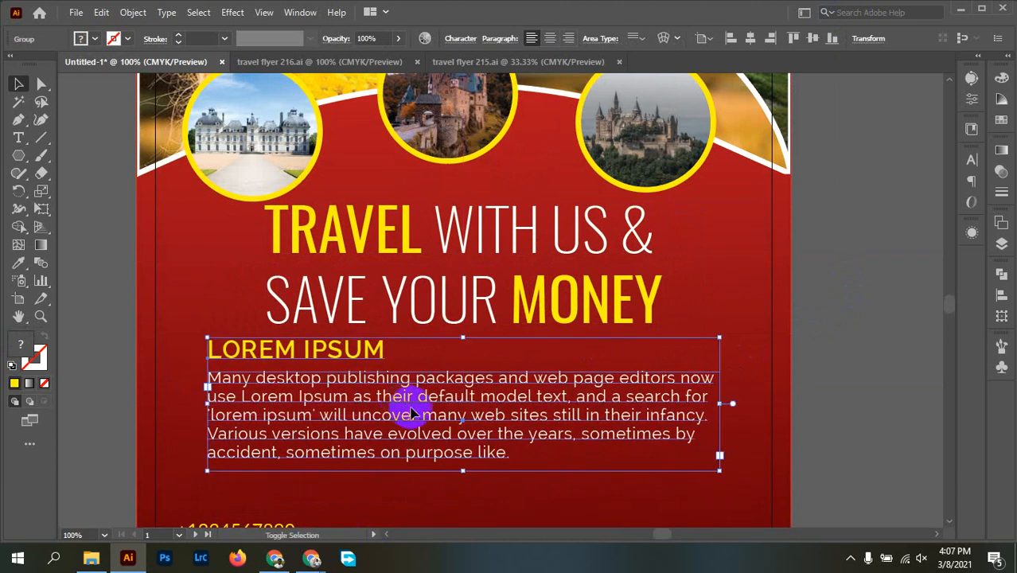
left_click(783, 393)
Move the red page's three contact lines up beneath the paragraph, aligned with its left edge.
scroll(733, 290, "down", 3)
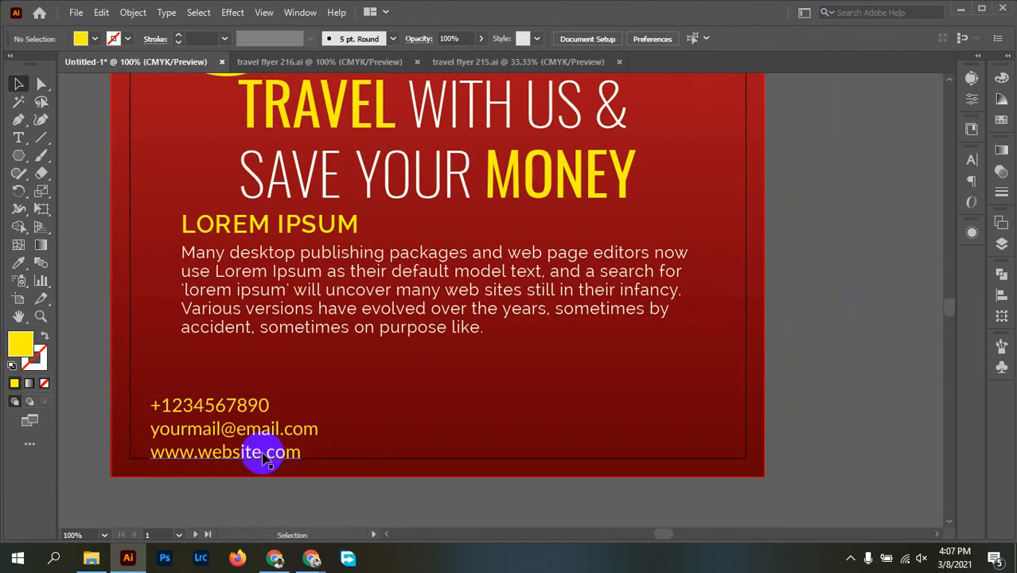
left_click_drag(257, 438, 226, 466)
key("ctrl+z")
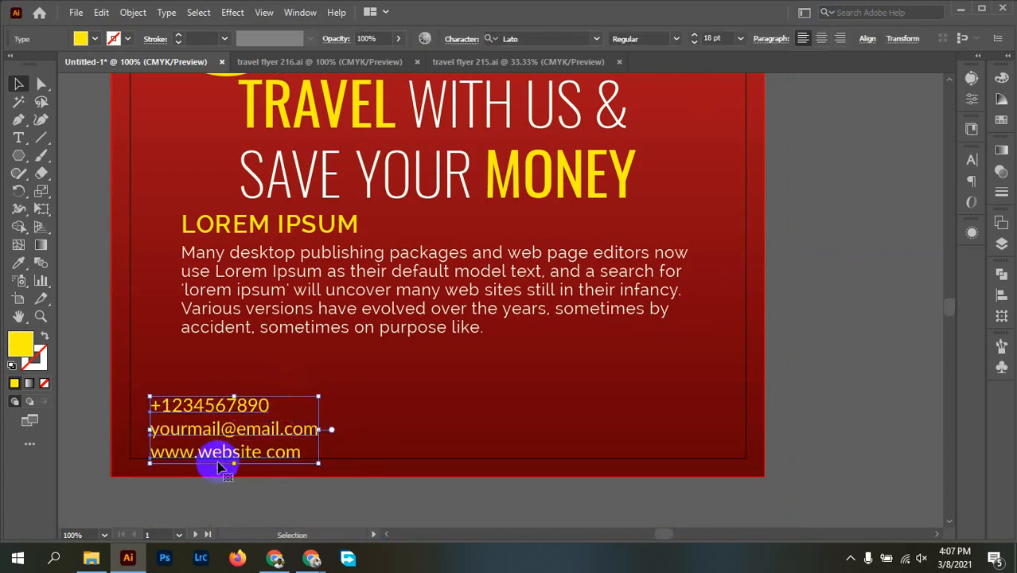
key("a")
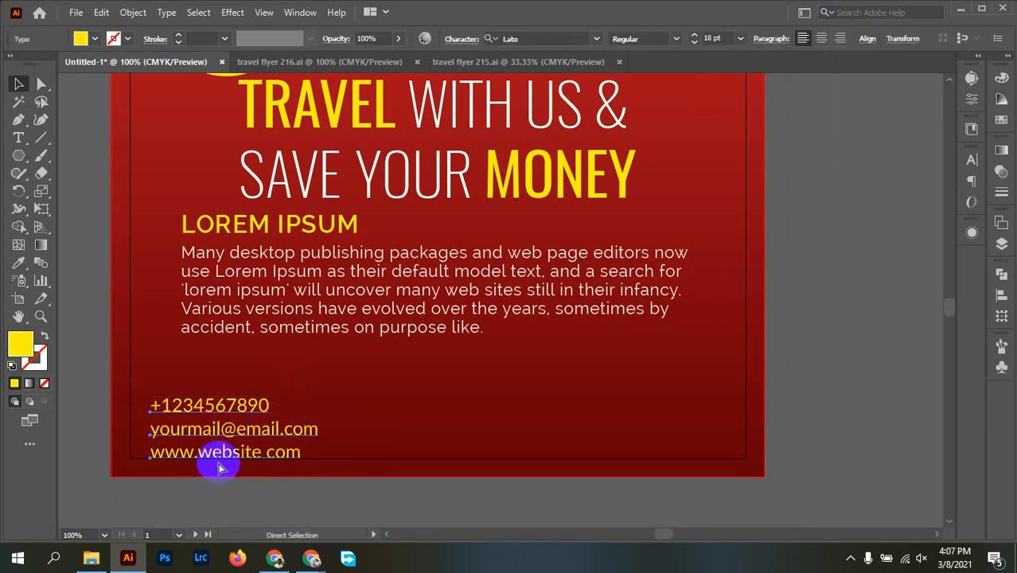
key("v")
left_click_drag(239, 466, 250, 404)
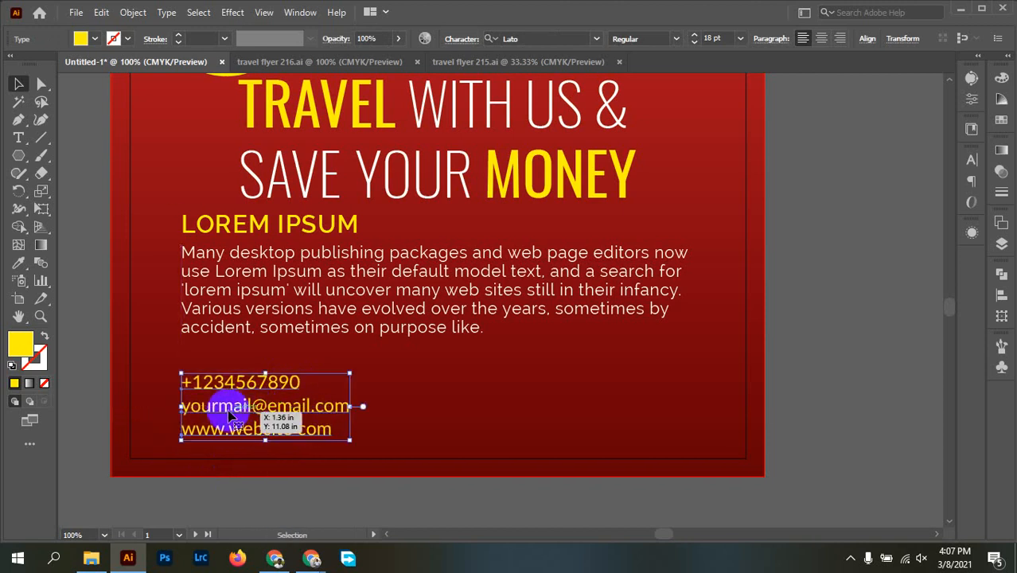
Prefix the red page's phone line with "Cell: " and the email line with "Email: ".
scroll(230, 414, "up", 2)
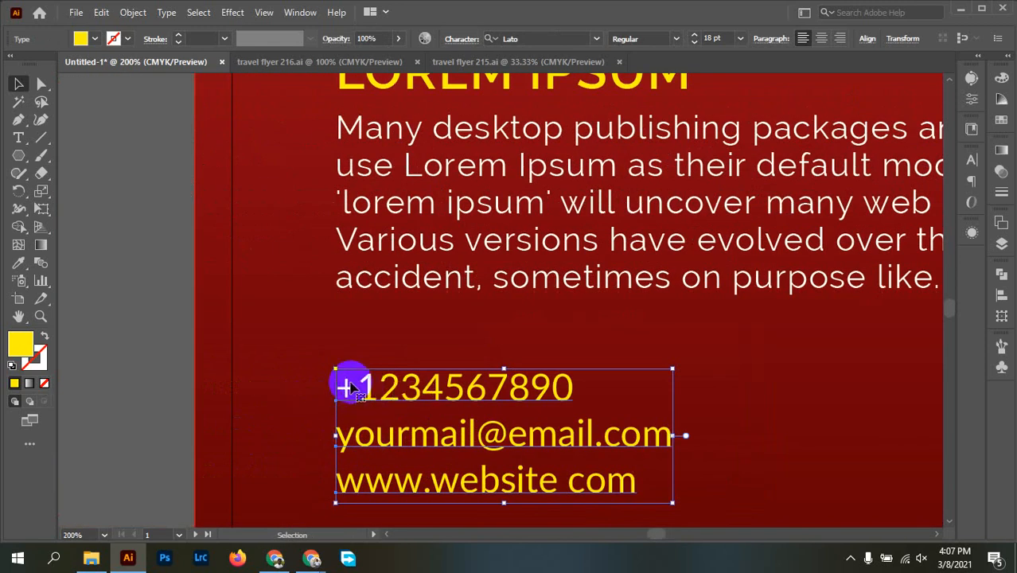
double_click(350, 386)
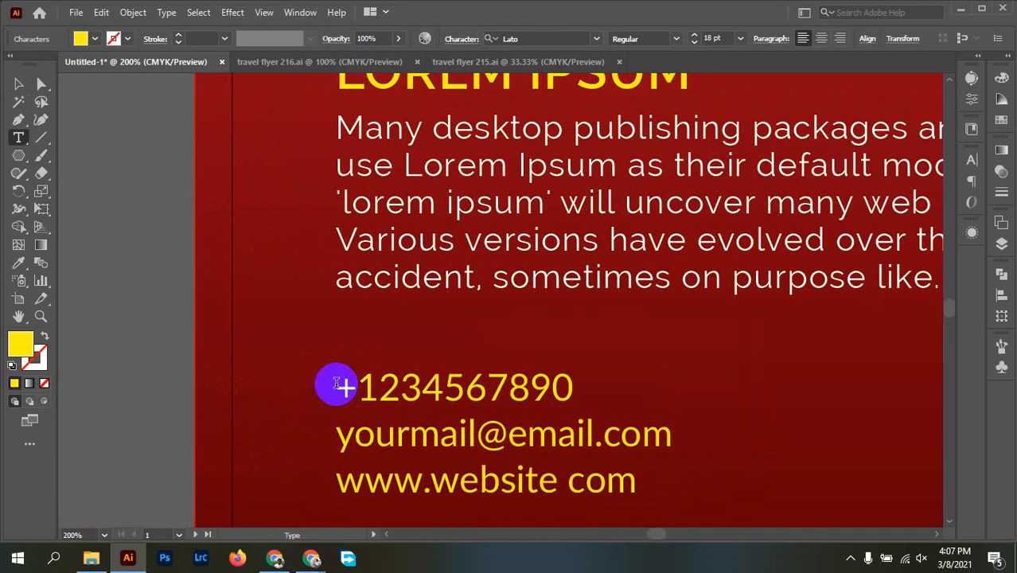
type("c")
key("BackSpace")
type("Cell")
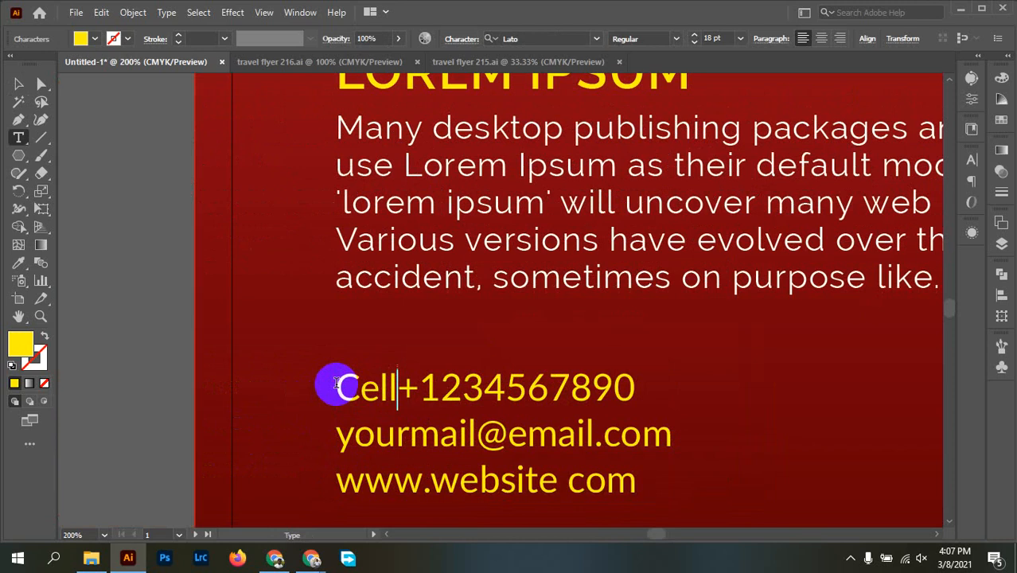
type(":")
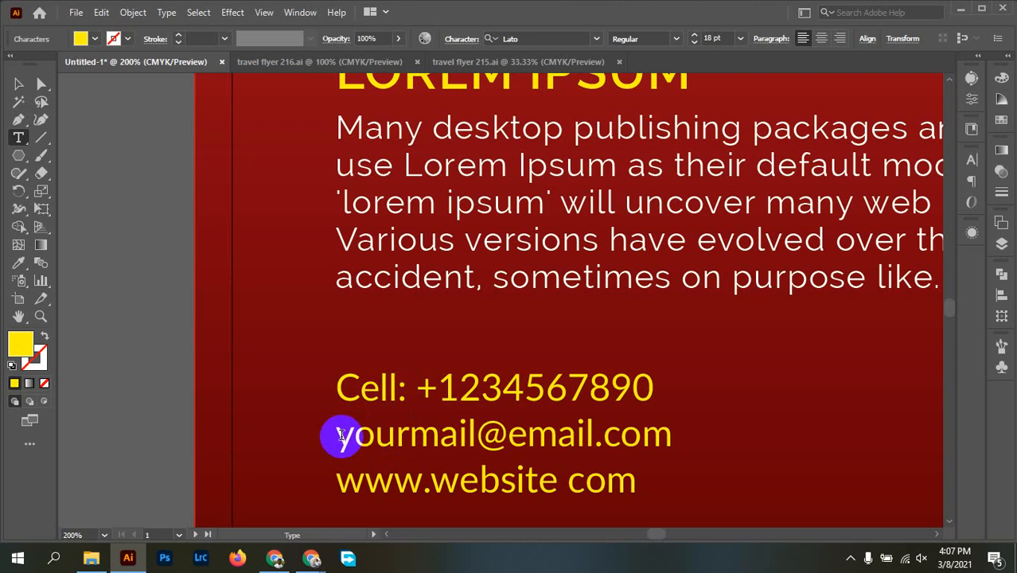
type(" Email")
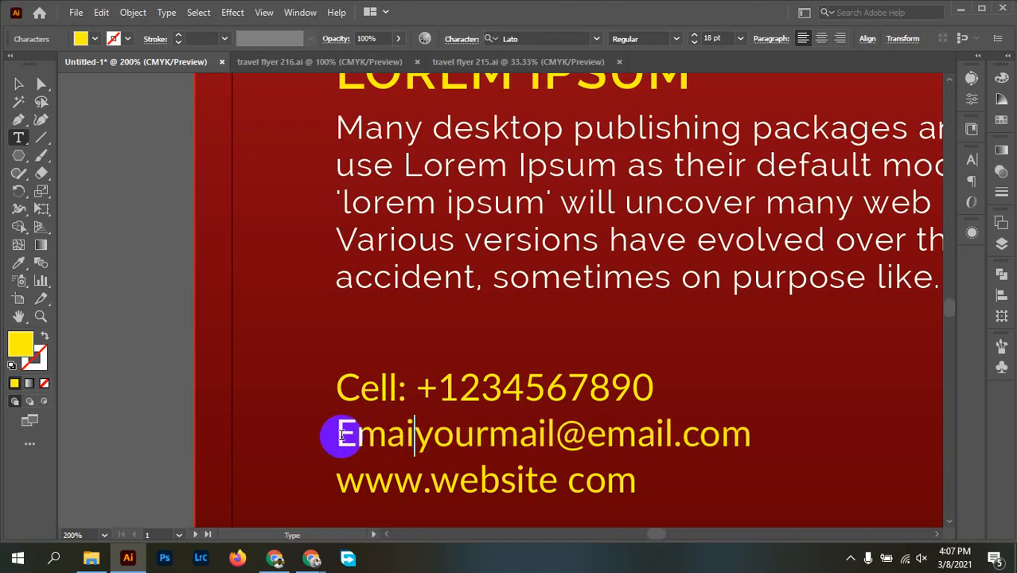
type("l:")
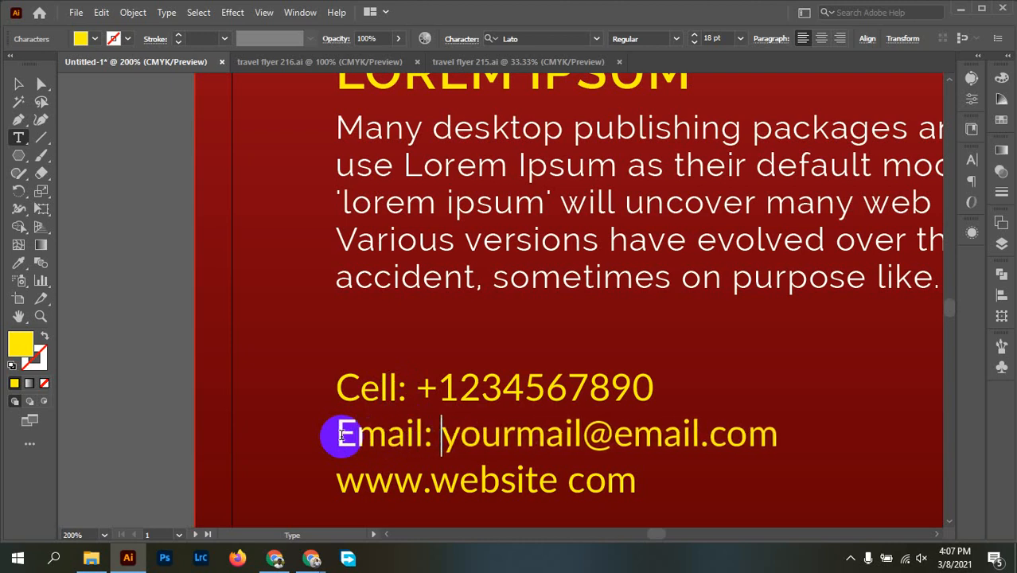
left_click(337, 478)
type("Web")
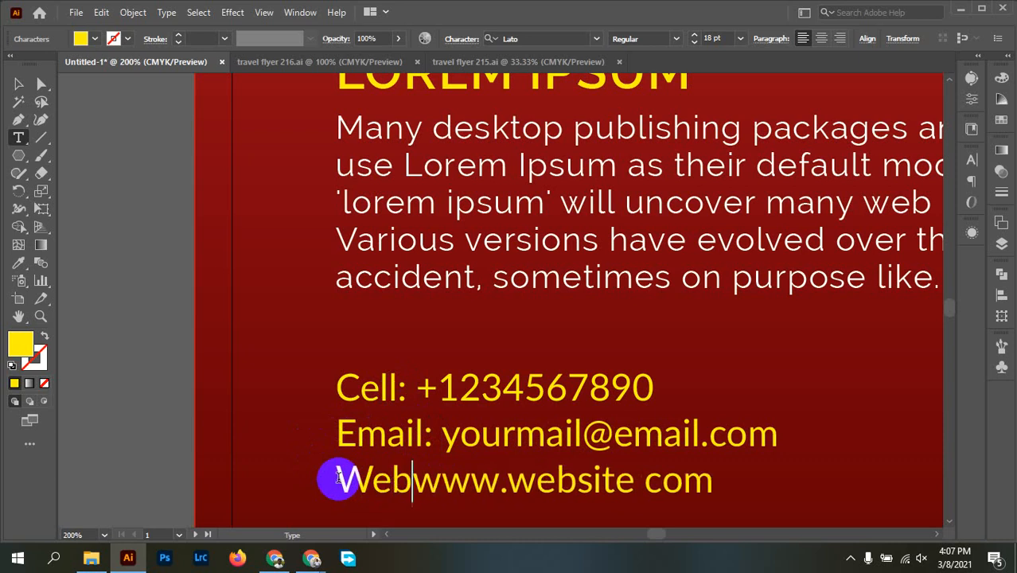
type(":")
left_click(216, 511)
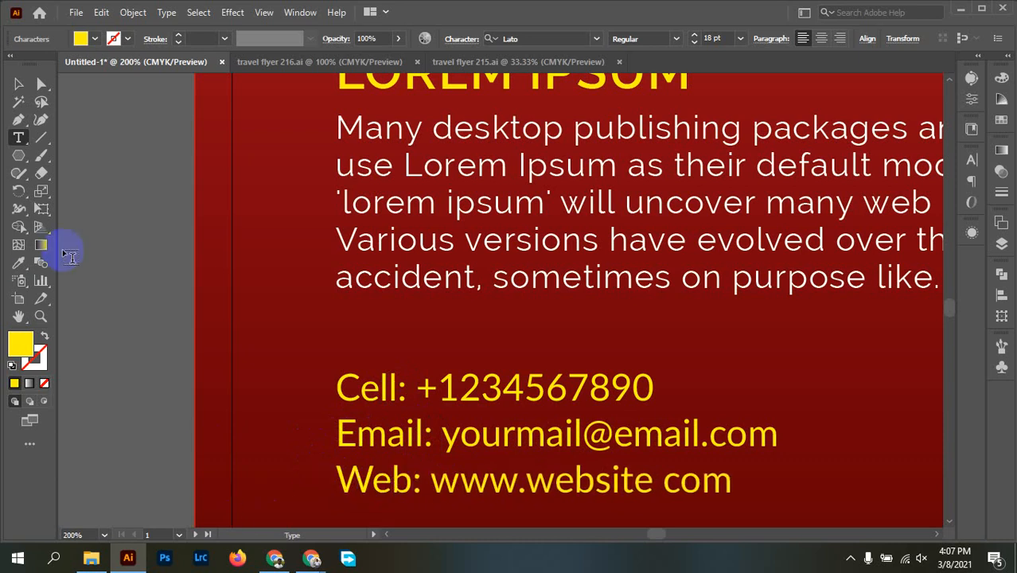
left_click(18, 83)
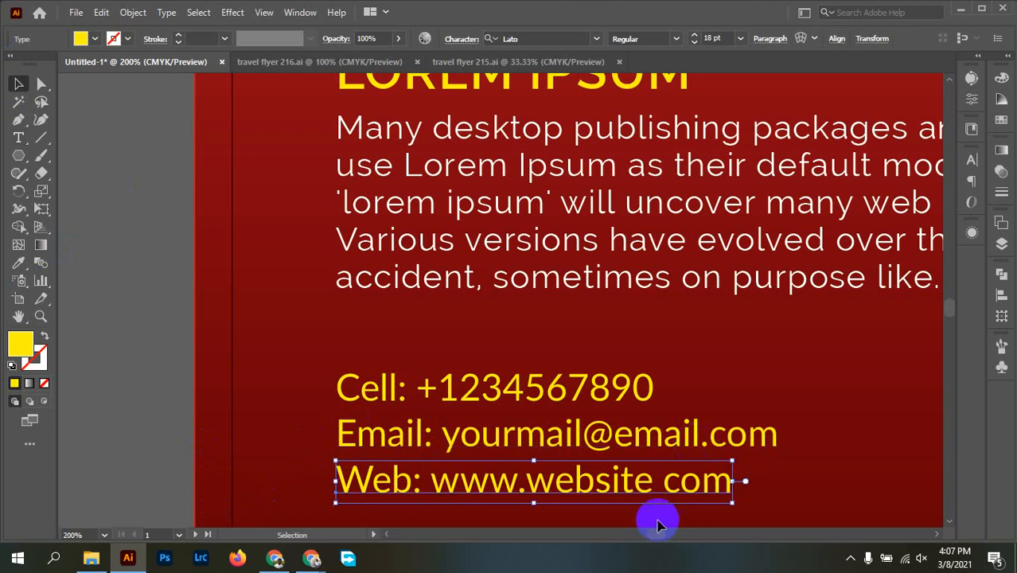
double_click(654, 492)
type("name.")
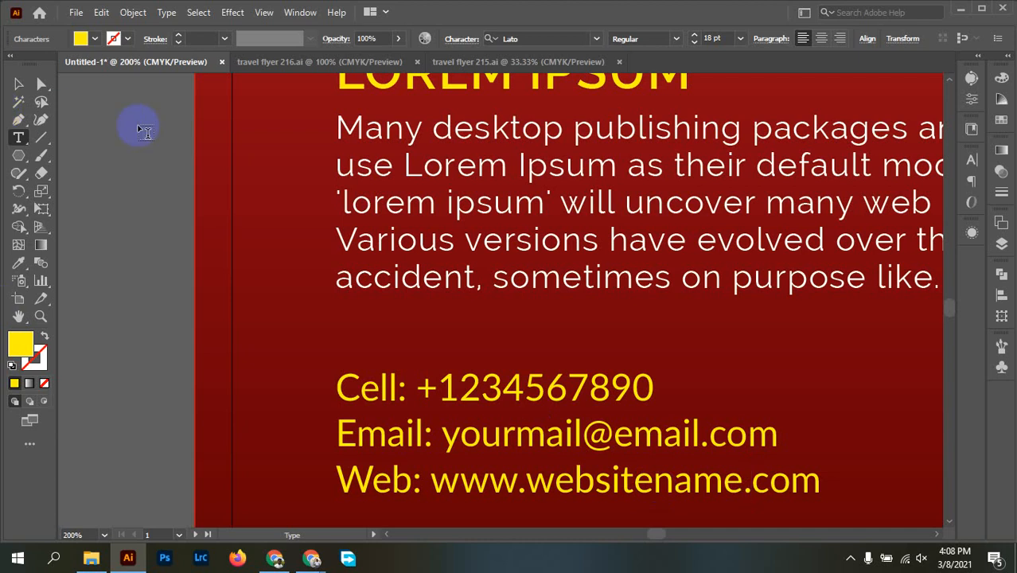
left_click(17, 85)
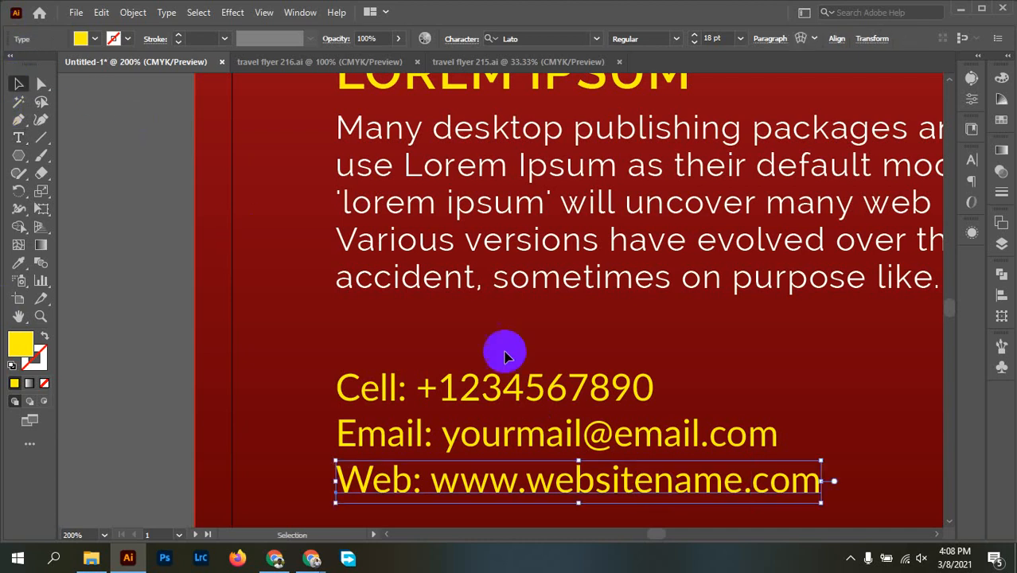
left_click(406, 374)
key("ctrl+1")
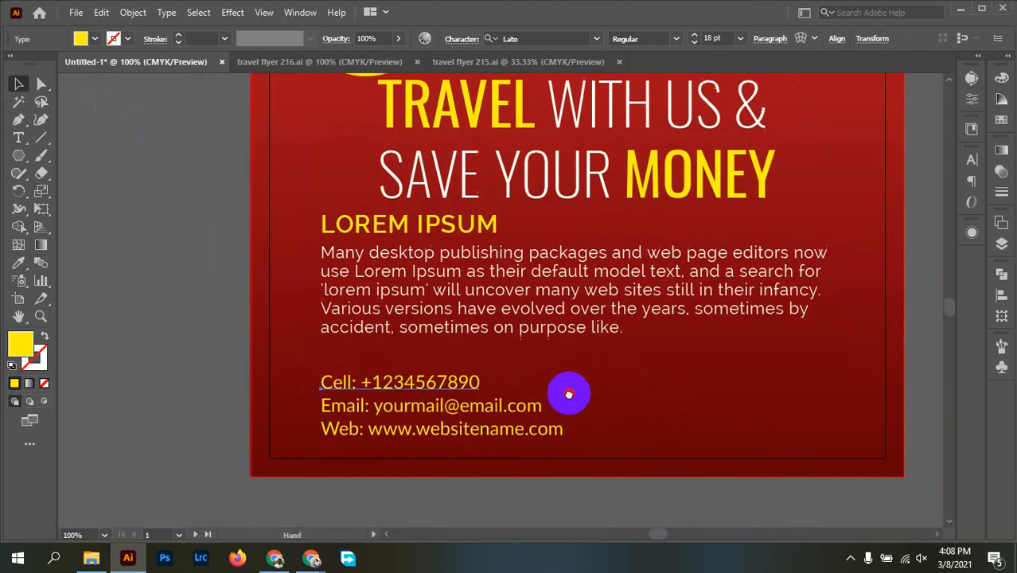
left_click(227, 379)
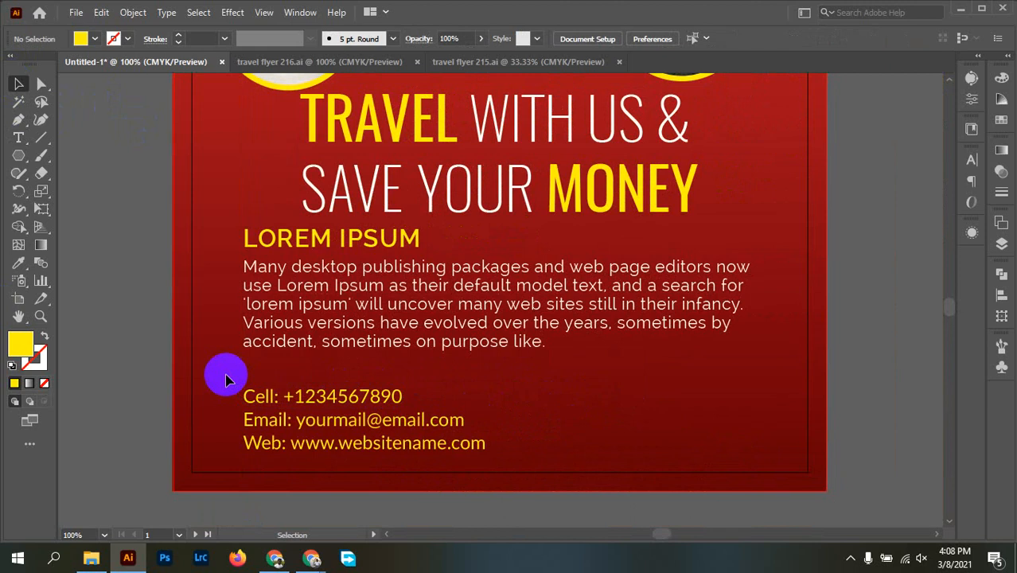
Copy the red page's three contact lines onto the teal page's lower-left area, beneath the LOREM IPSUM paragraph.
left_click(404, 447)
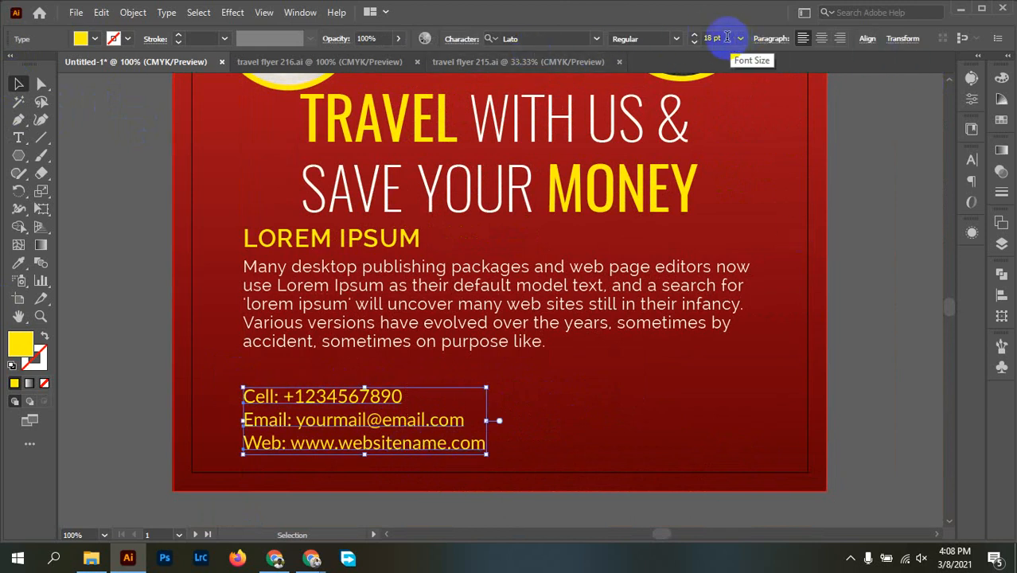
left_click(656, 430)
left_click_drag(658, 437, 652, 394)
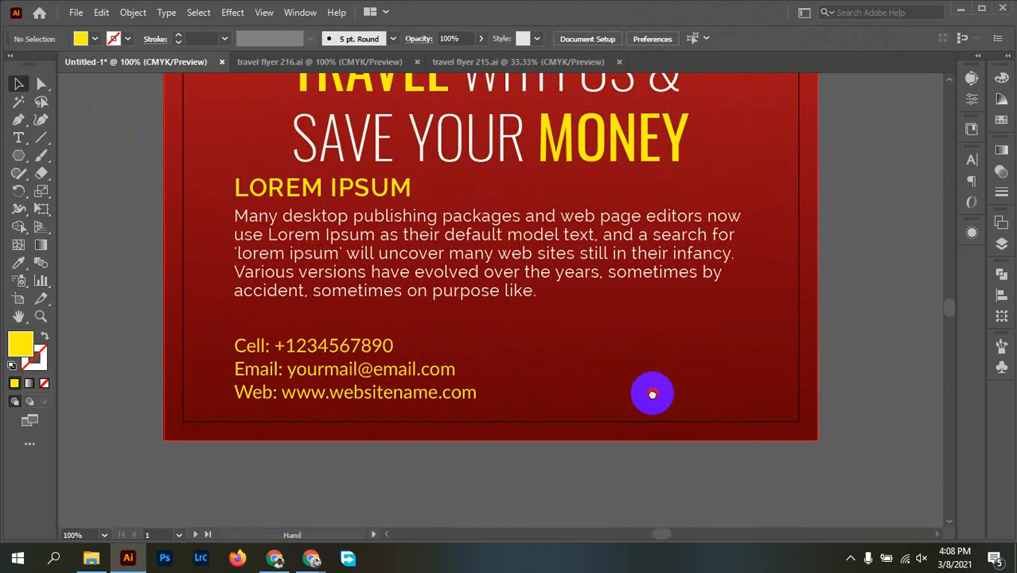
key("ctrl+minus")
key("ctrl+minus")
left_click_drag(503, 415, 357, 440)
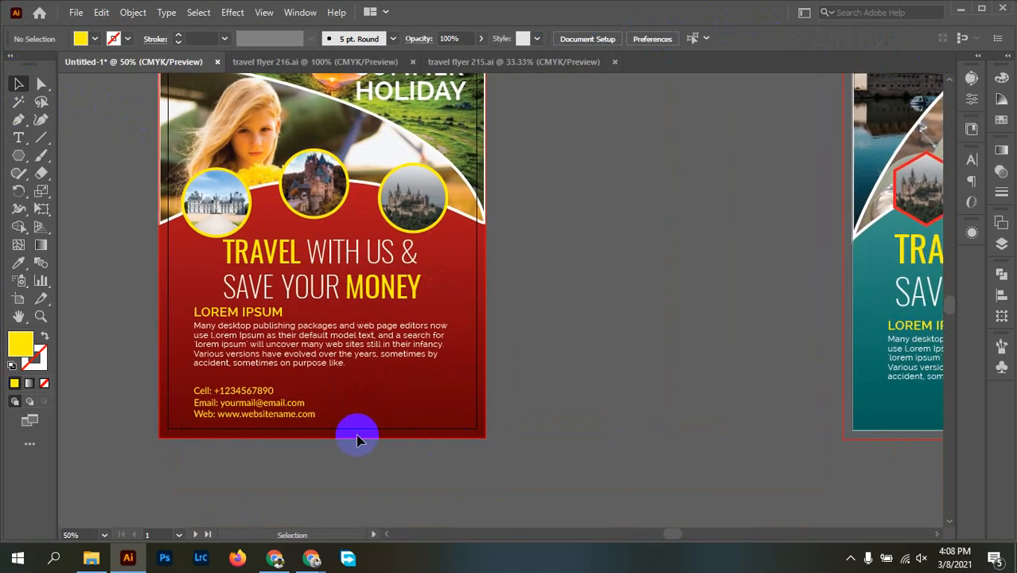
left_click(244, 402)
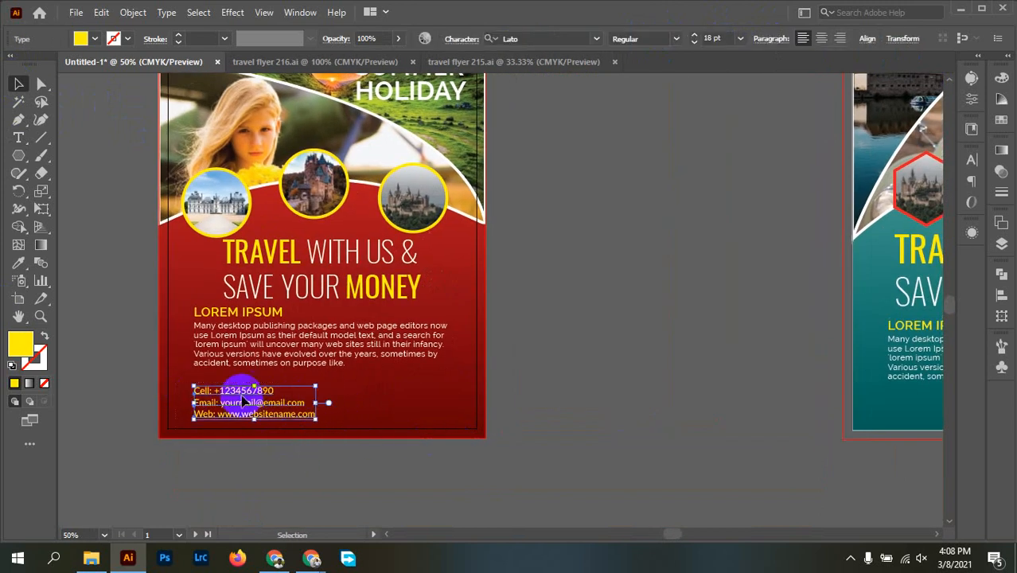
right_click(246, 403)
left_click(372, 478)
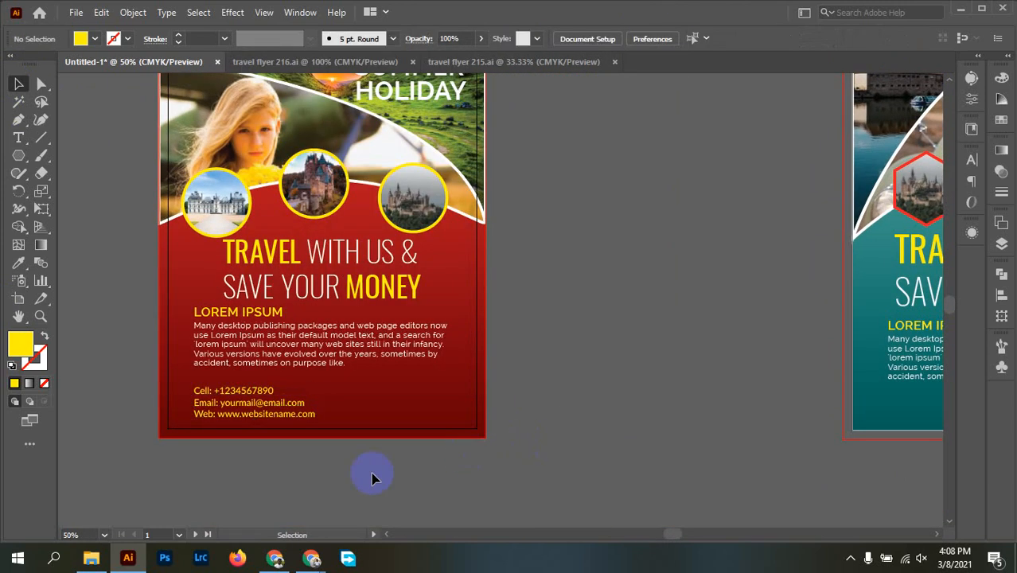
left_click(189, 394)
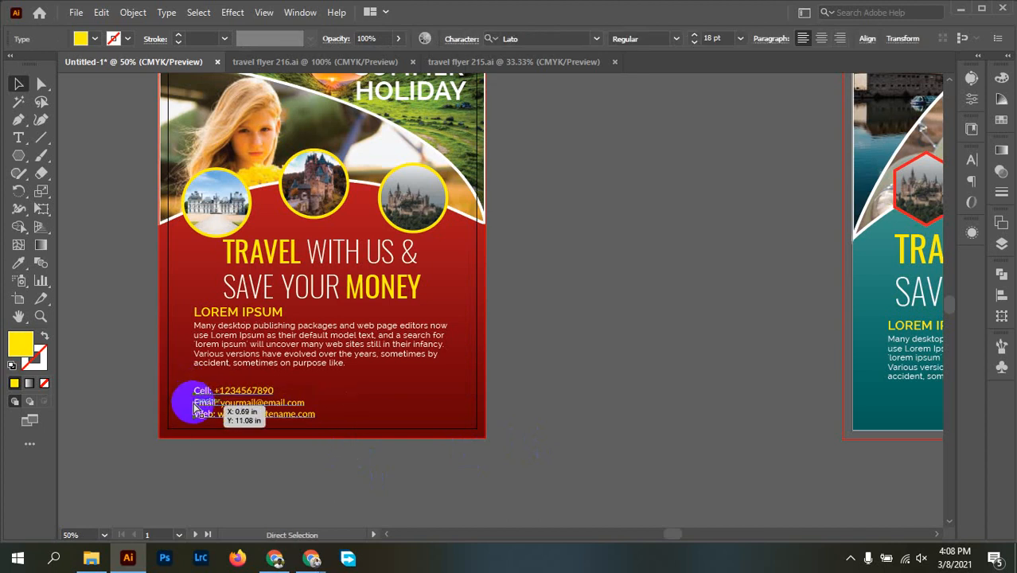
left_click_drag(195, 408, 907, 415)
left_click_drag(750, 432, 408, 437)
Try to apply the red page's tagline formatting to the teal page's tagline with the Eyedropper.
left_click(788, 315)
scroll(764, 327, "left", 5)
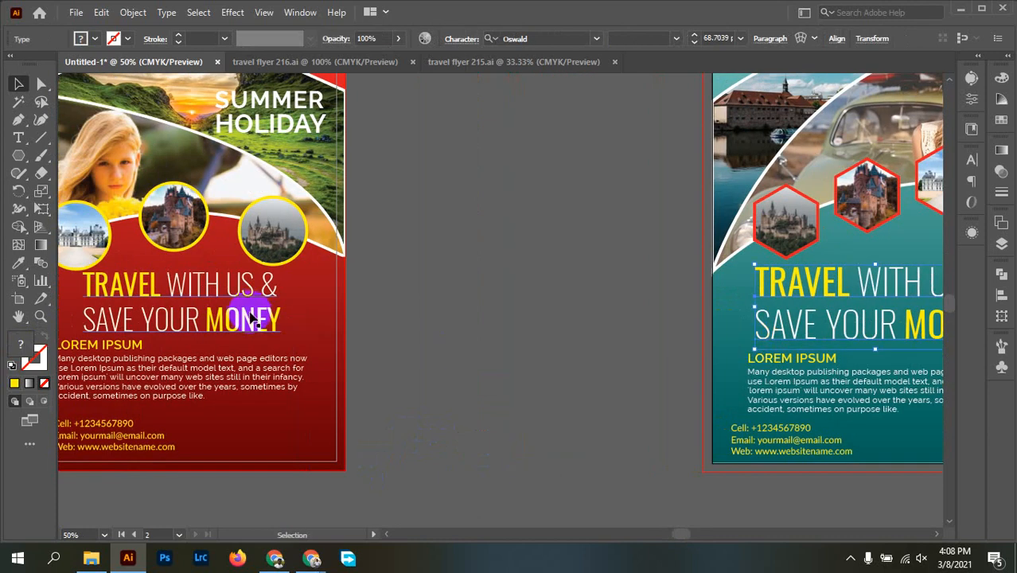
key("i")
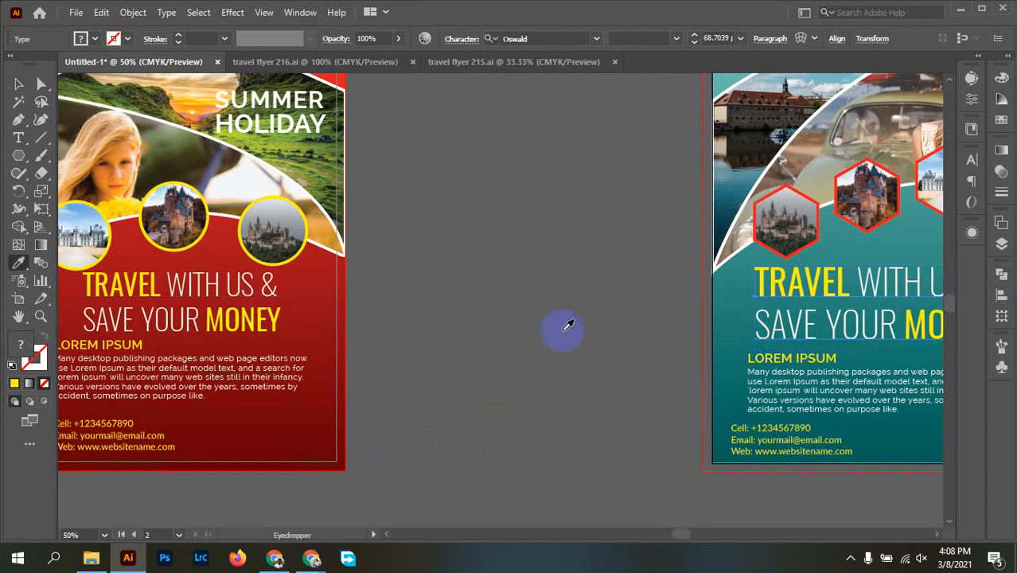
left_click(242, 312)
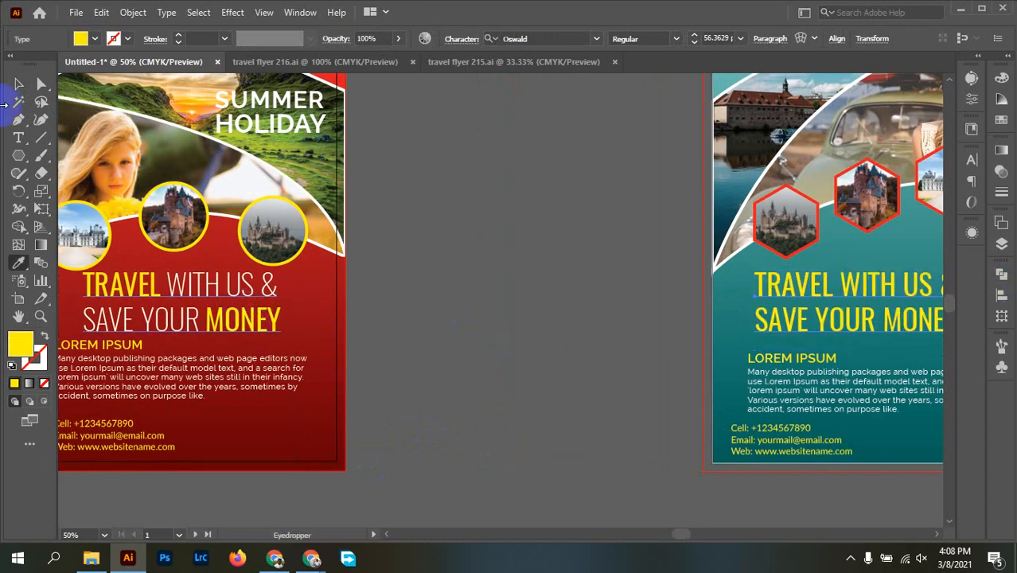
left_click(14, 86)
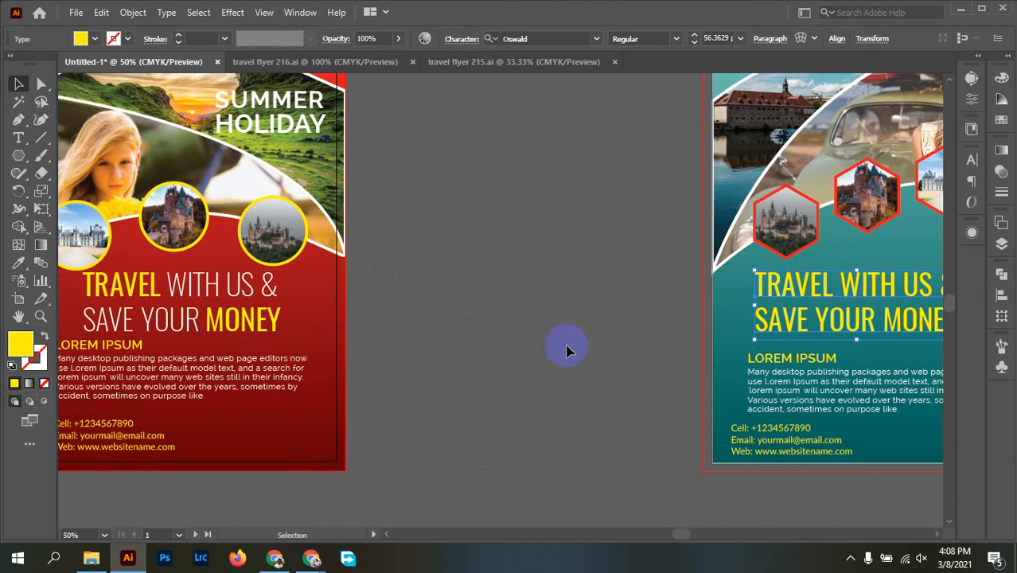
left_click_drag(705, 351, 511, 379)
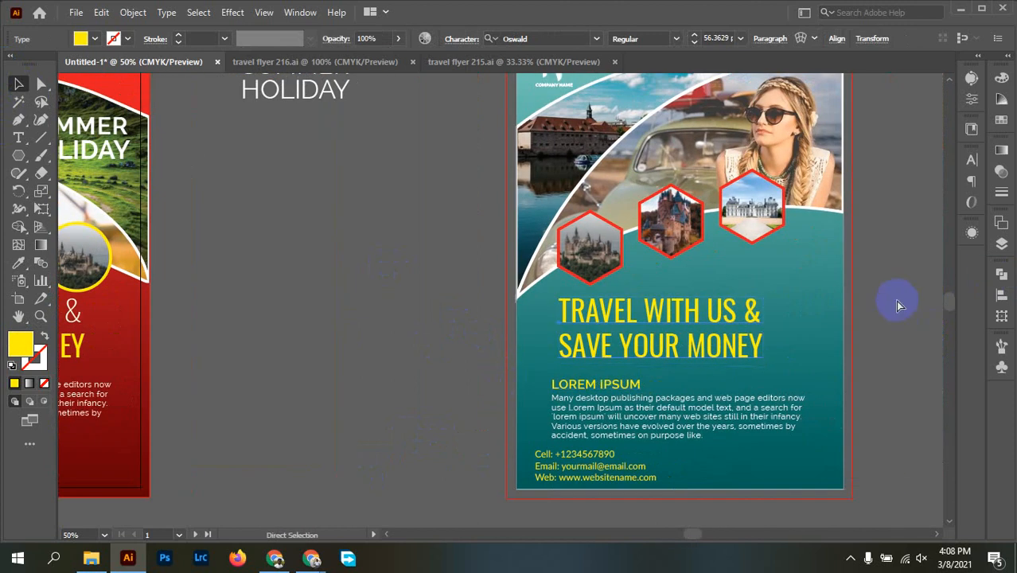
key("ctrl+z")
Scale the teal page's tagline down to about 54 pt and move it up beneath the hexagonal photos.
left_click_drag(802, 374, 784, 357)
left_click_drag(641, 357, 686, 339)
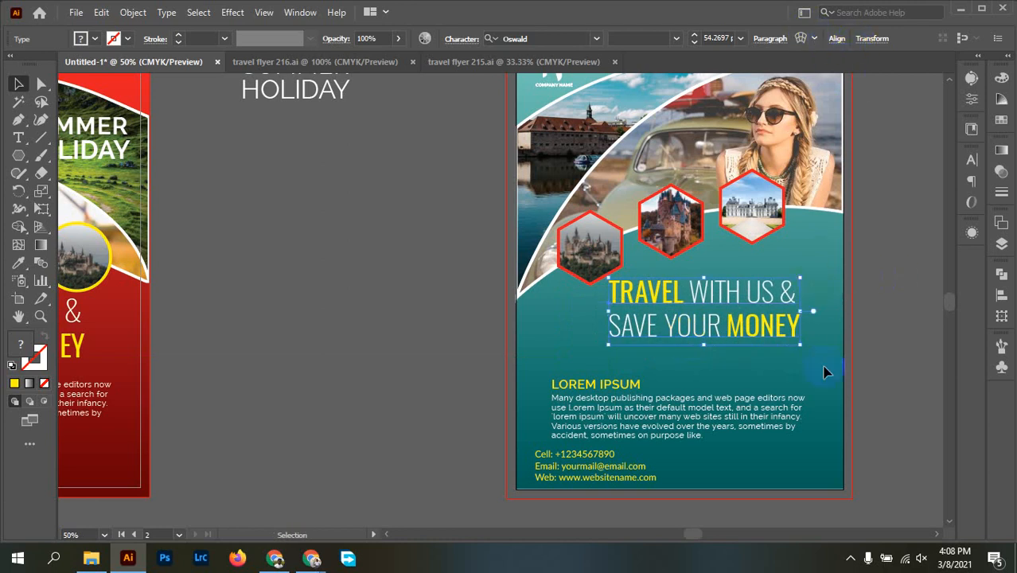
left_click(877, 307)
Centre the teal page's tagline horizontally on its artboard.
left_click(736, 327)
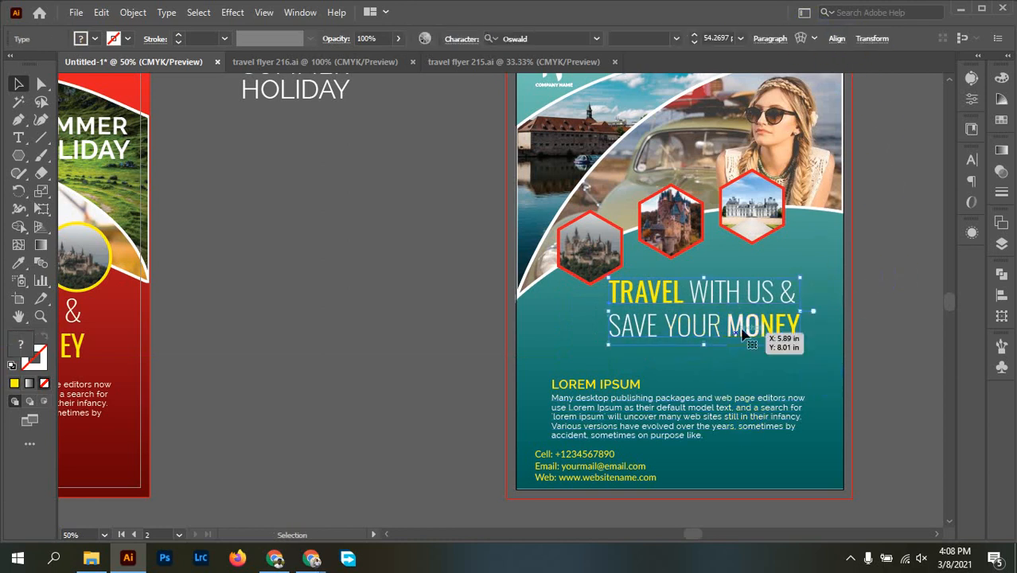
left_click(836, 42)
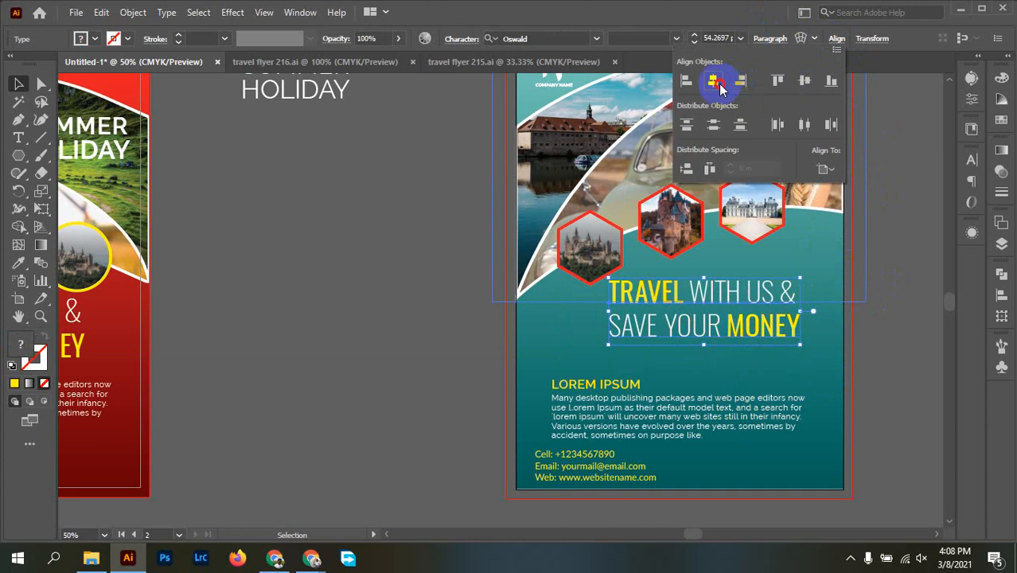
left_click(716, 82)
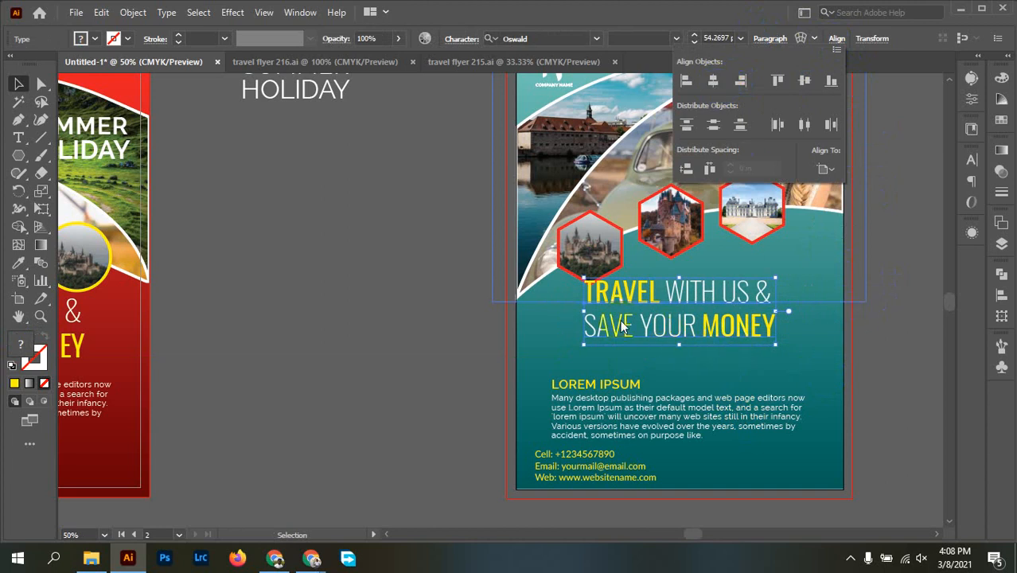
left_click(969, 338)
scroll(668, 349, "up", 3)
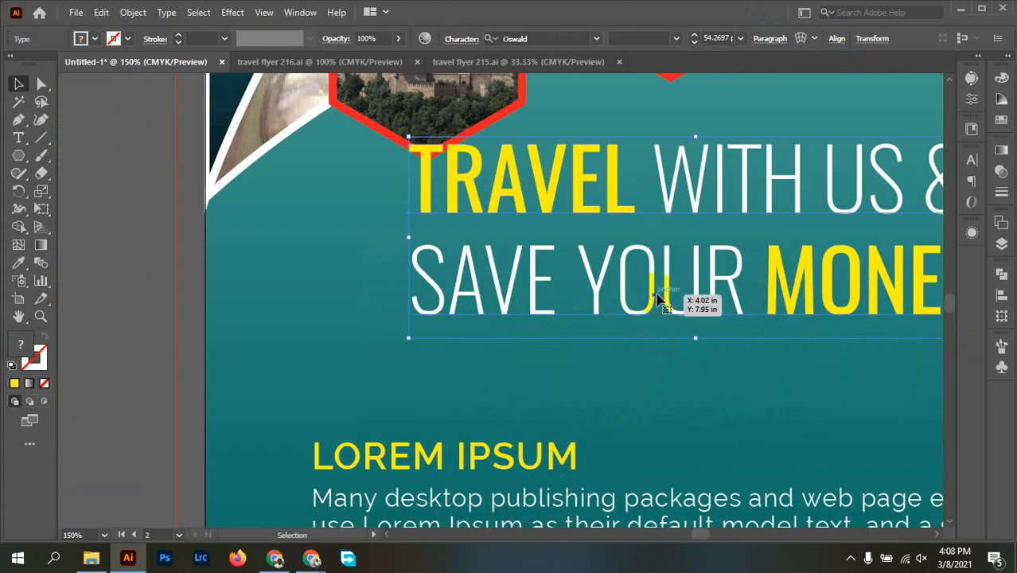
Move the teal page's tagline slightly lower so it clears the hexagonal photos.
left_click_drag(654, 304, 653, 324)
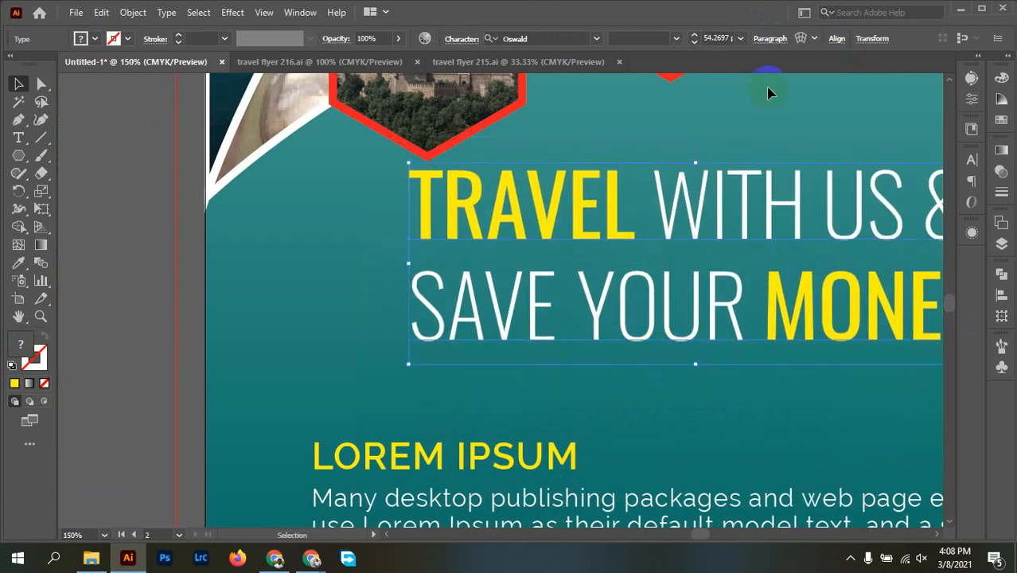
left_click(834, 41)
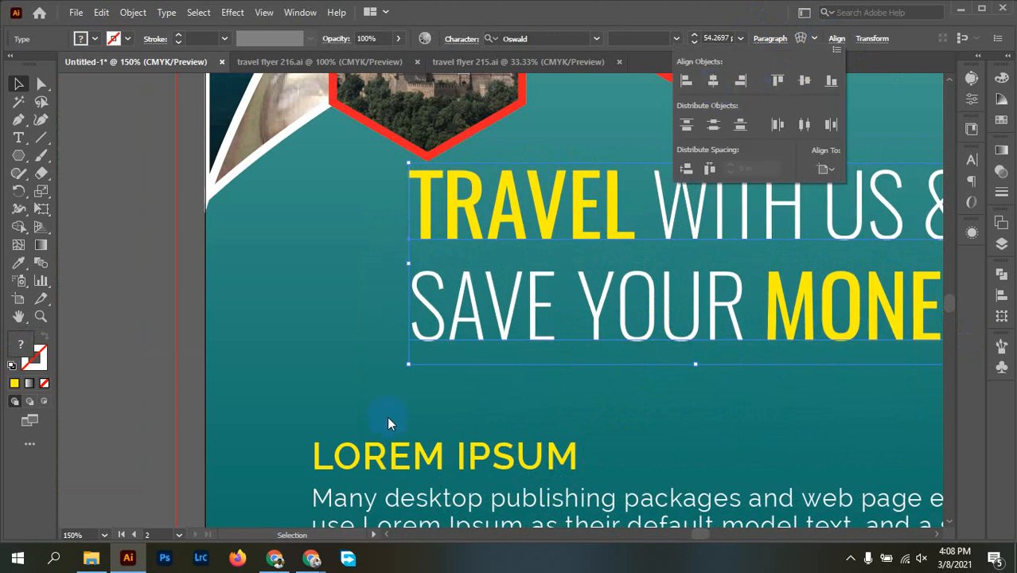
left_click(145, 413)
Move the teal page's LOREM IPSUM heading and paragraph up close beneath the tagline and centre them horizontally.
left_click_drag(460, 413, 463, 390)
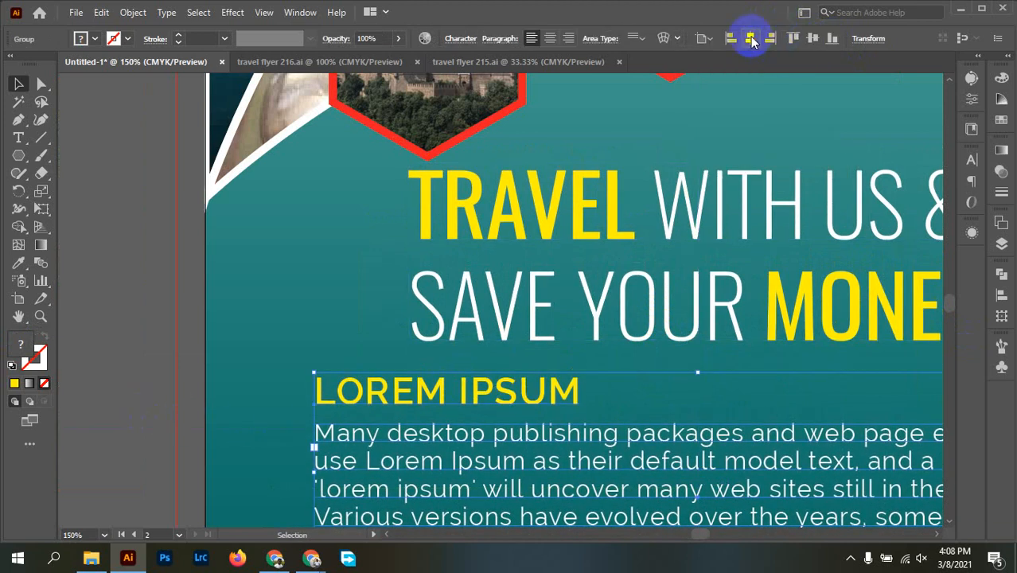
left_click(316, 390)
key("ctrl+0")
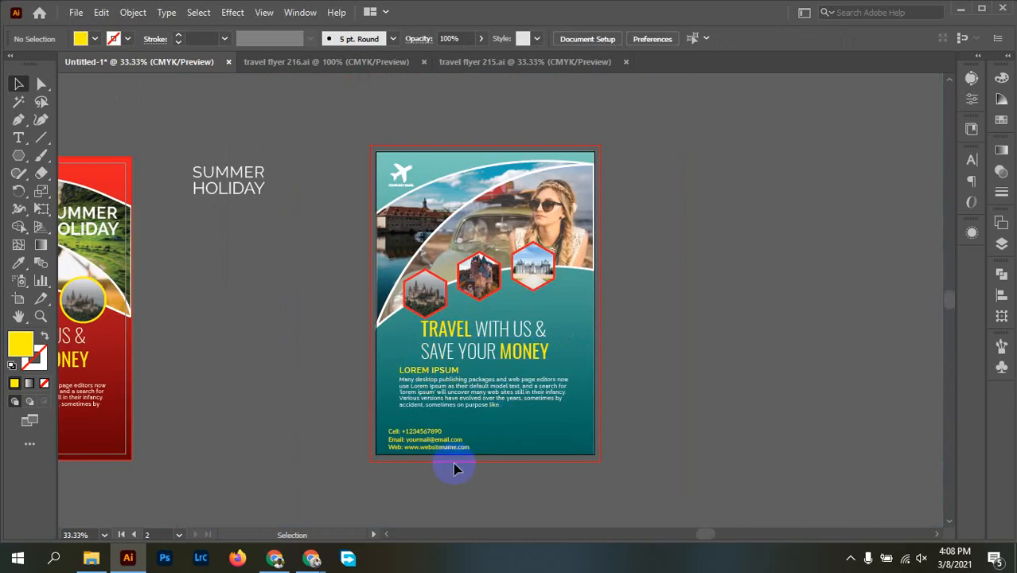
Move the teal page's contact lines up and align them with the left edge of the LOREM IPSUM paragraph.
scroll(410, 452, "up", 3)
left_click_drag(408, 451, 461, 408)
key("ctrl+minus")
key("ctrl+minus")
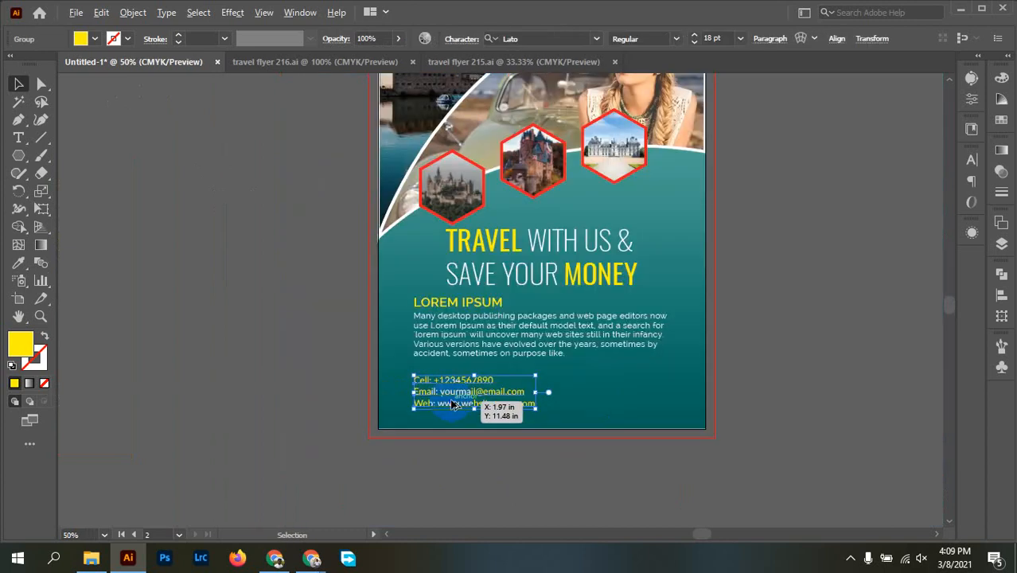
Copy the white QR code from travel flyer 216.ai into the red page's lower-right area, beside the contact lines.
left_click_drag(342, 427, 764, 346)
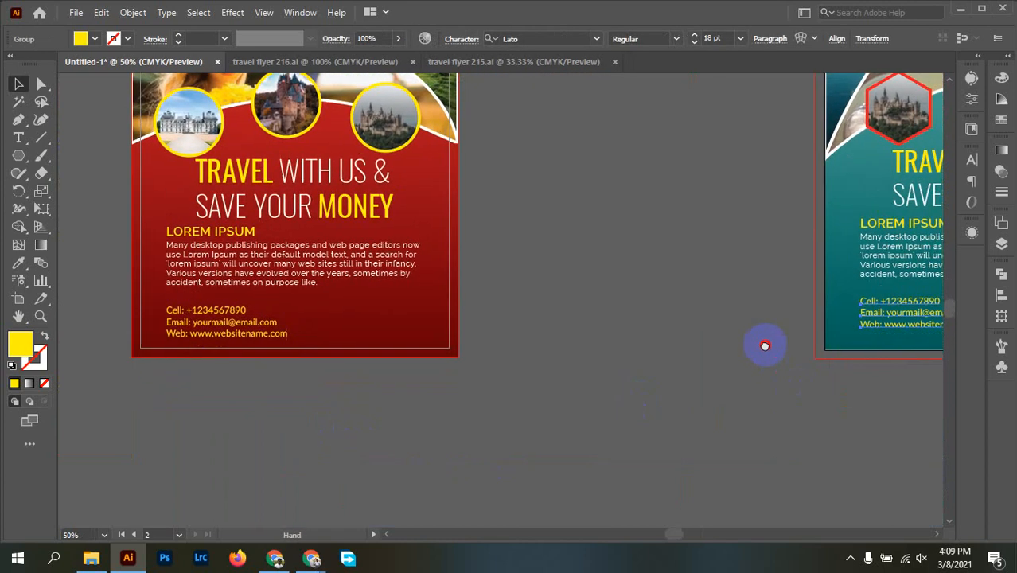
key("ctrl+minus")
left_click_drag(658, 420, 578, 461)
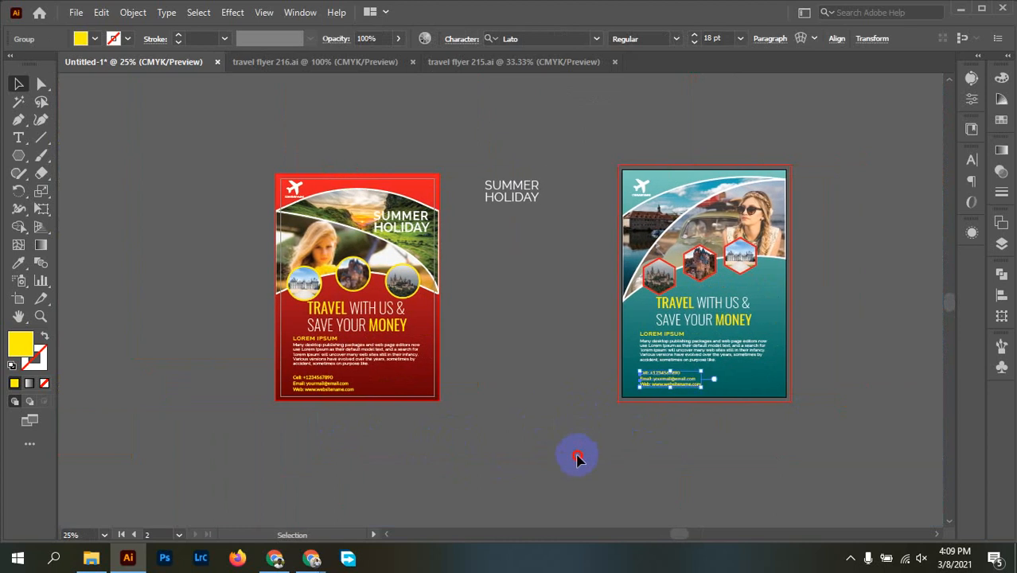
left_click(578, 461)
left_click(359, 61)
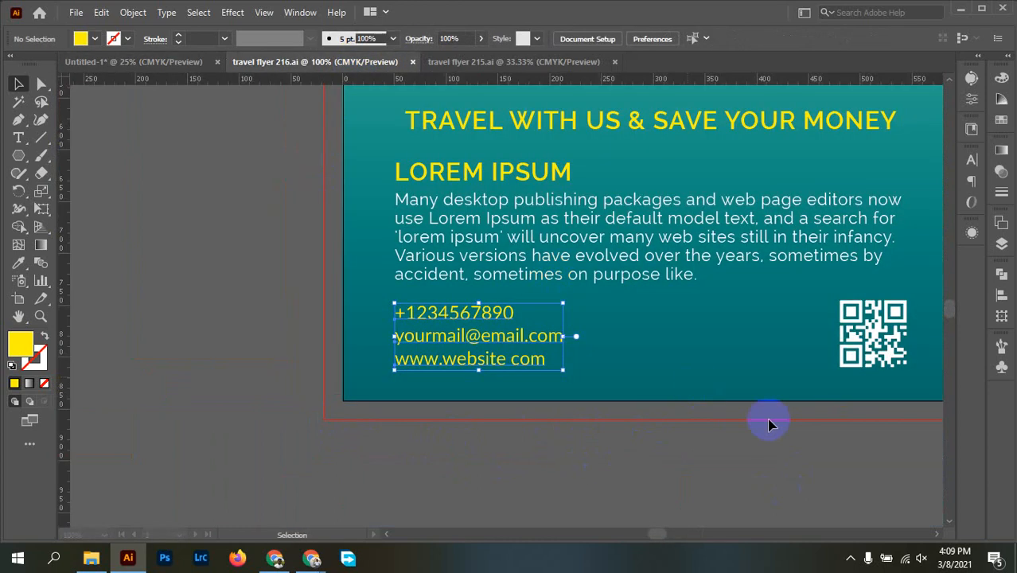
left_click_drag(476, 377, 414, 380)
scroll(407, 385, "up", 3)
scroll(470, 423, "up", 4)
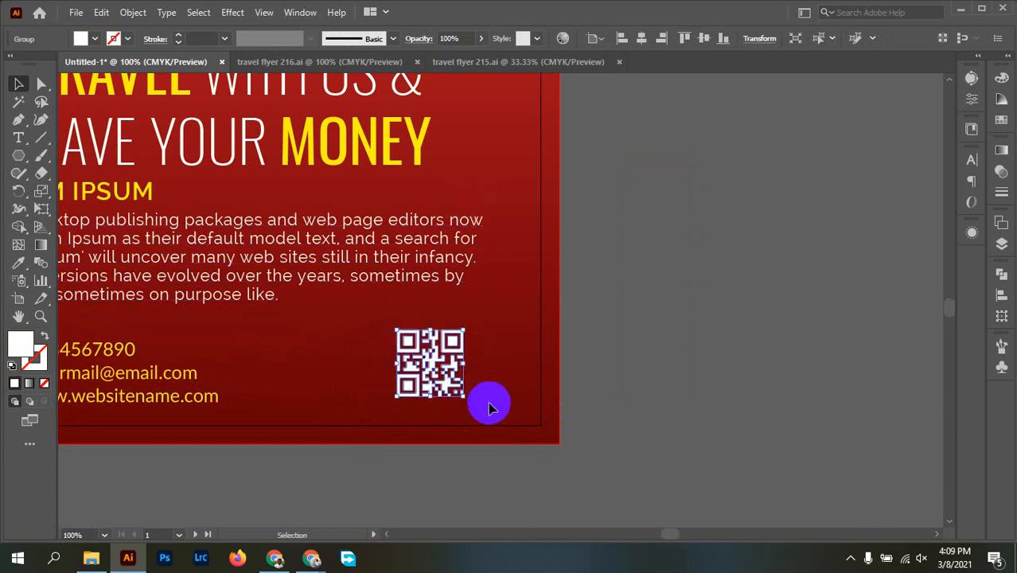
left_click(603, 264)
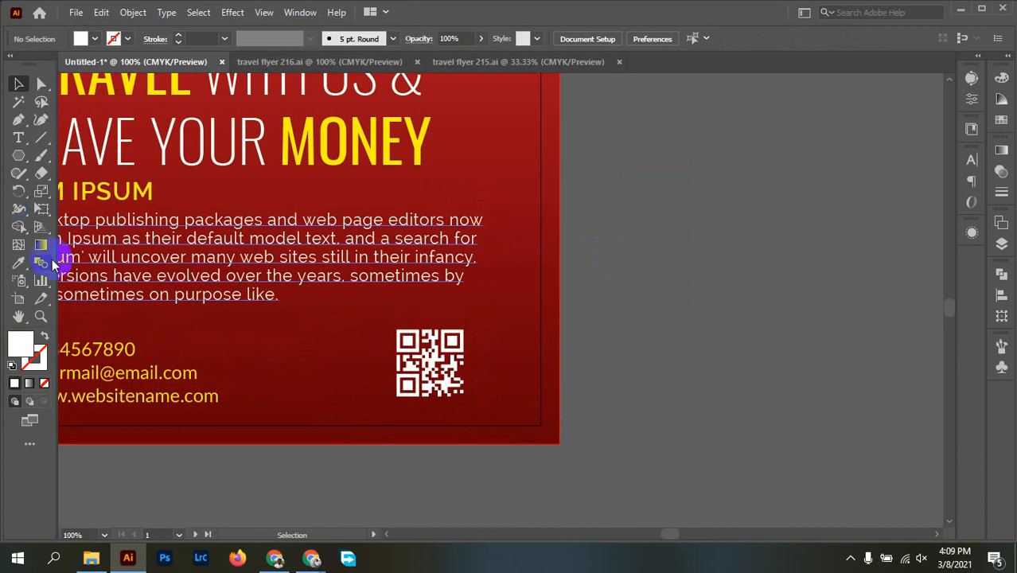
Show the rulers and place a vertical guide near the right edge of the red page's paragraph.
key("a")
key("v")
key("ctrl+r")
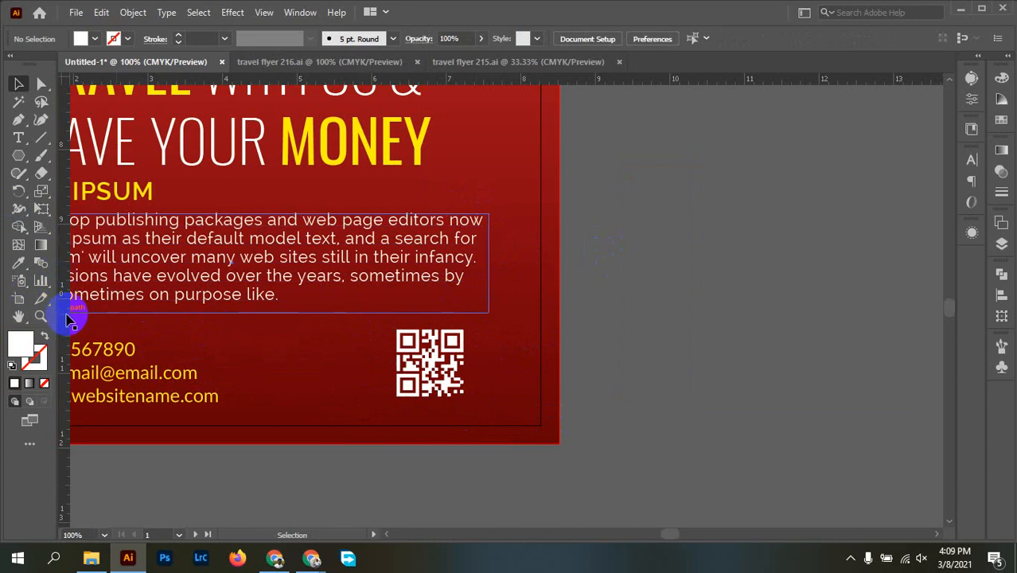
left_click_drag(67, 317, 489, 358)
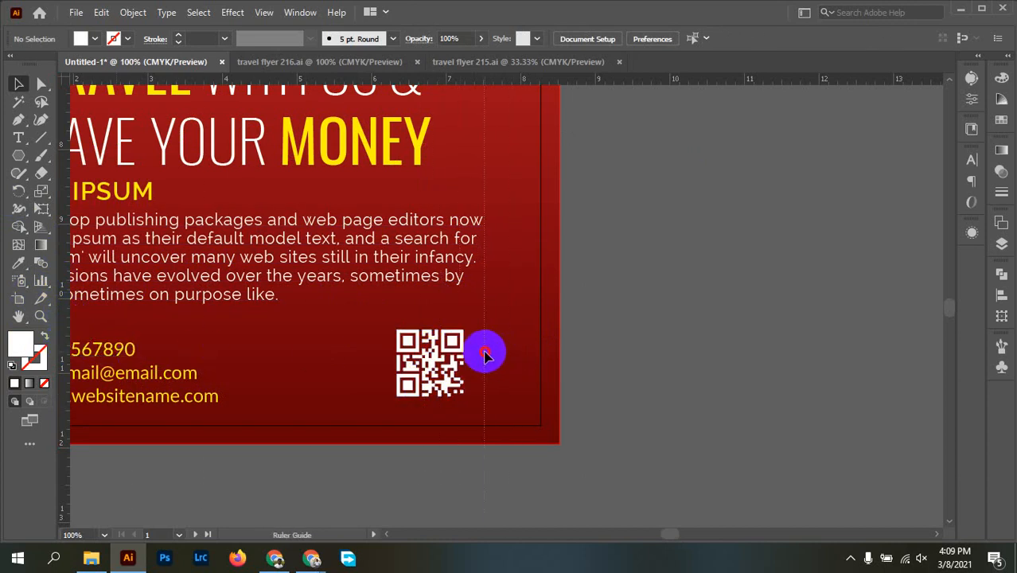
Justify the red page's LOREM IPSUM paragraph with the last line aligned left.
left_click(342, 280)
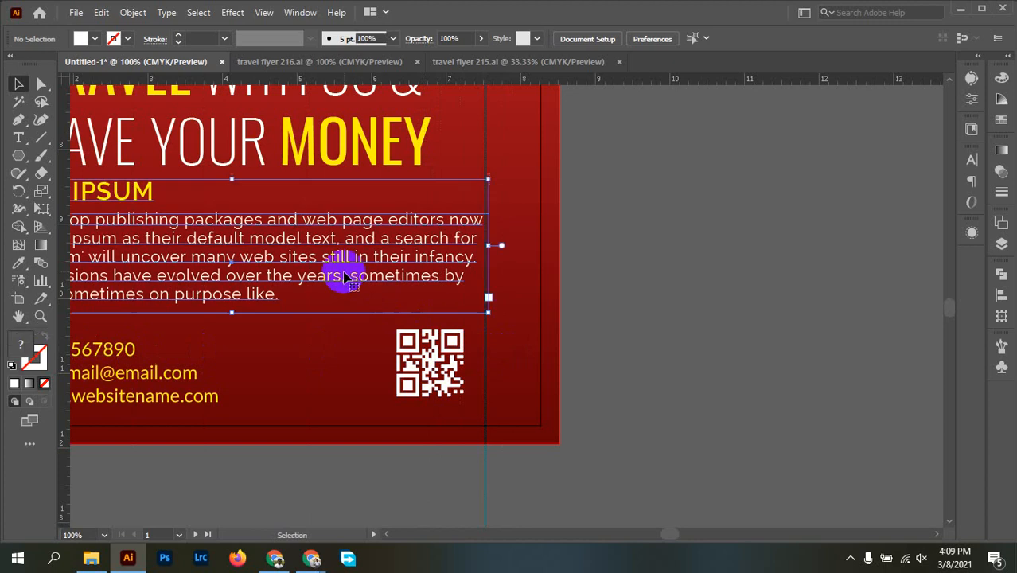
scroll(342, 283, "down", 2)
scroll(284, 308, "left", 3)
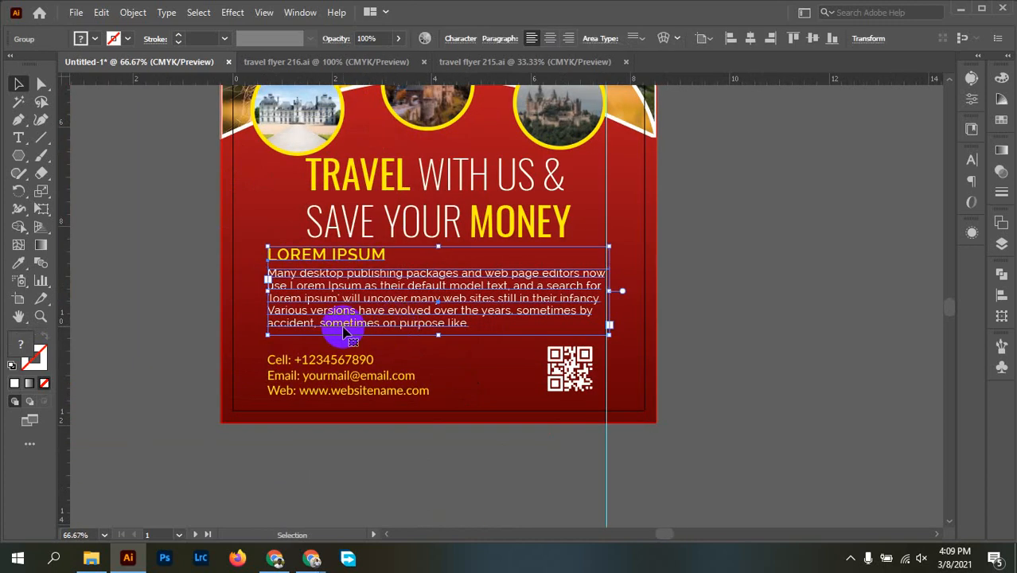
scroll(405, 328, "up", 2)
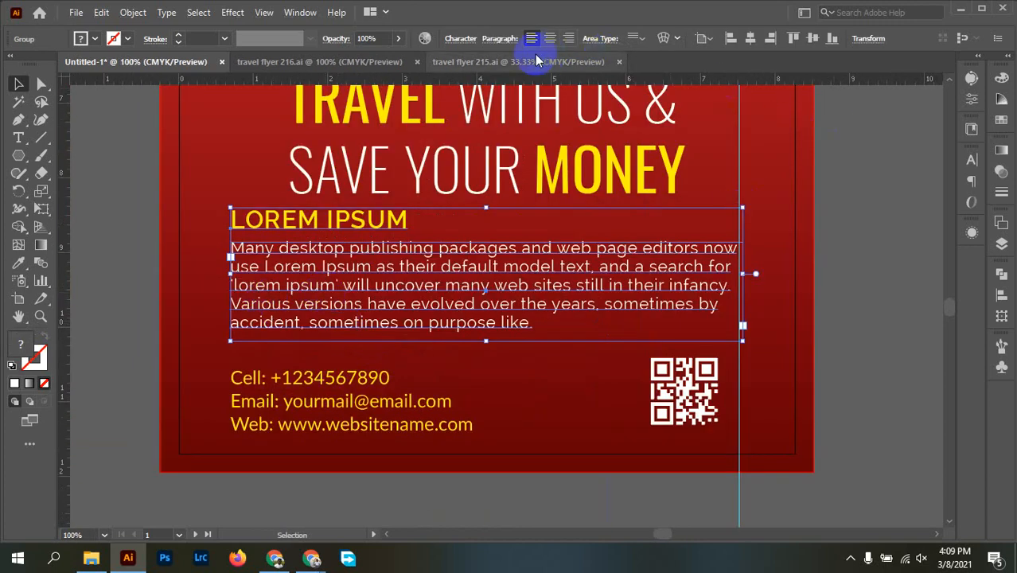
left_click(508, 40)
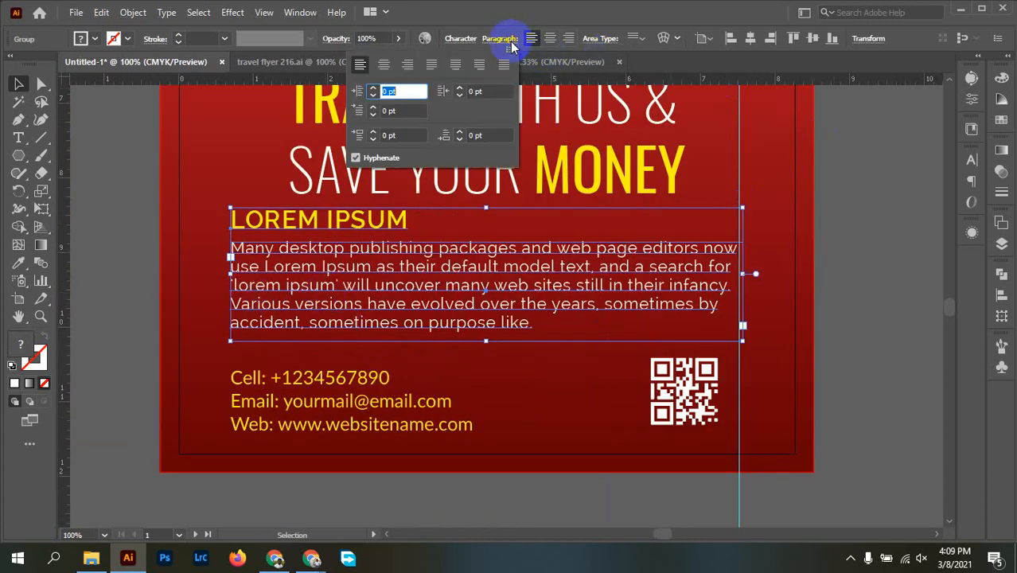
left_click(432, 72)
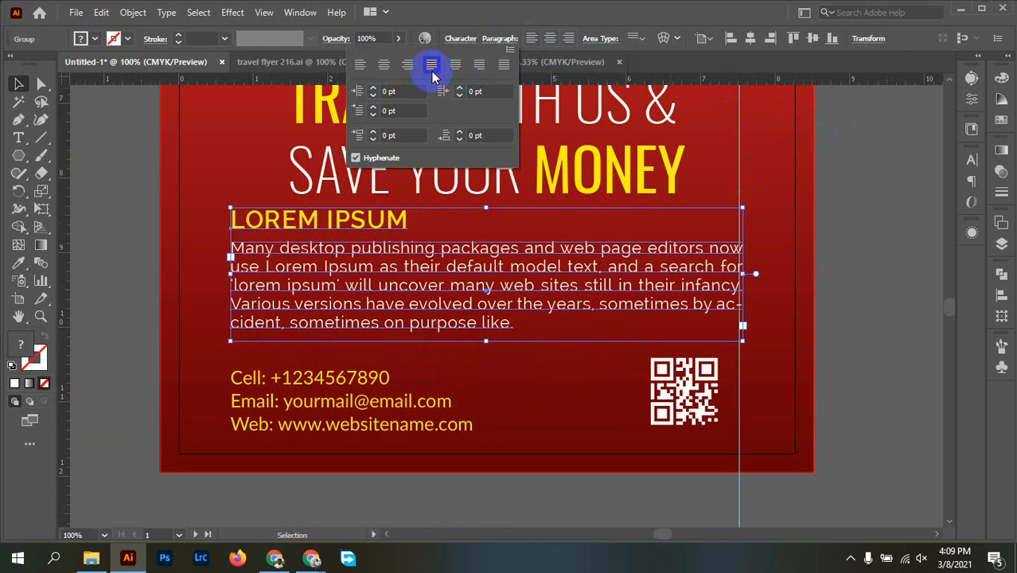
left_click(844, 257)
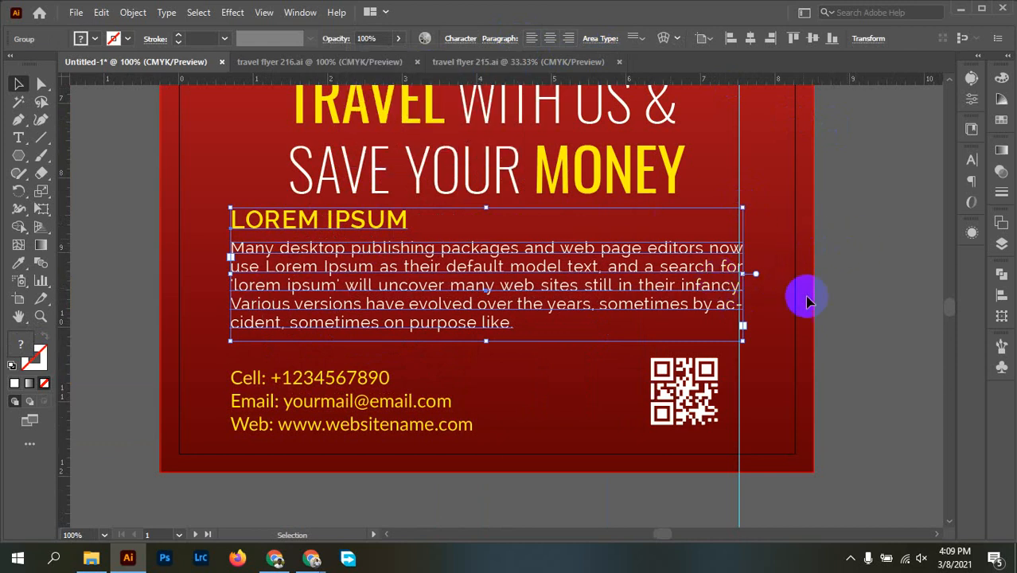
Unlock the guides, move the vertical guide to the right edge of the justified paragraph, and lock them again.
scroll(802, 289, "up", 2)
left_click(732, 242)
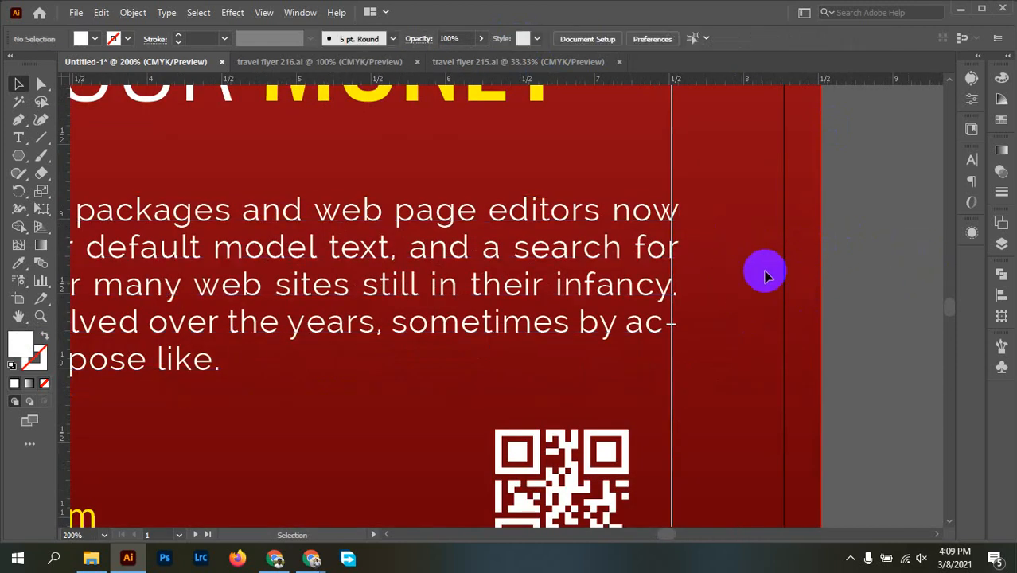
right_click(757, 262)
left_click(832, 439)
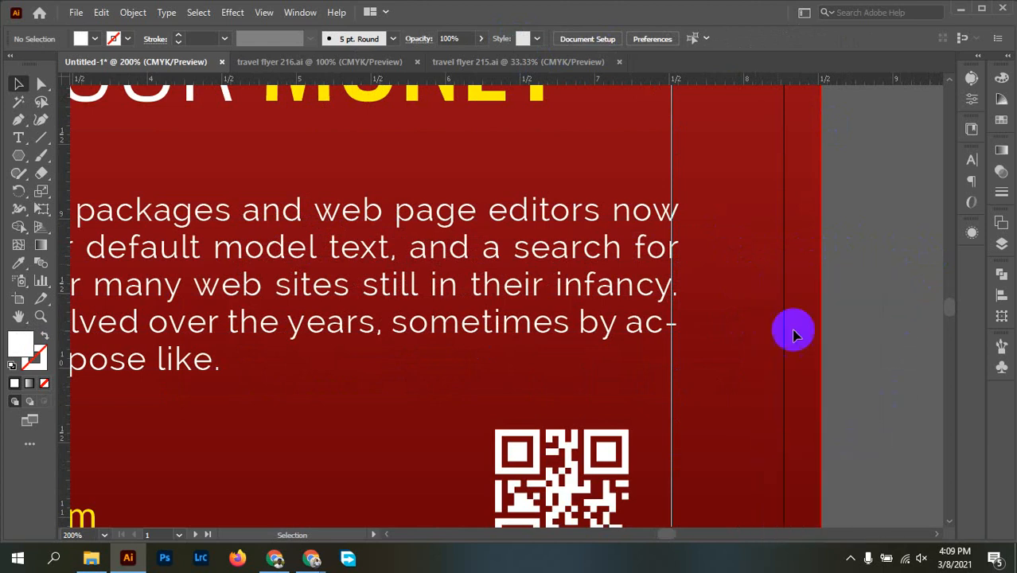
left_click_drag(673, 369, 683, 367)
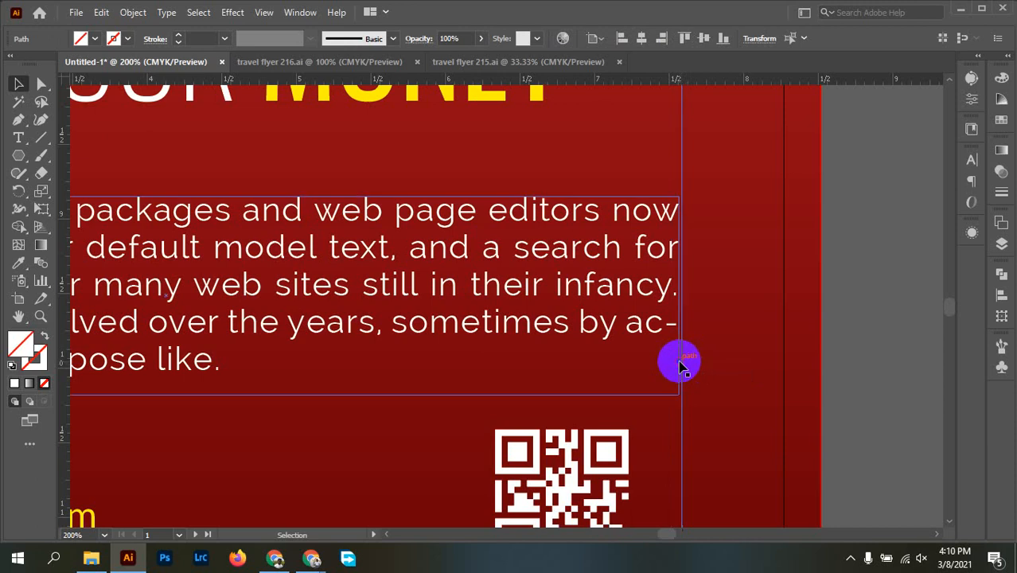
right_click(680, 367)
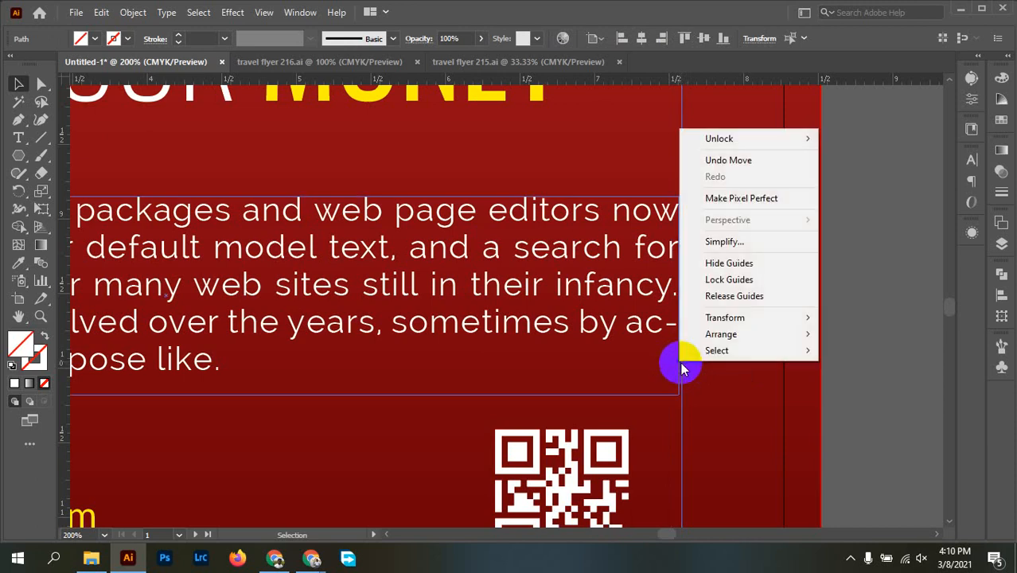
left_click(752, 281)
Move the red page's QR code right to the vertical guide at the paragraph's edge.
scroll(700, 408, "down", 2)
left_click_drag(563, 404, 610, 404)
left_click_drag(108, 520, 211, 368)
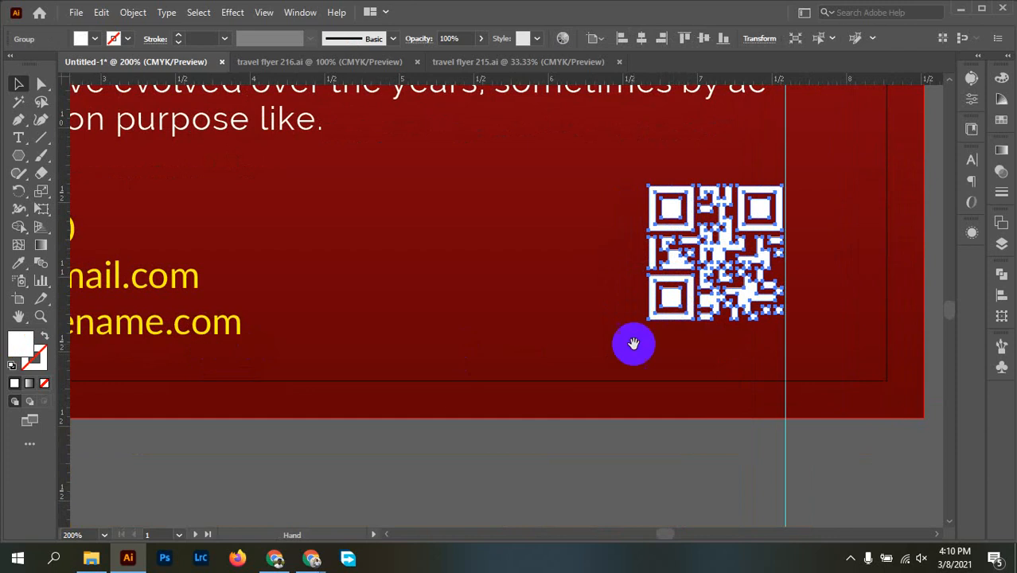
Add a horizontal guide at the baseline of the red page's web line and align the QR code to both guides.
left_click_drag(289, 79, 309, 338)
left_click_drag(716, 256, 714, 269)
scroll(729, 256, "up", 3)
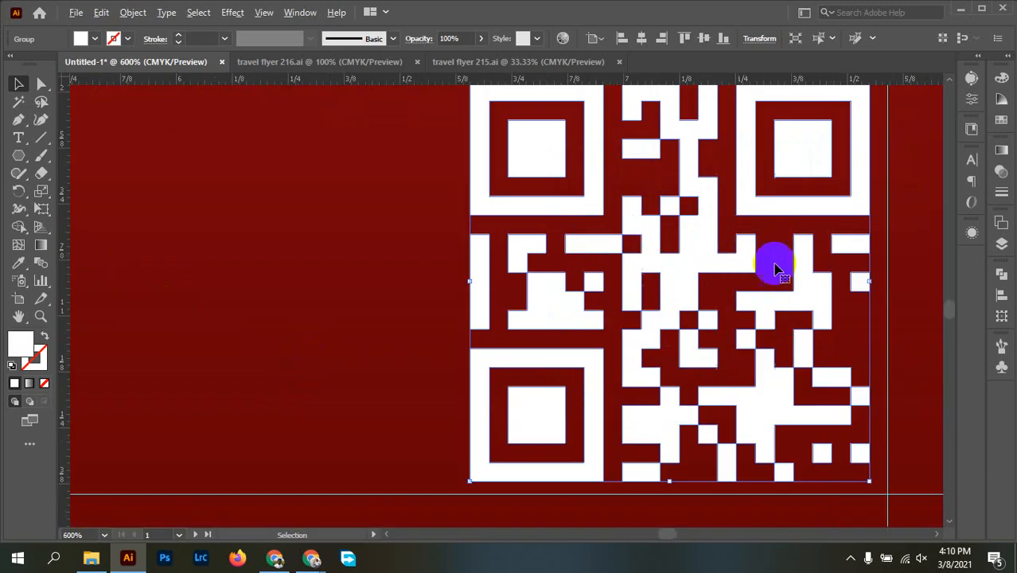
left_click_drag(867, 200, 880, 219)
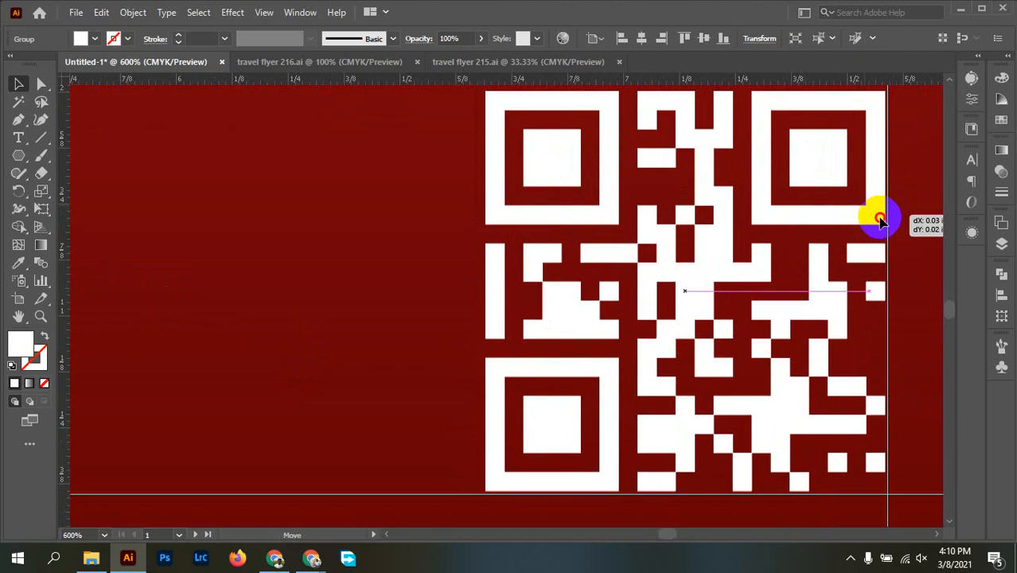
scroll(511, 288, "down", 6)
left_click_drag(454, 306, 273, 415)
left_click(684, 336)
Add a horizontal guide near the baseline of the teal page's web line.
scroll(684, 335, "down", 2)
left_click_drag(822, 330, 370, 353)
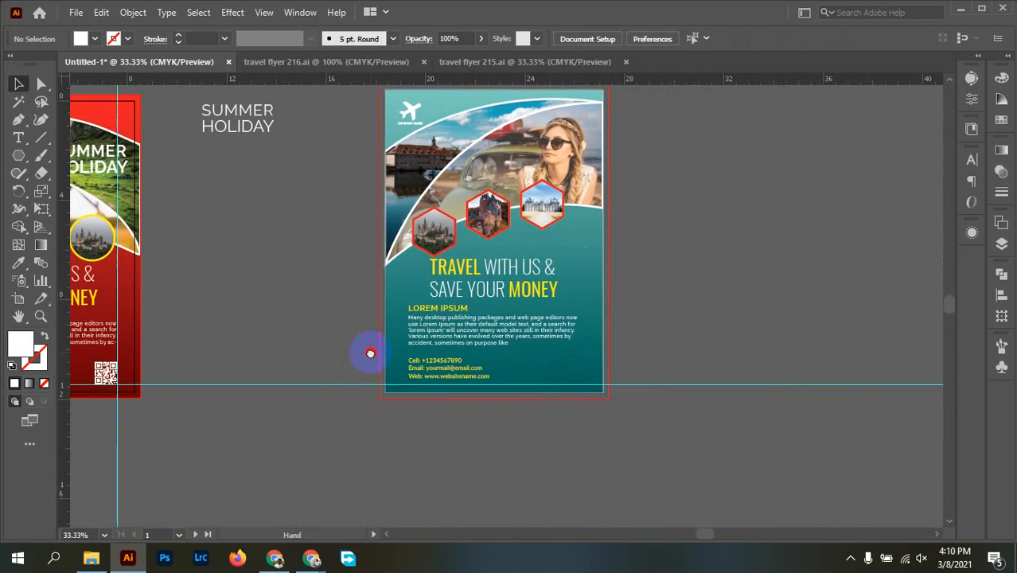
scroll(466, 388, "up", 3)
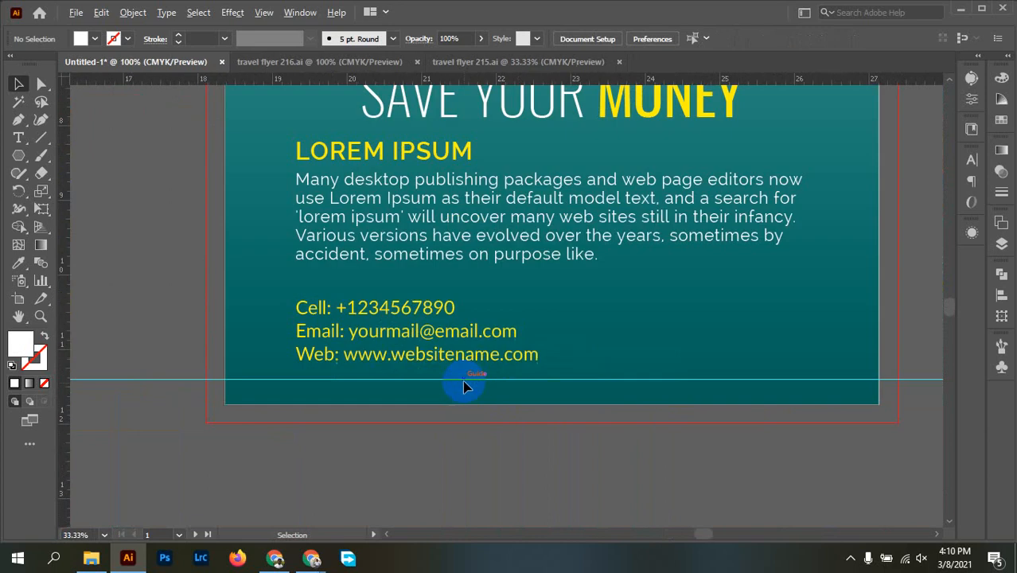
left_click(450, 78)
left_click_drag(450, 78, 495, 359)
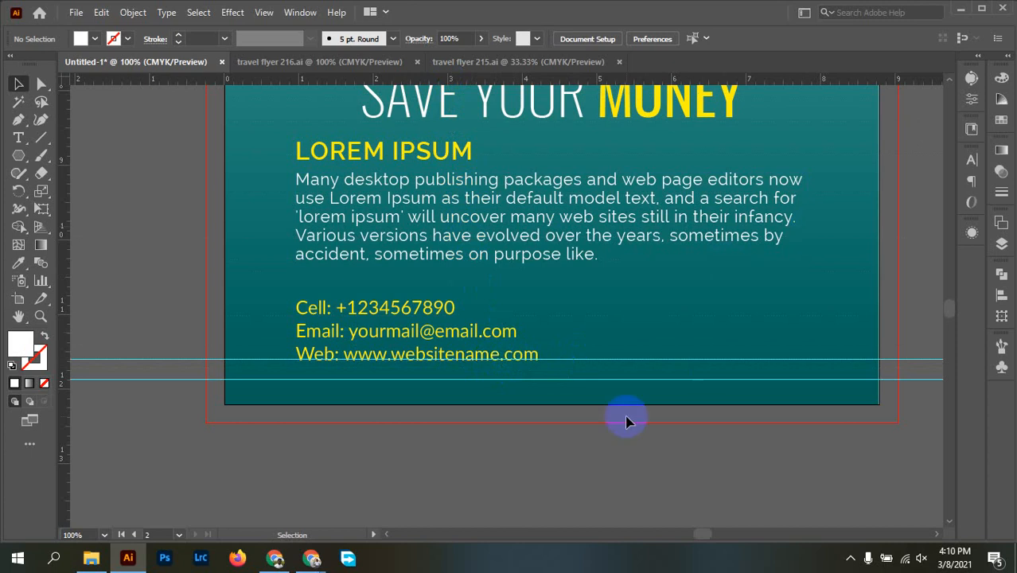
Unlock the guides, lower the new guide onto the baseline of the teal page's web line, and lock them again.
scroll(557, 394, "up", 3)
right_click(609, 277)
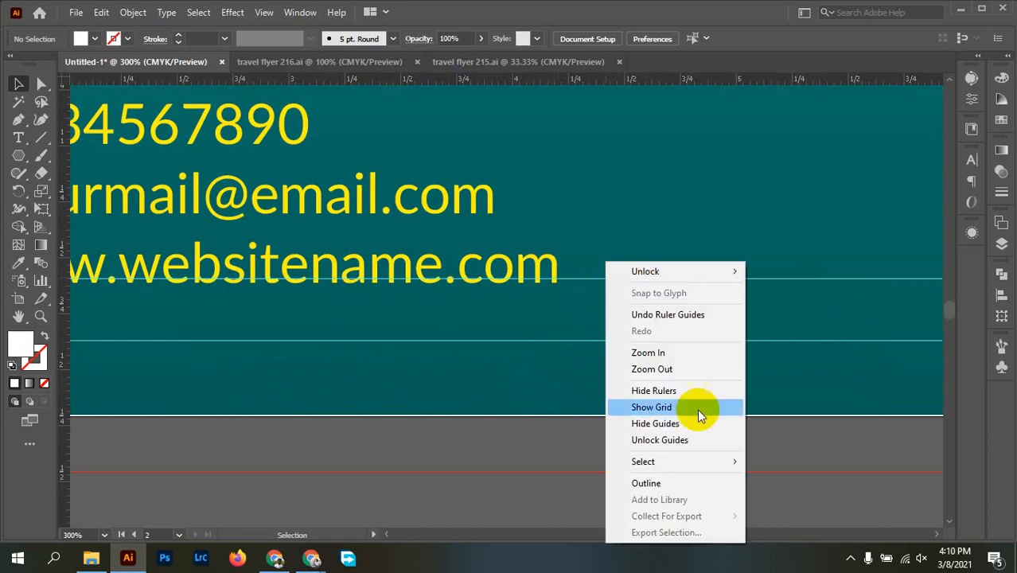
left_click(669, 440)
left_click_drag(660, 281, 663, 290)
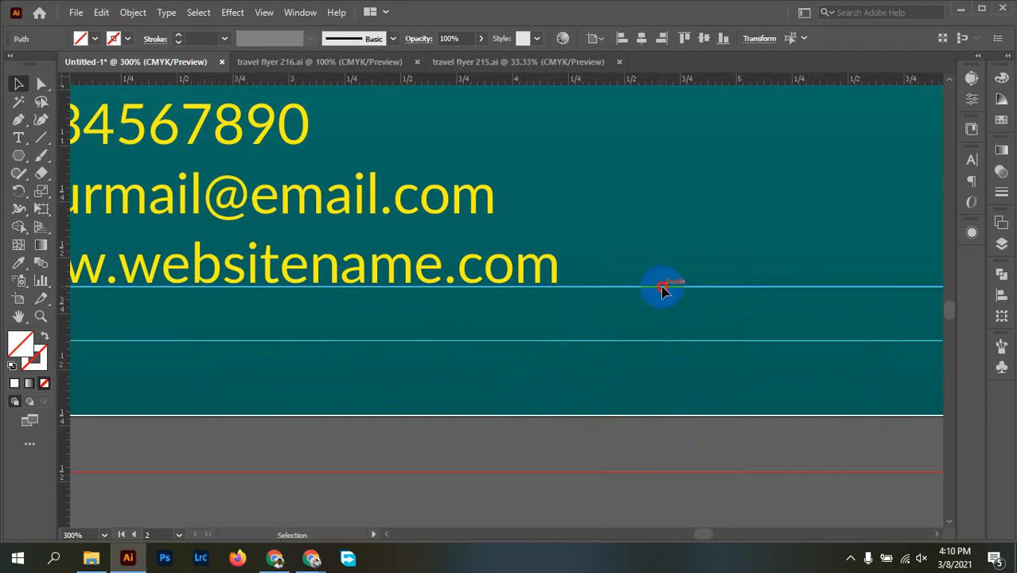
left_click_drag(662, 290, 662, 290)
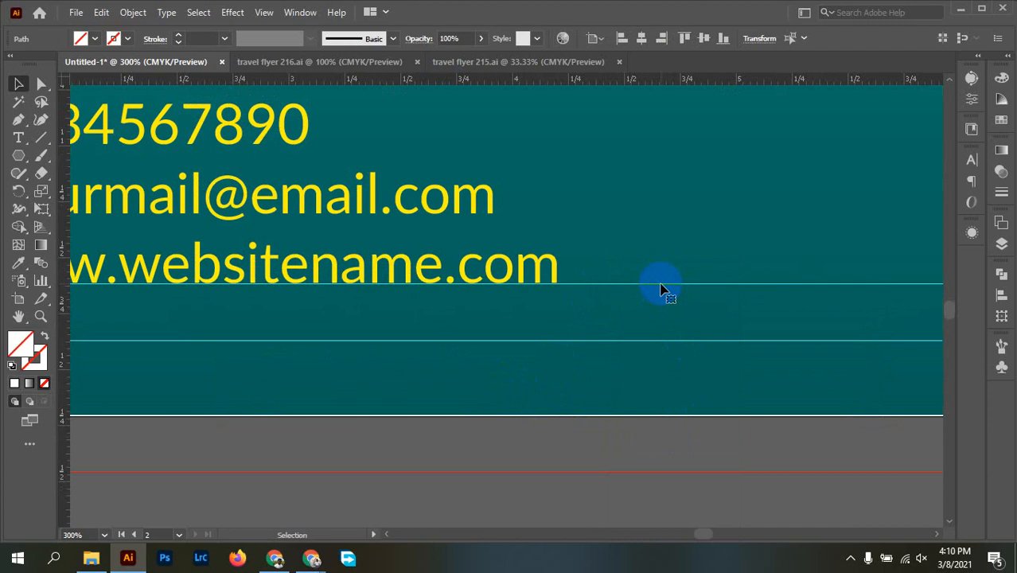
right_click(661, 291)
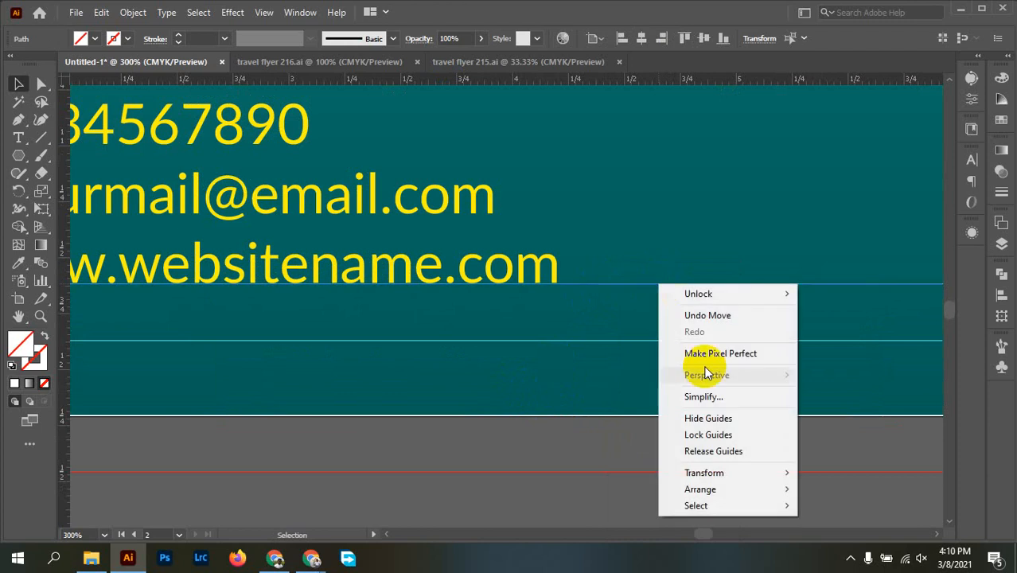
left_click(706, 434)
Justify the teal page's LOREM IPSUM paragraph with the last line aligned left.
scroll(700, 408, "down", 4)
left_click_drag(768, 306, 504, 387)
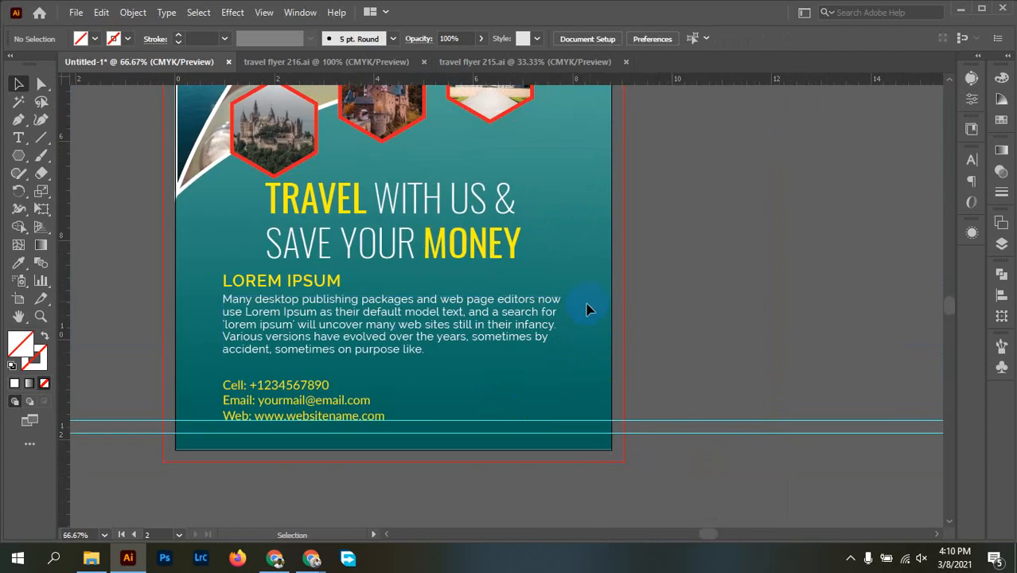
left_click(517, 312)
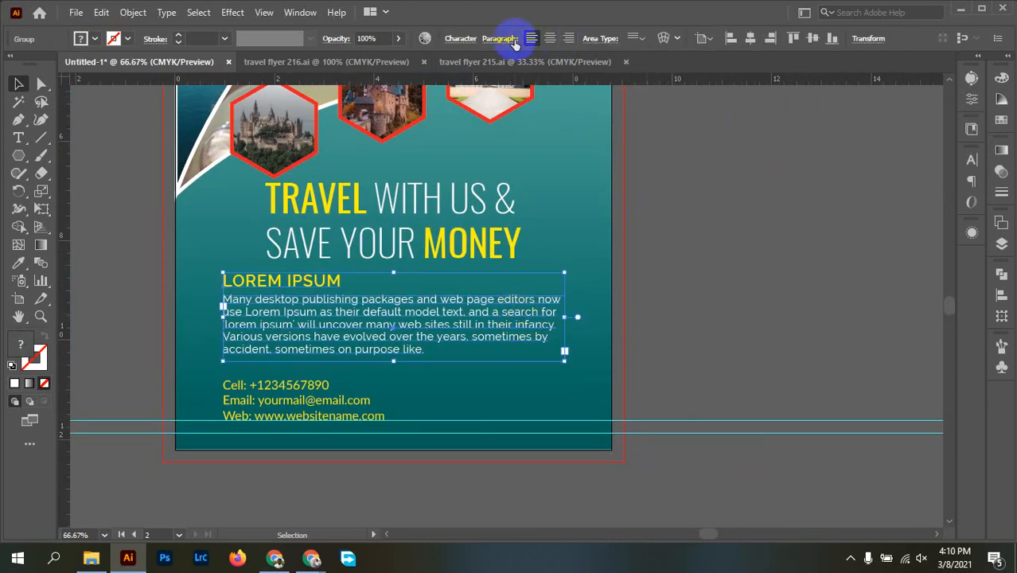
left_click(500, 39)
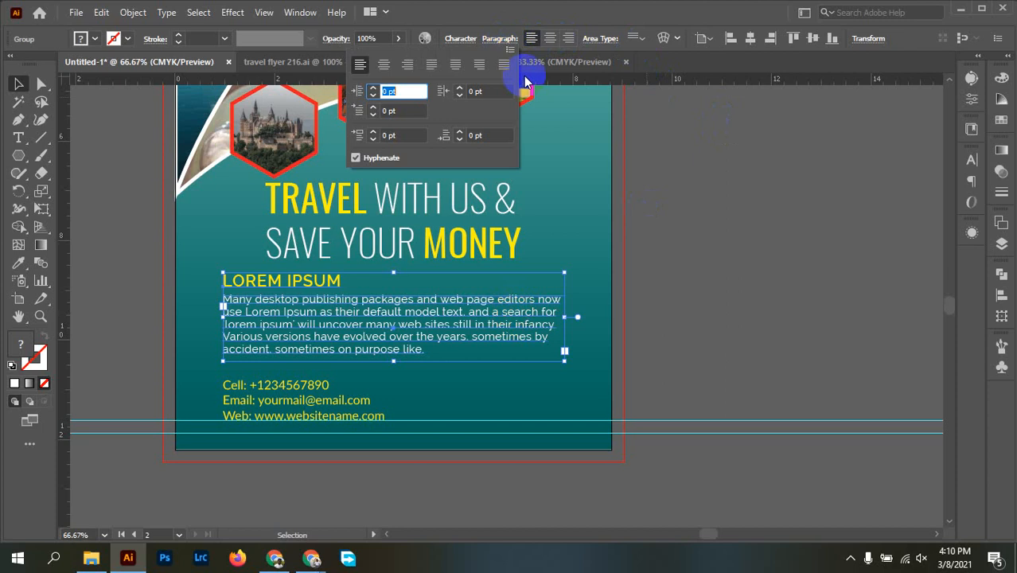
left_click(429, 67)
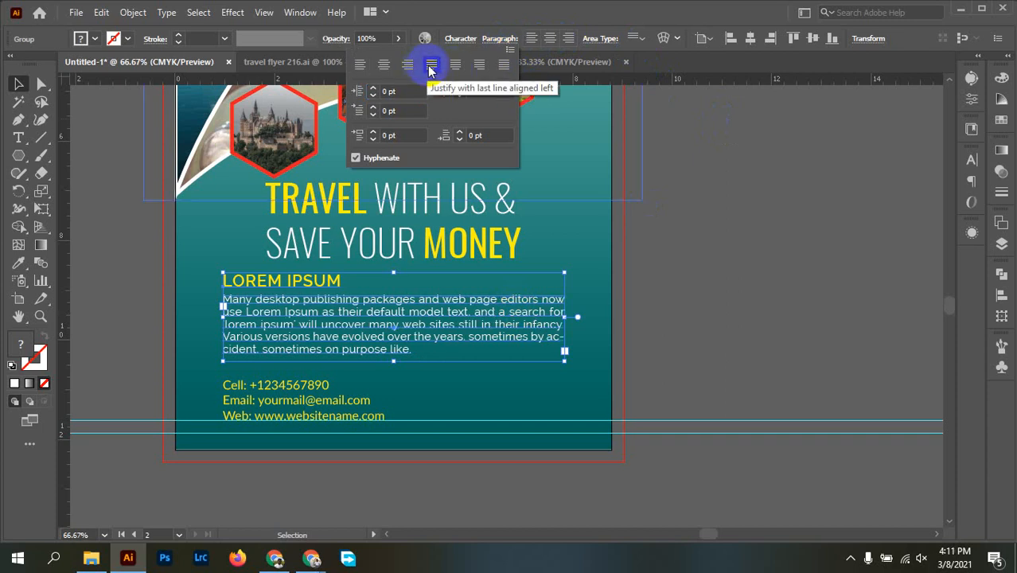
Add a vertical guide at the teal paragraph's right edge and copy the red page's QR code beside the contact details.
left_click(889, 327)
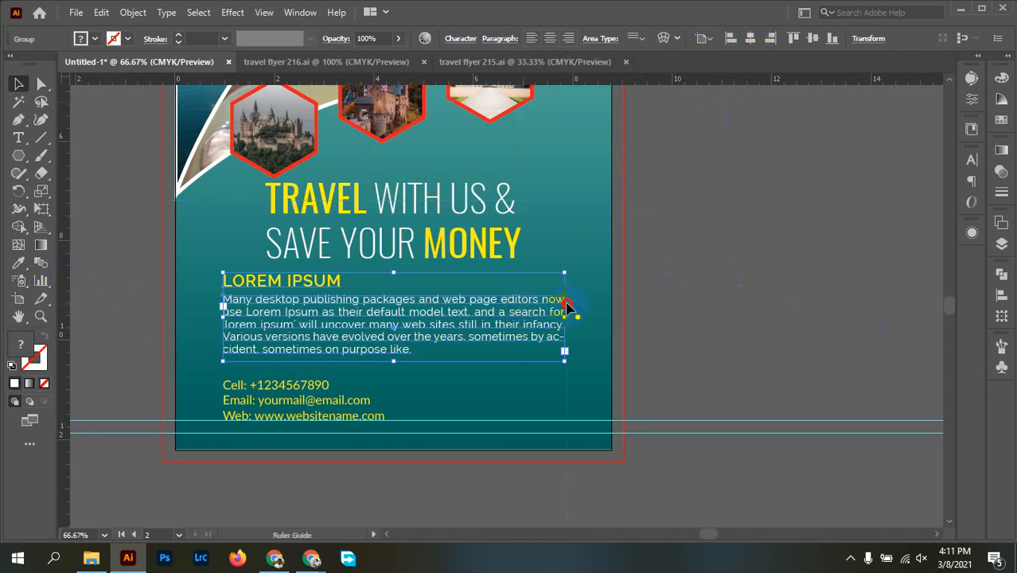
left_click(713, 338)
scroll(593, 394, "down", 2)
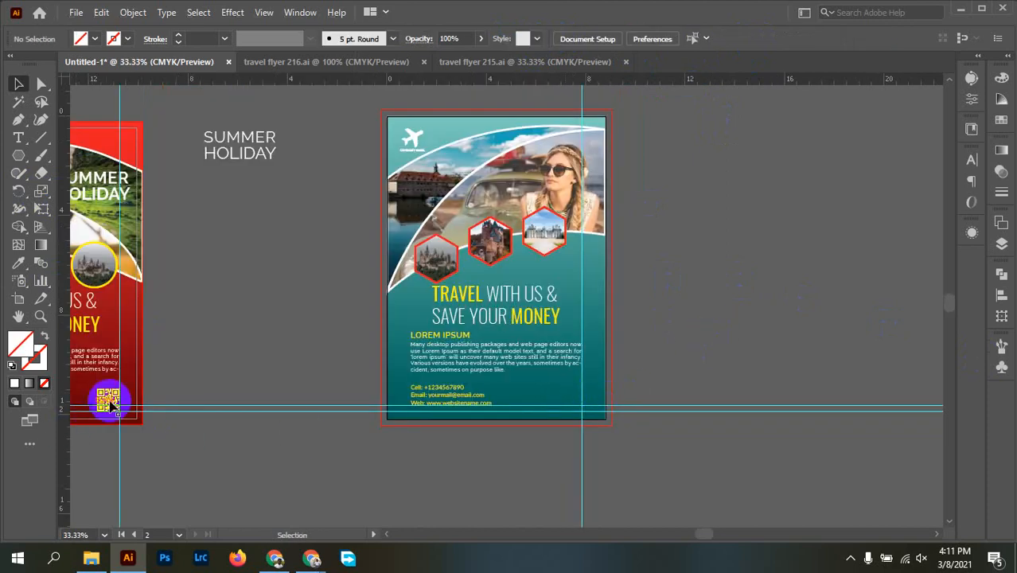
left_click_drag(109, 402, 581, 394)
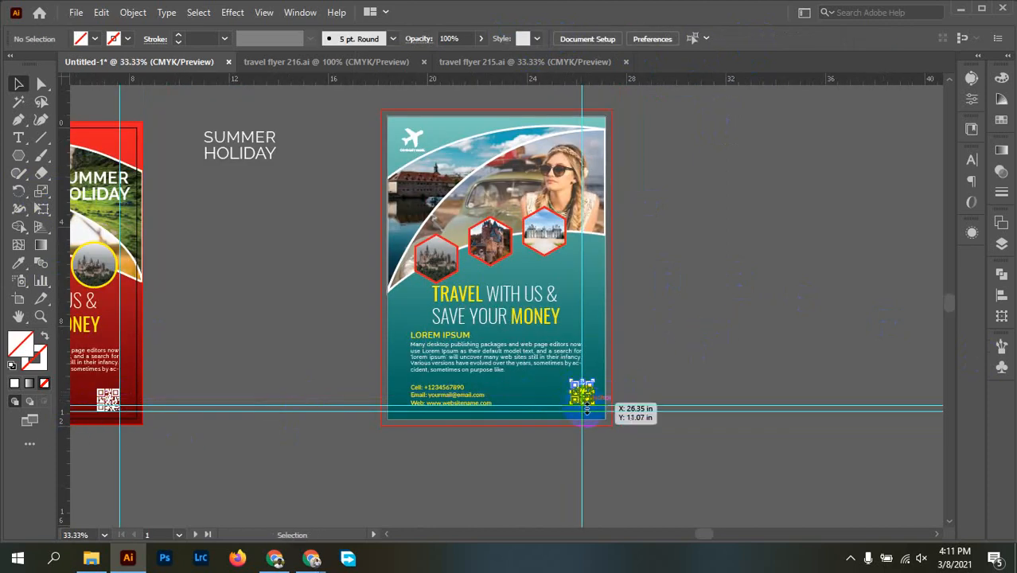
Align the teal page's QR code with the vertical guide and the horizontal guide at the web line's baseline.
scroll(581, 391, "up", 4)
left_click_drag(605, 349, 479, 336)
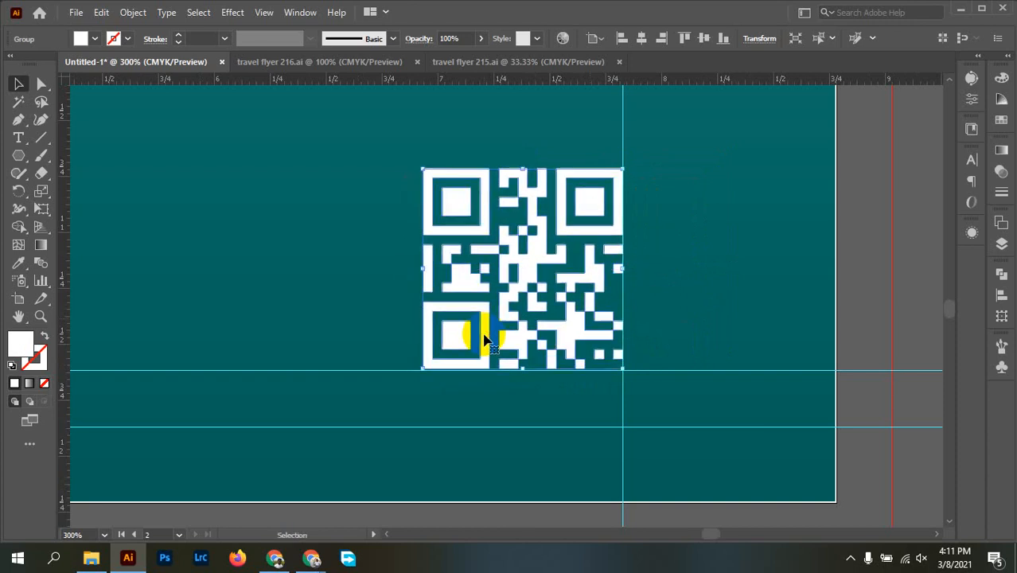
scroll(438, 379, "up", 4)
left_click_drag(529, 288, 527, 293)
scroll(527, 293, "down", 4)
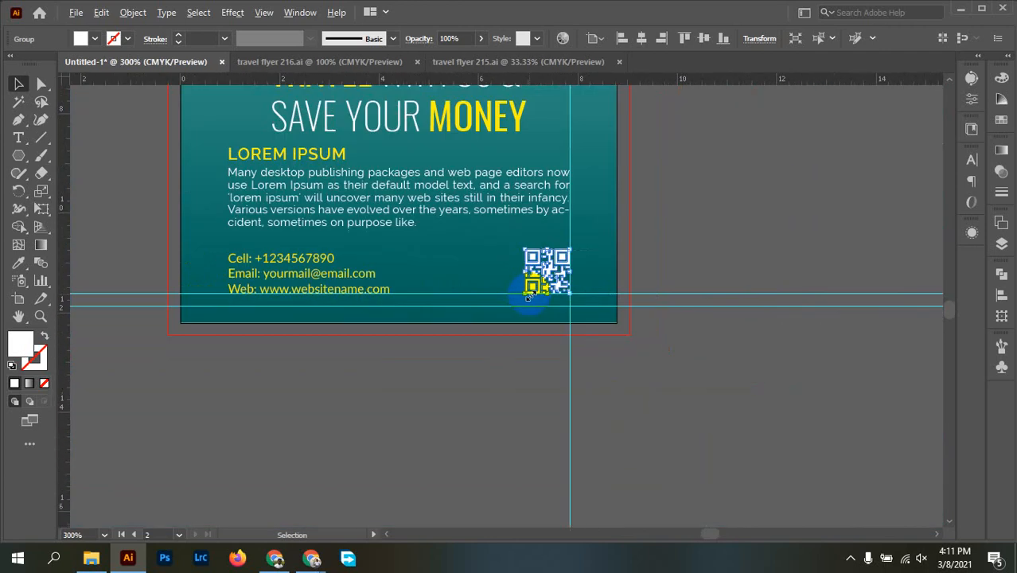
Unlock the guides and delete the two horizontal guides crossing both flyer pages.
scroll(528, 296, "down", 7)
right_click(545, 388)
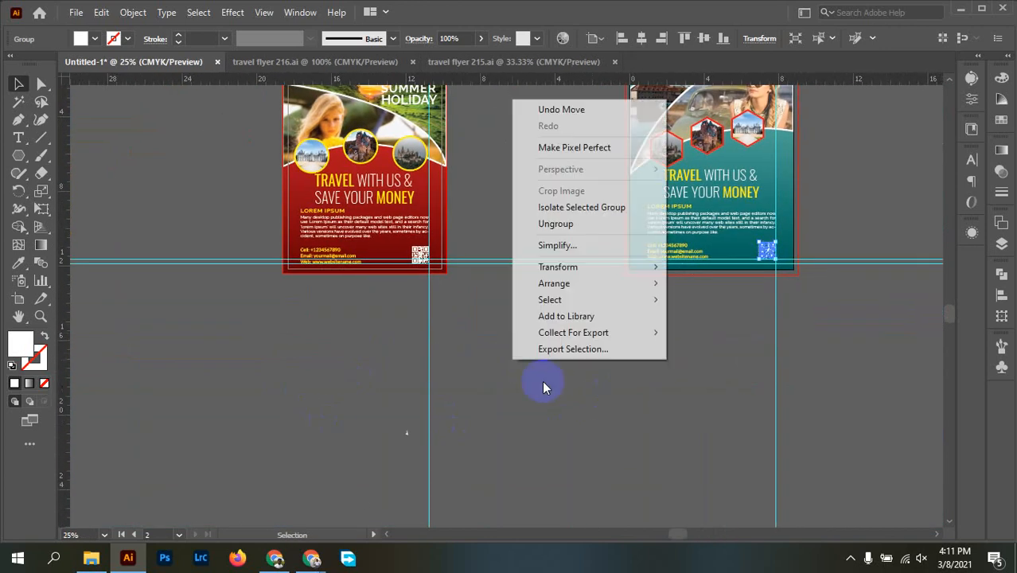
left_click(589, 434)
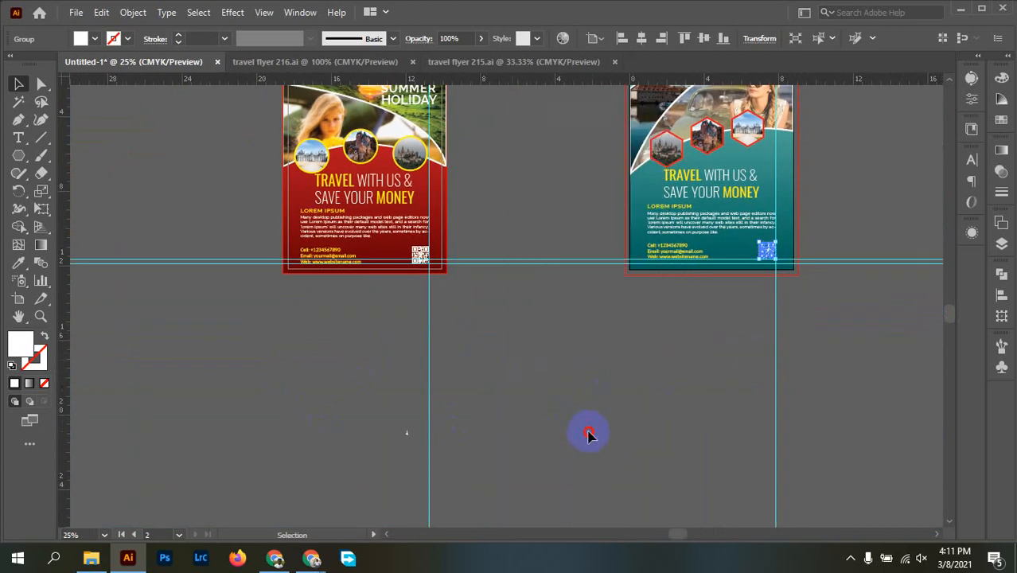
right_click(509, 271)
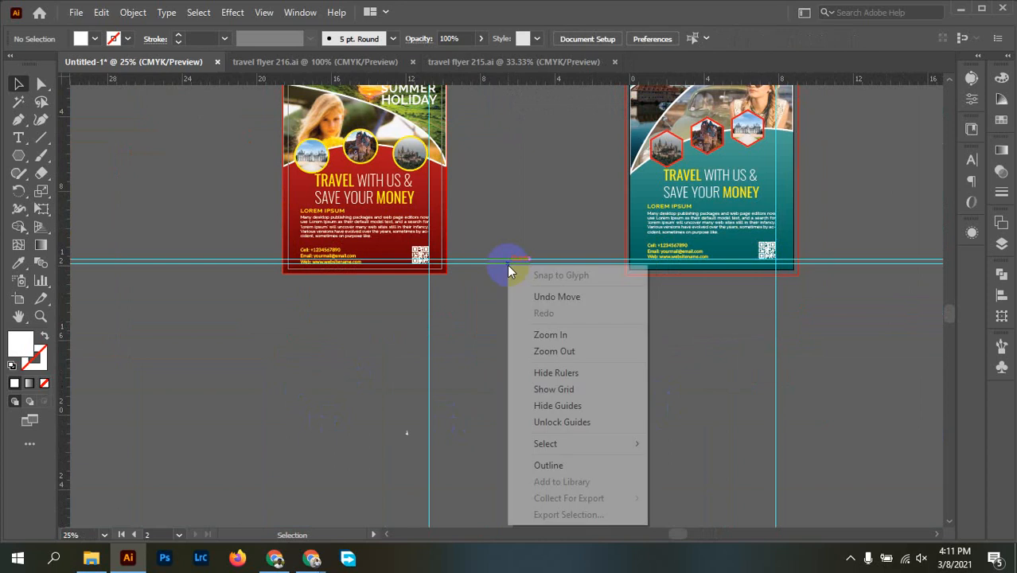
left_click(556, 421)
left_click_drag(531, 308, 525, 185)
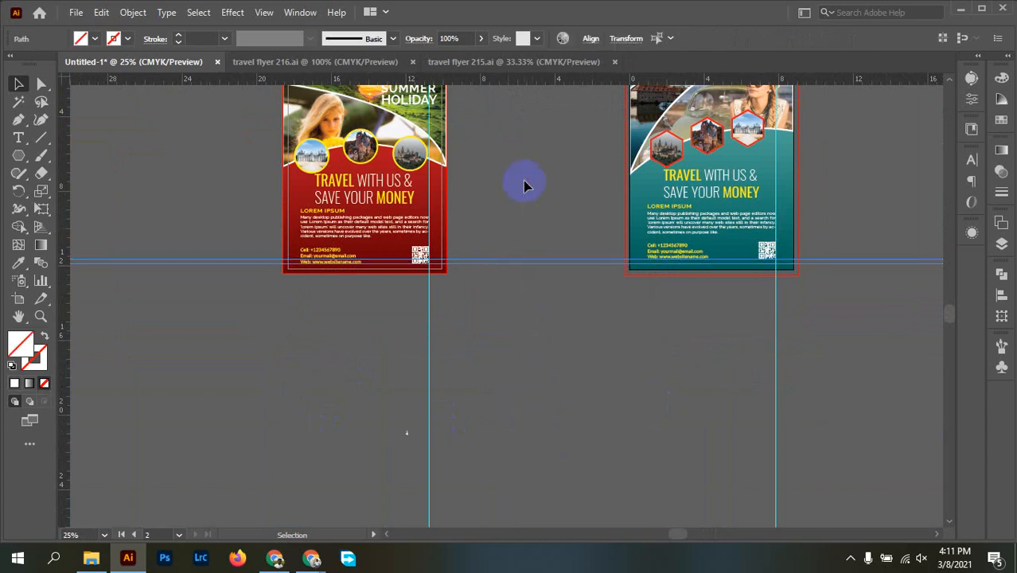
key("Delete")
Delete the vertical guides on the red and teal pages, and lock guides again.
left_click_drag(295, 497, 617, 484)
key("Delete")
left_click_drag(863, 386, 527, 470)
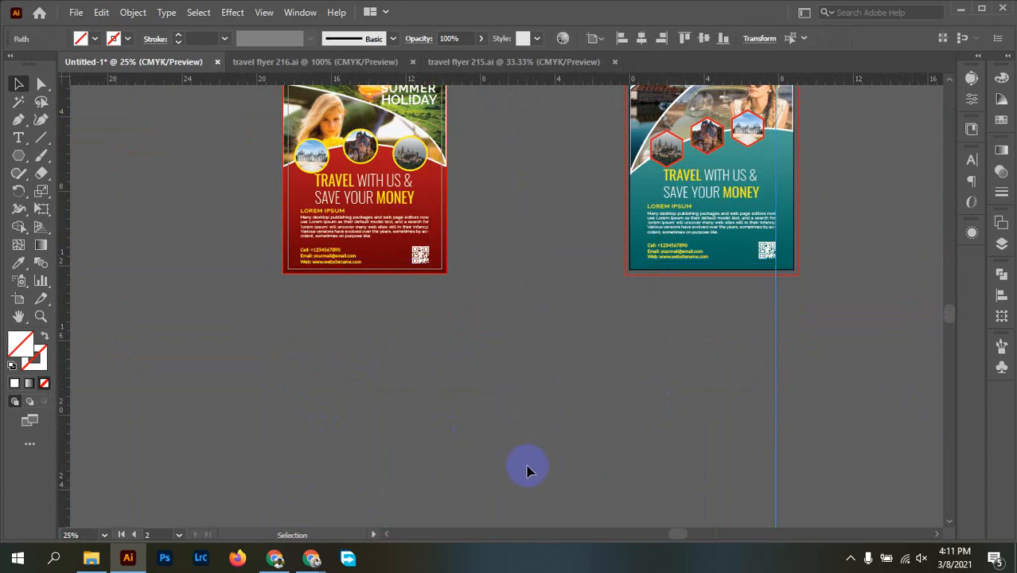
key("Delete")
right_click(482, 397)
left_click(535, 295)
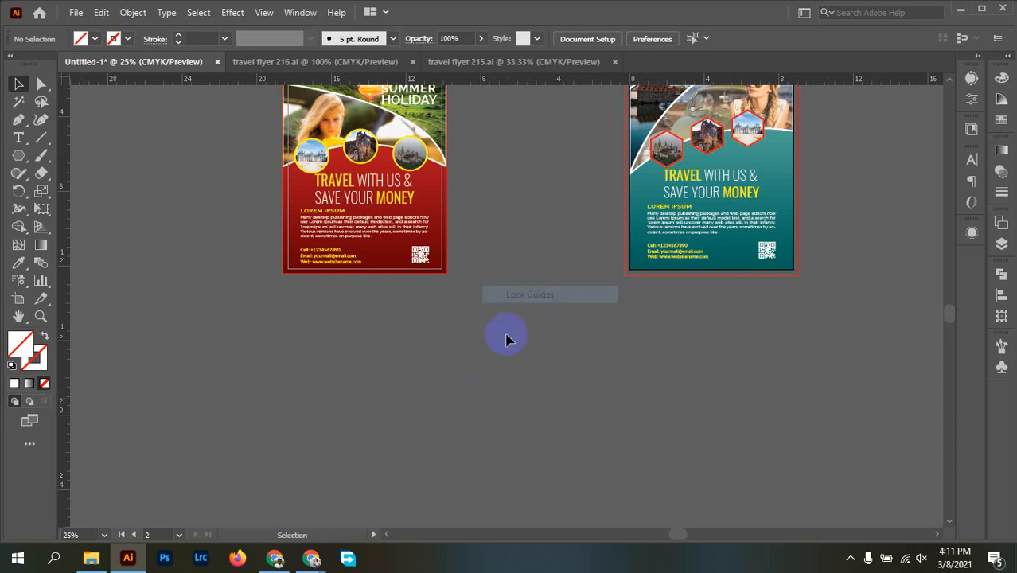
Delete the spare SUMMER HOLIDAY text lying between the two pages.
scroll(484, 330, "down", 2)
scroll(543, 479, "up", 2)
scroll(532, 409, "up", 3)
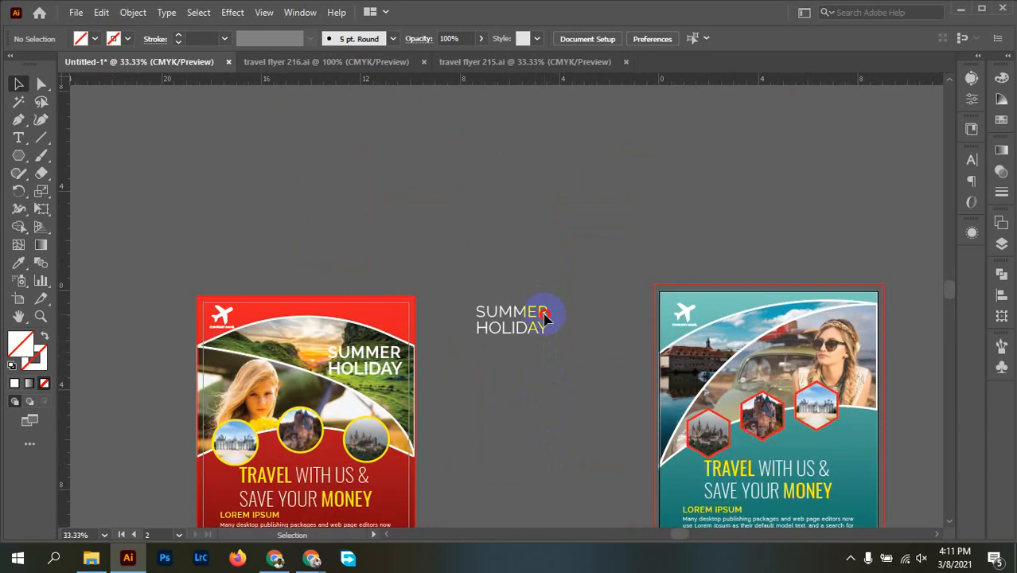
left_click_drag(544, 317, 452, 210)
key("Delete")
Save the document to the Desktop as the Adobe Illustrator file "travel flyer double", in Illustrator 2020 format.
scroll(578, 247, "down", 2)
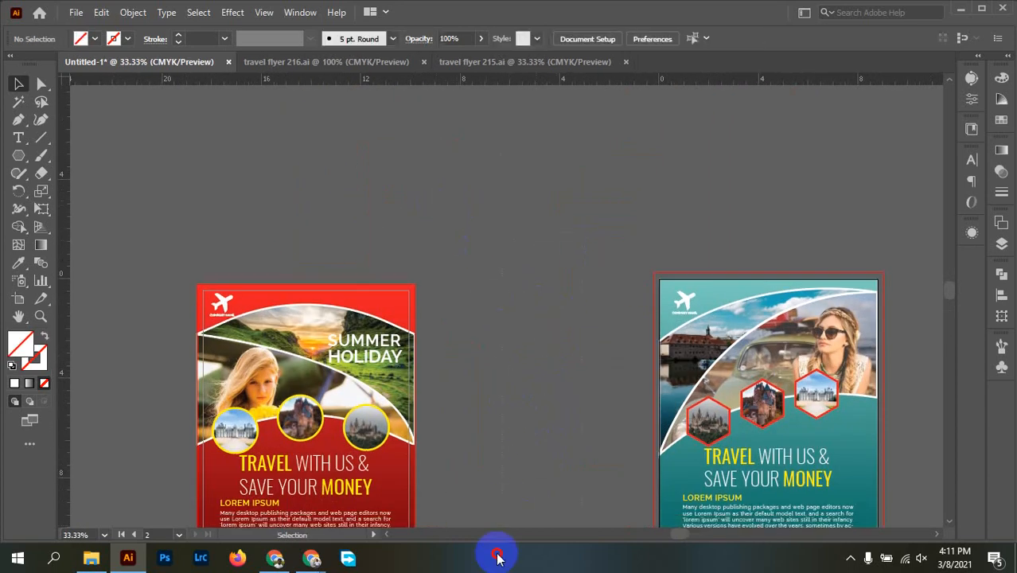
scroll(520, 362, "down", 3)
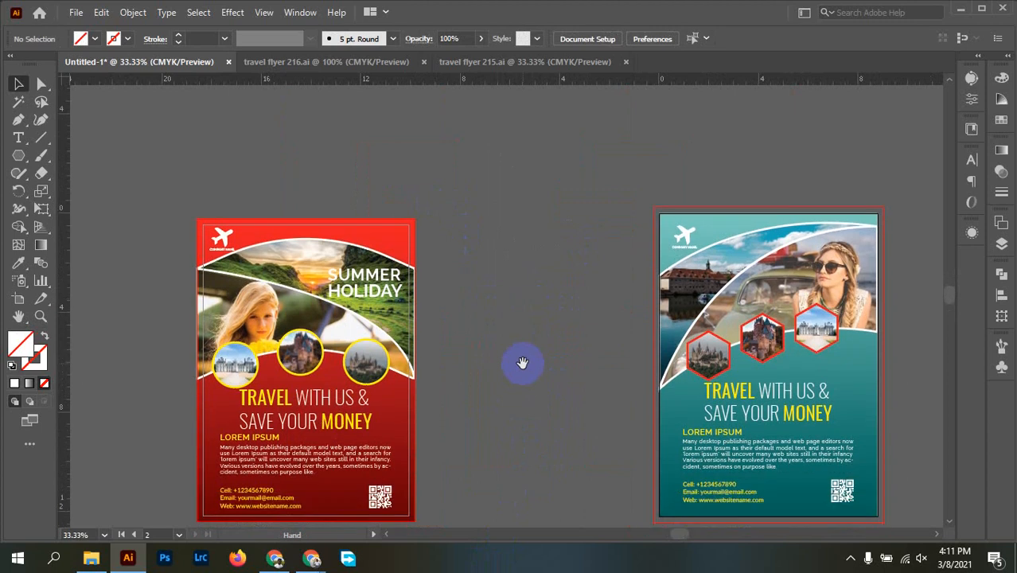
left_click_drag(537, 481, 503, 408)
left_click_drag(456, 349, 503, 374)
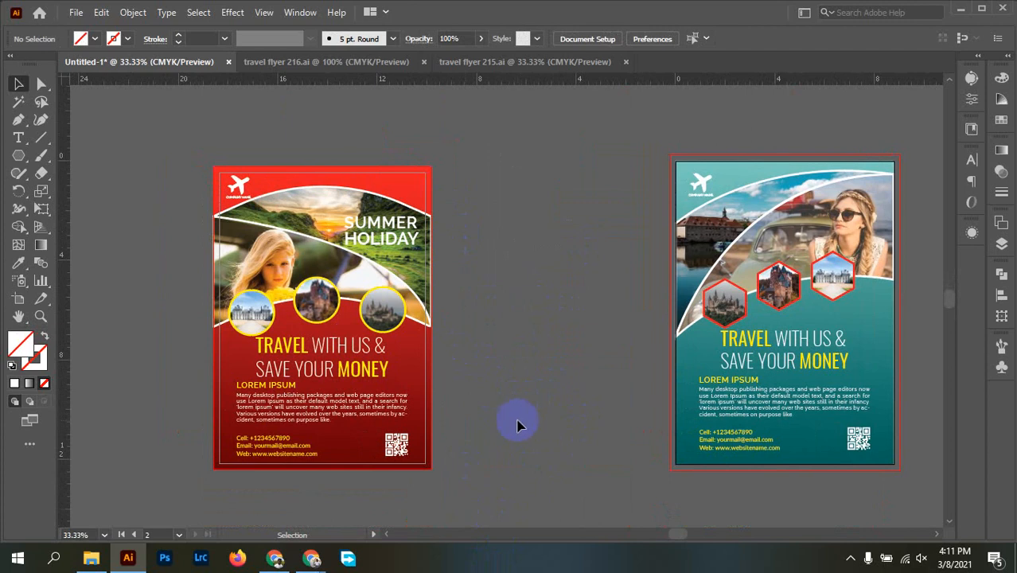
key("ctrl+s")
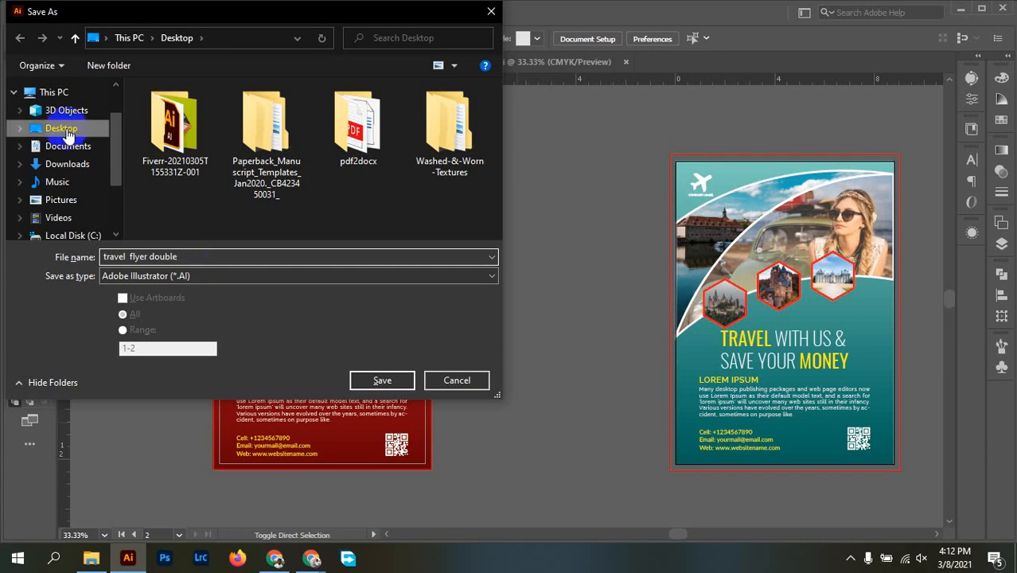
left_click(383, 378)
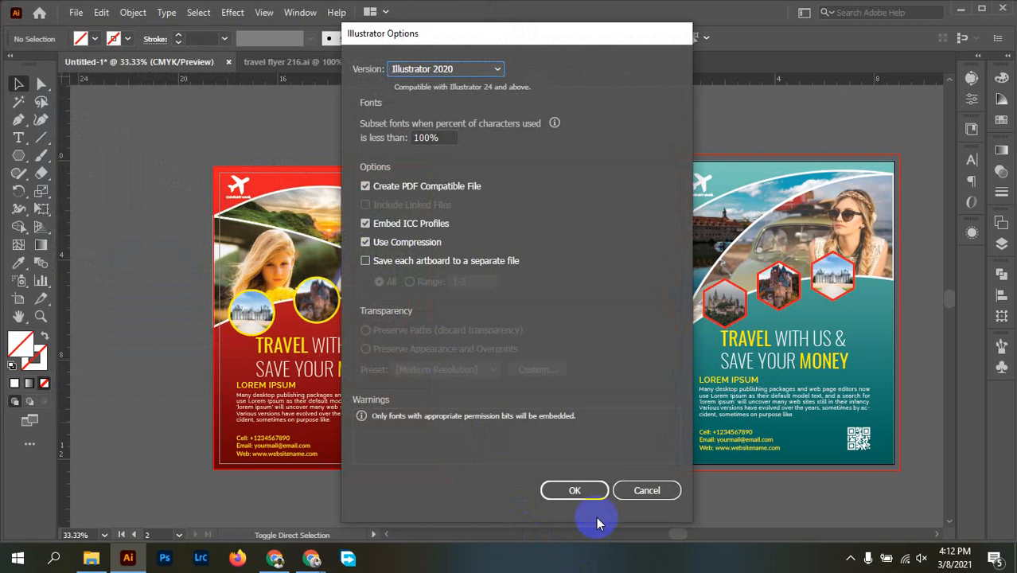
left_click(579, 491)
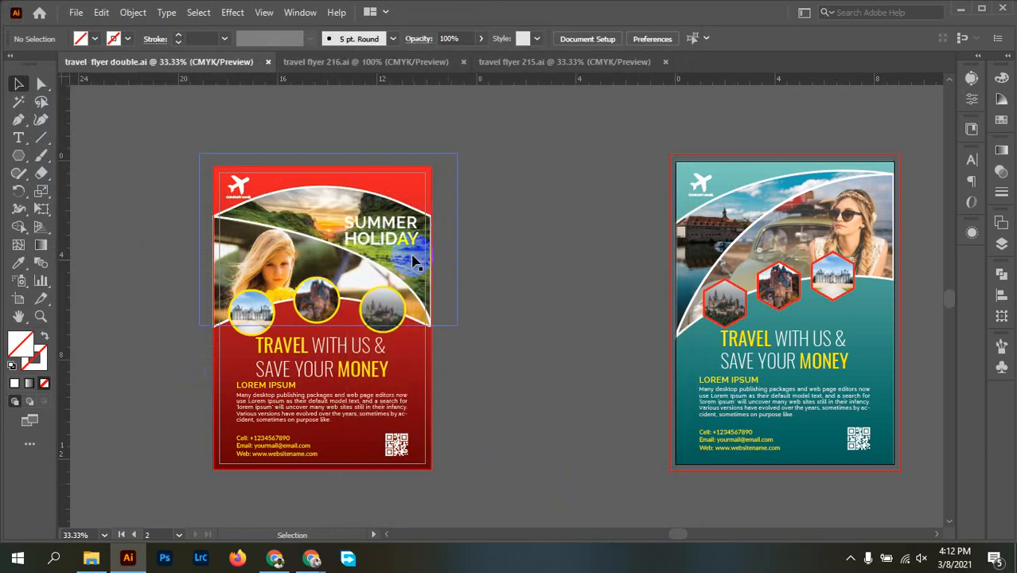
Set up a PNG export of "travel flyer double" to the Desktop using all artboards.
left_click(75, 11)
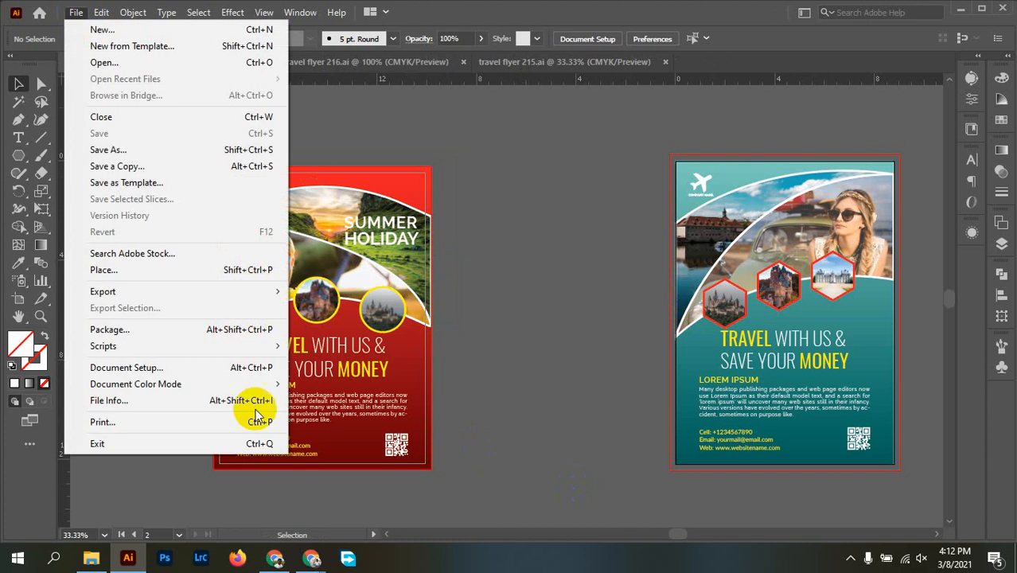
mouse_move(164, 291)
left_click(326, 314)
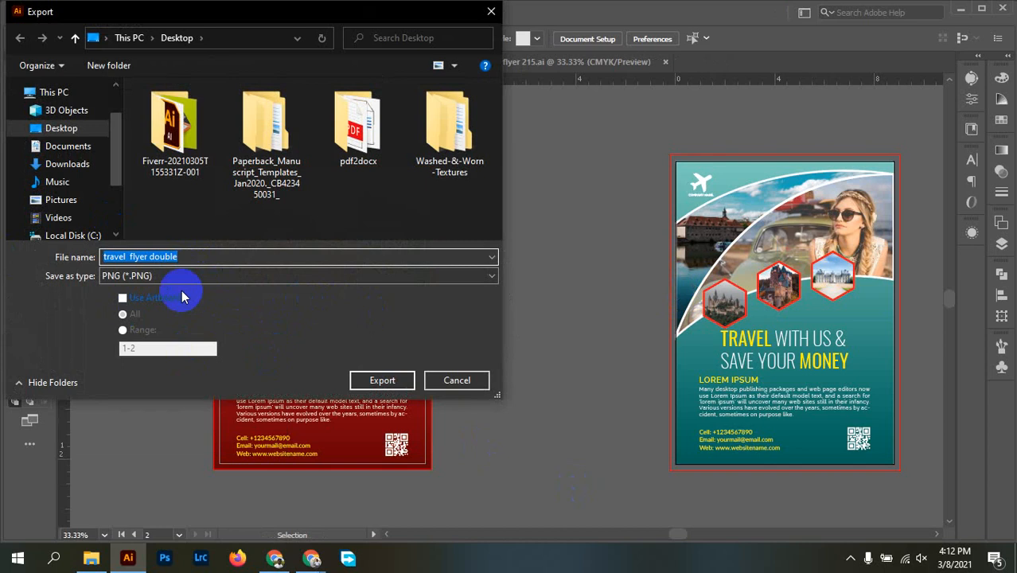
left_click(123, 298)
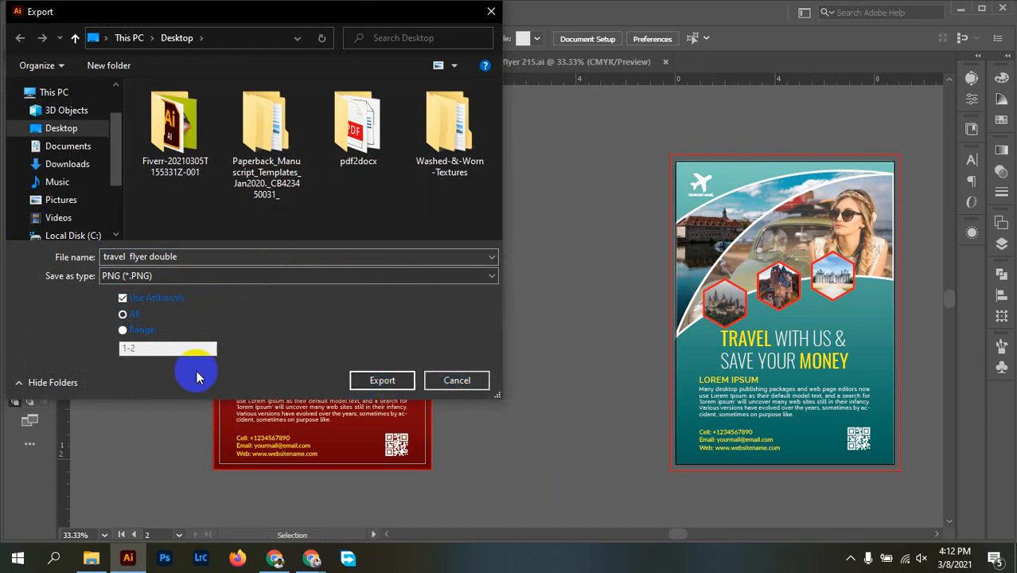
left_click(125, 313)
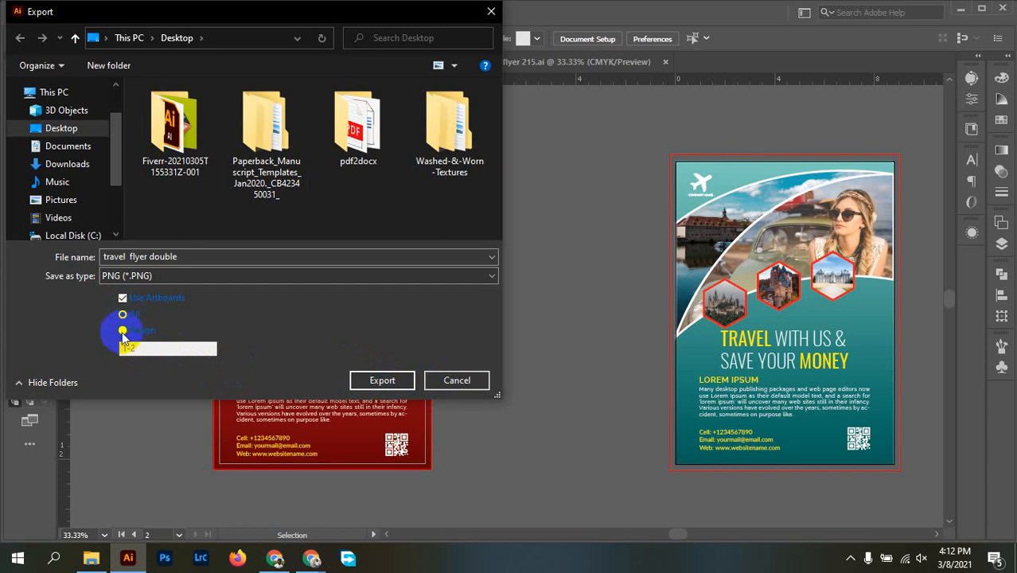
left_click(128, 331)
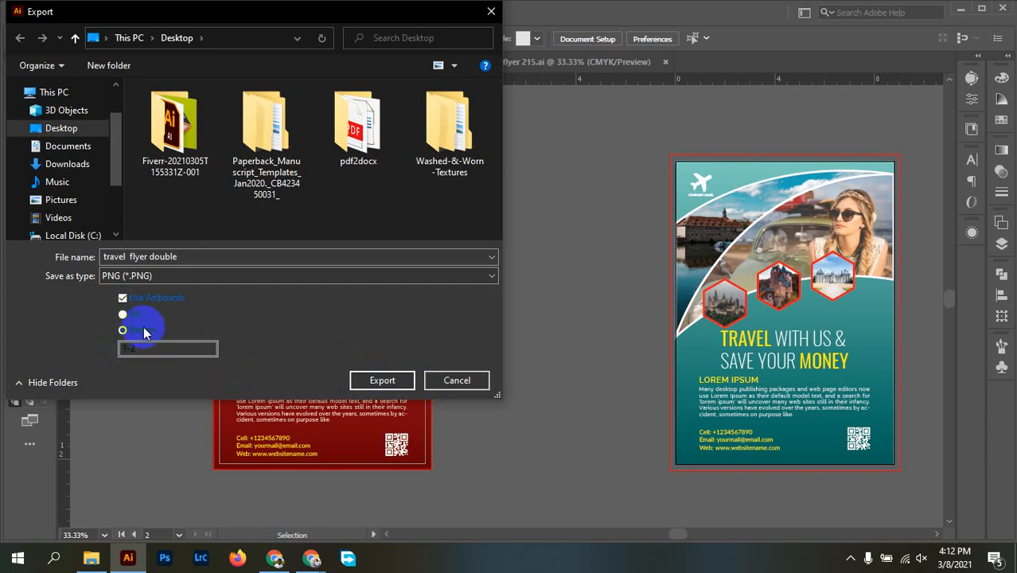
left_click(199, 351)
left_click(125, 315)
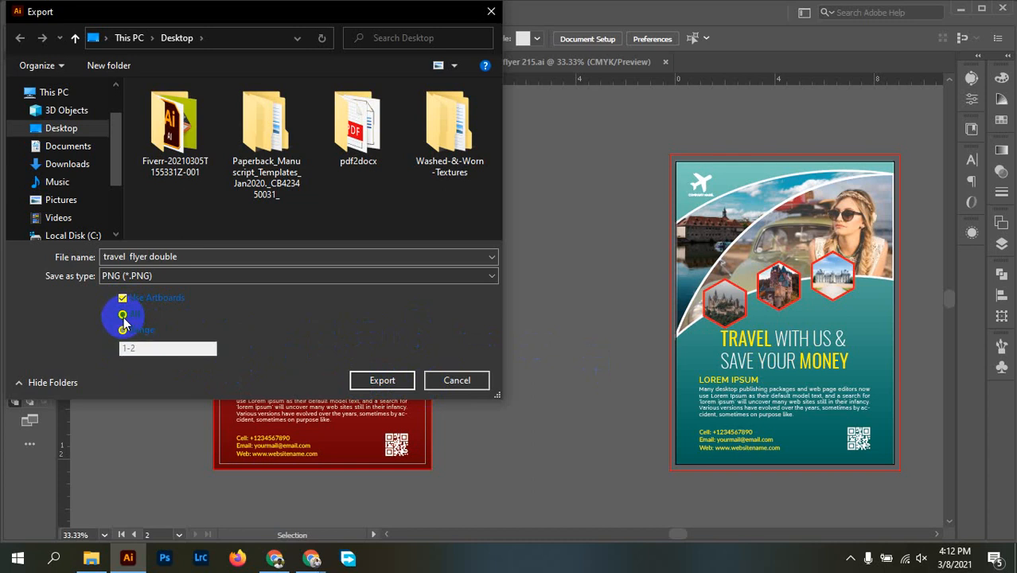
Export the artboards as PNG files at High (300 ppi) resolution with a transparent background.
left_click(382, 381)
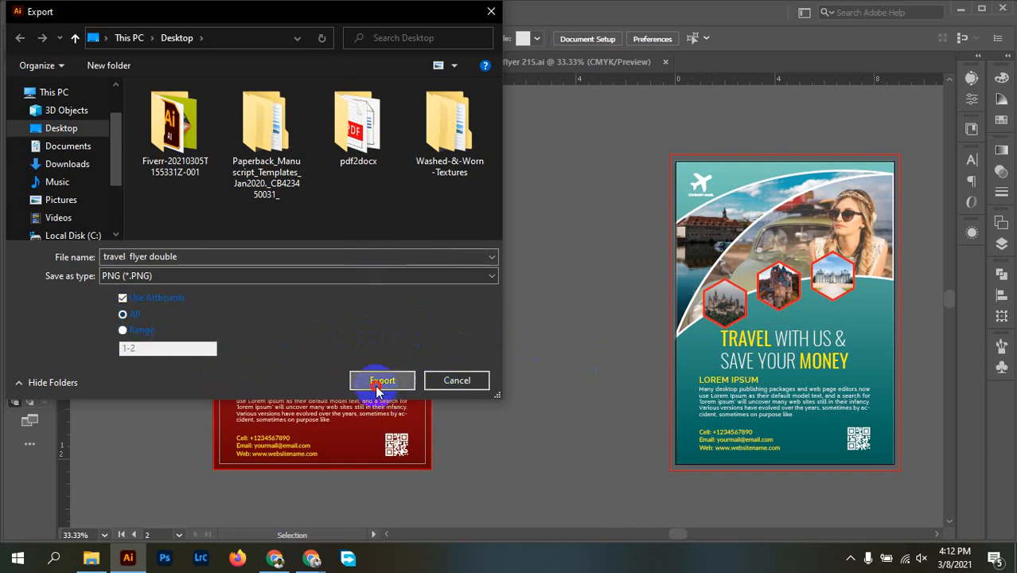
left_click(828, 460)
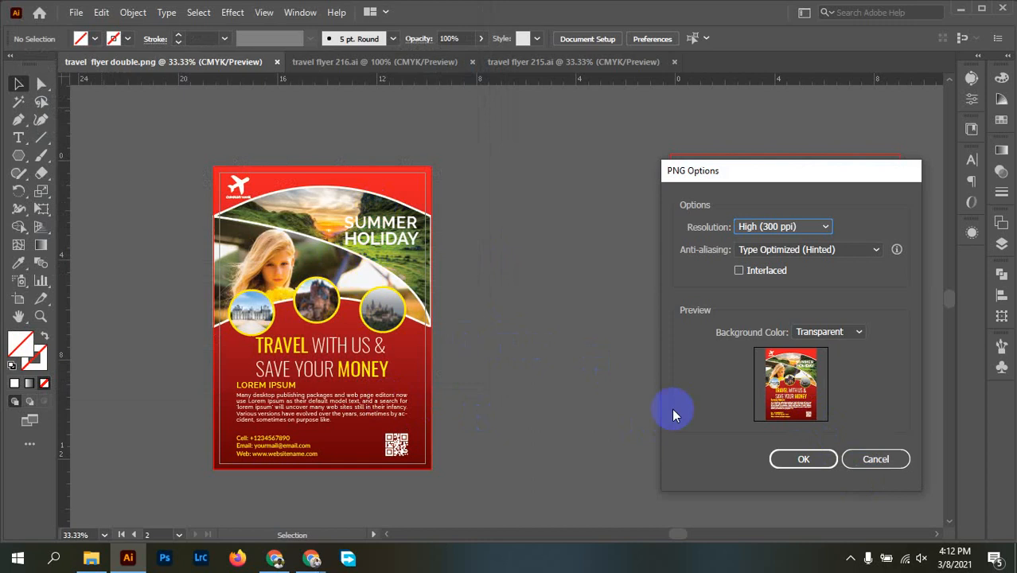
left_click(805, 463)
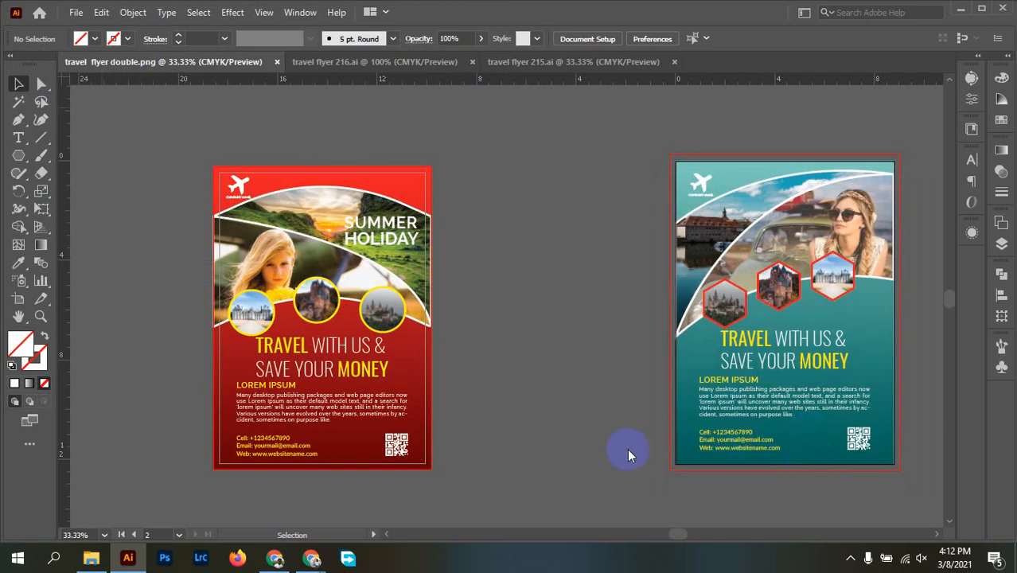
Switch to File Explorer, refresh the Desktop folder, and open the exported image "travel flyer double-01" to check it.
left_click(90, 557)
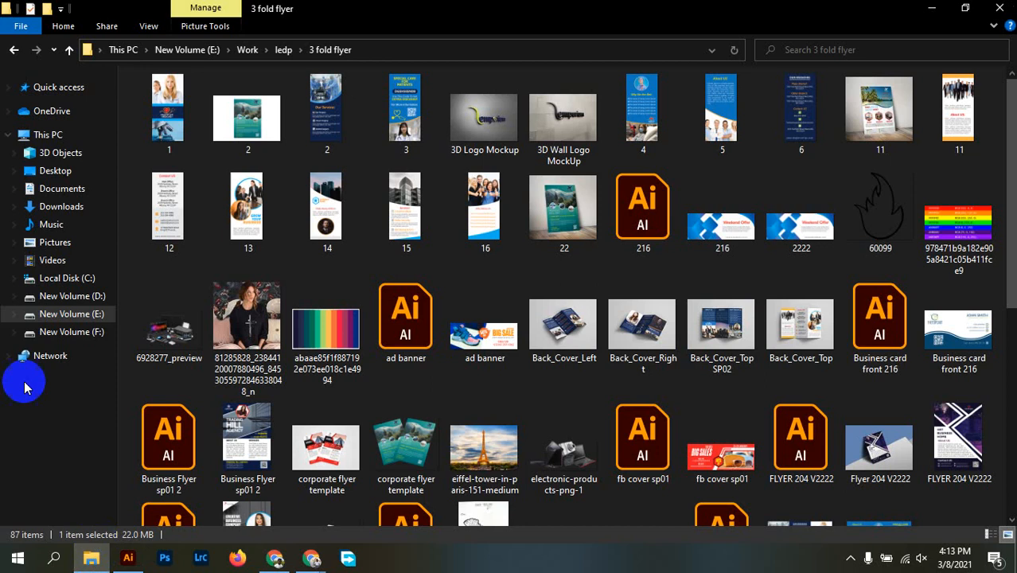
left_click(55, 170)
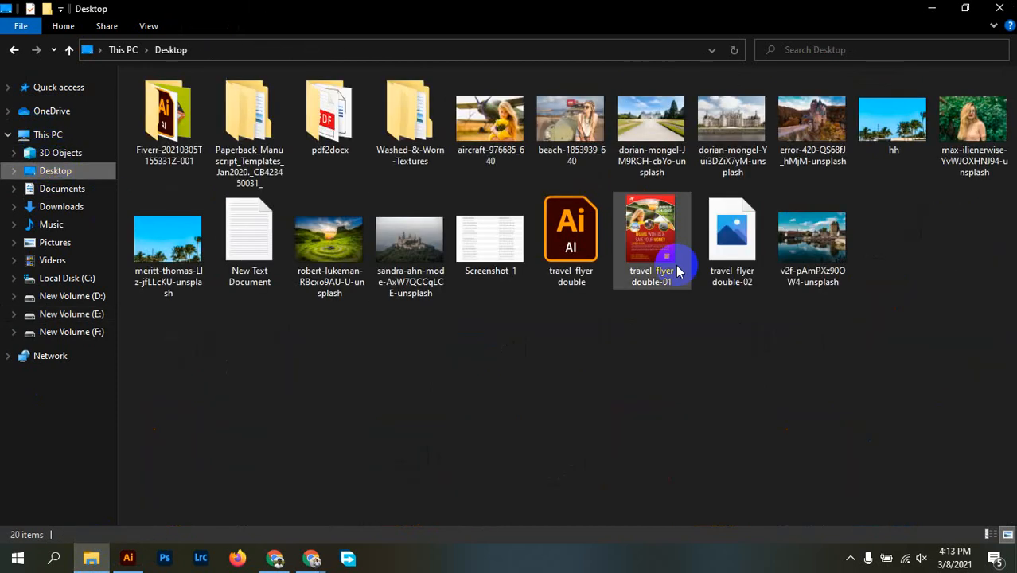
right_click(643, 356)
left_click(694, 417)
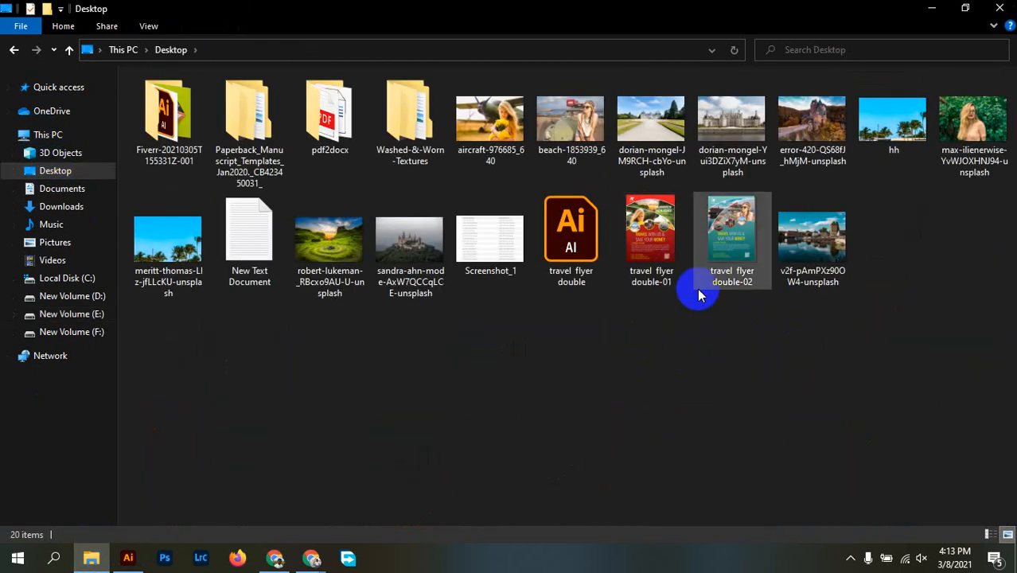
double_click(665, 269)
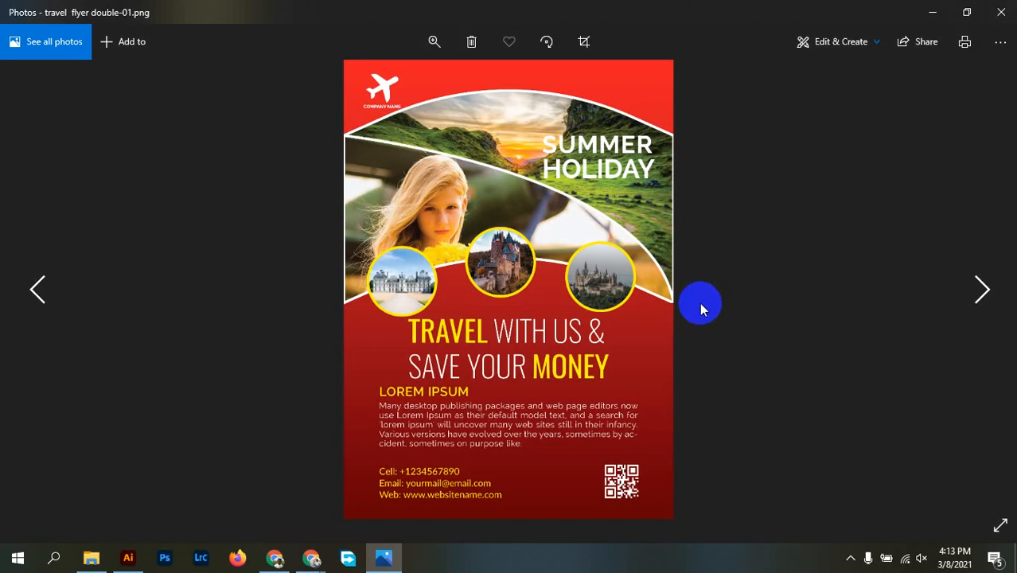
Compare the exported flyer images "travel flyer double-01" and "travel flyer double-02" by alternating between them, and close the image viewer.
left_click(977, 314)
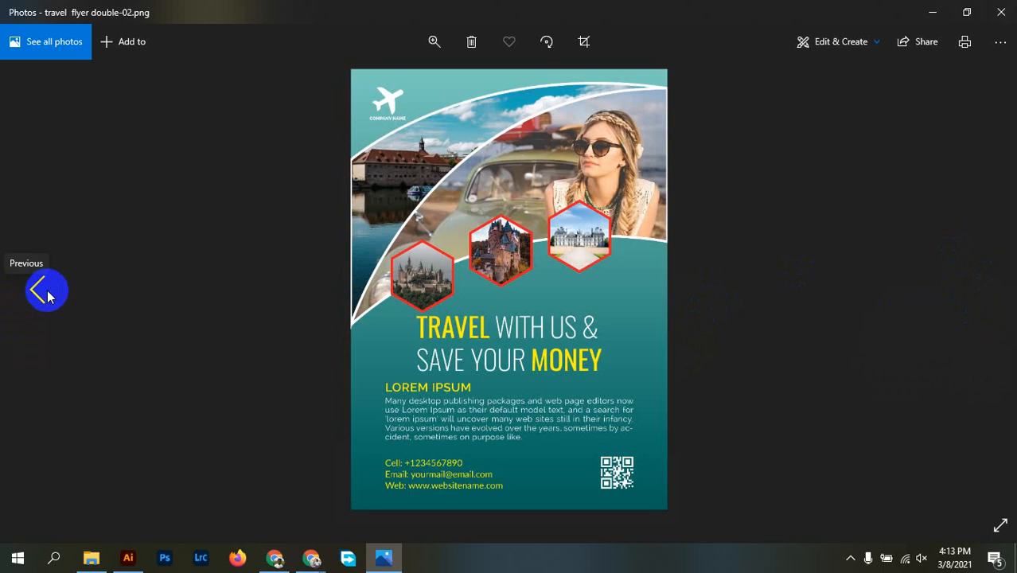
left_click(47, 294)
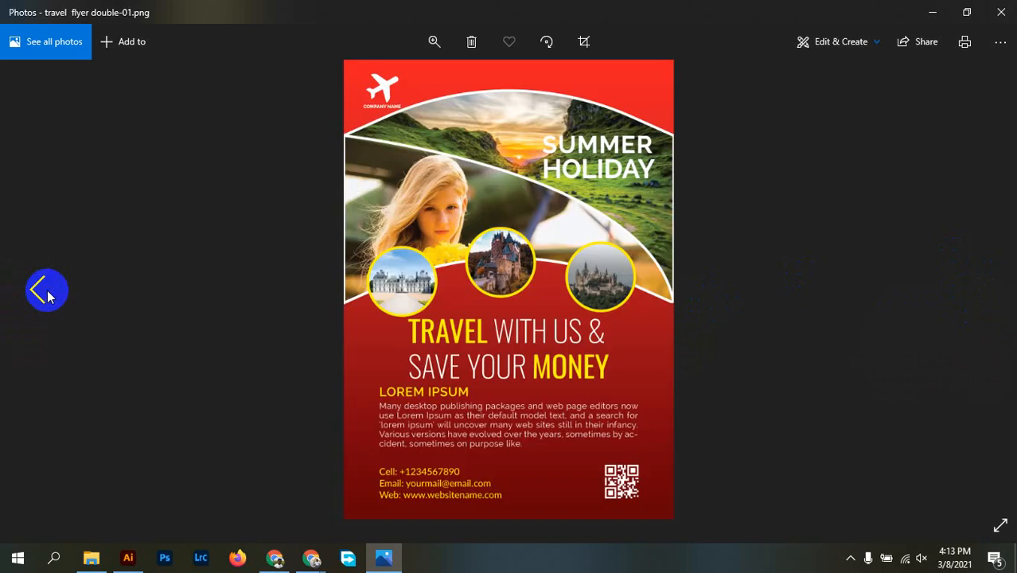
left_click(987, 307)
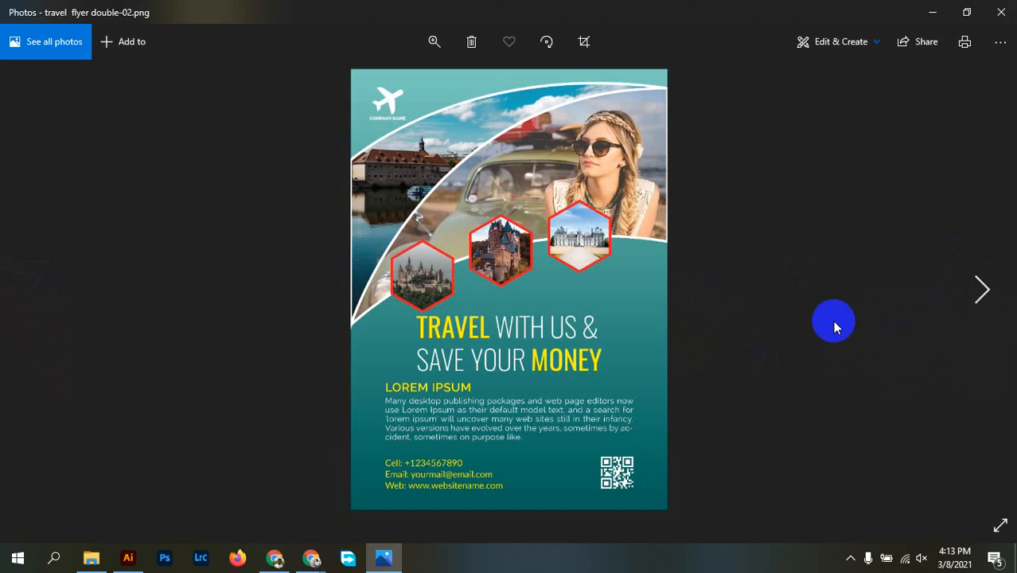
left_click(33, 285)
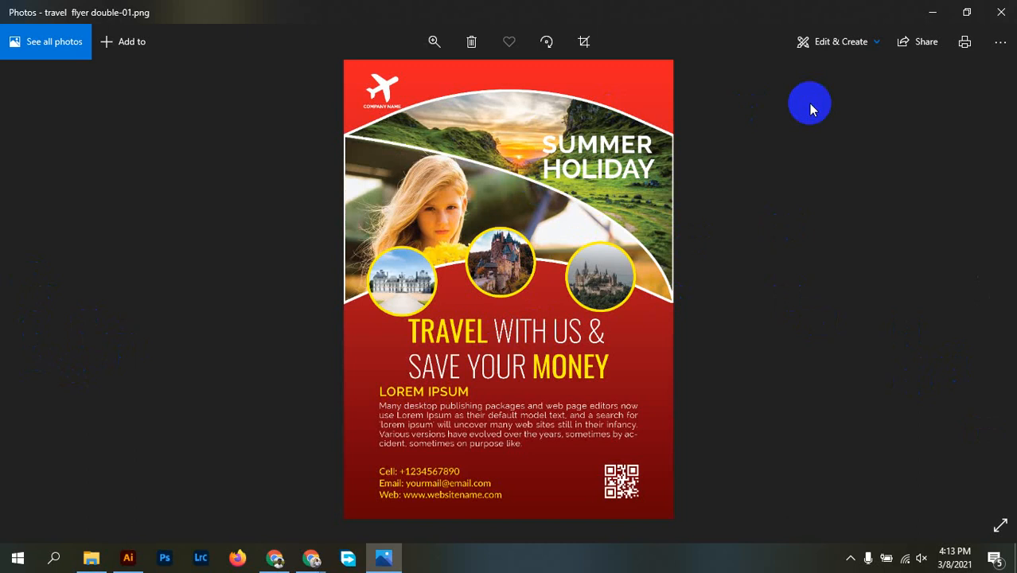
left_click(977, 276)
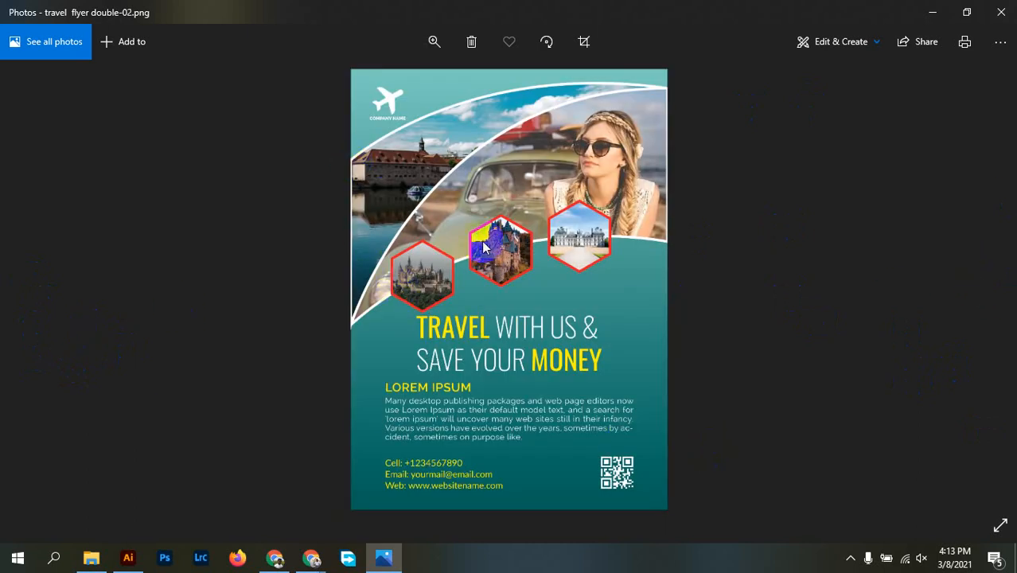
left_click(22, 259)
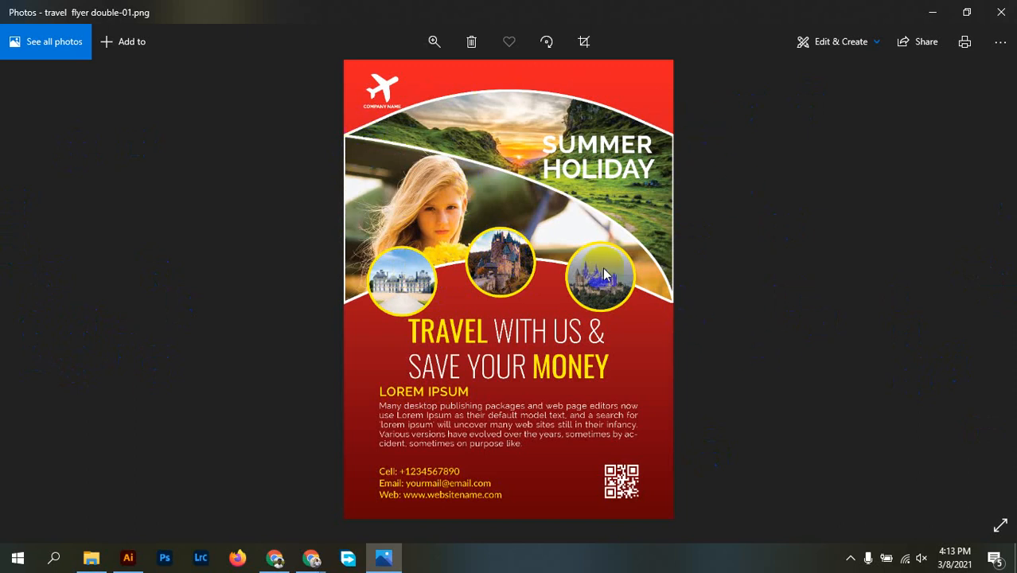
left_click(1005, 306)
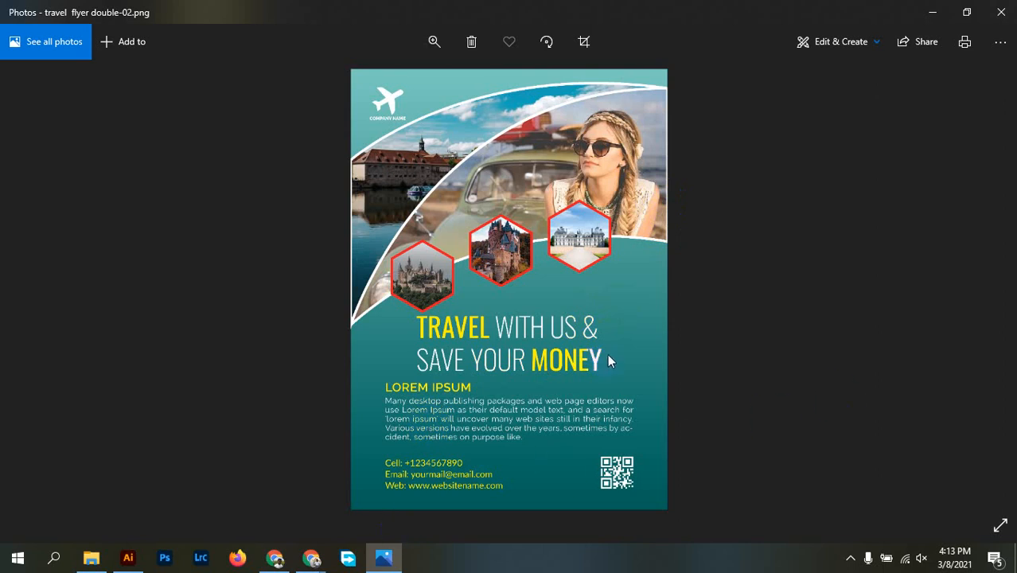
left_click(62, 310)
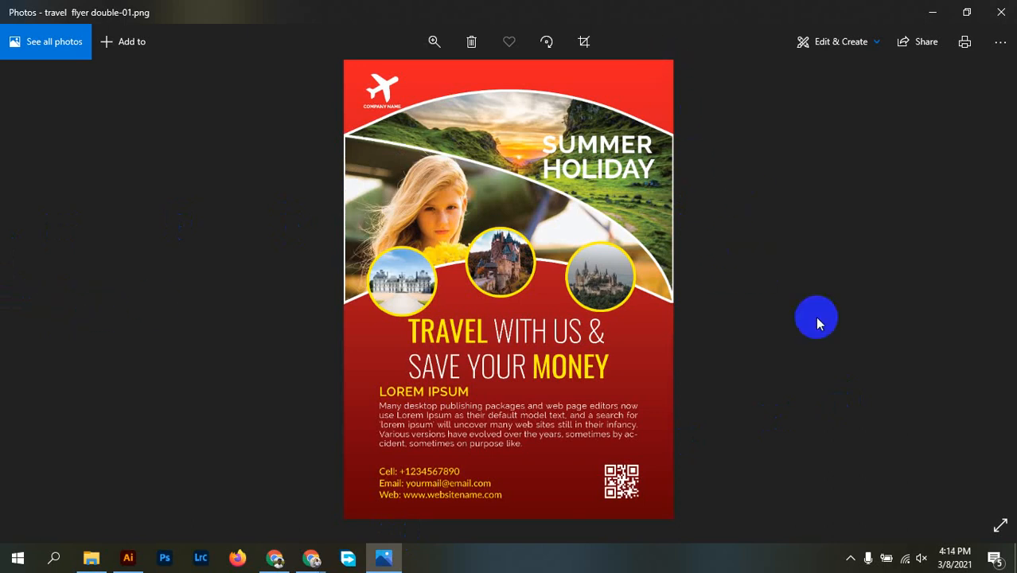
left_click(1000, 12)
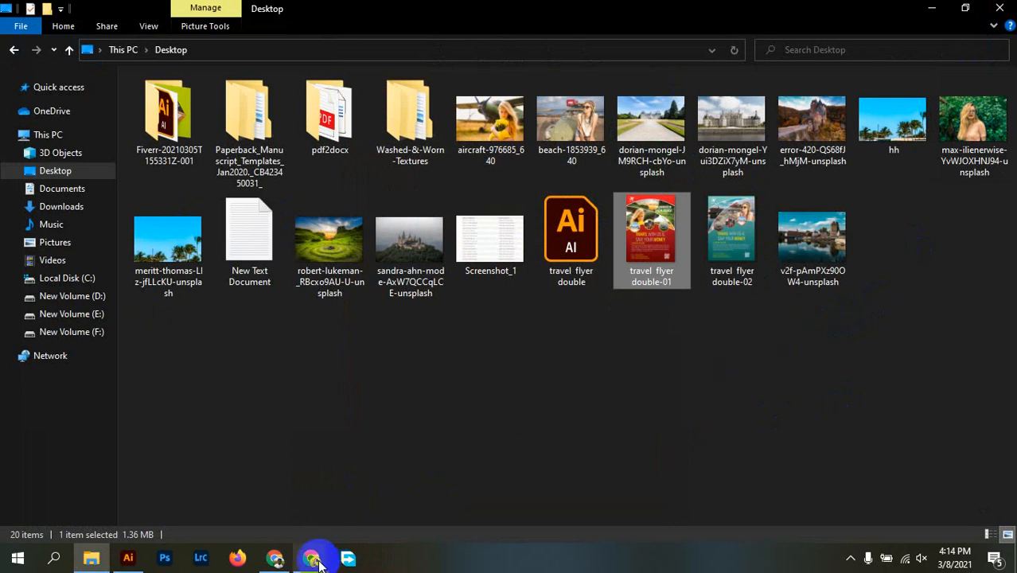
Switch to the Google Meet call in Chrome and show the hidden system tray icons.
mouse_move(311, 557)
left_click(206, 499)
left_click(851, 557)
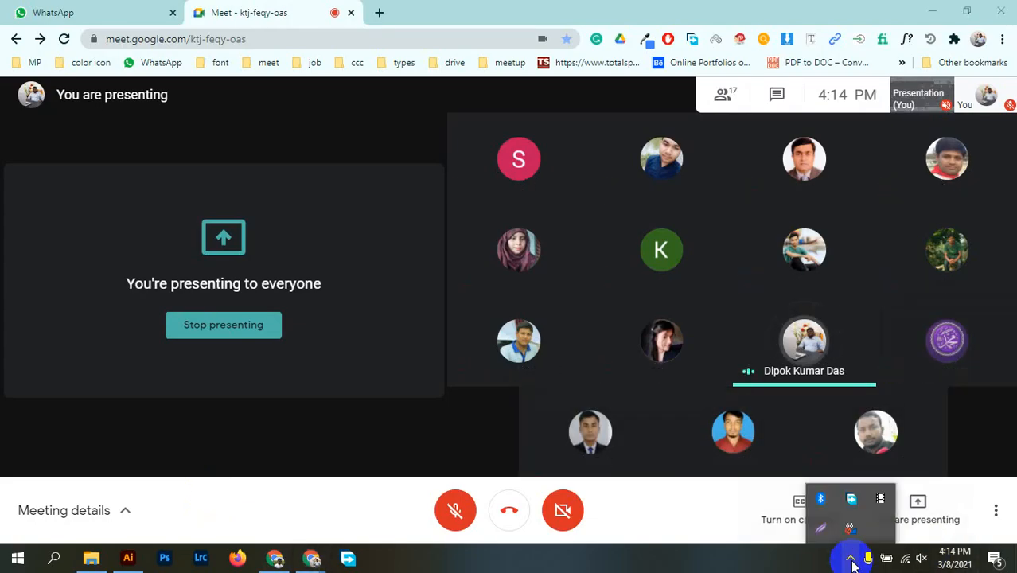